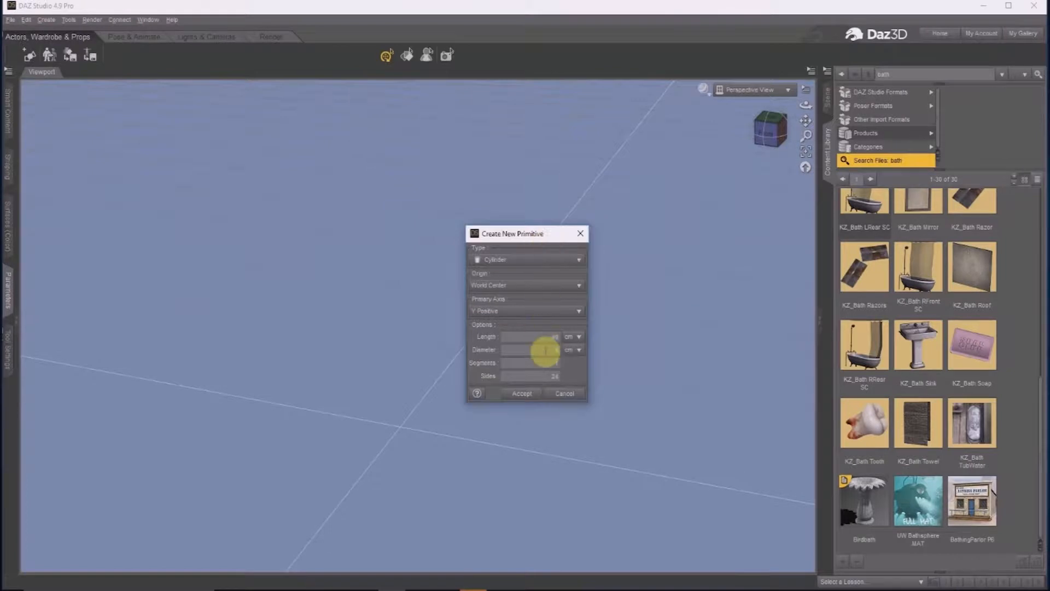
# Step: Create a cylinder primitive at the world center with a length of 2 m and a diameter of 4 cm
pyautogui.click(567, 338)
pyautogui.click(555, 338)
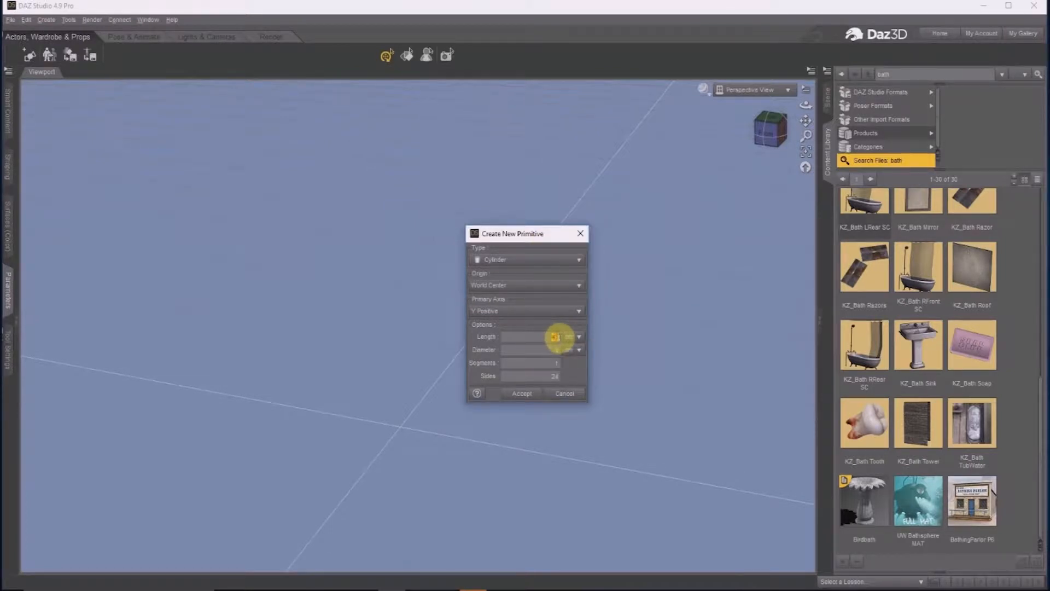
pyautogui.write('40')
pyautogui.click(585, 331)
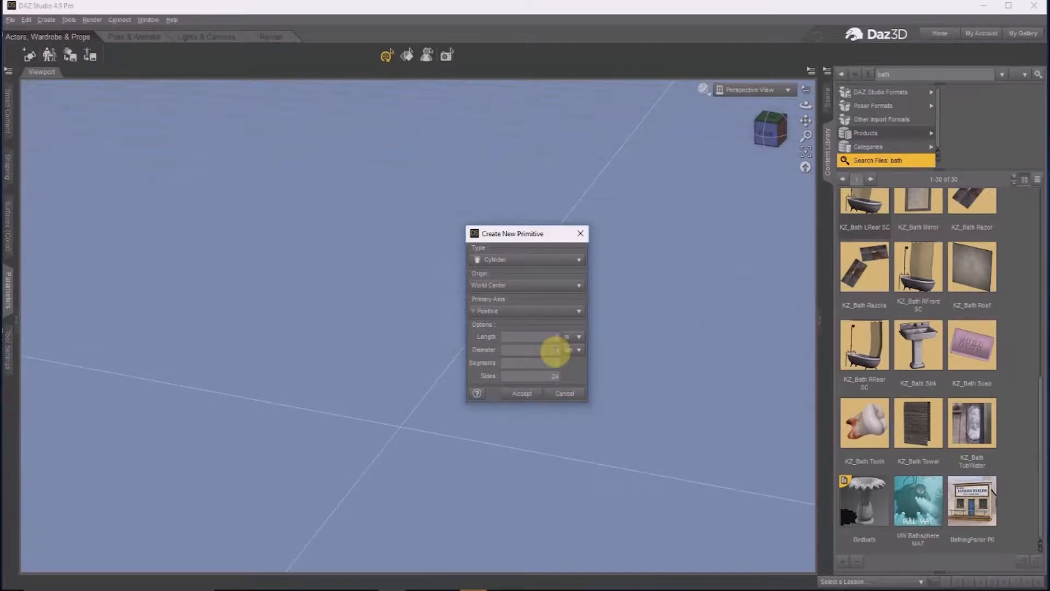
pyautogui.click(522, 393)
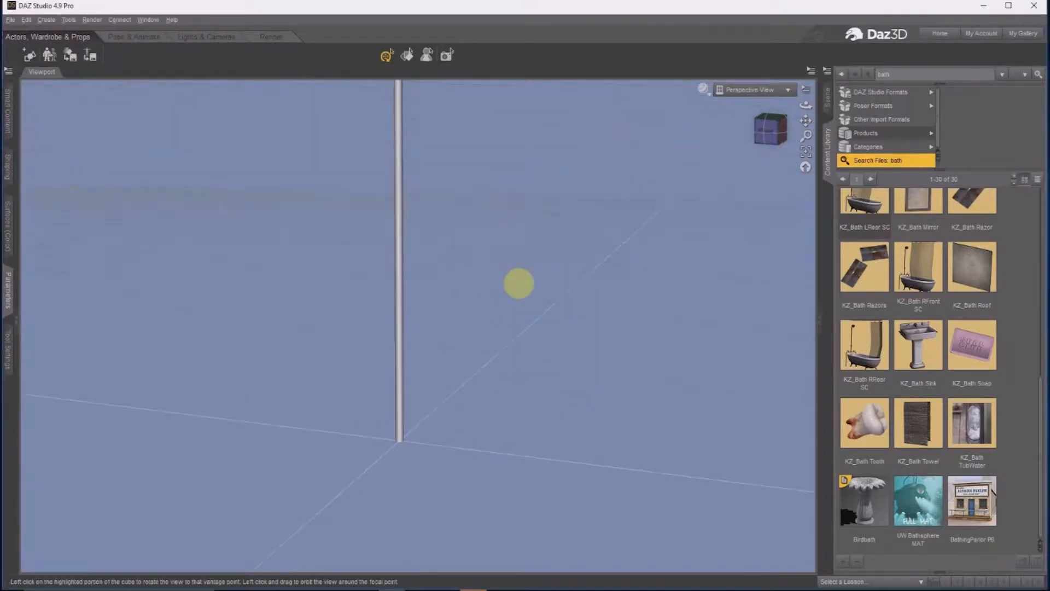
pyautogui.moveTo(801, 119); pyautogui.dragTo(731, 141)
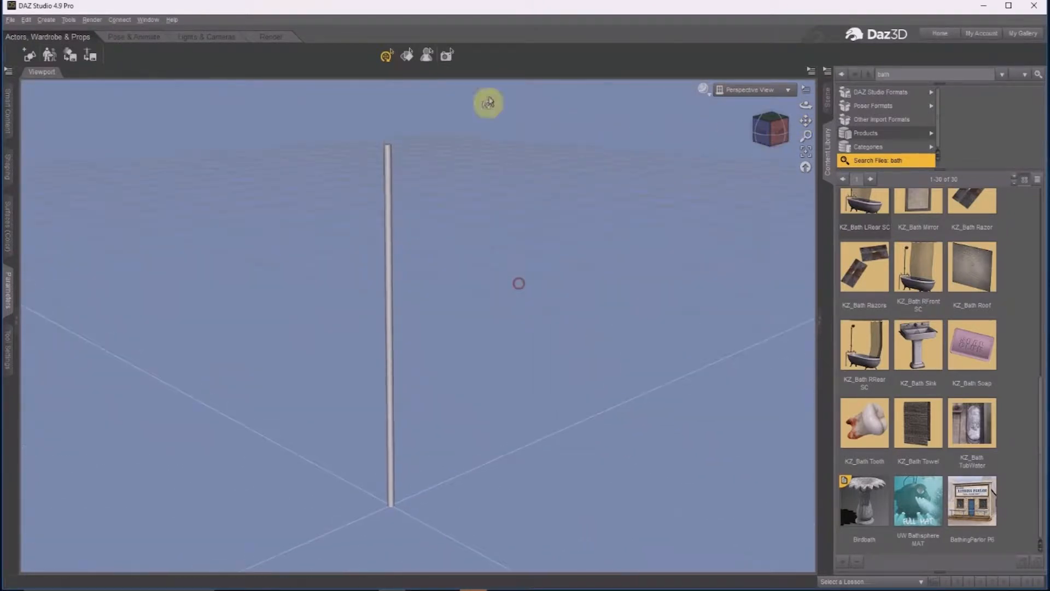
# Step: Create five more cylinder primitives at the world center with the same 2 m length and 4 cm diameter
pyautogui.click(46, 20)
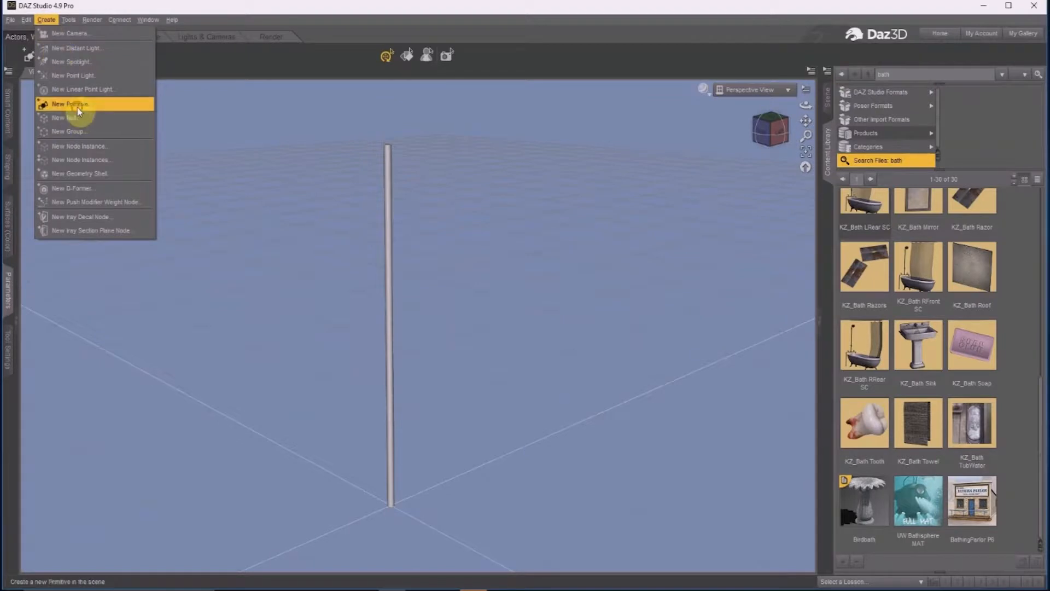
pyautogui.click(77, 105)
pyautogui.click(516, 394)
pyautogui.click(46, 20)
pyautogui.click(88, 99)
pyautogui.click(522, 393)
pyautogui.click(46, 20)
pyautogui.click(88, 101)
pyautogui.click(521, 393)
pyautogui.click(46, 19)
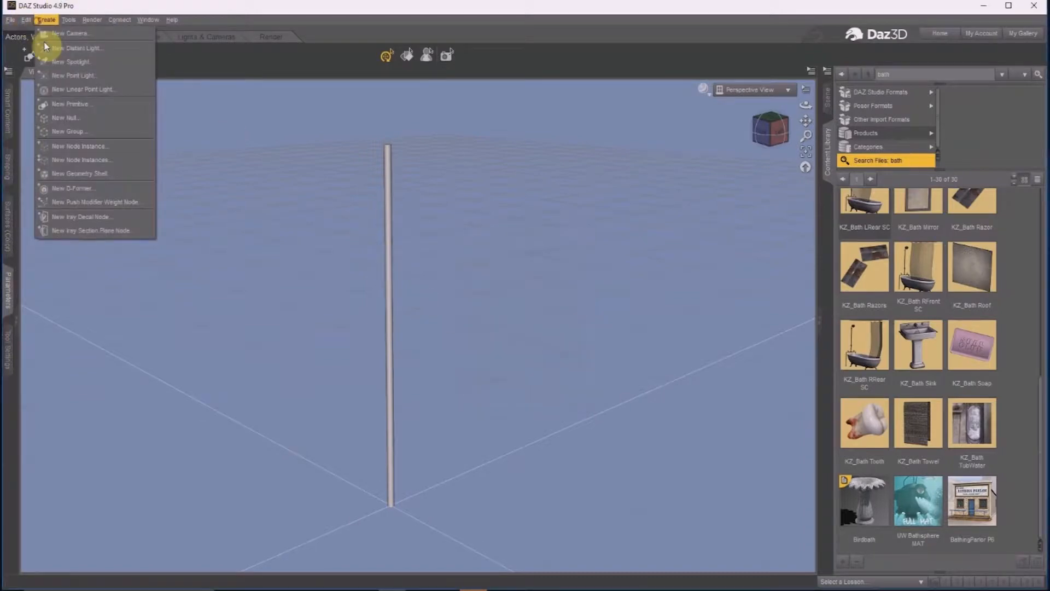
pyautogui.click(82, 103)
pyautogui.click(522, 393)
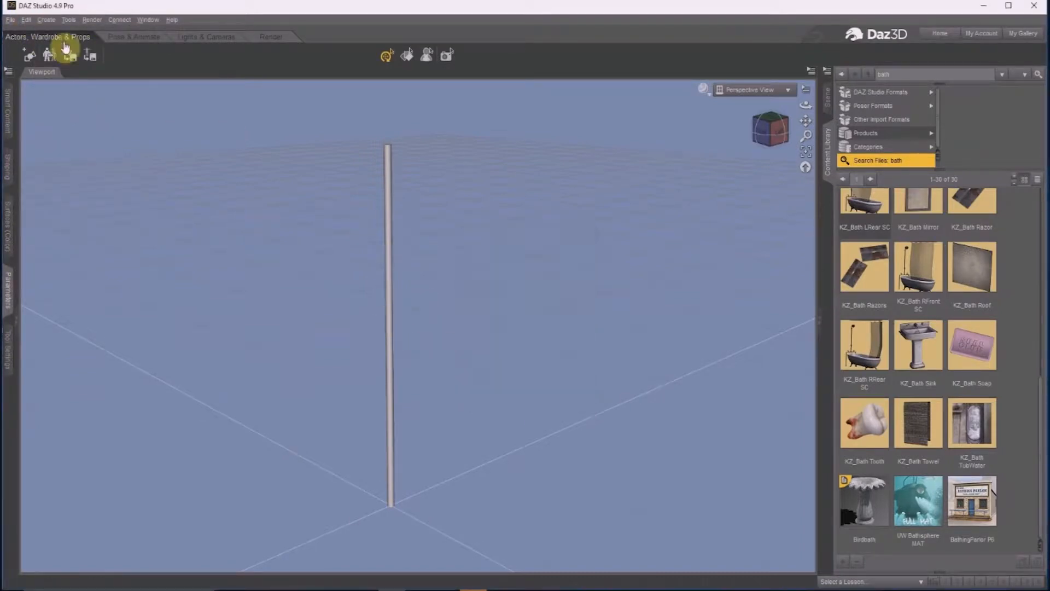
pyautogui.click(46, 19)
pyautogui.click(67, 104)
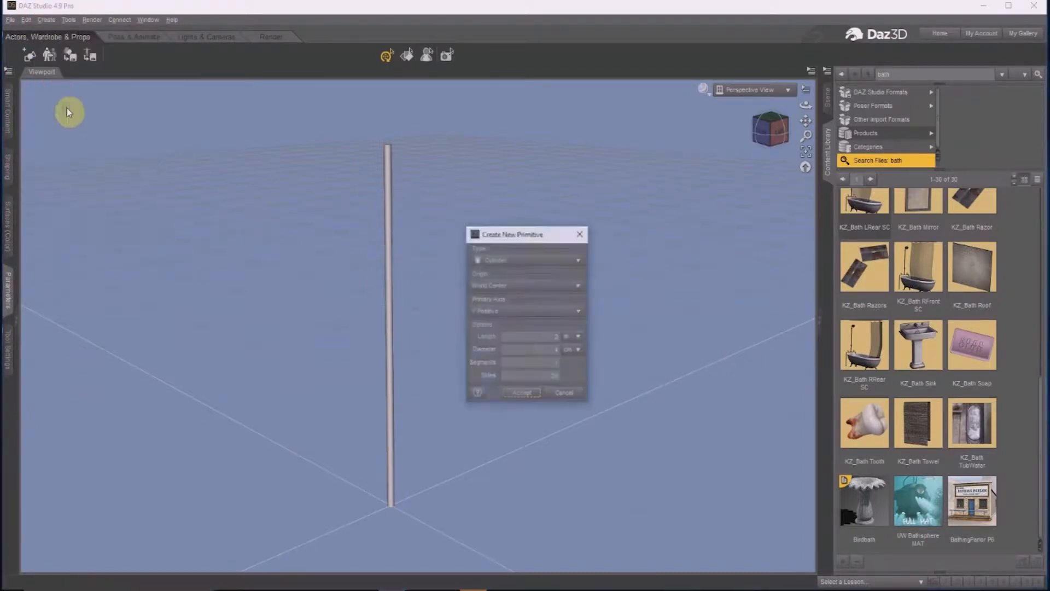
pyautogui.click(536, 401)
# Step: Offset cylinder 2 along X, trying 5, 10 and 20 and finishing with an X Translate of 15
pyautogui.click(828, 107)
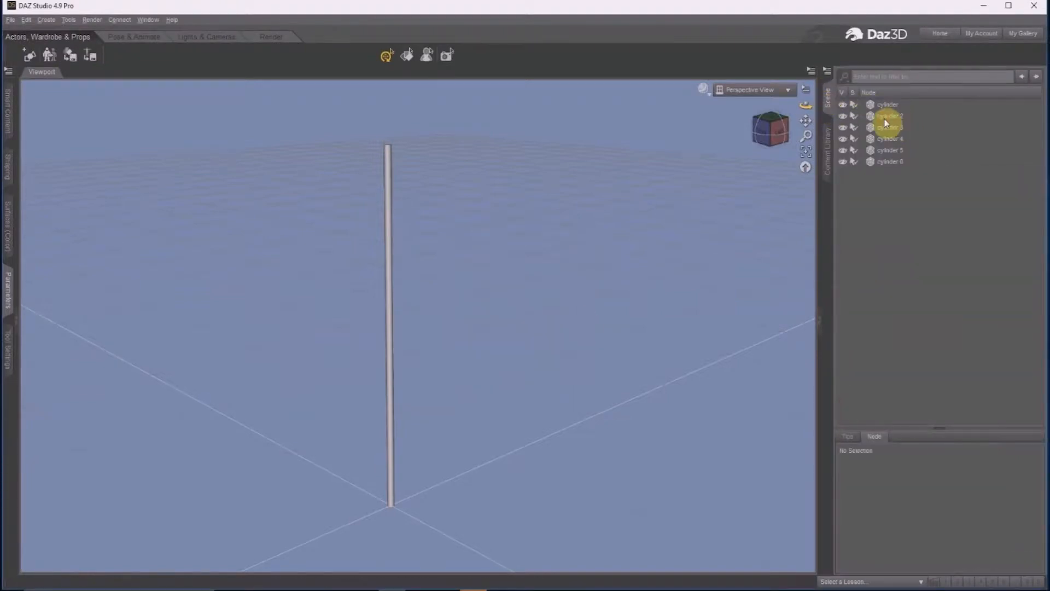
pyautogui.click(886, 116)
pyautogui.click(8, 300)
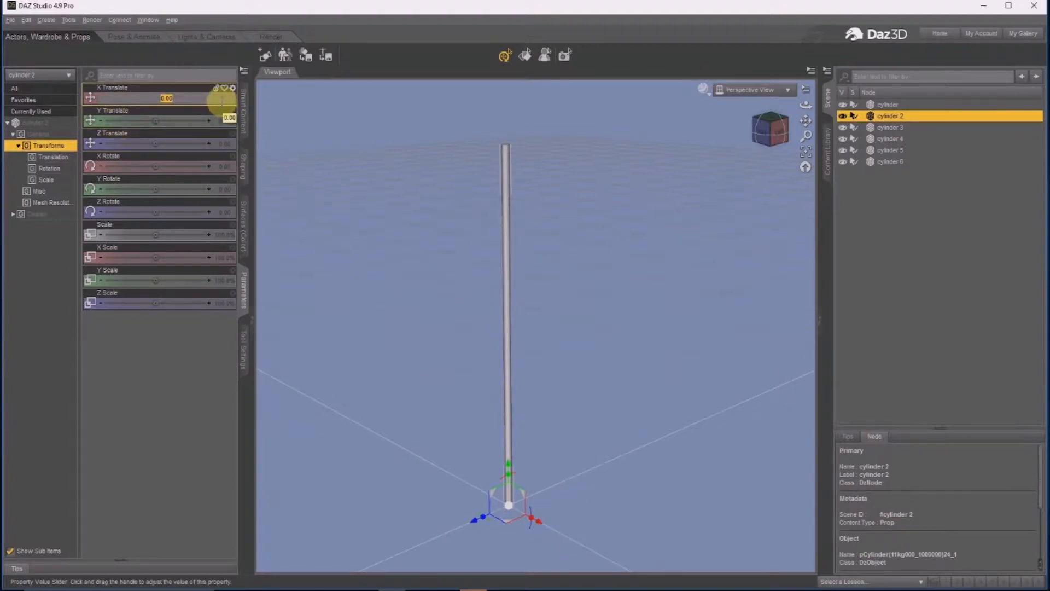
pyautogui.write('5')
pyautogui.press('Return')
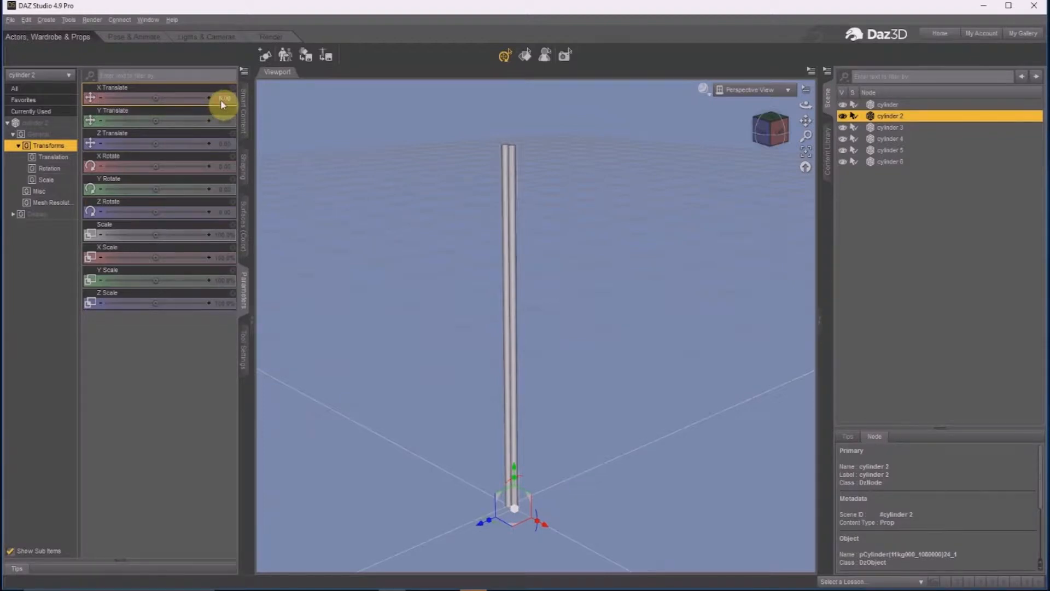
pyautogui.click(221, 100)
pyautogui.write('10')
pyautogui.press('Return')
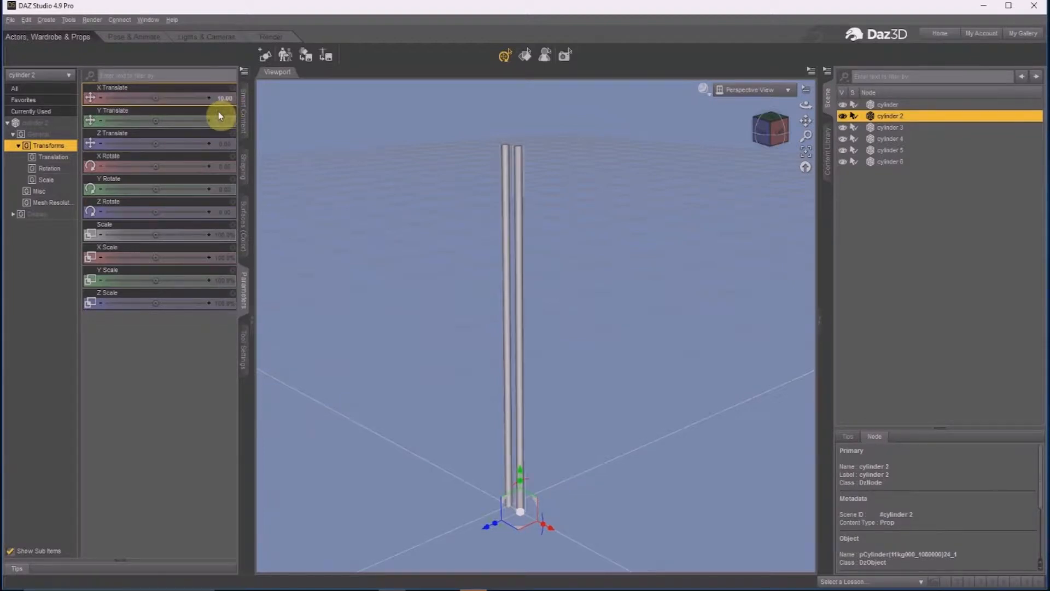
pyautogui.doubleClick(225, 101)
pyautogui.write('20')
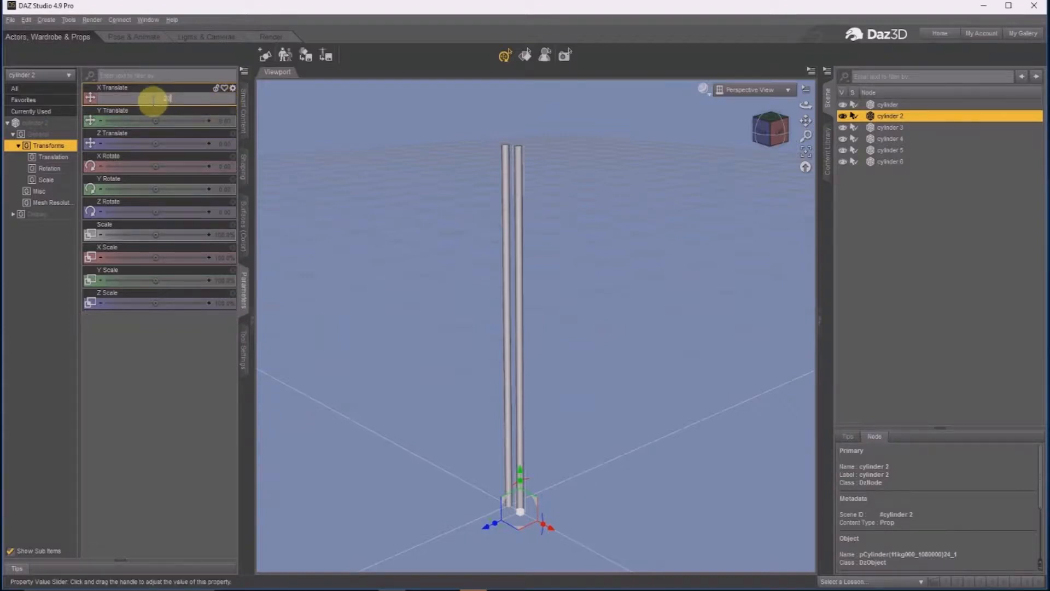
pyautogui.press('Return')
pyautogui.write('15')
pyautogui.press('Return')
# Step: Set the X Translate of cylinder 3 to 30
pyautogui.click(910, 131)
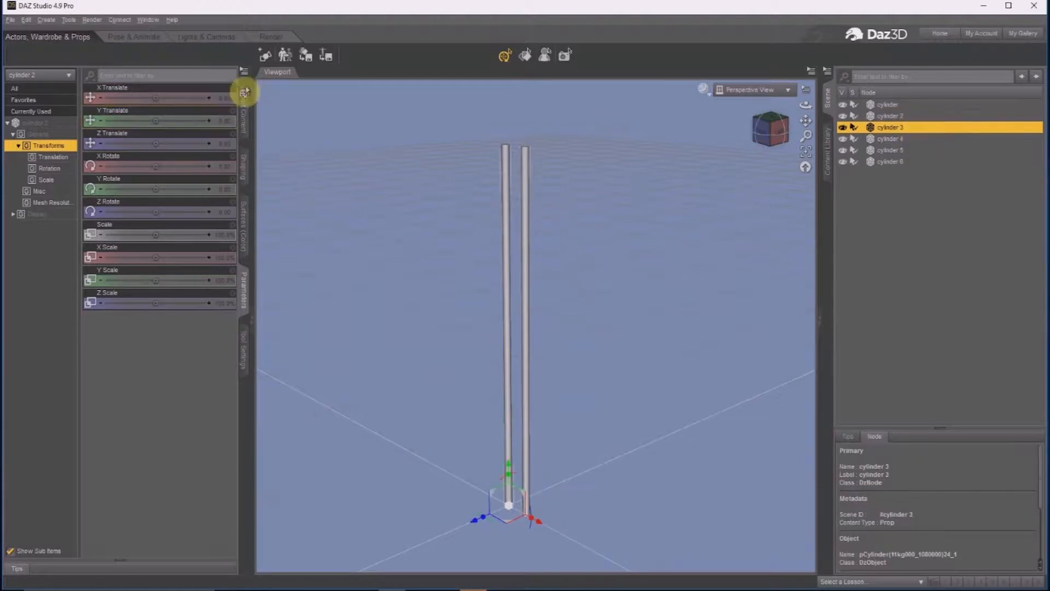
pyautogui.click(226, 98)
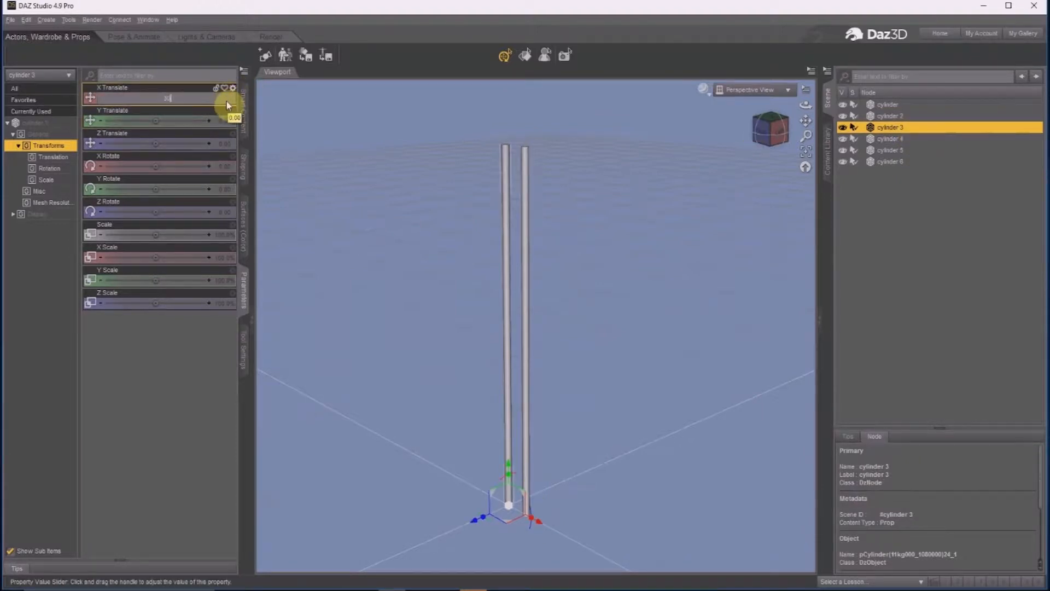
pyautogui.write('30')
pyautogui.press('Return')
# Step: Set the X Translate of cylinder 4 to 45
pyautogui.click(938, 140)
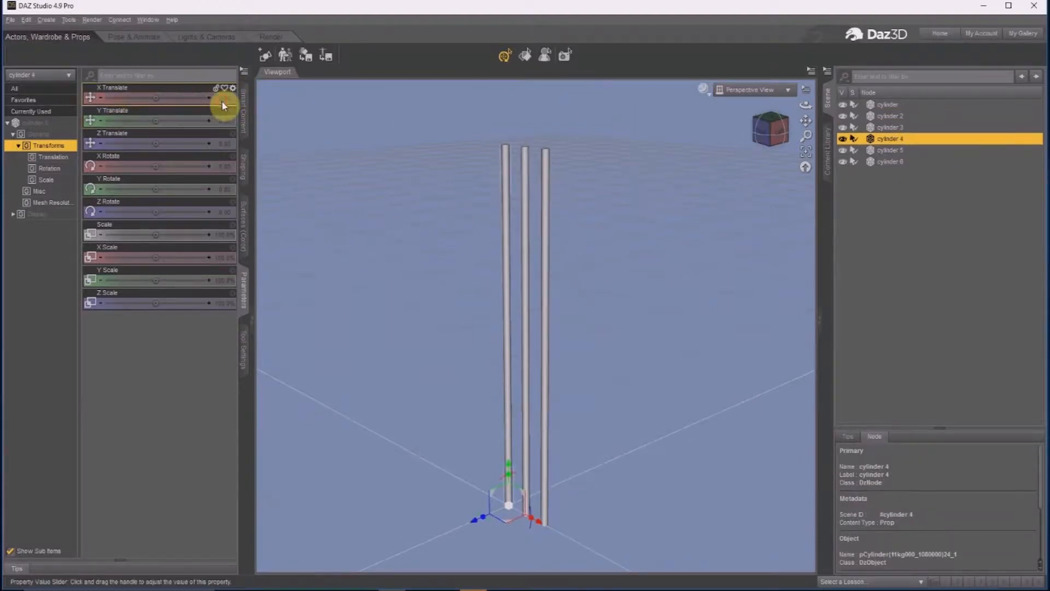
pyautogui.click(222, 102)
pyautogui.write('45')
pyautogui.press('Return')
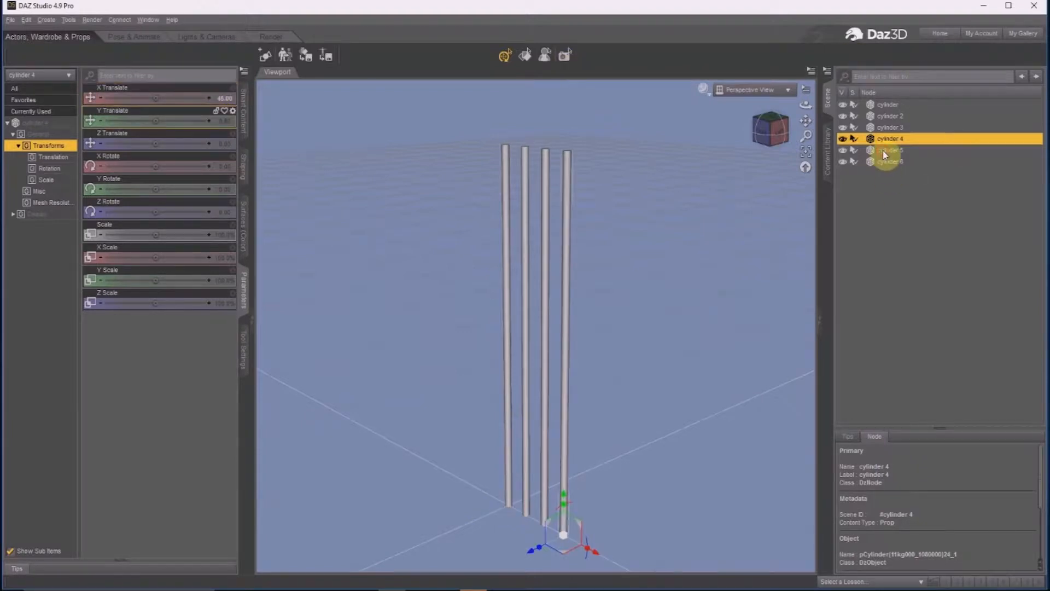
# Step: Set the X Translate of cylinder 5 to 60
pyautogui.click(881, 149)
pyautogui.click(221, 99)
pyautogui.write('60')
pyautogui.press('Return')
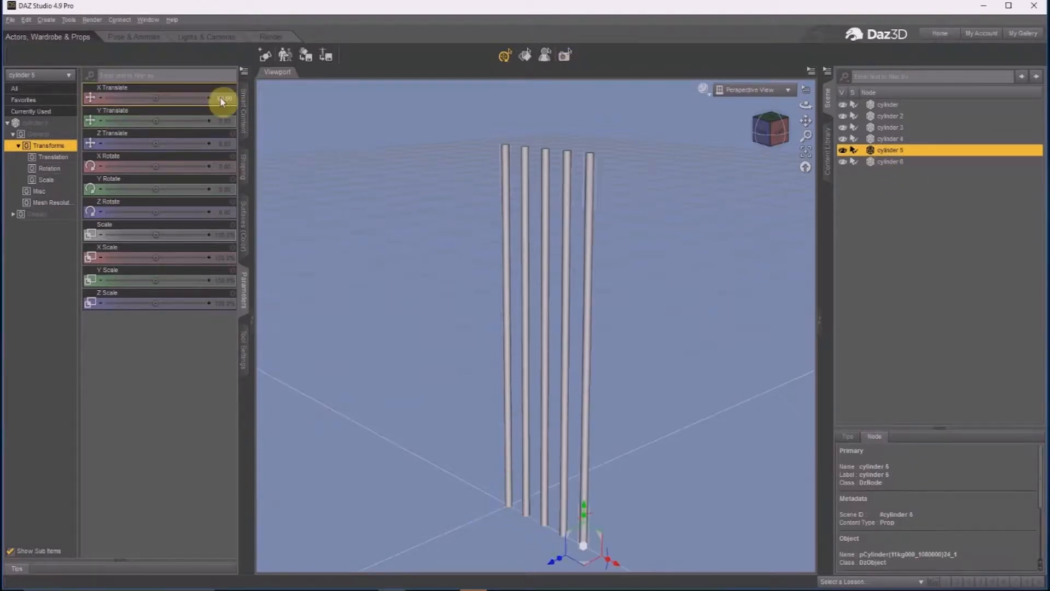
# Step: Set the X Translate of cylinder 6 to 75 and check the row of bars from the front
pyautogui.click(890, 161)
pyautogui.click(233, 99)
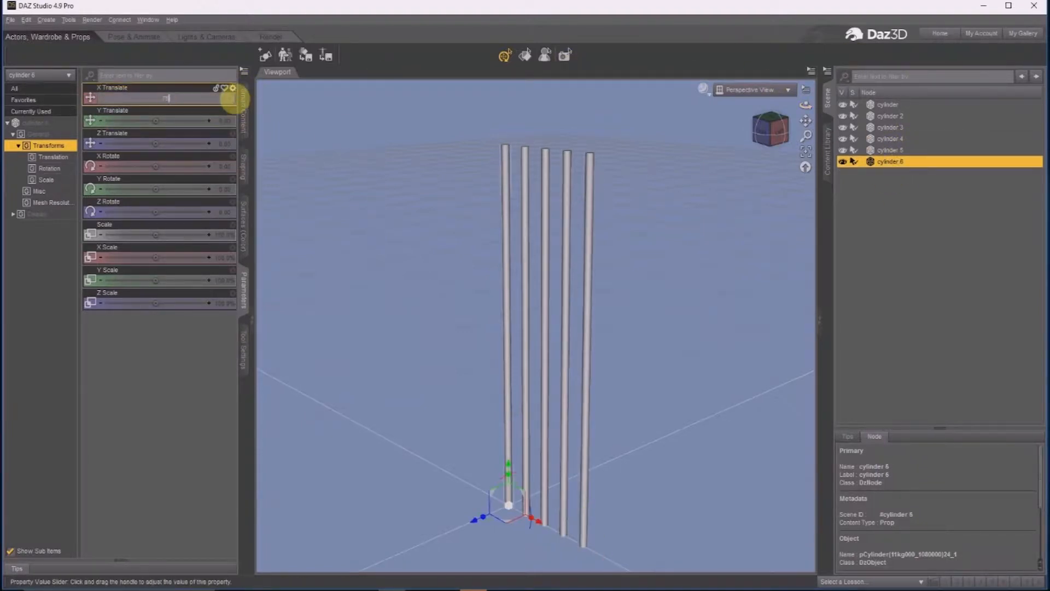
pyautogui.write('75')
pyautogui.press('Return')
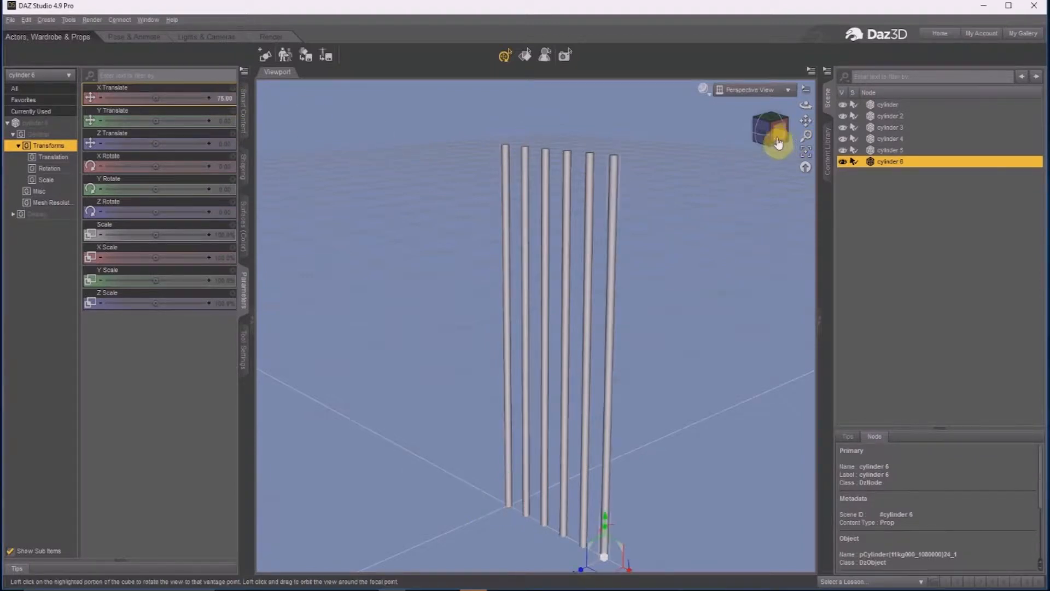
pyautogui.moveTo(765, 124); pyautogui.dragTo(520, 282)
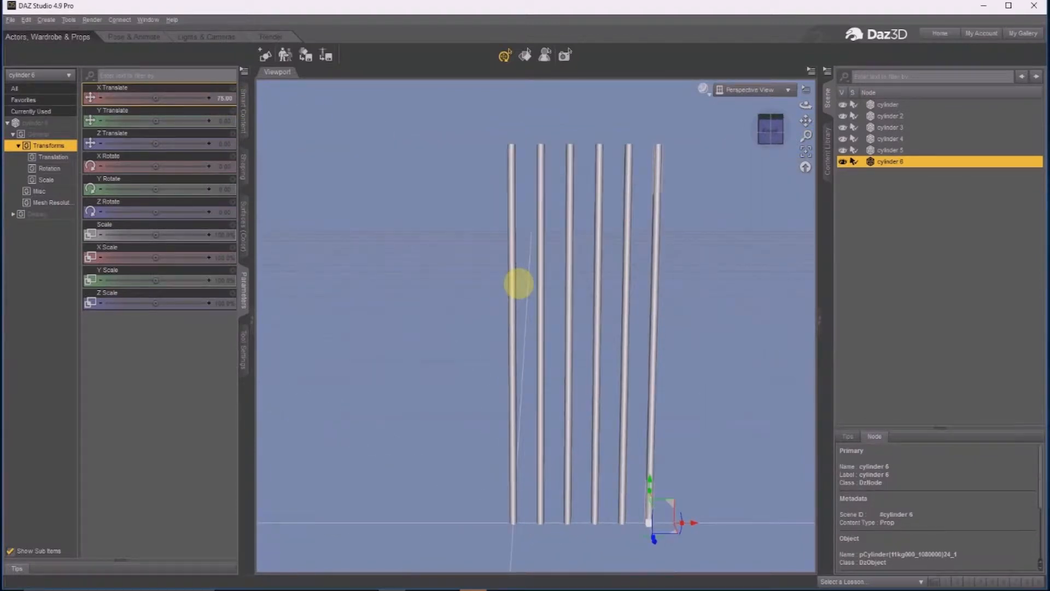
pyautogui.moveTo(518, 283); pyautogui.dragTo(519, 284)
pyautogui.moveTo(771, 141); pyautogui.dragTo(519, 283)
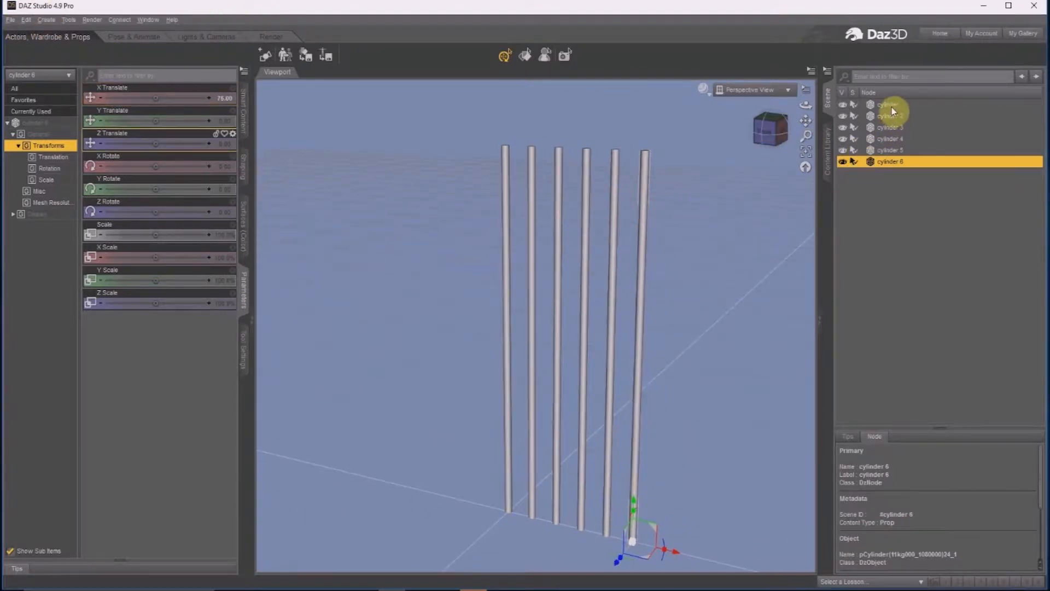
# Step: Add a seventh cylinder with the same dimensions and set its X Translate to 90
pyautogui.click(46, 20)
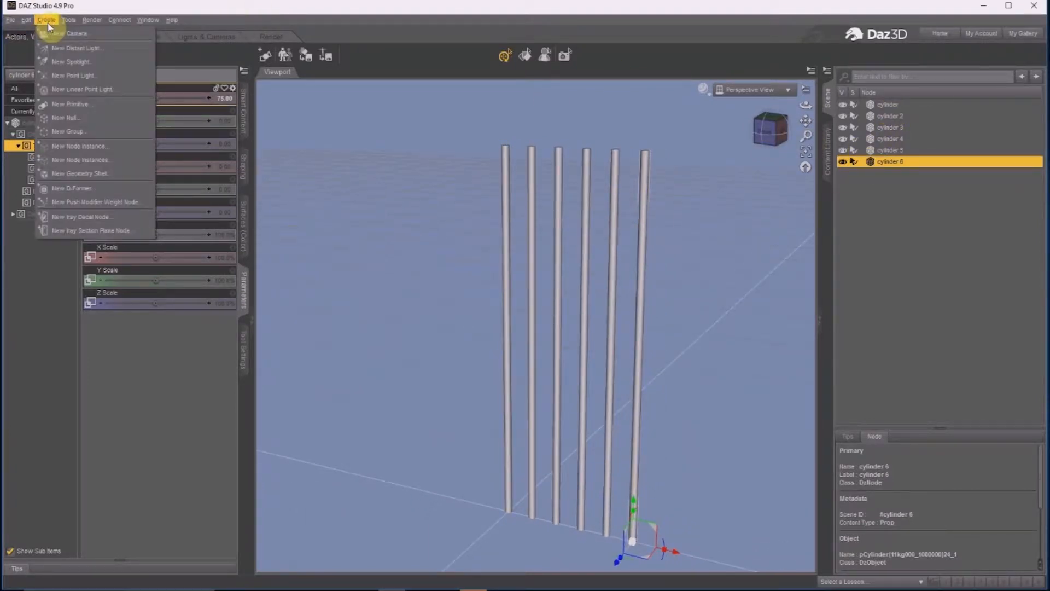
pyautogui.click(97, 109)
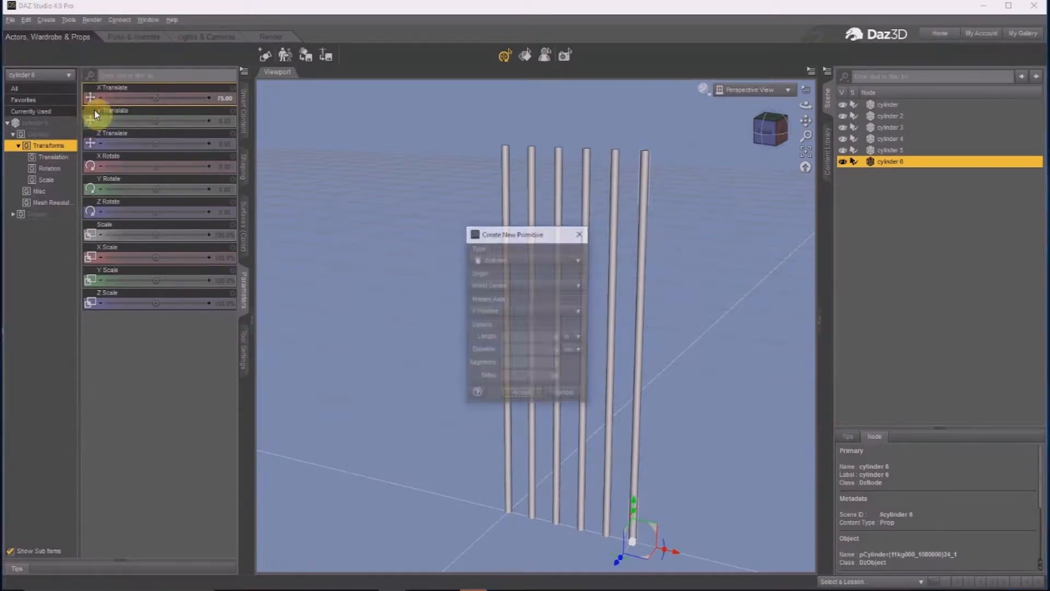
pyautogui.click(519, 395)
pyautogui.click(902, 174)
pyautogui.click(226, 100)
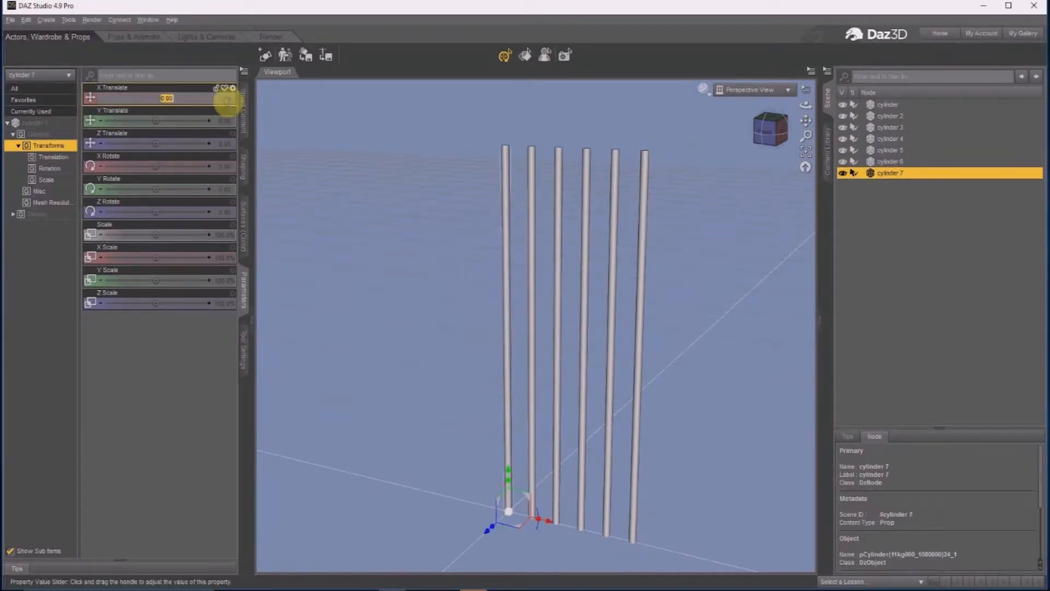
pyautogui.write('90')
pyautogui.press('Return')
pyautogui.click(768, 130)
pyautogui.moveTo(519, 283)
pyautogui.mouseDown()
pyautogui.moveTo(534, 277)
pyautogui.moveTo(515, 284)
pyautogui.mouseUp()
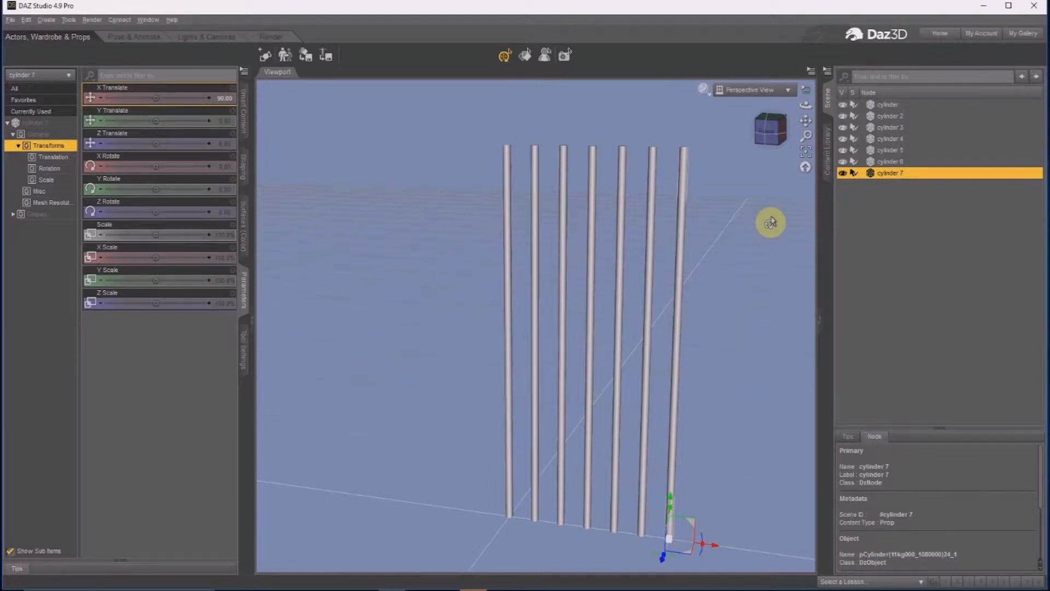
# Step: Group all seven cylinders under the name Bars
pyautogui.click(888, 106)
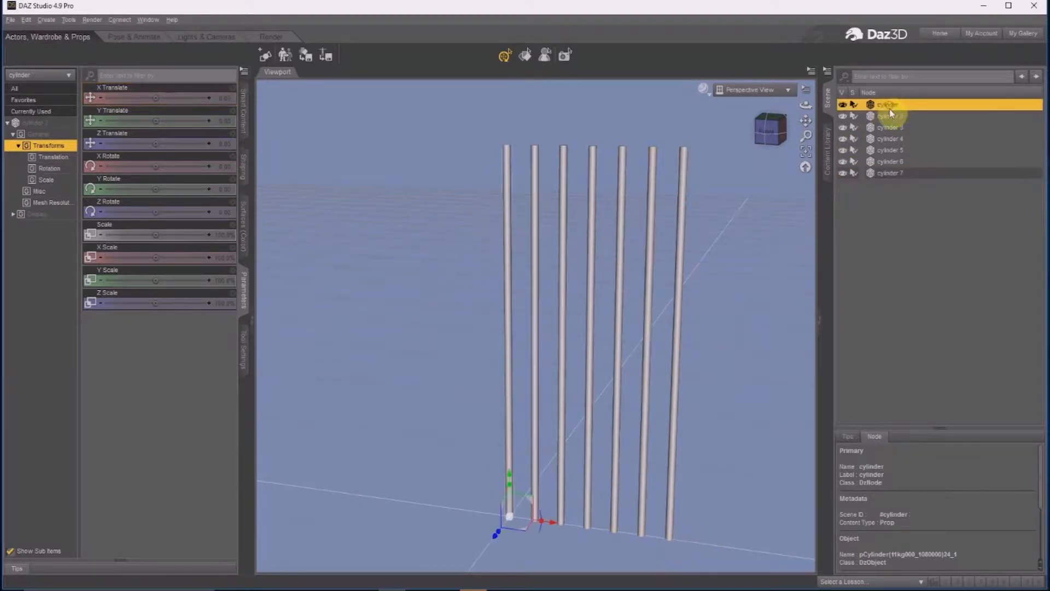
pyautogui.click(883, 173)
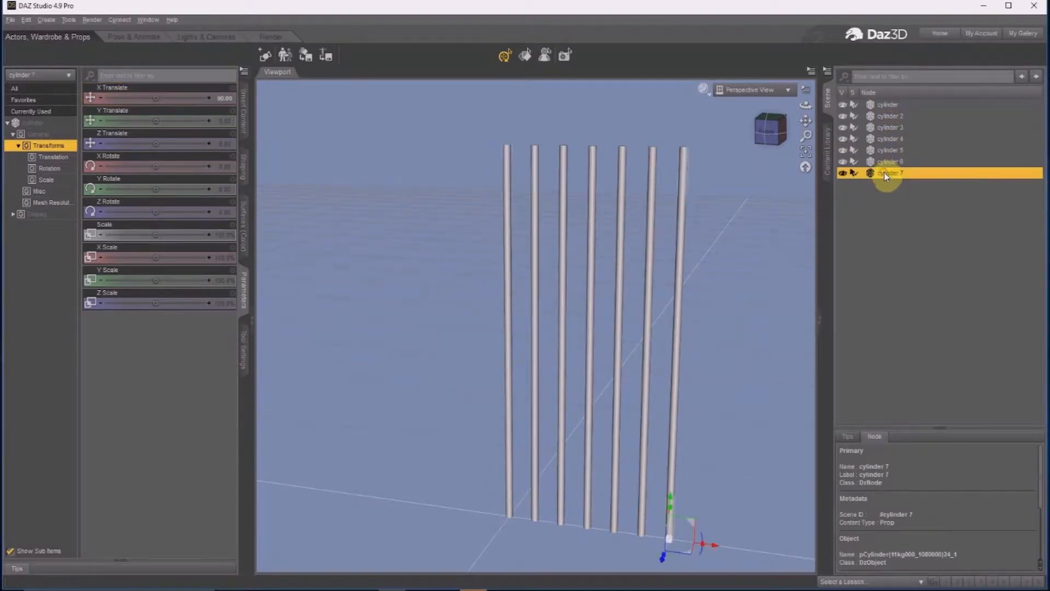
pyautogui.keyDown('shift'); pyautogui.click(885, 104); pyautogui.keyUp('shift')
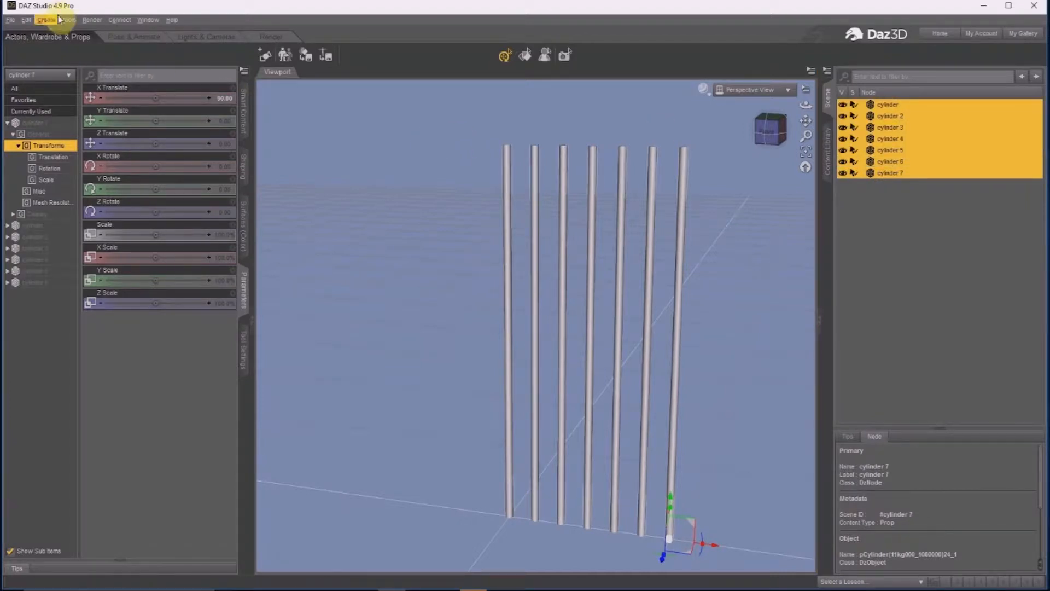
pyautogui.click(46, 20)
pyautogui.click(87, 129)
pyautogui.click(445, 275)
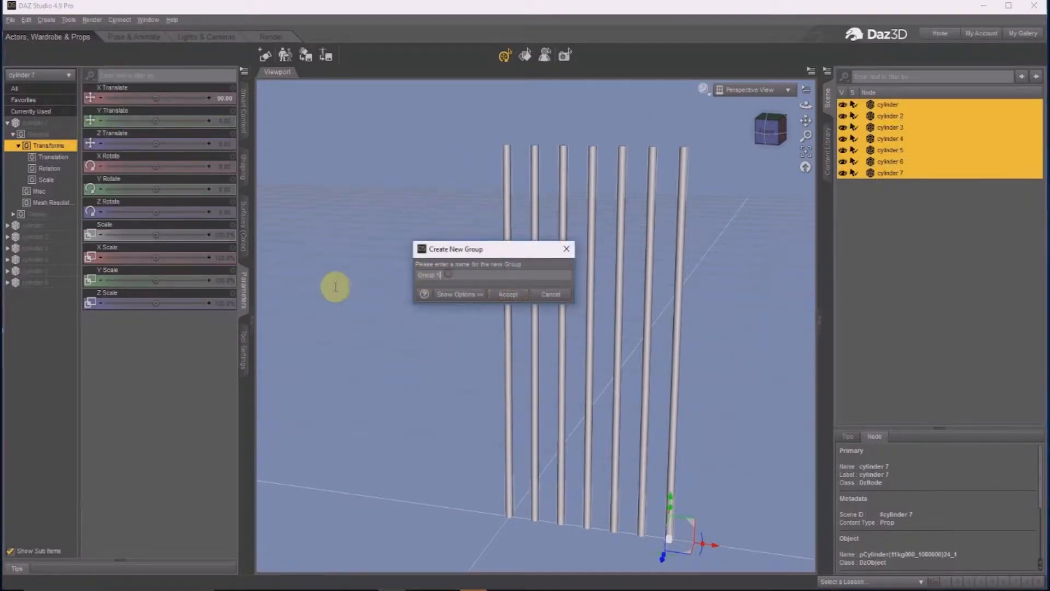
pyautogui.write('Bars')
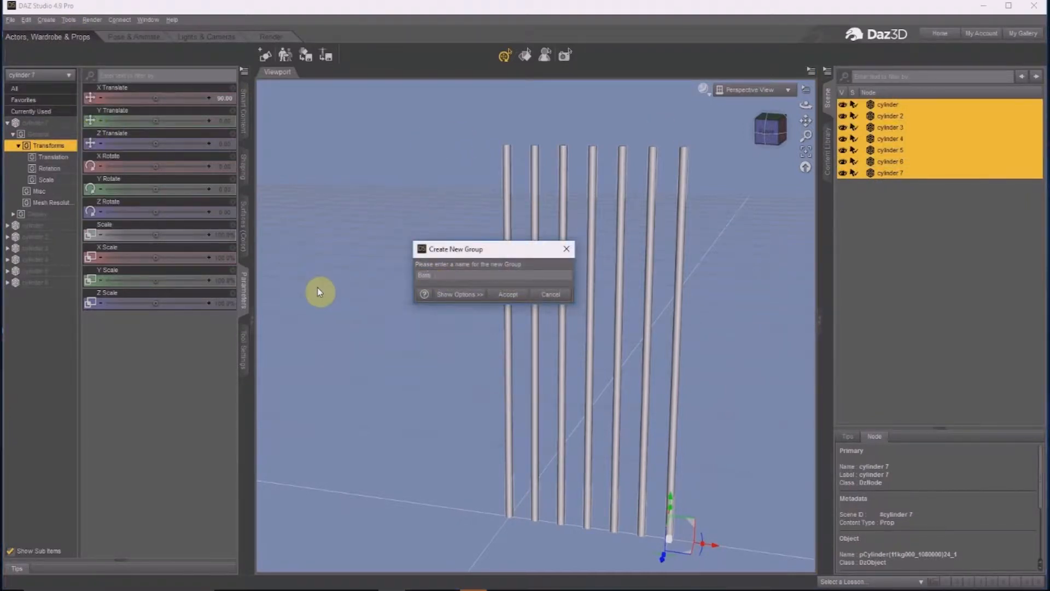
pyautogui.click(507, 294)
# Step: Try stretching the Bars group vertically by increasing its Y Scale
pyautogui.moveTo(156, 283); pyautogui.dragTo(164, 283)
pyautogui.moveTo(781, 127); pyautogui.dragTo(698, 279)
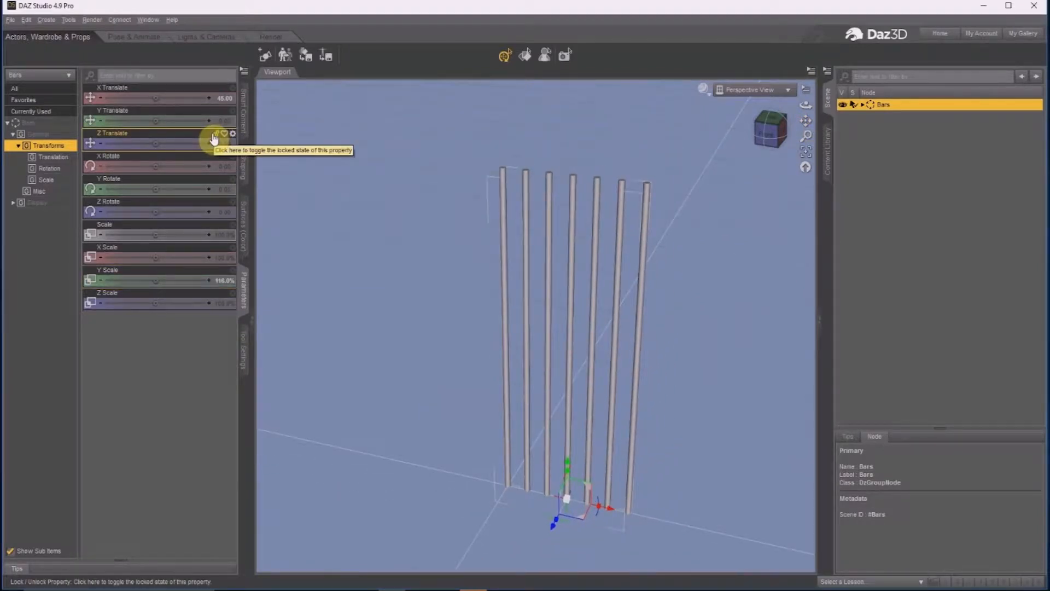
pyautogui.click(46, 20)
pyautogui.click(85, 105)
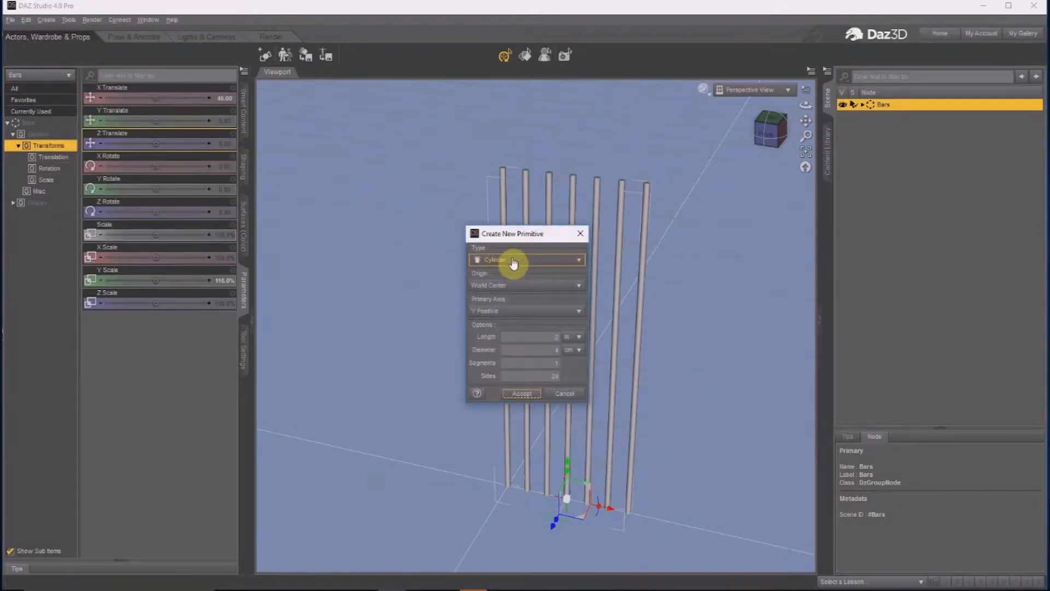
pyautogui.click(580, 233)
# Step: Undo the last Y Scale change on the Bars group
pyautogui.click(26, 20)
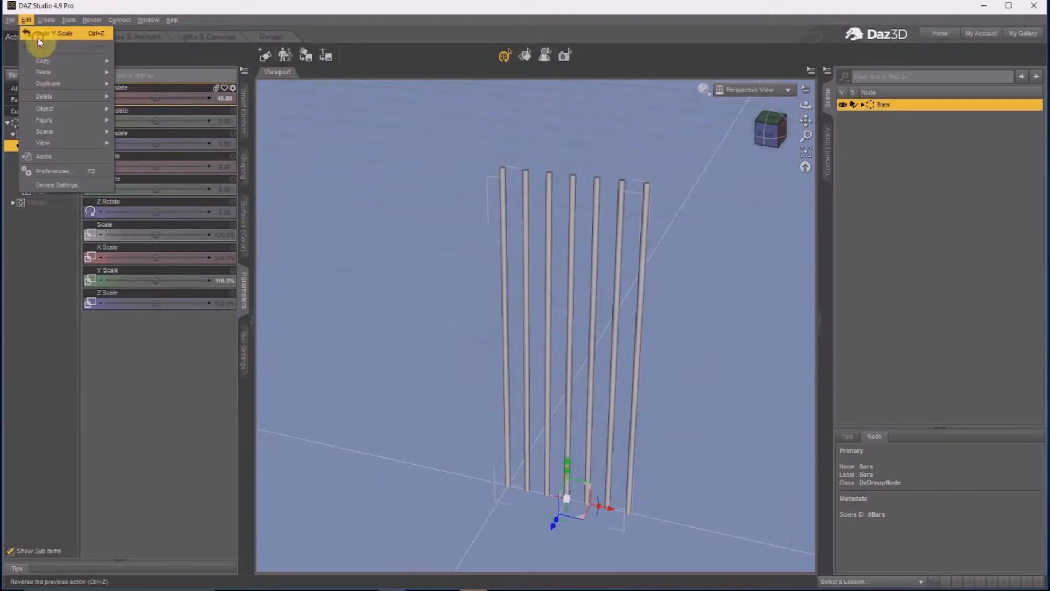
pyautogui.click(39, 37)
# Step: Create a 2 m cube primitive with 1 division at the world center and select it
pyautogui.click(40, 21)
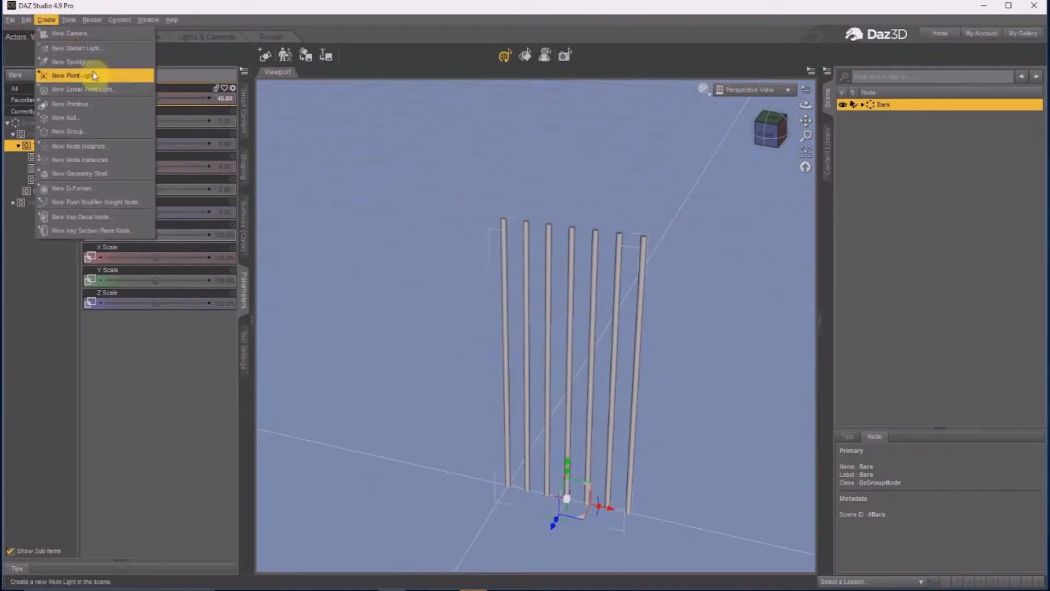
pyautogui.click(106, 107)
pyautogui.click(516, 261)
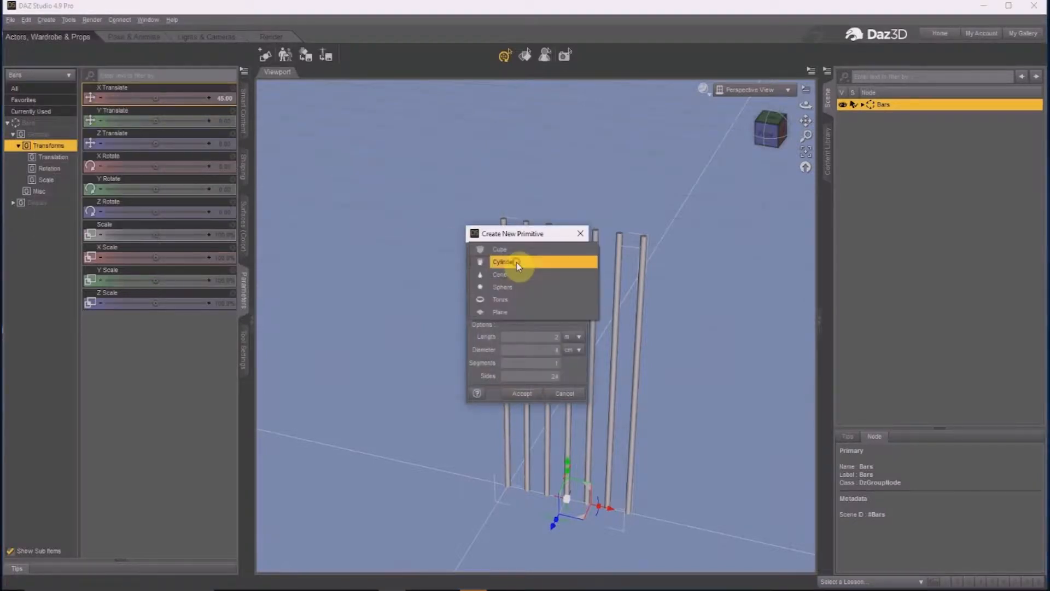
pyautogui.click(518, 250)
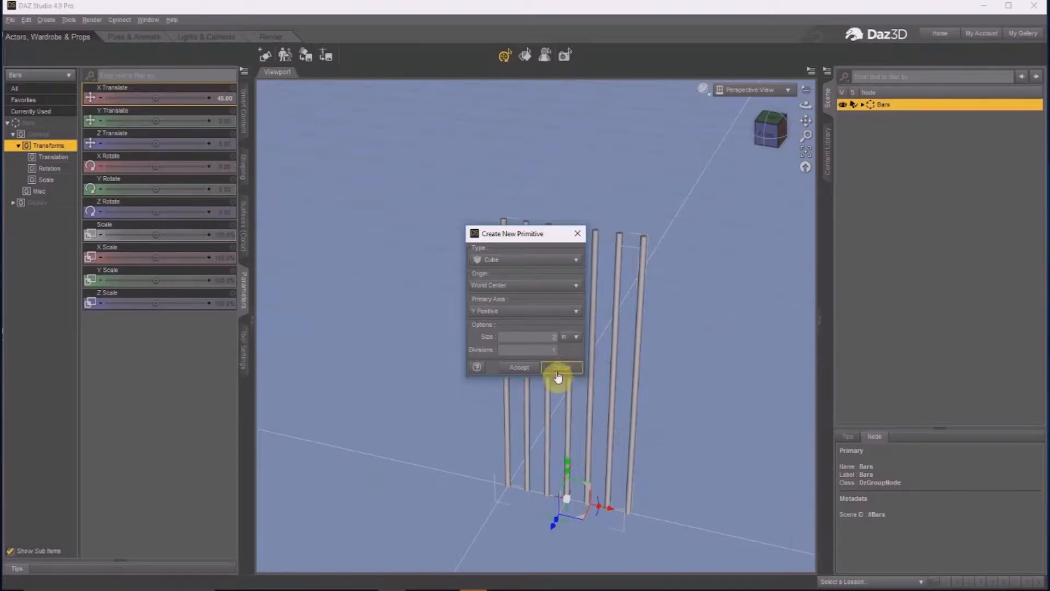
pyautogui.click(519, 367)
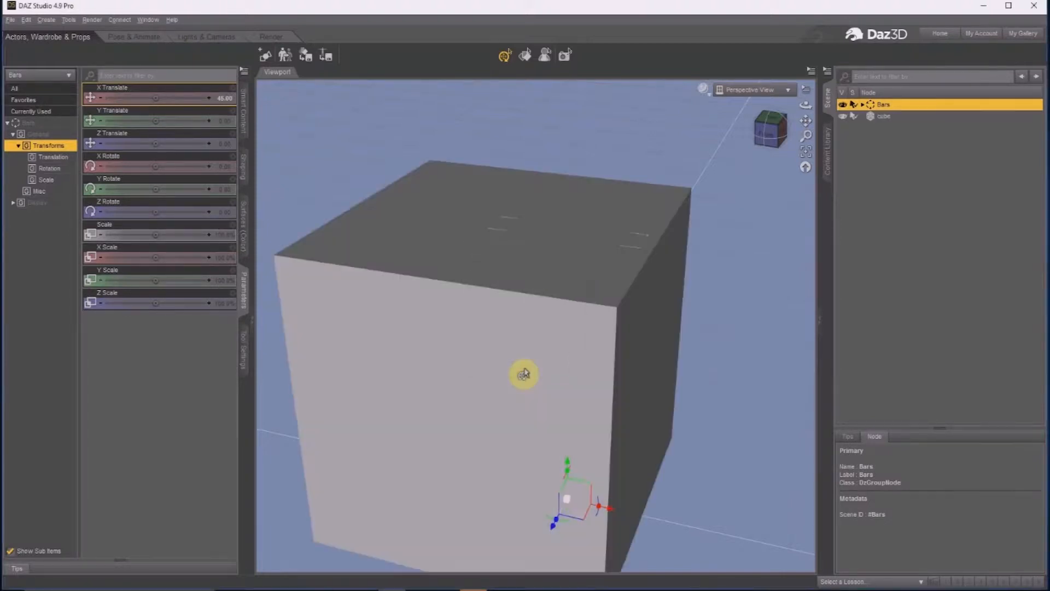
pyautogui.click(891, 116)
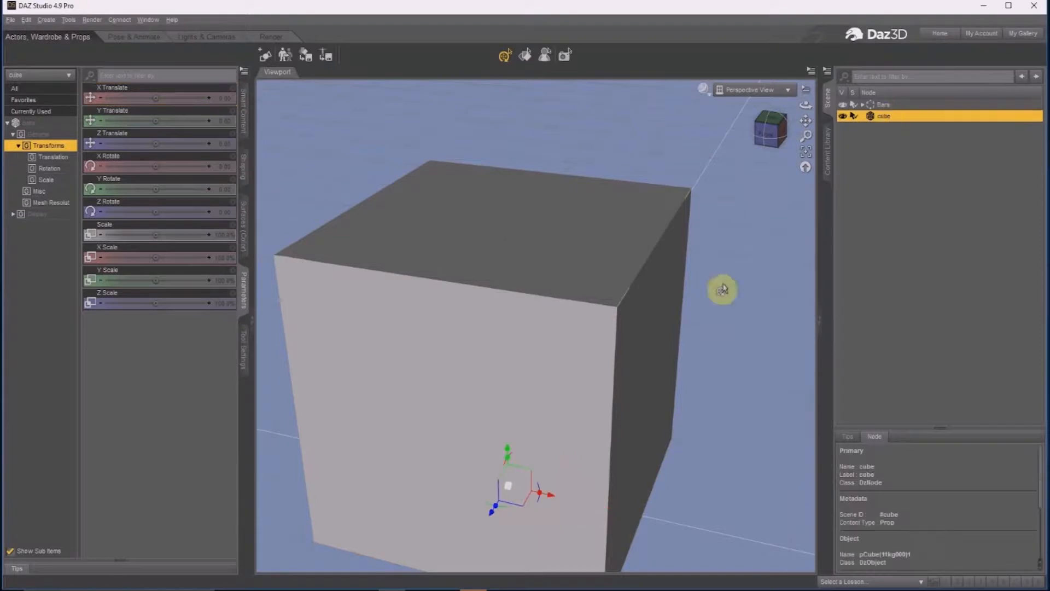
# Step: Thin the cube to an X Scale of about -1.3% and shift it slightly in negative X beside the first bar
pyautogui.moveTo(164, 262); pyautogui.dragTo(128, 258)
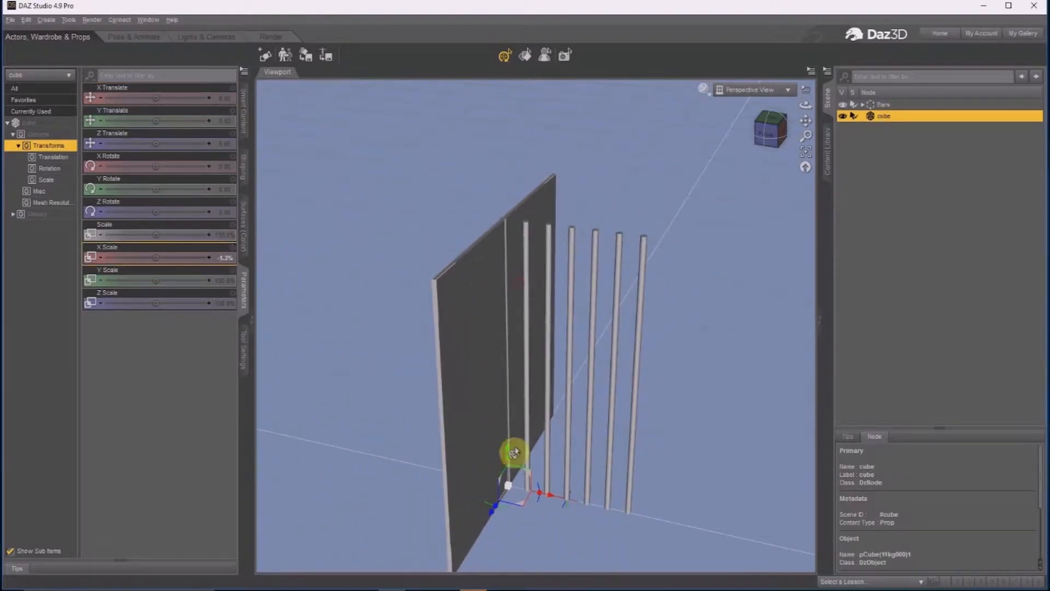
pyautogui.moveTo(551, 500); pyautogui.dragTo(539, 501)
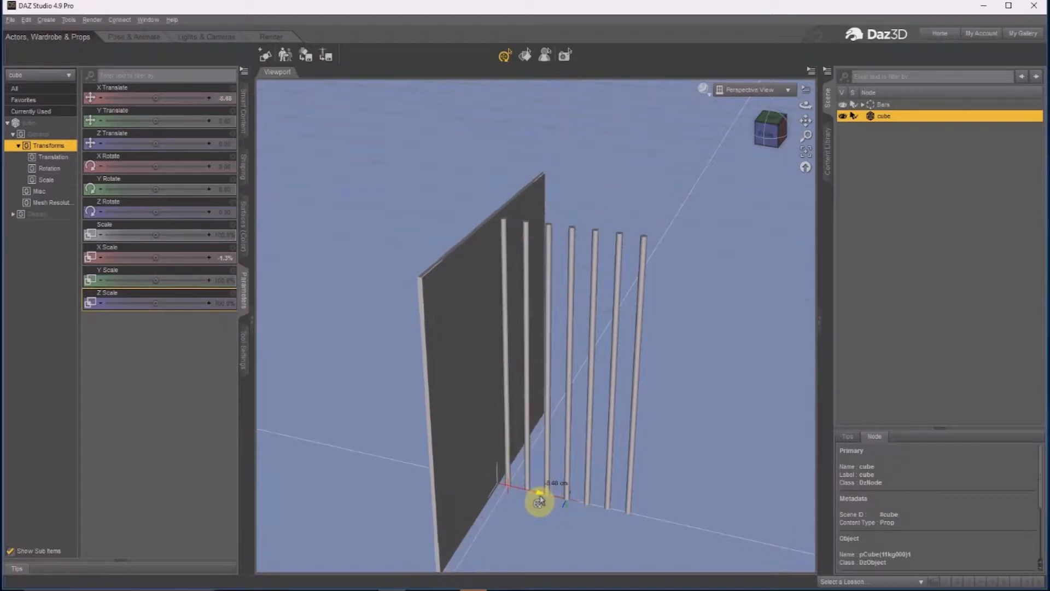
# Step: Reduce the cube's Z Scale to about 3.7% so it forms a narrow post
pyautogui.click(772, 134)
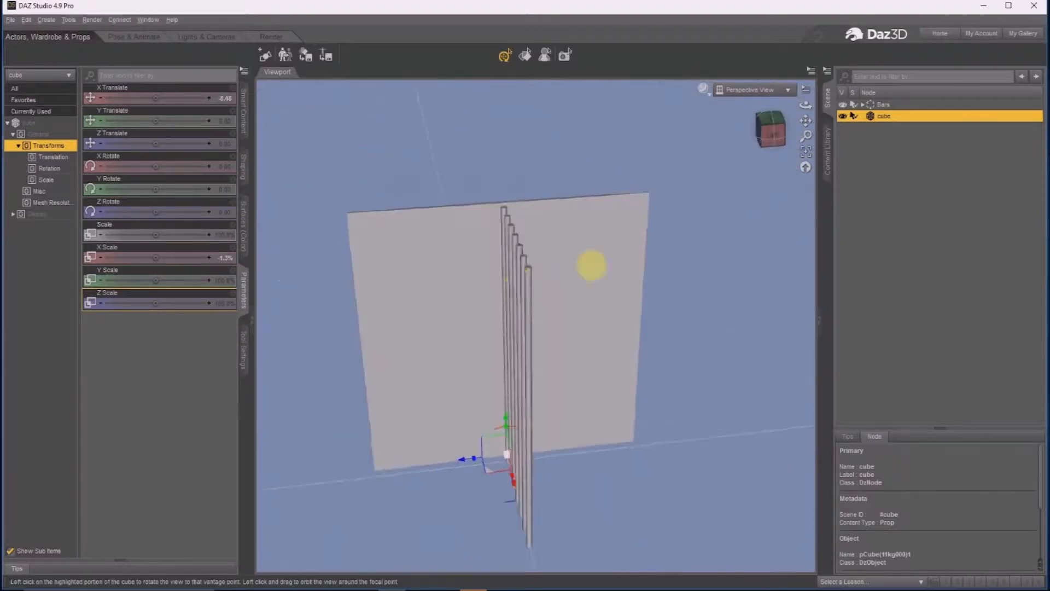
pyautogui.moveTo(155, 303); pyautogui.dragTo(128, 303)
pyautogui.click(156, 304)
pyautogui.click(757, 141)
pyautogui.moveTo(541, 495); pyautogui.dragTo(532, 495)
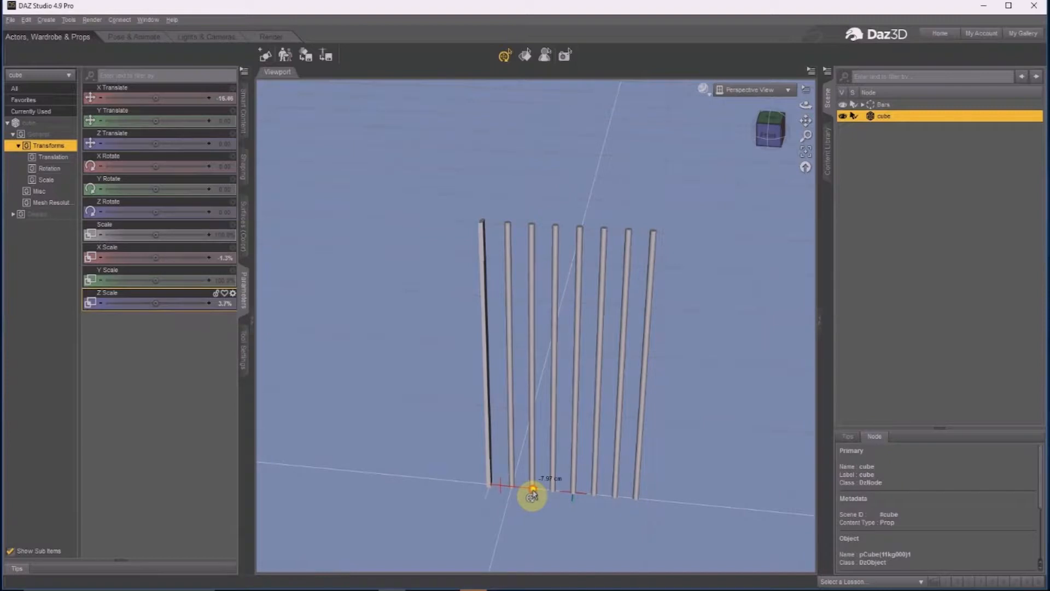
pyautogui.click(26, 19)
pyautogui.click(38, 31)
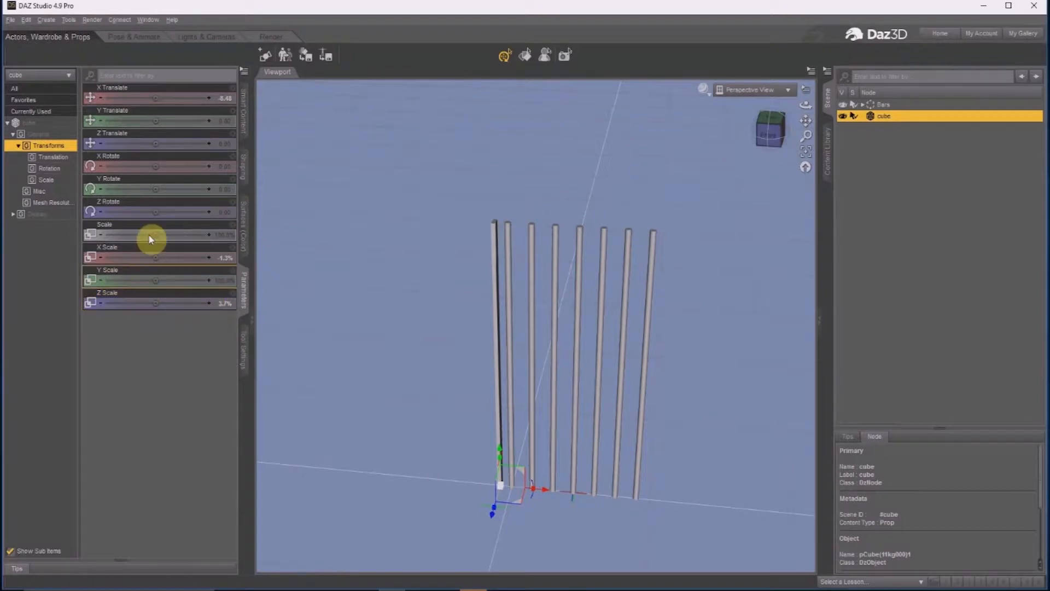
# Step: Set the first cube's X Translate to -15
pyautogui.click(225, 97)
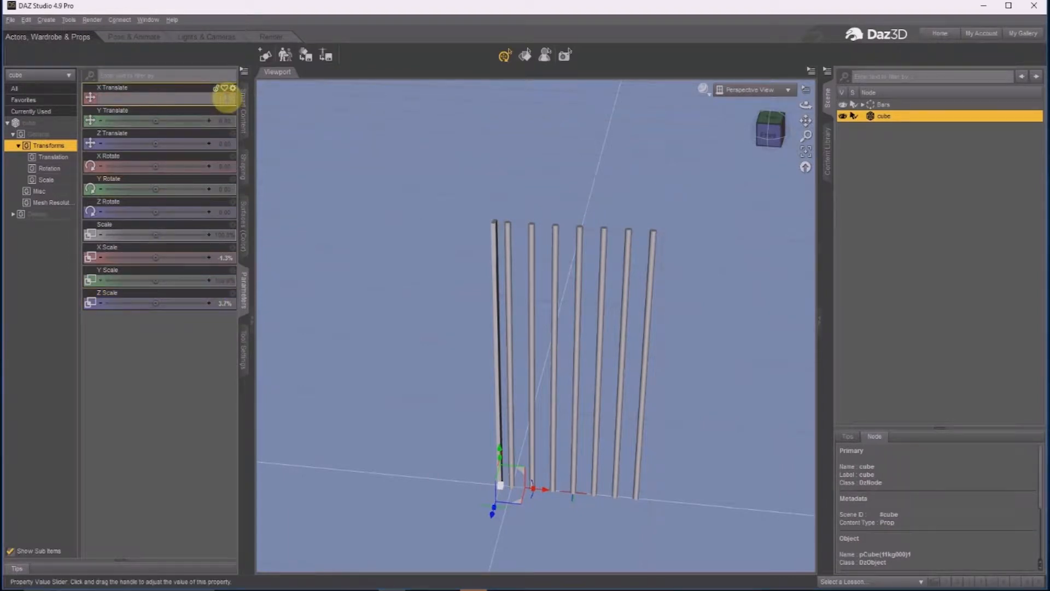
pyautogui.write('-15')
pyautogui.press('Return')
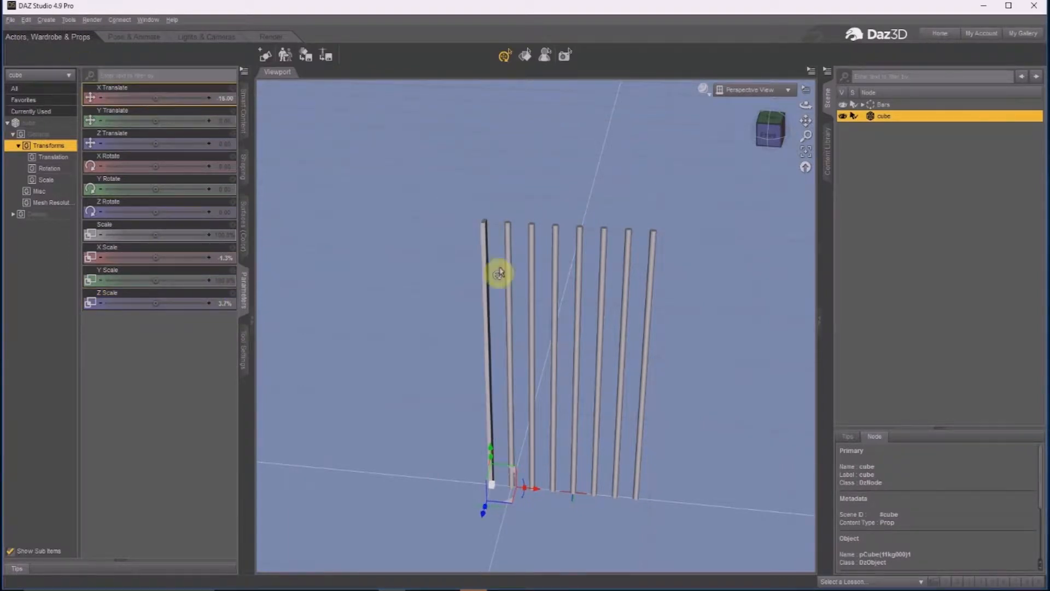
pyautogui.moveTo(781, 136); pyautogui.dragTo(519, 284)
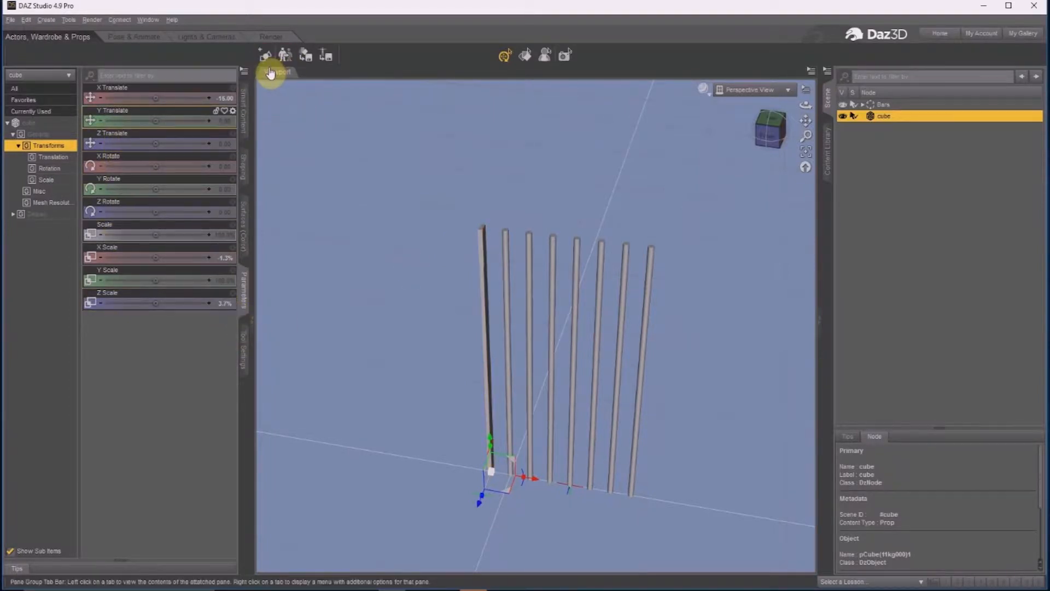
# Step: Create a second 2 m cube at the world center and set its X Scale to -1.3%
pyautogui.click(46, 20)
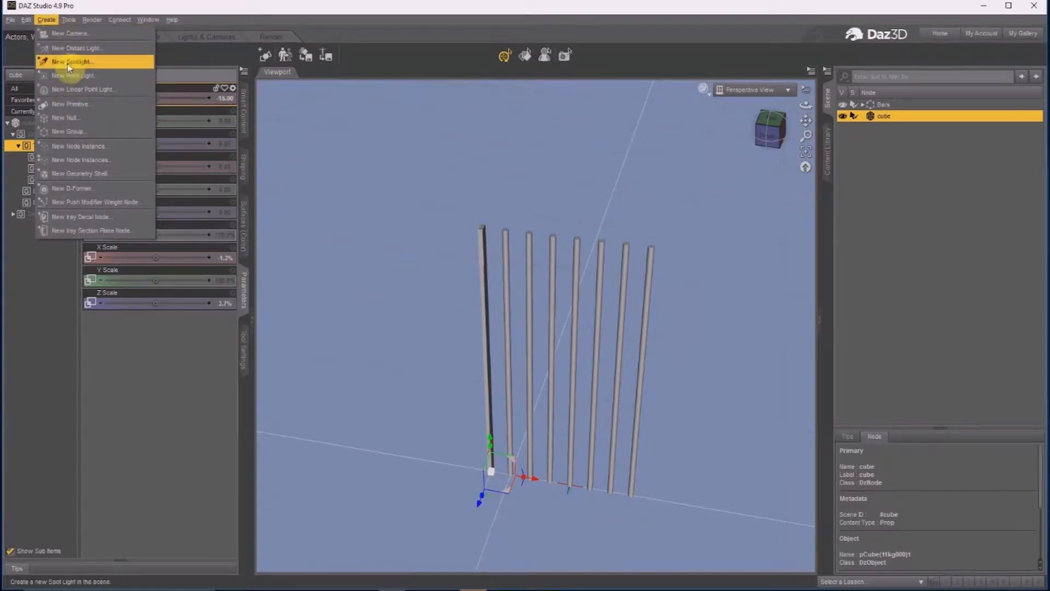
pyautogui.click(77, 110)
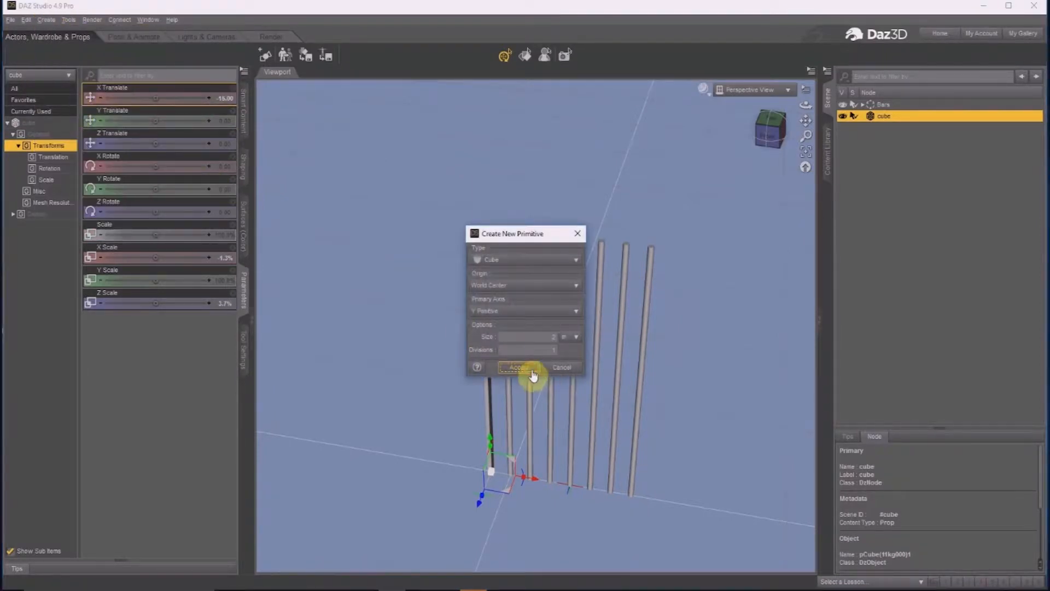
pyautogui.click(534, 375)
pyautogui.click(399, 335)
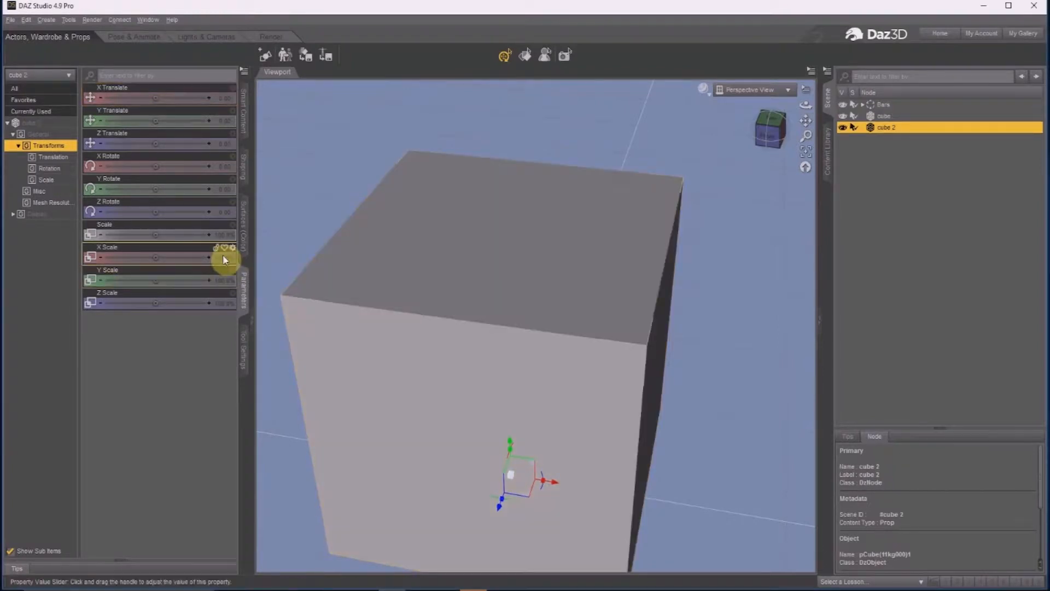
pyautogui.click(221, 258)
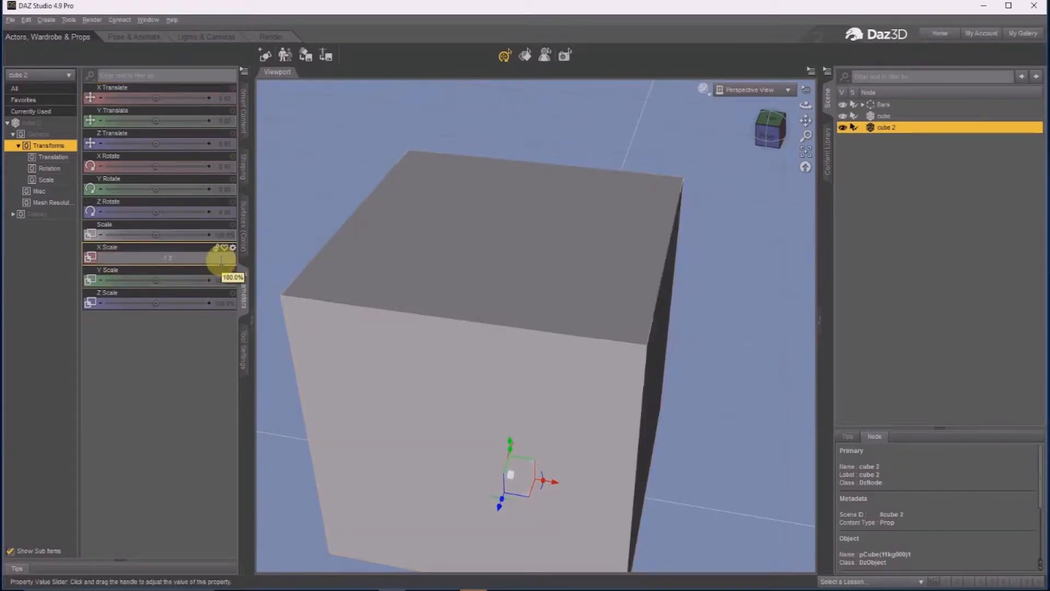
pyautogui.press('Return')
# Step: Set the second cube's Z Scale to 7%
pyautogui.click(225, 303)
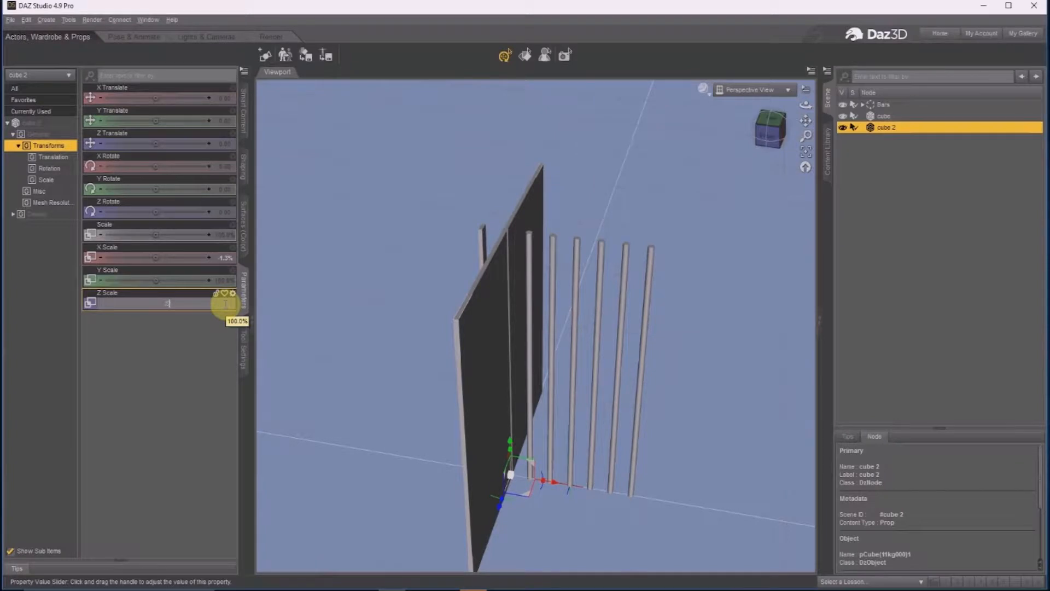
pyautogui.write('7')
pyautogui.press('Return')
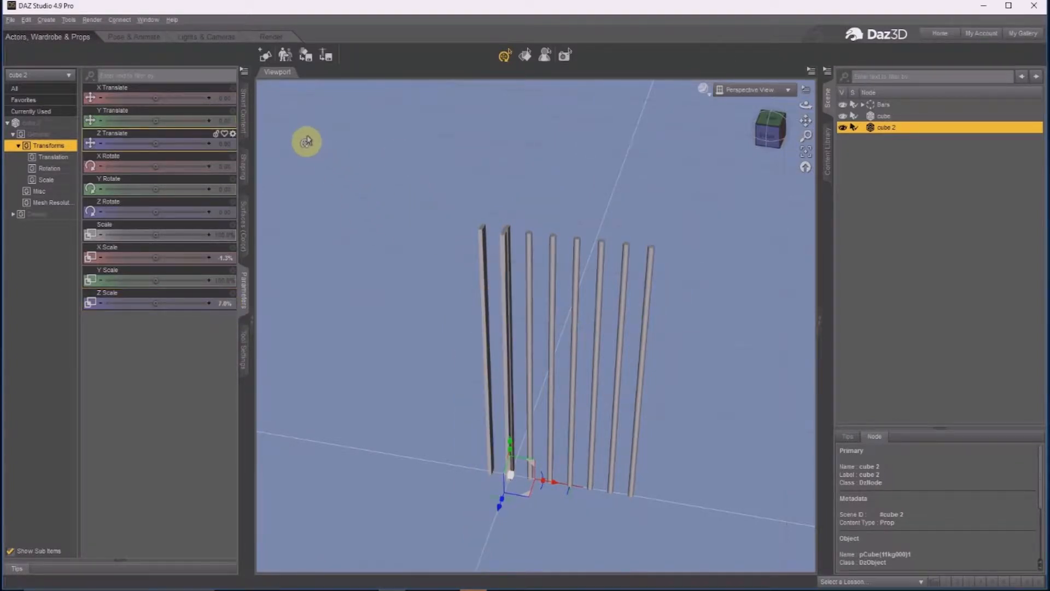
# Step: Set the second cube's X Translate to 105 and compare its depth with the first post
pyautogui.doubleClick(219, 97)
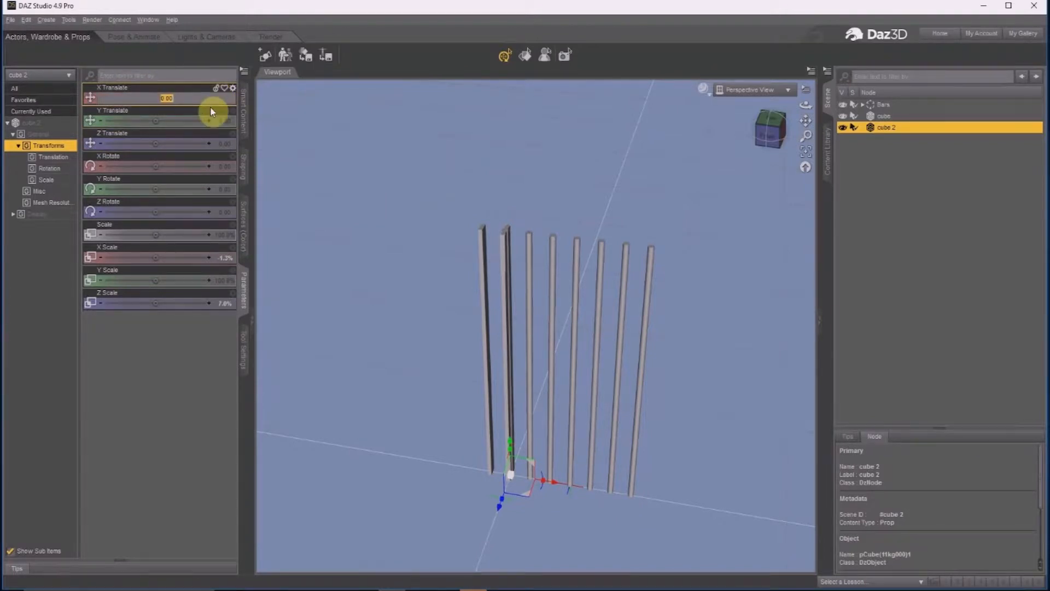
pyautogui.press('Return')
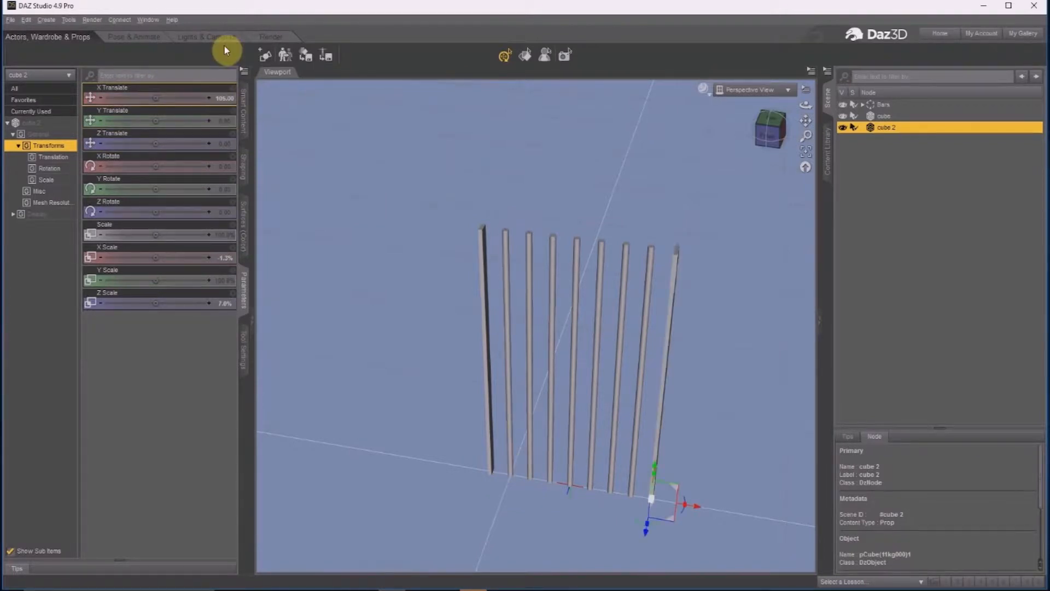
pyautogui.moveTo(500, 289); pyautogui.dragTo(501, 291)
pyautogui.click(502, 214)
pyautogui.click(527, 452)
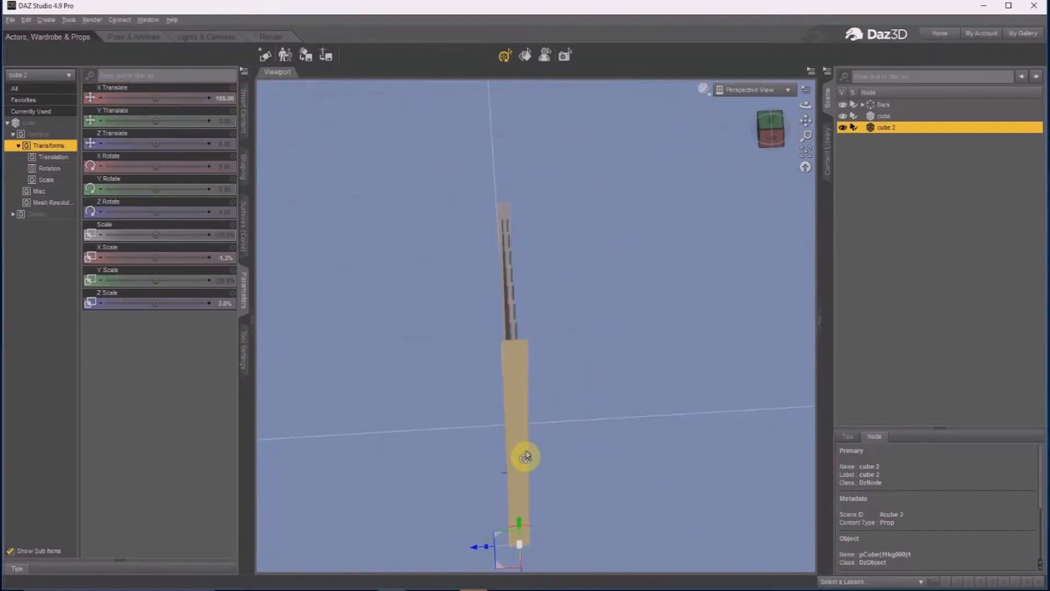
# Step: Set the second cube's Z Scale to 3.7% to match the first post
pyautogui.click(223, 304)
pyautogui.write('3')
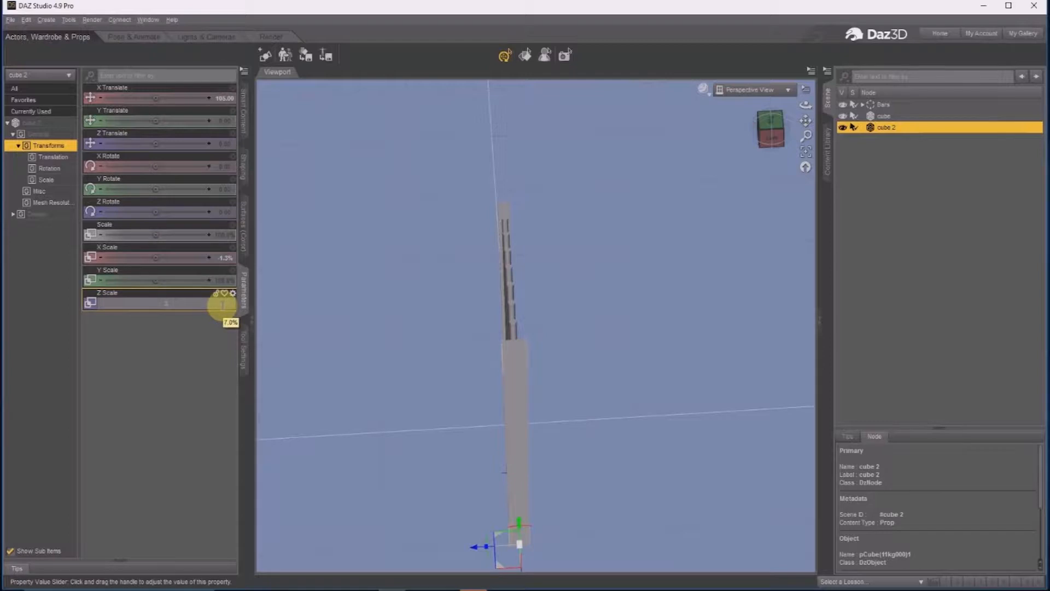
pyautogui.write('.7')
pyautogui.press('Return')
pyautogui.moveTo(775, 136); pyautogui.dragTo(517, 281)
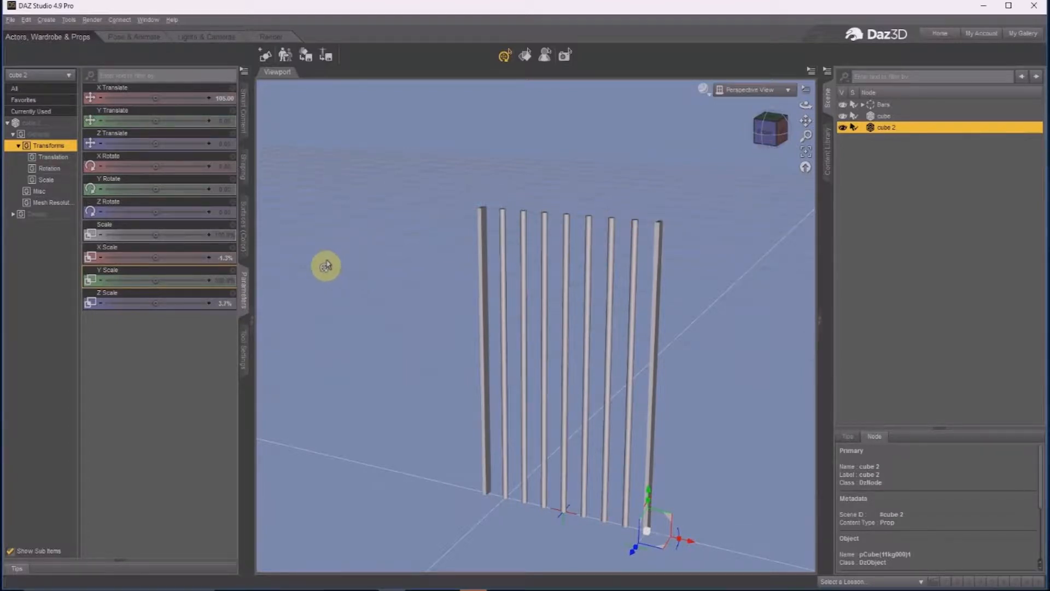
# Step: Create a third cube for the bottom rail and set its Z Scale to 3.7% and Y Scale to 1.3%
pyautogui.click(46, 20)
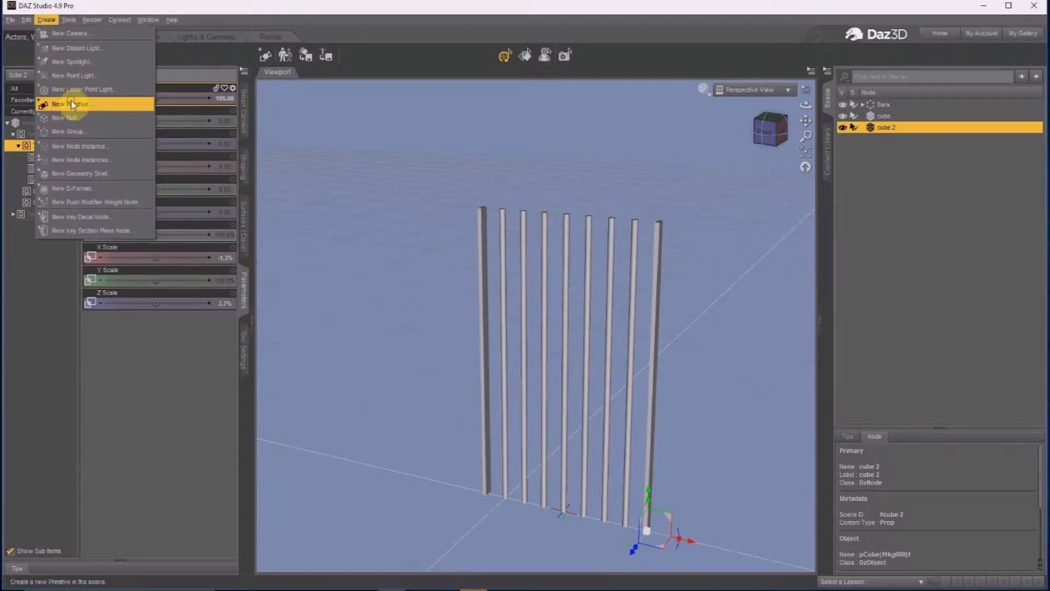
pyautogui.click(71, 104)
pyautogui.click(503, 374)
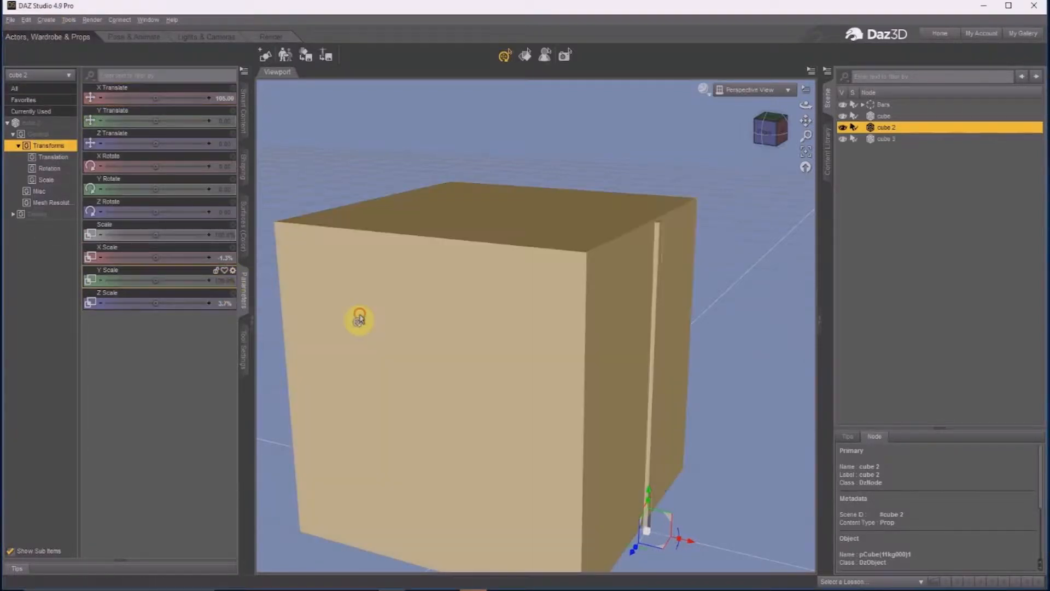
pyautogui.click(220, 303)
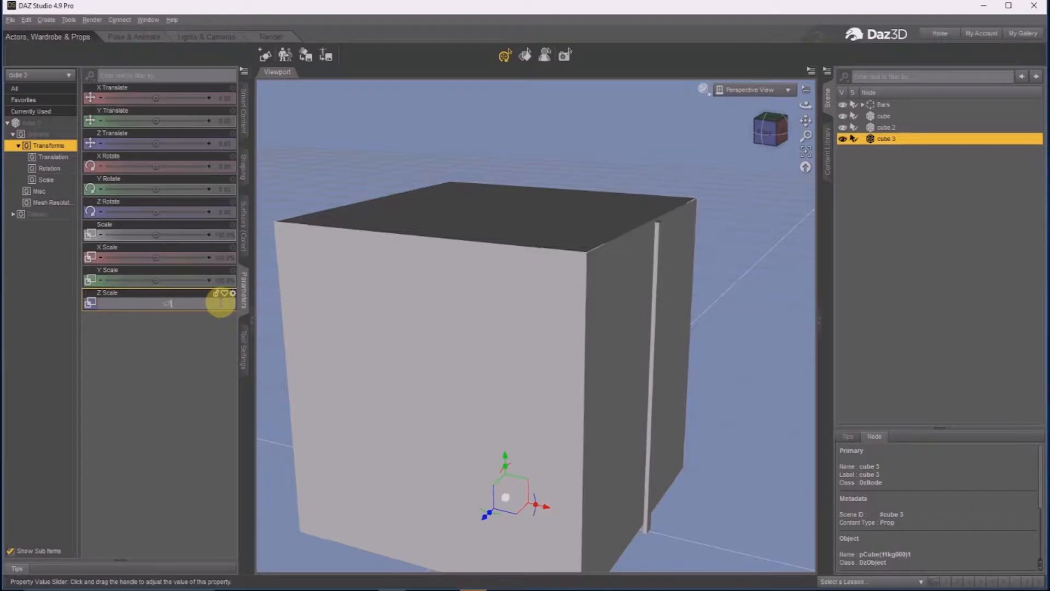
pyautogui.write('3.7')
pyautogui.press('Return')
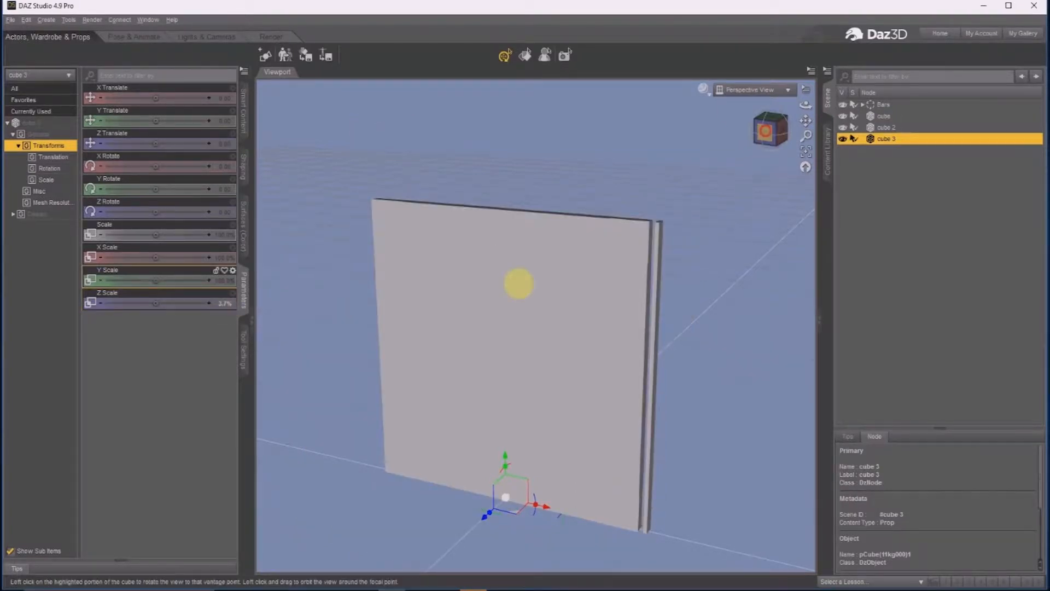
pyautogui.click(220, 281)
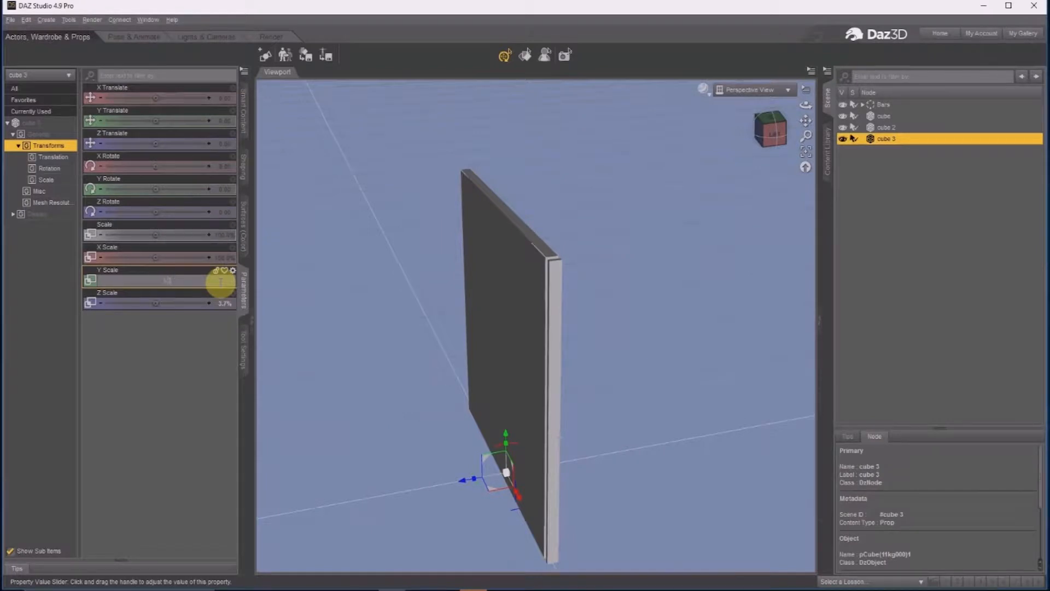
pyautogui.press('Return')
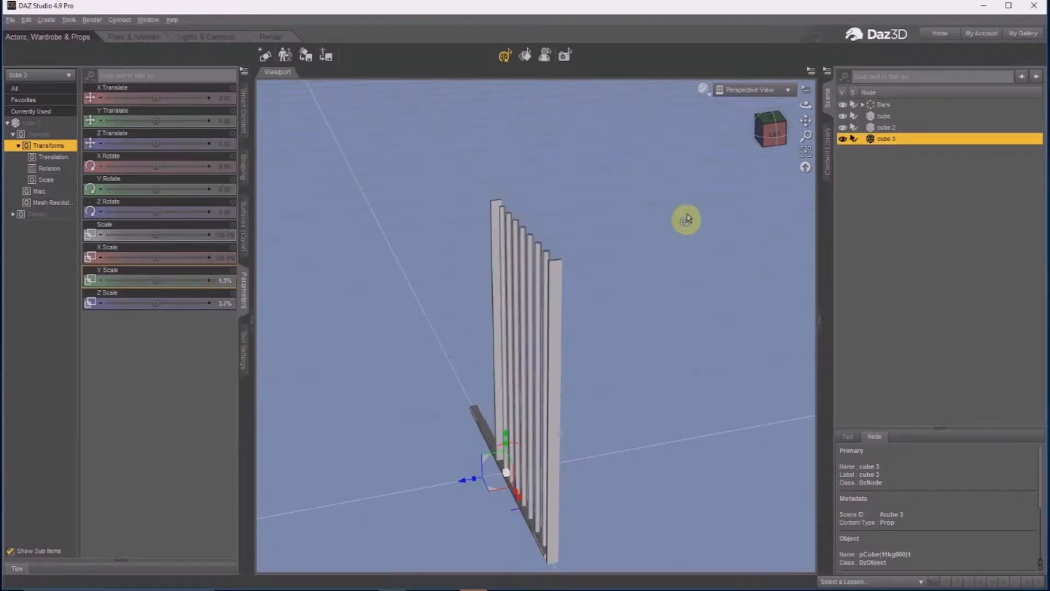
# Step: Shorten the bottom rail to an X Scale of about 61.3% and move it along X to span between the two side posts
pyautogui.click(766, 138)
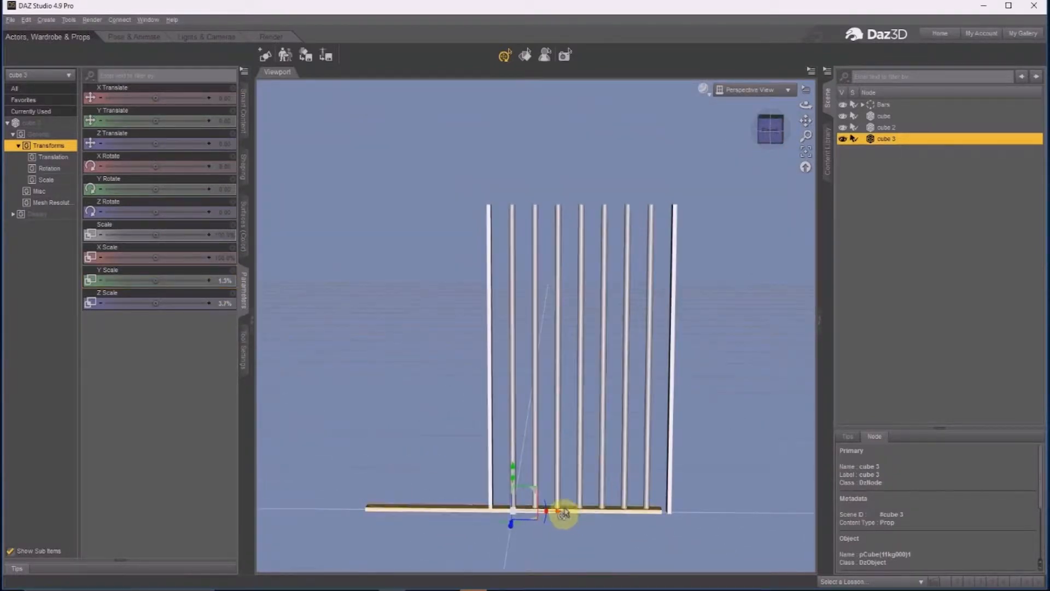
pyautogui.moveTo(556, 510); pyautogui.dragTo(620, 514)
pyautogui.moveTo(156, 258); pyautogui.dragTo(131, 257)
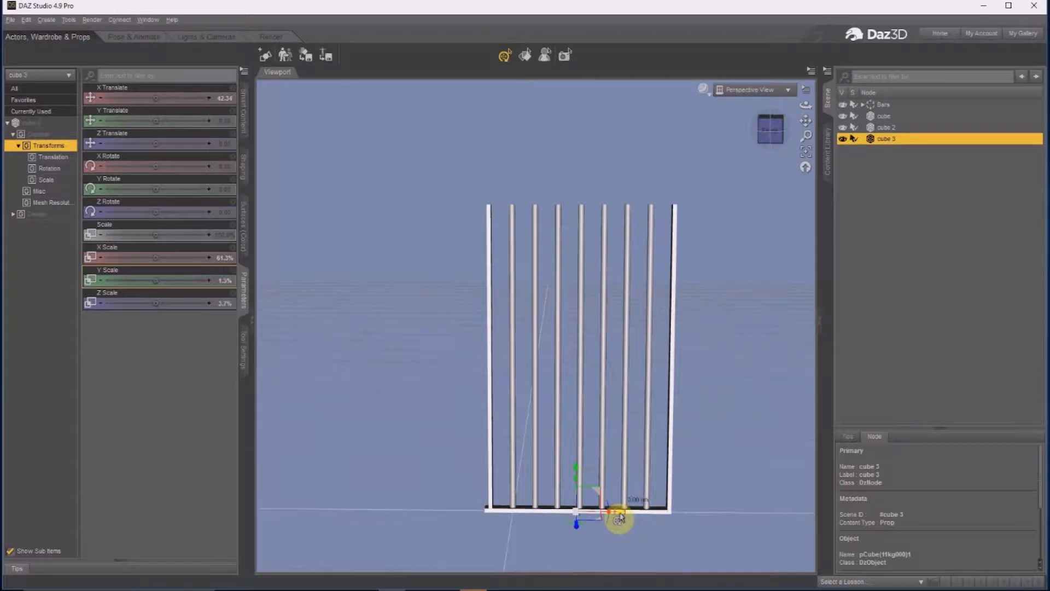
pyautogui.moveTo(622, 520); pyautogui.dragTo(624, 519)
pyautogui.moveTo(766, 129); pyautogui.dragTo(520, 284)
# Step: Move both side-post cubes into the Bars group and raise the group's Y Scale to about 110%
pyautogui.moveTo(889, 119); pyautogui.dragTo(888, 105)
pyautogui.moveTo(892, 207); pyautogui.dragTo(887, 106)
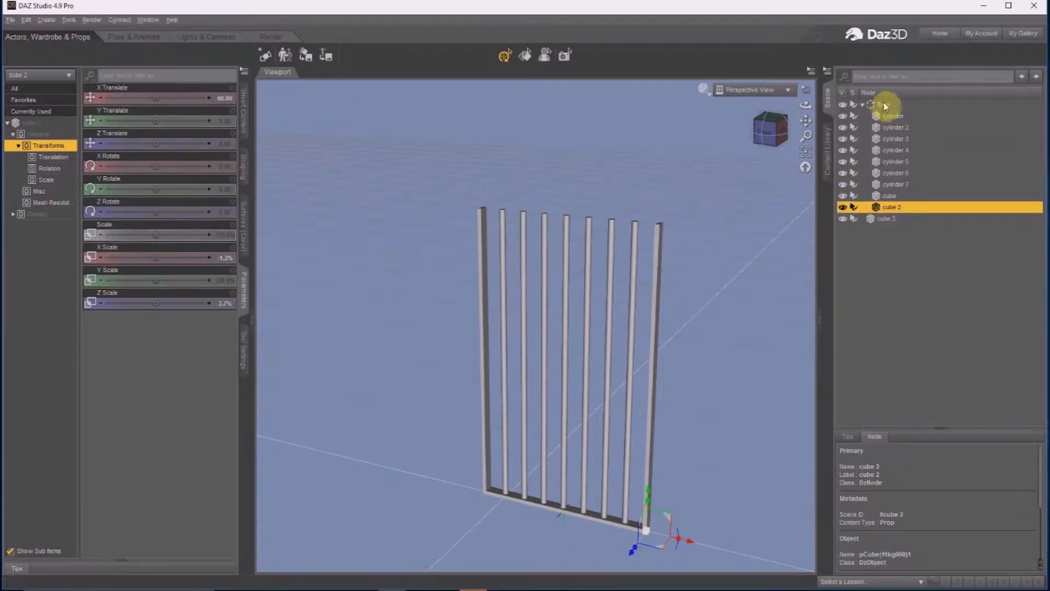
pyautogui.click(884, 104)
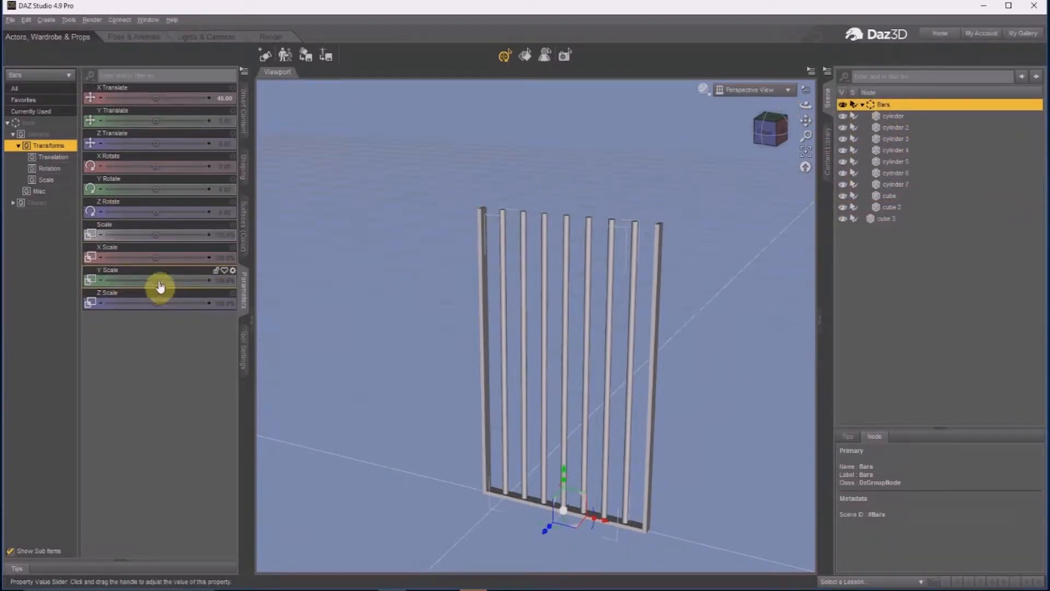
pyautogui.moveTo(155, 279)
pyautogui.mouseDown()
pyautogui.moveTo(520, 283)
pyautogui.moveTo(156, 279)
pyautogui.mouseUp()
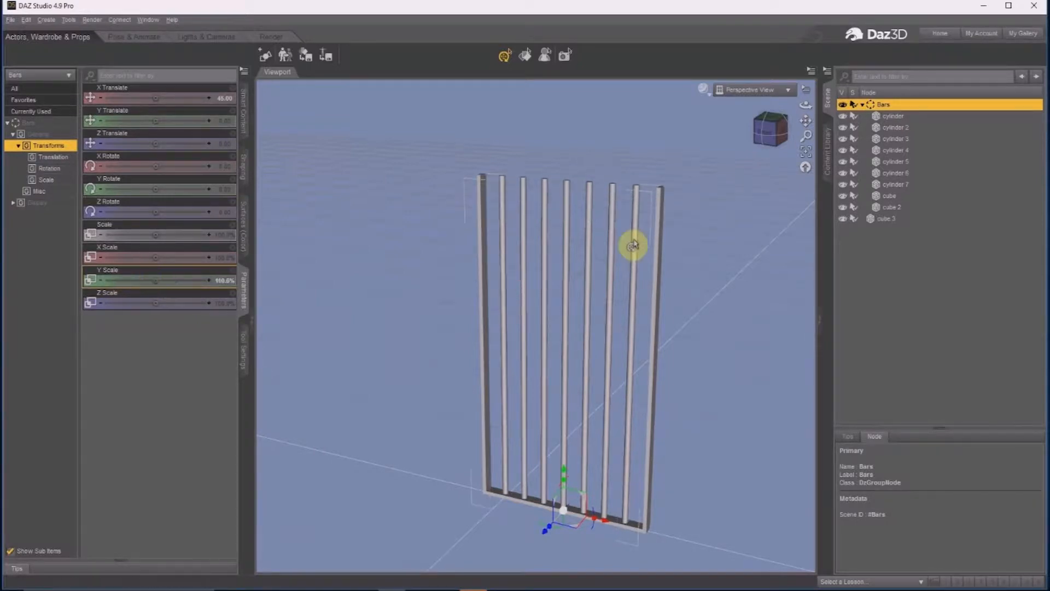
# Step: Create a fourth cube for the top rail and select it
pyautogui.click(901, 220)
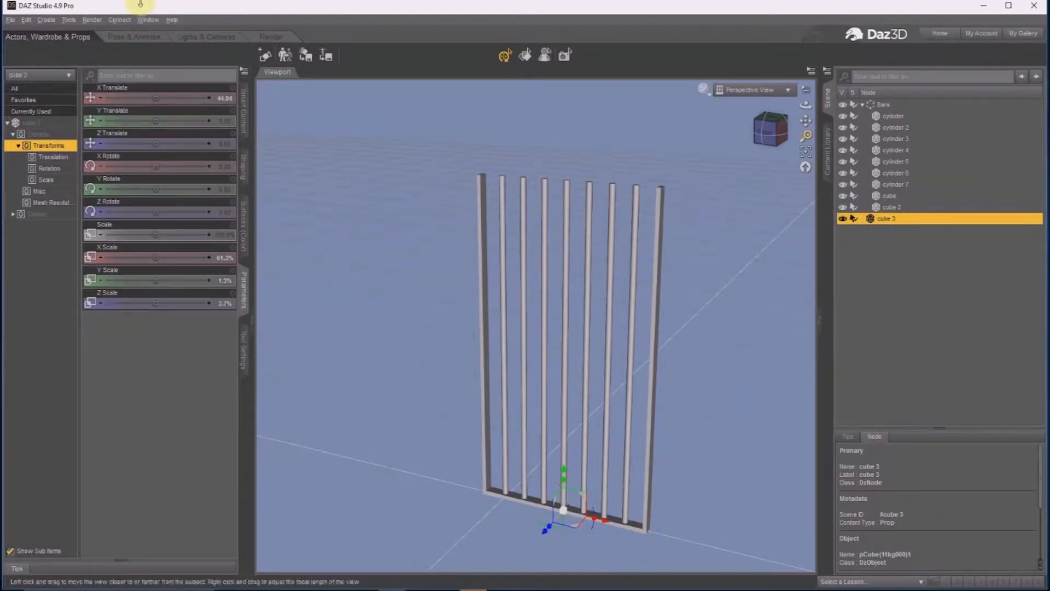
pyautogui.click(46, 20)
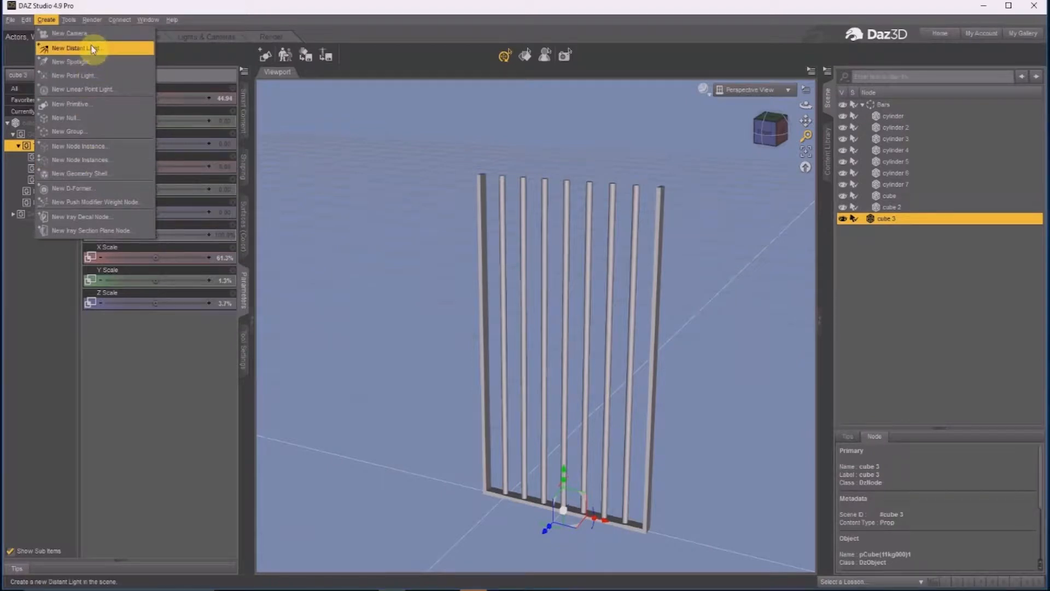
pyautogui.click(92, 101)
pyautogui.click(523, 370)
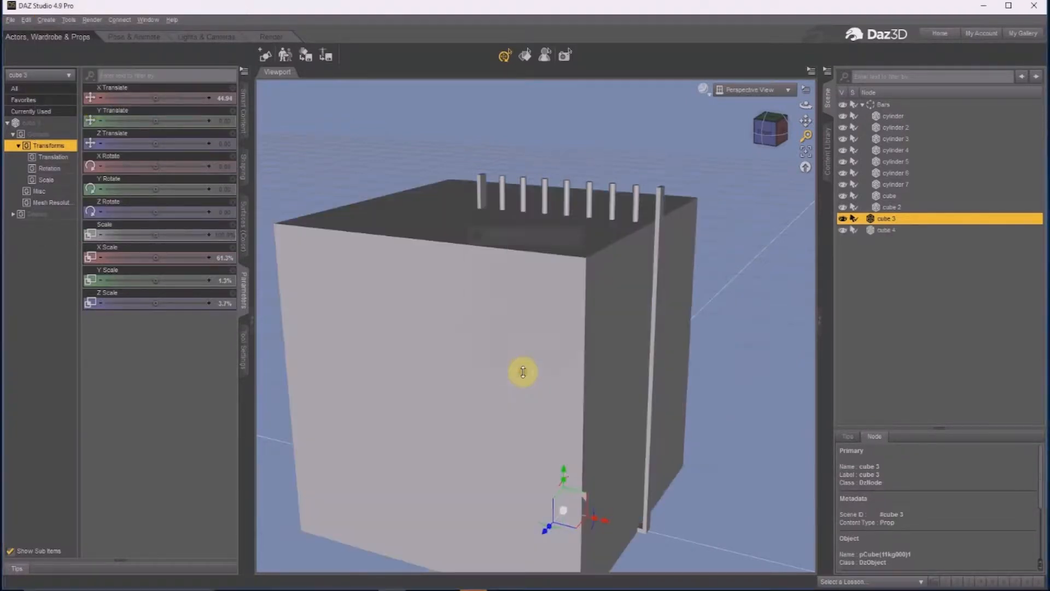
pyautogui.click(614, 338)
# Step: Set the fourth cube's X Scale to 61.3%, Y Scale to 1.3% and Z Scale to 3.7% to match the bottom rail
pyautogui.click(219, 259)
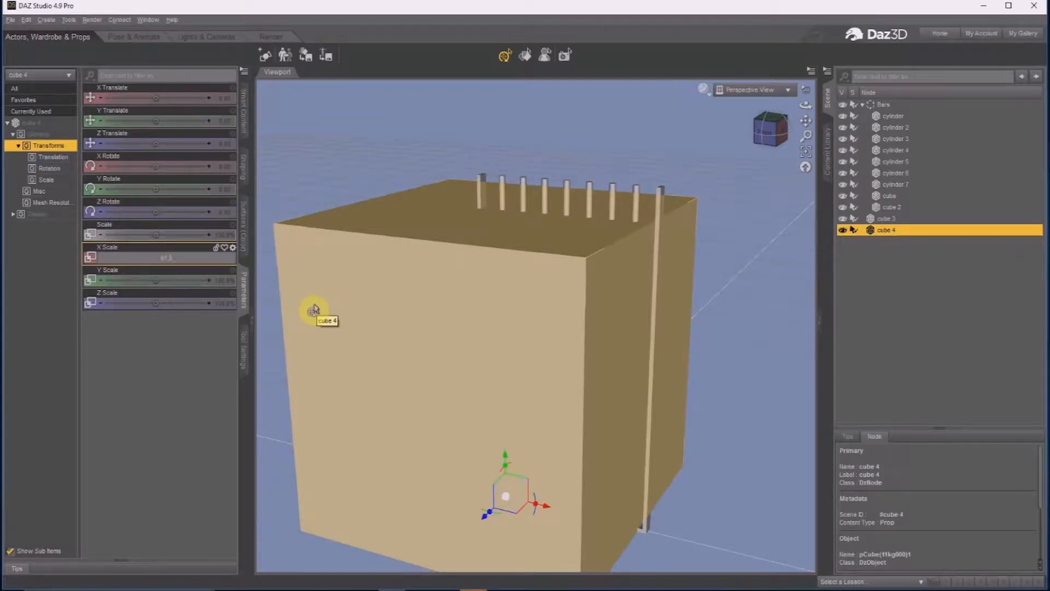
pyautogui.press('Return')
pyautogui.click(222, 280)
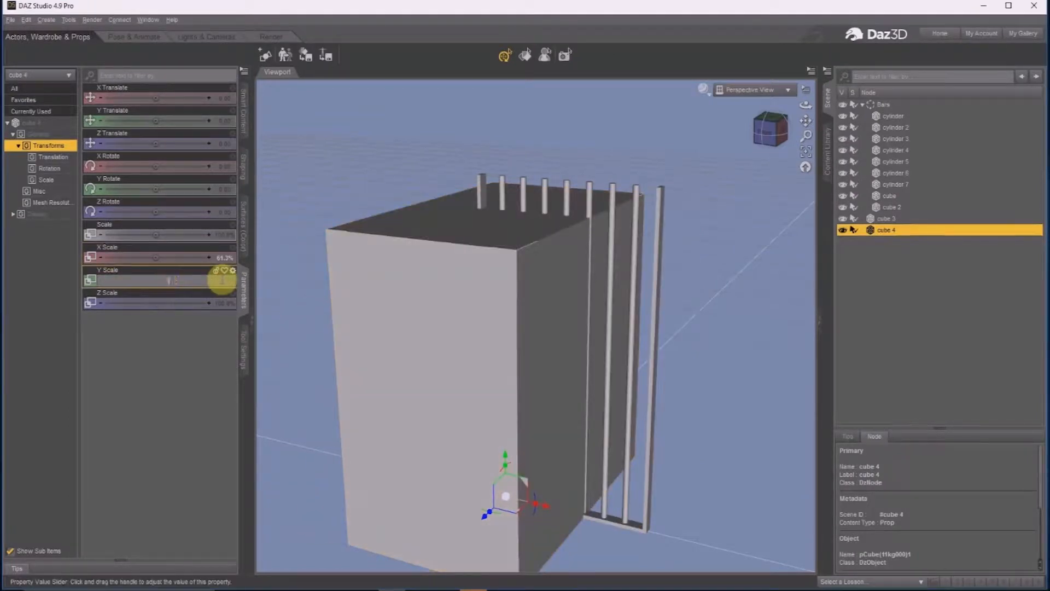
pyautogui.write('1.3')
pyautogui.press('Return')
pyautogui.click(219, 301)
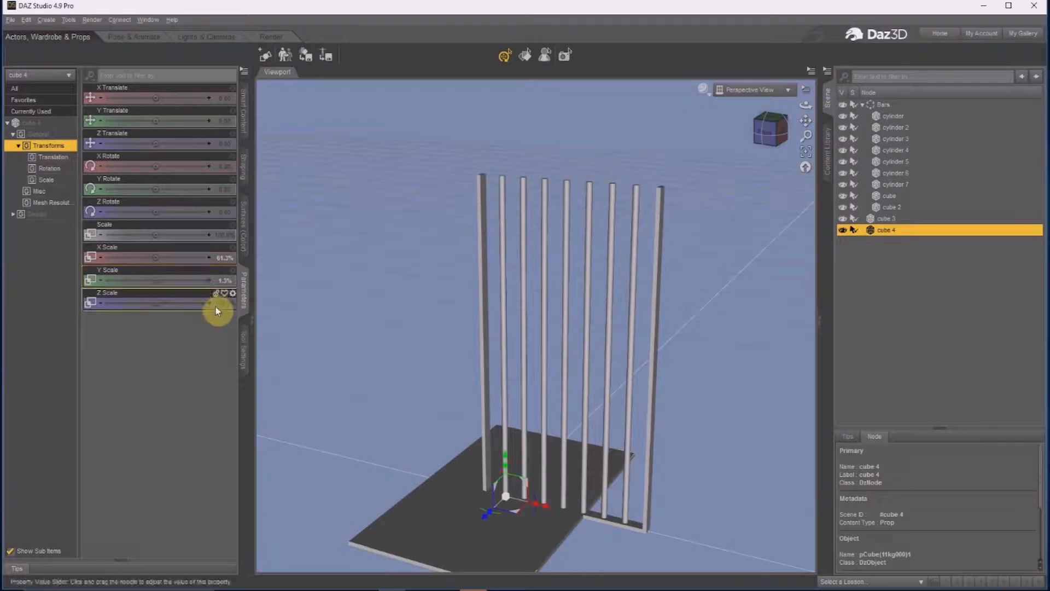
pyautogui.write('3.7')
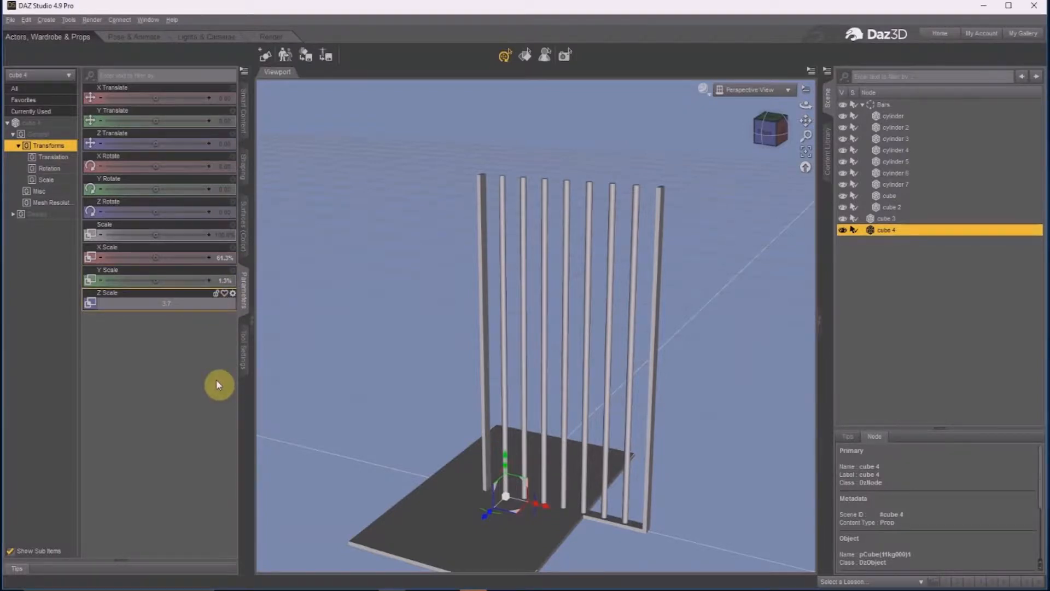
pyautogui.press('Return')
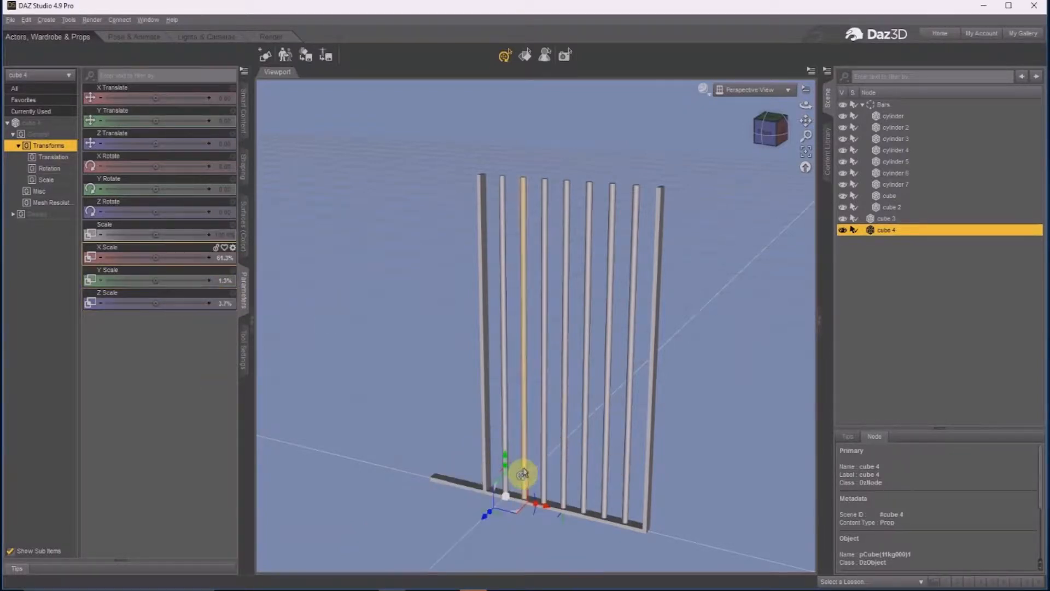
# Step: Raise the top rail to a Y Translate of about 219.5 and move it along X to about 45, between the posts
pyautogui.moveTo(505, 461); pyautogui.dragTo(504, 130)
pyautogui.moveTo(538, 191); pyautogui.dragTo(611, 203)
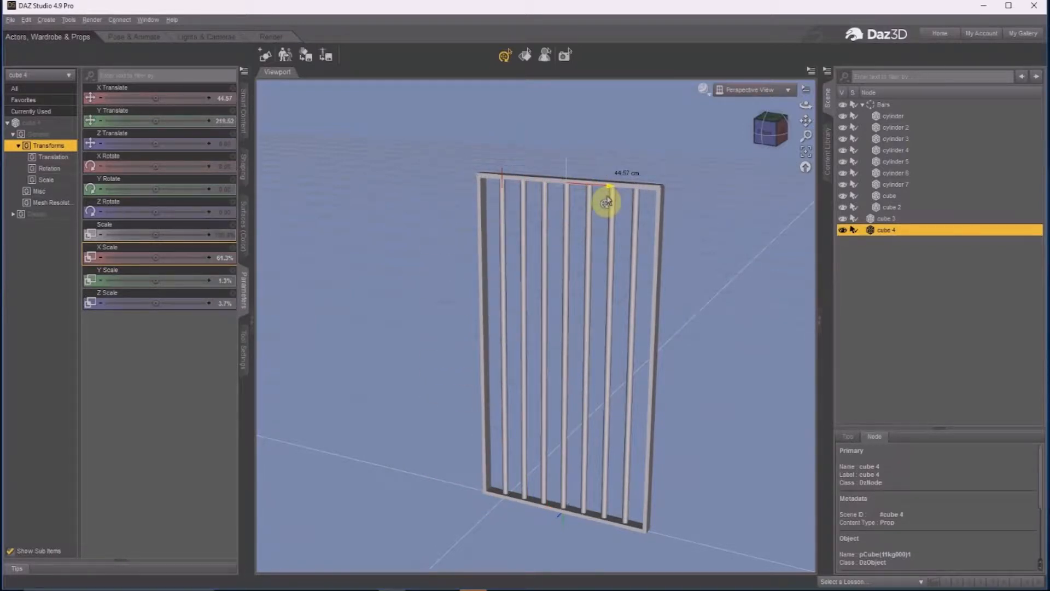
pyautogui.moveTo(608, 202); pyautogui.dragTo(650, 192)
pyautogui.click(767, 134)
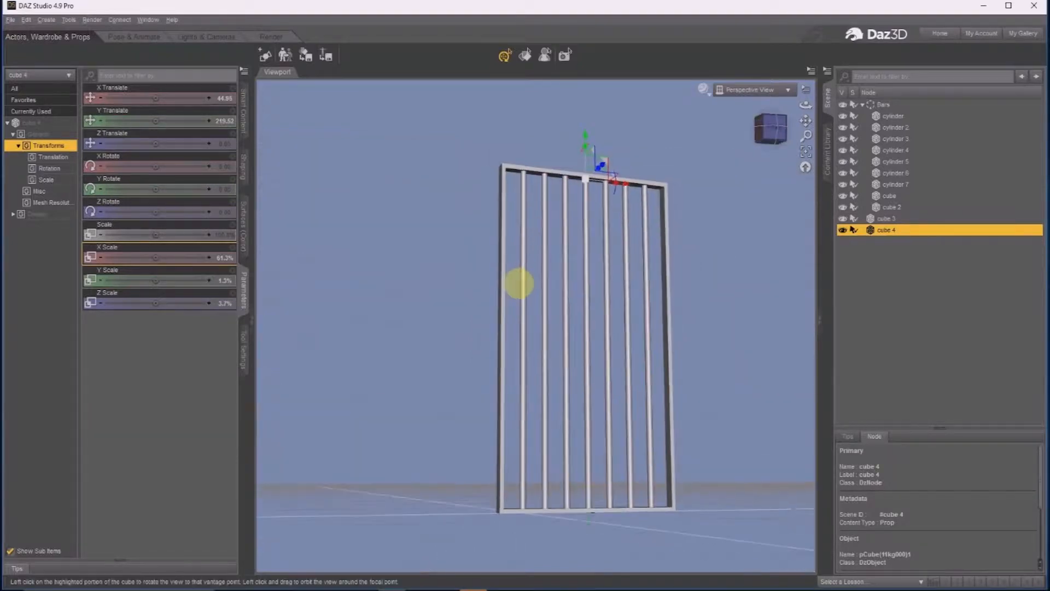
pyautogui.moveTo(516, 284)
pyautogui.mouseDown()
pyautogui.moveTo(504, 286)
pyautogui.moveTo(519, 283)
pyautogui.mouseUp()
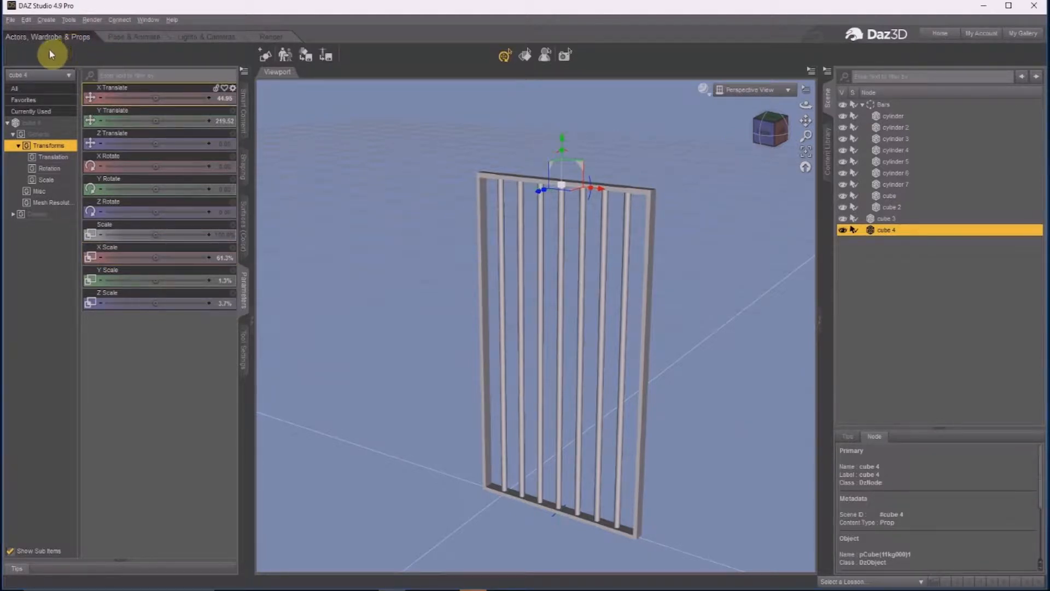
# Step: Create a fifth cube for a middle rail and set its X Scale to 61.3%, Y Scale to 1.3% and Z Scale to 3.7%
pyautogui.click(46, 20)
pyautogui.click(77, 103)
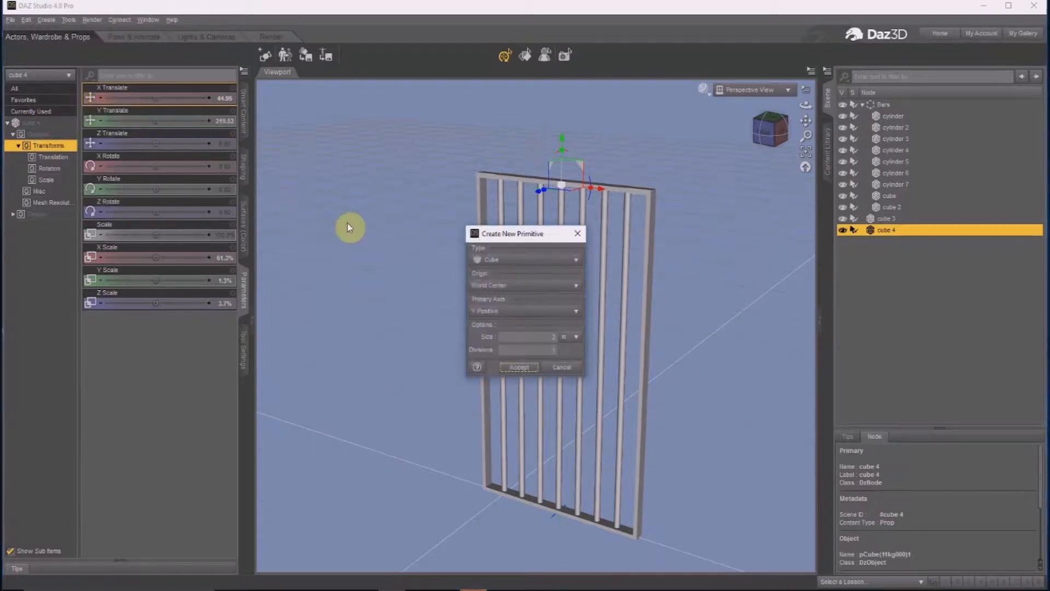
pyautogui.click(520, 367)
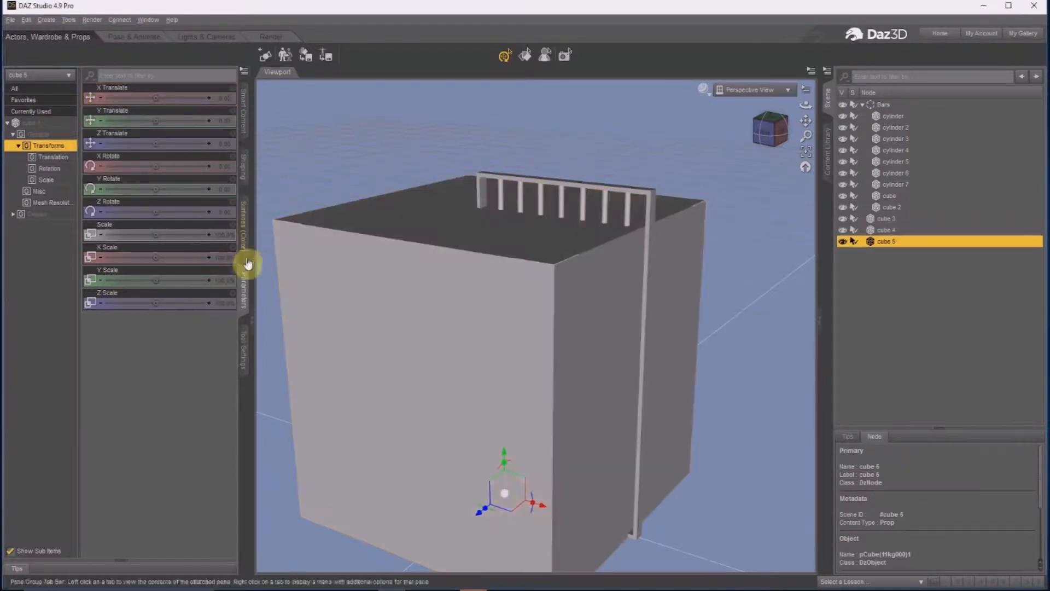
pyautogui.click(226, 258)
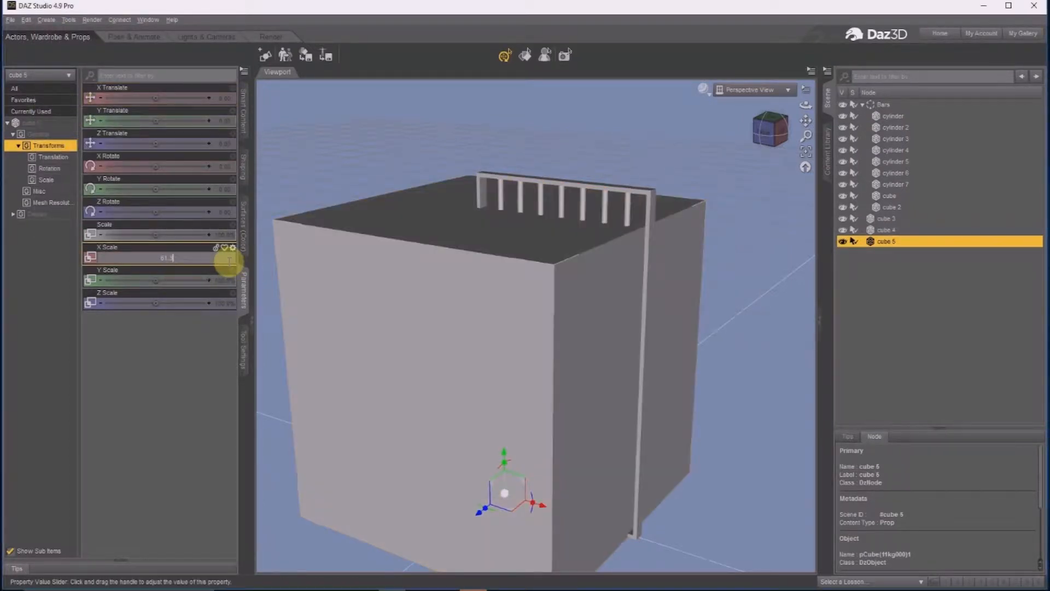
pyautogui.press('Return')
pyautogui.click(225, 279)
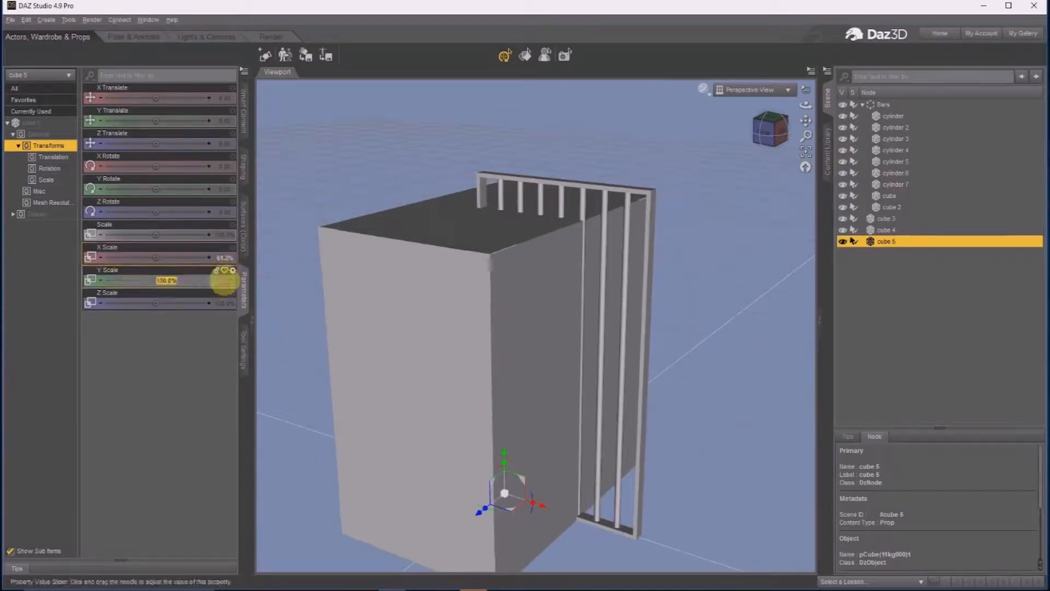
pyautogui.write('1.5')
pyautogui.press('Return')
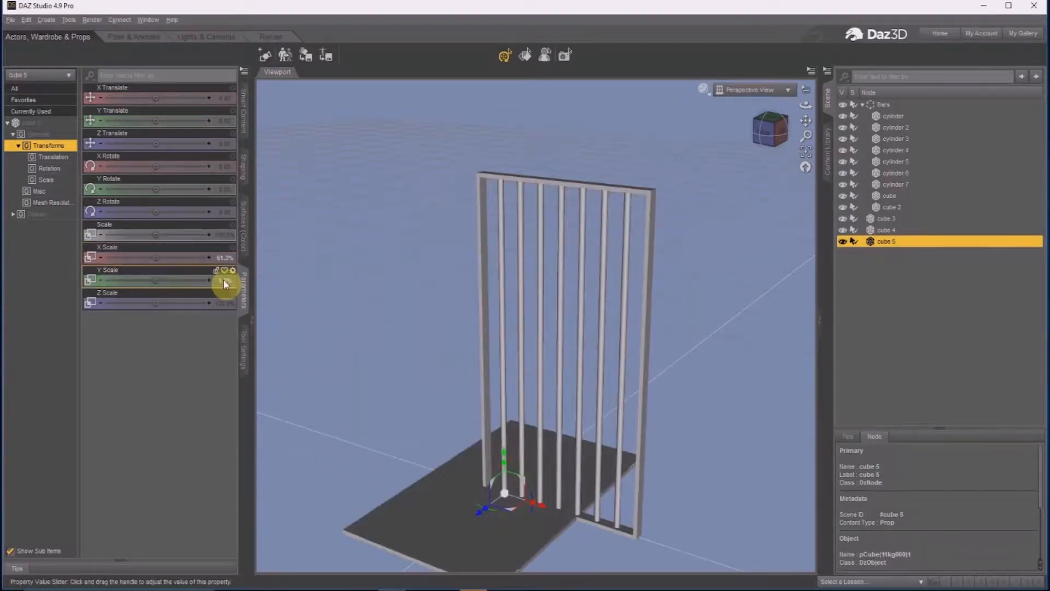
pyautogui.click(218, 302)
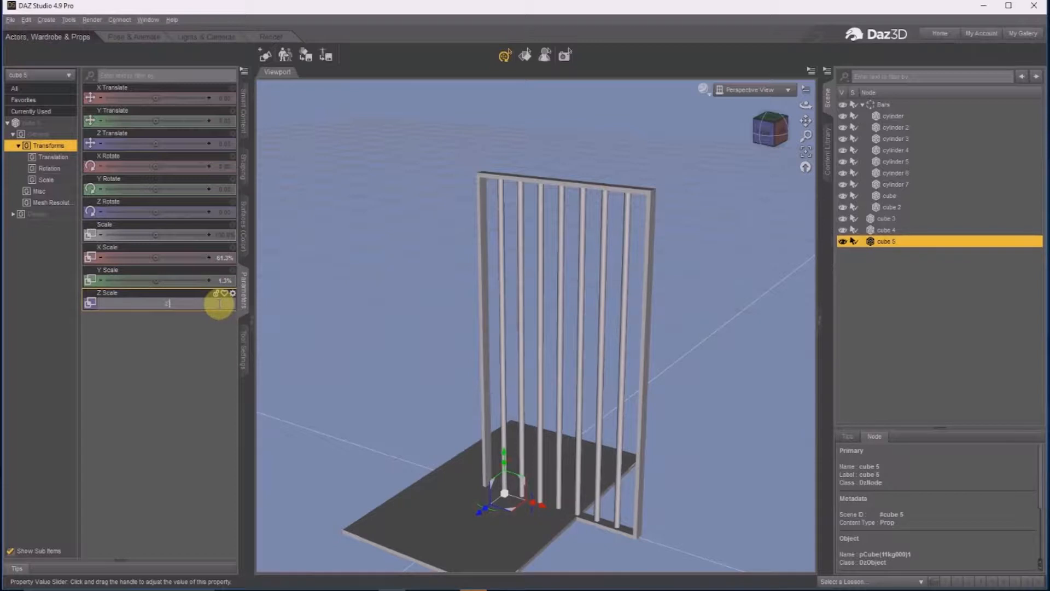
pyautogui.press('Return')
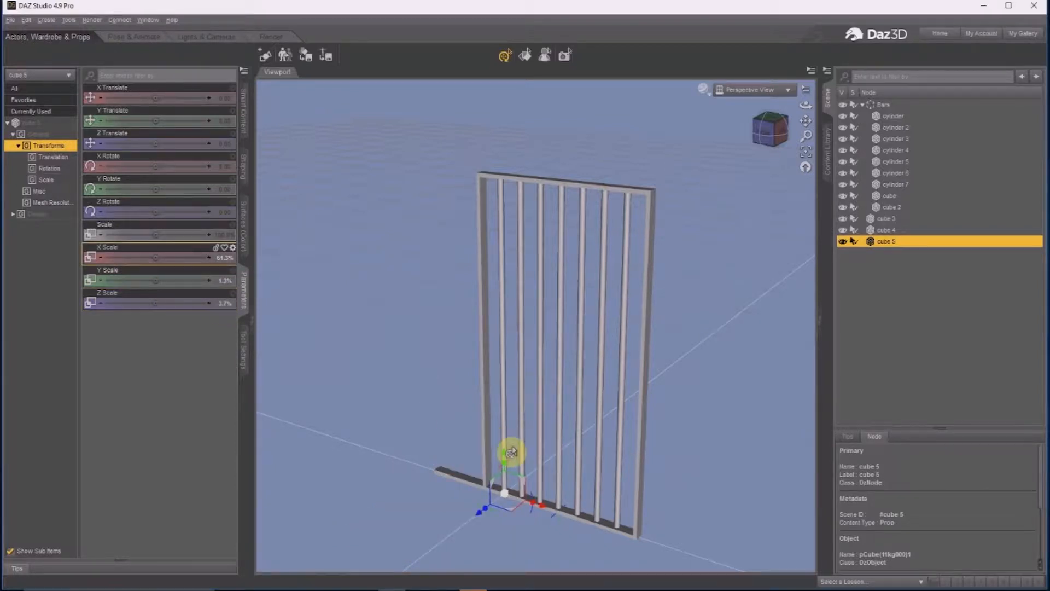
# Step: Position the middle rail between the posts at an X Translate of about 44.9 and a Y Translate of about 127.8
pyautogui.moveTo(504, 457); pyautogui.dragTo(598, 387)
pyautogui.moveTo(774, 140); pyautogui.dragTo(520, 283)
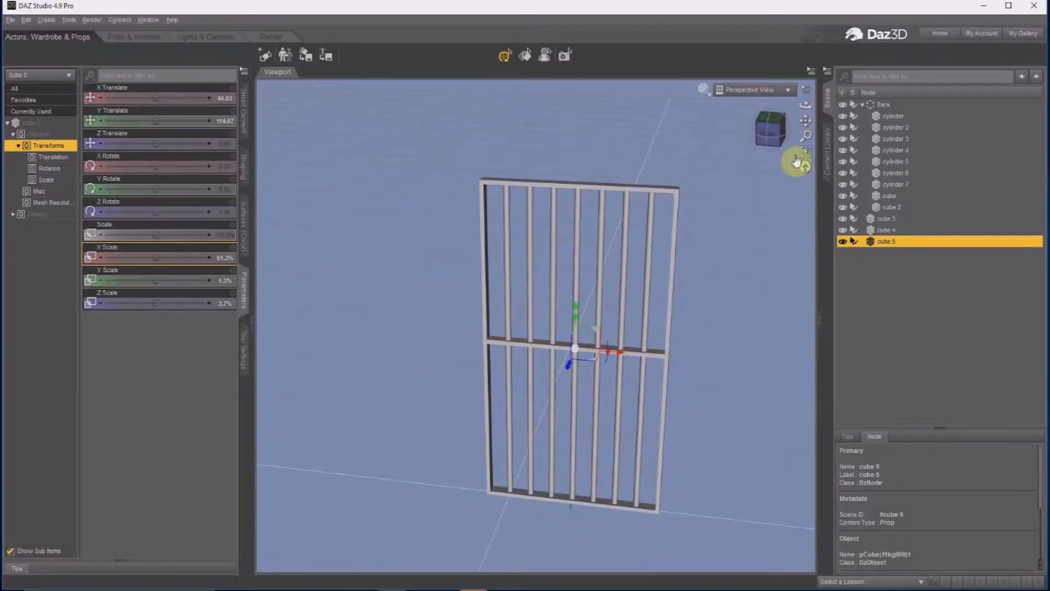
pyautogui.moveTo(781, 145); pyautogui.dragTo(519, 283)
pyautogui.click(577, 363)
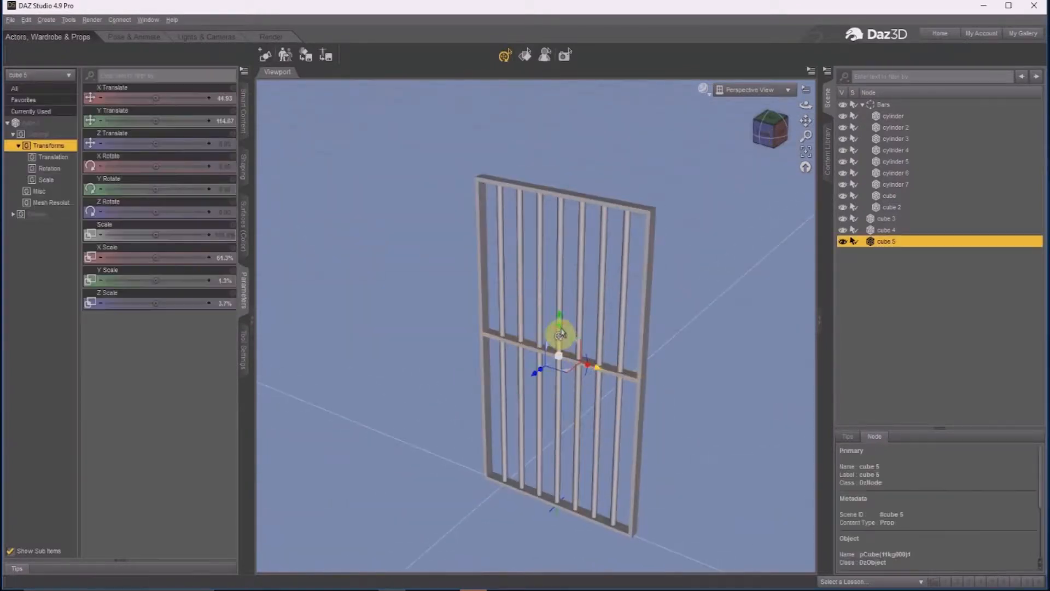
pyautogui.moveTo(557, 323); pyautogui.dragTo(562, 300)
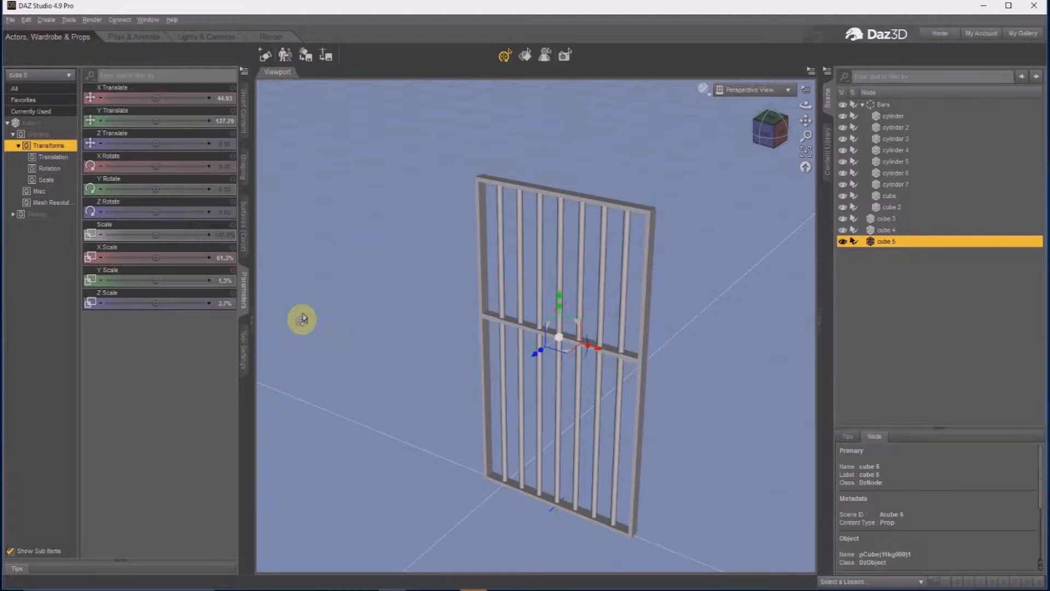
# Step: Create a sixth cube for a second middle rail and set its X Scale to 61.3%
pyautogui.click(46, 19)
pyautogui.click(73, 104)
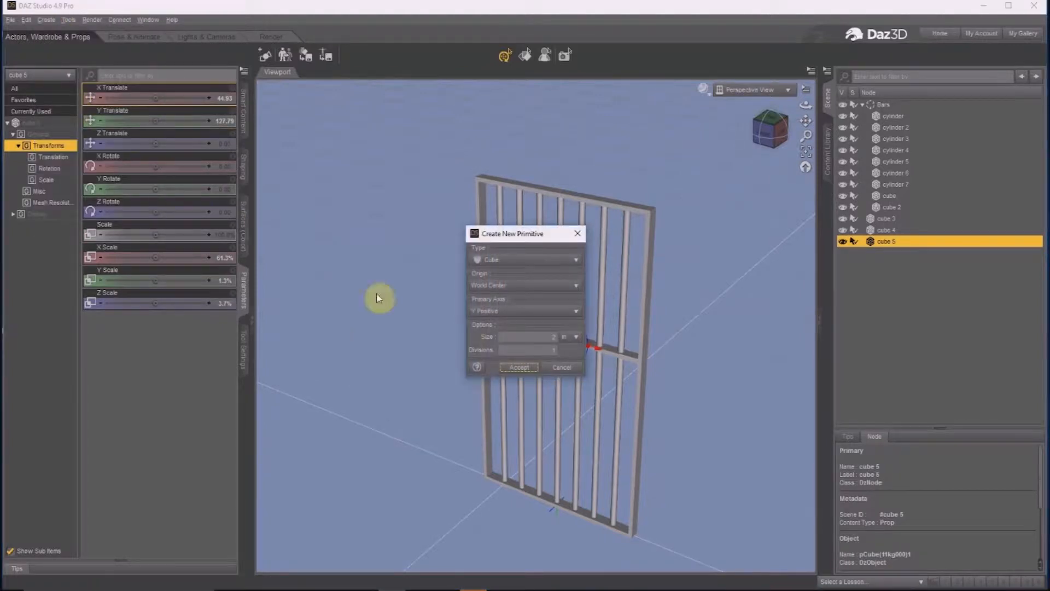
pyautogui.click(525, 367)
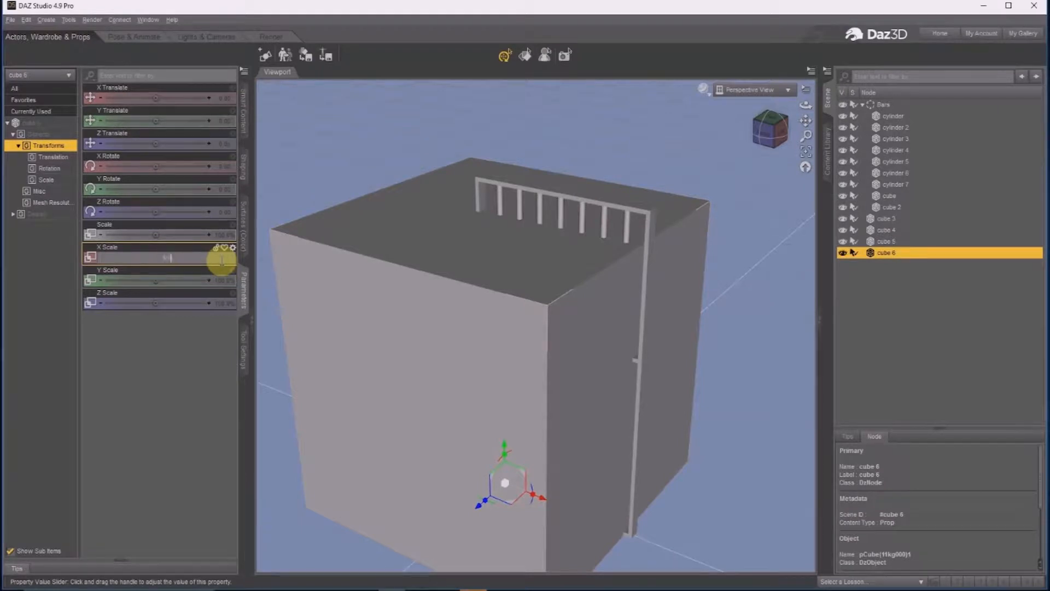
pyautogui.click(221, 259)
pyautogui.write('61.3')
pyautogui.press('Return')
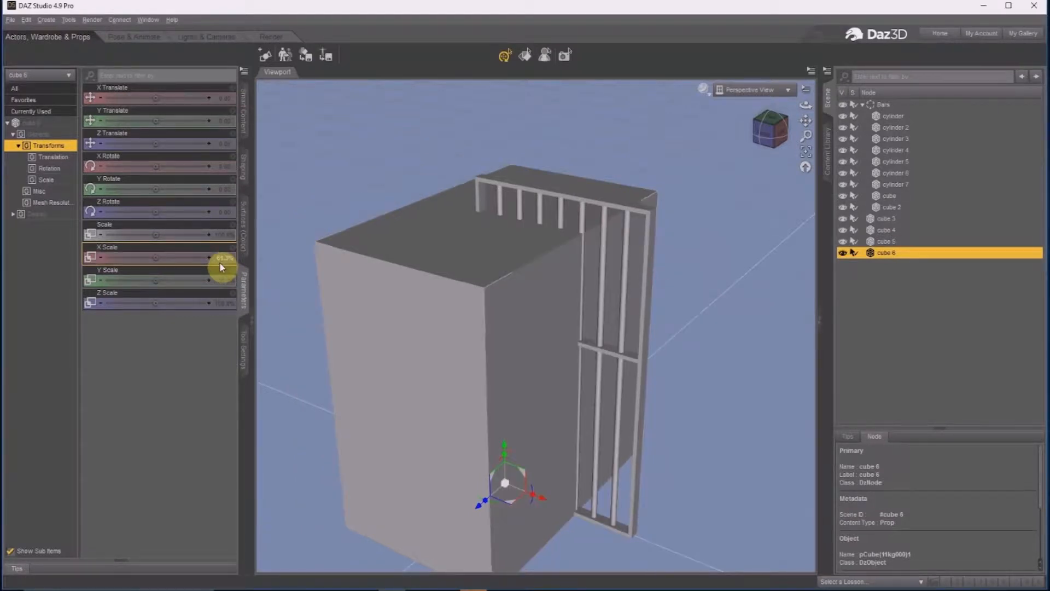
# Step: Set the sixth cube's Y Scale to 1.3% and Z Scale to 3.7% to match the other rails
pyautogui.click(218, 280)
pyautogui.write('1')
pyautogui.press('Return')
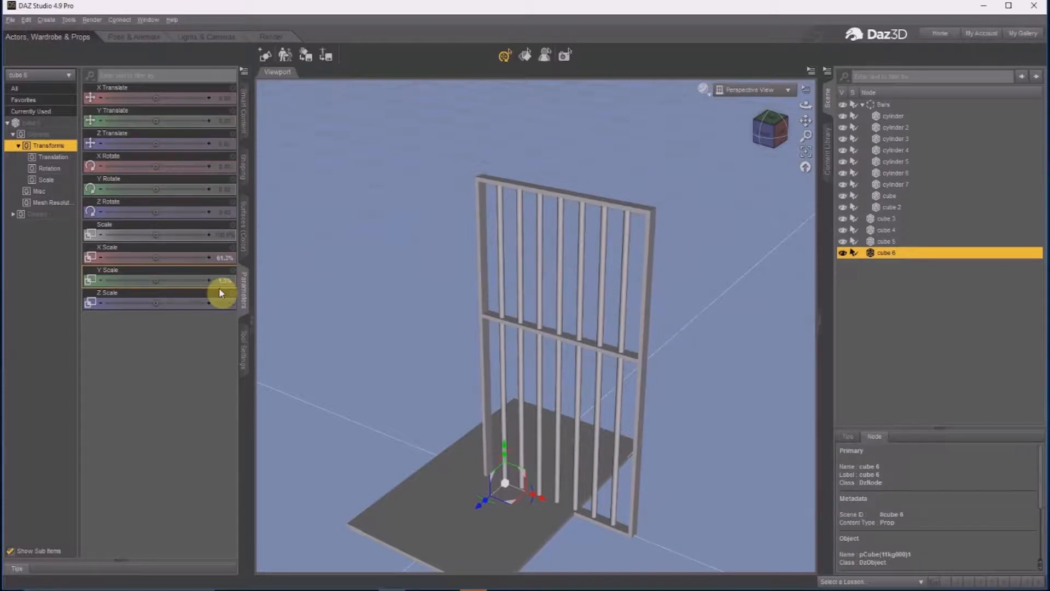
pyautogui.click(224, 303)
pyautogui.write('3.7')
pyautogui.press('Return')
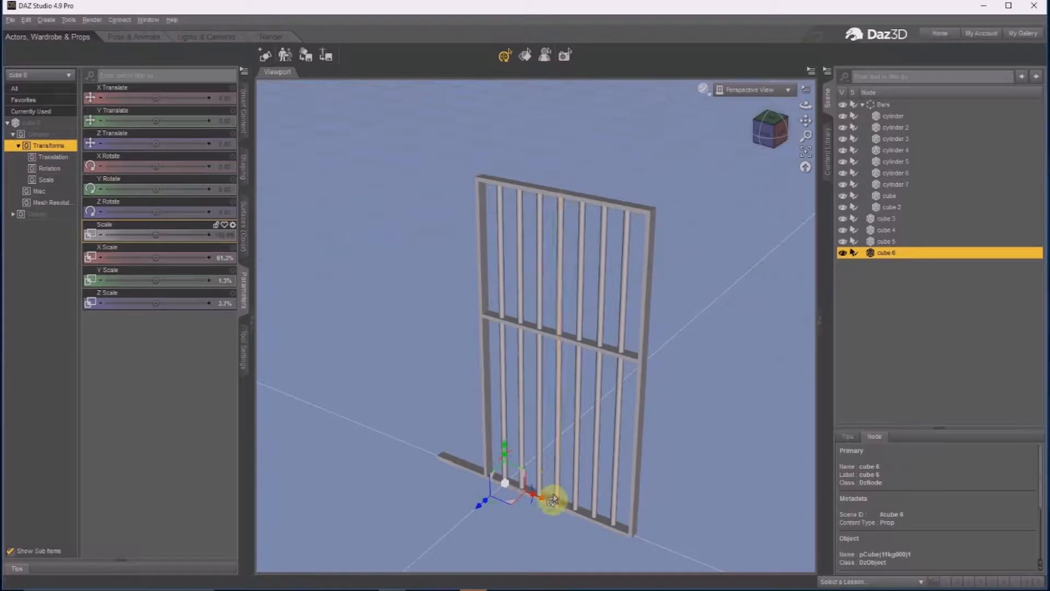
# Step: Position the second middle rail just below the first, at an X Translate of about 45 and a Y Translate of about 101
pyautogui.moveTo(542, 506); pyautogui.dragTo(591, 527)
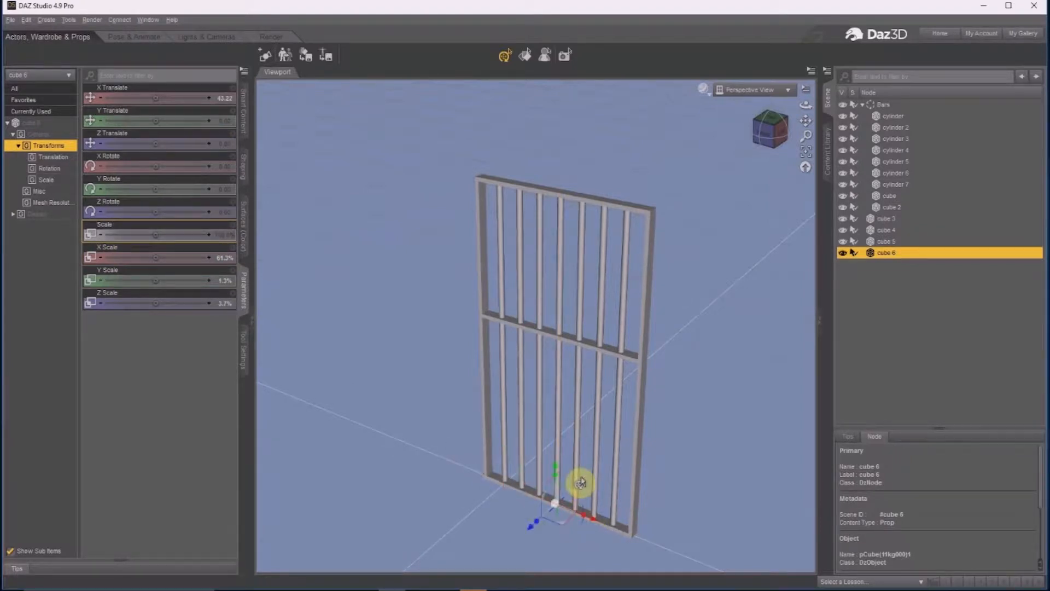
pyautogui.moveTo(555, 476); pyautogui.dragTo(558, 333)
pyautogui.click(757, 132)
pyautogui.moveTo(518, 285); pyautogui.dragTo(508, 292)
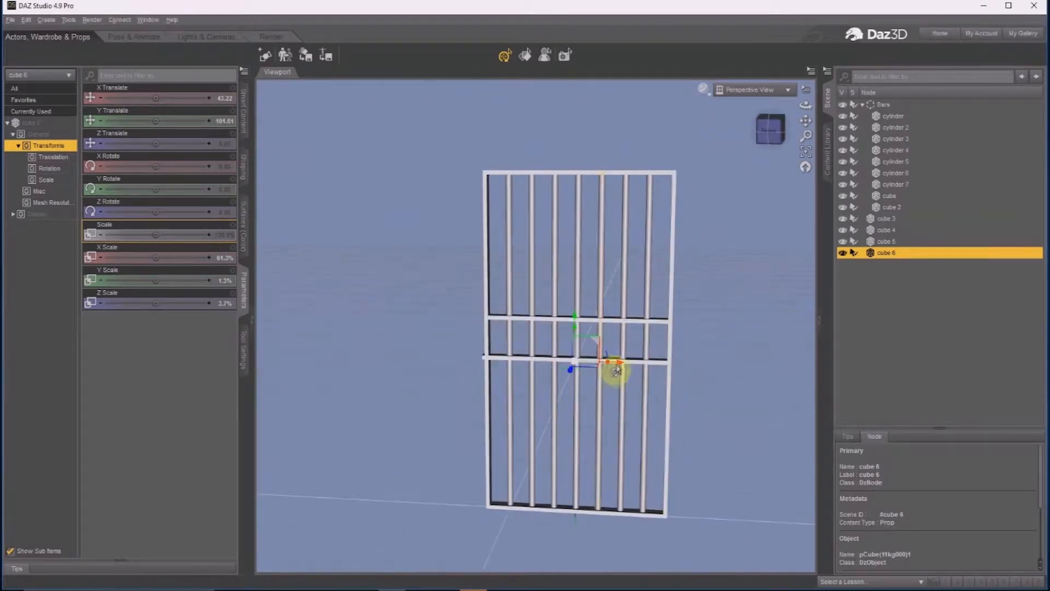
pyautogui.moveTo(778, 130); pyautogui.dragTo(519, 284)
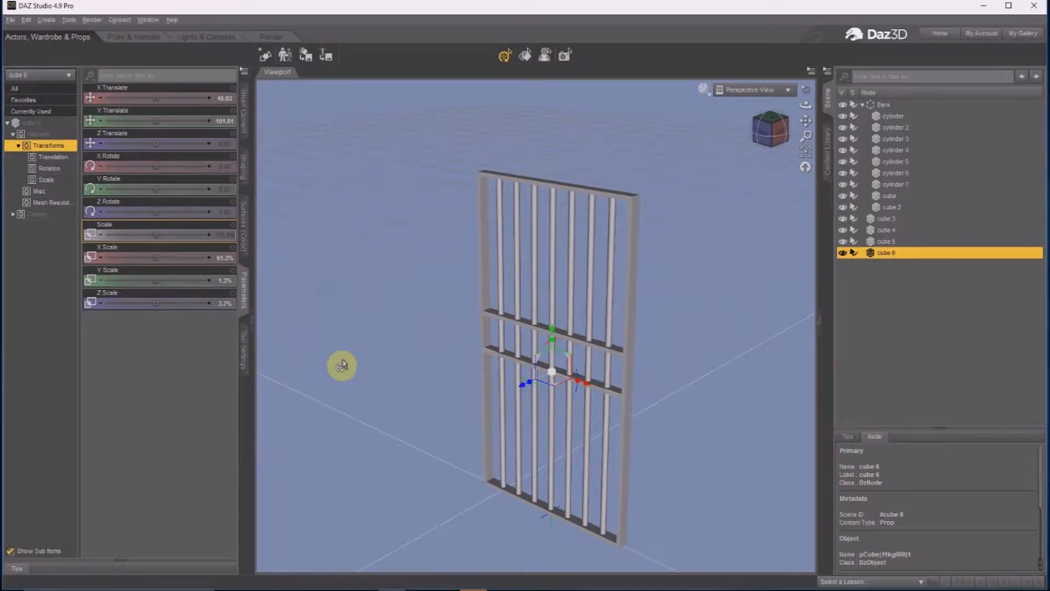
# Step: Create a seventh cube for the lock plate and set its Z Scale to 3.7%
pyautogui.click(47, 20)
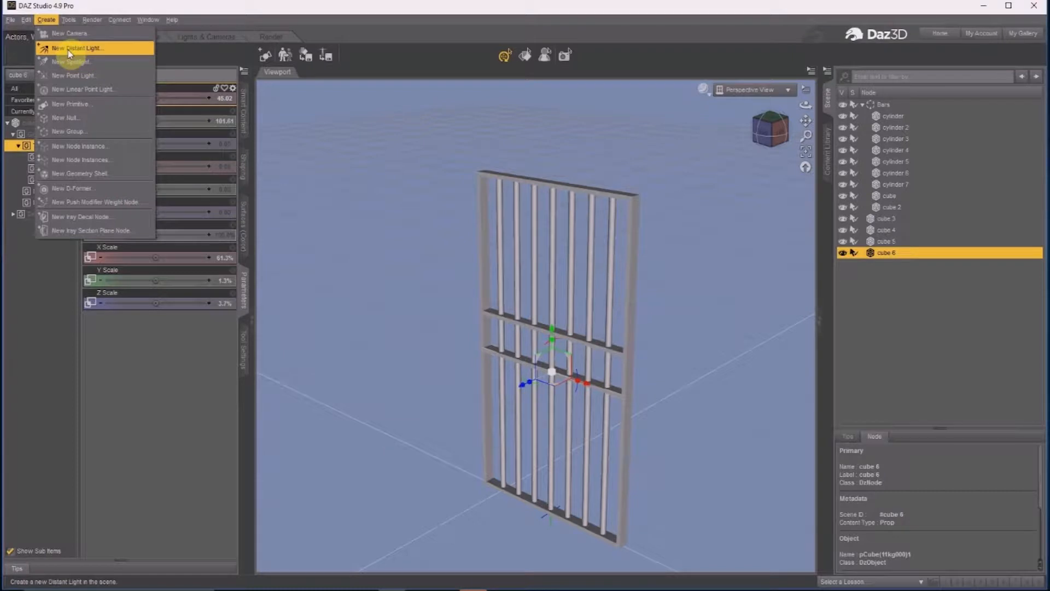
pyautogui.click(77, 105)
pyautogui.click(519, 368)
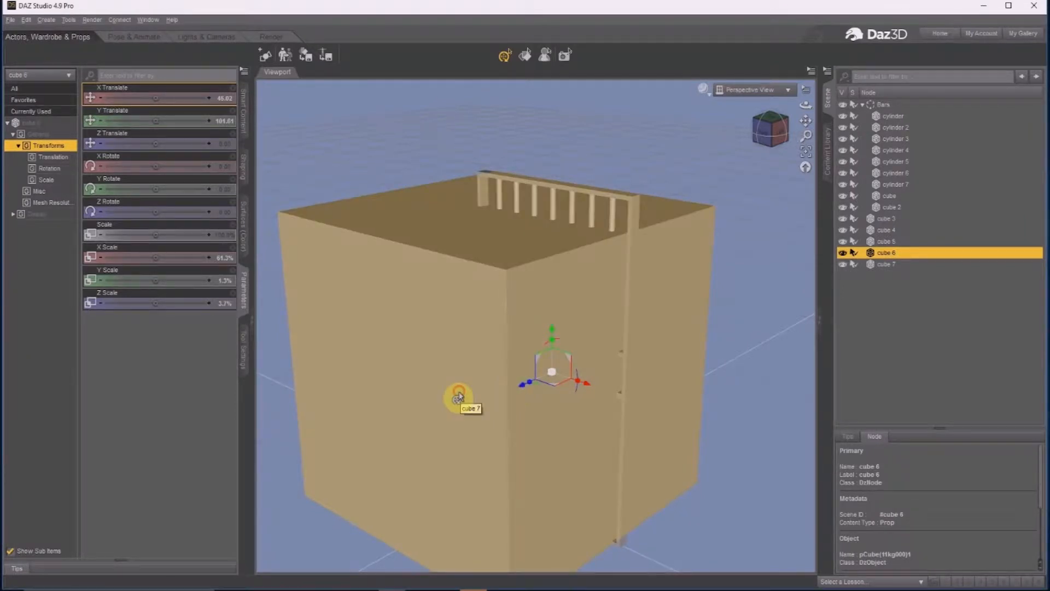
pyautogui.click(458, 396)
pyautogui.click(222, 303)
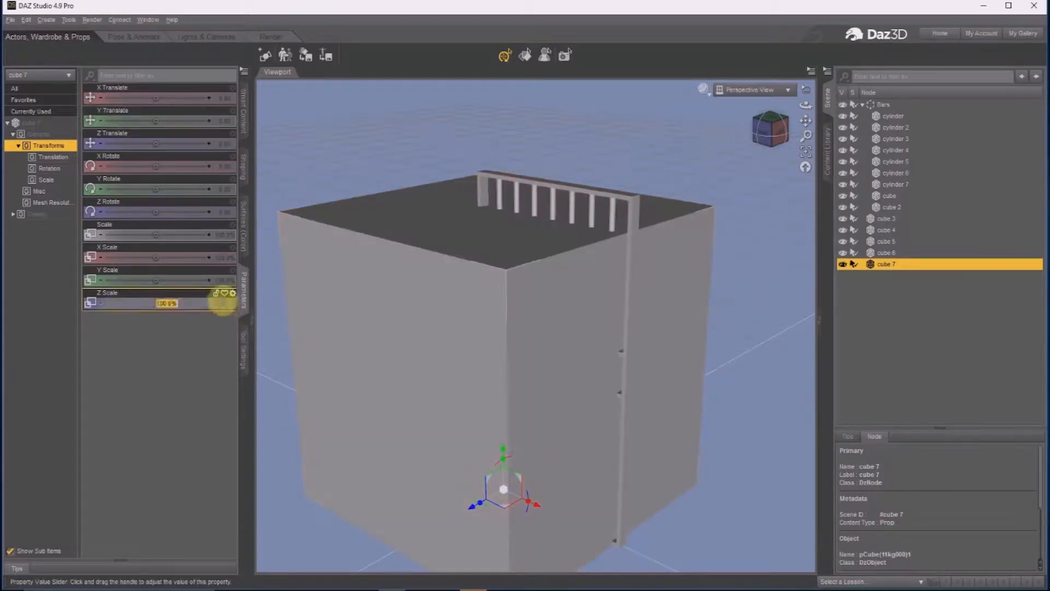
pyautogui.write('3.3')
pyautogui.press('Return')
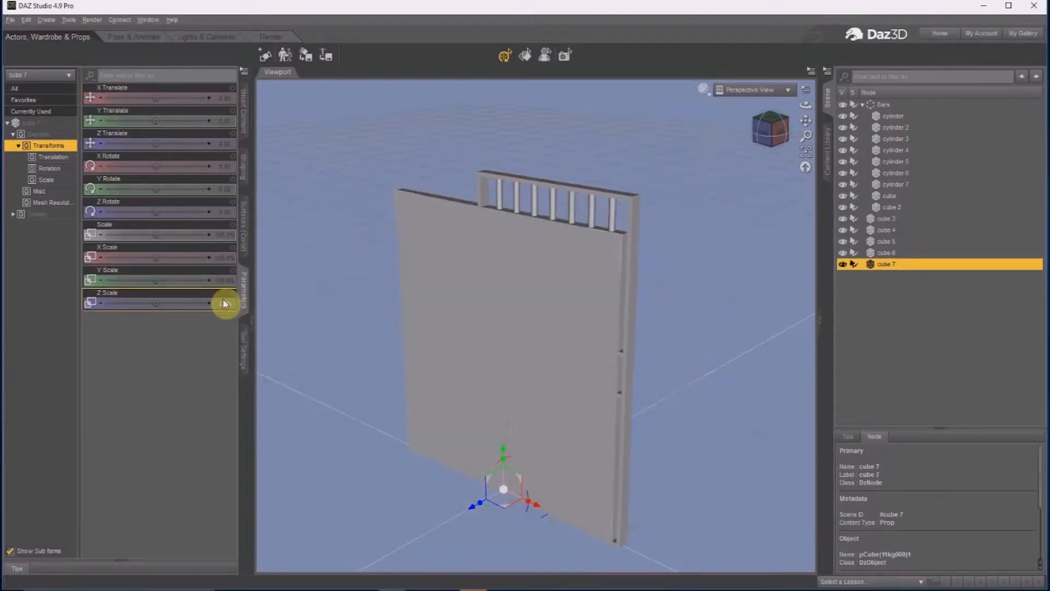
# Step: Set the lock plate's Y Scale to 30% and raise it to about 86 in Y, with an X Translate of about 4.7
pyautogui.moveTo(159, 121); pyautogui.dragTo(518, 284)
pyautogui.moveTo(157, 282); pyautogui.dragTo(519, 283)
pyautogui.moveTo(501, 418); pyautogui.dragTo(505, 339)
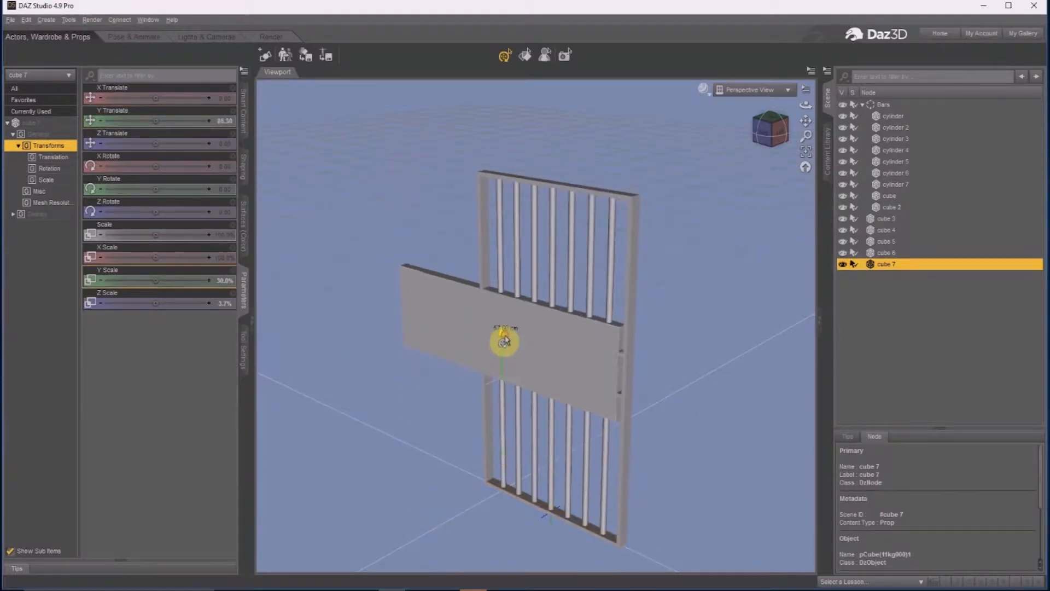
pyautogui.moveTo(528, 394); pyautogui.dragTo(536, 396)
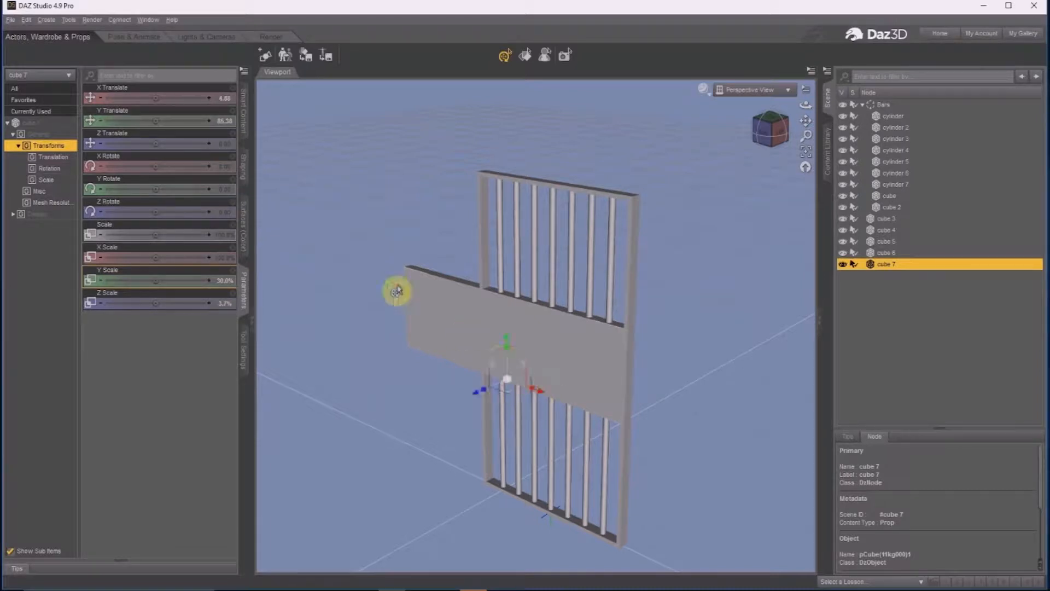
# Step: Try moving the lock plate back to a Z Translate of about -14.8 and undo the move
pyautogui.moveTo(157, 142); pyautogui.dragTo(518, 283)
pyautogui.click(25, 20)
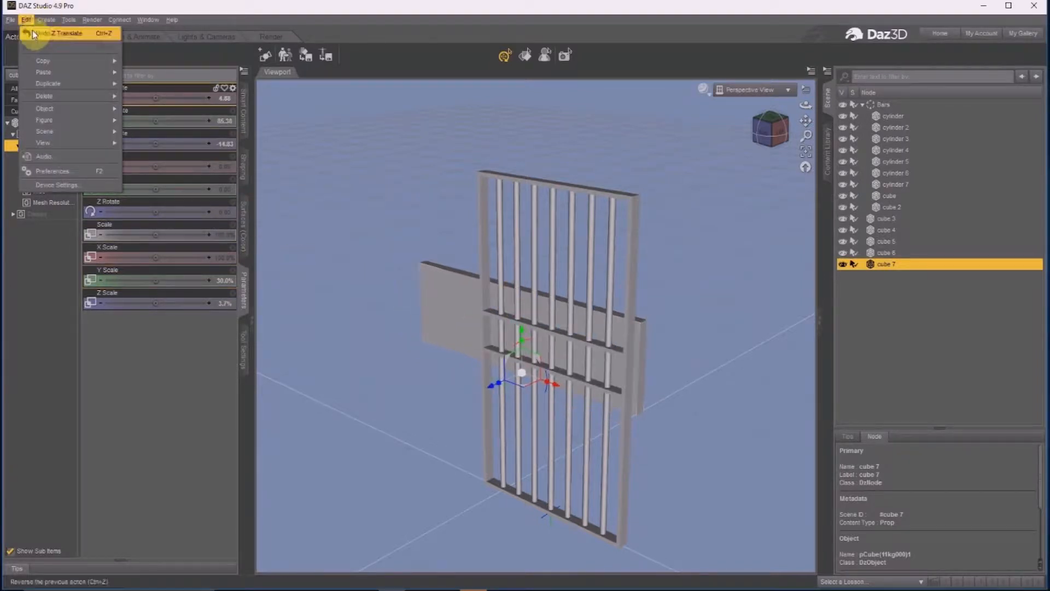
pyautogui.click(32, 31)
# Step: Scale the lock plate to 12.7% in Y and 24% in X, placing it near X Translate 80 and Y Translate 104
pyautogui.moveTo(154, 119); pyautogui.dragTo(519, 282)
pyautogui.moveTo(146, 278); pyautogui.dragTo(518, 282)
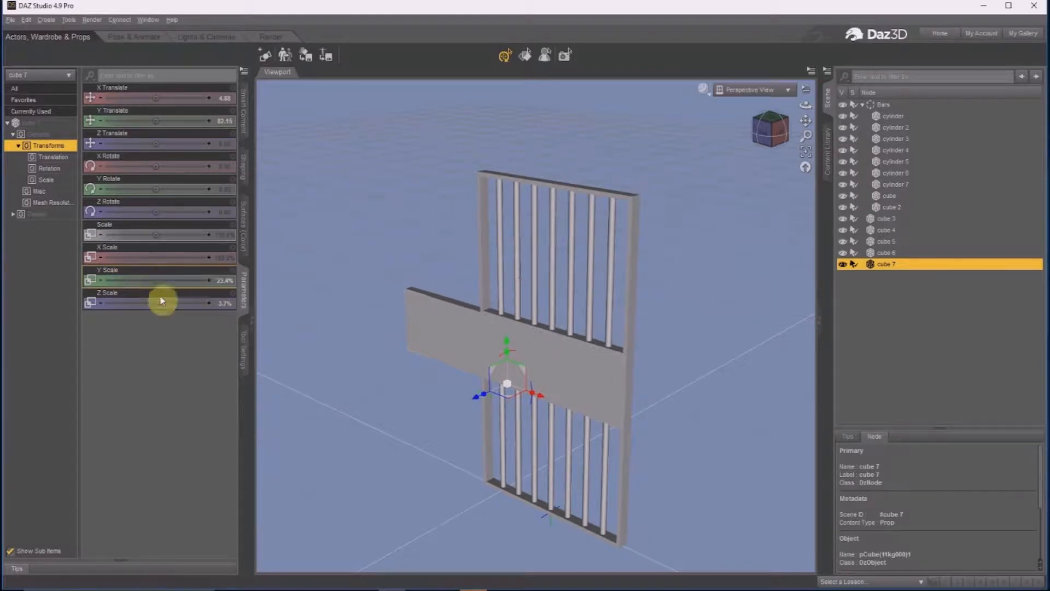
pyautogui.moveTo(500, 346); pyautogui.dragTo(508, 311)
pyautogui.moveTo(155, 276); pyautogui.dragTo(518, 283)
pyautogui.moveTo(155, 257); pyautogui.dragTo(518, 284)
pyautogui.moveTo(538, 363); pyautogui.dragTo(631, 410)
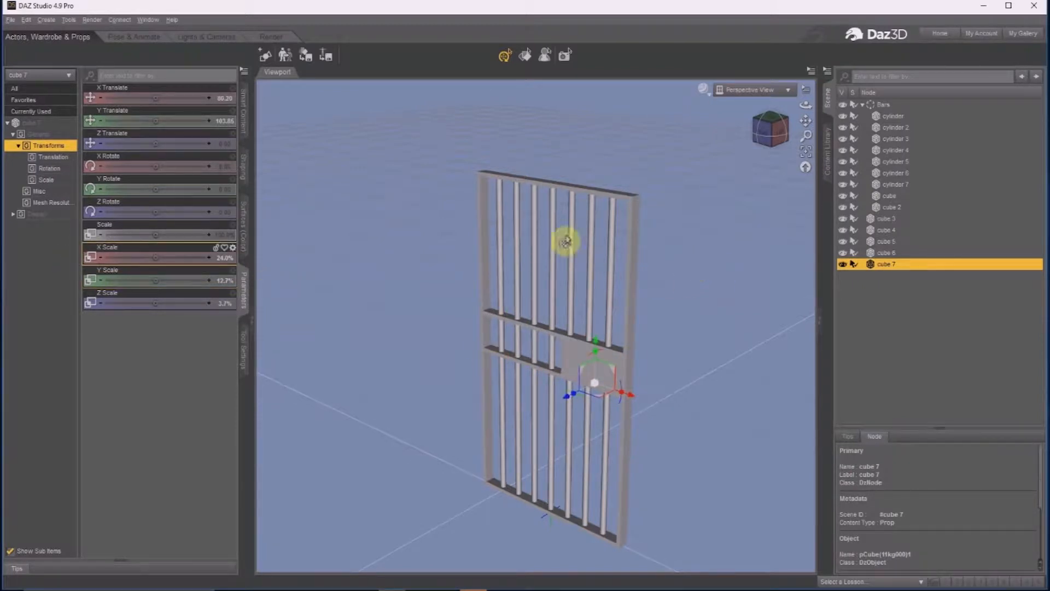
# Step: Set the lock plate's X Scale to about 20.2% and fit it against the side post at an X Translate of about 86
pyautogui.moveTo(155, 261); pyautogui.dragTo(155, 260)
pyautogui.moveTo(518, 283); pyautogui.dragTo(291, 301)
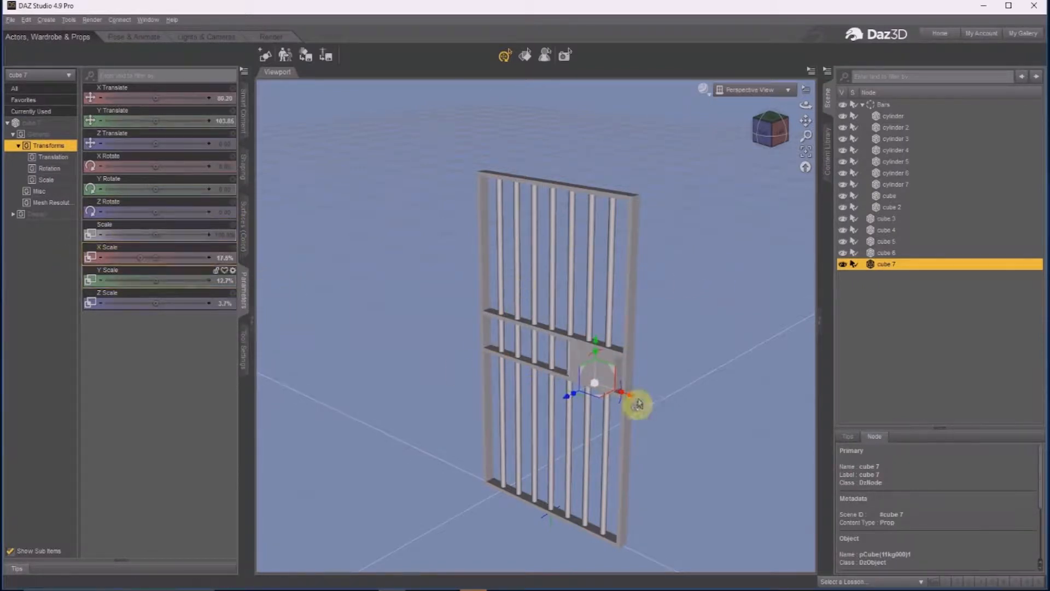
pyautogui.moveTo(632, 402); pyautogui.dragTo(639, 406)
pyautogui.click(645, 359)
pyautogui.moveTo(764, 145); pyautogui.dragTo(519, 283)
pyautogui.click(516, 355)
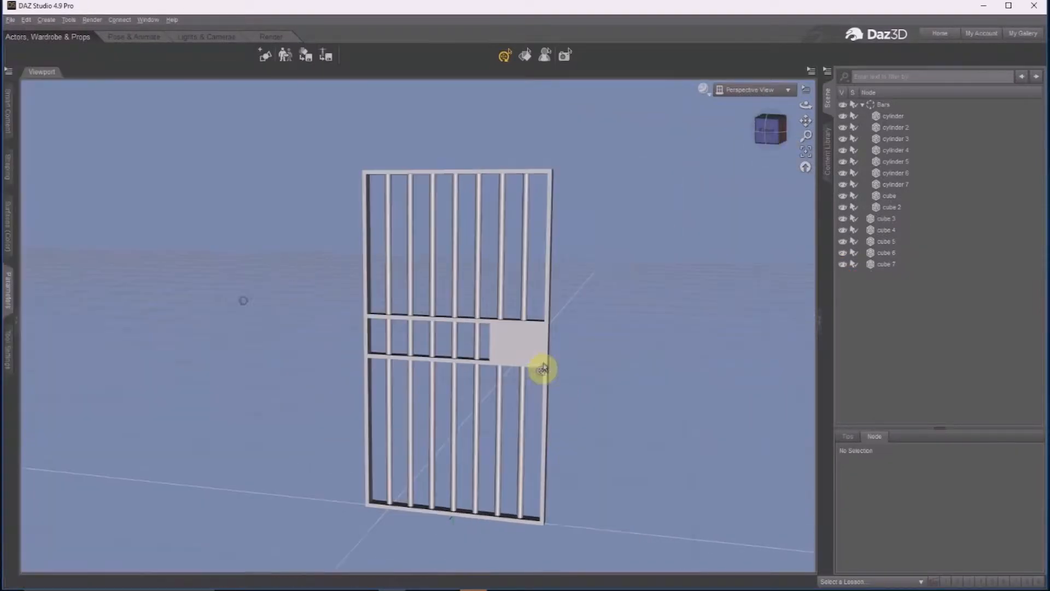
pyautogui.moveTo(155, 258)
pyautogui.mouseDown()
pyautogui.moveTo(144, 258)
pyautogui.moveTo(168, 257)
pyautogui.mouseUp()
pyautogui.moveTo(683, 366); pyautogui.dragTo(681, 367)
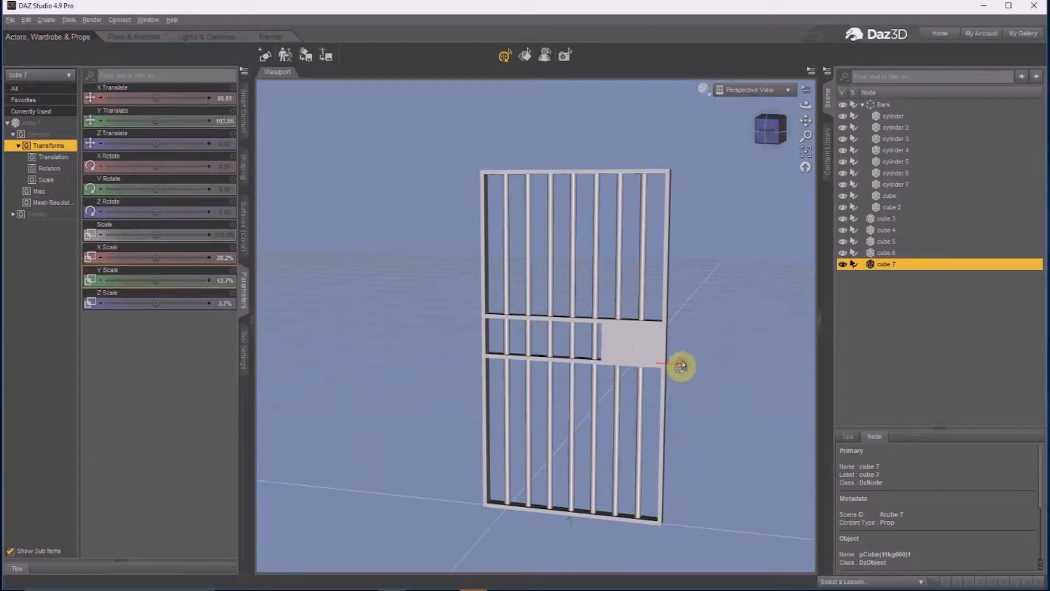
# Step: Load the KZ_Bath Sink prop from the content library and set its Y rotation to 90
pyautogui.moveTo(766, 134); pyautogui.dragTo(518, 284)
pyautogui.click(828, 152)
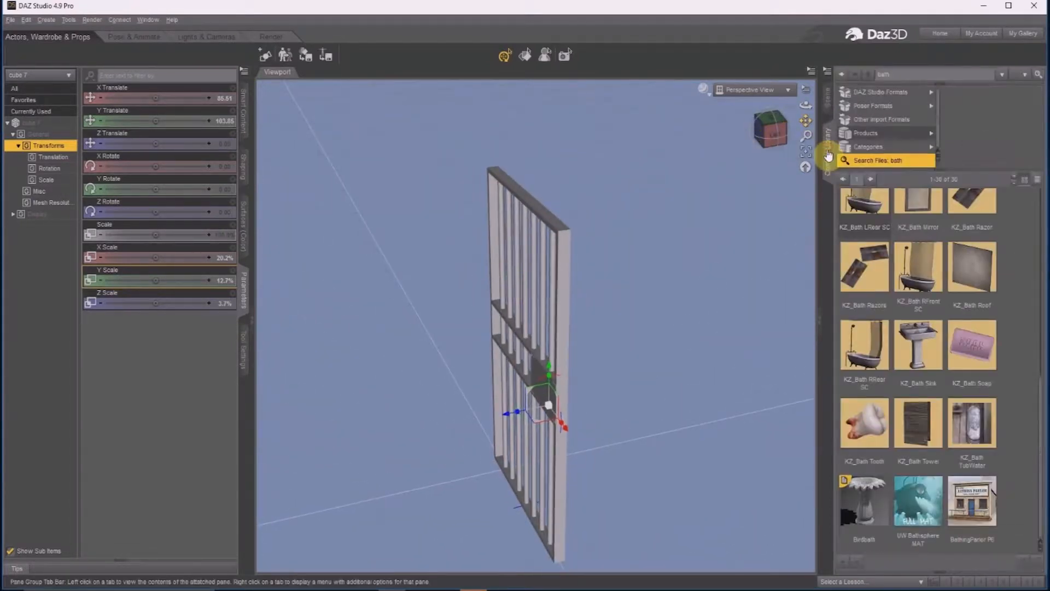
pyautogui.doubleClick(918, 346)
pyautogui.click(621, 364)
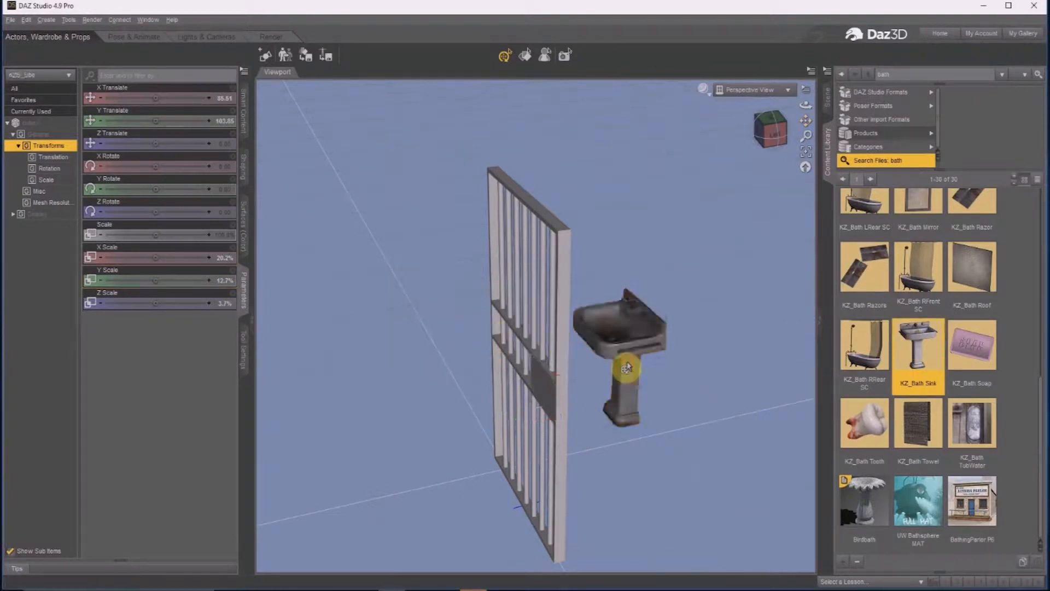
pyautogui.click(188, 214)
pyautogui.click(221, 192)
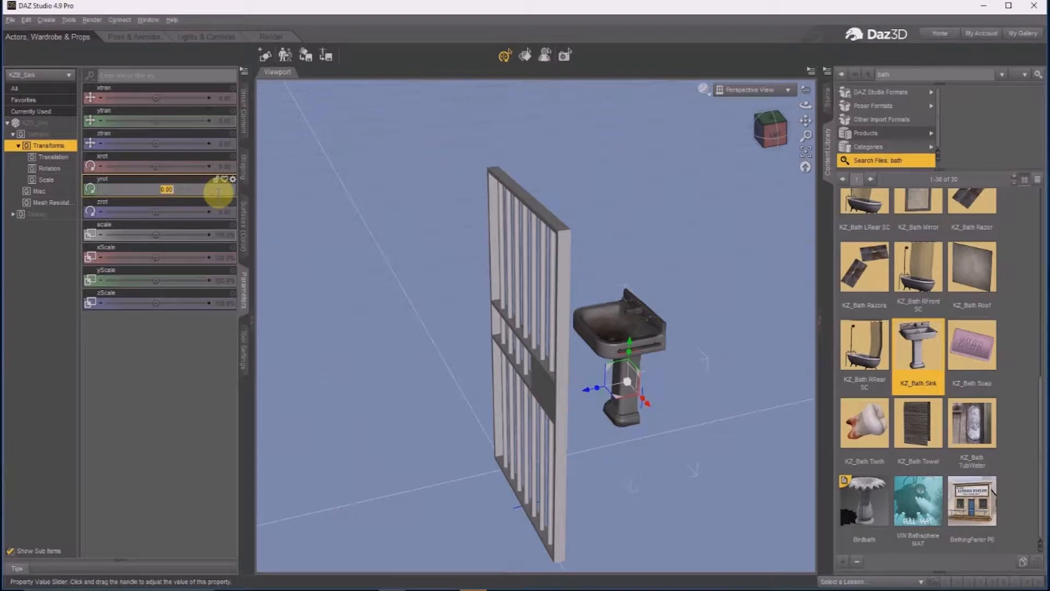
pyautogui.write('90')
pyautogui.press('Return')
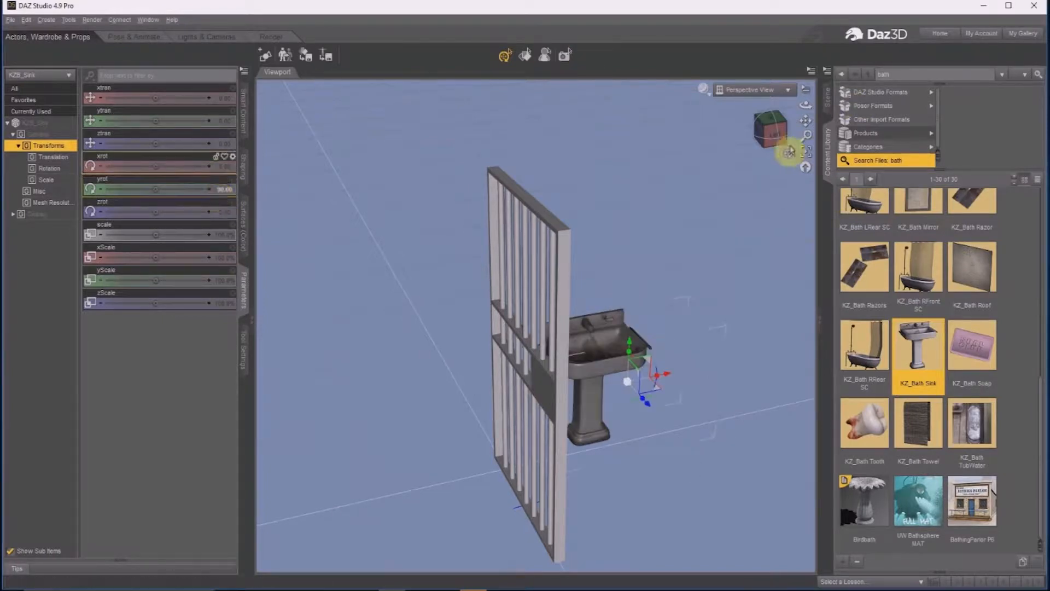
# Step: Position the sink behind the bars at an X translation of about -60 and a Z translation of about -30
pyautogui.moveTo(513, 284); pyautogui.dragTo(494, 286)
pyautogui.moveTo(767, 129); pyautogui.dragTo(519, 283)
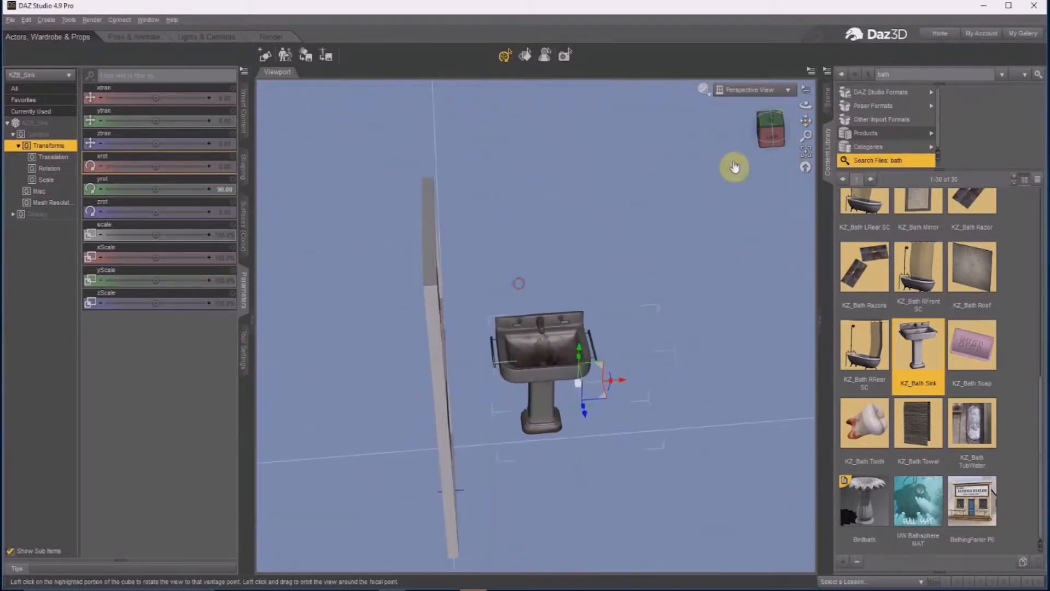
pyautogui.moveTo(620, 386); pyautogui.dragTo(602, 372)
pyautogui.moveTo(770, 132); pyautogui.dragTo(513, 276)
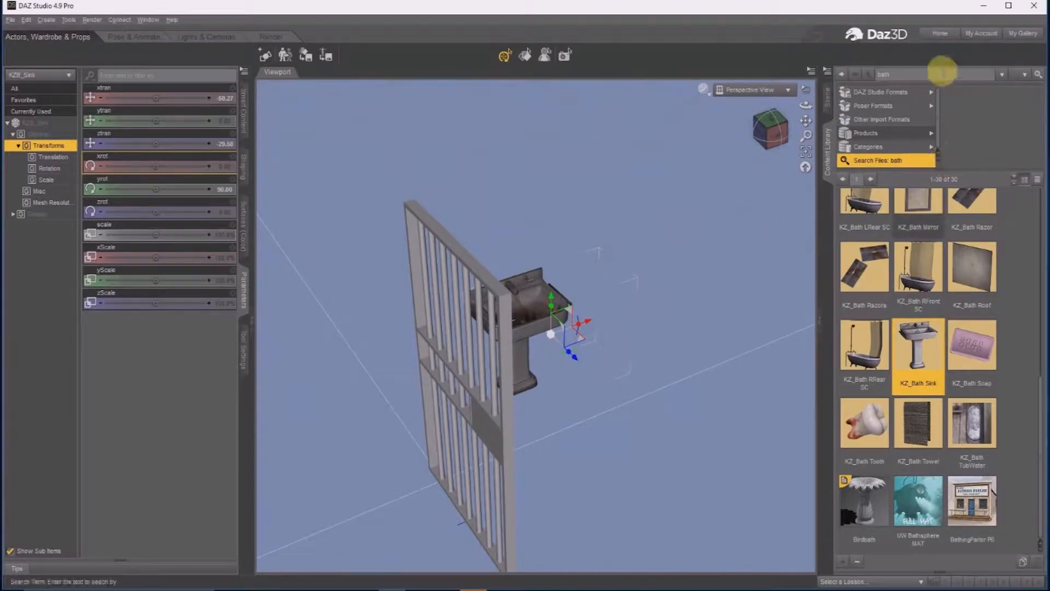
# Step: Search the content library for bed and try loading plain Bed items from the results
pyautogui.write('bed')
pyautogui.press('Return')
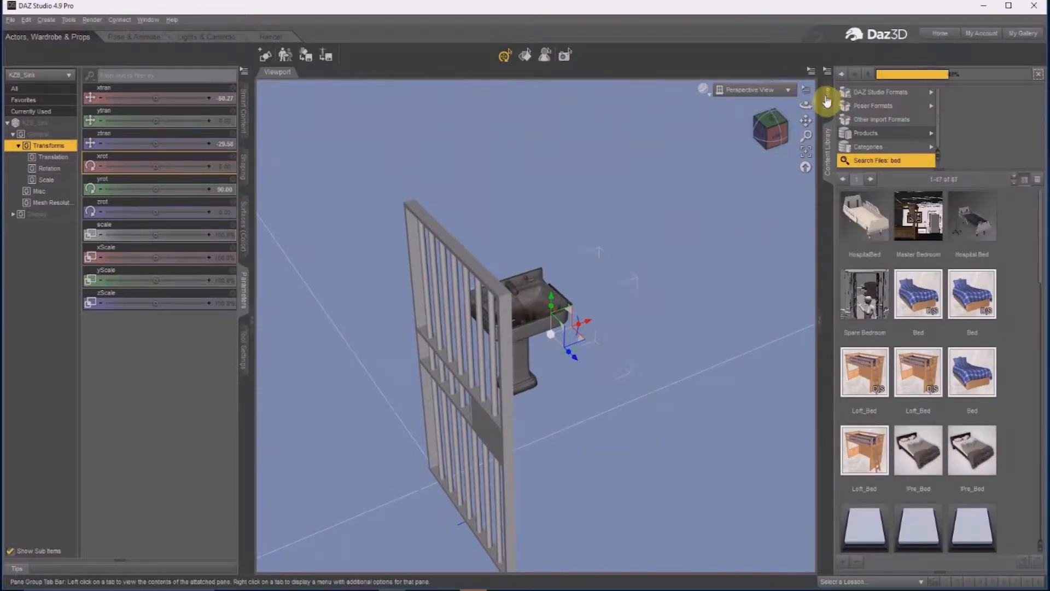
pyautogui.moveTo(1040, 237); pyautogui.dragTo(1036, 462)
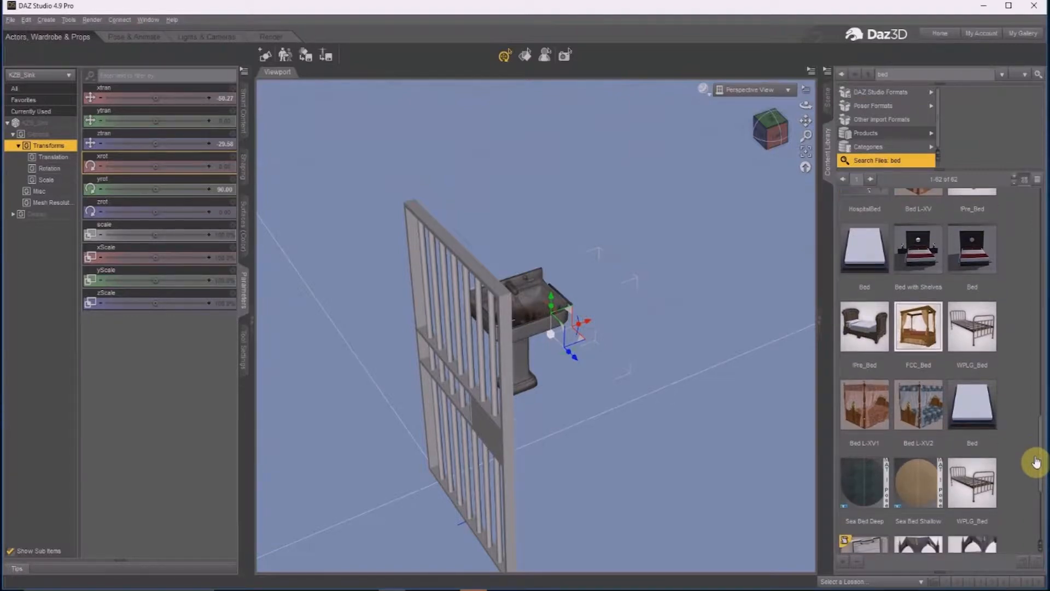
pyautogui.moveTo(1035, 459); pyautogui.dragTo(1012, 479)
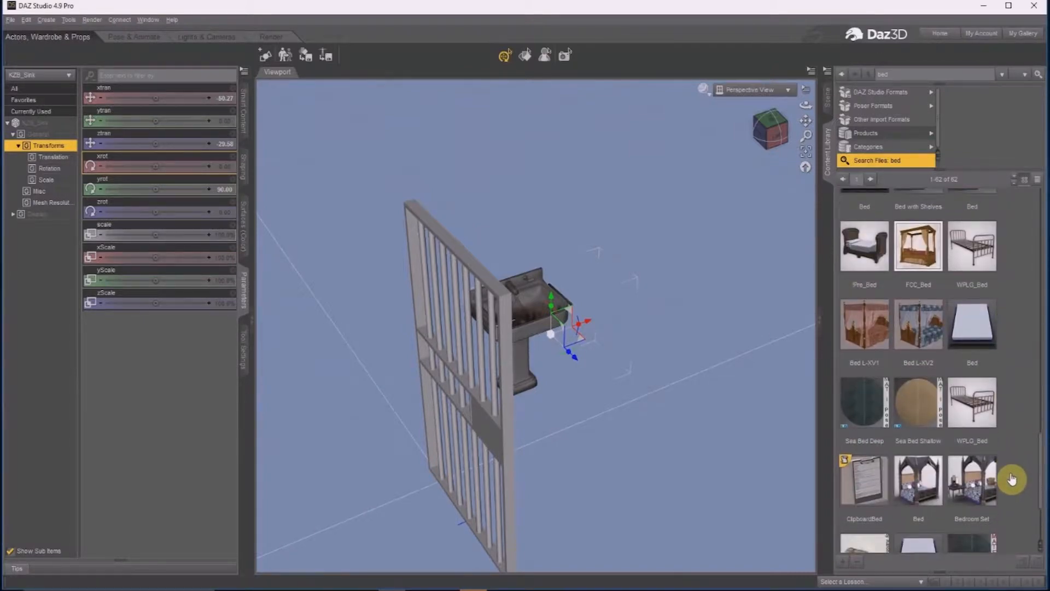
pyautogui.doubleClick(978, 335)
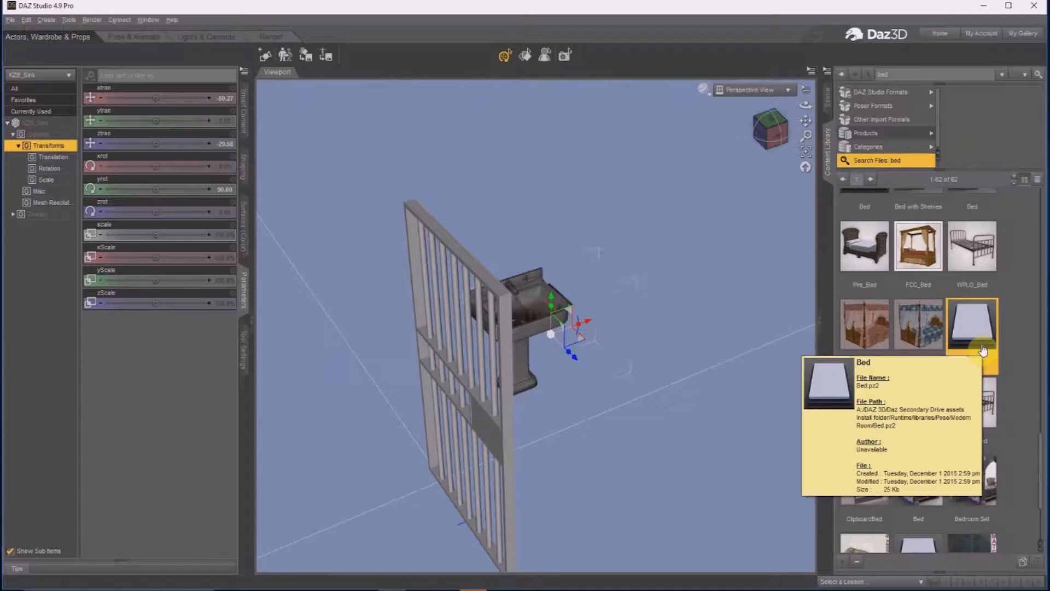
pyautogui.scroll(-3, 983, 383)
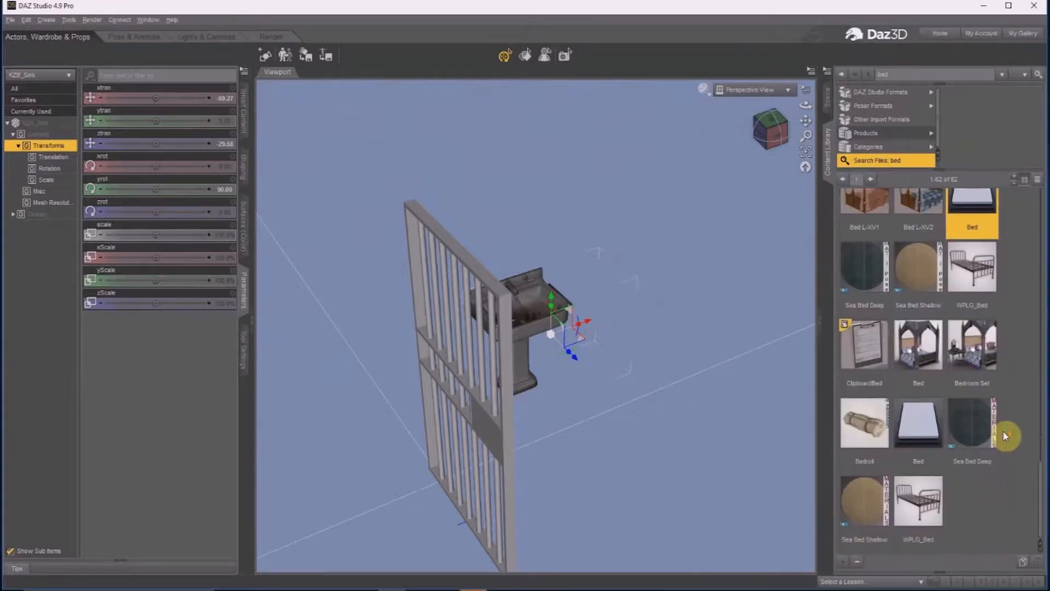
pyautogui.doubleClick(906, 429)
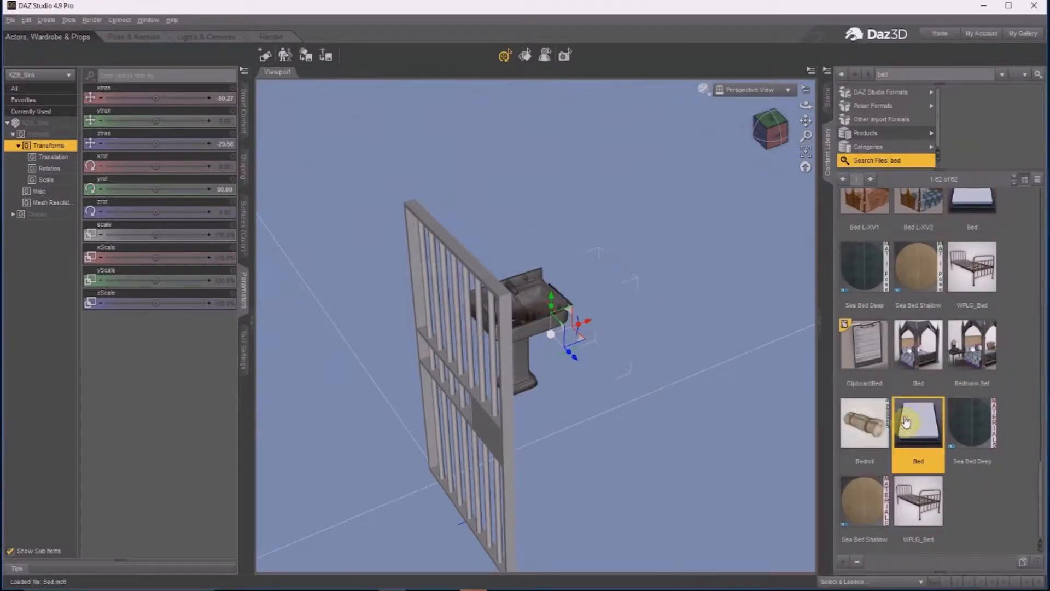
# Step: Try the other plain Bed items and load the Bed model with its frame and mattress into the scene
pyautogui.scroll(-5, 927, 328)
pyautogui.scroll(1, 928, 328)
pyautogui.click(878, 341)
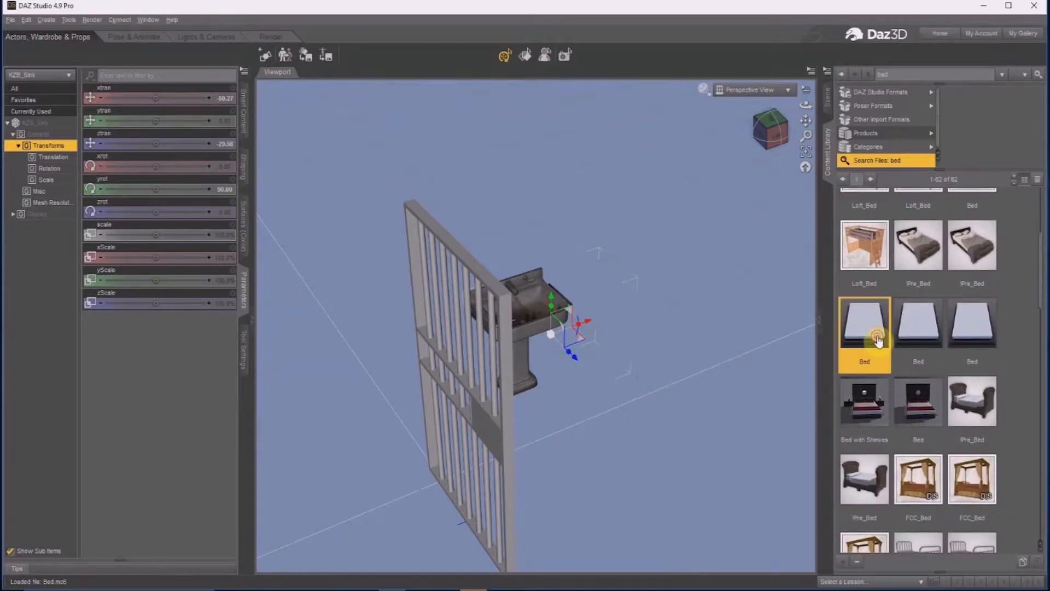
pyautogui.click(905, 343)
pyautogui.doubleClick(966, 335)
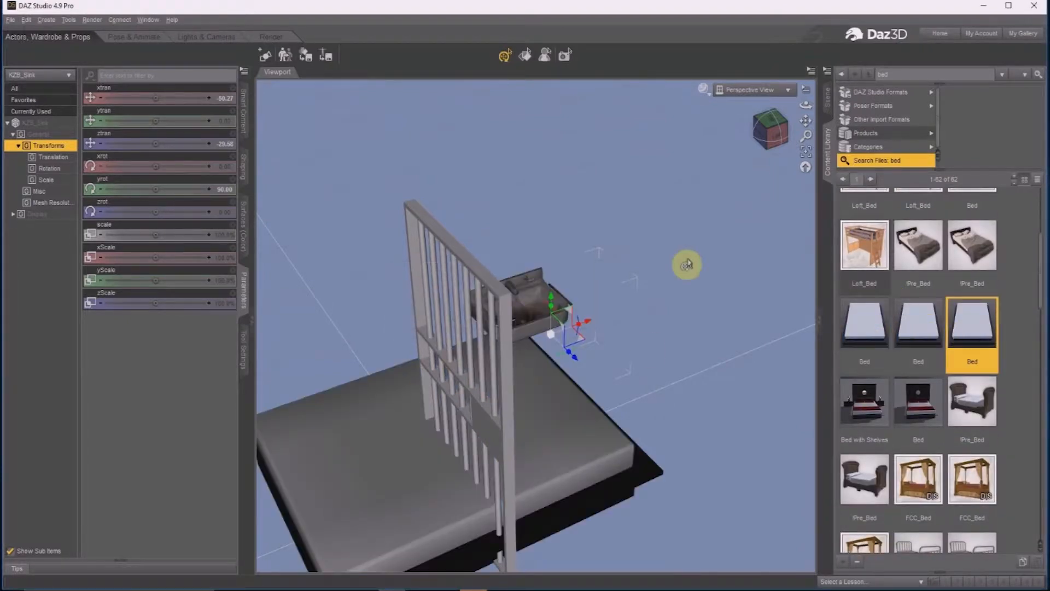
# Step: Try the whole bed figure behind the bars at a Z Translate of -168 and delete it from the scene
pyautogui.click(594, 449)
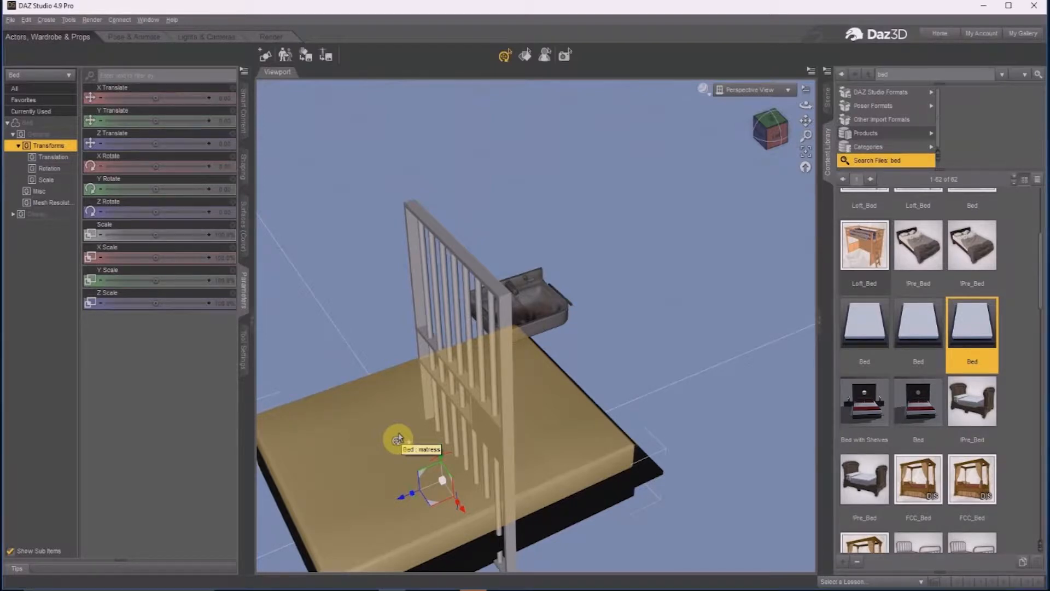
pyautogui.click(525, 476)
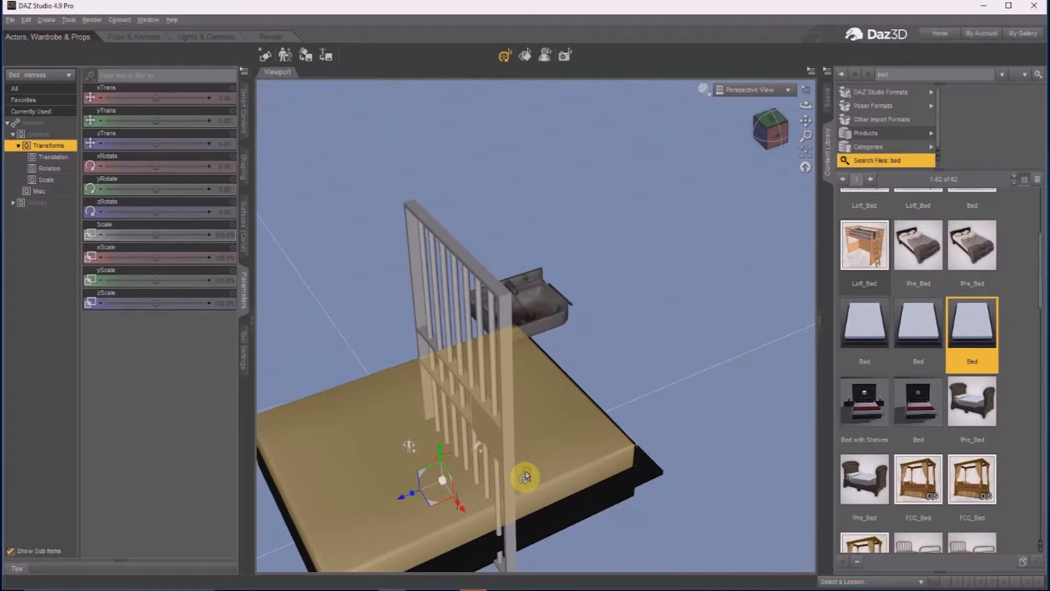
pyautogui.click(828, 102)
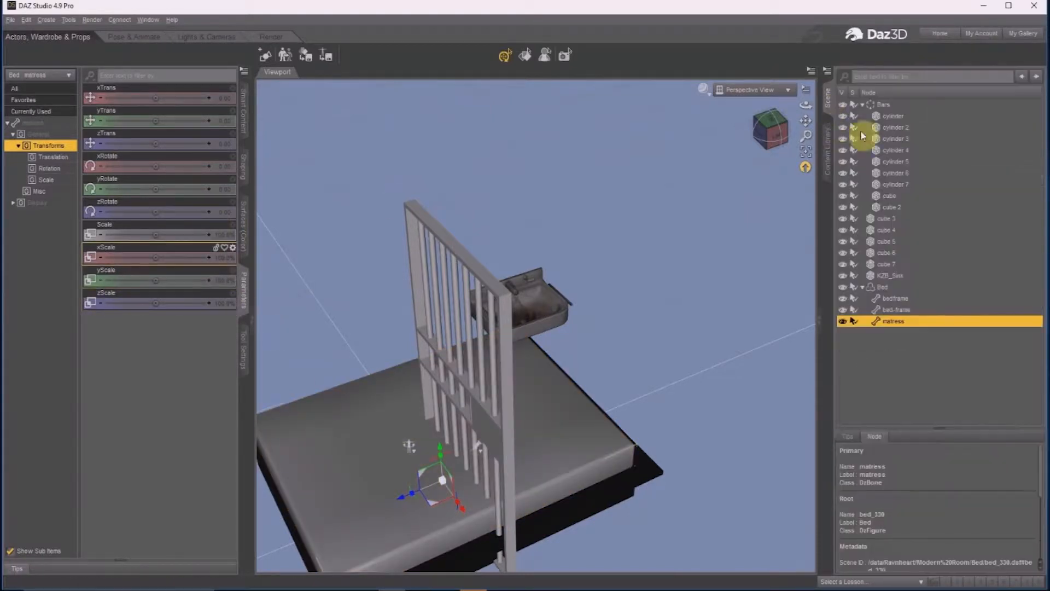
pyautogui.click(905, 285)
pyautogui.moveTo(427, 486); pyautogui.dragTo(583, 414)
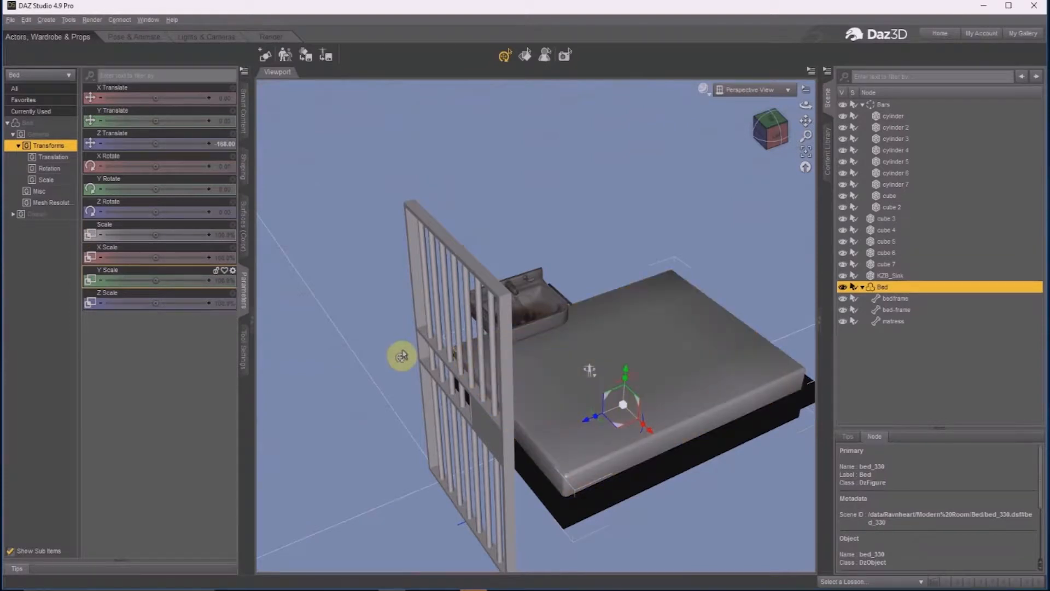
pyautogui.rightClick(905, 294)
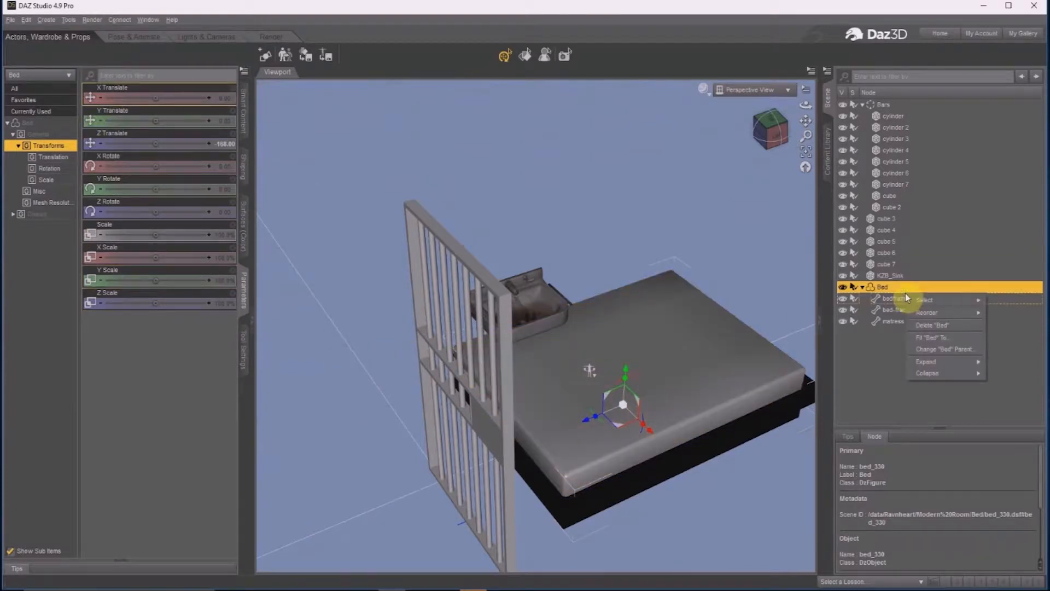
pyautogui.click(915, 326)
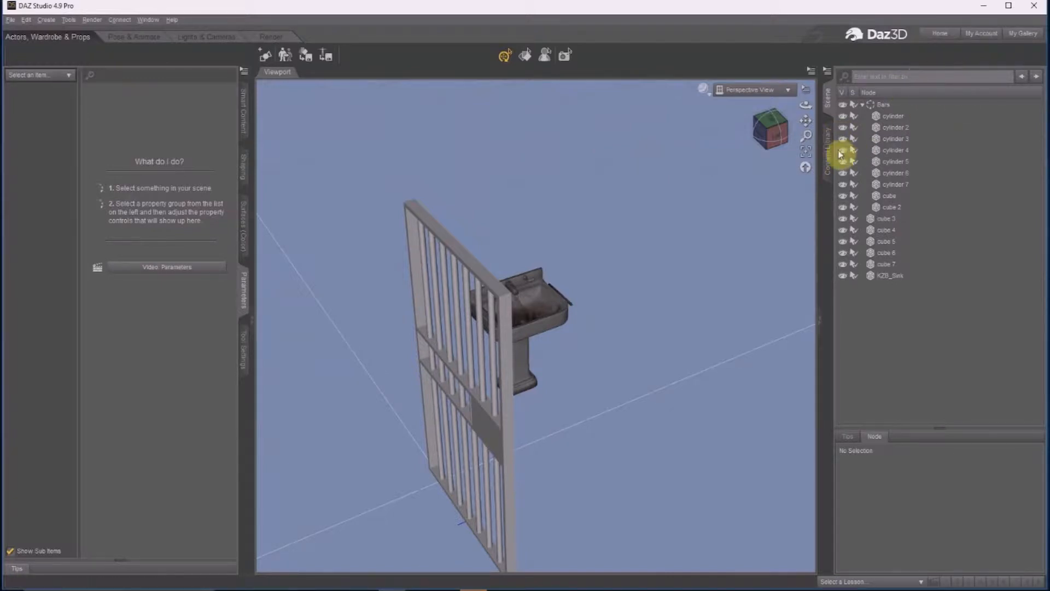
# Step: Search the content library for pillow and browse the results for a suitable pillow prop
pyautogui.click(828, 152)
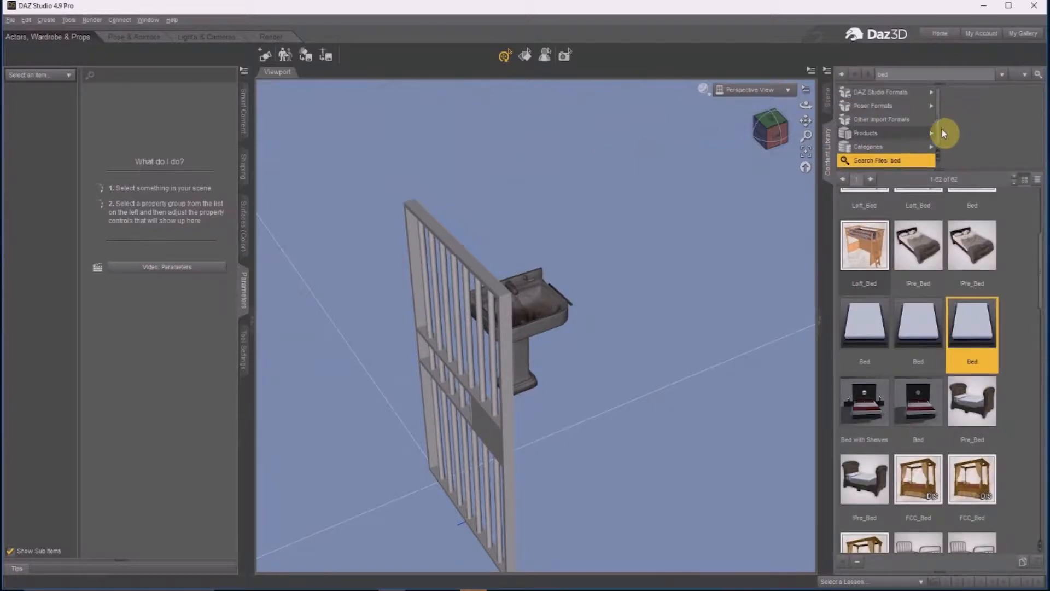
pyautogui.moveTo(925, 75); pyautogui.dragTo(844, 111)
pyautogui.write('pillow')
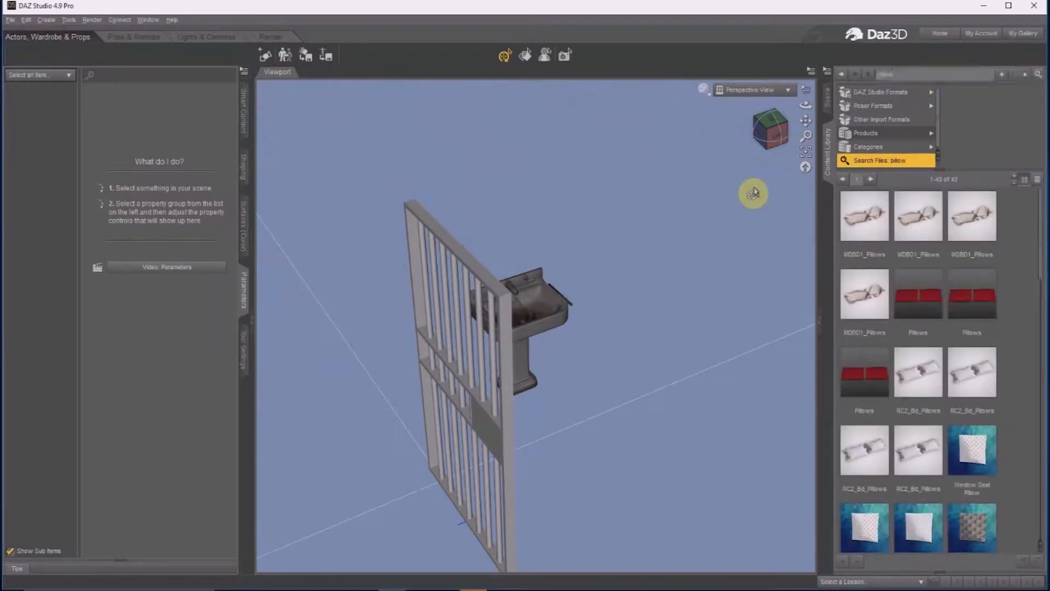
pyautogui.scroll(-10, 899, 365)
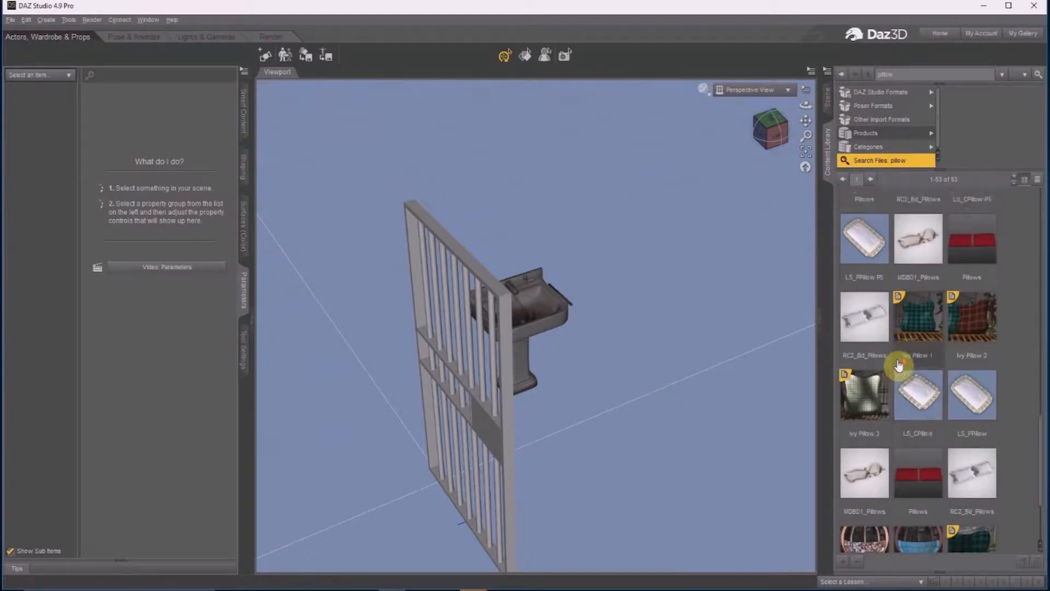
pyautogui.scroll(5, 898, 365)
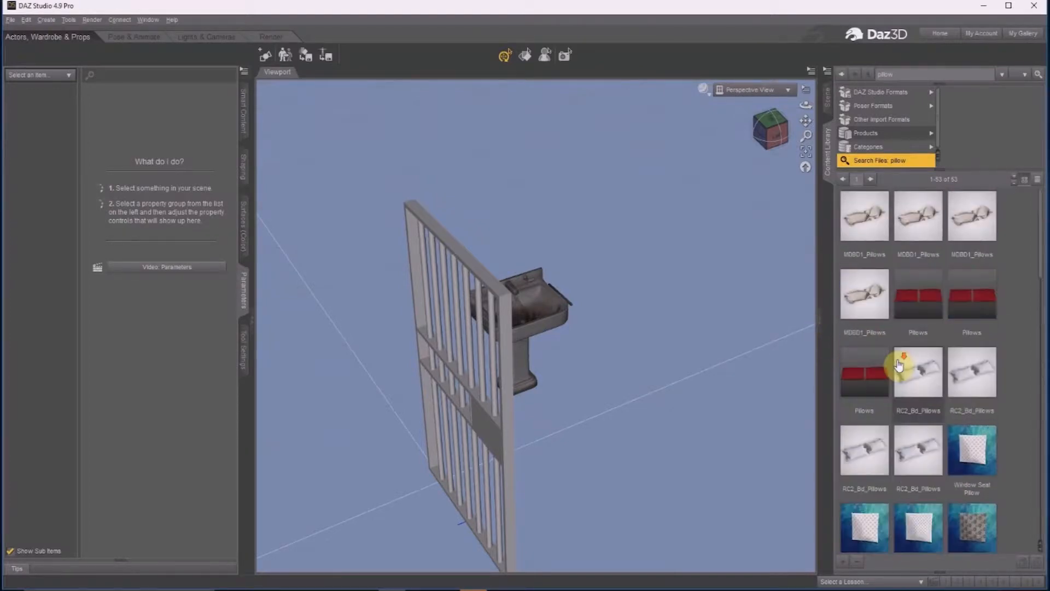
pyautogui.scroll(4, 899, 366)
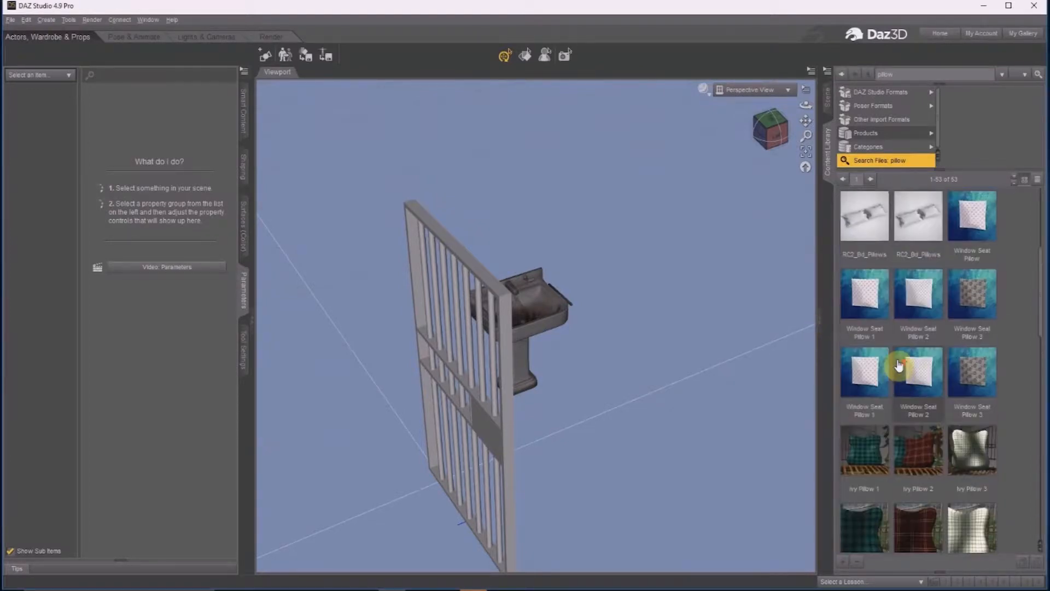
# Step: Create a cube primitive at the world center and move it behind the barred door to a Z Translate of about -206
pyautogui.moveTo(784, 132); pyautogui.dragTo(481, 273)
pyautogui.click(46, 20)
pyautogui.click(78, 105)
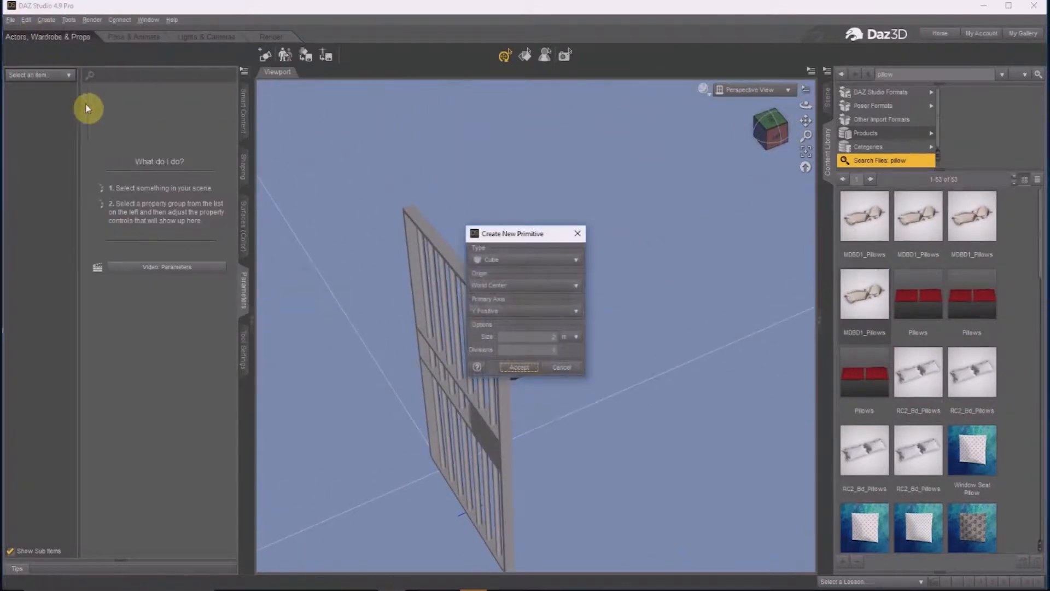
pyautogui.click(547, 265)
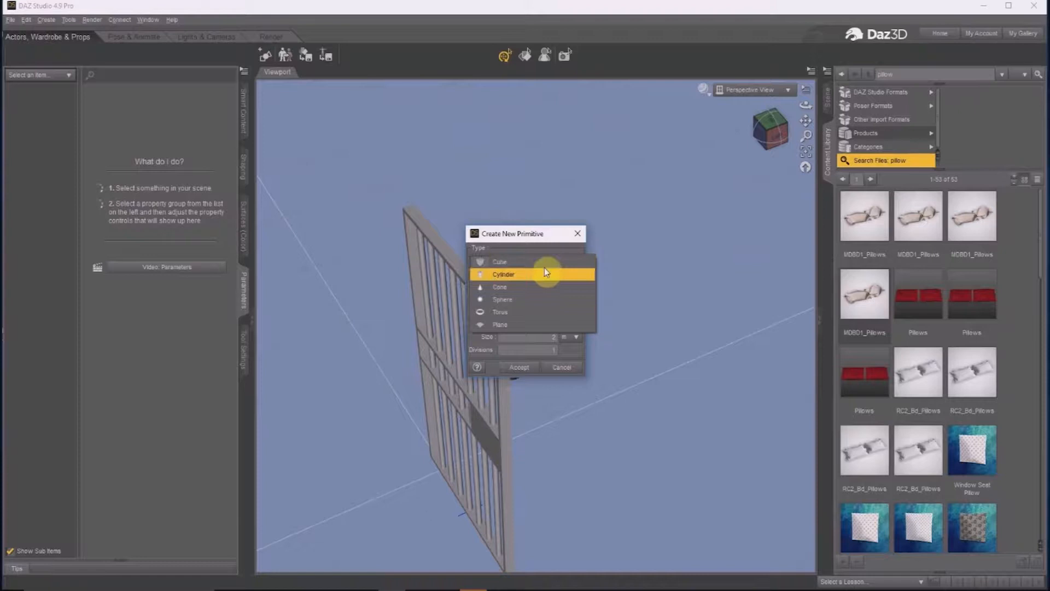
pyautogui.click(544, 267)
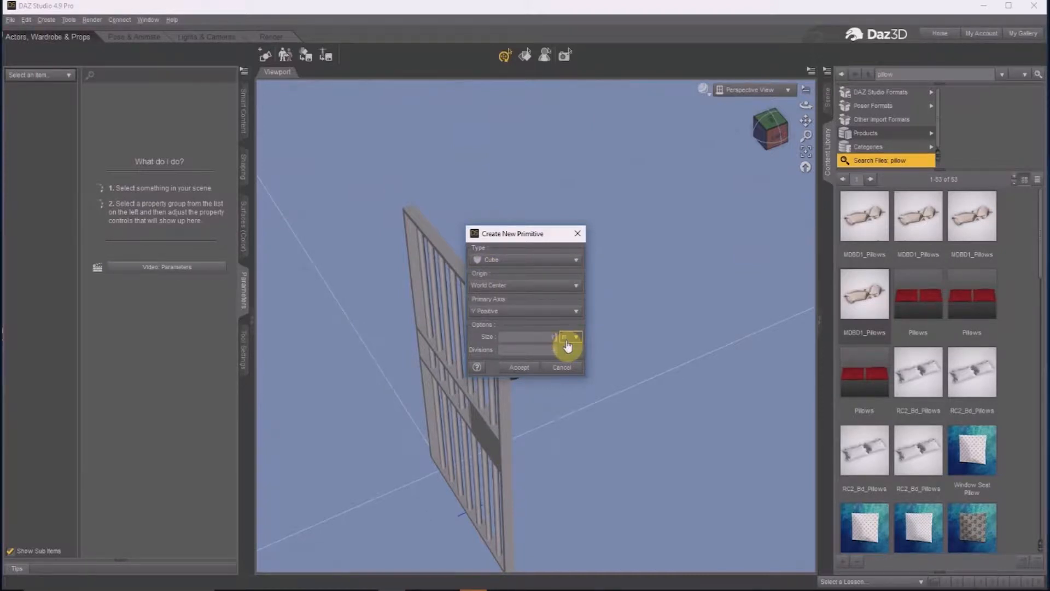
pyautogui.press('Return')
pyautogui.click(552, 348)
pyautogui.moveTo(406, 485); pyautogui.dragTo(649, 434)
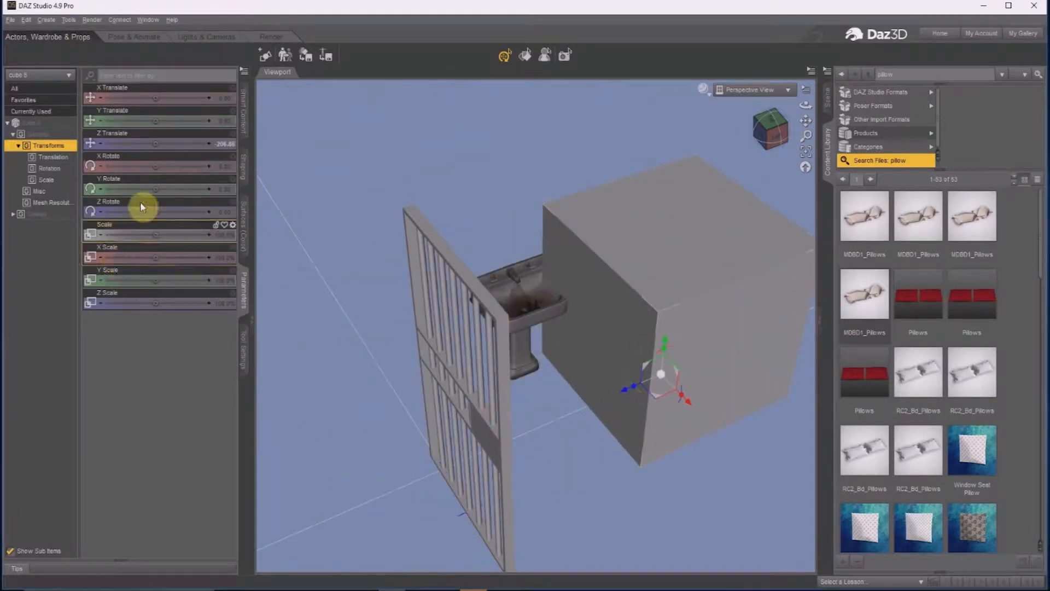
# Step: Flatten the cube into a thin slab with a Y Scale of about 1.6% and an X Scale of 144.9%
pyautogui.moveTo(153, 277); pyautogui.dragTo(516, 284)
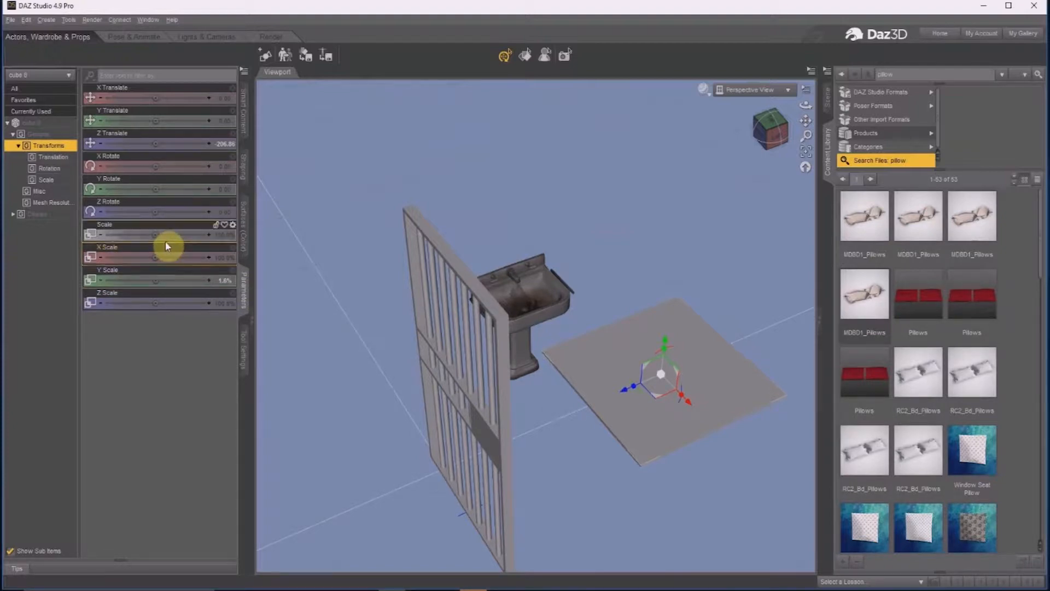
pyautogui.moveTo(162, 256); pyautogui.dragTo(519, 283)
pyautogui.moveTo(158, 280); pyautogui.dragTo(510, 281)
pyautogui.click(31, 22)
pyautogui.click(41, 33)
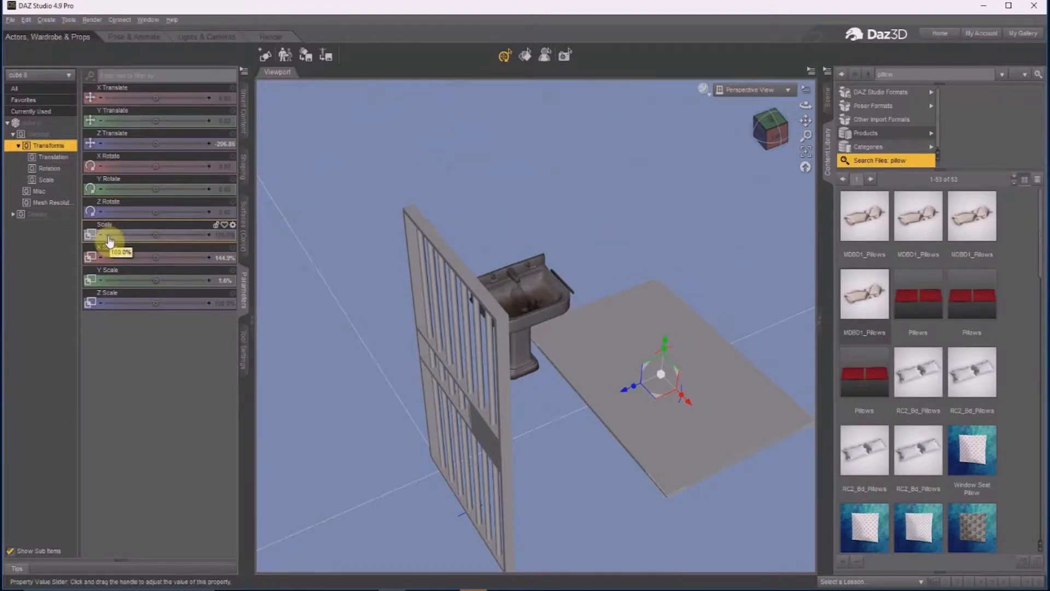
pyautogui.moveTo(153, 281)
pyautogui.mouseDown()
pyautogui.moveTo(511, 281)
pyautogui.moveTo(153, 281)
pyautogui.mouseUp()
pyautogui.click(26, 22)
pyautogui.click(41, 33)
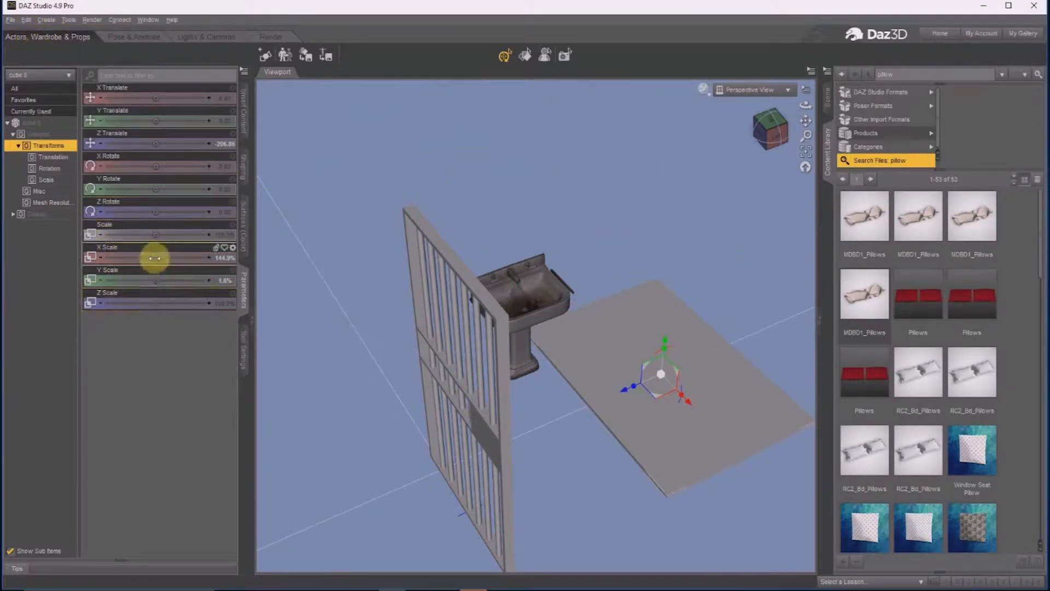
# Step: Narrow the slab to a Z Scale of 77.6% and move it farther from the bars, to an X Translate of about 45
pyautogui.moveTo(155, 303); pyautogui.dragTo(808, 387)
pyautogui.moveTo(628, 390); pyautogui.dragTo(758, 438)
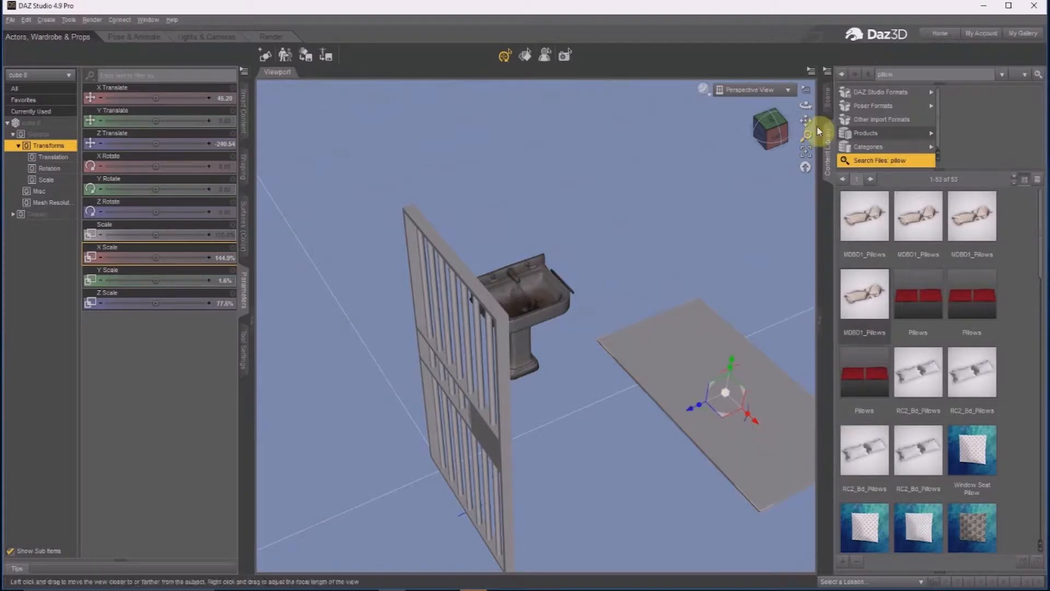
# Step: Load the Genesis 2 Base Female figure from the content library and move it behind the bars to a zTranslate of about -110
pyautogui.click(827, 99)
pyautogui.click(827, 143)
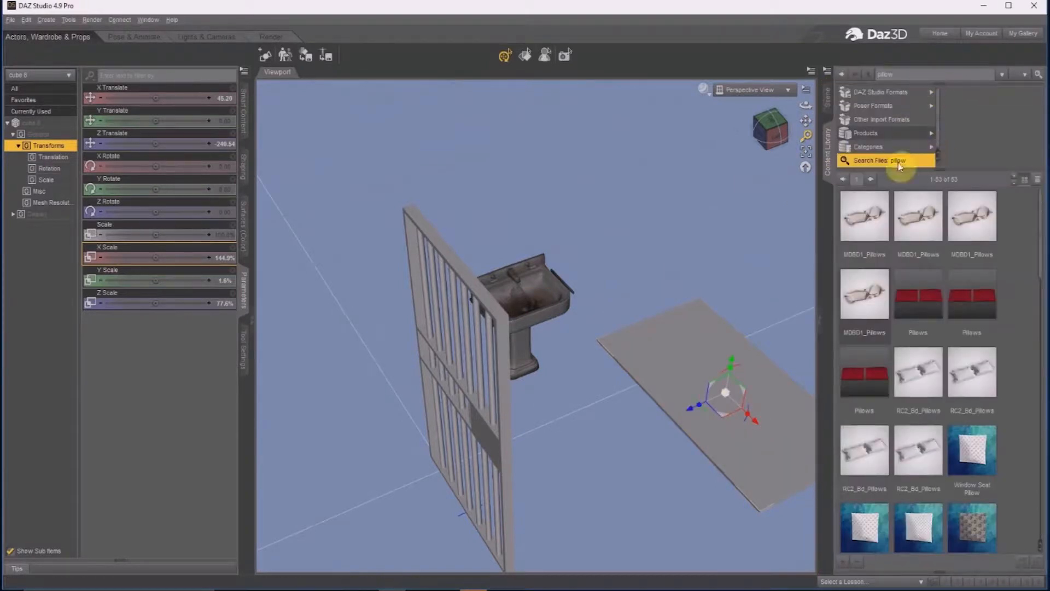
pyautogui.click(891, 94)
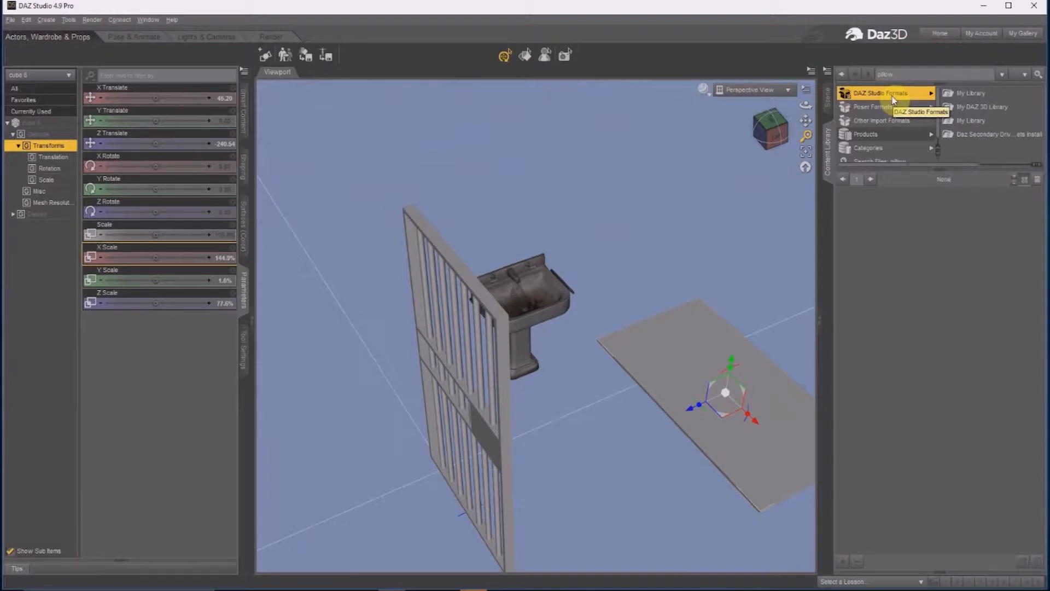
pyautogui.click(938, 123)
pyautogui.click(952, 98)
pyautogui.click(947, 108)
pyautogui.click(869, 133)
pyautogui.scroll(-5, 1018, 143)
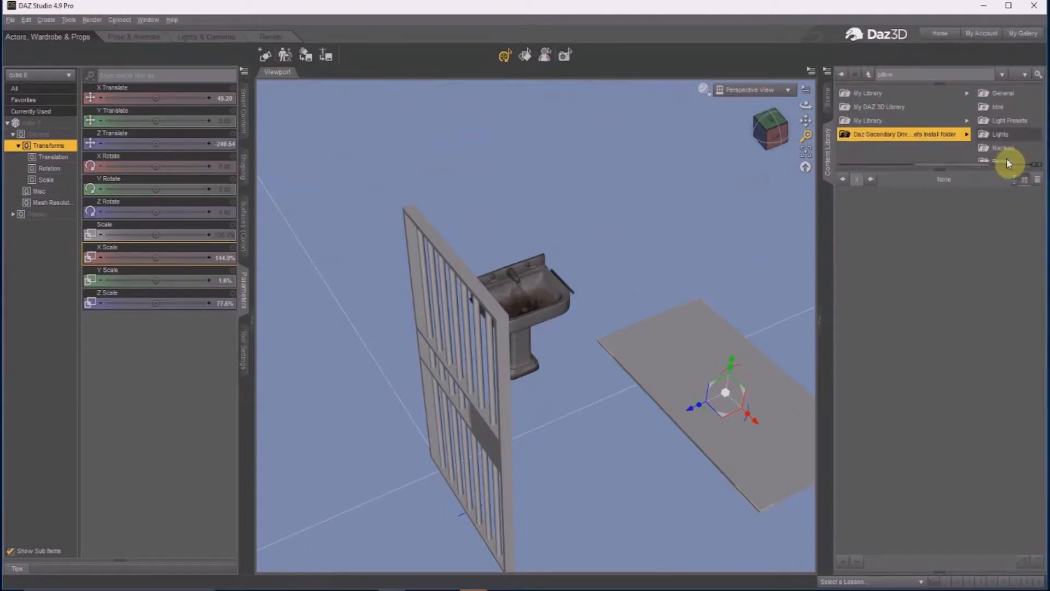
pyautogui.click(1009, 162)
pyautogui.click(1018, 110)
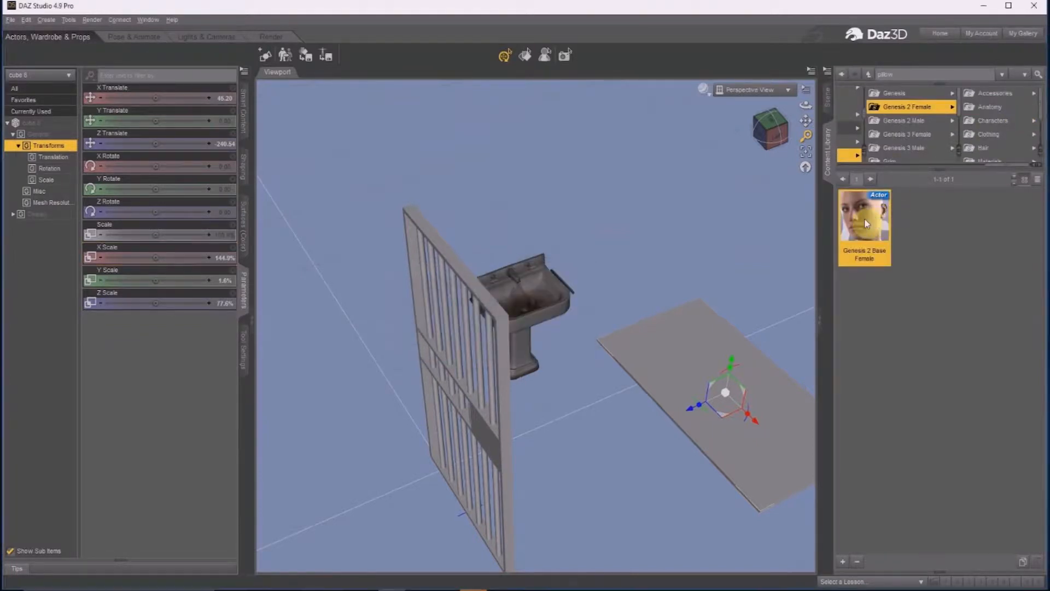
pyautogui.moveTo(405, 482); pyautogui.dragTo(602, 307)
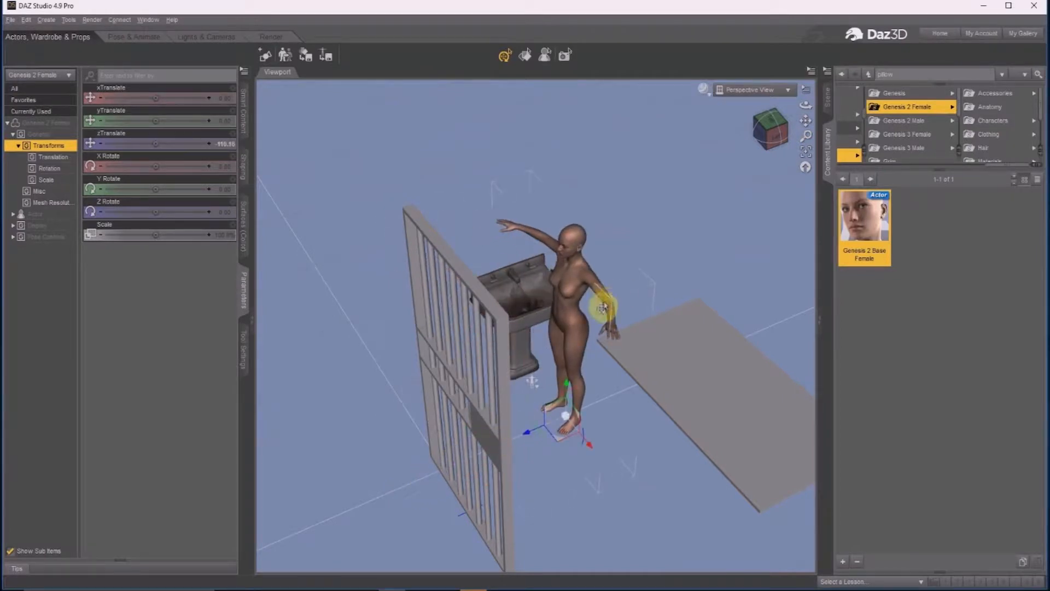
# Step: Browse the content library's categories to the poses sorted By Function
pyautogui.moveTo(1002, 165); pyautogui.dragTo(839, 164)
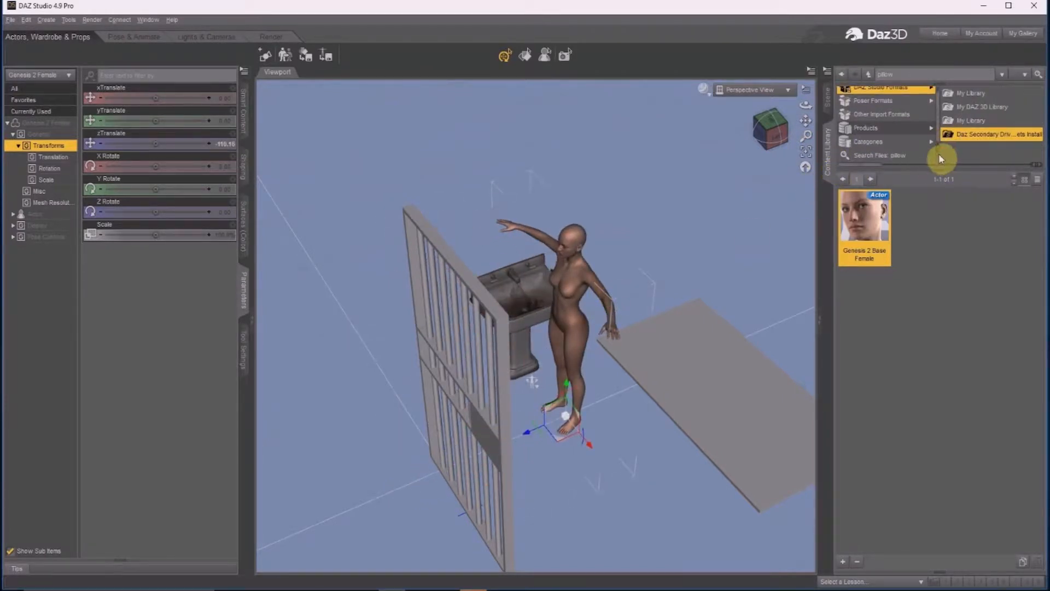
pyautogui.click(901, 141)
pyautogui.click(951, 94)
pyautogui.scroll(-4, 966, 104)
pyautogui.click(972, 146)
pyautogui.click(996, 94)
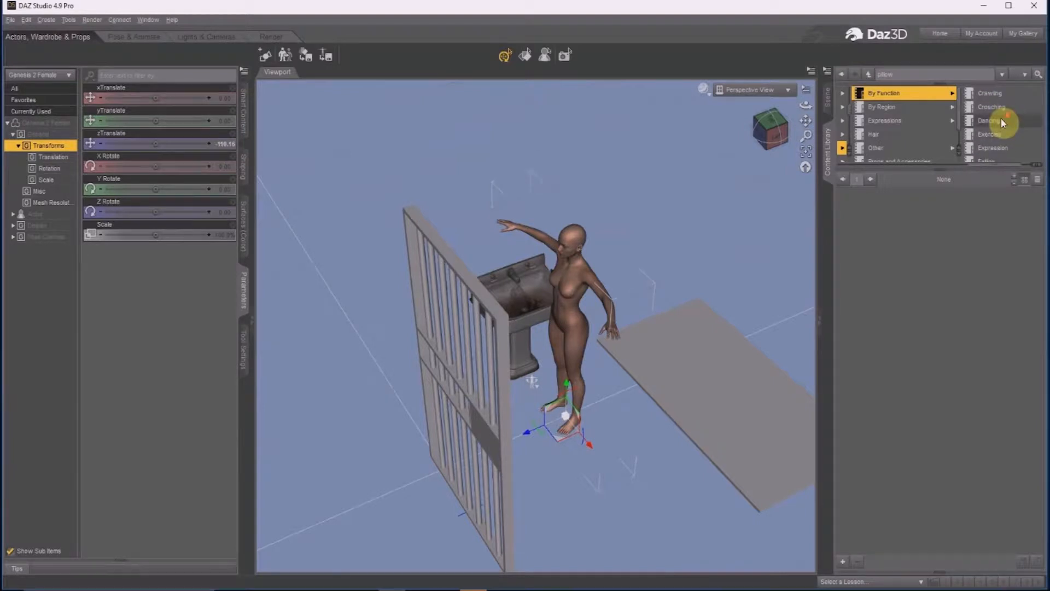
# Step: Apply the Base 05 pose from the Laying poses to the female figure
pyautogui.scroll(-3, 1001, 119)
pyautogui.scroll(-2, 1003, 124)
pyautogui.scroll(-3, 1000, 121)
pyautogui.scroll(-1, 1000, 121)
pyautogui.click(996, 134)
pyautogui.scroll(-1, 987, 305)
pyautogui.scroll(-1, 988, 306)
pyautogui.doubleClick(930, 375)
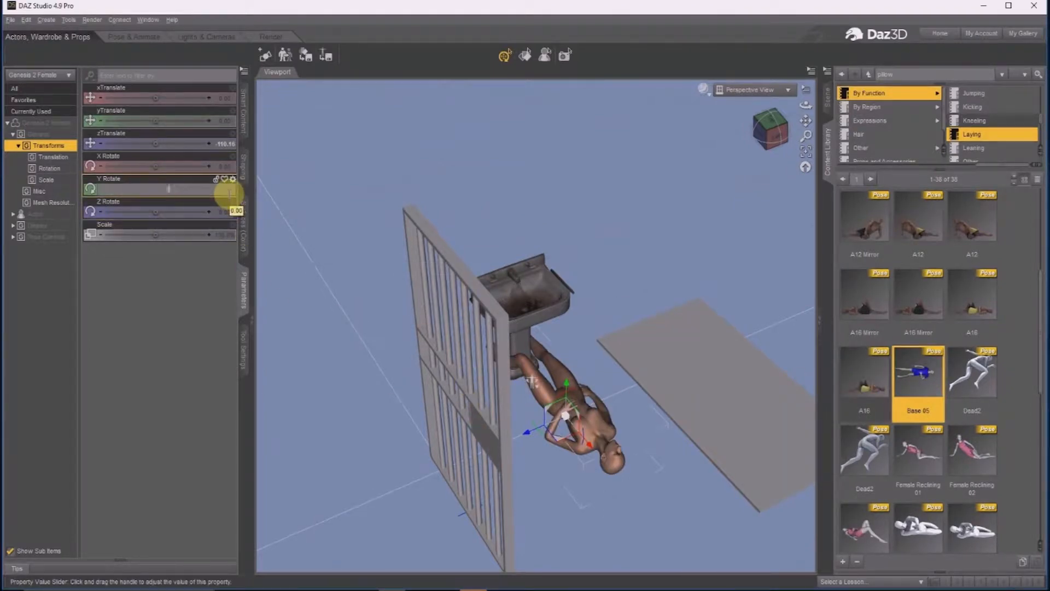
# Step: Turn the lying figure to a Y Rotate of 180 and move it onto the slab
pyautogui.click(229, 191)
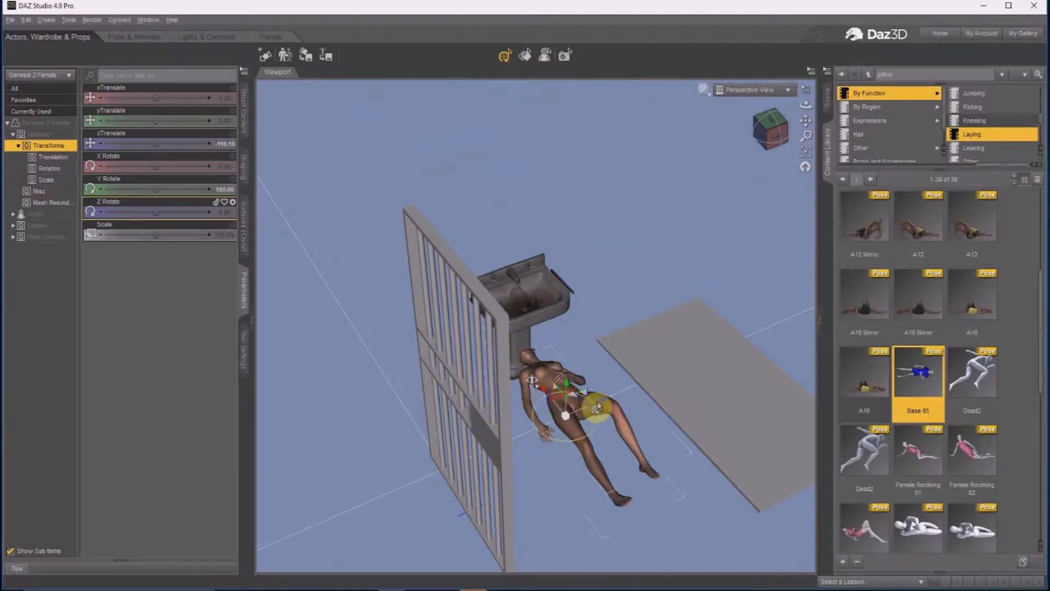
pyautogui.moveTo(600, 407); pyautogui.dragTo(671, 376)
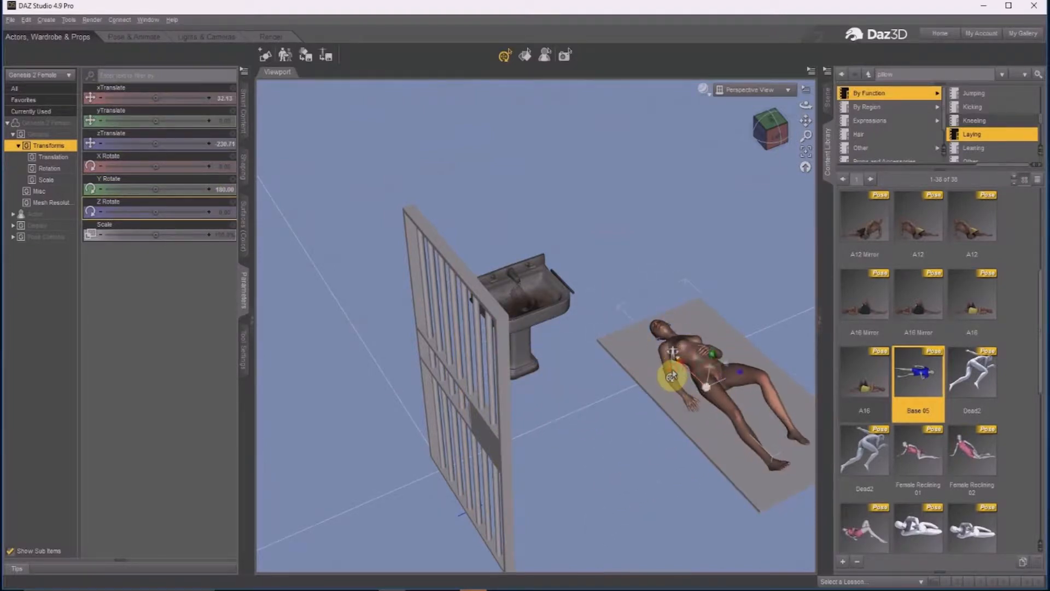
# Step: Try the A16 Mirror pose from the Laying poses with the limits turned off, and undo it
pyautogui.scroll(-5, 956, 444)
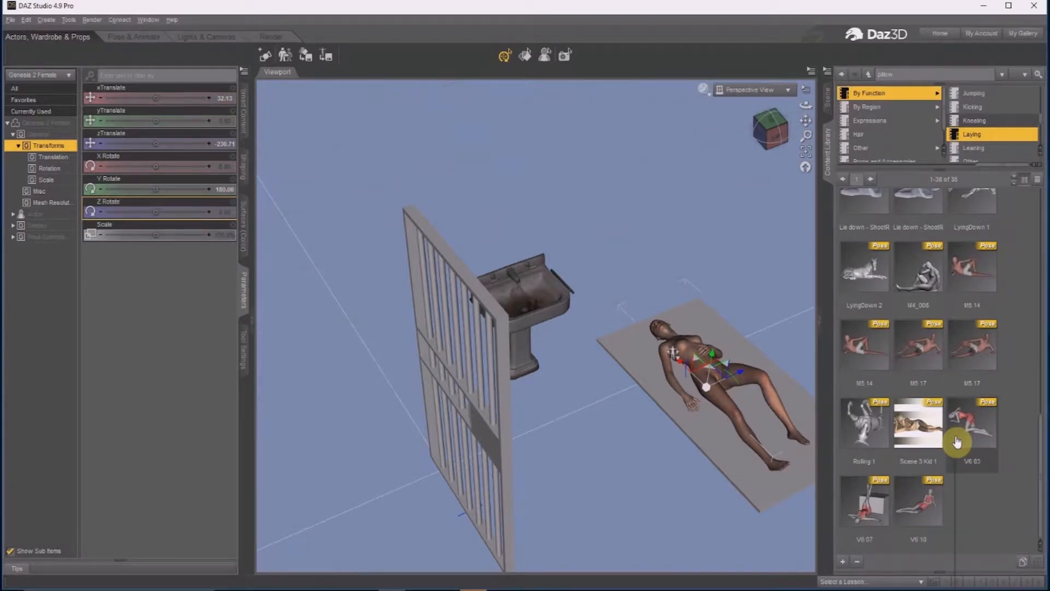
pyautogui.scroll(8, 957, 442)
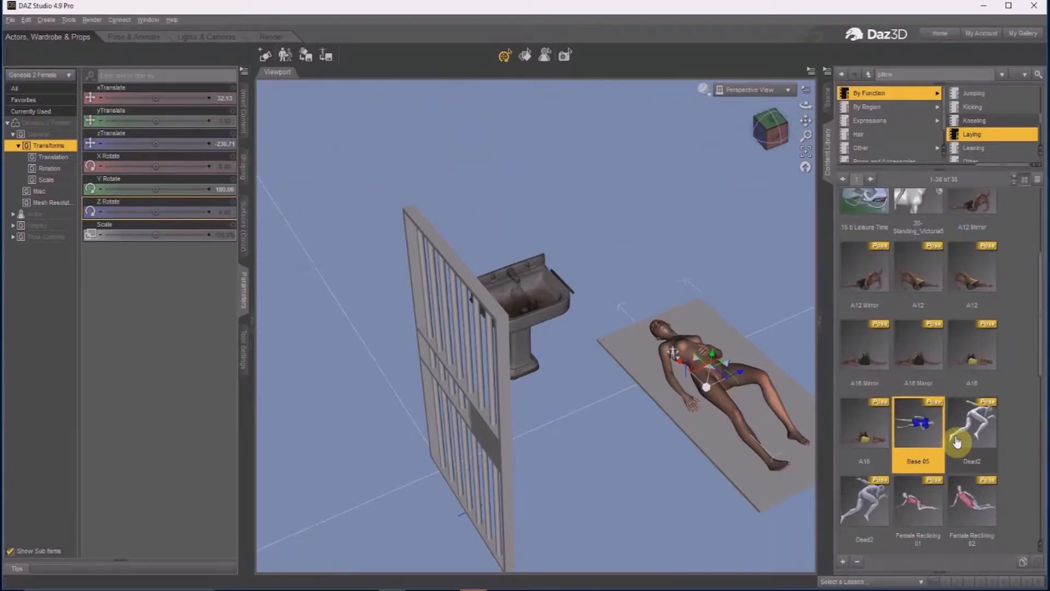
pyautogui.scroll(3, 957, 442)
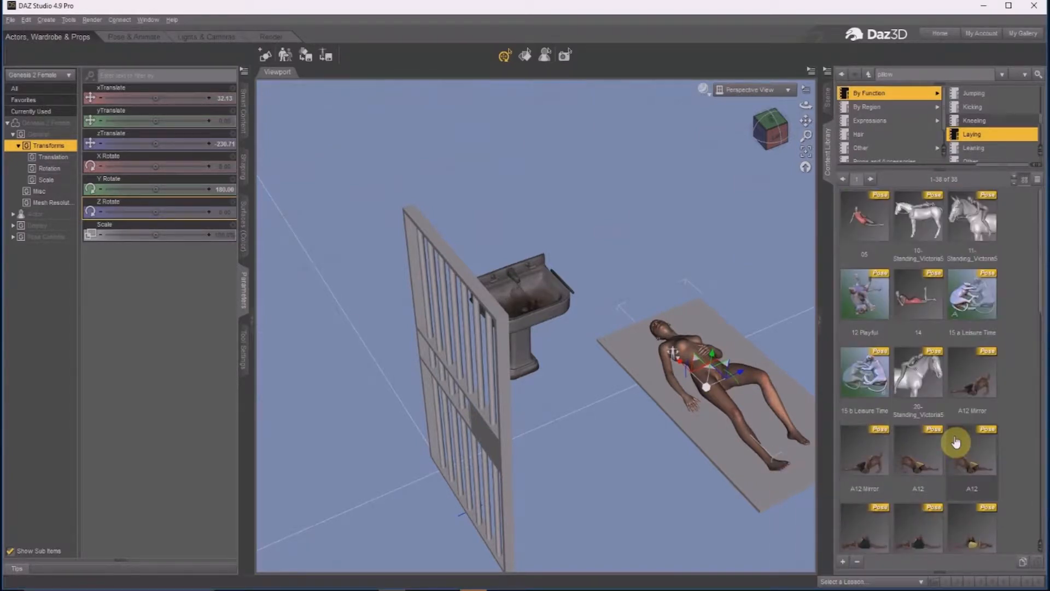
pyautogui.moveTo(956, 442)
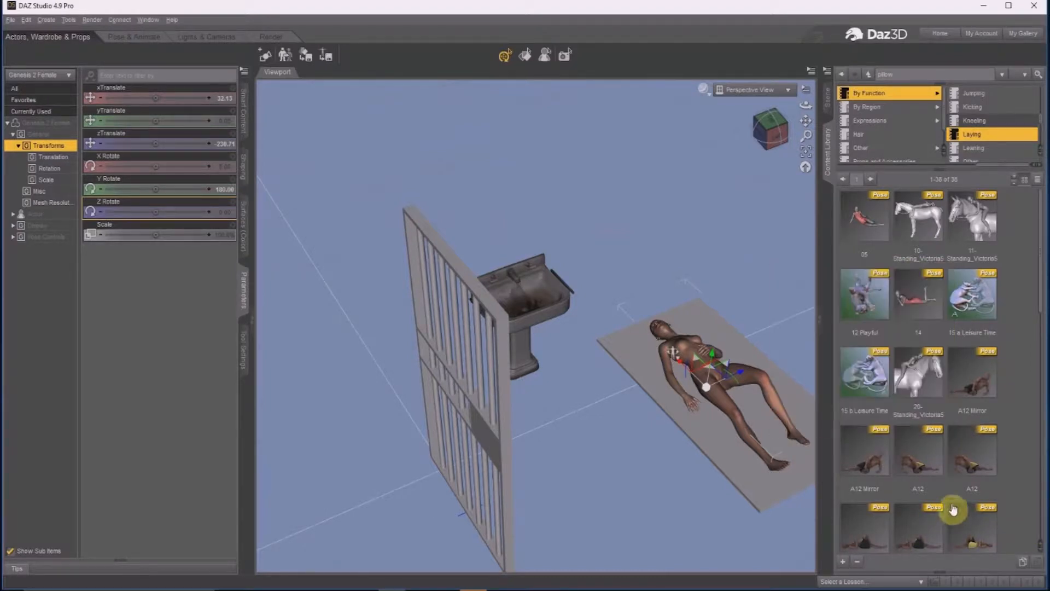
pyautogui.scroll(-5, 958, 502)
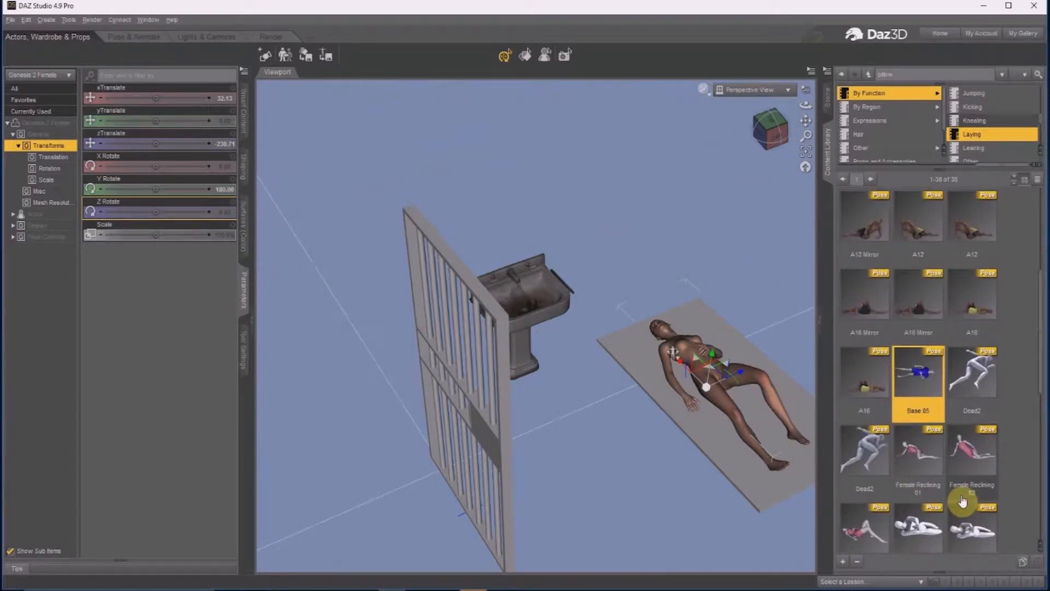
pyautogui.doubleClick(911, 298)
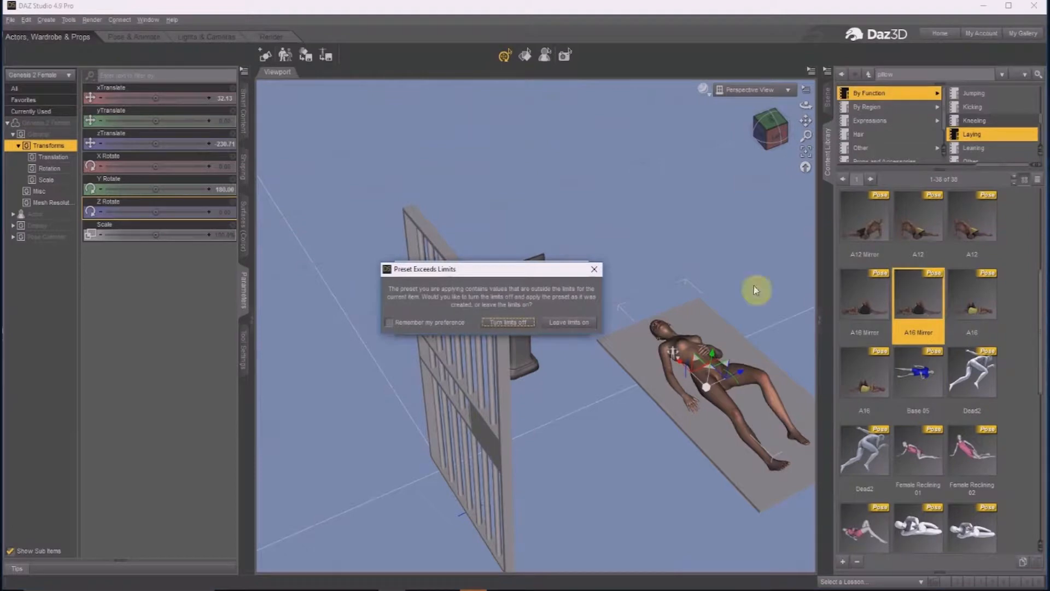
pyautogui.click(528, 322)
pyautogui.click(41, 34)
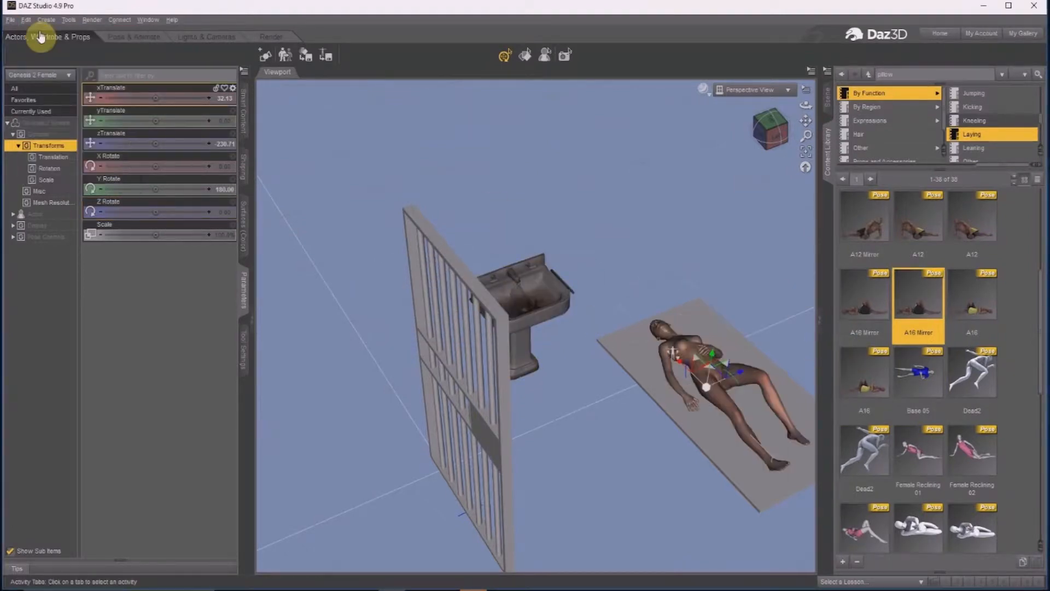
pyautogui.scroll(3, 963, 370)
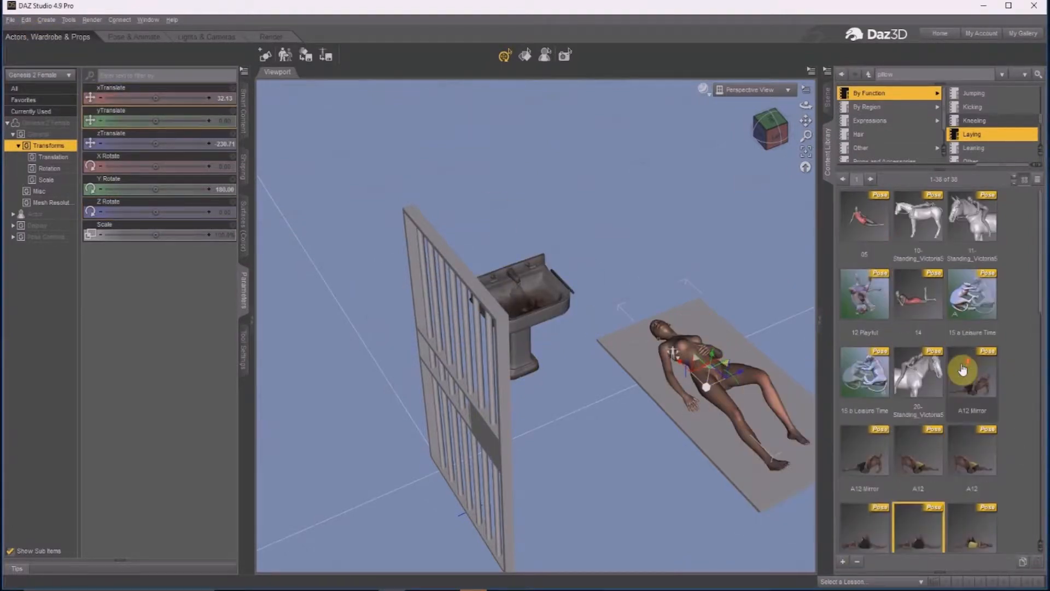
pyautogui.moveTo(962, 370)
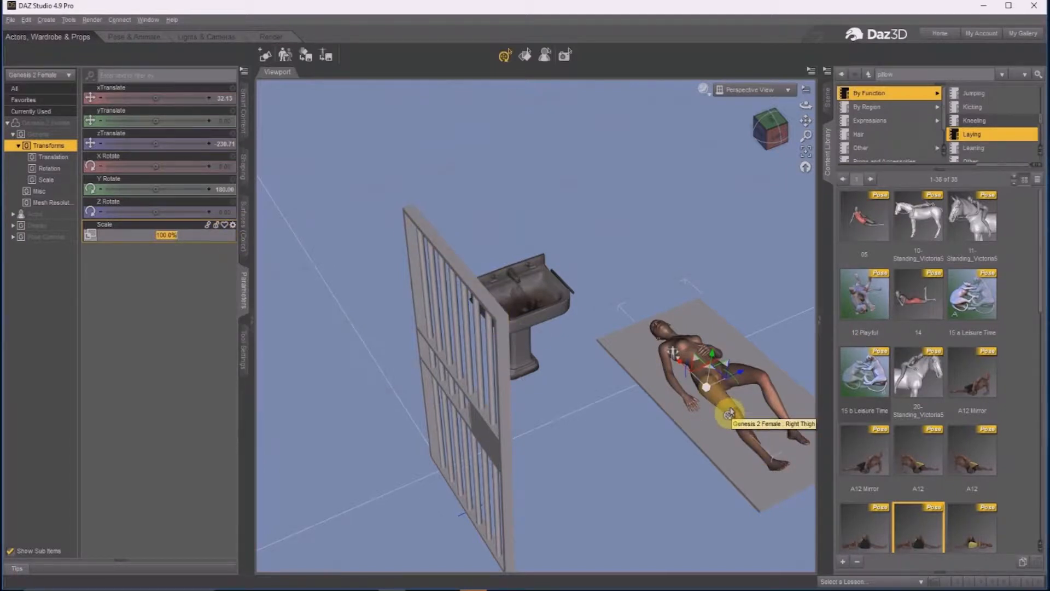
# Step: Raise the figure's left shoulder away from the body with a Bend of about 10
pyautogui.scroll(6, 759, 296)
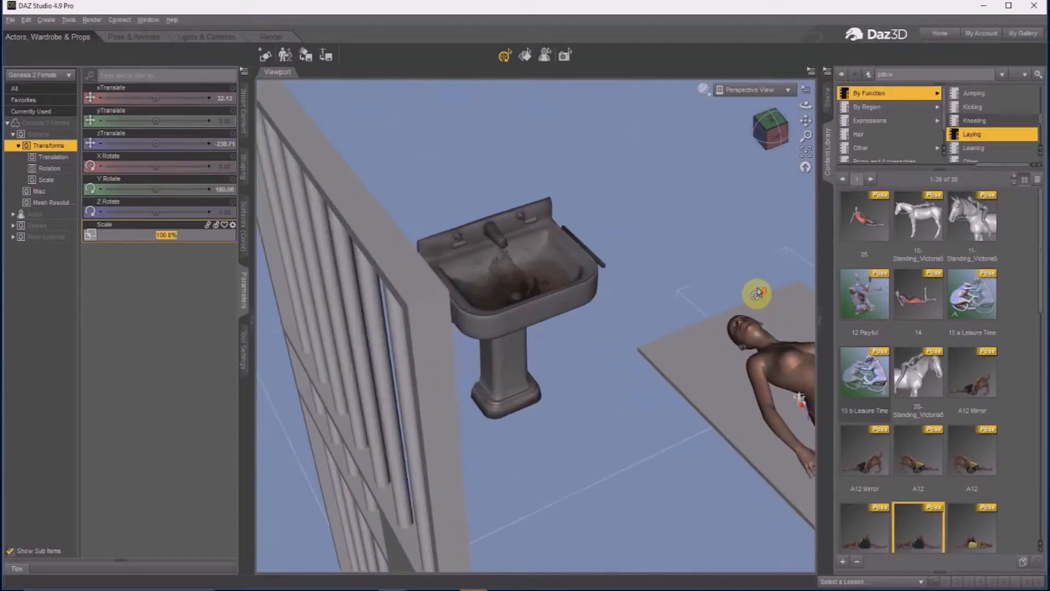
pyautogui.moveTo(518, 283); pyautogui.dragTo(518, 283)
pyautogui.moveTo(808, 118); pyautogui.dragTo(487, 257)
pyautogui.scroll(1, 626, 332)
pyautogui.scroll(2, 627, 332)
pyautogui.moveTo(775, 133); pyautogui.dragTo(519, 282)
pyautogui.moveTo(804, 120); pyautogui.dragTo(518, 283)
pyautogui.click(678, 359)
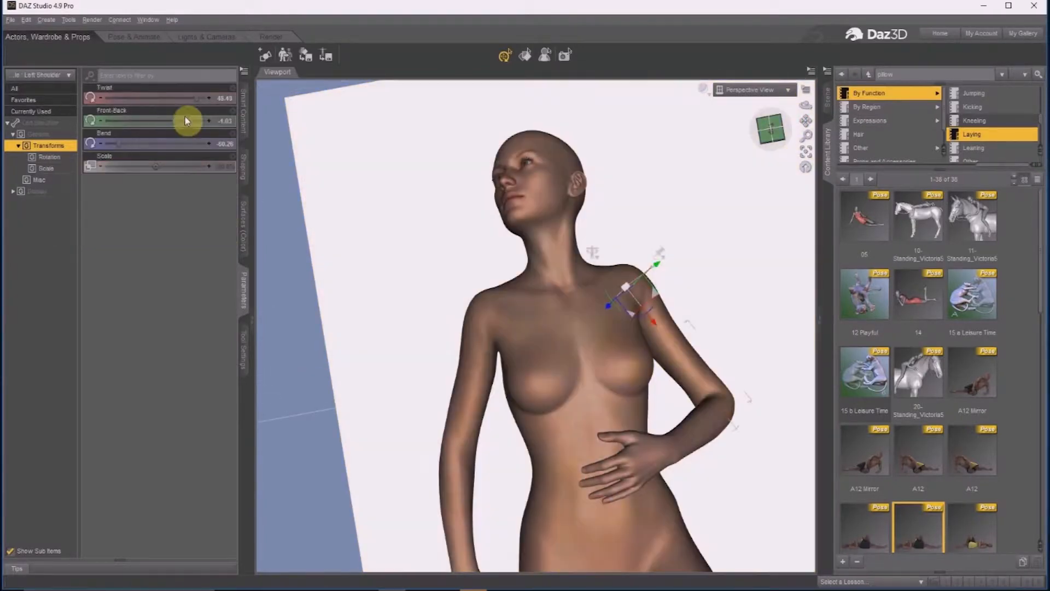
pyautogui.moveTo(117, 143); pyautogui.dragTo(183, 144)
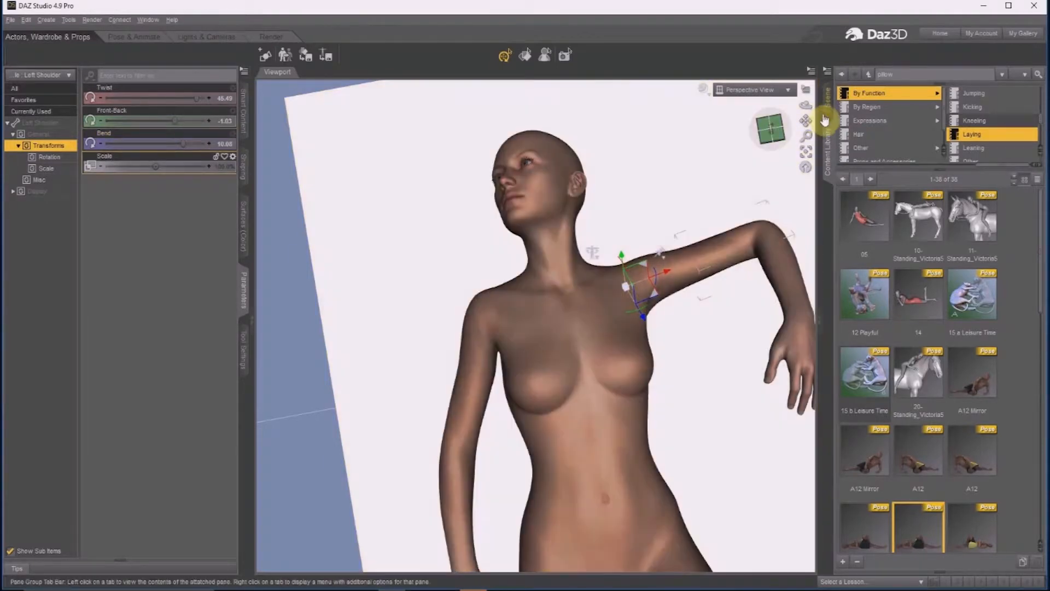
# Step: Lift the figure's left collar with a Bend of about 19
pyautogui.click(828, 98)
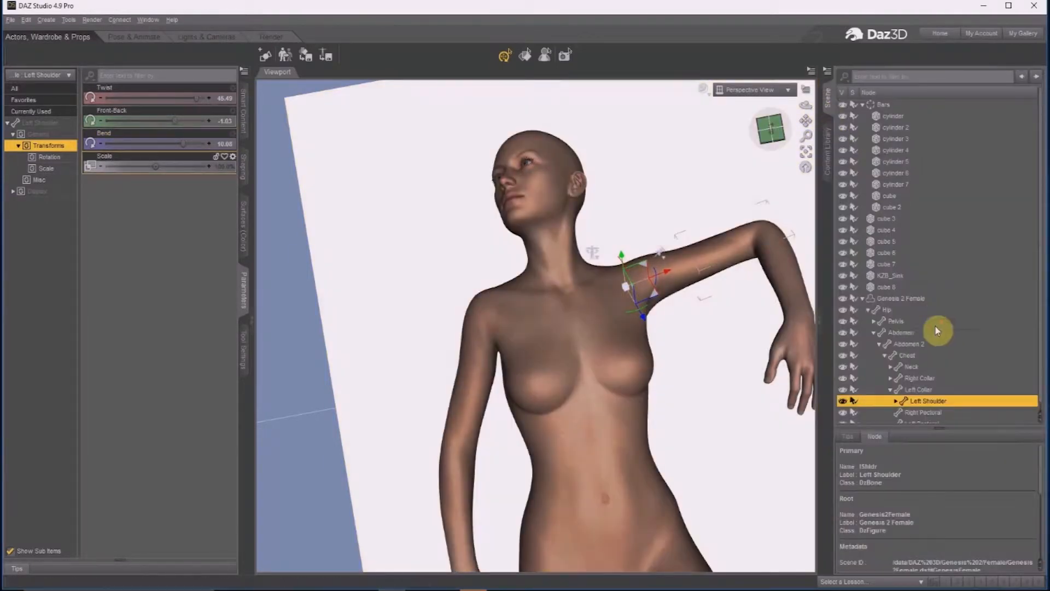
pyautogui.click(918, 382)
pyautogui.moveTo(140, 144)
pyautogui.mouseDown()
pyautogui.moveTo(169, 141)
pyautogui.moveTo(158, 143)
pyautogui.mouseUp()
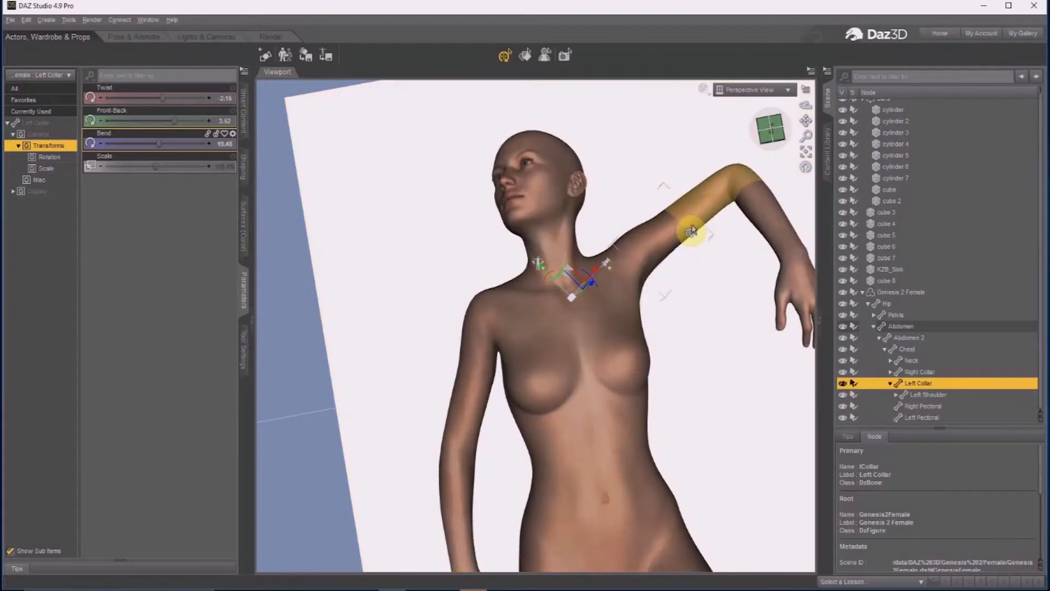
# Step: Twist the left shoulder so the forearm points upward, and set the left collar's Twist to -25
pyautogui.click(694, 222)
pyautogui.moveTo(194, 94); pyautogui.dragTo(92, 97)
pyautogui.click(924, 382)
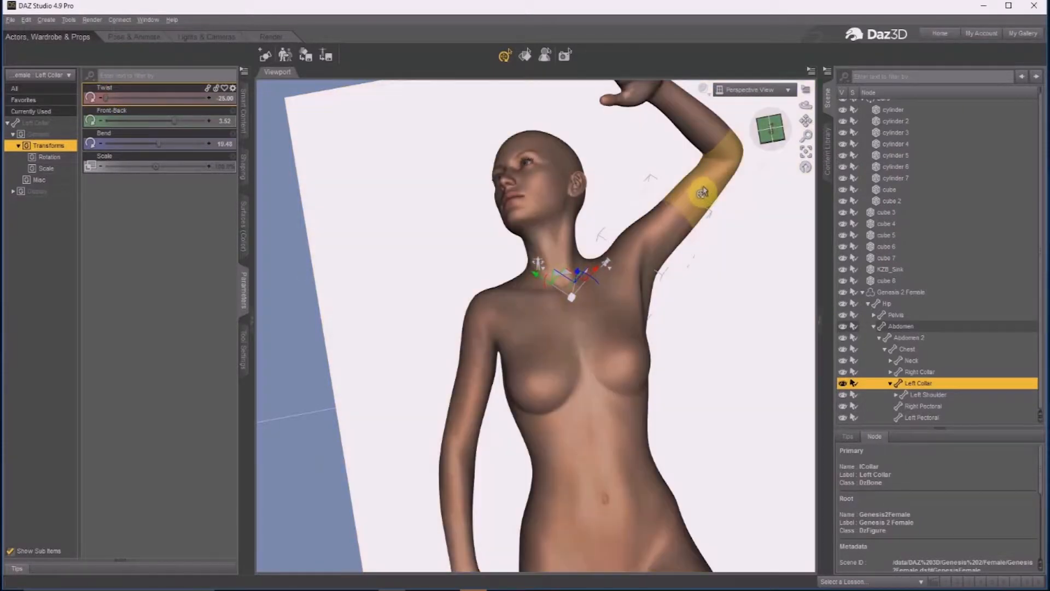
# Step: Set the left shoulder's Twist to about -87 and the left forearm's Bend to about -119 to bring the hand behind the head
pyautogui.click(696, 197)
pyautogui.moveTo(140, 102); pyautogui.dragTo(109, 100)
pyautogui.moveTo(771, 132); pyautogui.dragTo(517, 284)
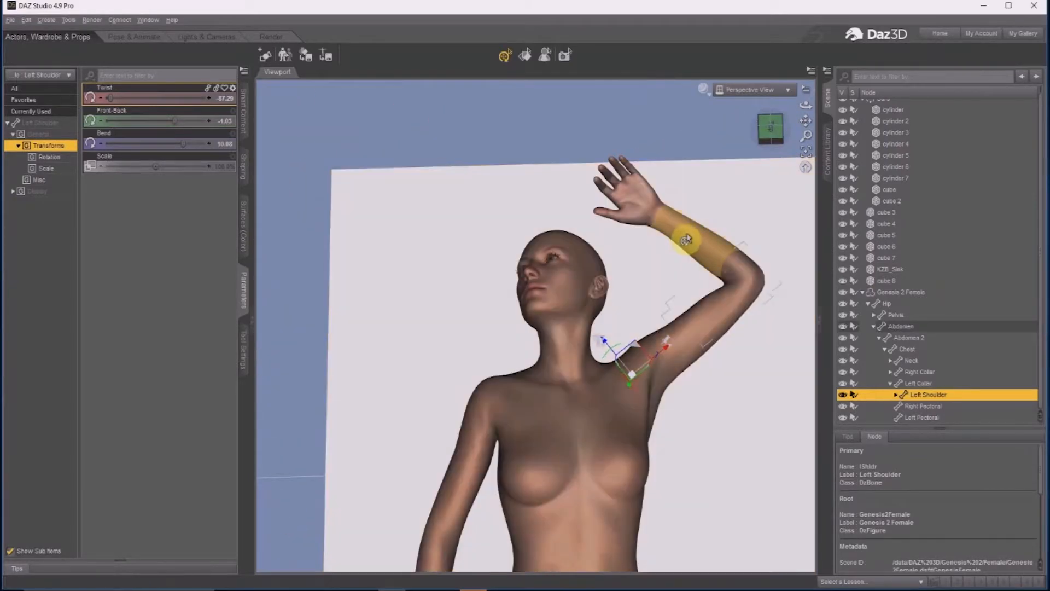
pyautogui.click(684, 236)
pyautogui.moveTo(136, 122); pyautogui.dragTo(112, 124)
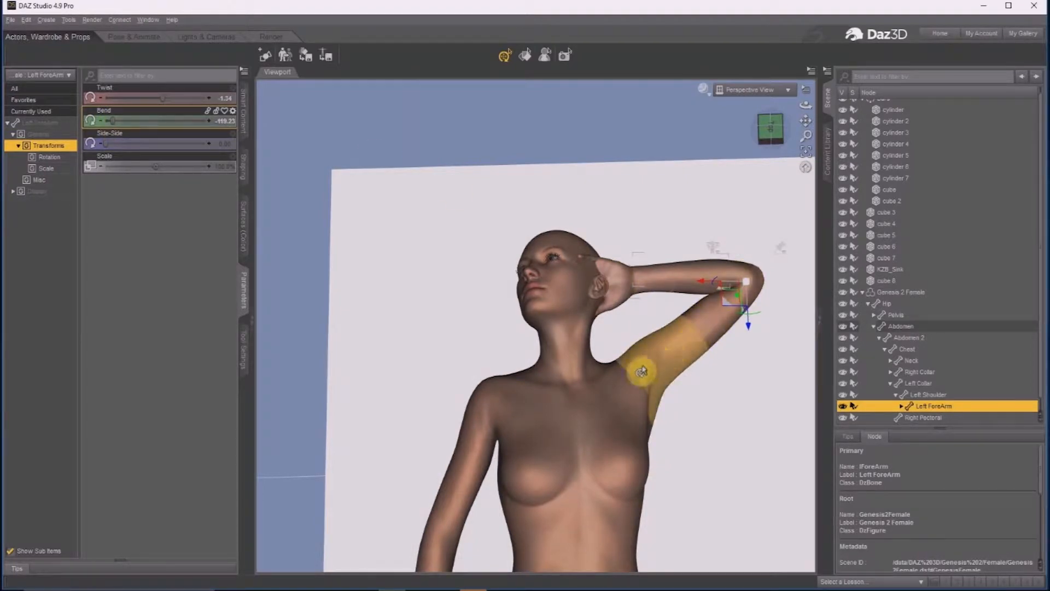
# Step: Set the figure's left collar Bend to about 29 and tilt the head forward with a Bend of about 11
pyautogui.click(919, 383)
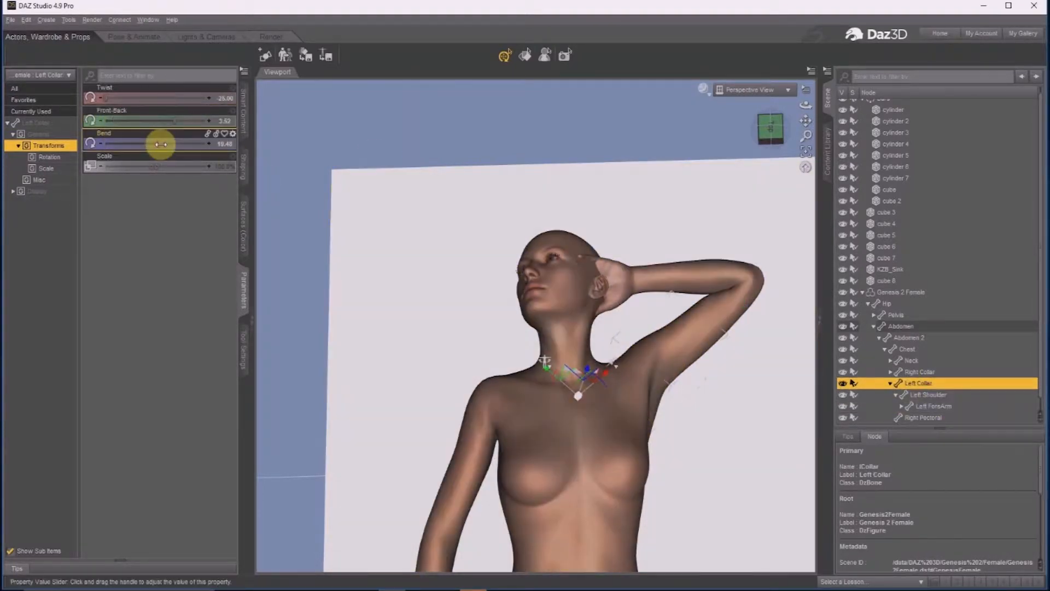
pyautogui.moveTo(160, 145); pyautogui.dragTo(171, 145)
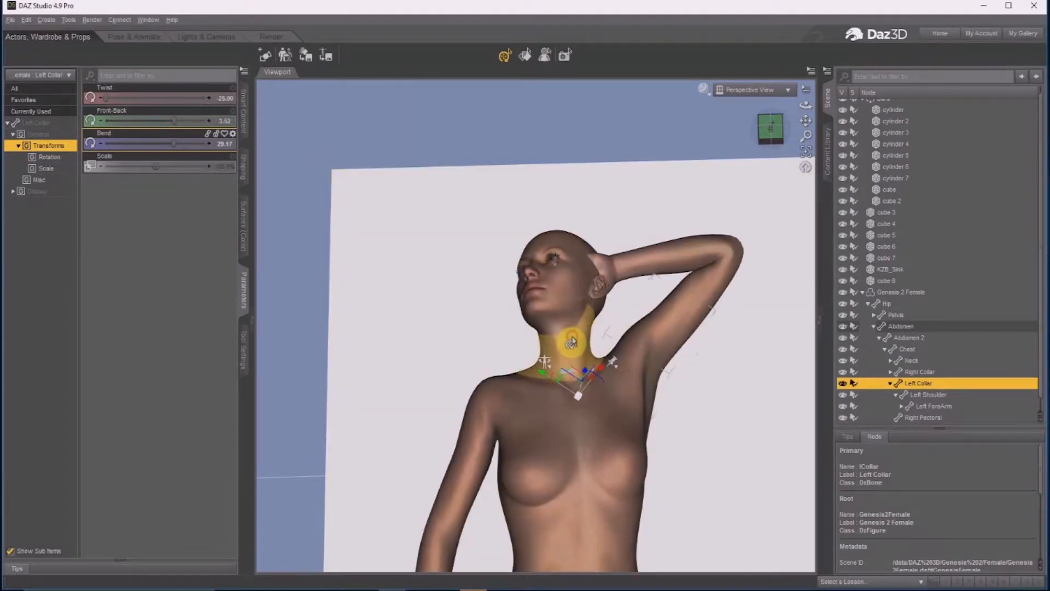
pyautogui.click(580, 349)
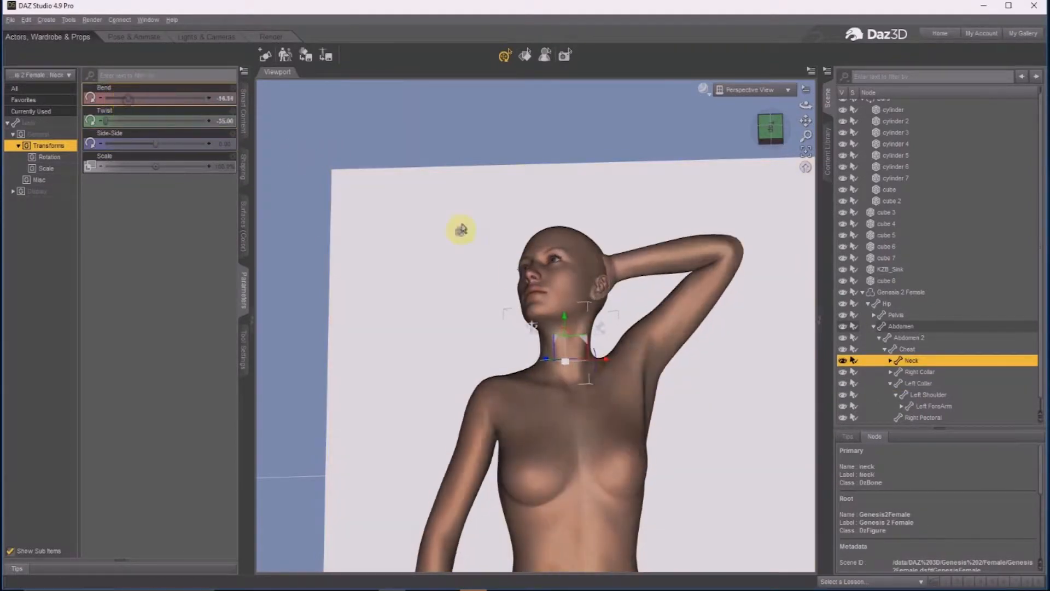
pyautogui.click(569, 286)
pyautogui.moveTo(152, 98); pyautogui.dragTo(175, 97)
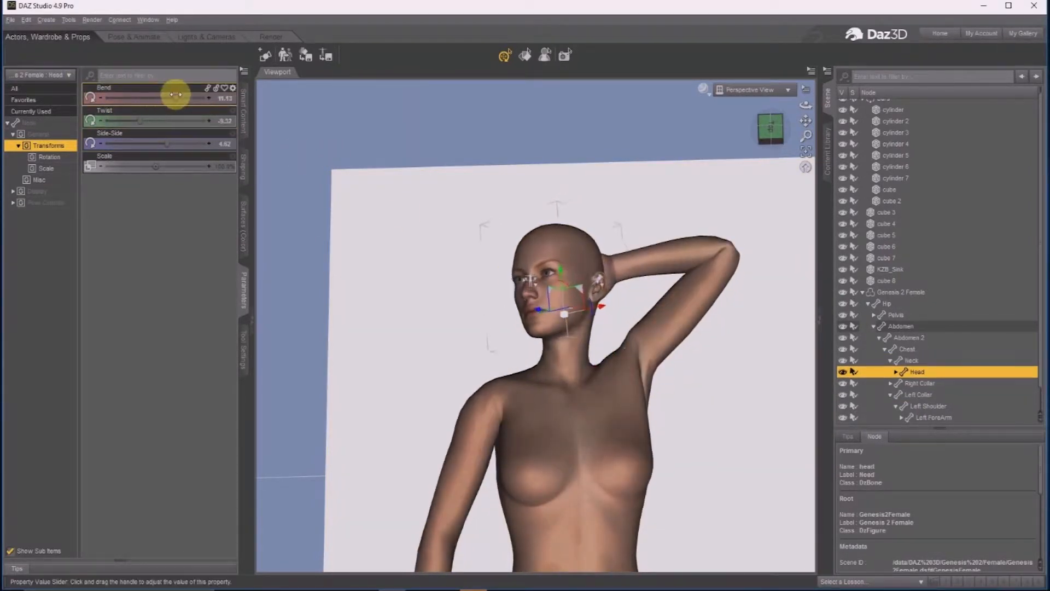
# Step: Bend the figure's right forearm inward and set the right shoulder's Twist to about 37
pyautogui.moveTo(770, 129)
pyautogui.mouseDown()
pyautogui.moveTo(518, 284)
pyautogui.moveTo(776, 133)
pyautogui.mouseUp()
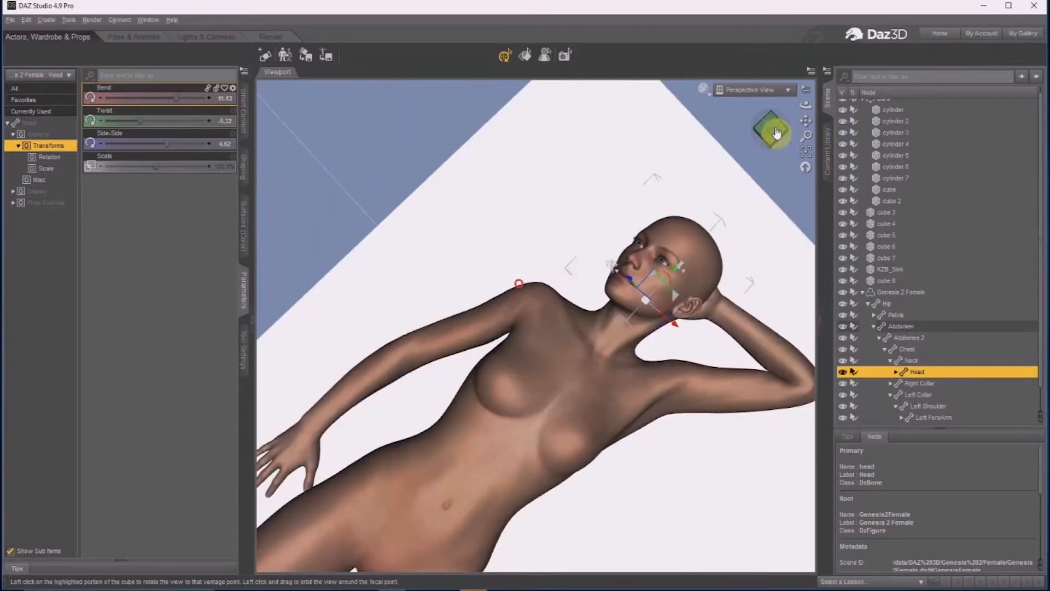
pyautogui.click(340, 403)
pyautogui.moveTo(118, 121); pyautogui.dragTo(163, 120)
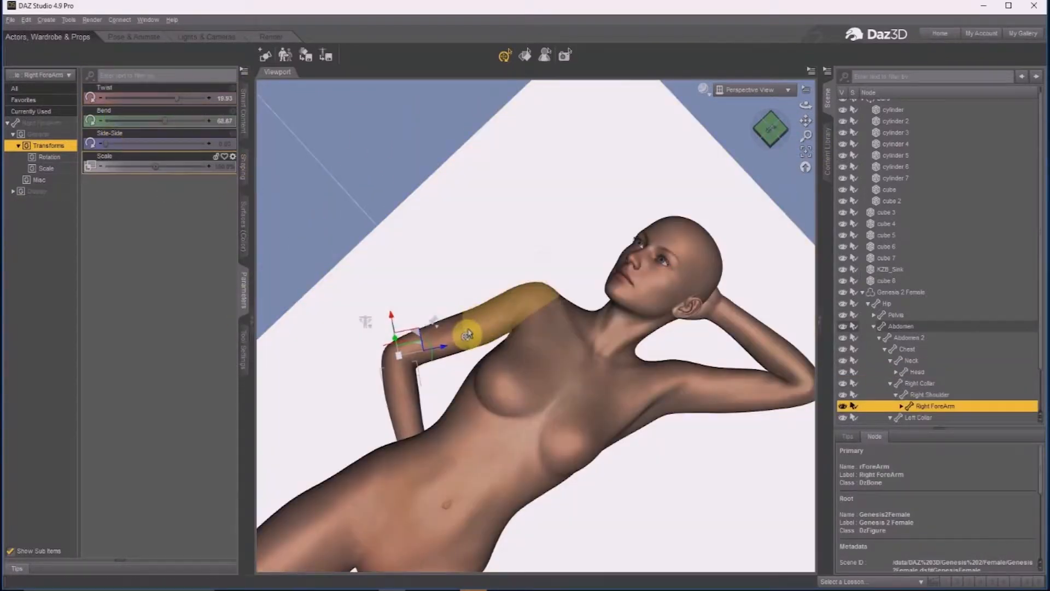
pyautogui.click(467, 335)
pyautogui.moveTo(207, 96); pyautogui.dragTo(189, 102)
# Step: Increase the right forearm's Bend until the right hand lies across the figure's stomach
pyautogui.moveTo(772, 133)
pyautogui.mouseDown()
pyautogui.moveTo(518, 283)
pyautogui.moveTo(779, 134)
pyautogui.mouseUp()
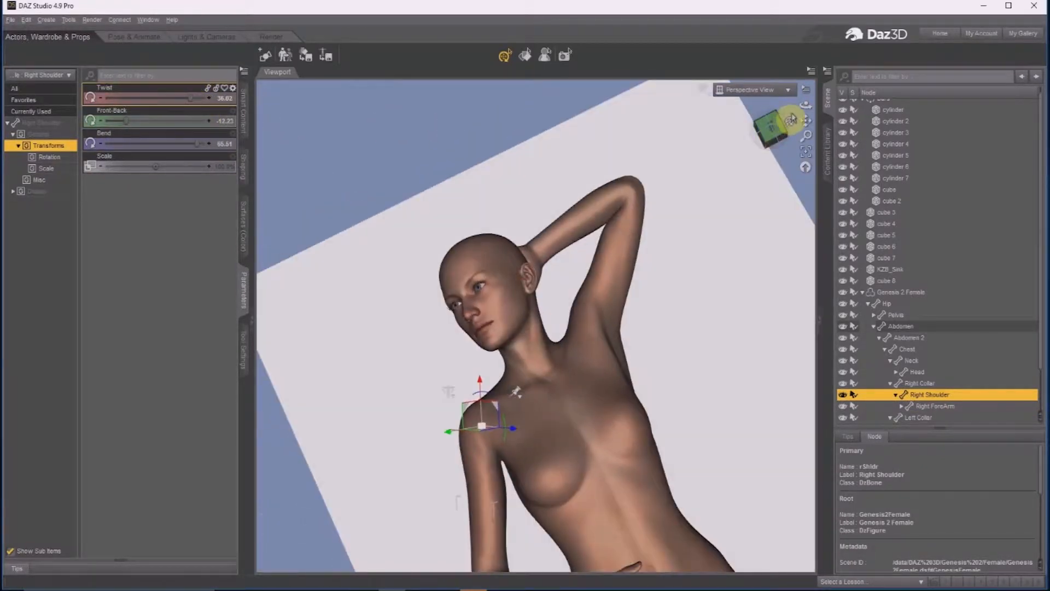
pyautogui.moveTo(541, 225); pyautogui.dragTo(519, 298)
pyautogui.moveTo(766, 133); pyautogui.dragTo(518, 280)
pyautogui.click(499, 555)
pyautogui.moveTo(148, 112); pyautogui.dragTo(178, 152)
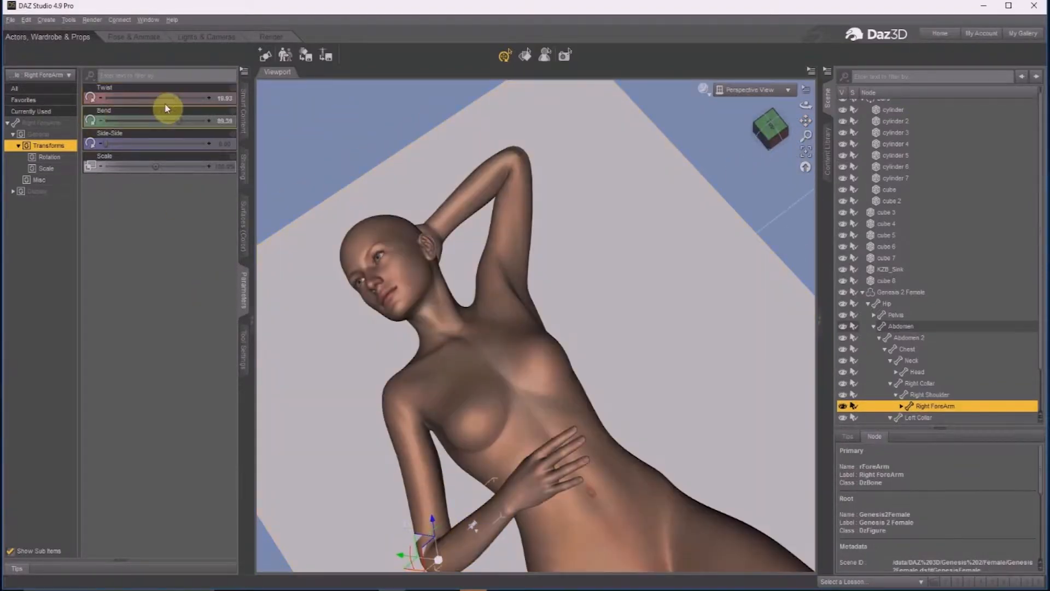
# Step: Set the right hand's Bend to about 8 and Twist to -10, and curl its fingers slightly with a pose control
pyautogui.click(526, 470)
pyautogui.moveTo(156, 143); pyautogui.dragTo(177, 145)
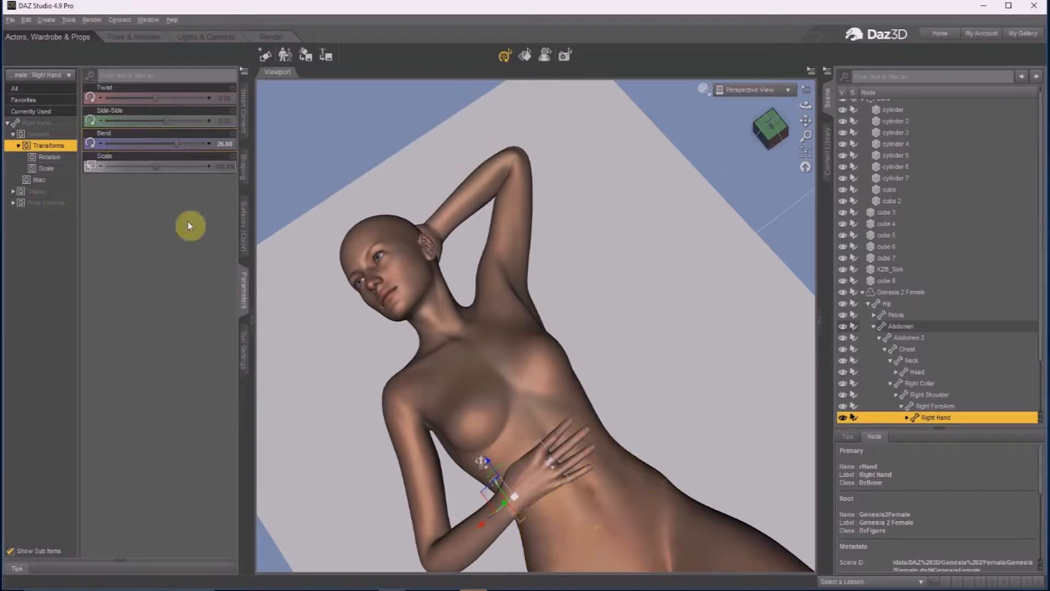
pyautogui.moveTo(153, 98); pyautogui.dragTo(135, 105)
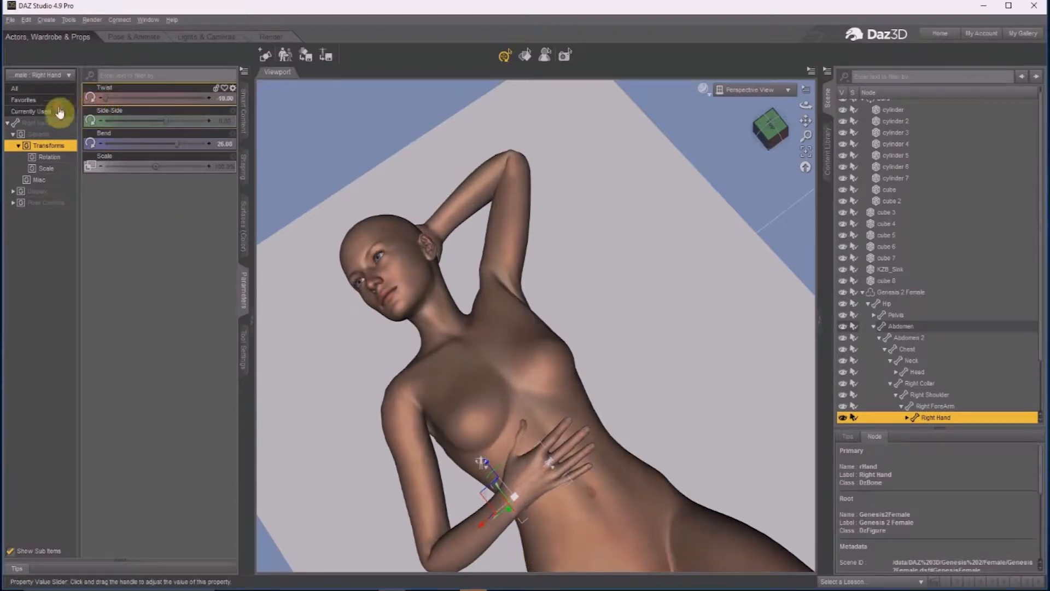
pyautogui.moveTo(176, 143); pyautogui.dragTo(164, 150)
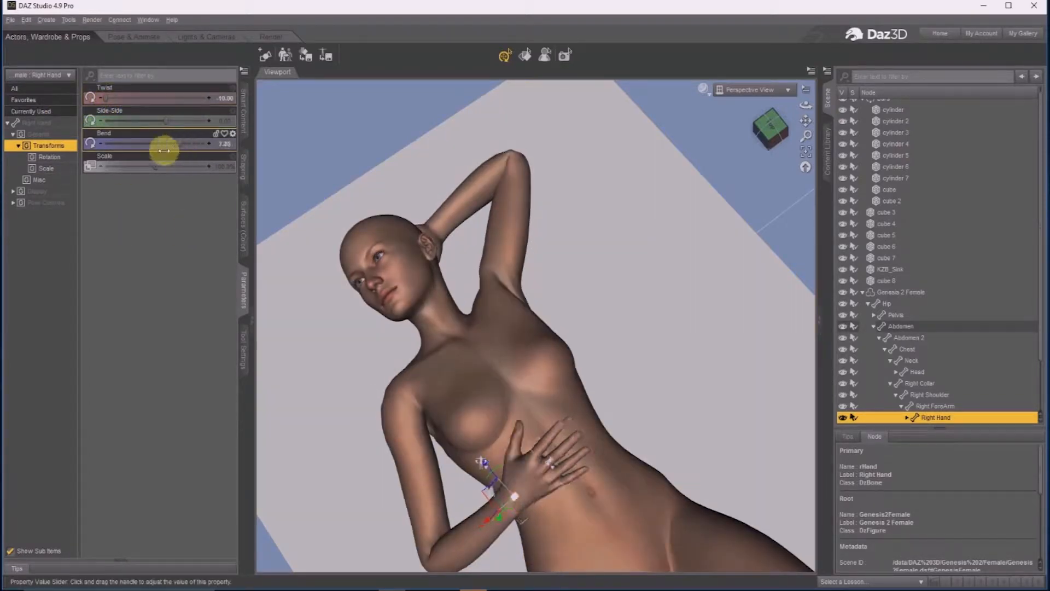
pyautogui.click(40, 203)
pyautogui.moveTo(160, 351); pyautogui.dragTo(179, 349)
# Step: Turn the figure's neck nearly straight with a Twist of about -3
pyautogui.moveTo(769, 132)
pyautogui.mouseDown()
pyautogui.moveTo(516, 287)
pyautogui.moveTo(769, 132)
pyautogui.mouseUp()
pyautogui.click(424, 345)
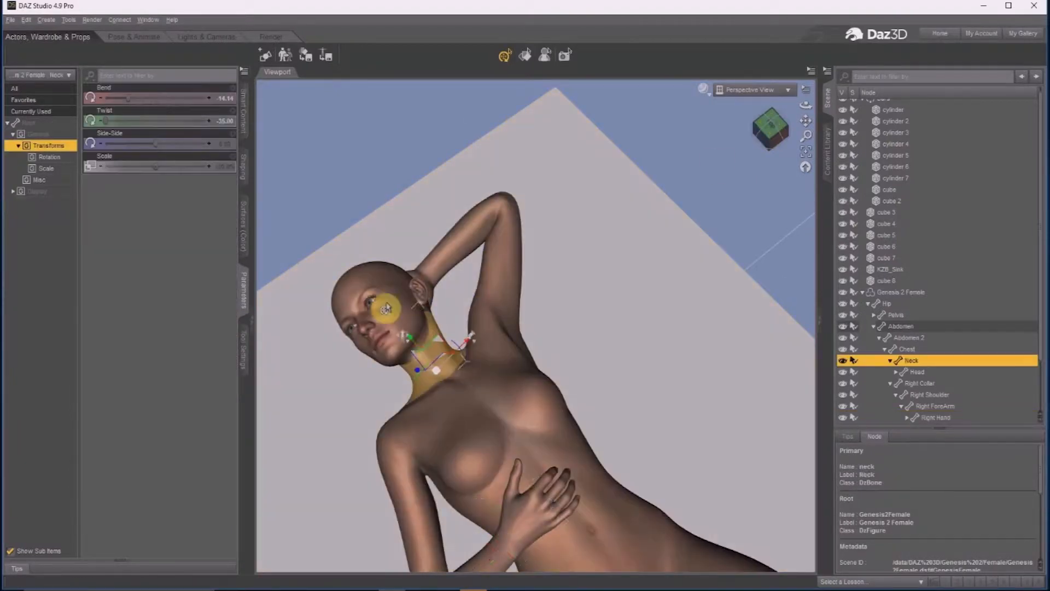
pyautogui.moveTo(108, 121); pyautogui.dragTo(151, 121)
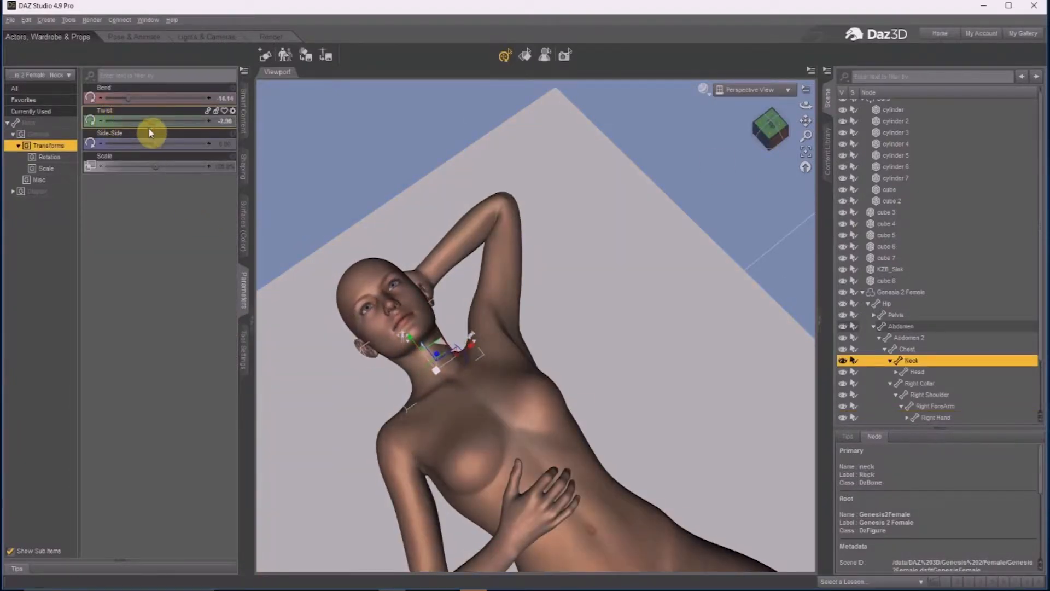
# Step: Set the head's Bend to about 25 and bring its Twist to the negative limit
pyautogui.moveTo(767, 130); pyautogui.dragTo(516, 281)
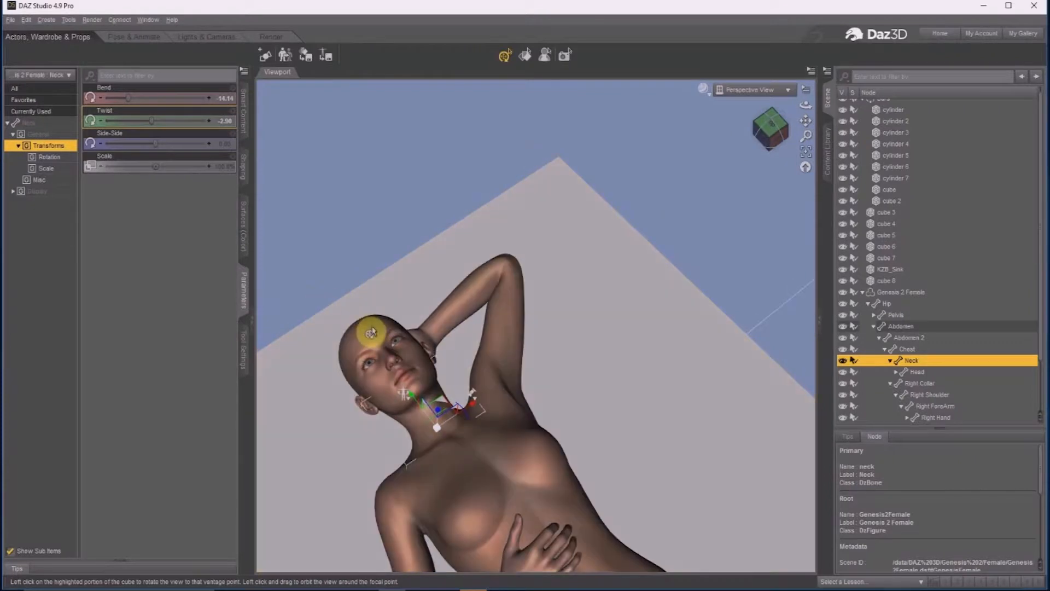
pyautogui.click(422, 321)
pyautogui.click(49, 125)
pyautogui.moveTo(178, 100); pyautogui.dragTo(189, 96)
pyautogui.scroll(-6, 599, 269)
pyautogui.moveTo(775, 132); pyautogui.dragTo(516, 281)
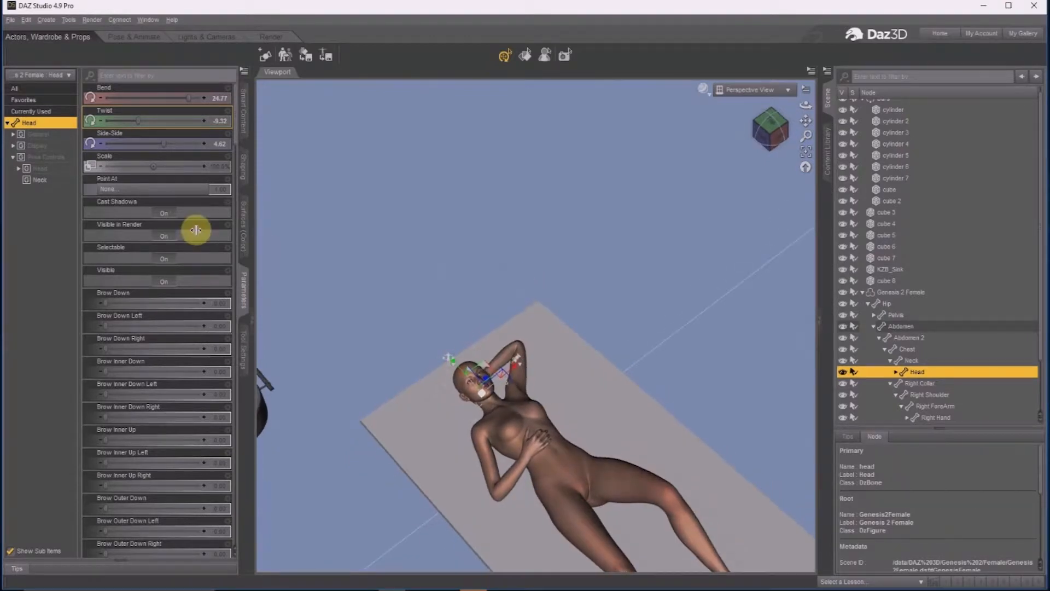
pyautogui.moveTo(141, 119); pyautogui.dragTo(168, 121)
pyautogui.moveTo(108, 133); pyautogui.dragTo(108, 138)
# Step: Search the content library for "pillow" and load the MDBD1_Pillows prop into the scene
pyautogui.click(827, 153)
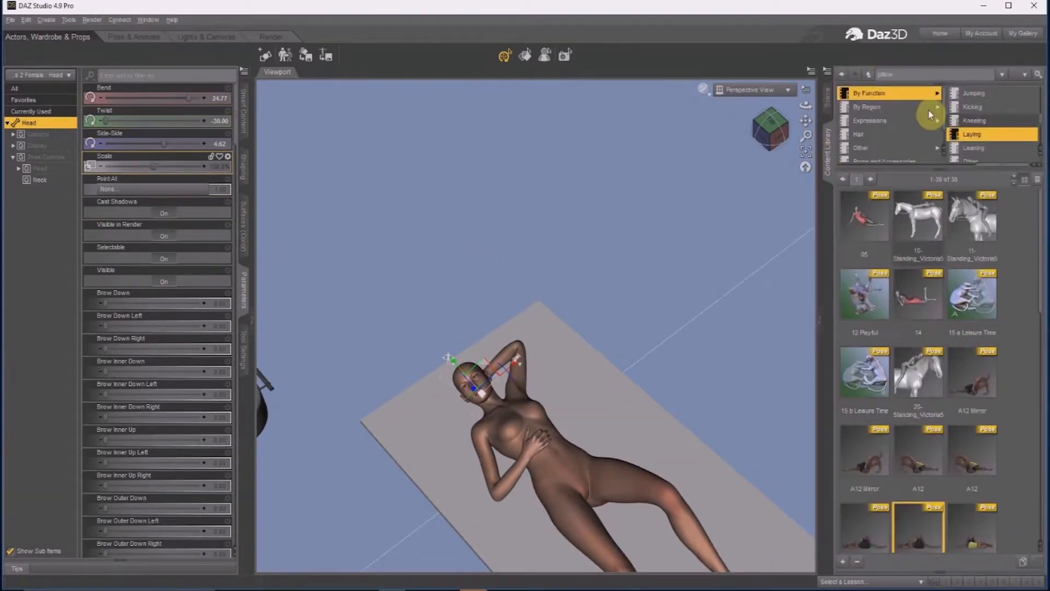
pyautogui.click(908, 77)
pyautogui.write('pillow')
pyautogui.press('Return')
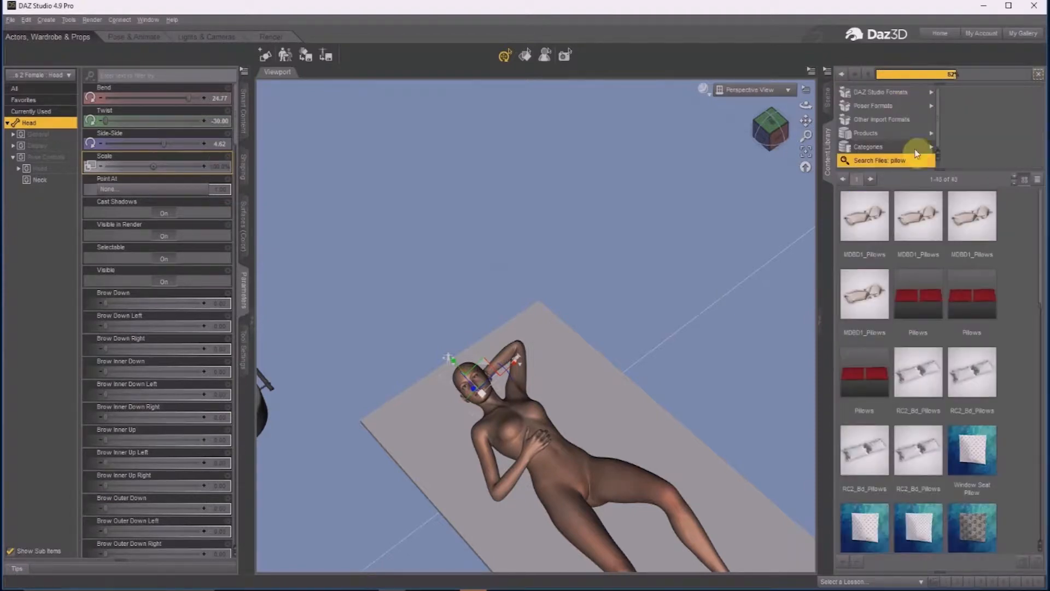
pyautogui.scroll(-10, 663, 205)
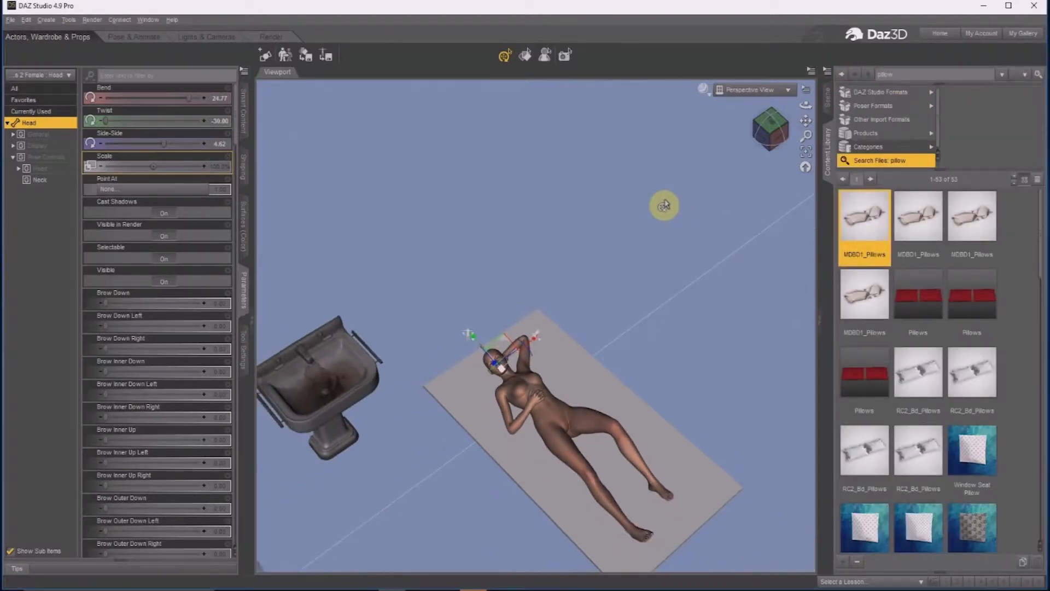
pyautogui.scroll(-4, 663, 205)
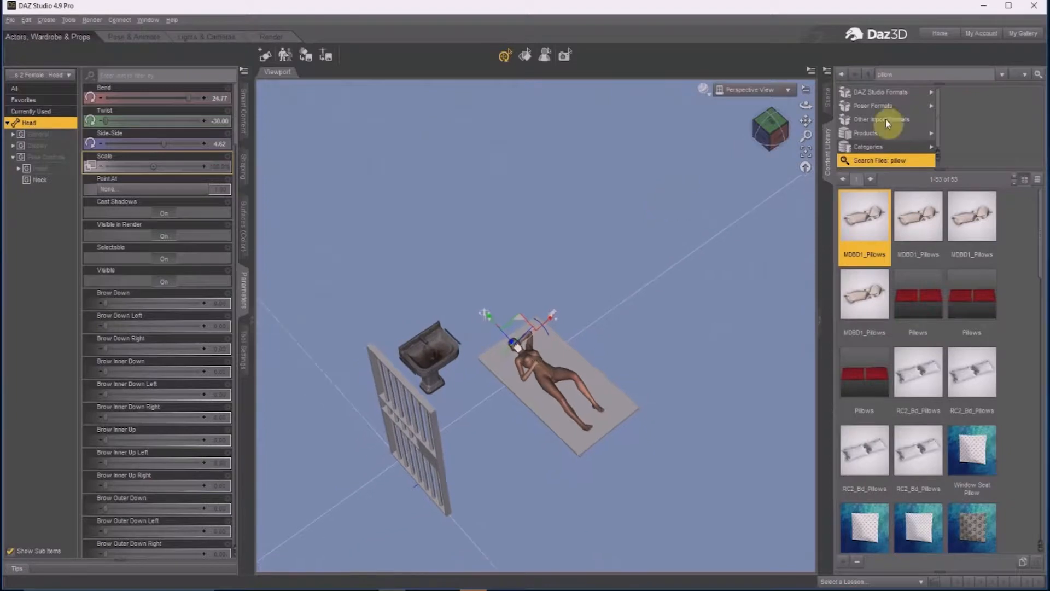
pyautogui.doubleClick(913, 240)
pyautogui.doubleClick(888, 293)
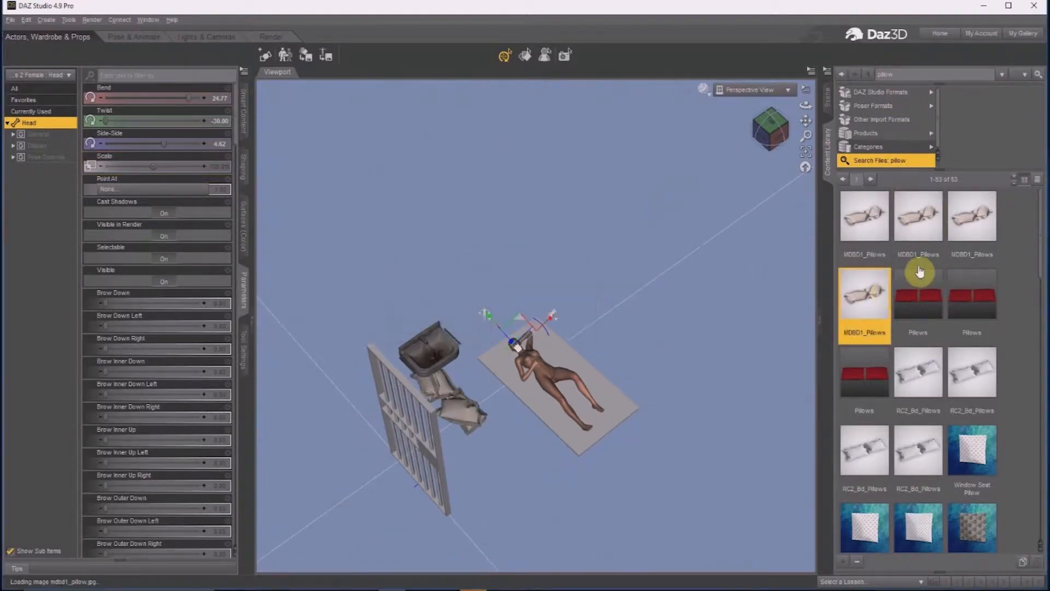
# Step: Expand the MDBD1_Pillows node in the scene and hide pillow_1 and pillow_3
pyautogui.click(831, 109)
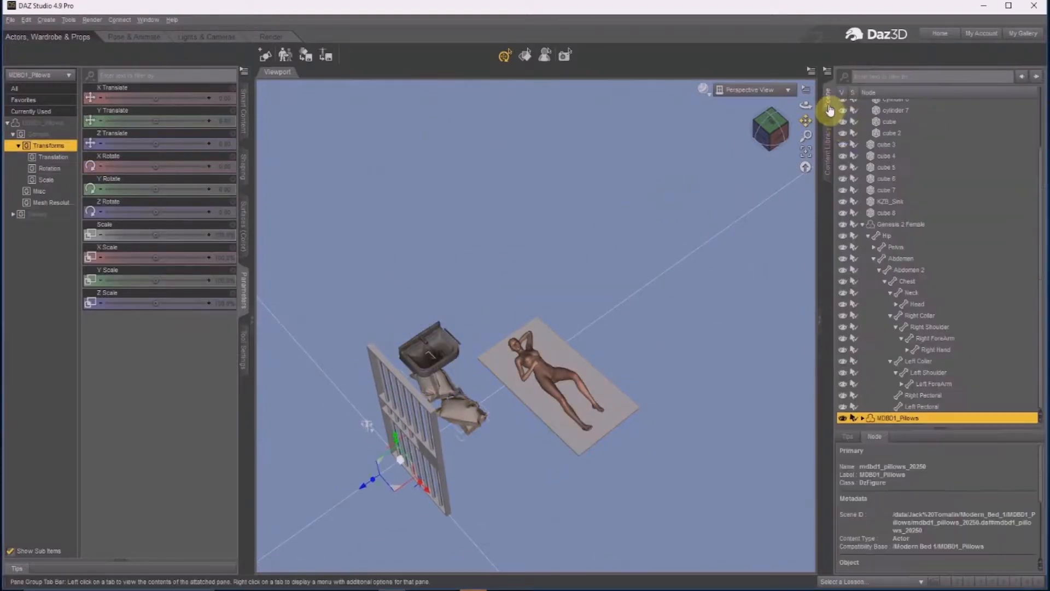
pyautogui.click(862, 417)
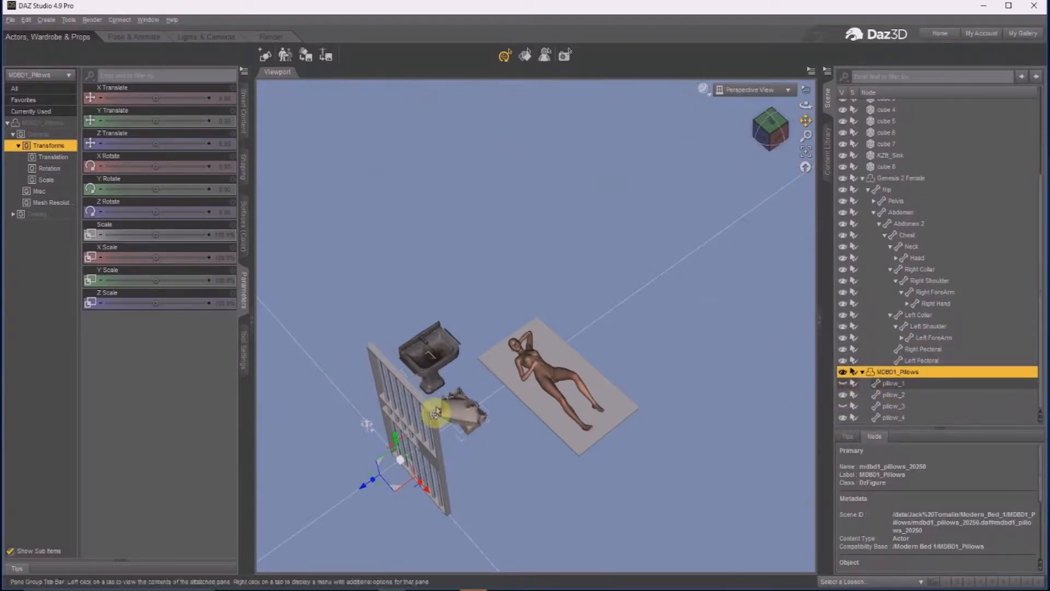
pyautogui.click(904, 395)
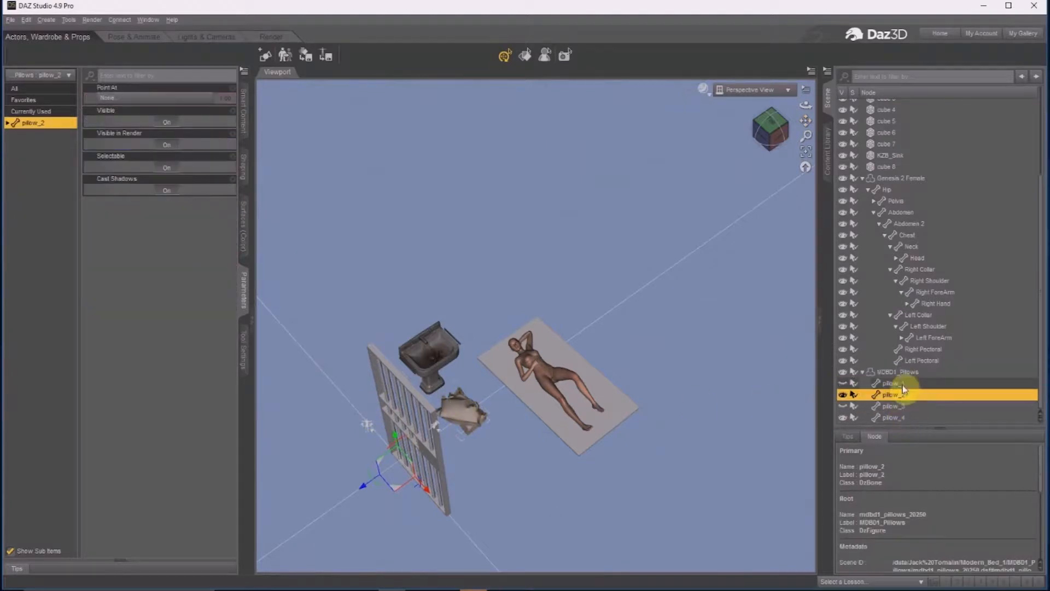
# Step: Set the pillow set's Y Rotate to 90 and move it under the figure's head, at Y about -47 and Z about -204
pyautogui.click(899, 373)
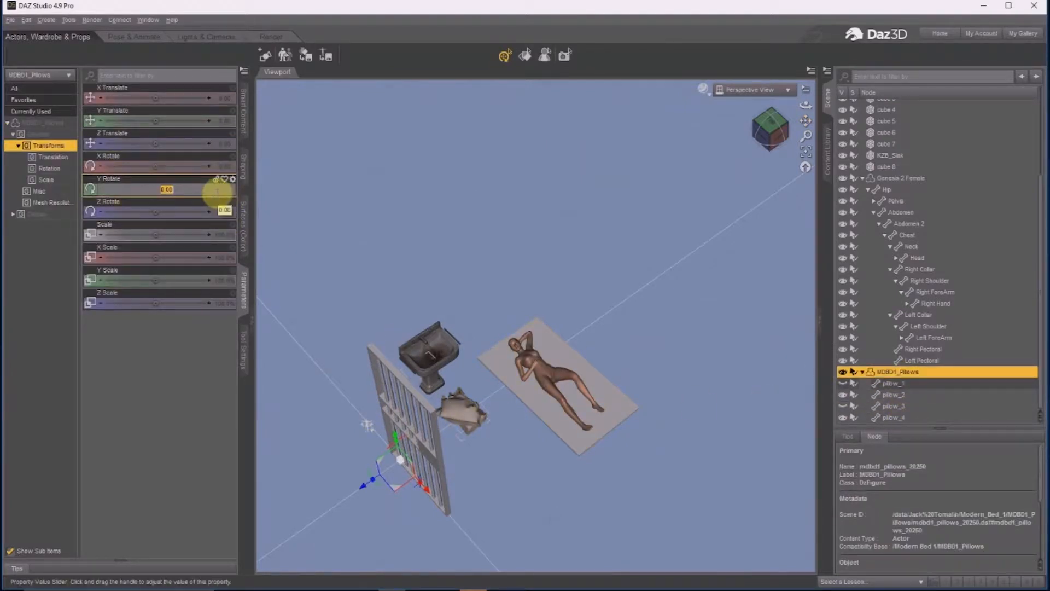
pyautogui.write('90')
pyautogui.press('Return')
pyautogui.moveTo(495, 410); pyautogui.dragTo(584, 457)
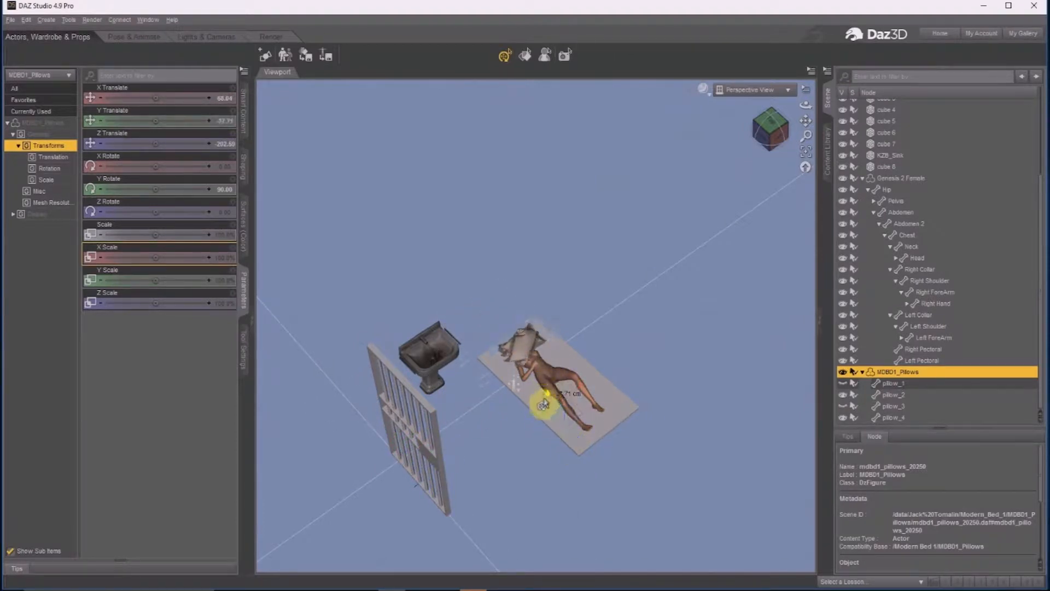
pyautogui.moveTo(537, 409); pyautogui.dragTo(574, 459)
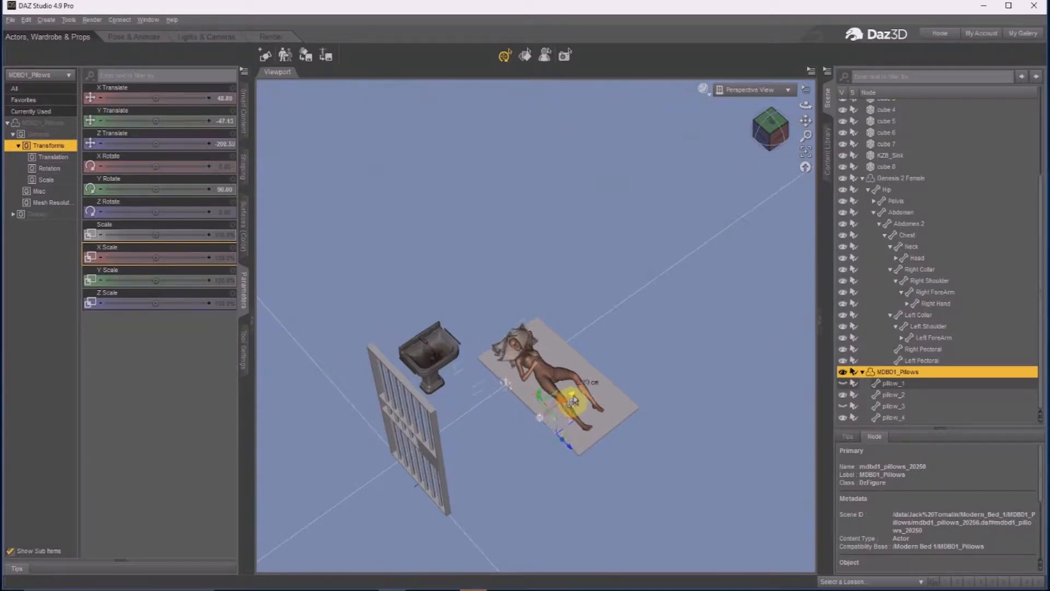
pyautogui.moveTo(572, 403); pyautogui.dragTo(561, 400)
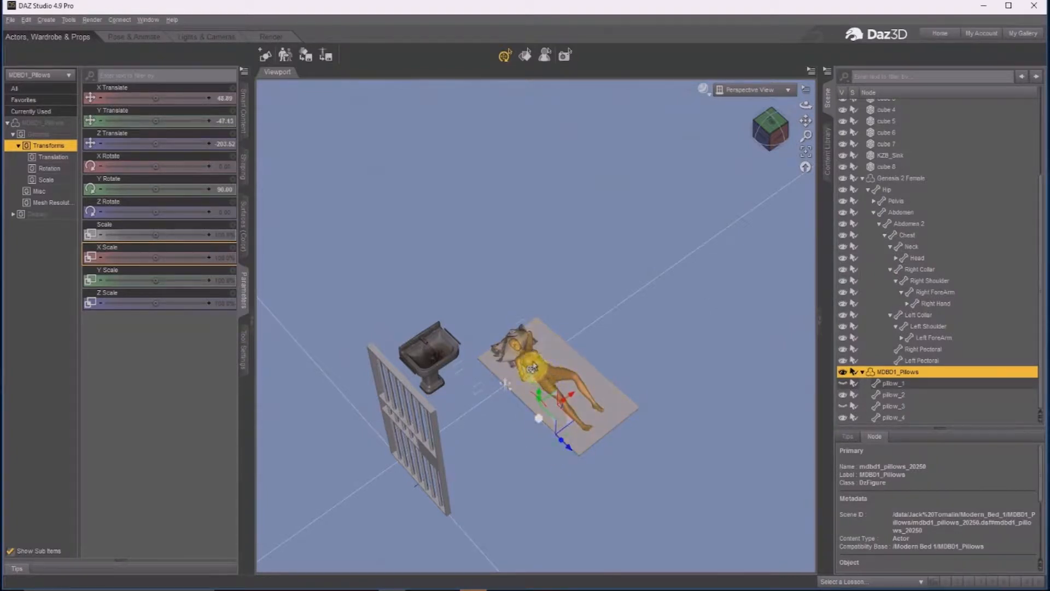
# Step: Raise the figure's chest toward the pillows with a Bend of about 10
pyautogui.click(533, 360)
pyautogui.click(916, 236)
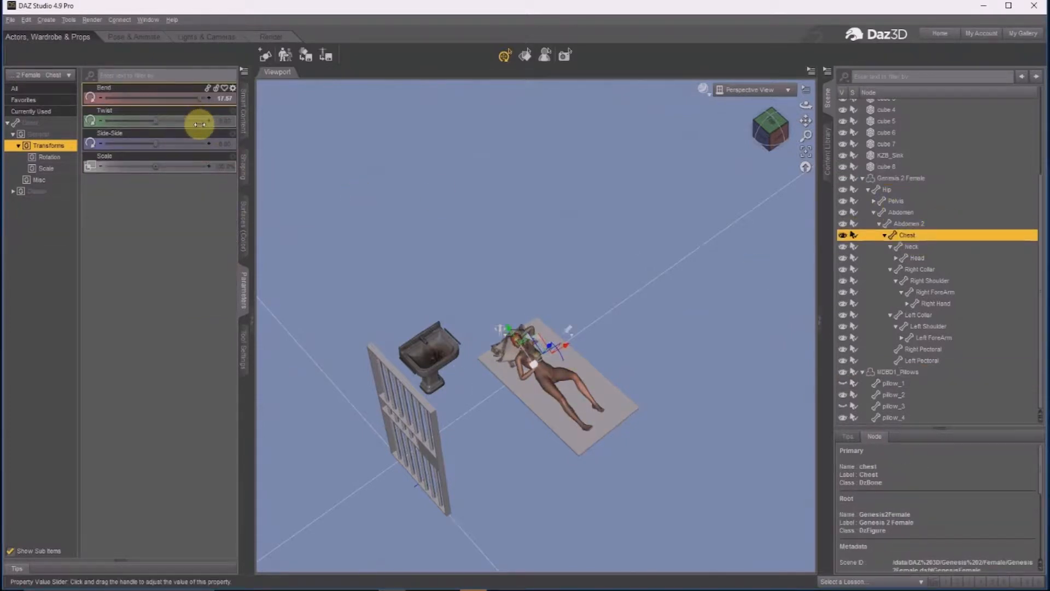
pyautogui.moveTo(759, 118); pyautogui.dragTo(485, 261)
pyautogui.scroll(6, 566, 411)
pyautogui.scroll(5, 561, 409)
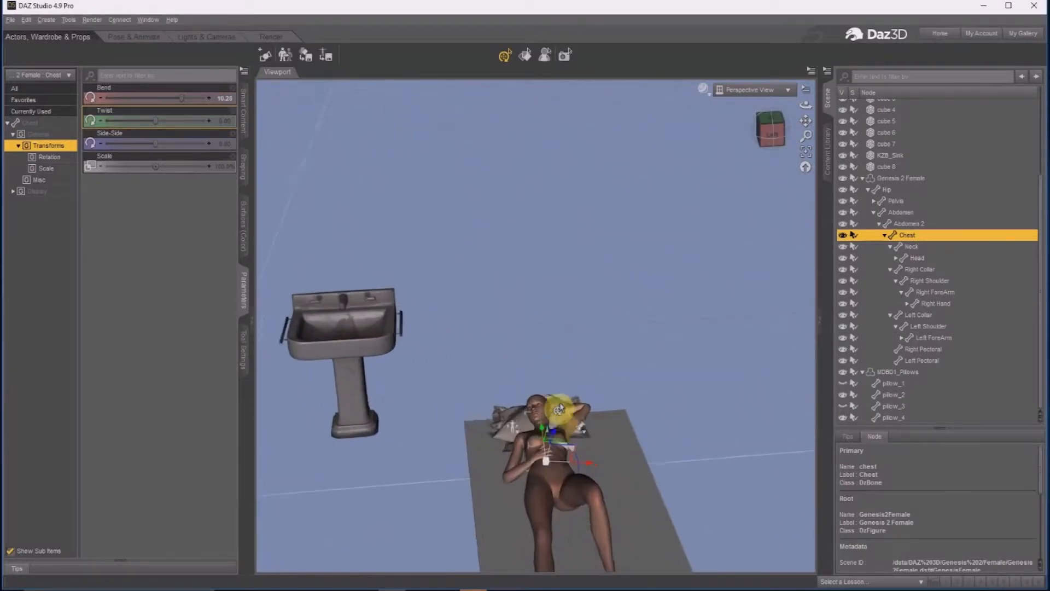
# Step: Undo the accidental X Scale change on the pillow set and mirror it with an X Scale of -100%
pyautogui.moveTo(806, 120); pyautogui.dragTo(519, 273)
pyautogui.moveTo(772, 133); pyautogui.dragTo(519, 283)
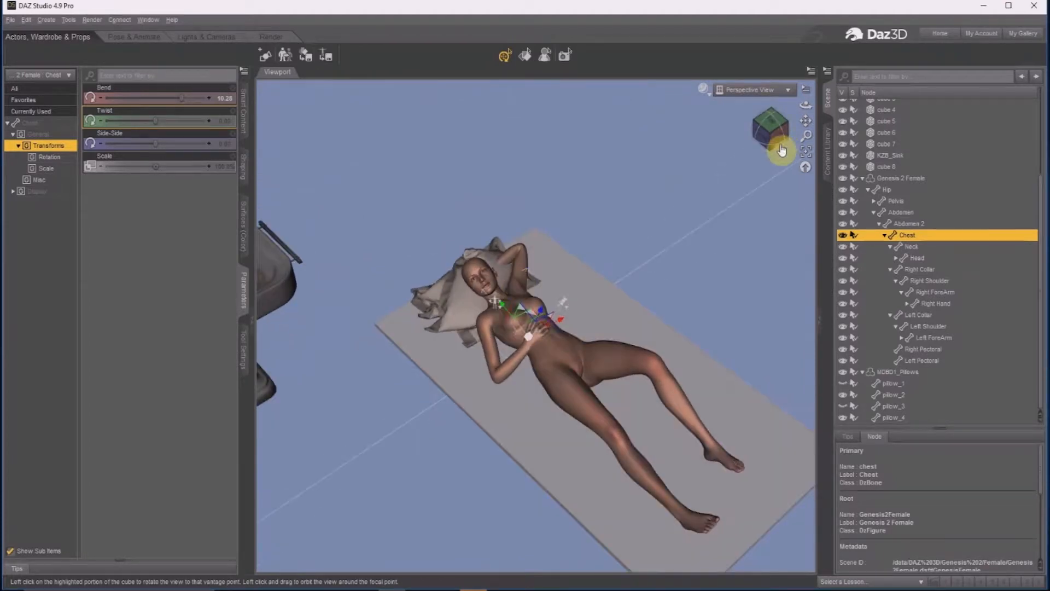
pyautogui.click(903, 373)
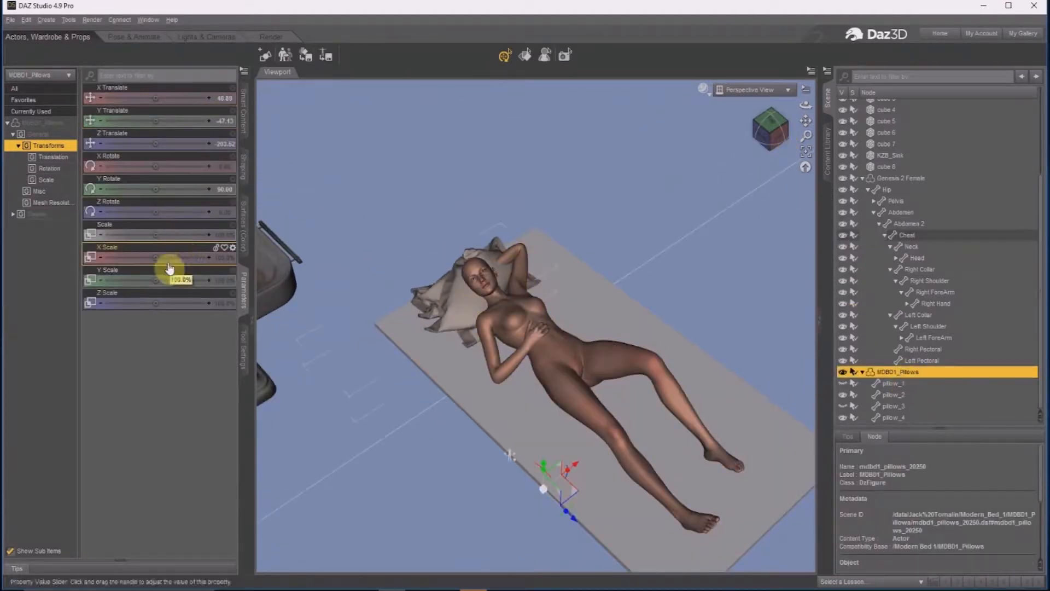
pyautogui.click(29, 23)
pyautogui.click(37, 33)
pyautogui.click(222, 259)
pyautogui.write('-10')
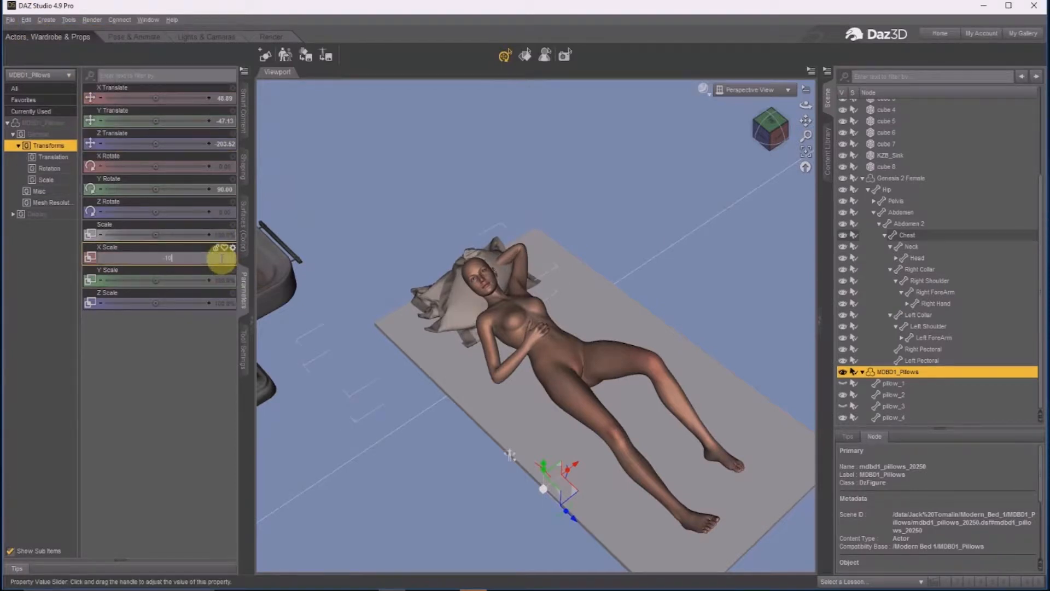
pyautogui.write('0')
pyautogui.press('Return')
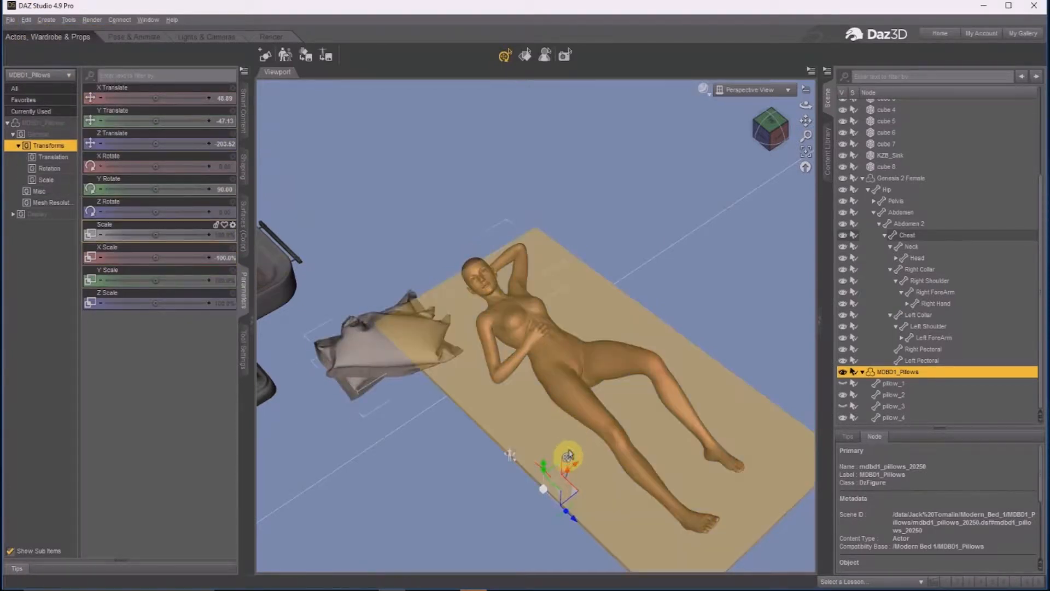
# Step: Move the mirrored pillows back beneath the figure's head at Z about -267 and lower them toward the slab
pyautogui.moveTo(573, 457); pyautogui.dragTo(631, 444)
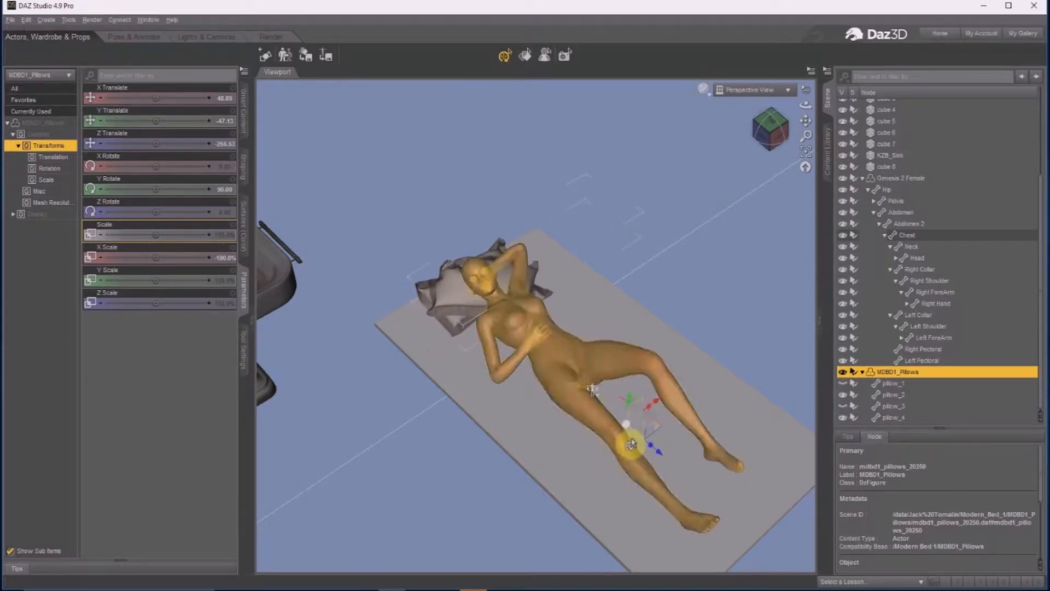
pyautogui.moveTo(629, 403); pyautogui.dragTo(634, 408)
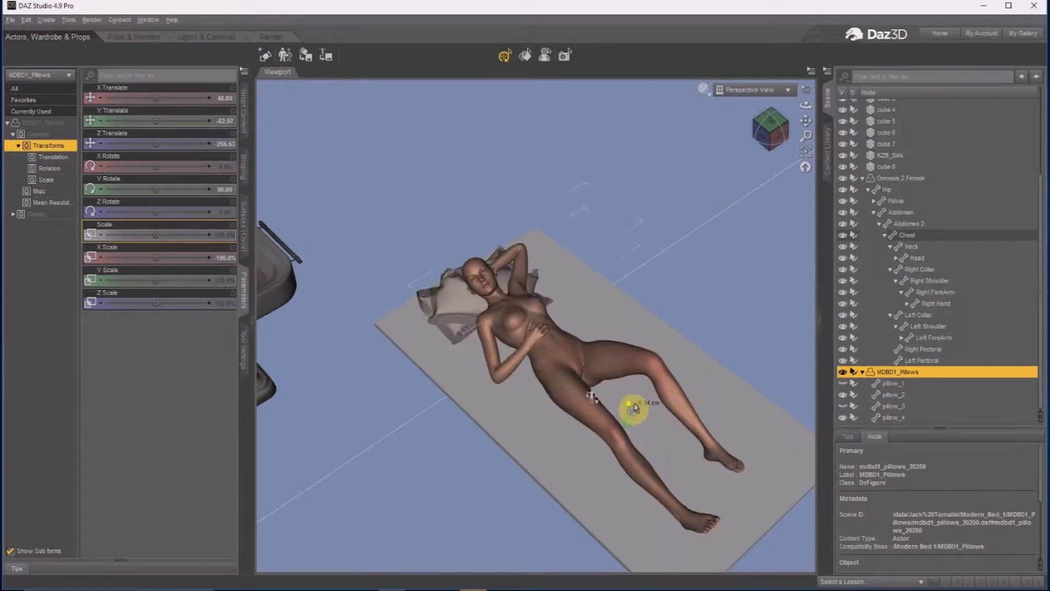
# Step: Shrink the slab beneath the figure to an X Scale of about 130% and a Z Scale of about 55%
pyautogui.moveTo(779, 130); pyautogui.dragTo(517, 285)
pyautogui.click(641, 263)
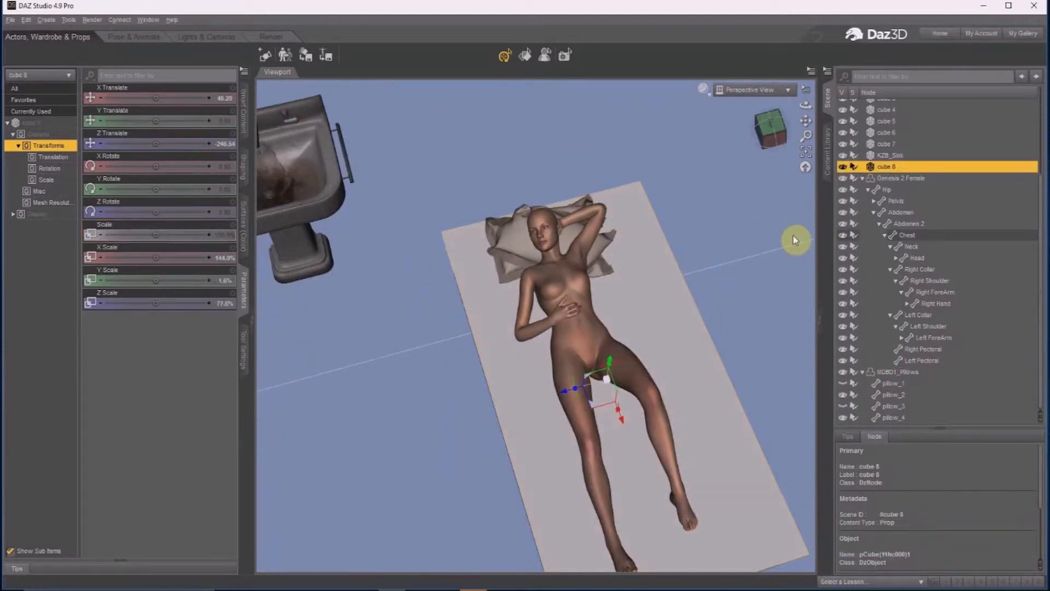
pyautogui.moveTo(157, 303); pyautogui.dragTo(136, 303)
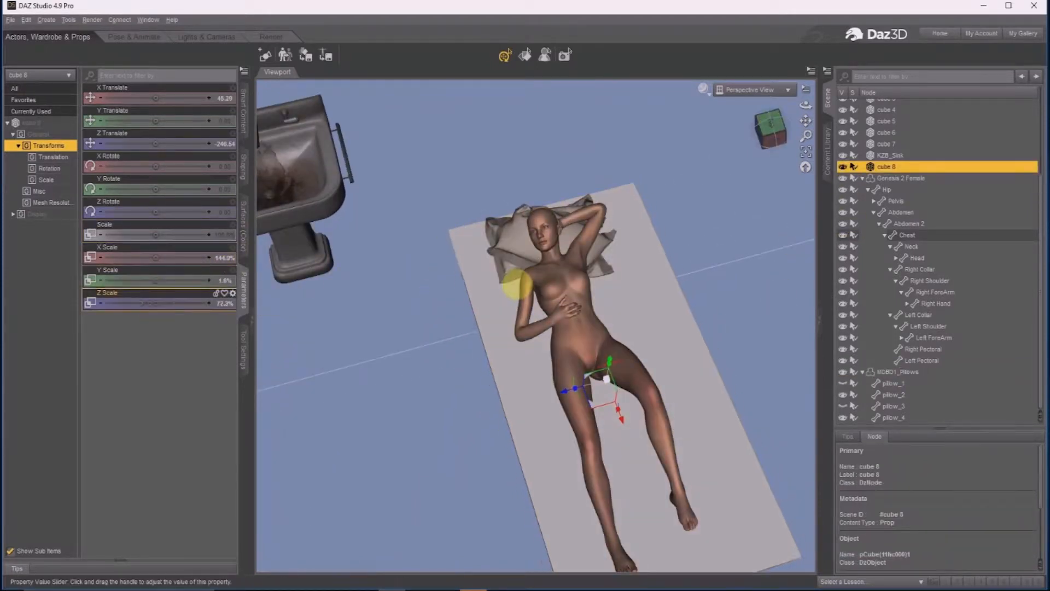
pyautogui.moveTo(806, 120); pyautogui.dragTo(520, 303)
pyautogui.moveTo(172, 257); pyautogui.dragTo(154, 259)
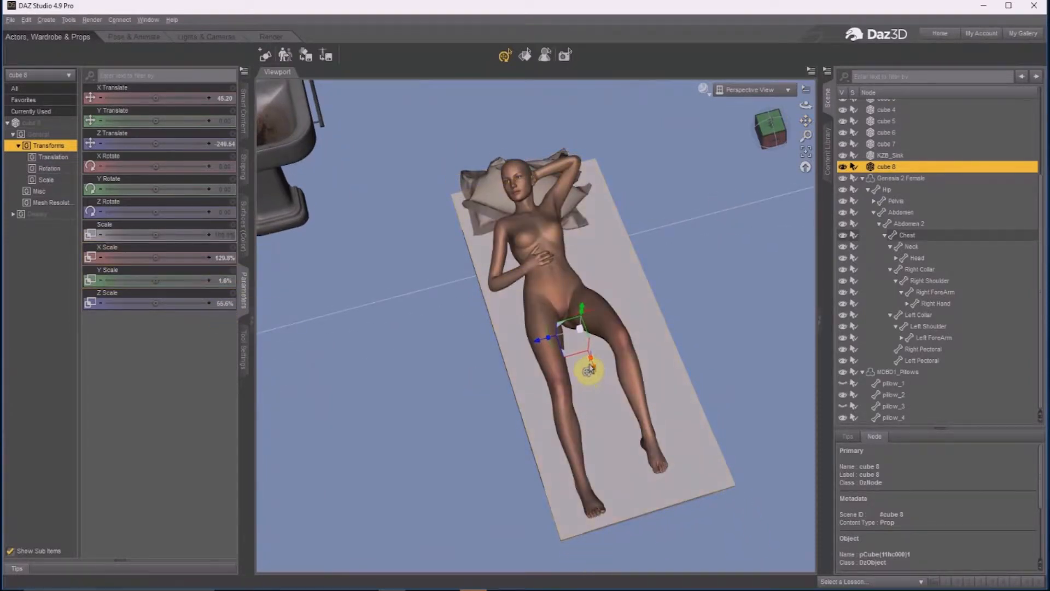
# Step: Reposition the slab evenly under the figure and pillows, at X about 41.7 and Z about -236
pyautogui.moveTo(768, 133); pyautogui.dragTo(517, 283)
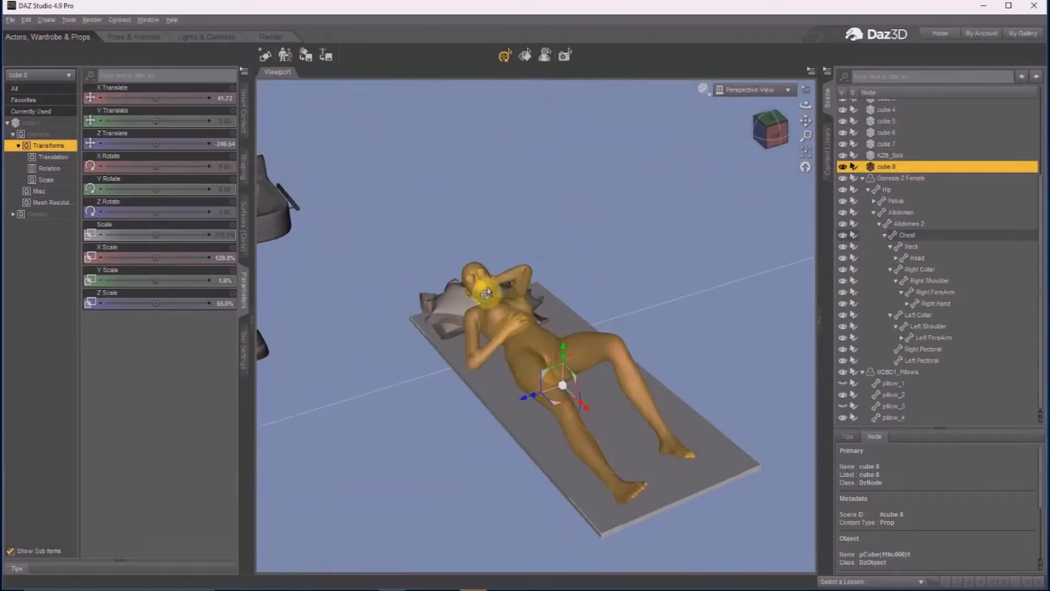
pyautogui.moveTo(765, 163); pyautogui.dragTo(535, 345)
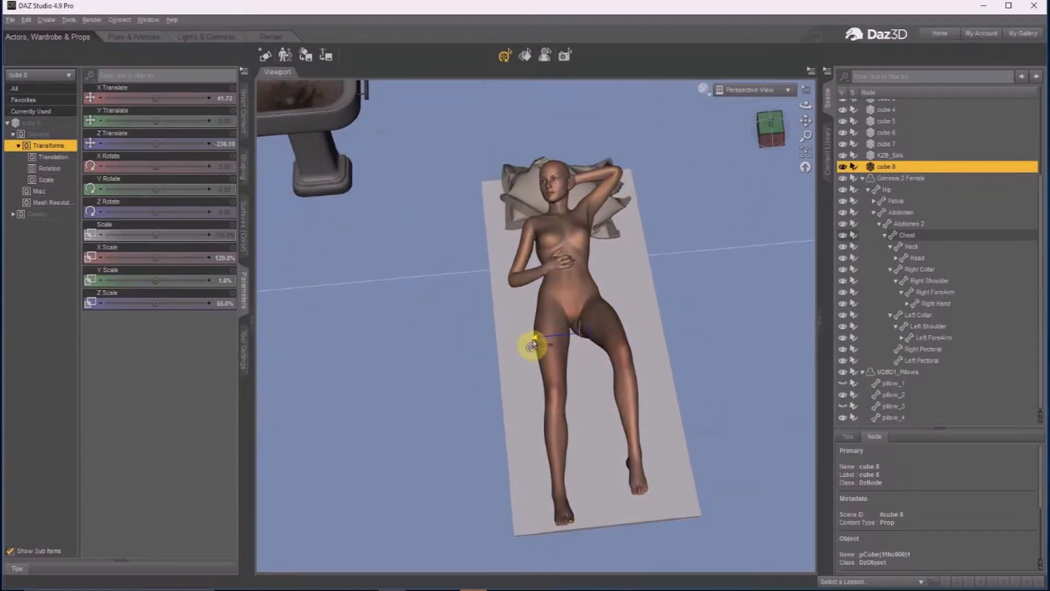
pyautogui.moveTo(777, 125); pyautogui.dragTo(520, 283)
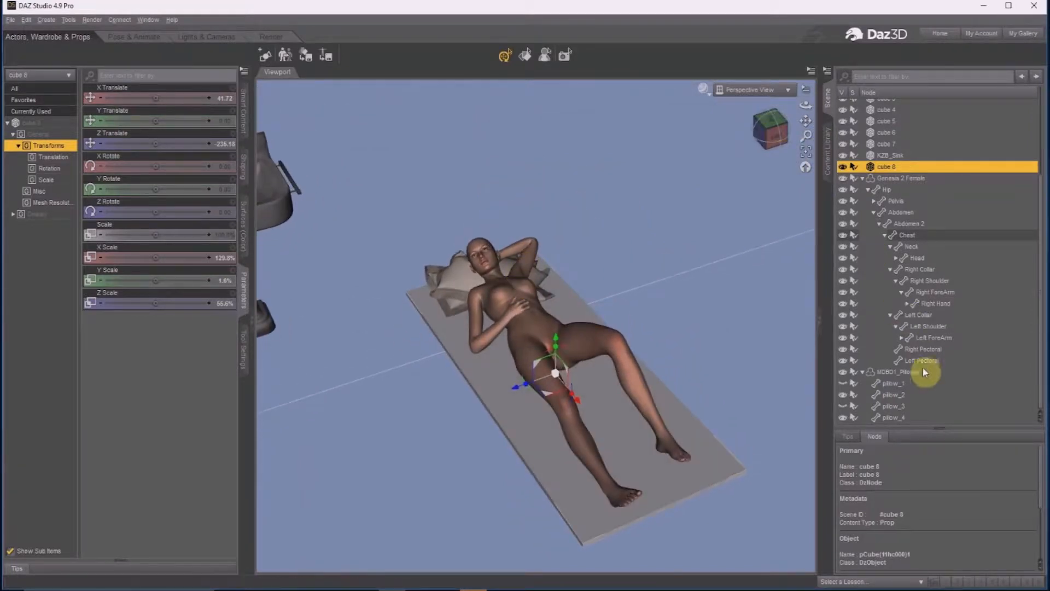
# Step: Put cube 3 through cube 7 into the Bars group and rename the group Door
pyautogui.click(863, 372)
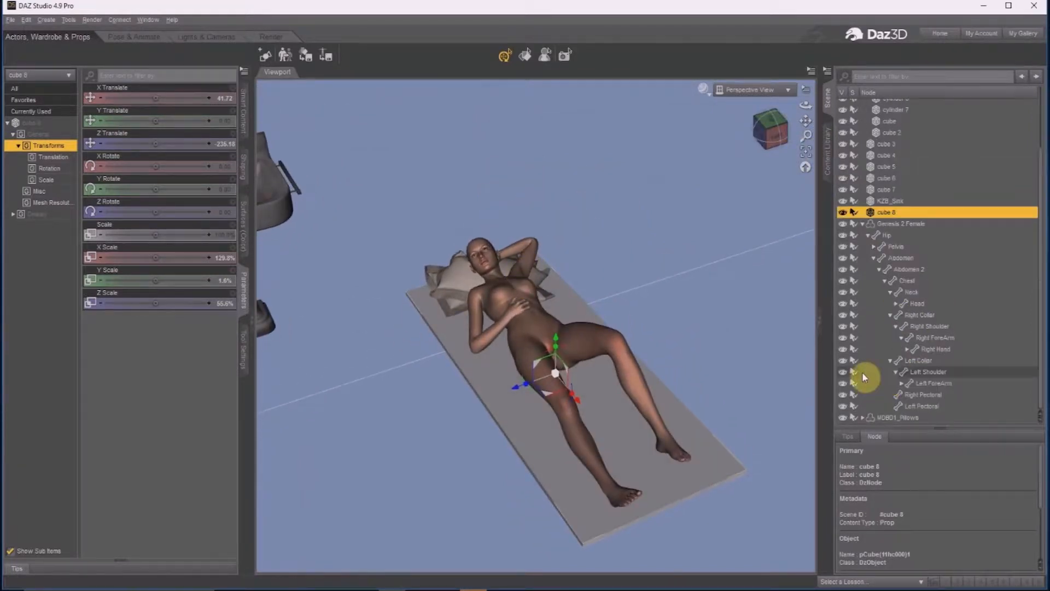
pyautogui.click(862, 224)
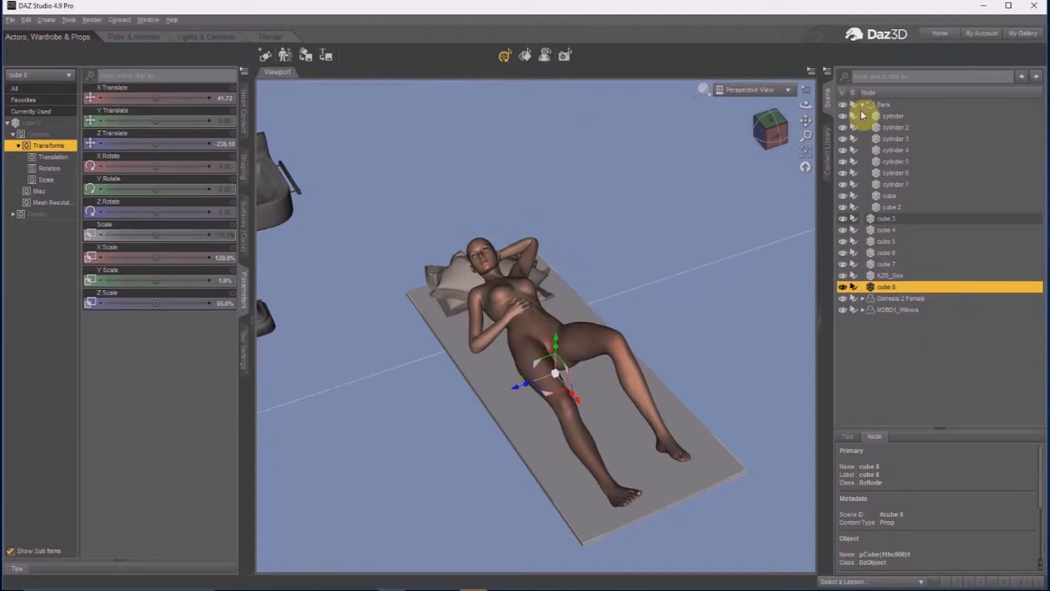
pyautogui.click(901, 264)
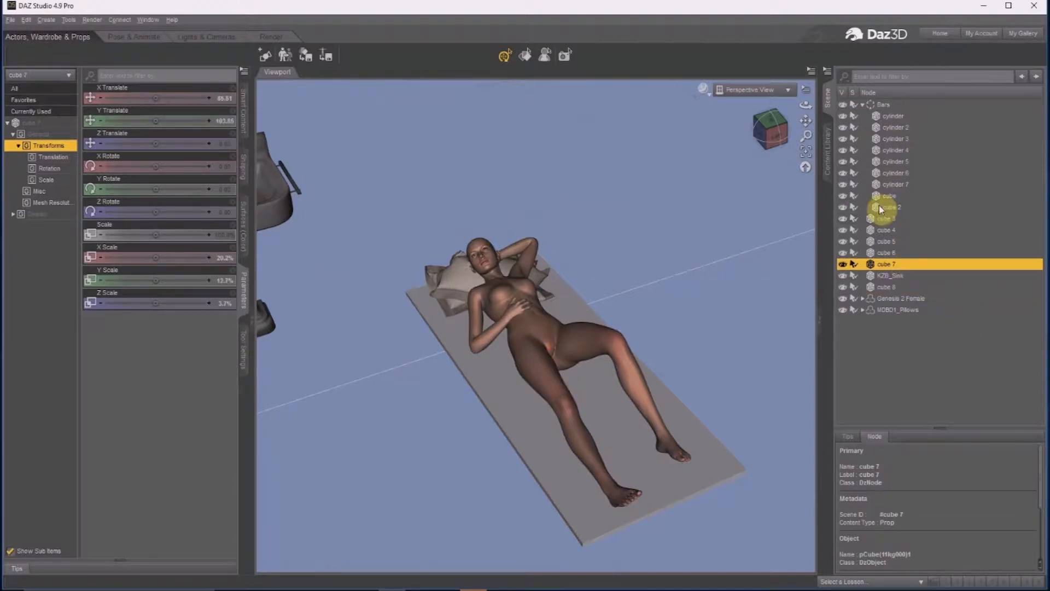
pyautogui.keyDown('shift'); pyautogui.click(888, 221); pyautogui.keyUp('shift')
pyautogui.moveTo(889, 221); pyautogui.dragTo(892, 104)
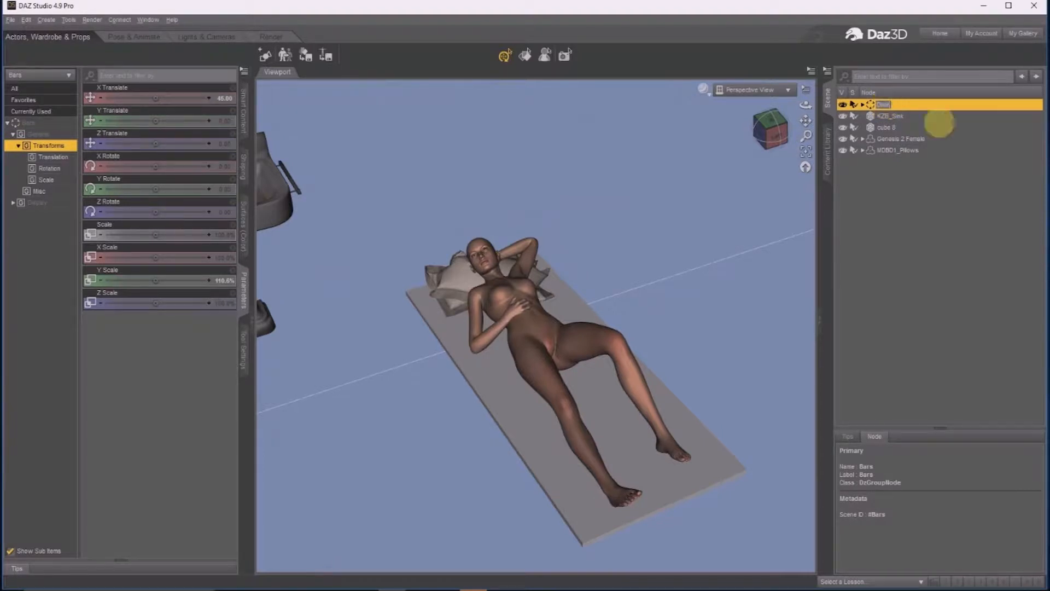
pyautogui.click(941, 162)
# Step: Group the slab, the female figure and the pillows as Bed and raise the group to Y about 37
pyautogui.click(891, 130)
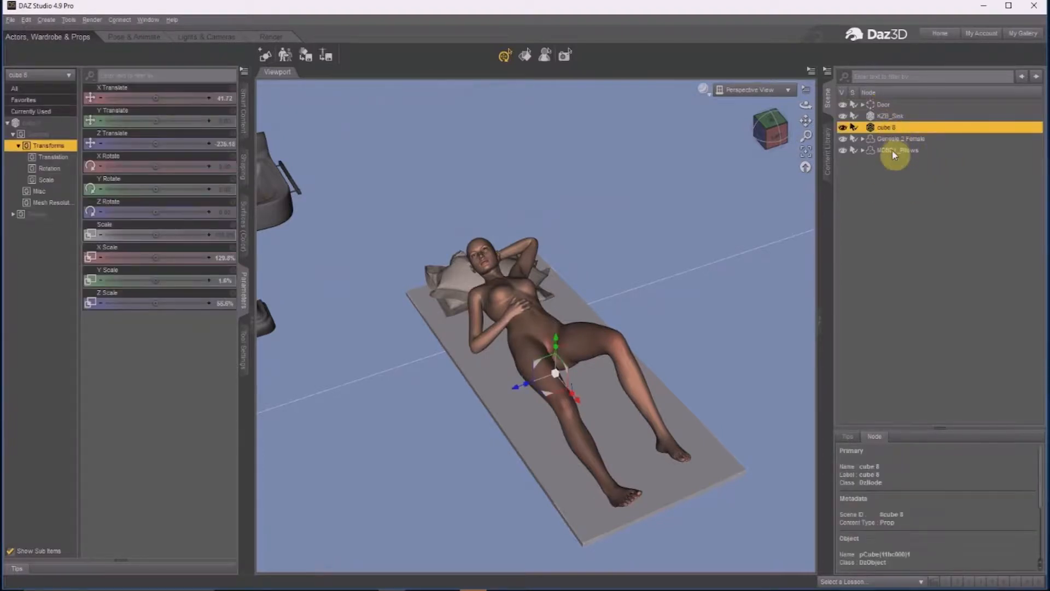
pyautogui.keyDown('shift'); pyautogui.click(891, 151); pyautogui.keyUp('shift')
pyautogui.click(46, 20)
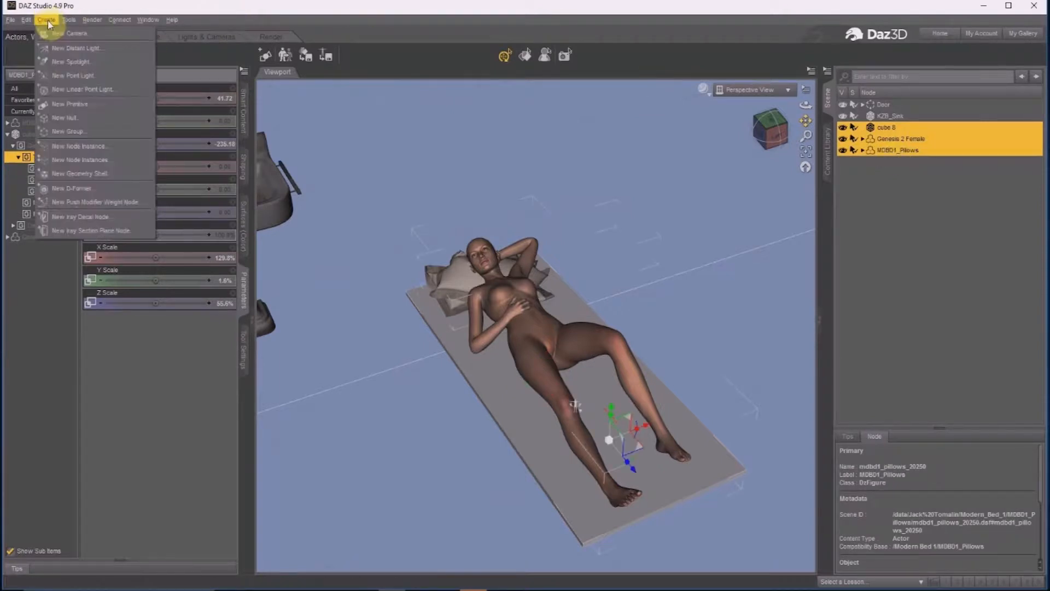
pyautogui.click(85, 106)
pyautogui.click(554, 369)
pyautogui.click(46, 19)
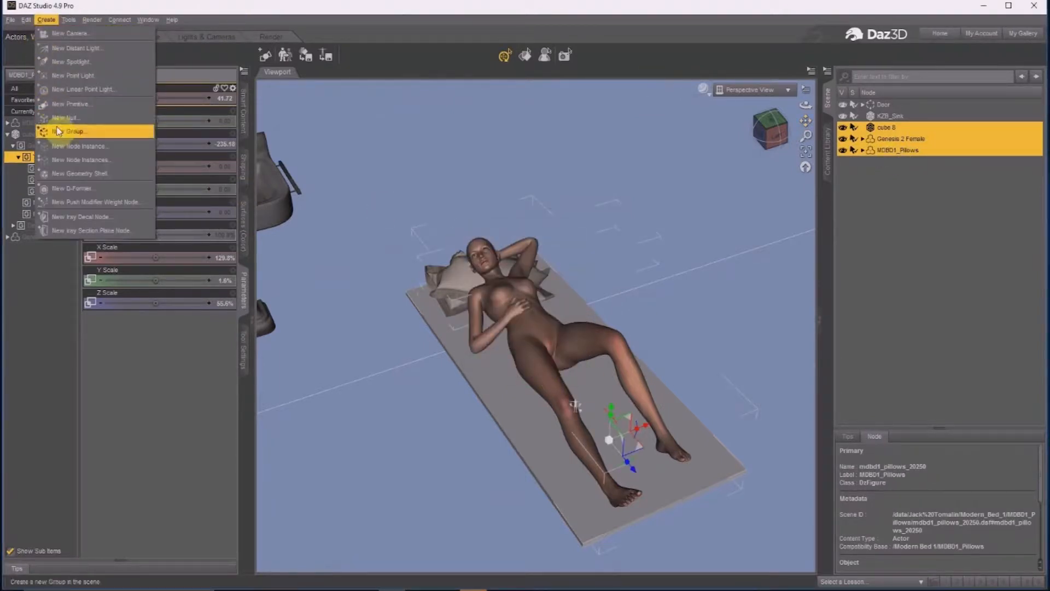
pyautogui.click(82, 129)
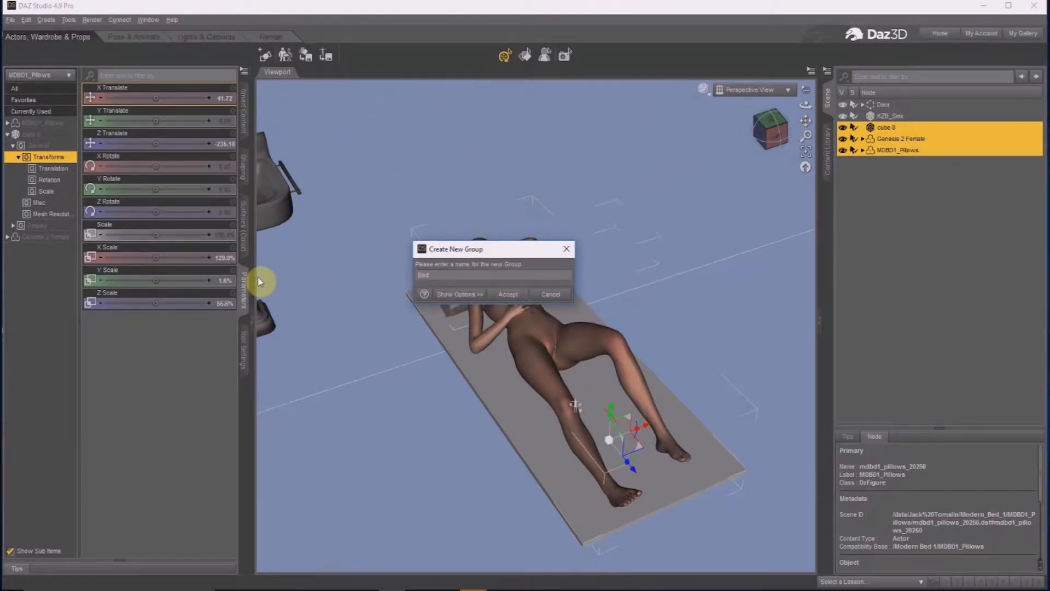
pyautogui.write('Bed')
pyautogui.press('Return')
pyautogui.moveTo(605, 328); pyautogui.dragTo(612, 279)
pyautogui.moveTo(773, 141)
pyautogui.mouseDown()
pyautogui.moveTo(517, 285)
pyautogui.moveTo(759, 141)
pyautogui.mouseUp()
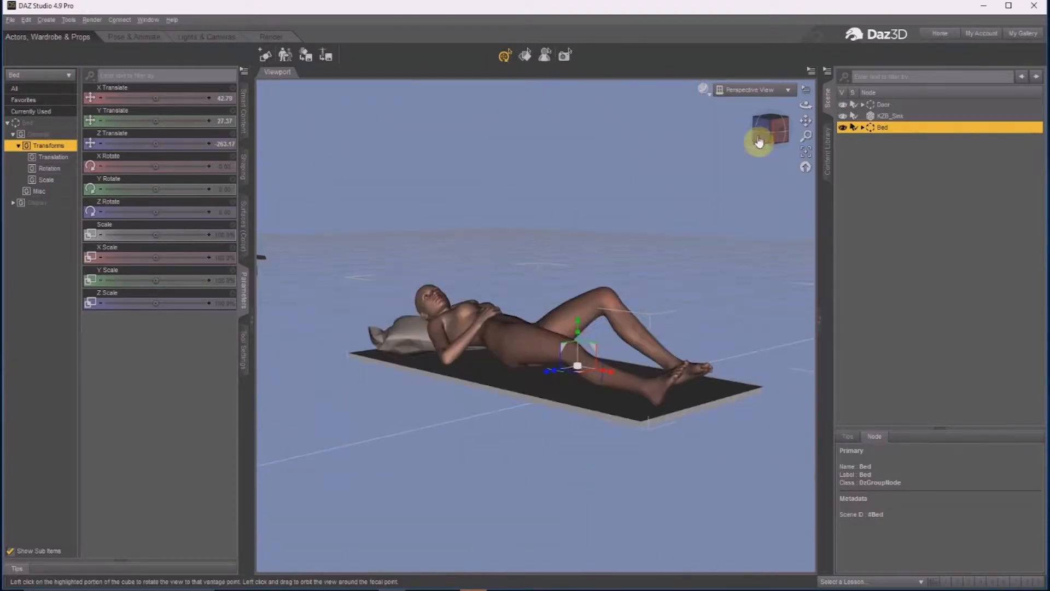
pyautogui.click(46, 20)
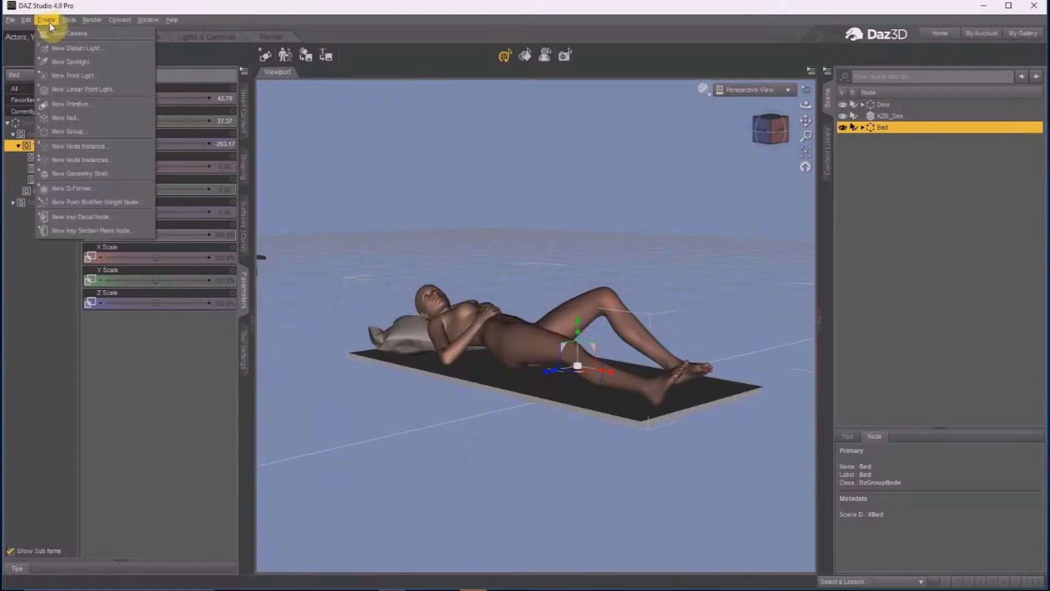
pyautogui.click(70, 104)
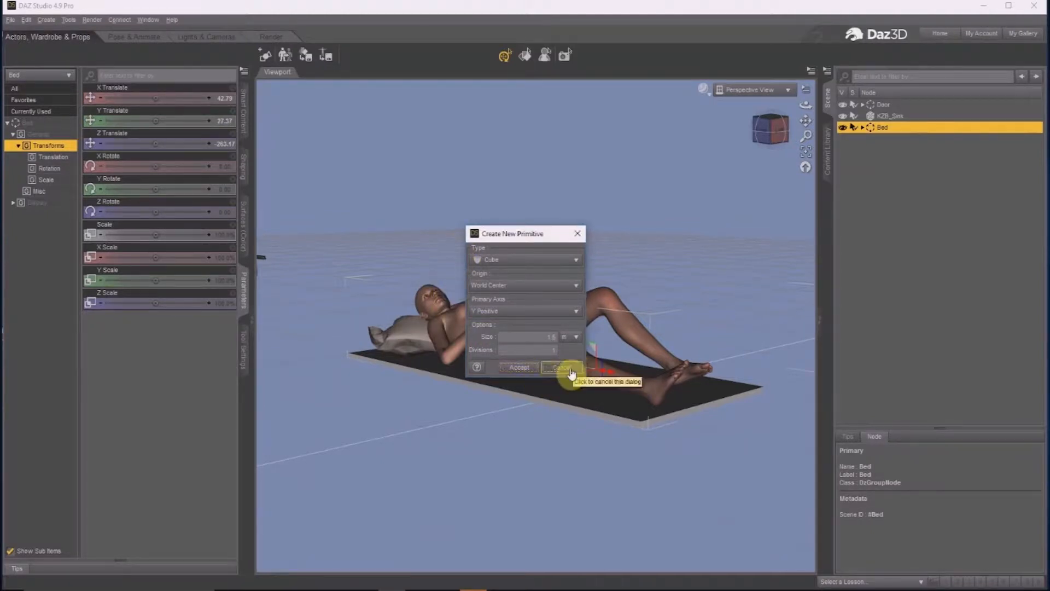
pyautogui.click(532, 368)
pyautogui.click(46, 20)
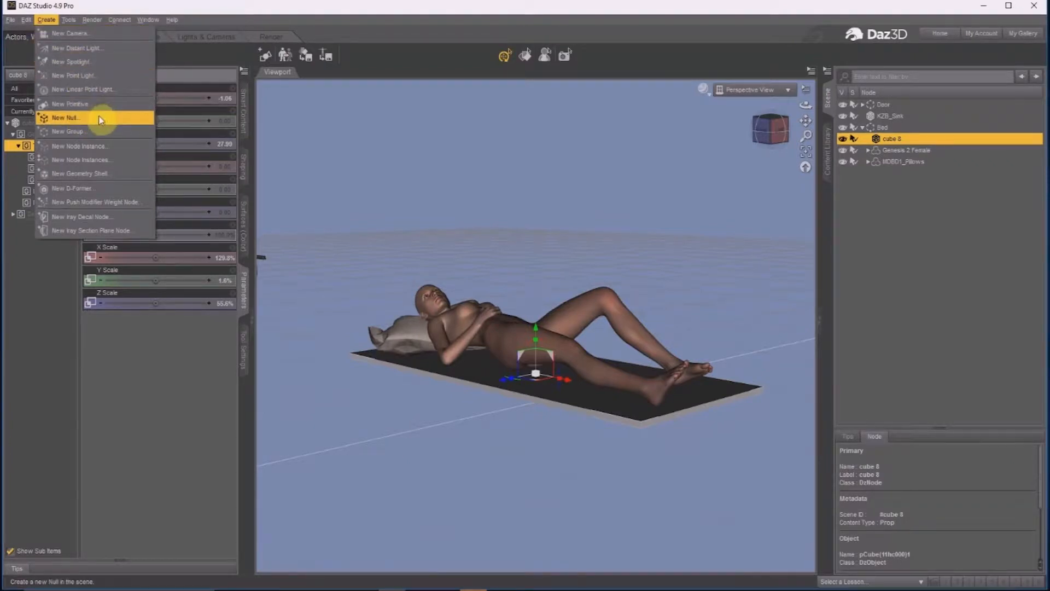
# Step: Save a scene subset named Single Bed Base containing only the Bed group's slab, without the door, sink, figure and pillows
pyautogui.click(13, 19)
pyautogui.click(13, 20)
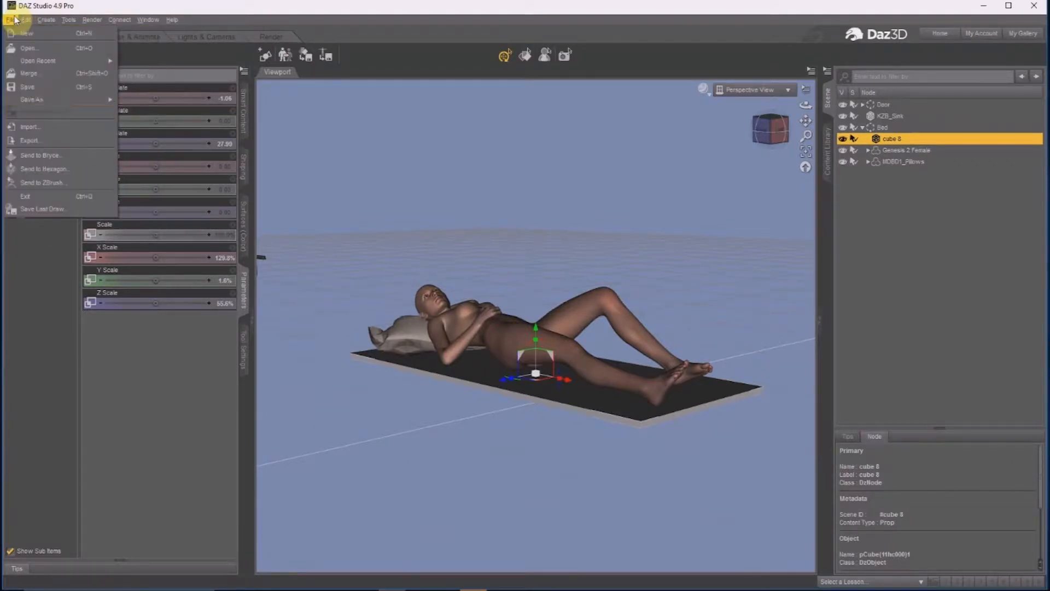
pyautogui.moveTo(71, 100)
pyautogui.click(134, 115)
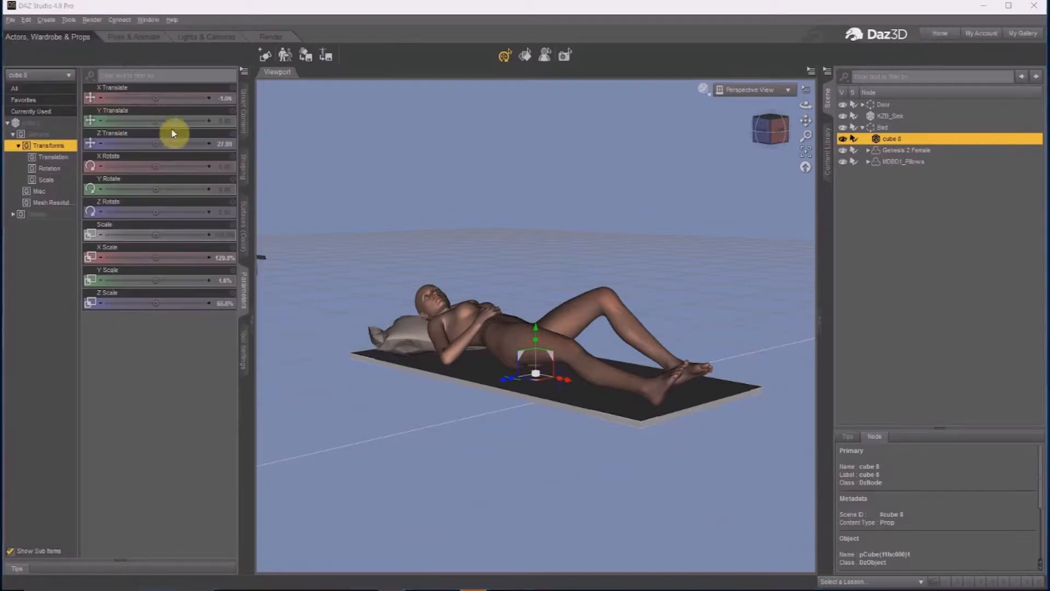
pyautogui.write('Single Bed Base')
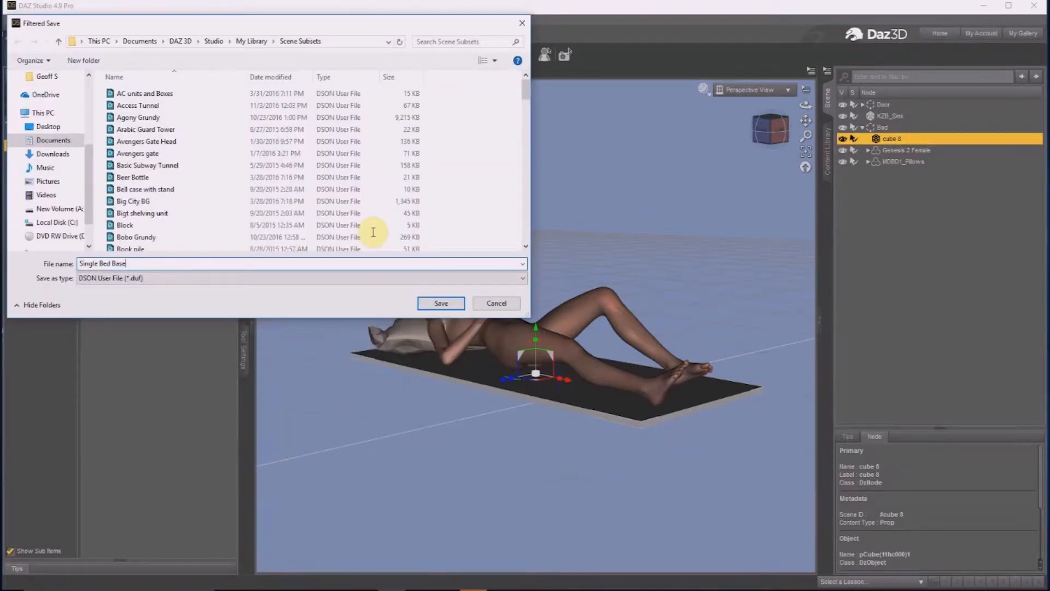
pyautogui.click(452, 304)
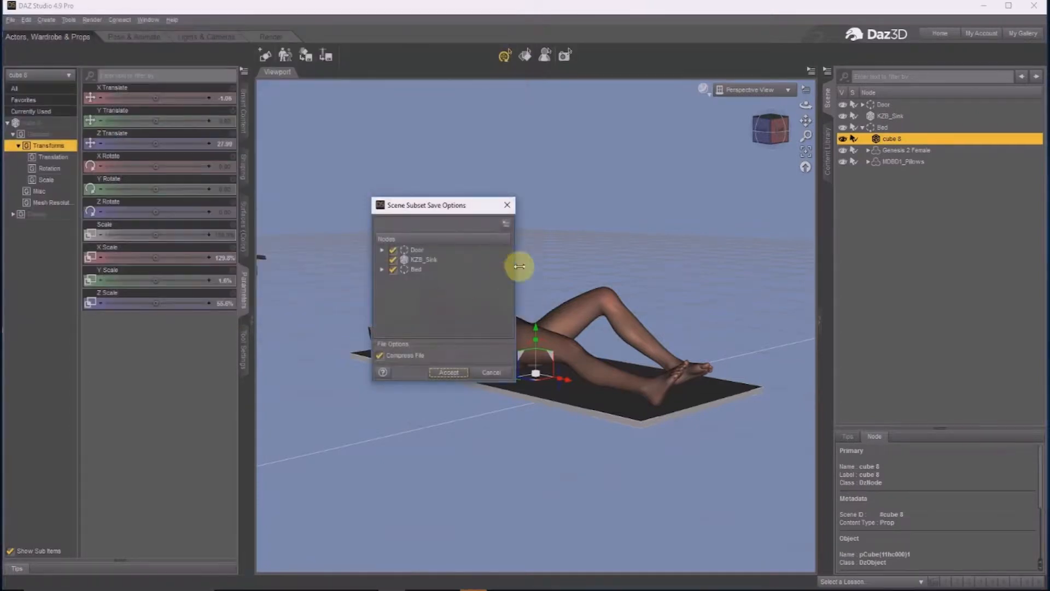
pyautogui.click(393, 260)
pyautogui.click(403, 288)
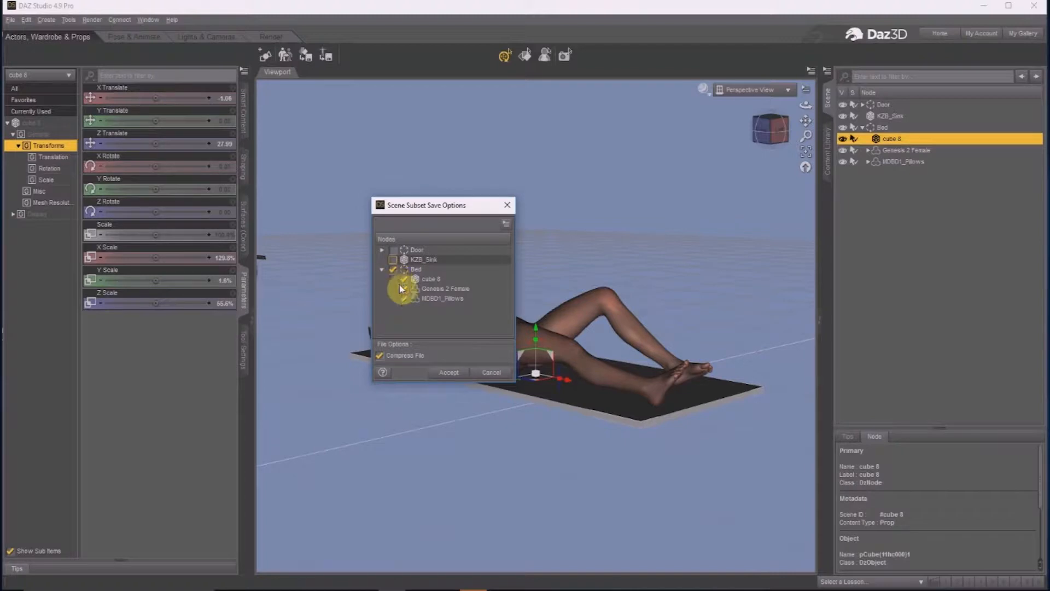
pyautogui.click(454, 375)
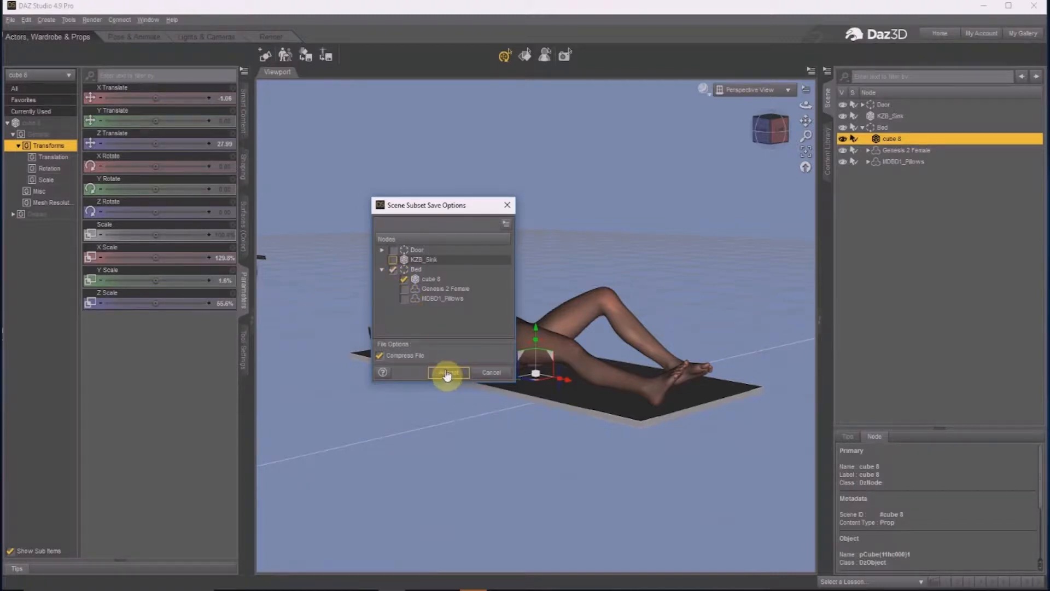
# Step: Find Single Bed Base among the Scene Subsets in My Library and load it into the scene
pyautogui.click(828, 161)
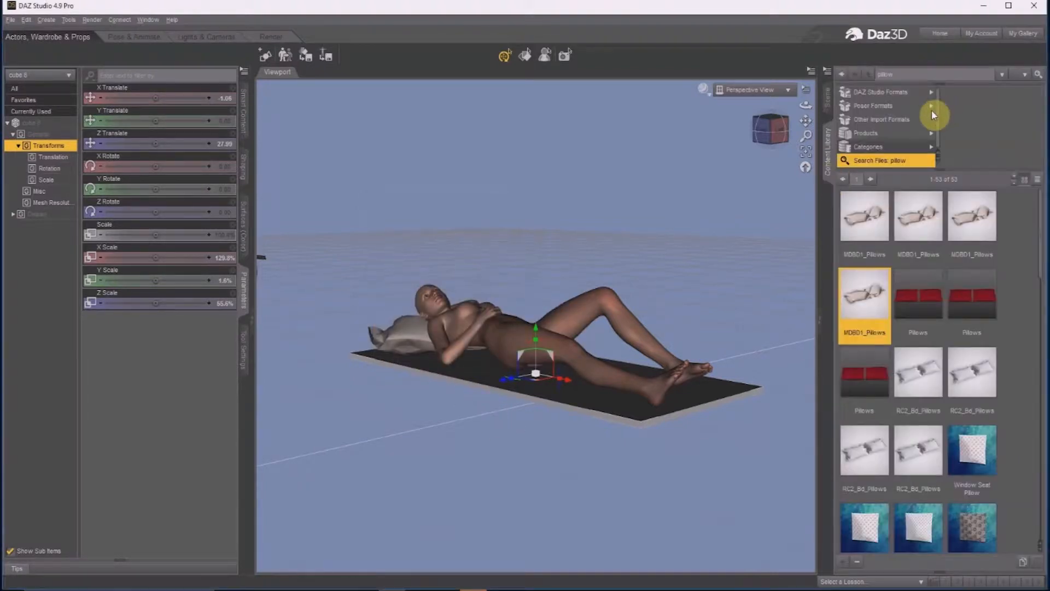
pyautogui.click(900, 97)
pyautogui.click(983, 123)
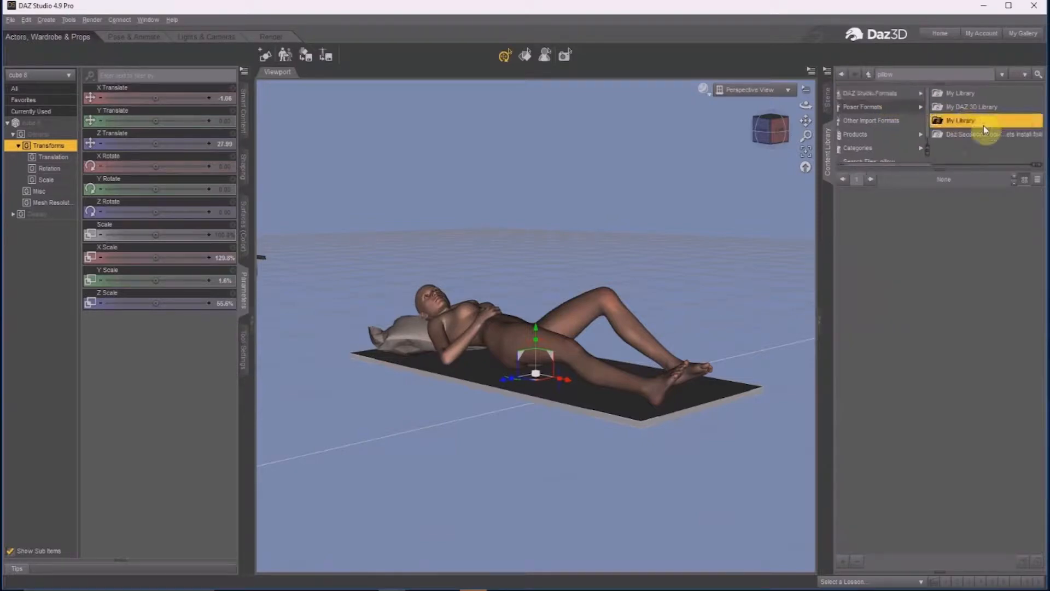
pyautogui.click(902, 95)
pyautogui.click(1011, 108)
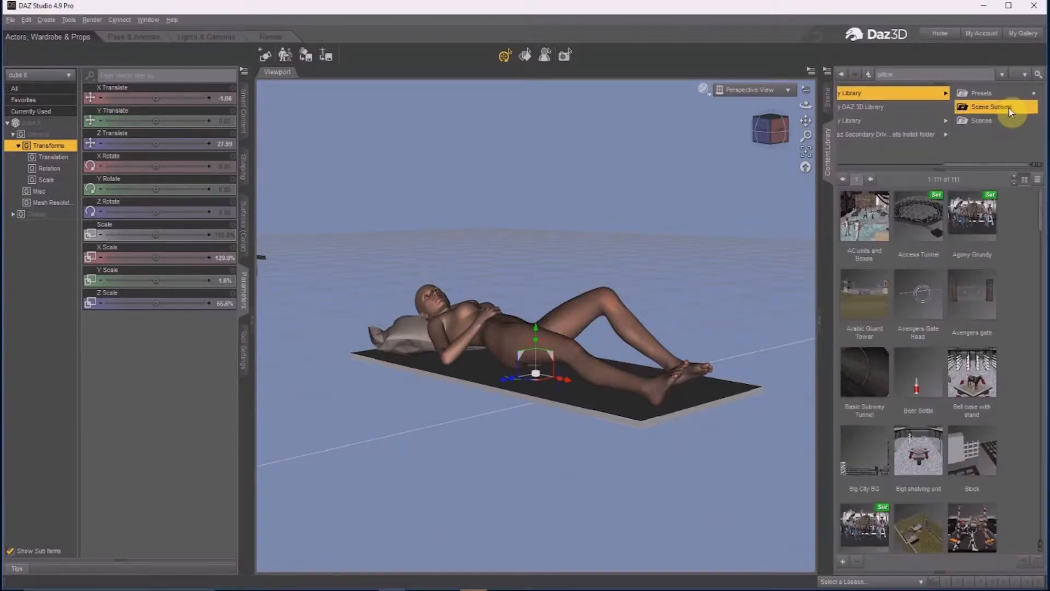
pyautogui.scroll(-10, 1019, 360)
pyautogui.scroll(3, 1018, 362)
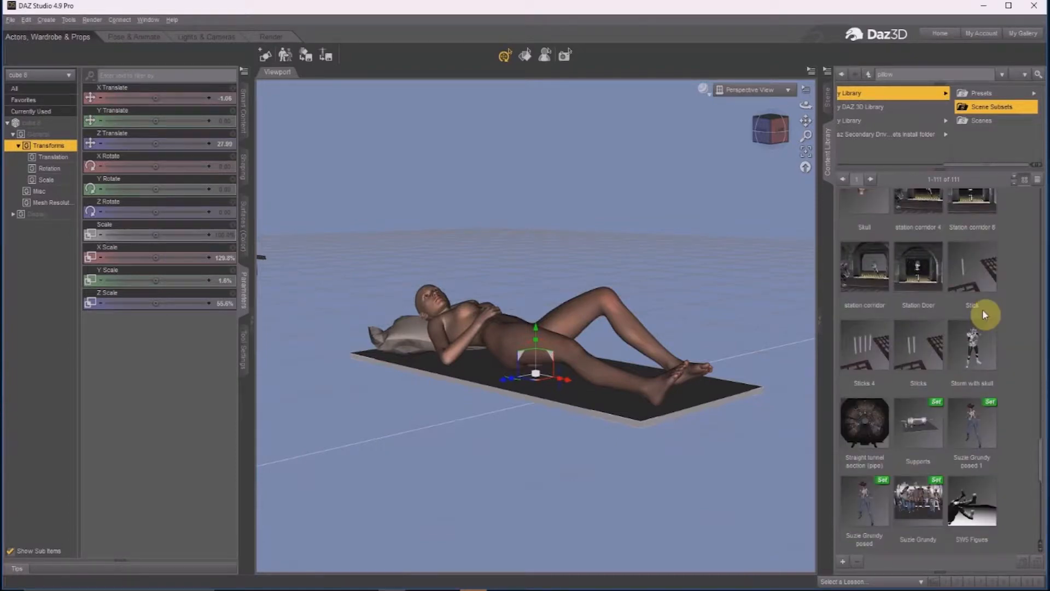
pyautogui.scroll(5, 933, 273)
pyautogui.scroll(2, 933, 277)
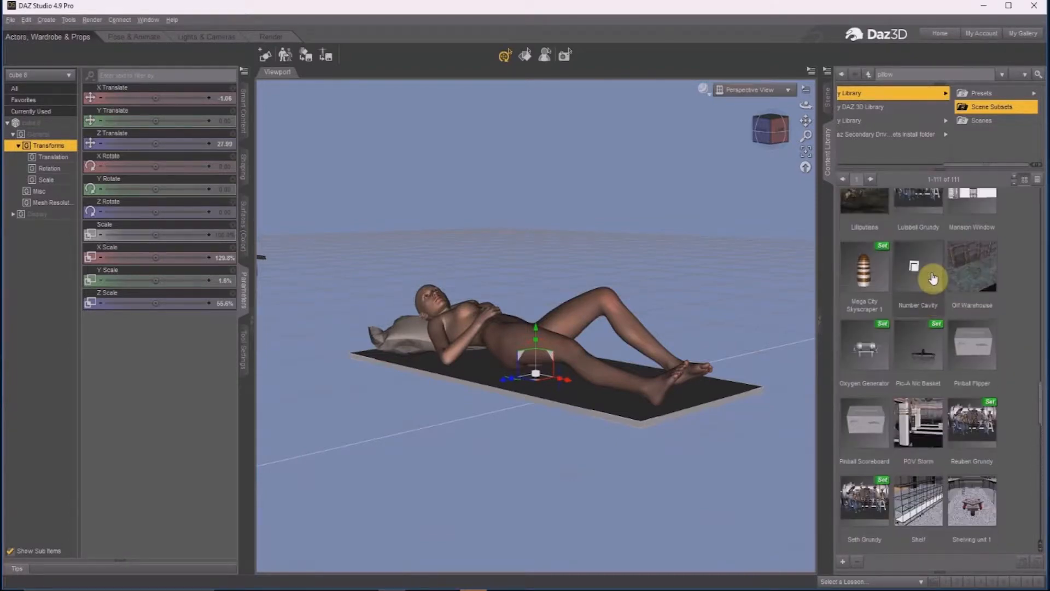
pyautogui.moveTo(933, 278)
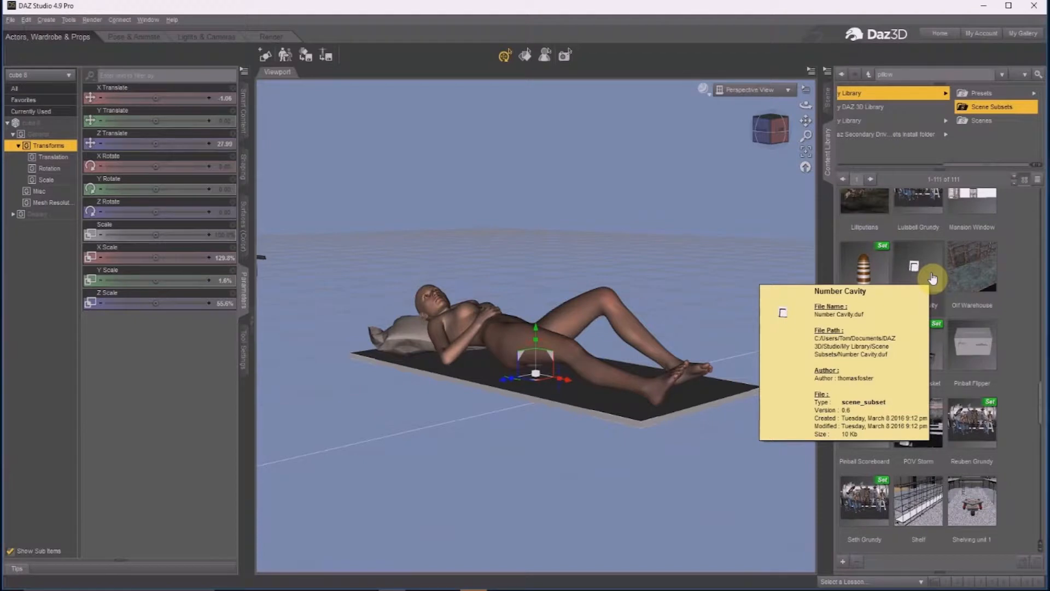
pyautogui.scroll(-3, 932, 278)
pyautogui.click(919, 344)
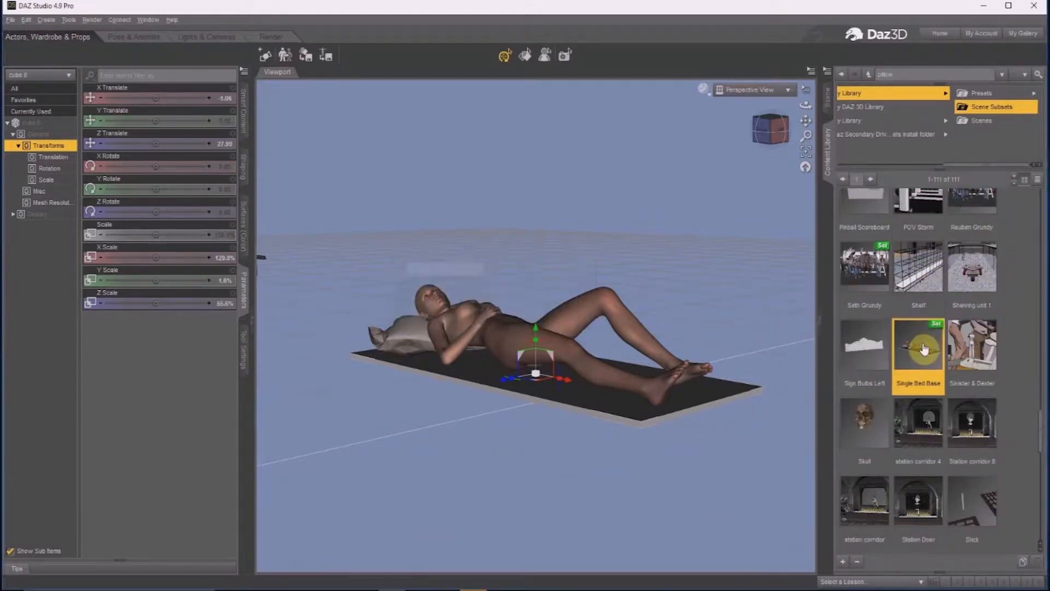
# Step: Lower the loaded bed base to Y about 22.7 and thicken it with a Y Scale of about 481%
pyautogui.click(827, 104)
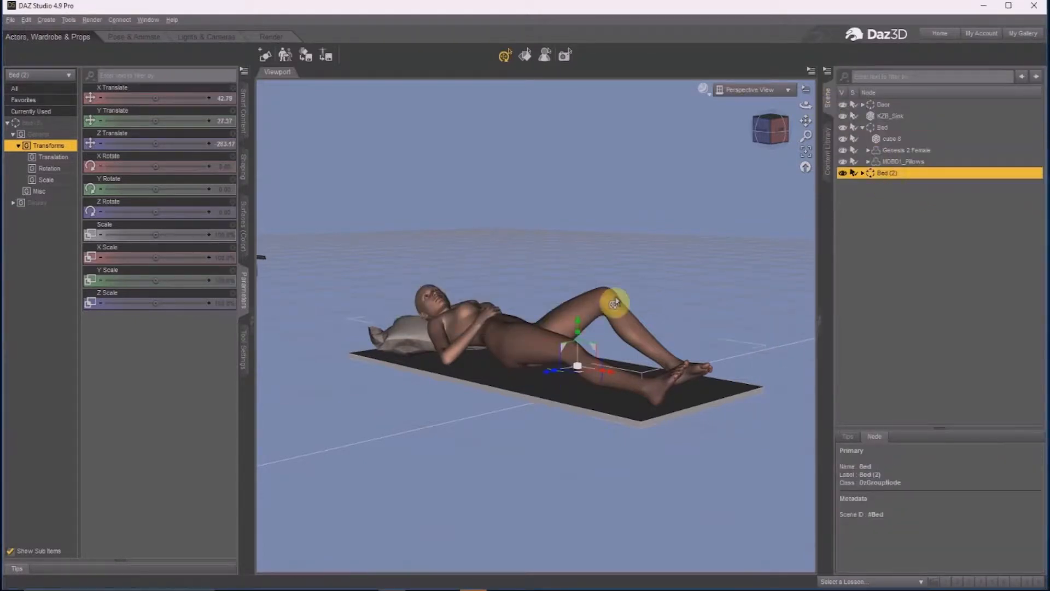
pyautogui.moveTo(574, 328)
pyautogui.mouseDown()
pyautogui.moveTo(569, 352)
pyautogui.moveTo(569, 335)
pyautogui.mouseUp()
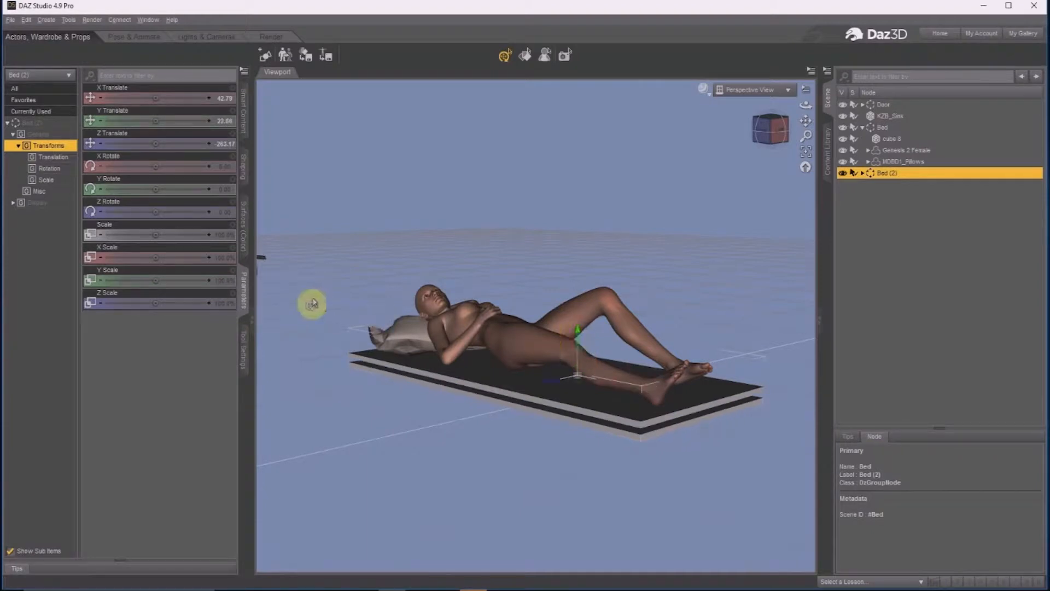
pyautogui.moveTo(152, 285)
pyautogui.mouseDown()
pyautogui.moveTo(518, 281)
pyautogui.moveTo(153, 278)
pyautogui.mouseUp()
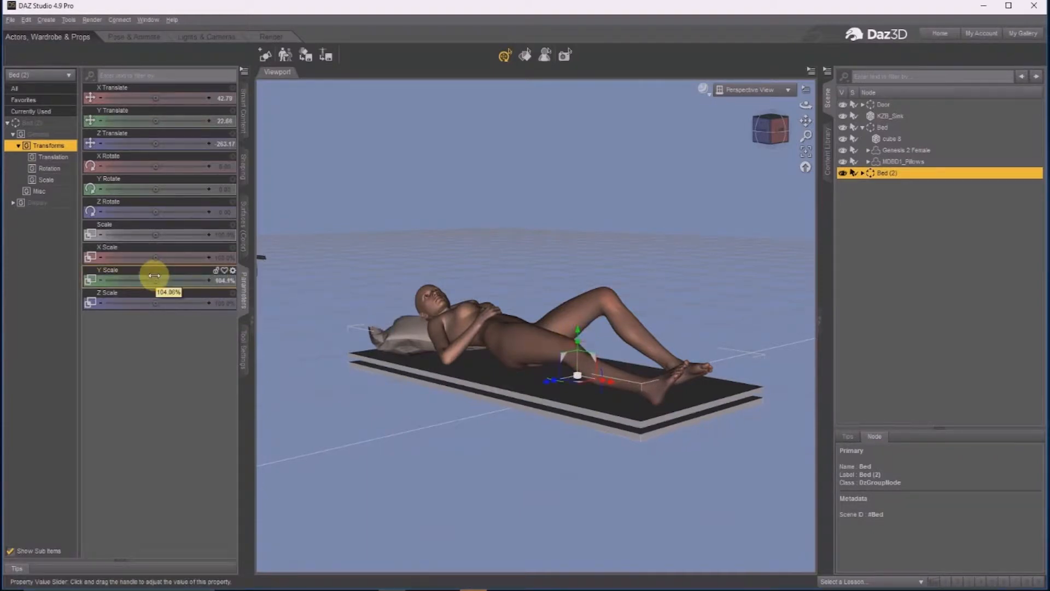
pyautogui.moveTo(155, 281); pyautogui.dragTo(519, 283)
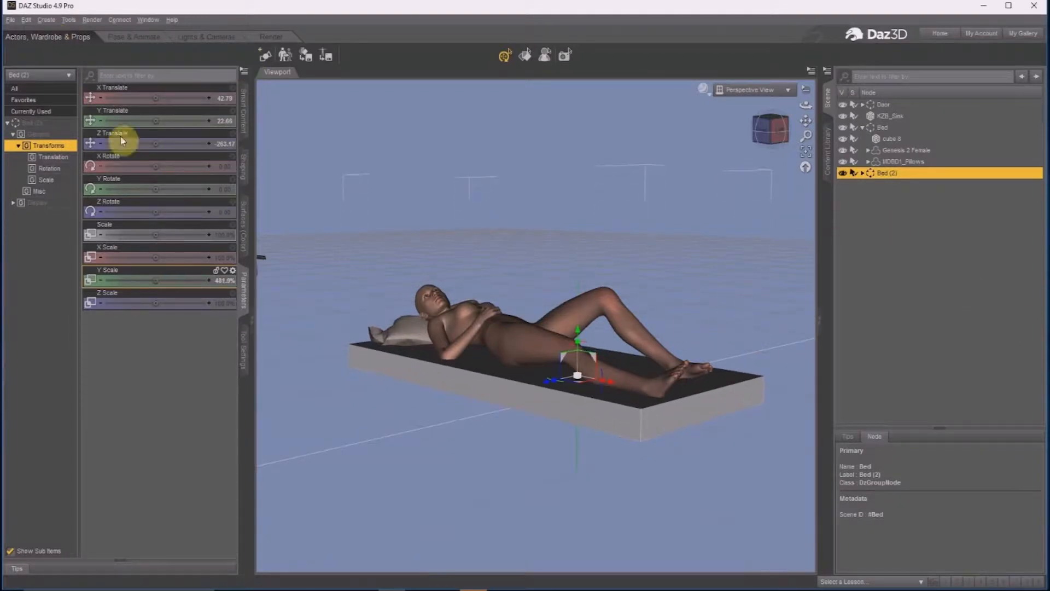
# Step: Undo the recent vertical moves and the Y Scale thickening of the loaded bed base
pyautogui.moveTo(156, 121); pyautogui.dragTo(518, 284)
pyautogui.click(27, 20)
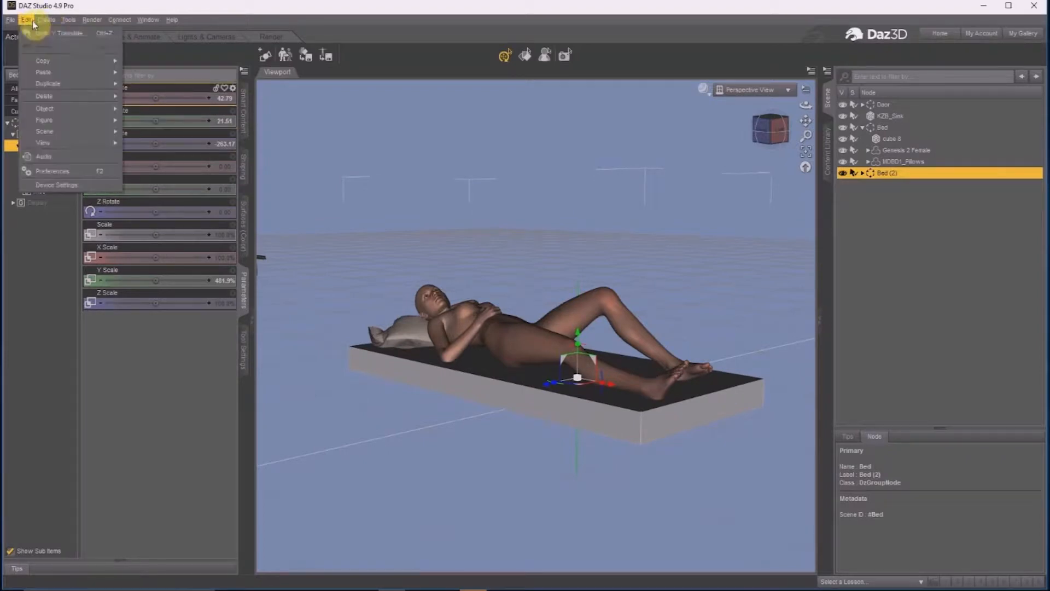
pyautogui.click(37, 33)
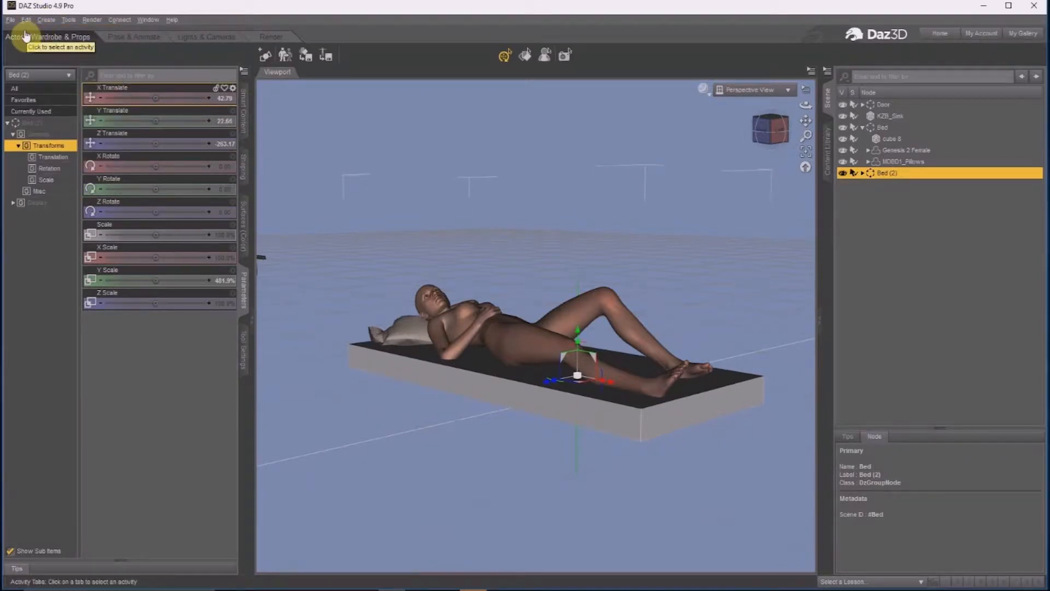
pyautogui.click(26, 20)
pyautogui.click(38, 35)
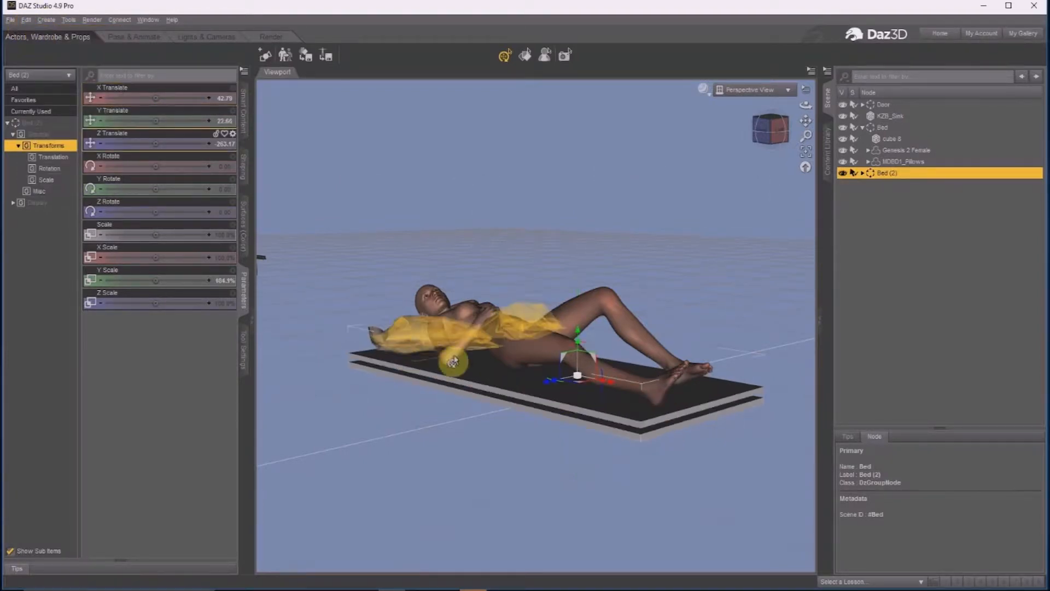
pyautogui.click(563, 421)
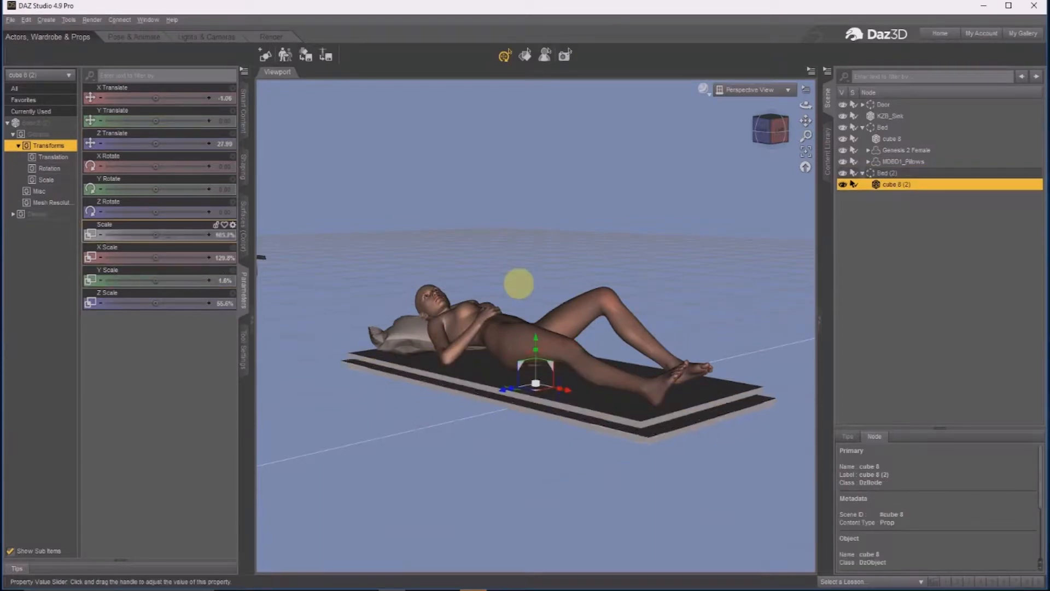
pyautogui.moveTo(519, 283); pyautogui.dragTo(519, 283)
pyautogui.moveTo(779, 136); pyautogui.dragTo(519, 283)
pyautogui.click(27, 19)
pyautogui.click(38, 36)
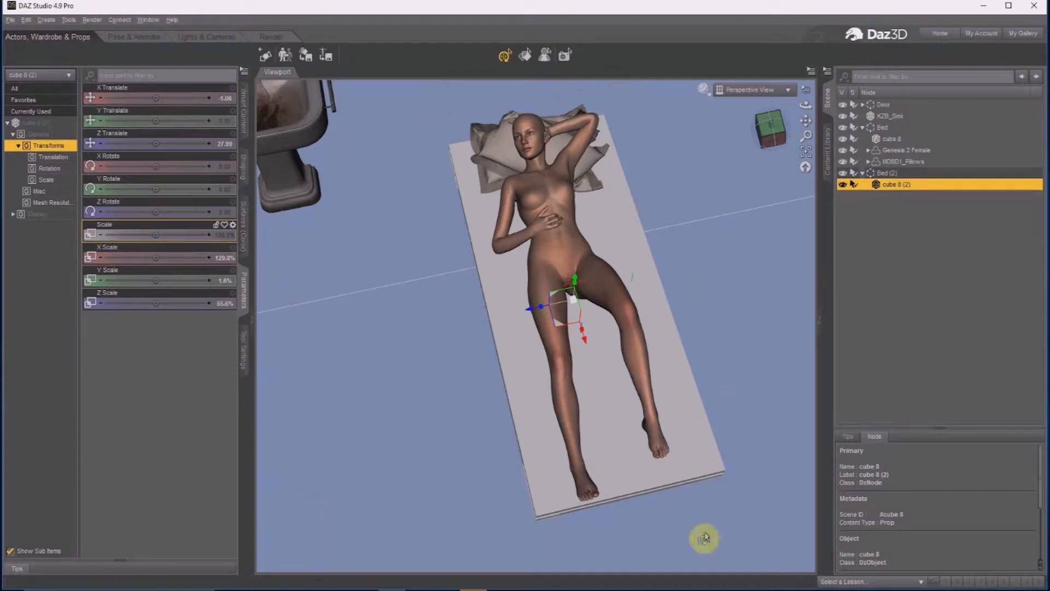
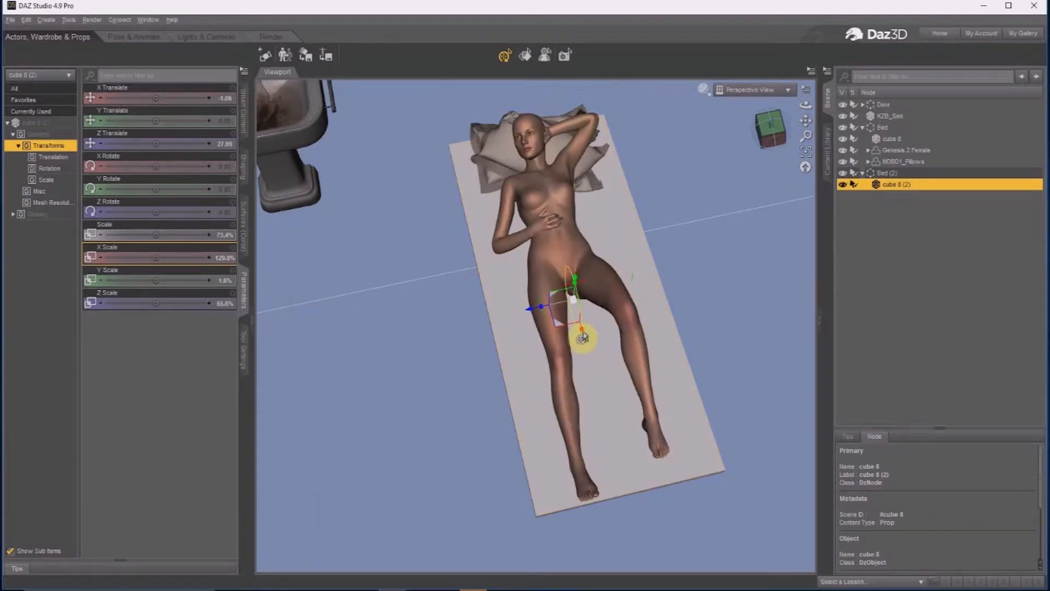
pyautogui.moveTo(585, 343); pyautogui.dragTo(594, 371)
pyautogui.click(26, 20)
pyautogui.click(40, 34)
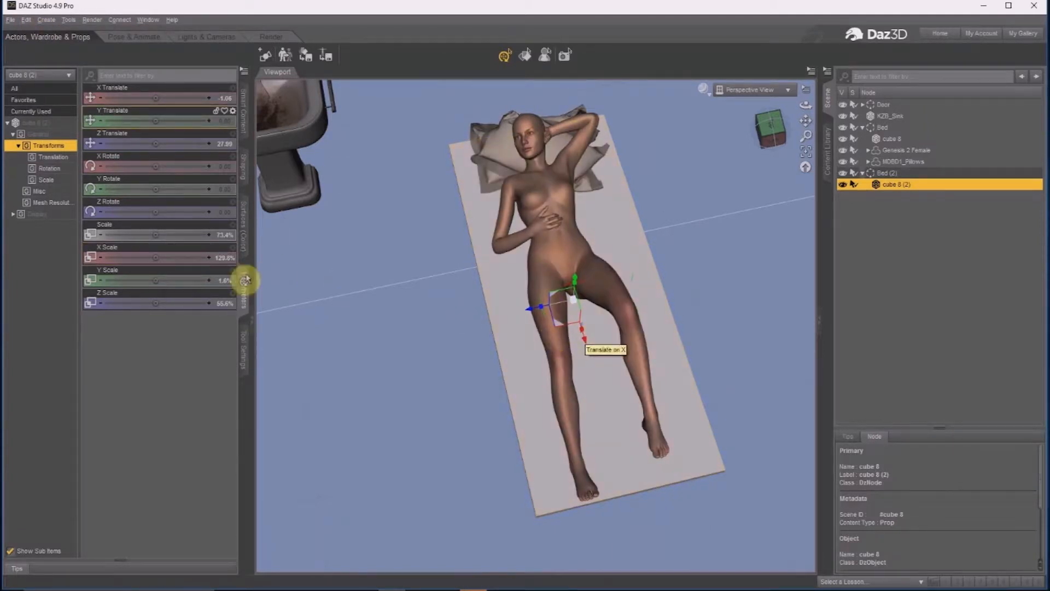
# Step: Enlarge the lower base slab to a Scale of about 107% and thicken the upper slab to a Y Scale of about 7.5%
pyautogui.moveTo(154, 236); pyautogui.dragTo(178, 237)
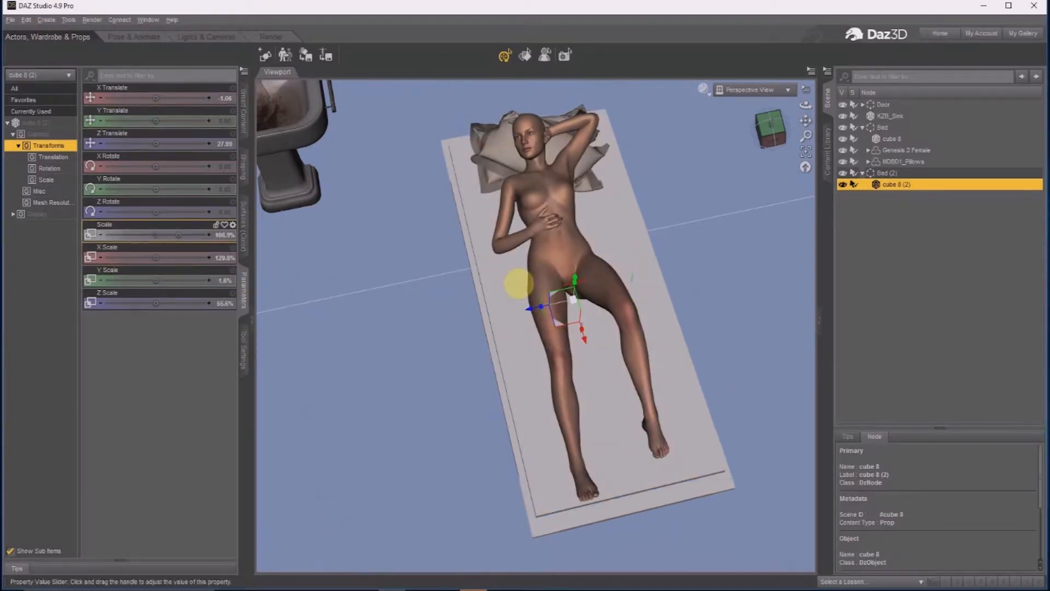
pyautogui.click(590, 399)
pyautogui.moveTo(164, 281); pyautogui.dragTo(160, 280)
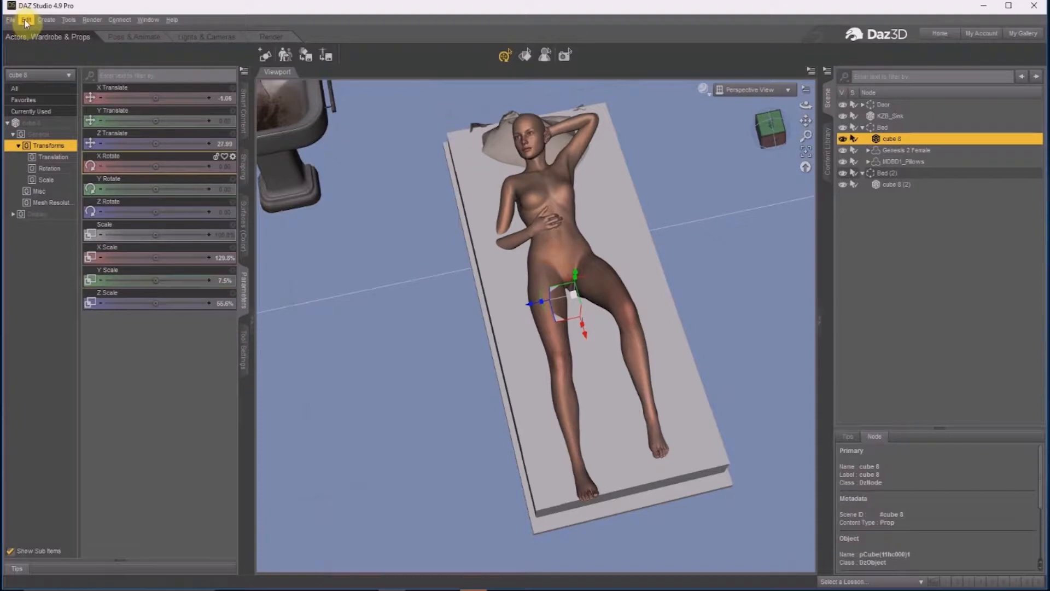
# Step: Lower the thickened upper slab along Y so that its top sits just beneath the figure and pillows
pyautogui.moveTo(785, 147); pyautogui.dragTo(519, 284)
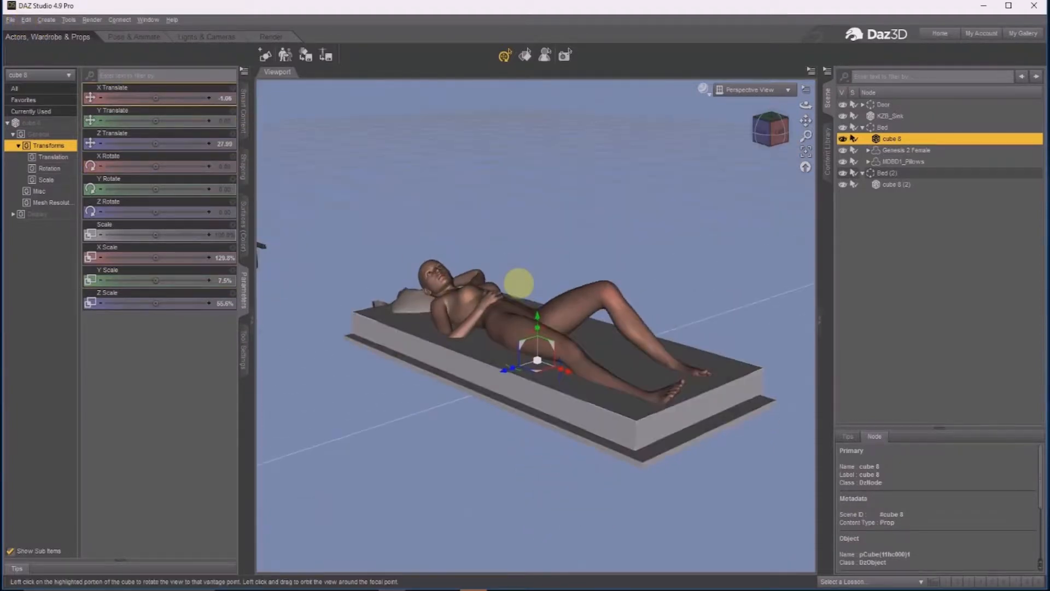
pyautogui.moveTo(537, 323); pyautogui.dragTo(537, 335)
pyautogui.moveTo(768, 133); pyautogui.dragTo(560, 288)
pyautogui.moveTo(769, 131); pyautogui.dragTo(506, 286)
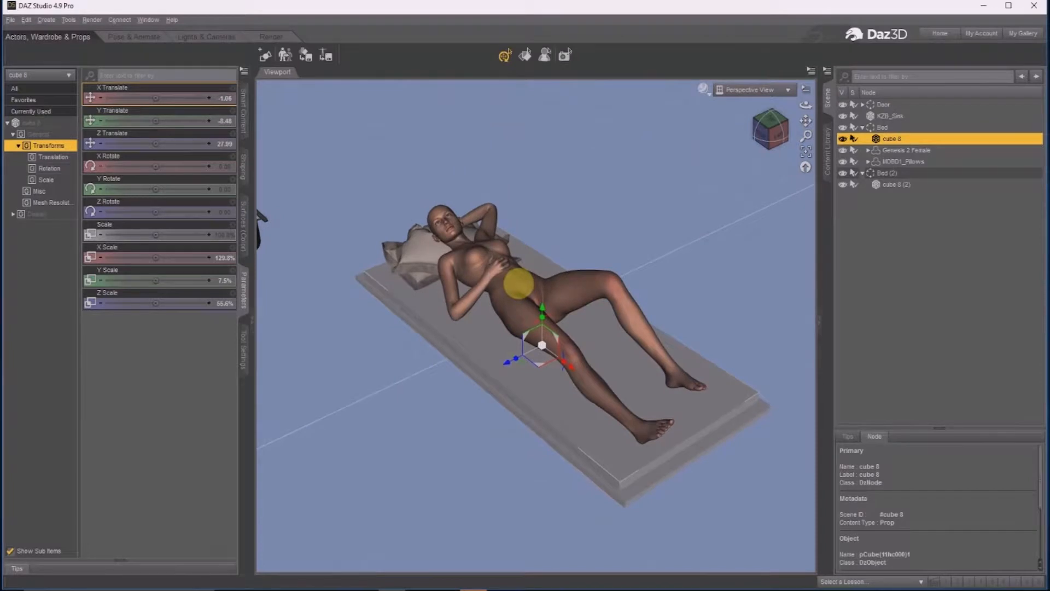
# Step: Adjust the Bend of the female figure's head on the pillows
pyautogui.click(440, 219)
pyautogui.click(441, 219)
pyautogui.moveTo(176, 99); pyautogui.dragTo(187, 99)
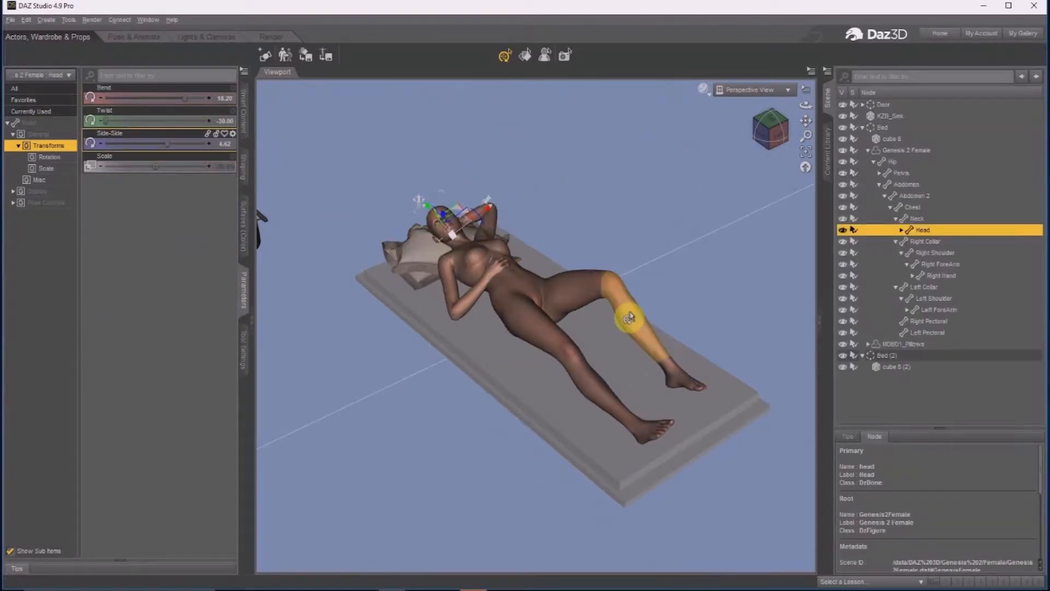
# Step: Browse the content library's Default Wardrobe categories, looking through Full-Body and opening Shirts
pyautogui.click(829, 157)
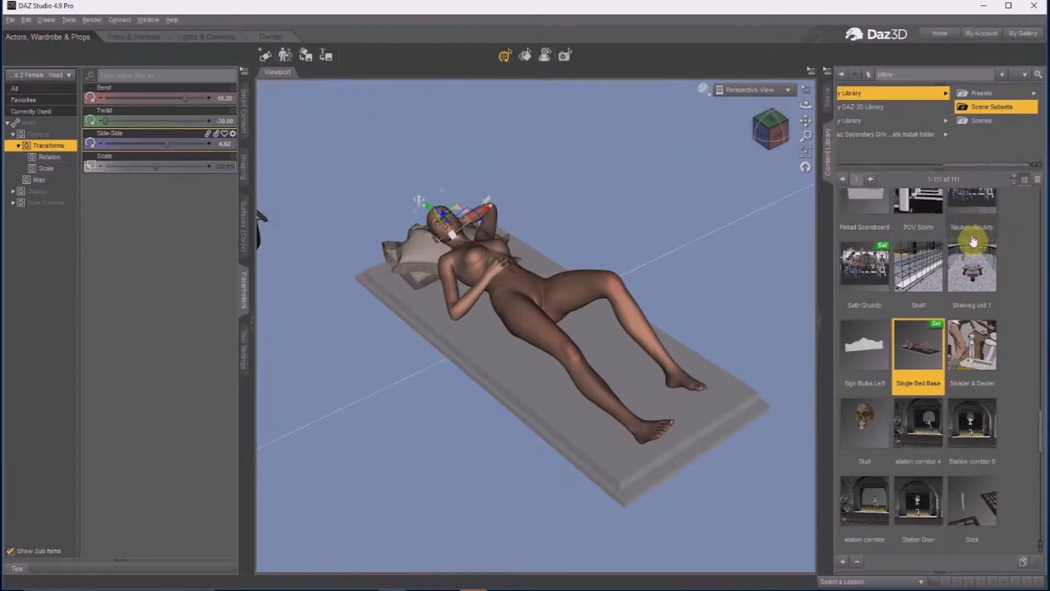
pyautogui.doubleClick(938, 74)
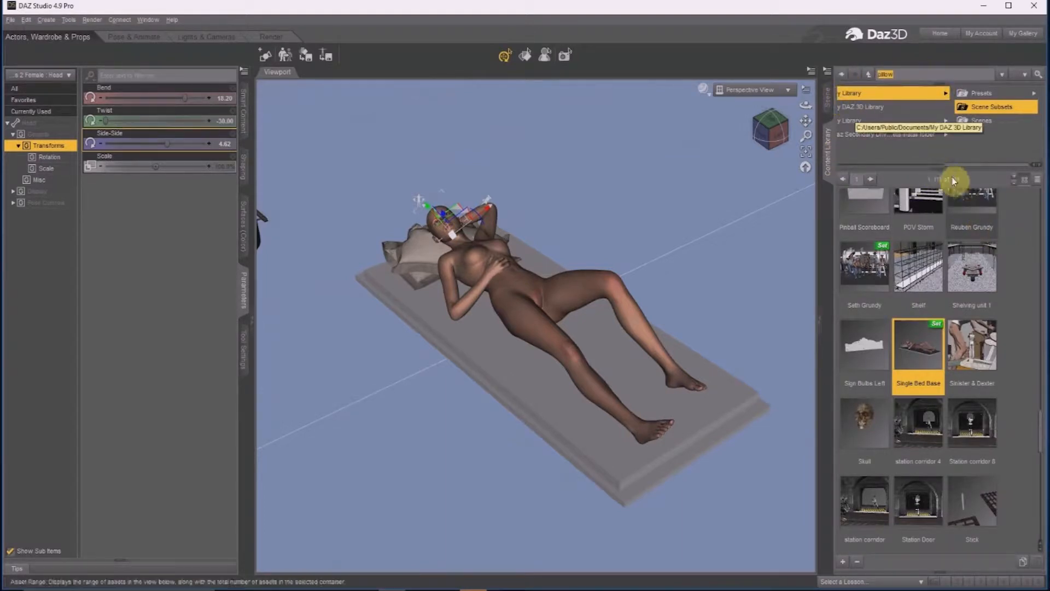
pyautogui.click(878, 146)
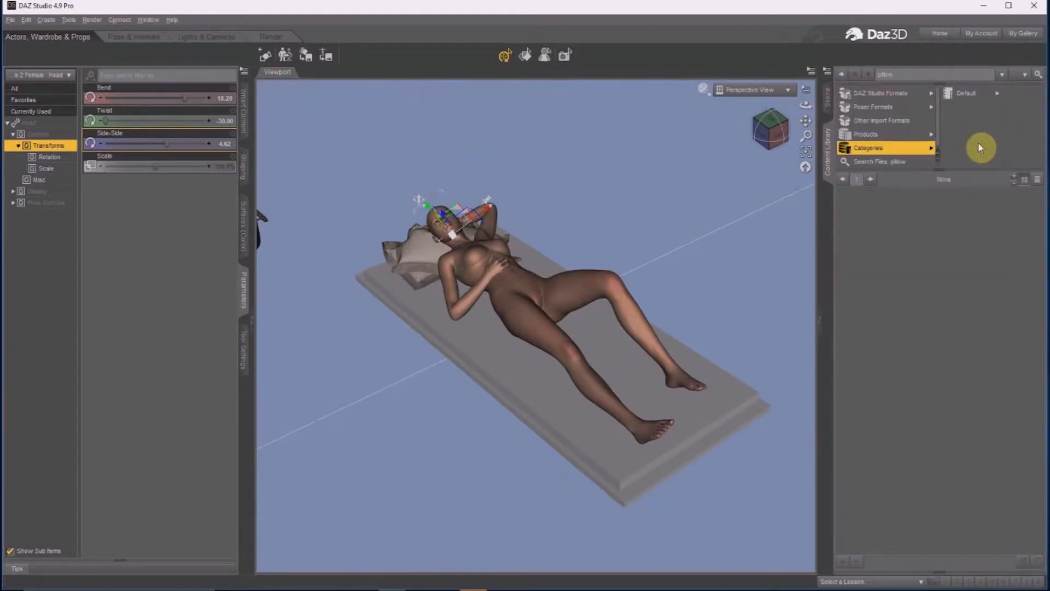
pyautogui.click(905, 134)
pyautogui.click(890, 151)
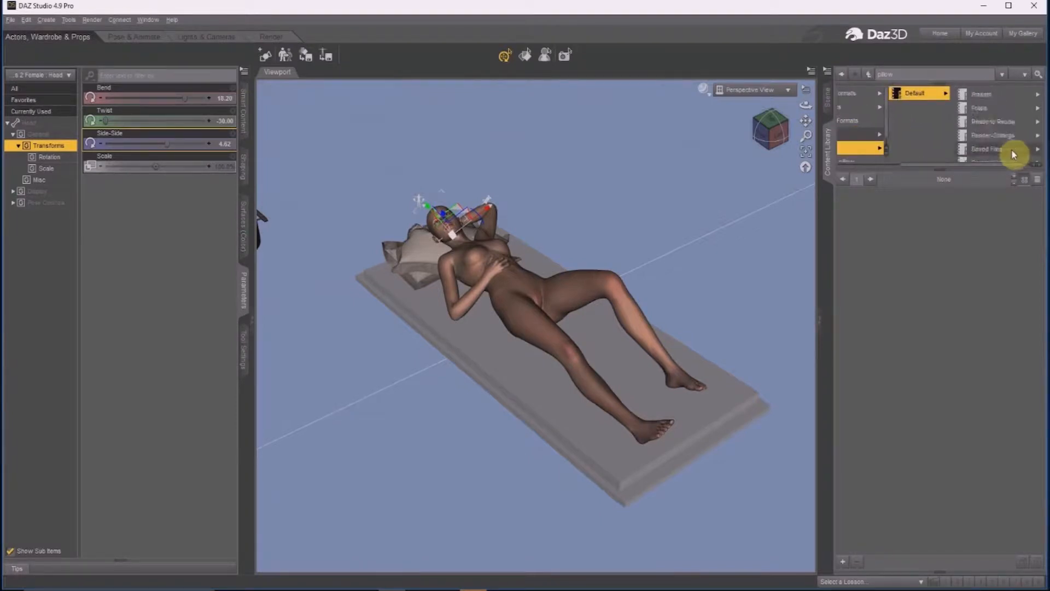
pyautogui.click(1011, 148)
pyautogui.click(1016, 134)
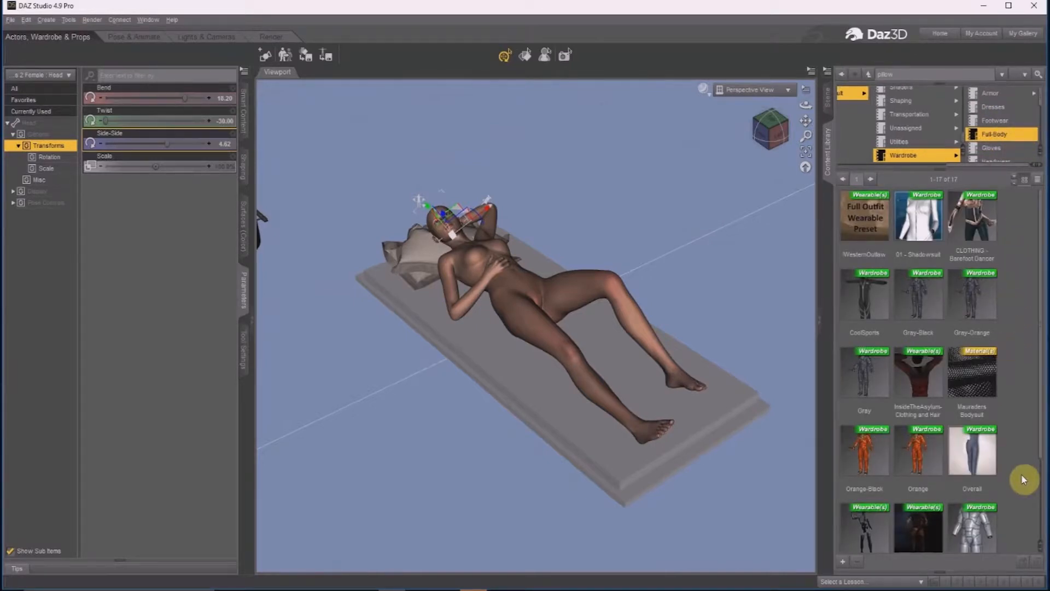
pyautogui.scroll(-2, 1020, 477)
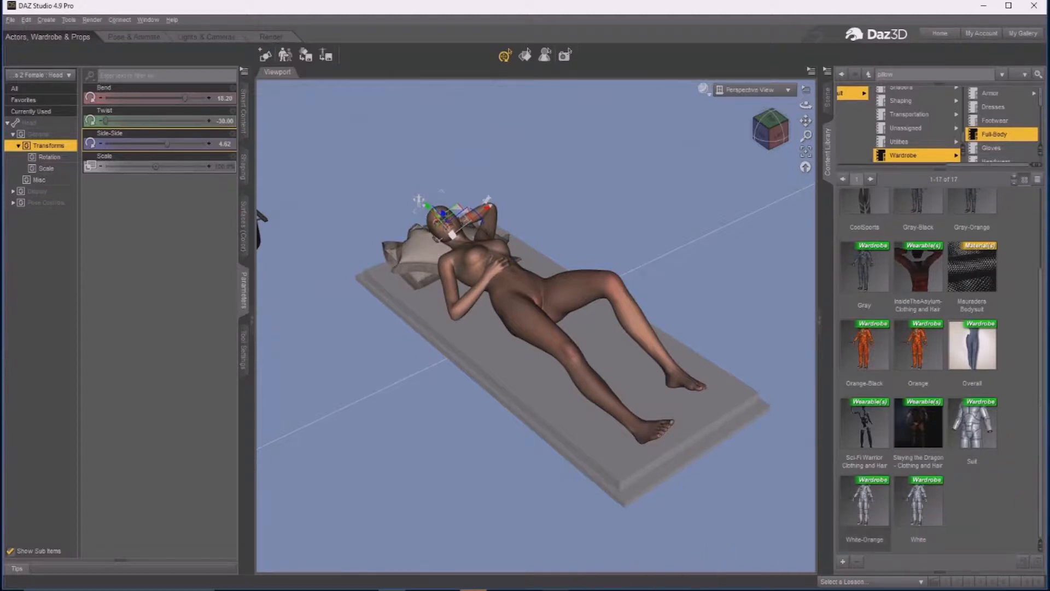
pyautogui.click(511, 298)
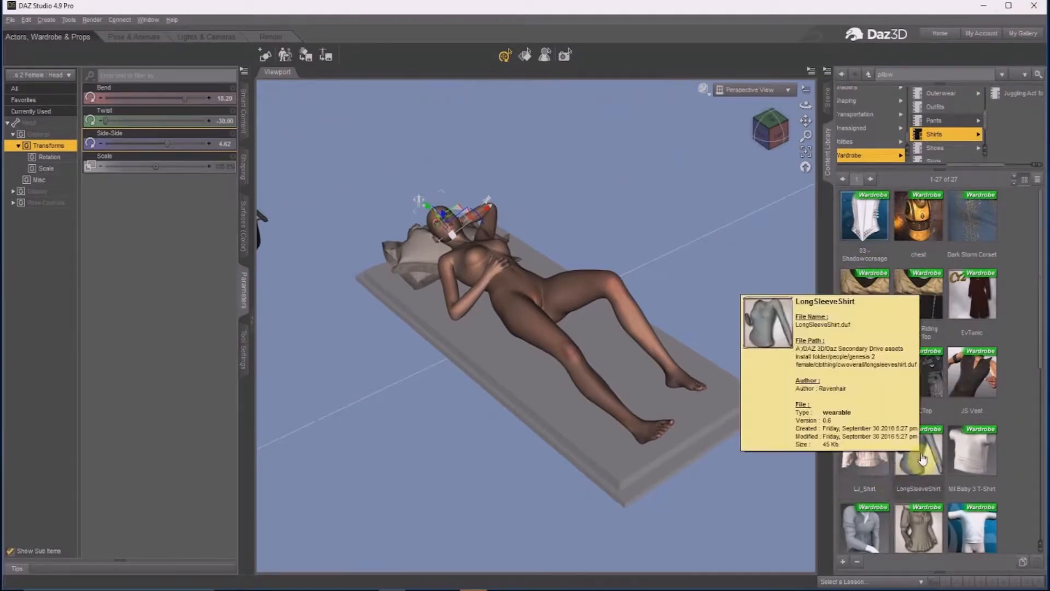
# Step: Load Newport_Shirt onto the female figure, auto-fitting it as a Shirt originally designed for Genesis 2 Male
pyautogui.doubleClick(861, 521)
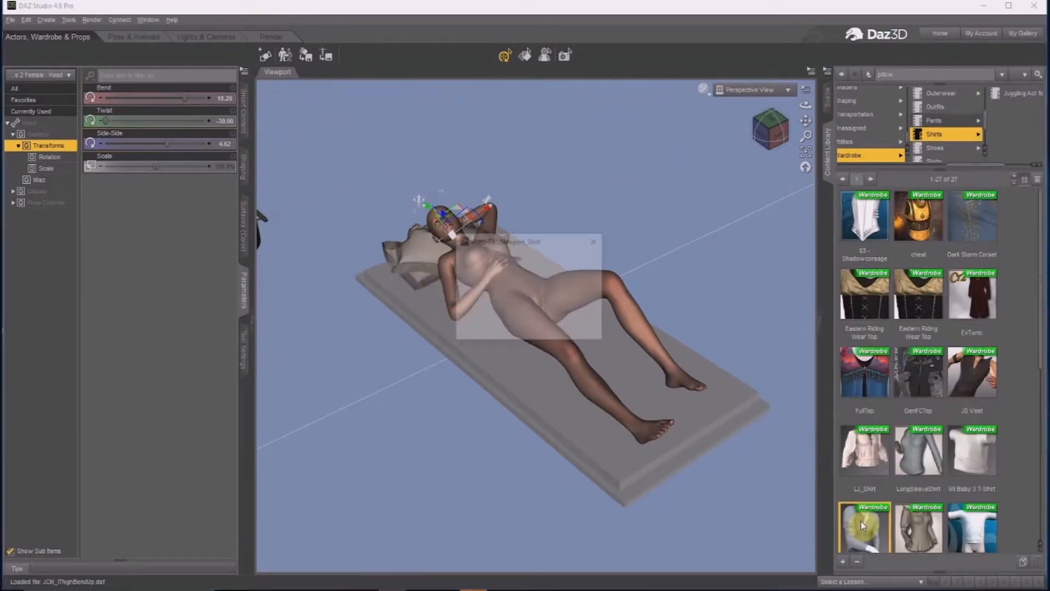
pyautogui.click(568, 295)
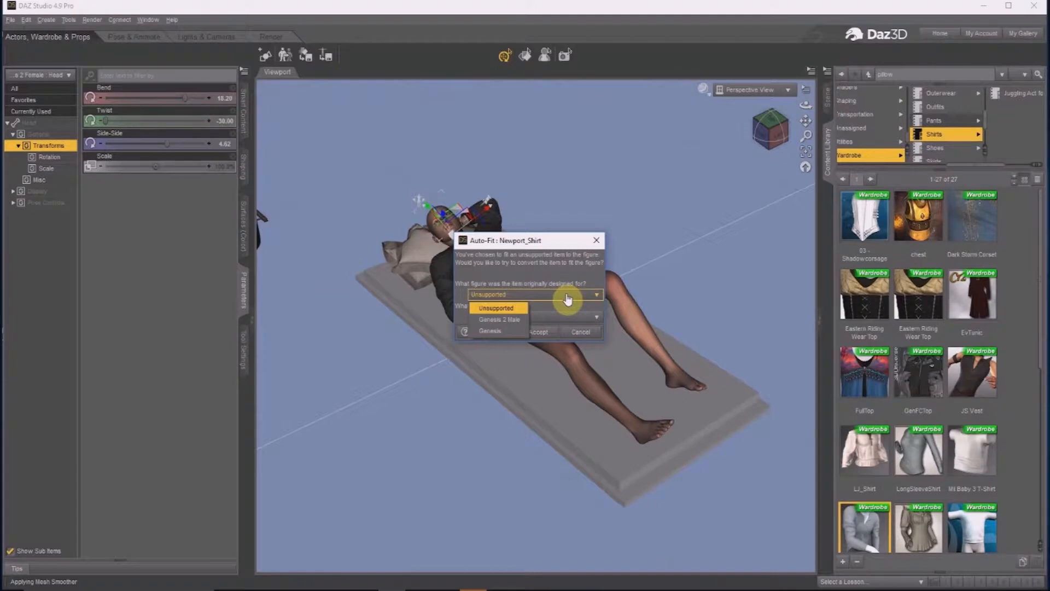
pyautogui.click(520, 320)
pyautogui.click(527, 316)
pyautogui.moveTo(513, 389)
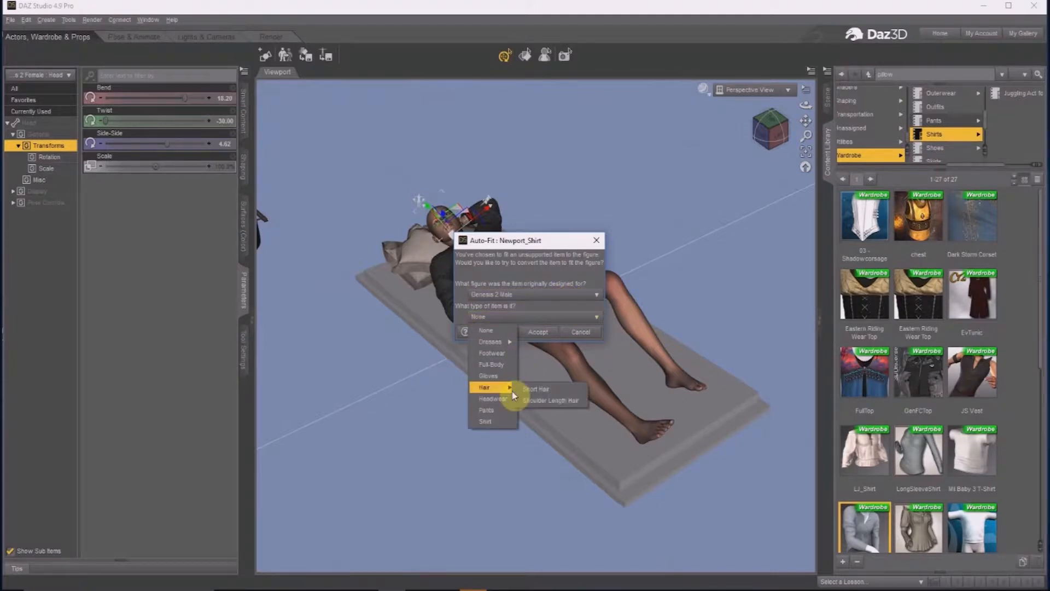
pyautogui.click(505, 421)
pyautogui.click(551, 334)
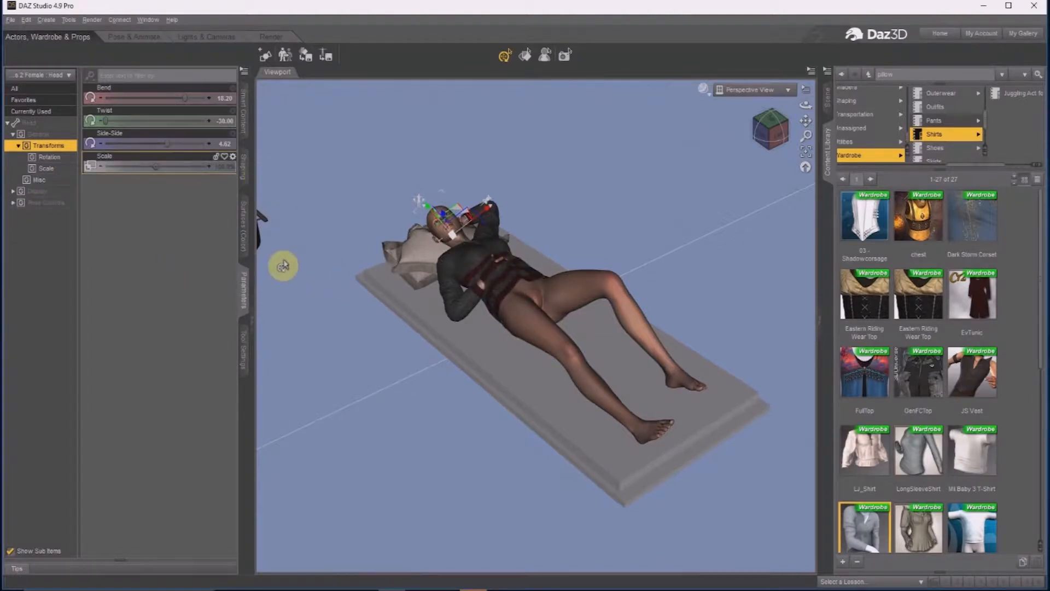
# Step: Remove the Diffuse Color image map from Newport_Shirt, leaving the plain white base color
pyautogui.click(242, 228)
pyautogui.click(34, 143)
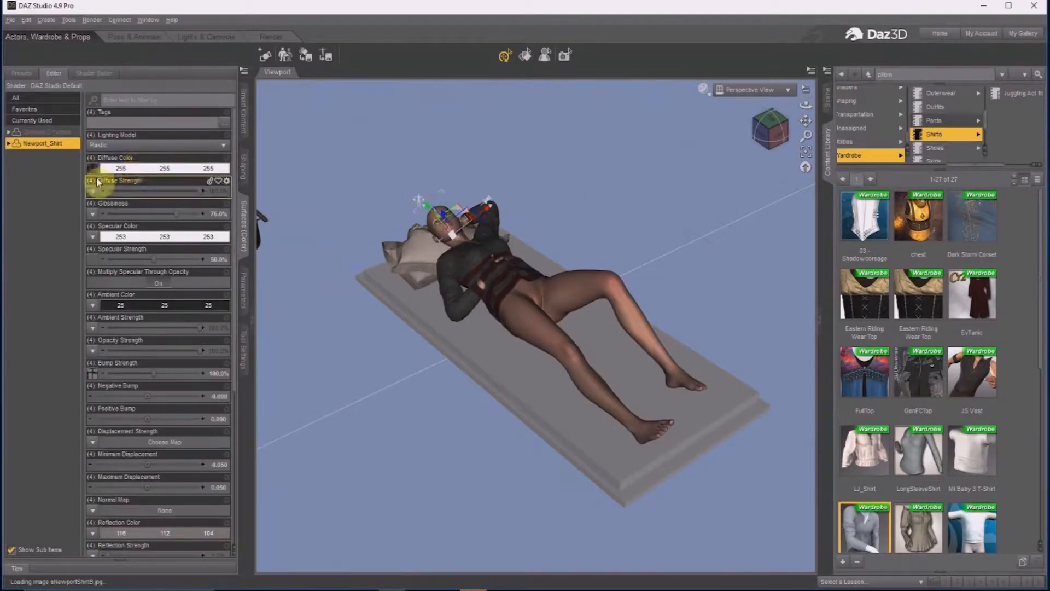
pyautogui.click(94, 169)
pyautogui.click(102, 189)
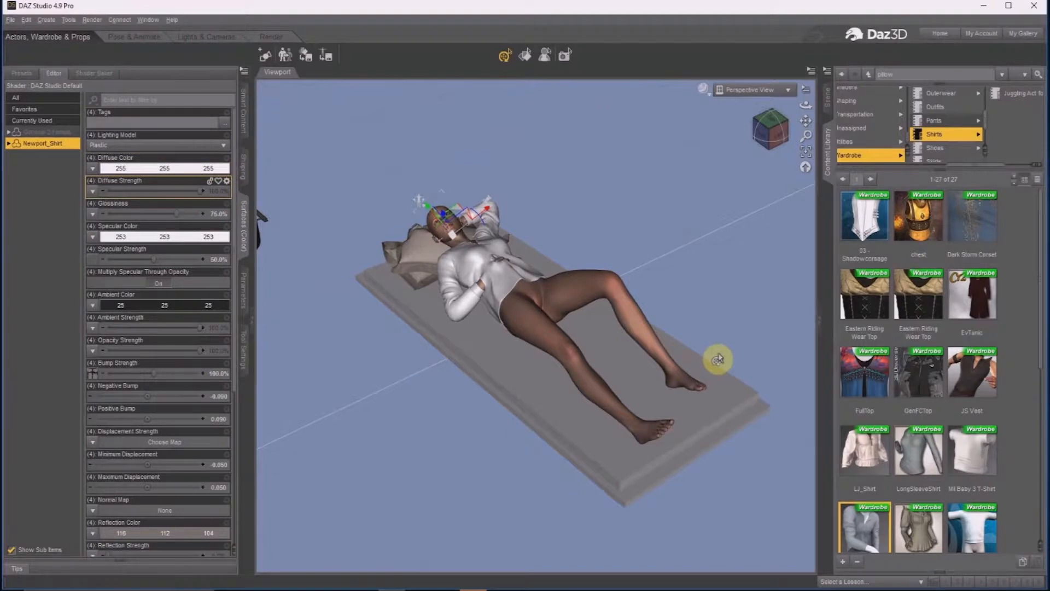
# Step: Select the figure's right shoulder and set its Twist to about 24.9
pyautogui.click(456, 295)
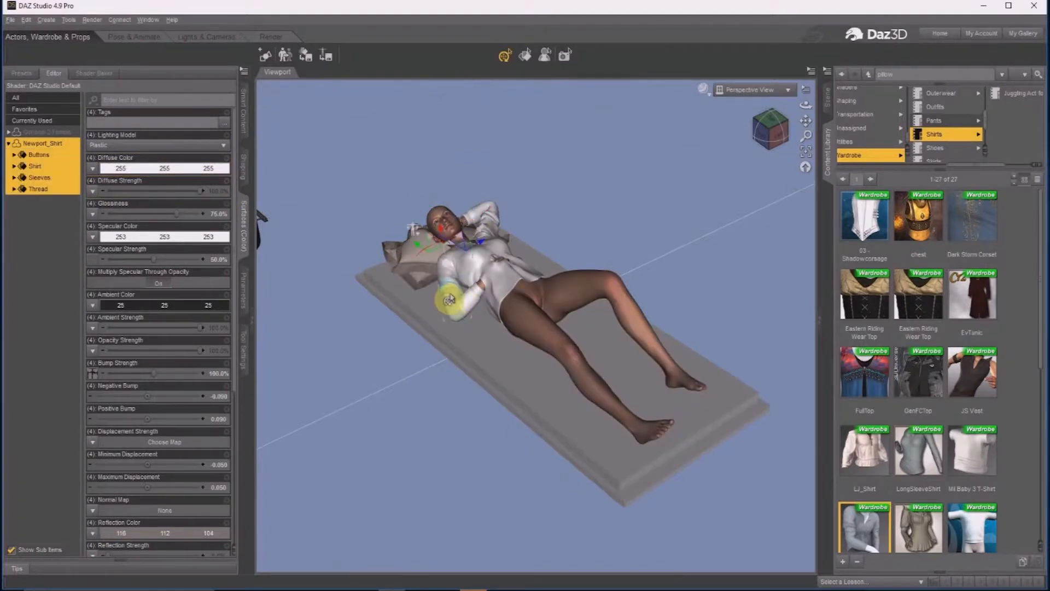
pyautogui.click(360, 305)
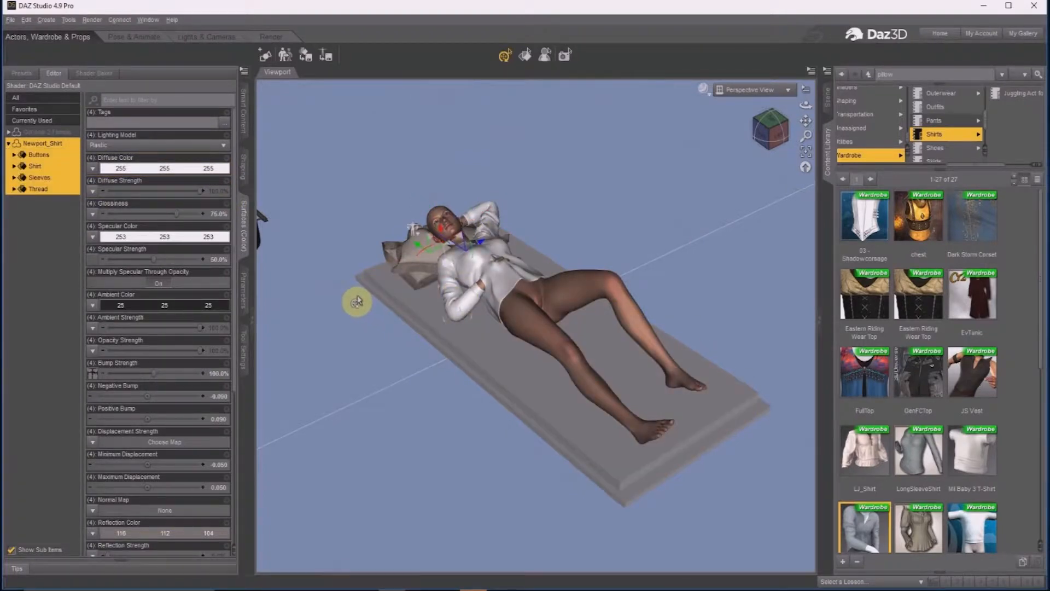
pyautogui.click(52, 133)
pyautogui.click(827, 98)
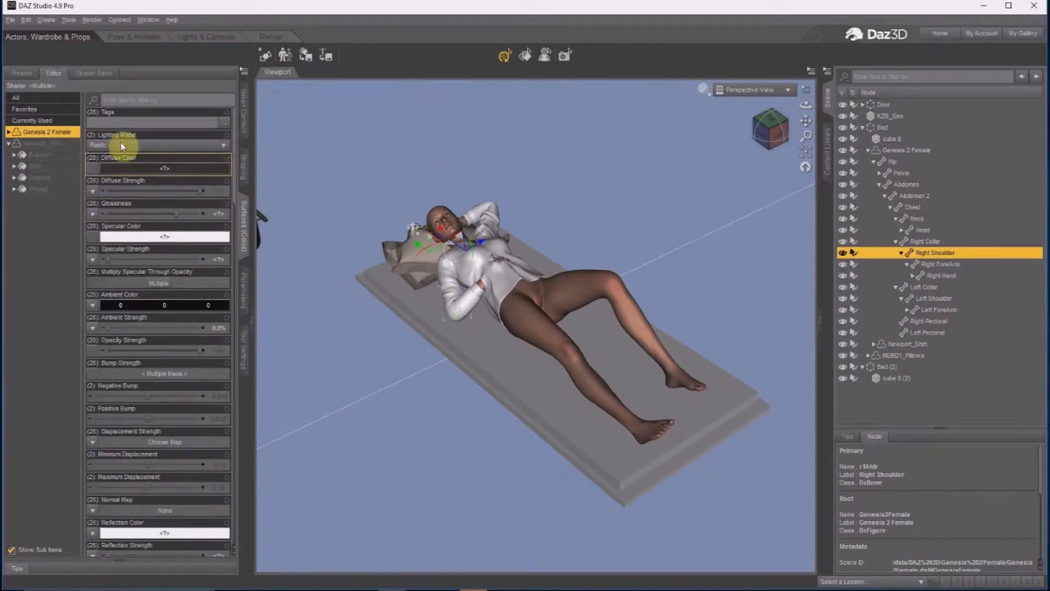
pyautogui.click(243, 291)
pyautogui.moveTo(136, 99); pyautogui.dragTo(182, 100)
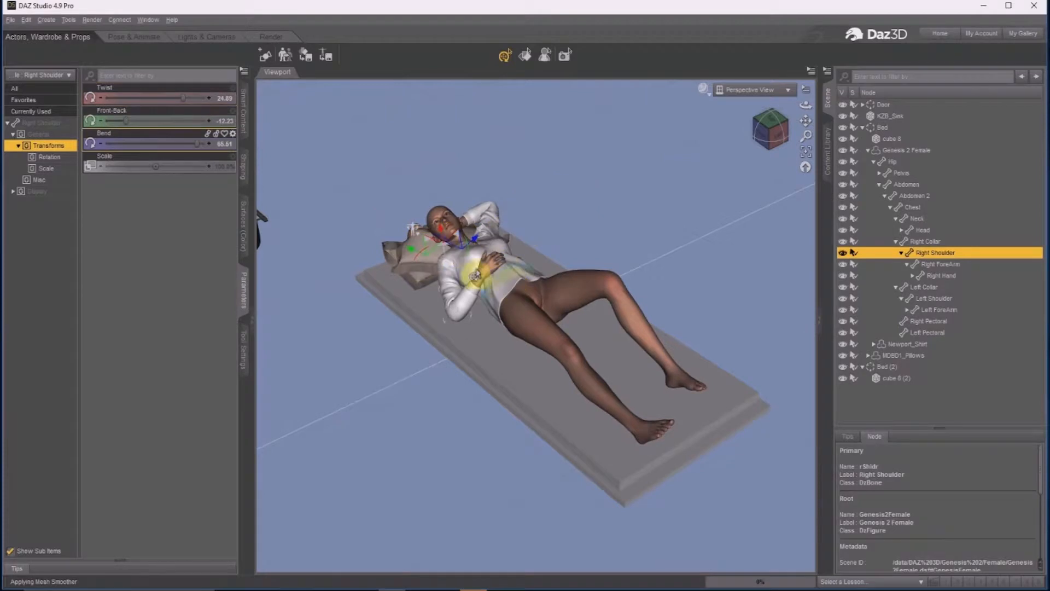
# Step: Refine the right arm's pose by adjusting the right forearm and slightly increasing the right shoulder's Twist
pyautogui.click(469, 265)
pyautogui.moveTo(136, 132); pyautogui.dragTo(175, 133)
pyautogui.click(462, 292)
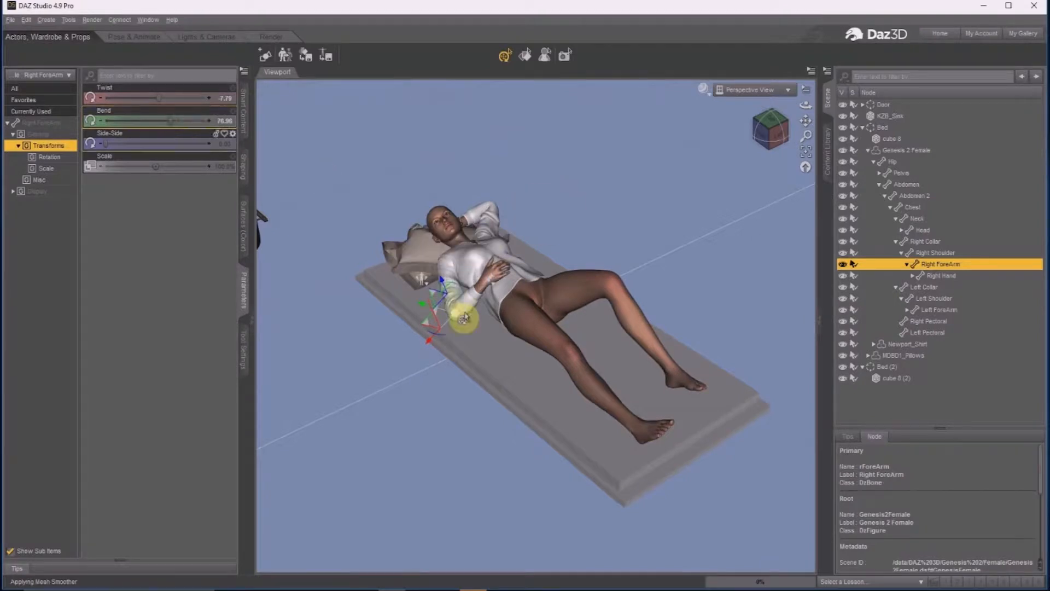
pyautogui.click(933, 255)
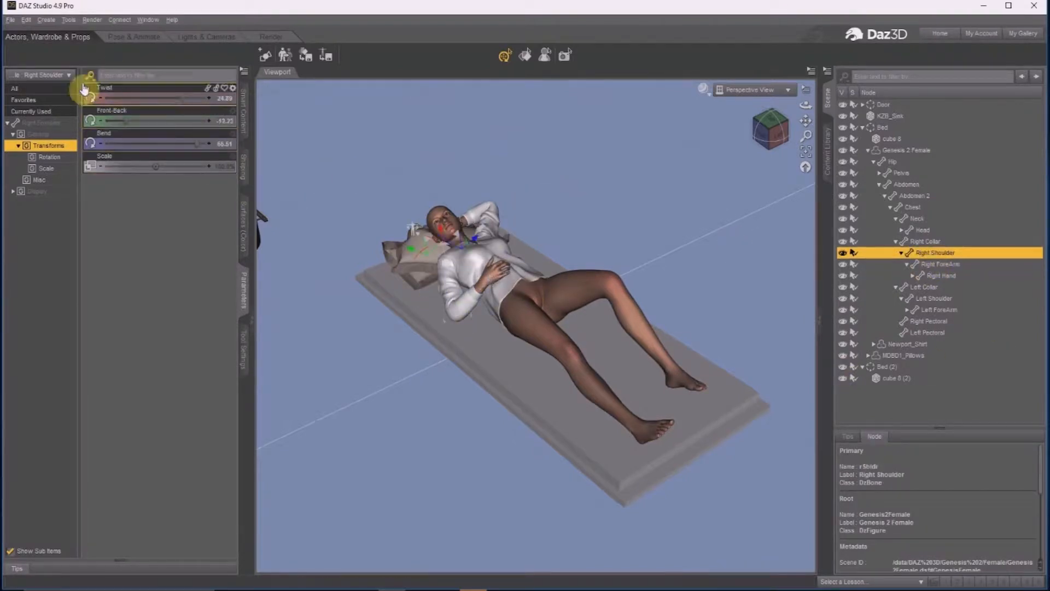
pyautogui.moveTo(182, 98); pyautogui.dragTo(184, 100)
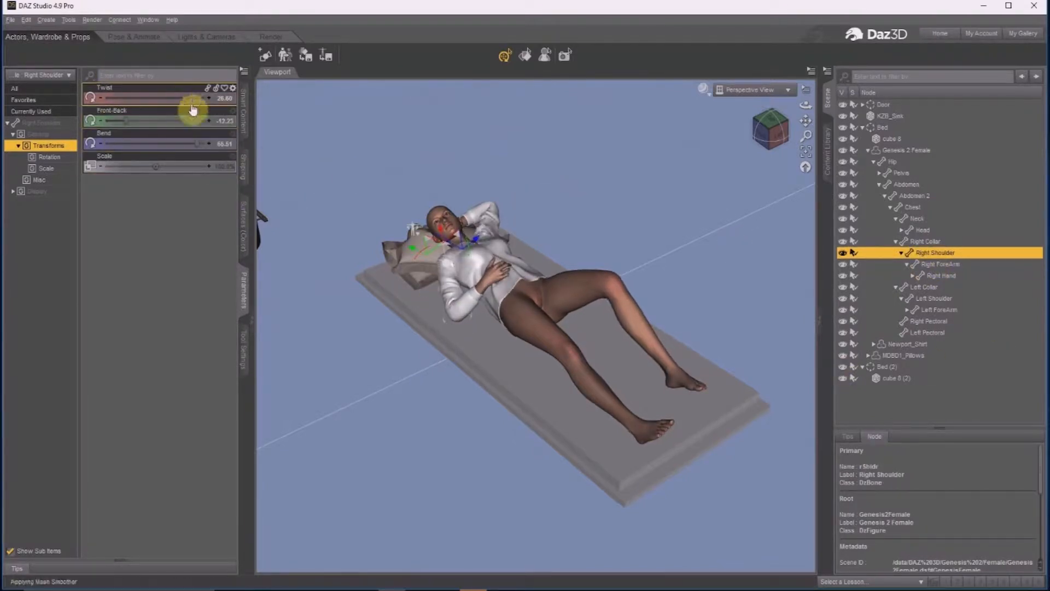
# Step: Pose the right hand with Twist about 4.7, Side-Side about 25.8 and Bend about 27.7
pyautogui.click(491, 283)
pyautogui.moveTo(159, 98)
pyautogui.mouseDown()
pyautogui.moveTo(103, 89)
pyautogui.moveTo(187, 109)
pyautogui.moveTo(159, 99)
pyautogui.mouseUp()
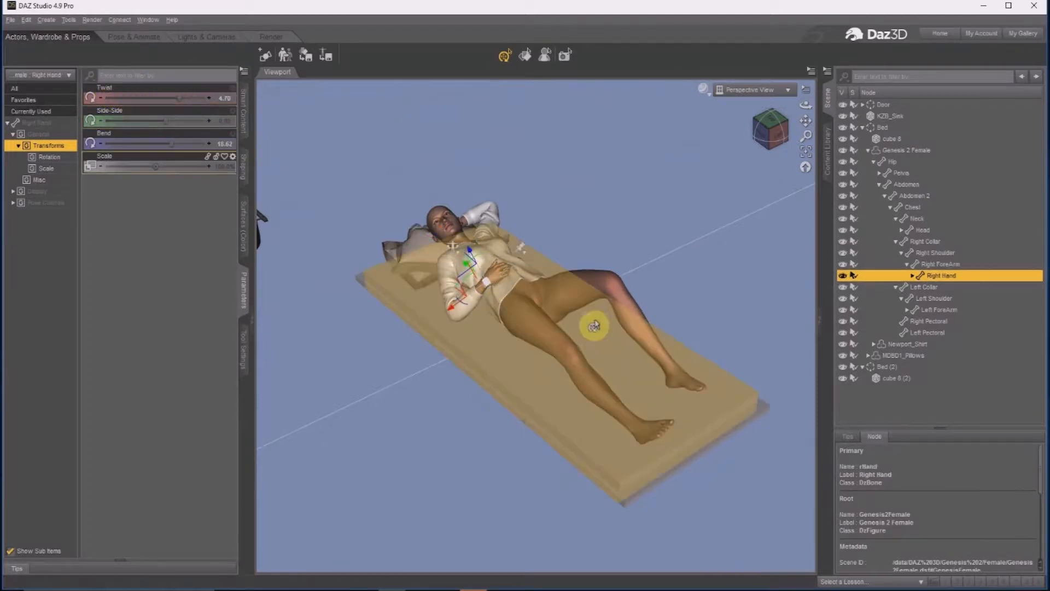
pyautogui.moveTo(171, 143); pyautogui.dragTo(206, 122)
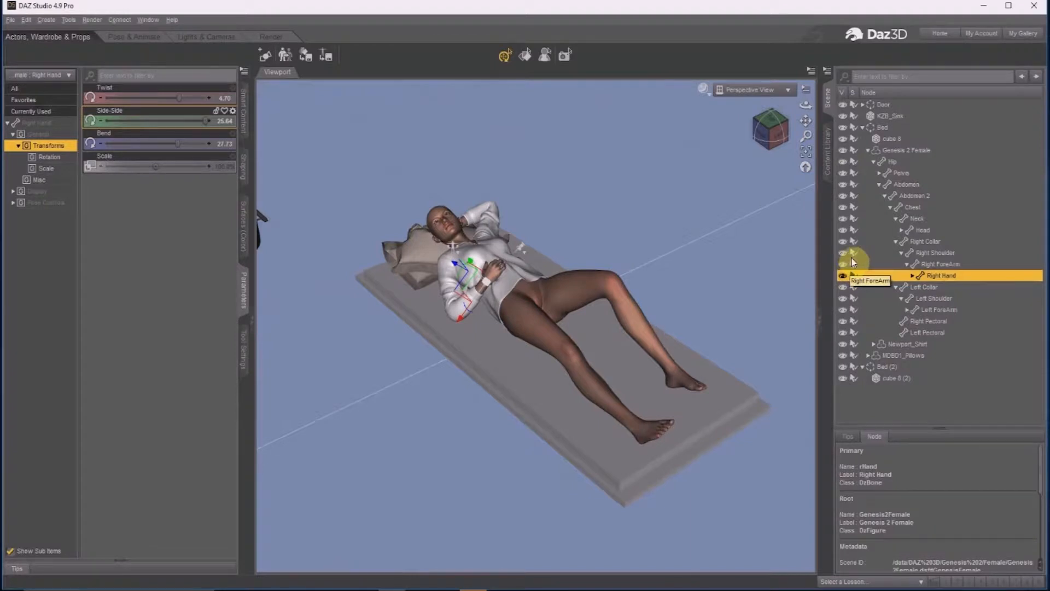
# Step: Load the Newport_Pants item from the wardrobe's pants category onto the figure
pyautogui.click(827, 159)
pyautogui.scroll(-5, 993, 391)
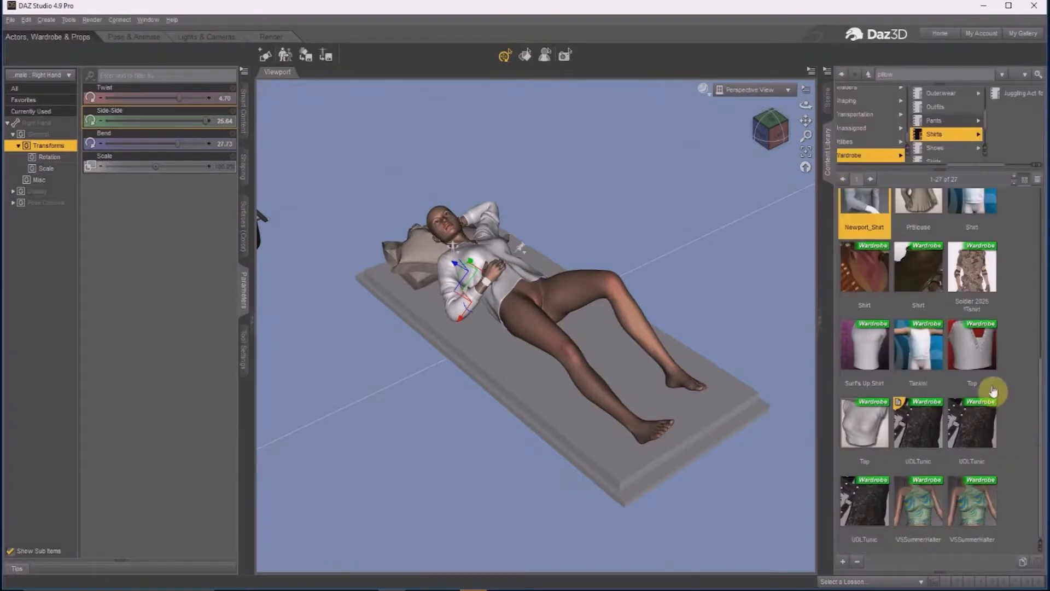
pyautogui.click(934, 120)
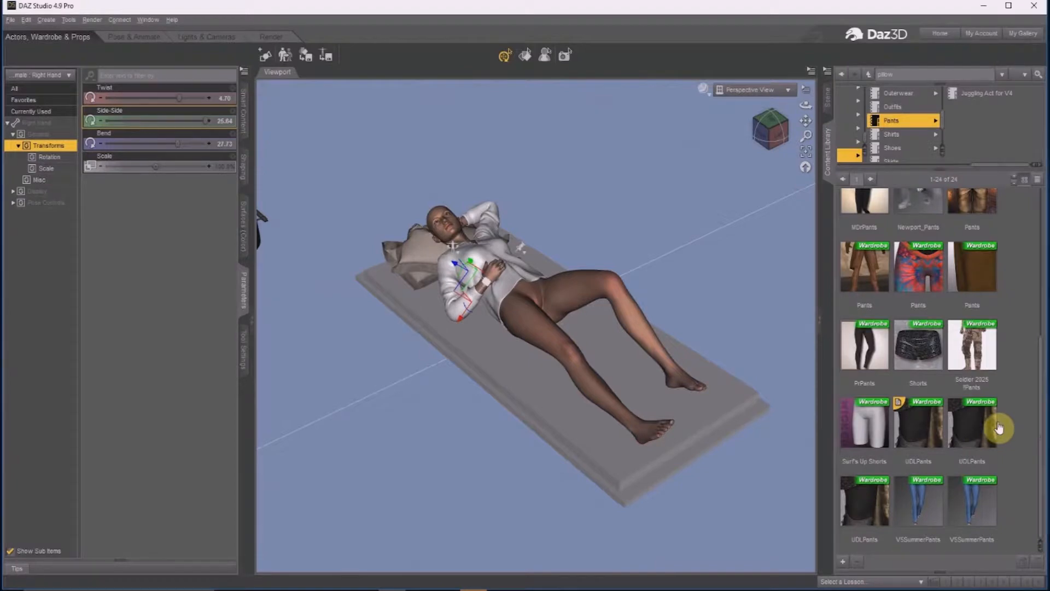
pyautogui.scroll(5, 990, 477)
pyautogui.click(925, 417)
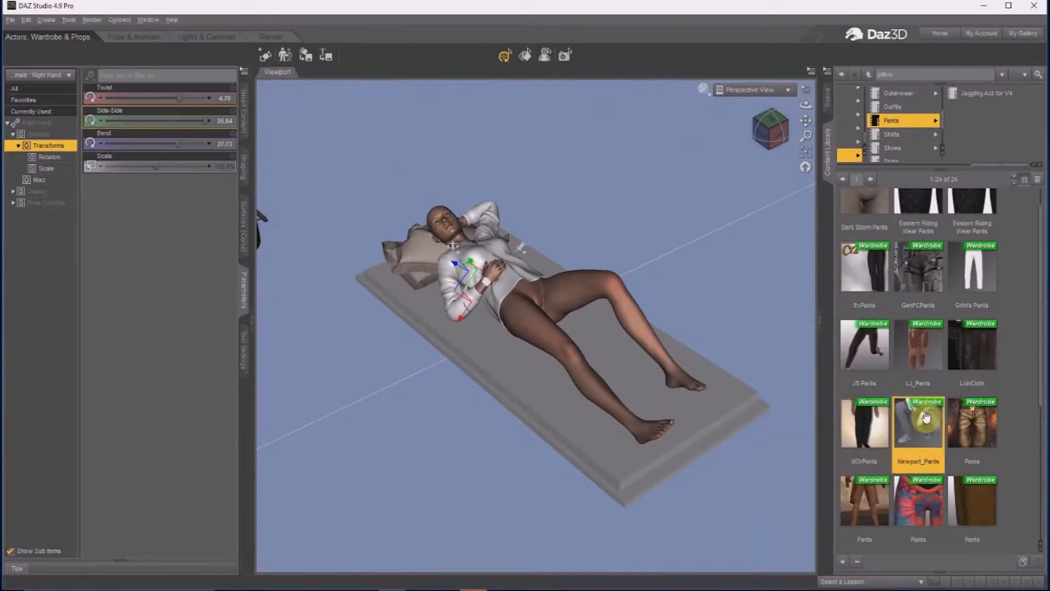
# Step: Auto-fit Newport_Pants to the figure with Genesis 2 Male as the original figure and Pants as the item type
pyautogui.click(516, 294)
pyautogui.click(500, 305)
pyautogui.click(506, 317)
pyautogui.moveTo(502, 388)
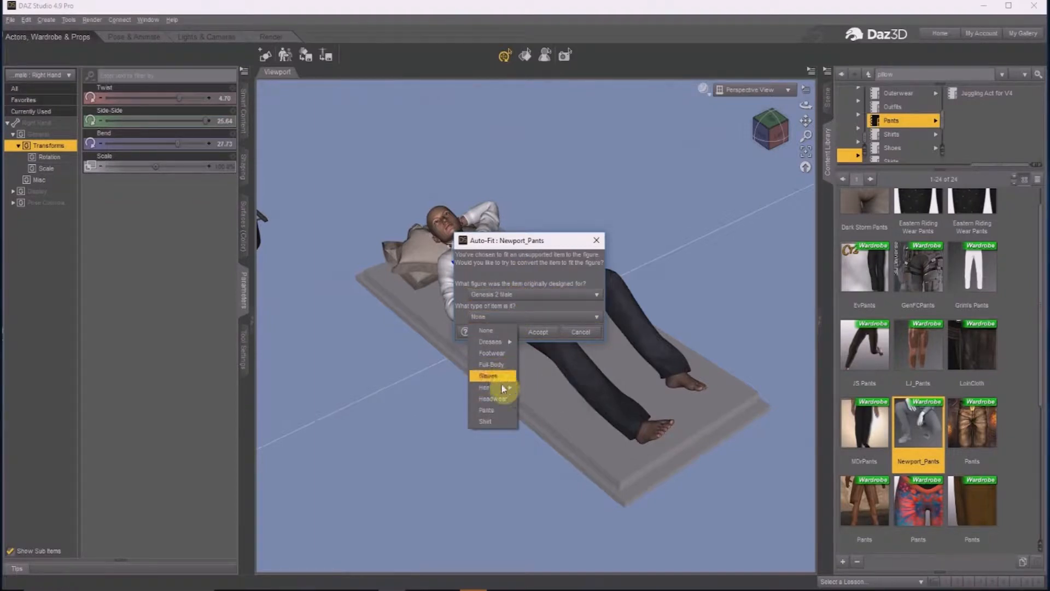
pyautogui.click(487, 410)
pyautogui.click(539, 333)
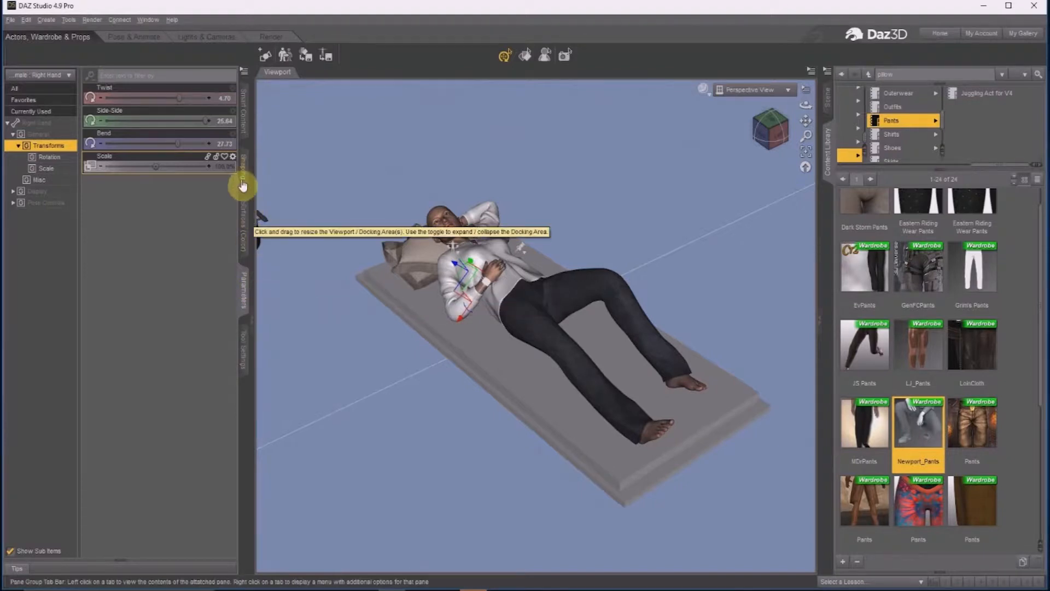
# Step: Remove the Diffuse Color image map from Newport_Pants, leaving the plain white base color
pyautogui.click(241, 222)
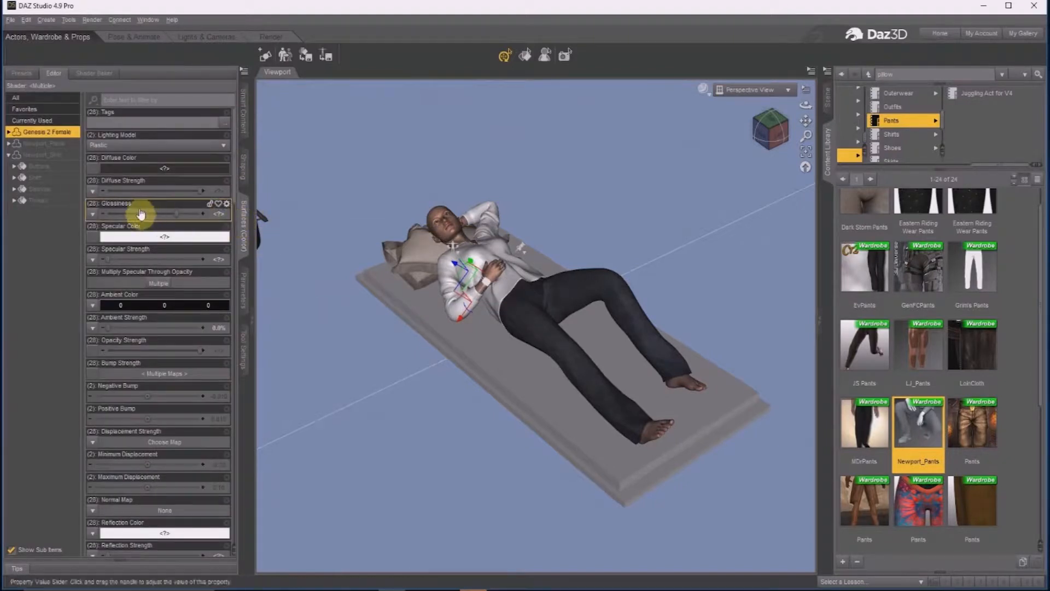
pyautogui.click(55, 157)
pyautogui.click(61, 144)
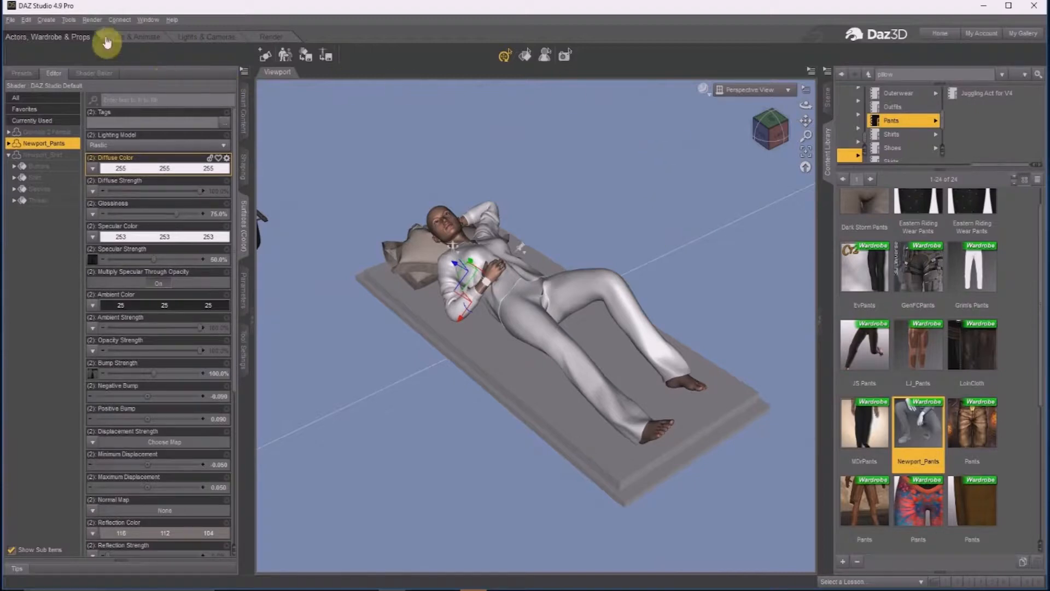
# Step: Select the figure's head and browse the short hair category of the content library for a suitable hairstyle
pyautogui.scroll(-3, 586, 340)
pyautogui.keyDown('alt'); pyautogui.moveTo(586, 340); pyautogui.dragTo(600, 163); pyautogui.keyUp('alt')
pyautogui.scroll(5, 600, 162)
pyautogui.click(524, 160)
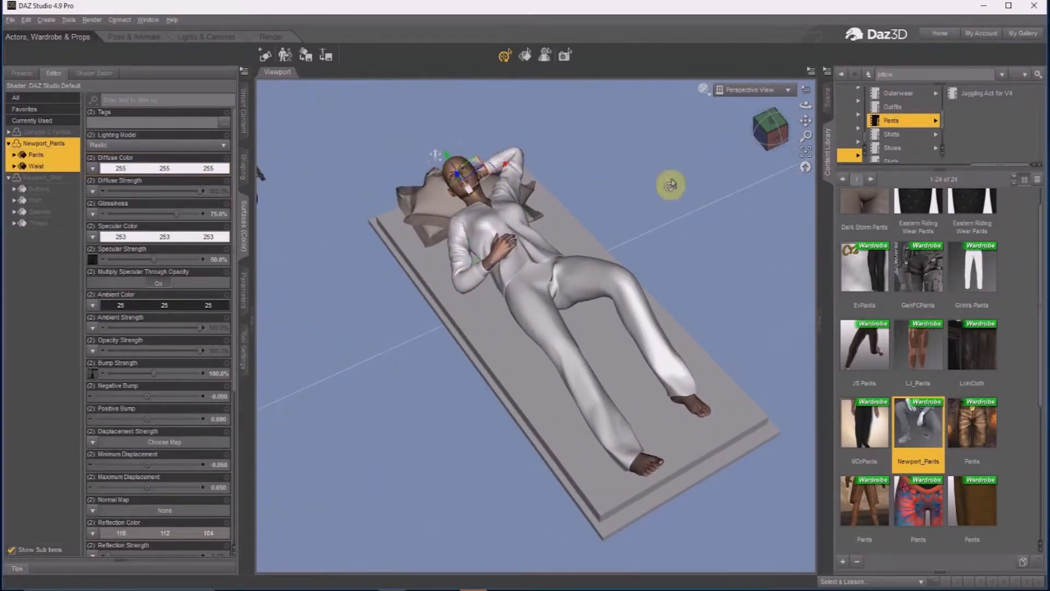
pyautogui.moveTo(973, 169); pyautogui.dragTo(898, 169)
pyautogui.scroll(5, 944, 111)
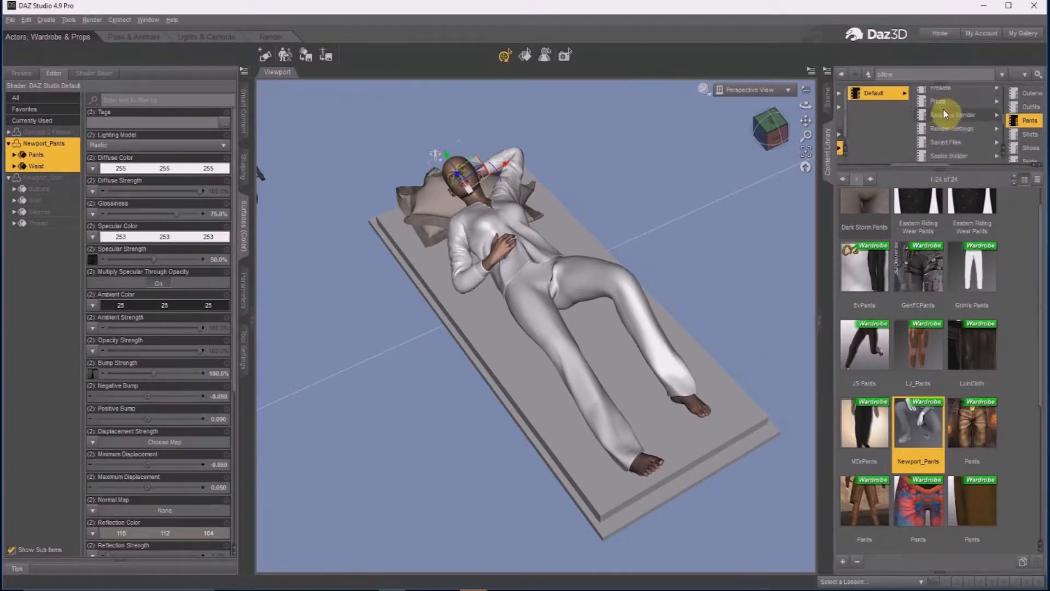
pyautogui.scroll(2, 944, 112)
pyautogui.click(945, 129)
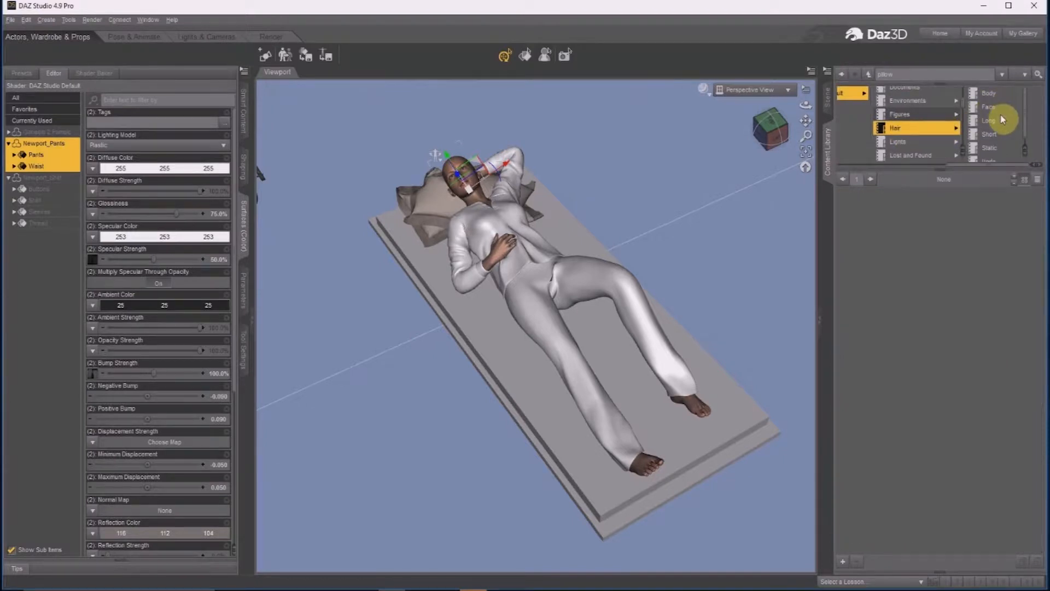
pyautogui.click(999, 136)
pyautogui.moveTo(866, 312)
pyautogui.scroll(-8, 961, 304)
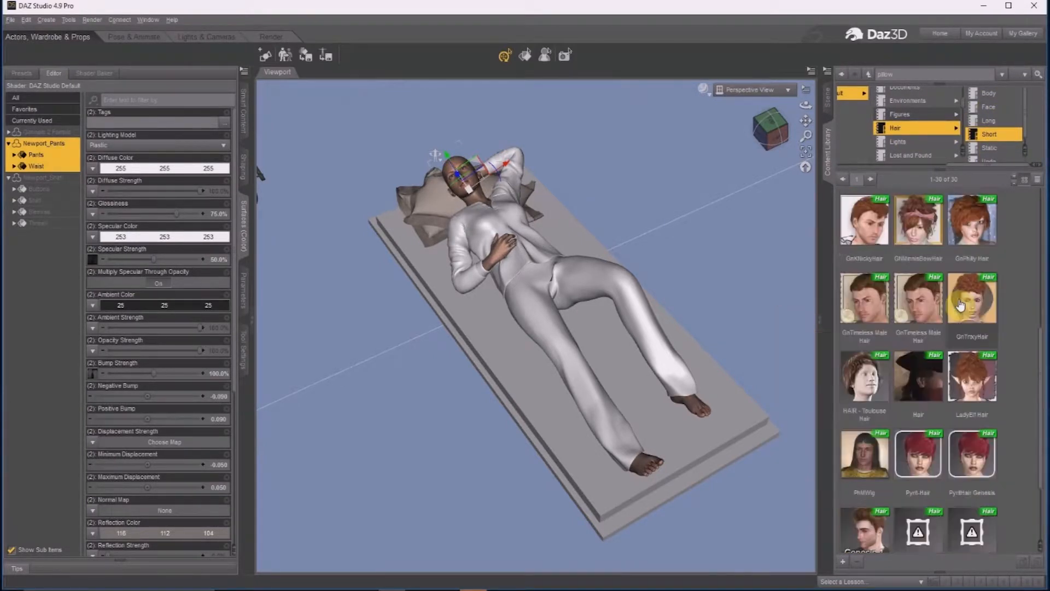
pyautogui.scroll(1, 960, 305)
pyautogui.scroll(5, 960, 305)
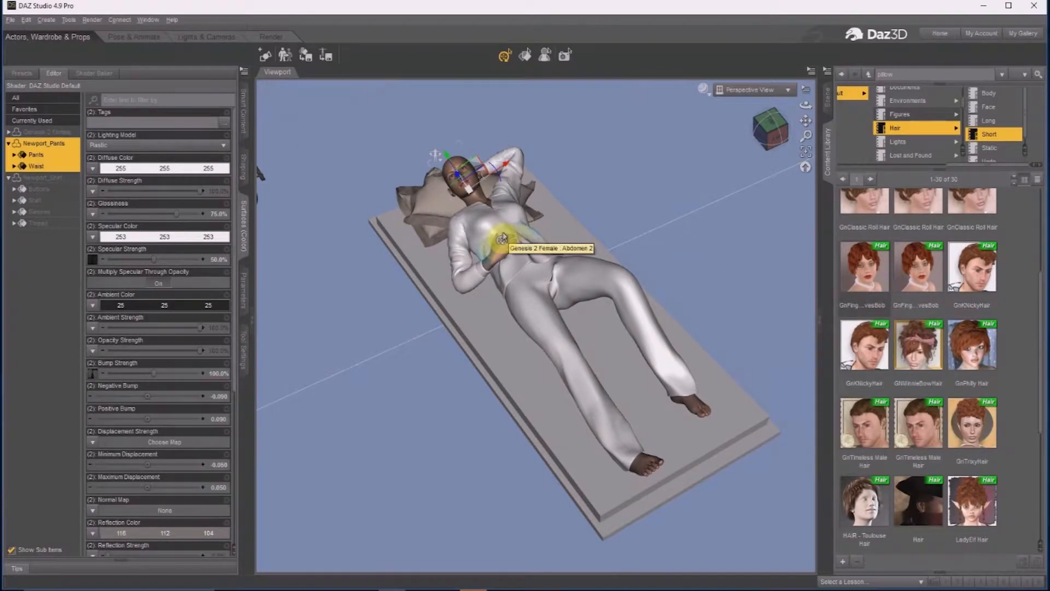
pyautogui.scroll(4, 932, 322)
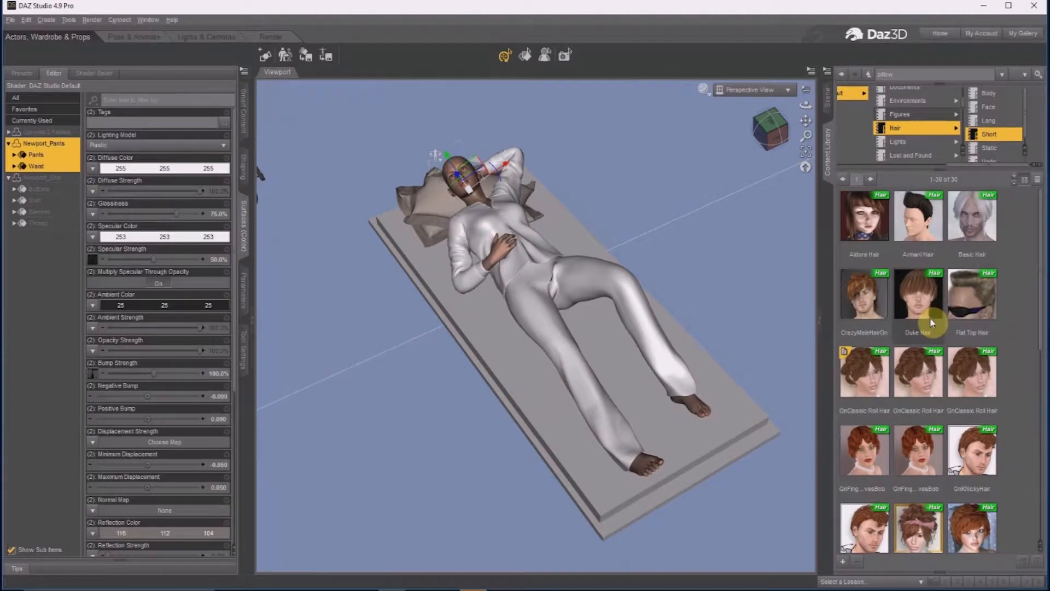
# Step: Load GnTearsHair from the long hair category and auto-fit it with Genesis as the original figure and Shoulder Length Hair as the type
pyautogui.click(988, 120)
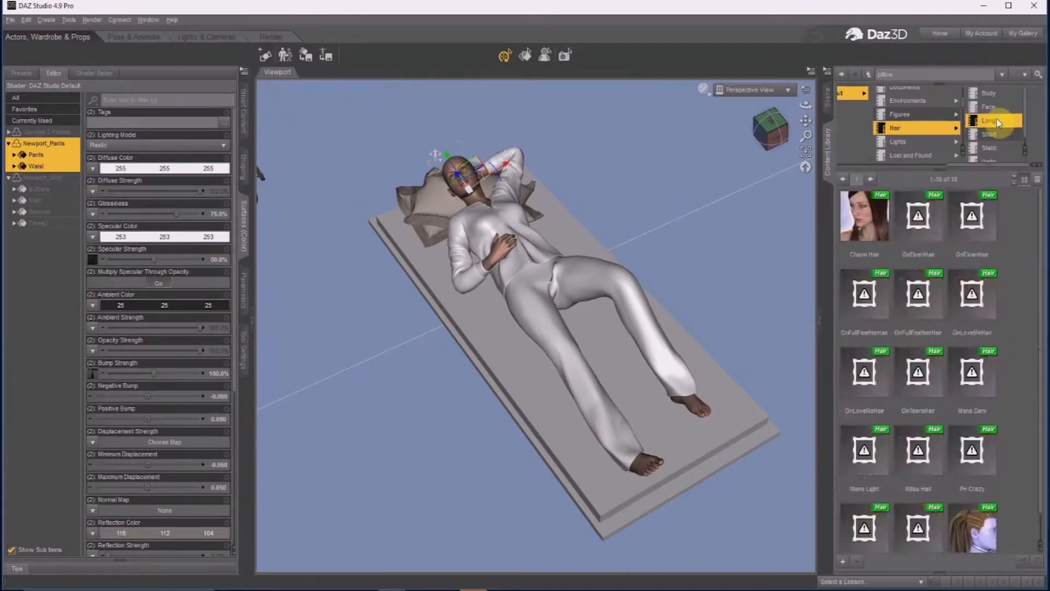
pyautogui.doubleClick(906, 381)
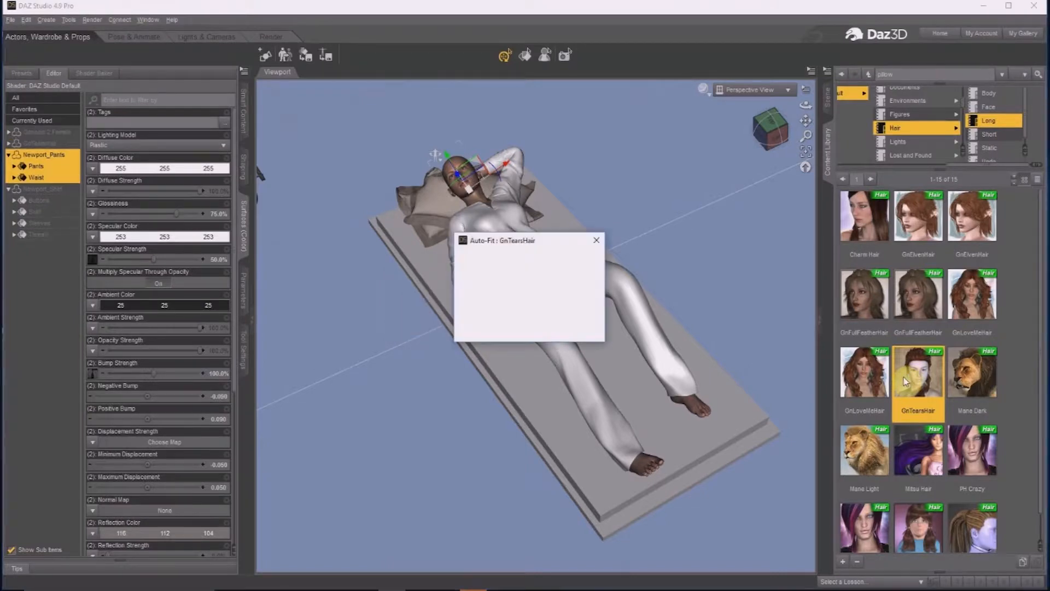
pyautogui.click(520, 296)
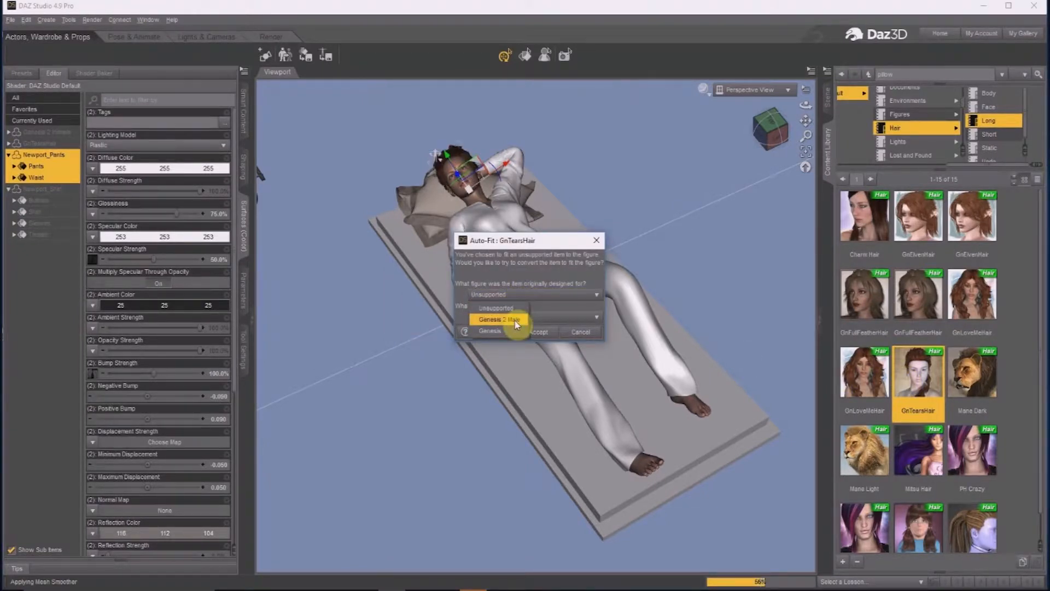
pyautogui.click(512, 331)
pyautogui.click(516, 317)
pyautogui.moveTo(509, 386)
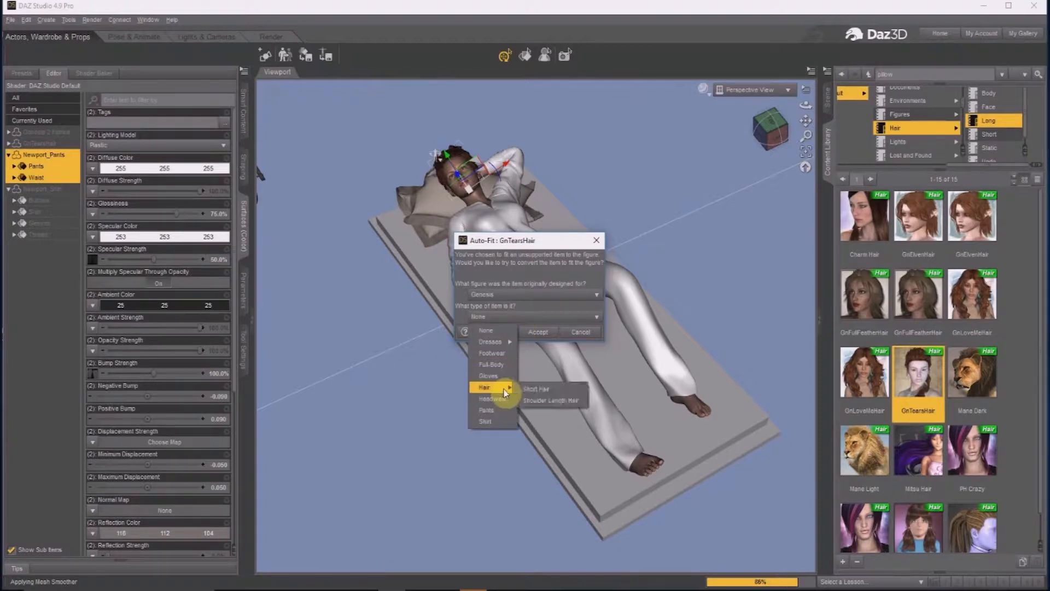
pyautogui.click(526, 400)
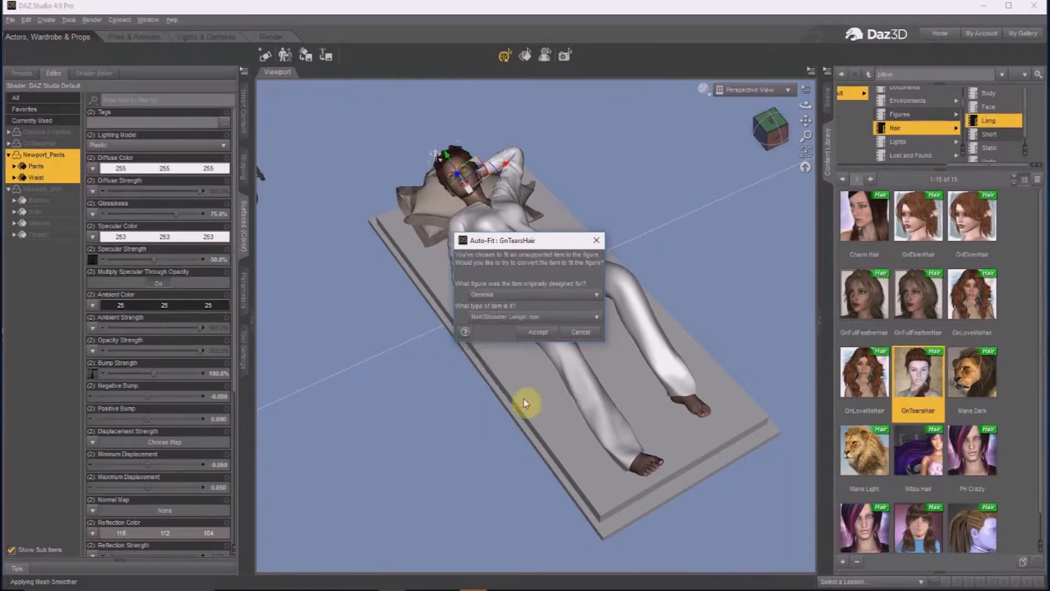
pyautogui.click(547, 331)
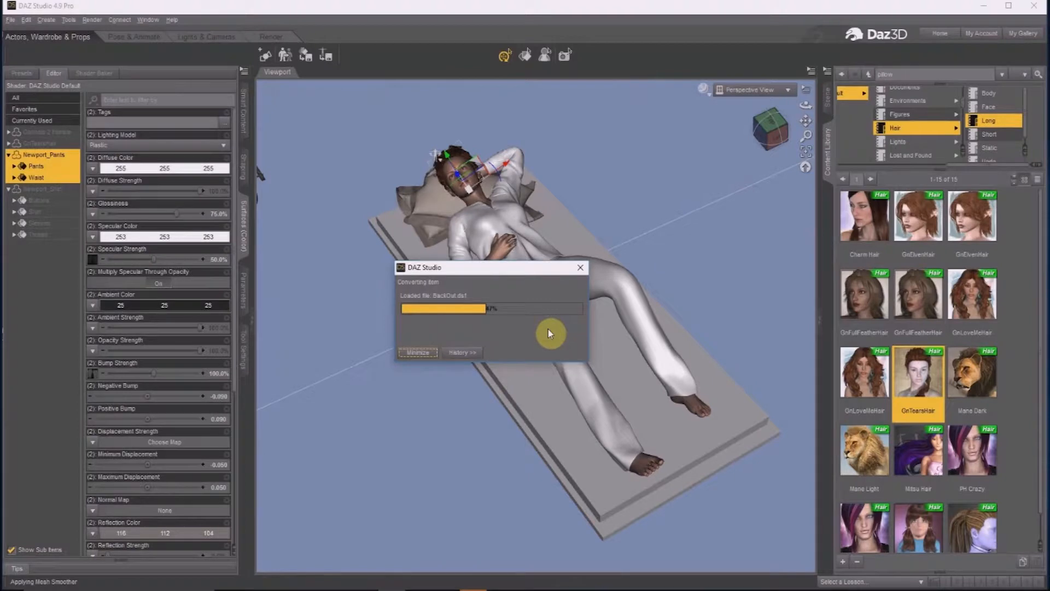
pyautogui.moveTo(777, 134); pyautogui.dragTo(519, 284)
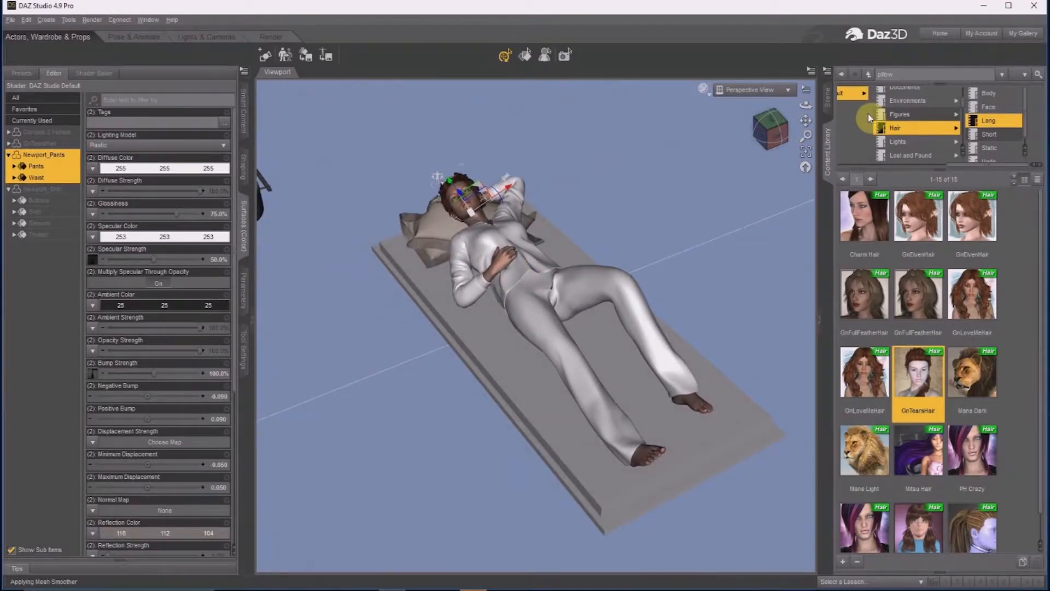
# Step: Search the content library for "chain" and load the Chain and Hooks prop into the scene
pyautogui.doubleClick(885, 74)
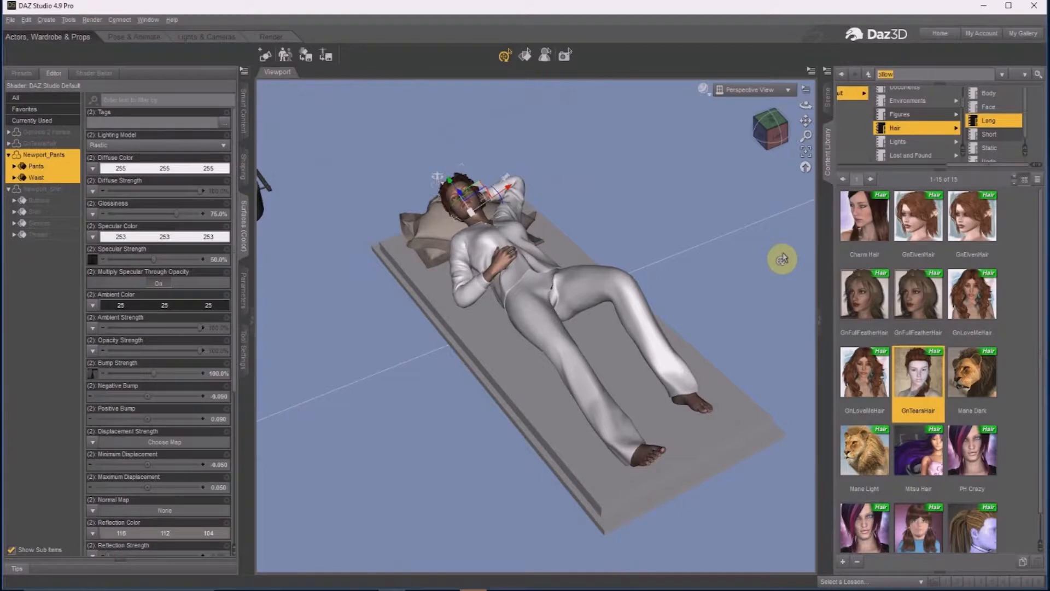
pyautogui.write('chain')
pyautogui.press('Return')
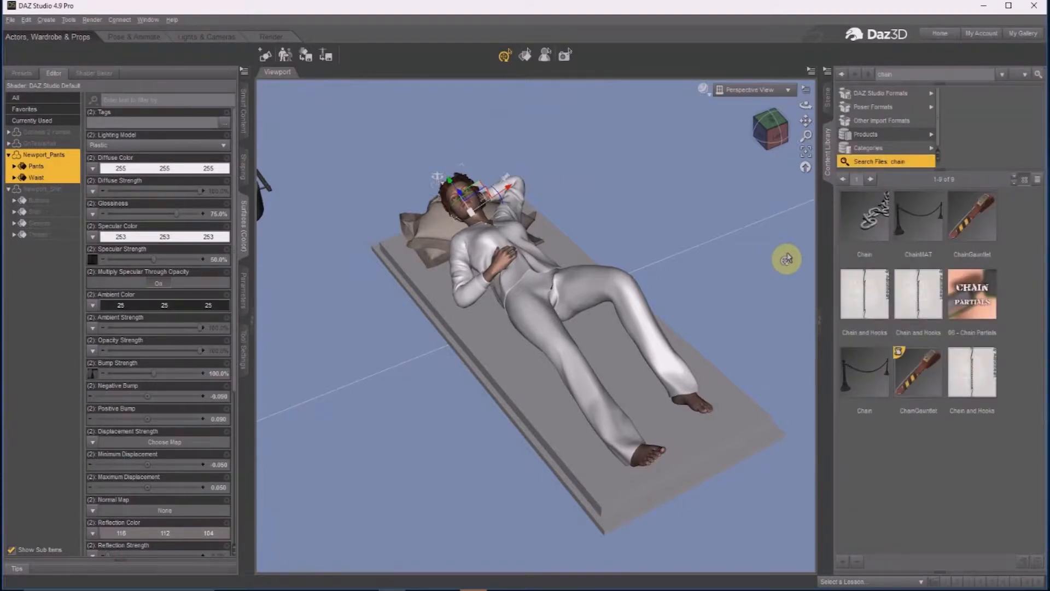
pyautogui.doubleClick(878, 227)
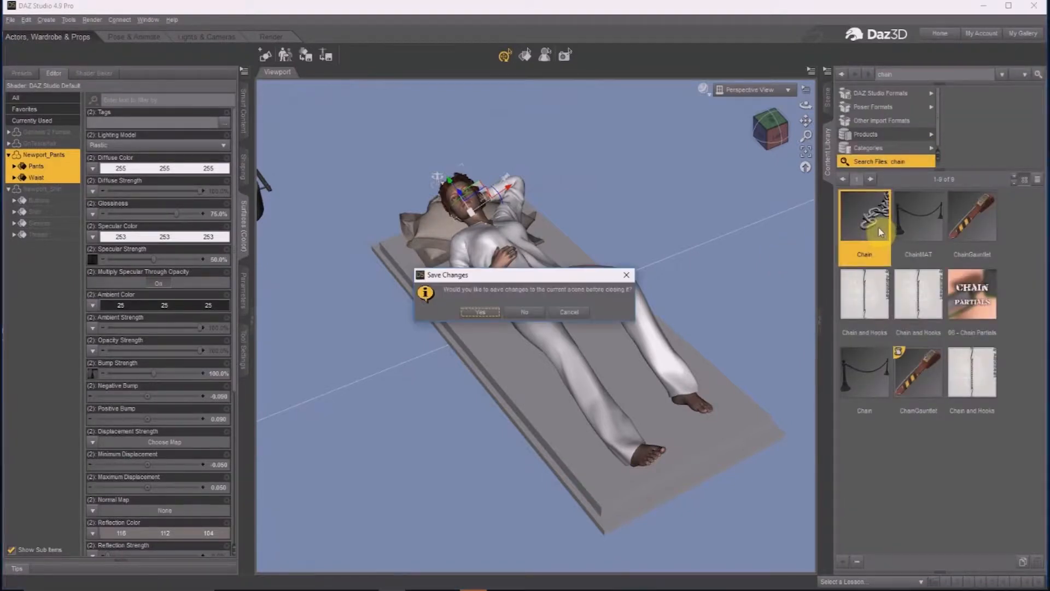
pyautogui.click(541, 315)
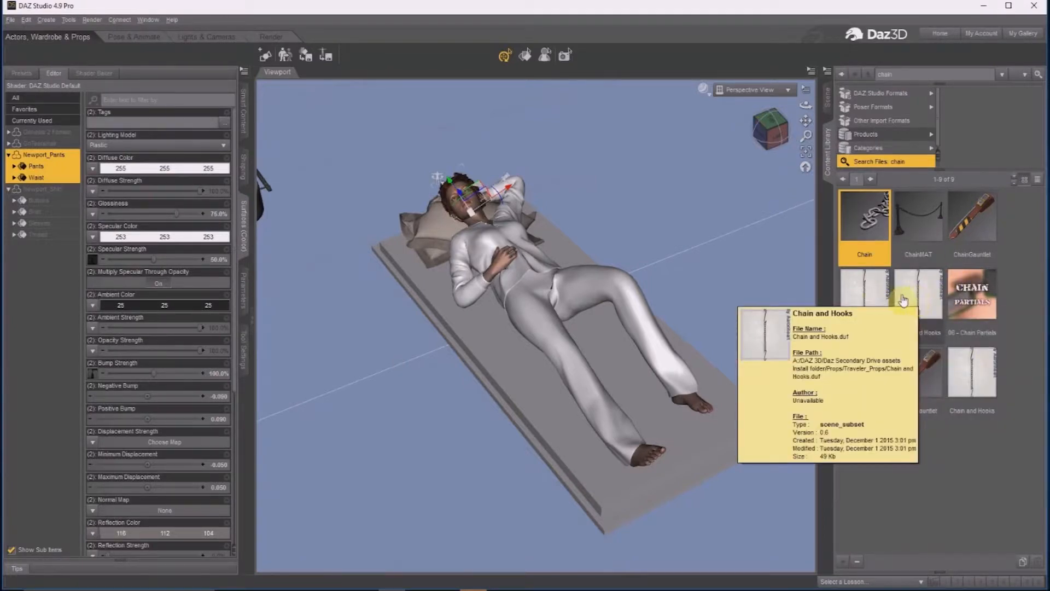
pyautogui.moveTo(978, 372)
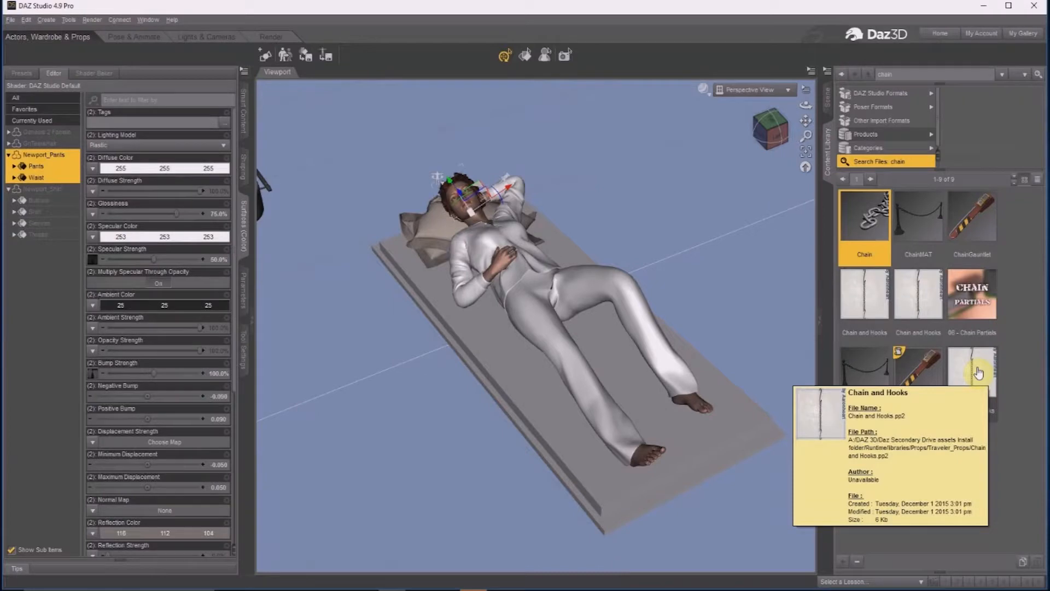
pyautogui.doubleClick(854, 301)
# Step: Locate the Chain and Hooks prop near the barred door and select it for editing
pyautogui.moveTo(477, 313); pyautogui.dragTo(514, 102, button='middle')
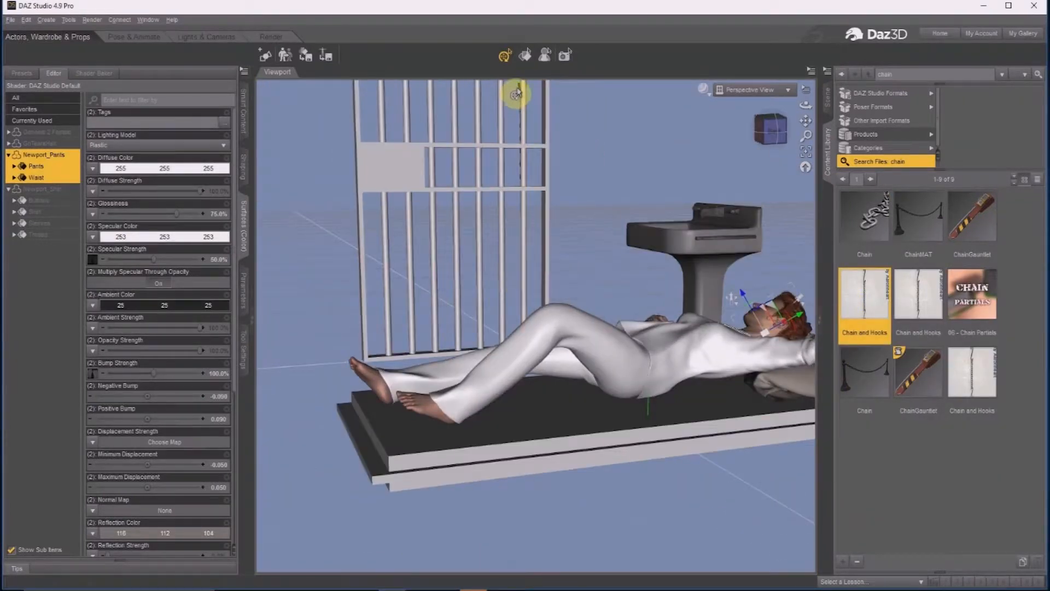
pyautogui.click(828, 97)
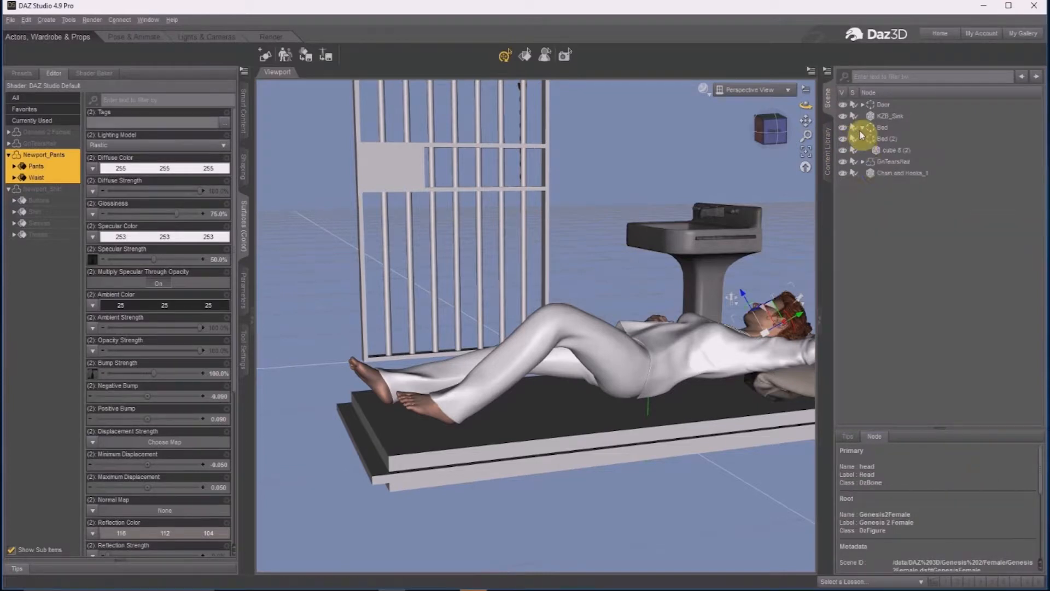
pyautogui.click(892, 175)
pyautogui.moveTo(771, 128); pyautogui.dragTo(514, 280)
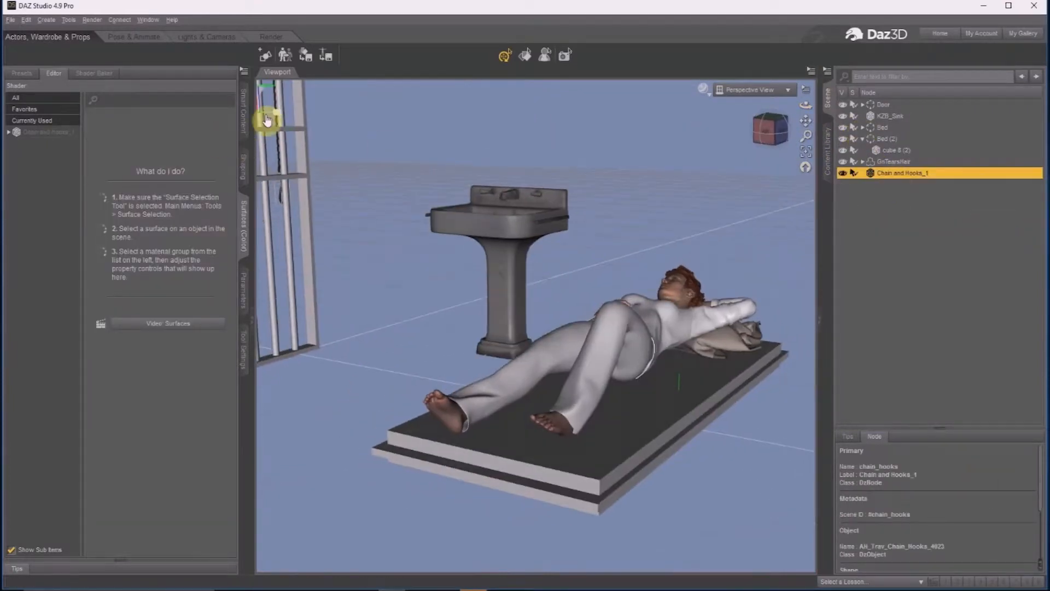
pyautogui.moveTo(768, 141); pyautogui.dragTo(730, 150)
pyautogui.moveTo(321, 99); pyautogui.dragTo(669, 235)
pyautogui.moveTo(772, 138); pyautogui.dragTo(547, 291)
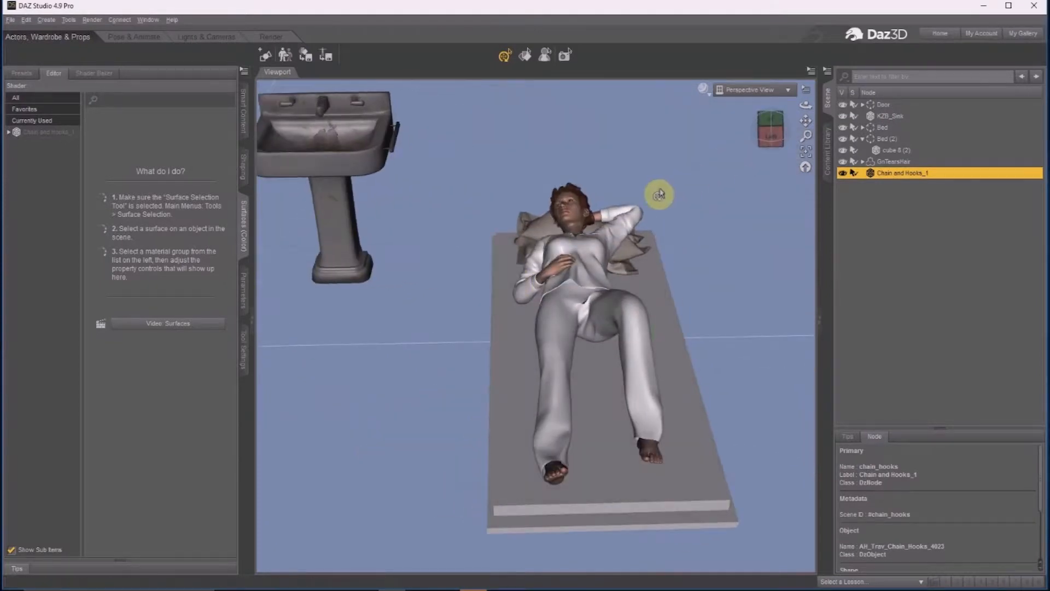
pyautogui.scroll(-4, 658, 195)
pyautogui.moveTo(769, 139); pyautogui.dragTo(517, 285)
pyautogui.click(517, 286)
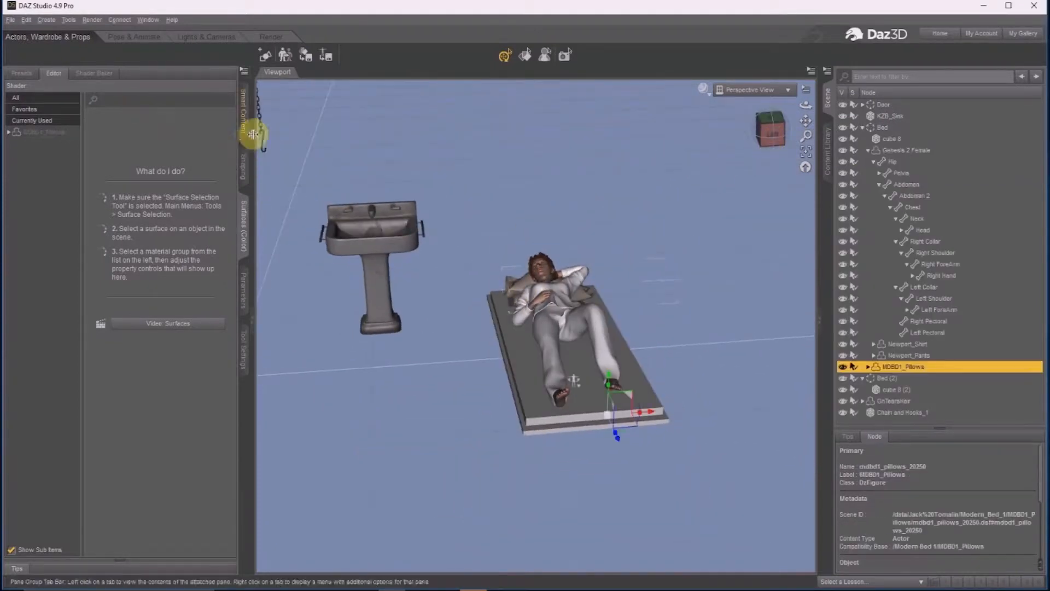
pyautogui.click(262, 141)
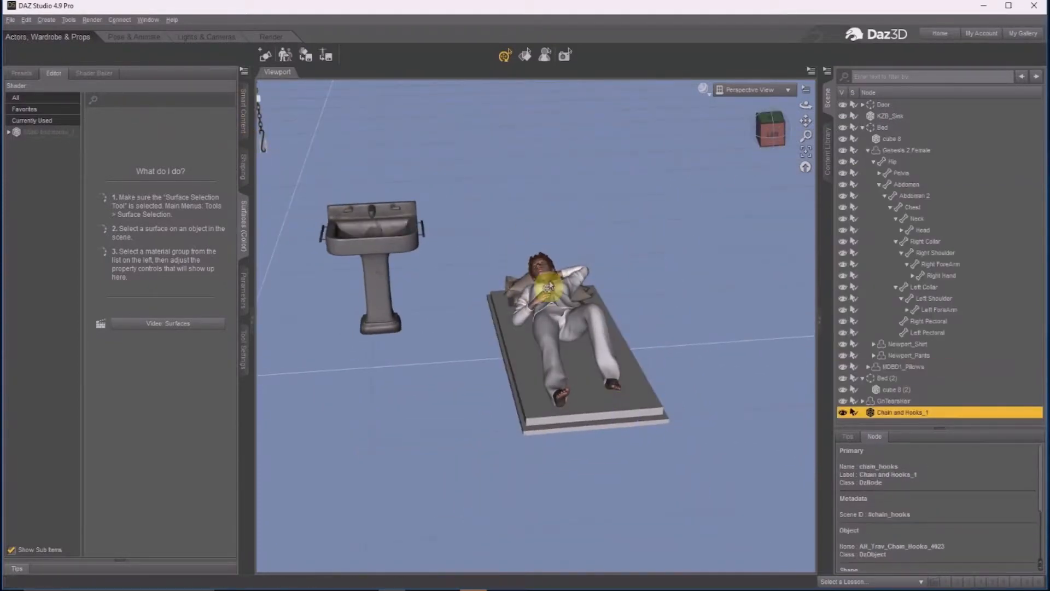
# Step: Move the chain to the head end of the bed, at about xtran -14.3, ytran -46.7 and ztran -240.2
pyautogui.click(244, 290)
pyautogui.moveTo(519, 283)
pyautogui.mouseDown()
pyautogui.moveTo(361, 279)
pyautogui.moveTo(523, 284)
pyautogui.moveTo(155, 143)
pyautogui.moveTo(461, 291)
pyautogui.moveTo(518, 283)
pyautogui.mouseUp()
pyautogui.moveTo(768, 129); pyautogui.dragTo(519, 283)
pyautogui.moveTo(331, 206); pyautogui.dragTo(503, 167)
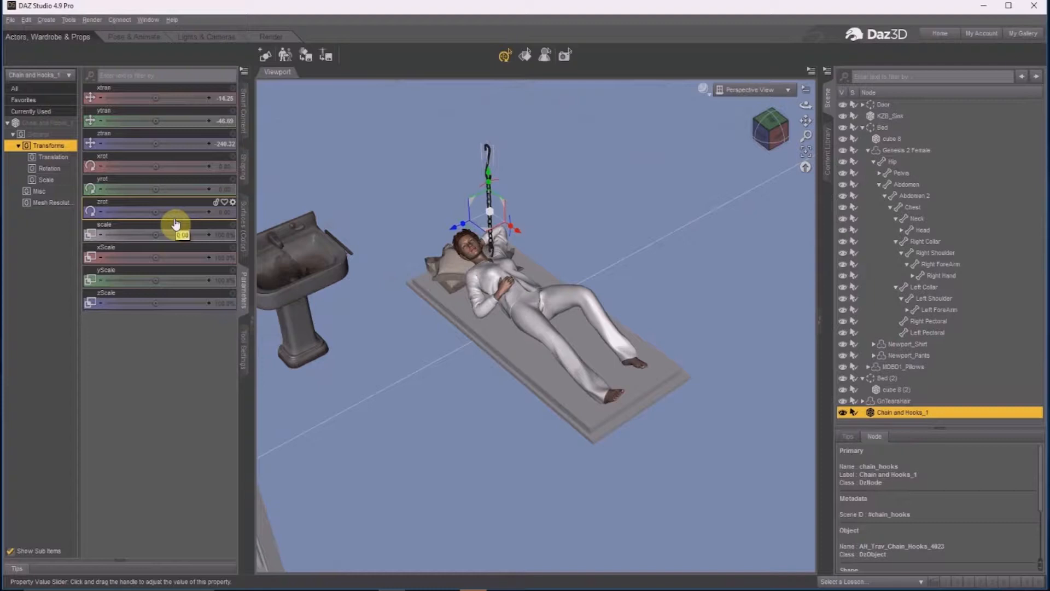
# Step: Rotate the chain to a yrot of 90 and a zrot of 140 so that it slants above the bed
pyautogui.moveTo(469, 235); pyautogui.dragTo(499, 239)
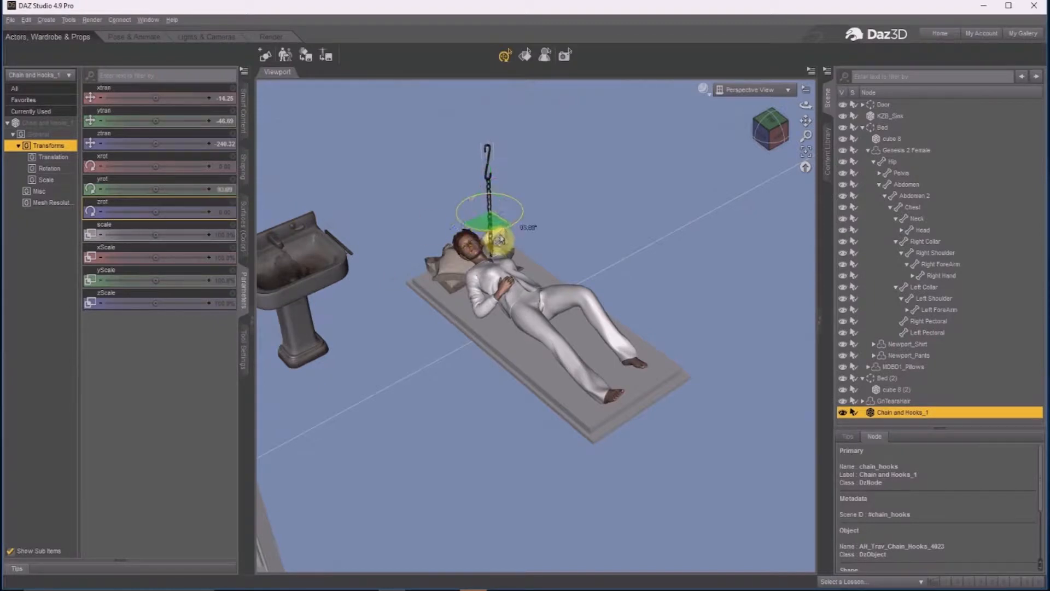
pyautogui.click(221, 188)
pyautogui.write('90')
pyautogui.press('Return')
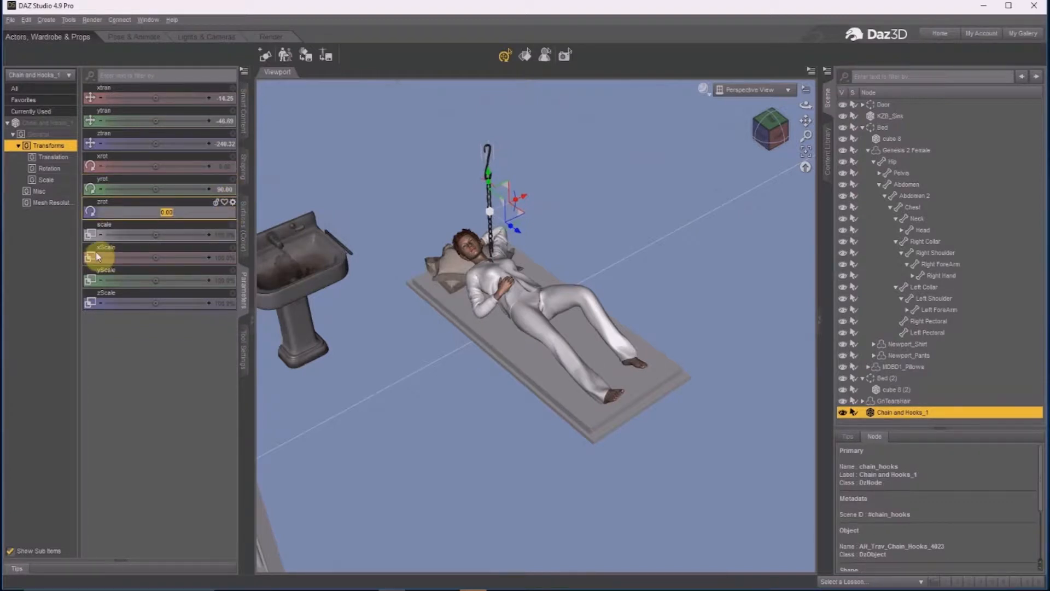
pyautogui.write('140')
pyautogui.press('Return')
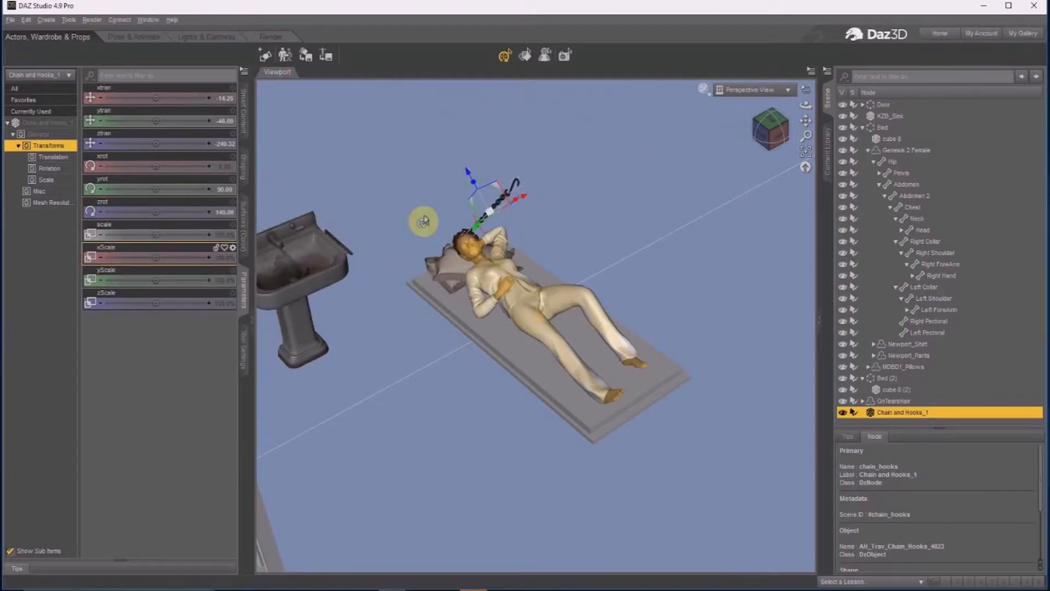
# Step: Try sliding the chain along its ztran axis at the head end of the bed, and undo the move
pyautogui.moveTo(499, 199); pyautogui.dragTo(476, 233)
pyautogui.moveTo(769, 140); pyautogui.dragTo(519, 283)
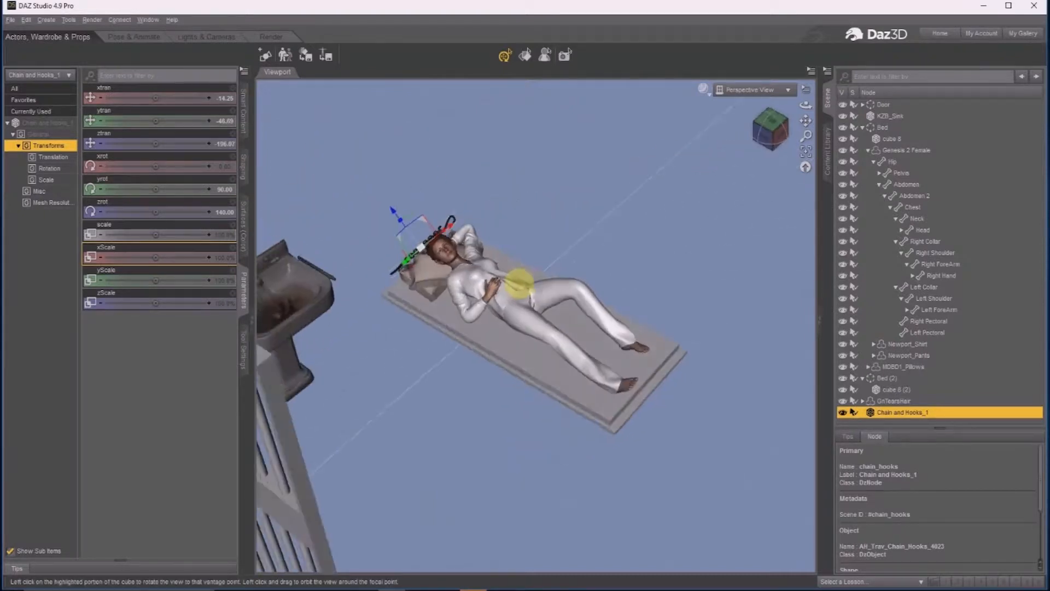
pyautogui.click(26, 20)
pyautogui.click(34, 31)
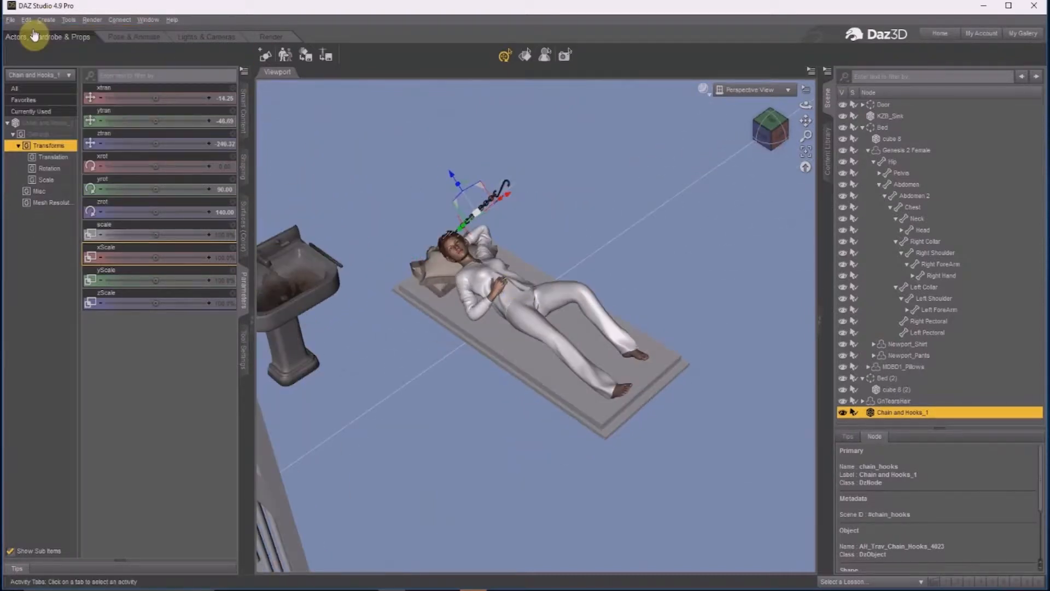
# Step: Reselect the chain above the bed and try turning it about its y axis
pyautogui.moveTo(777, 124); pyautogui.dragTo(458, 171)
pyautogui.click(895, 150)
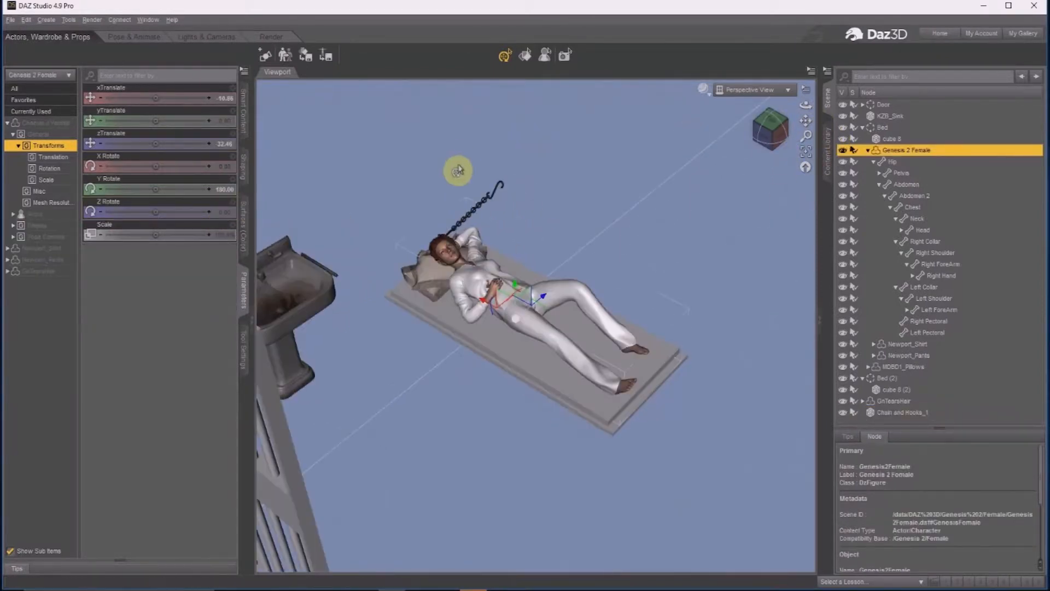
pyautogui.click(484, 204)
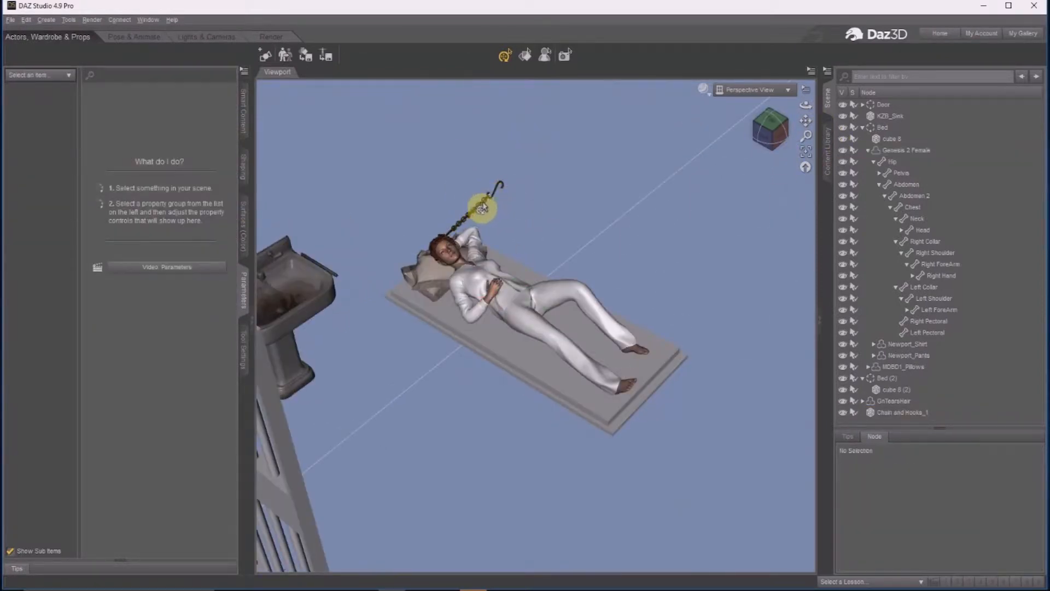
pyautogui.click(482, 209)
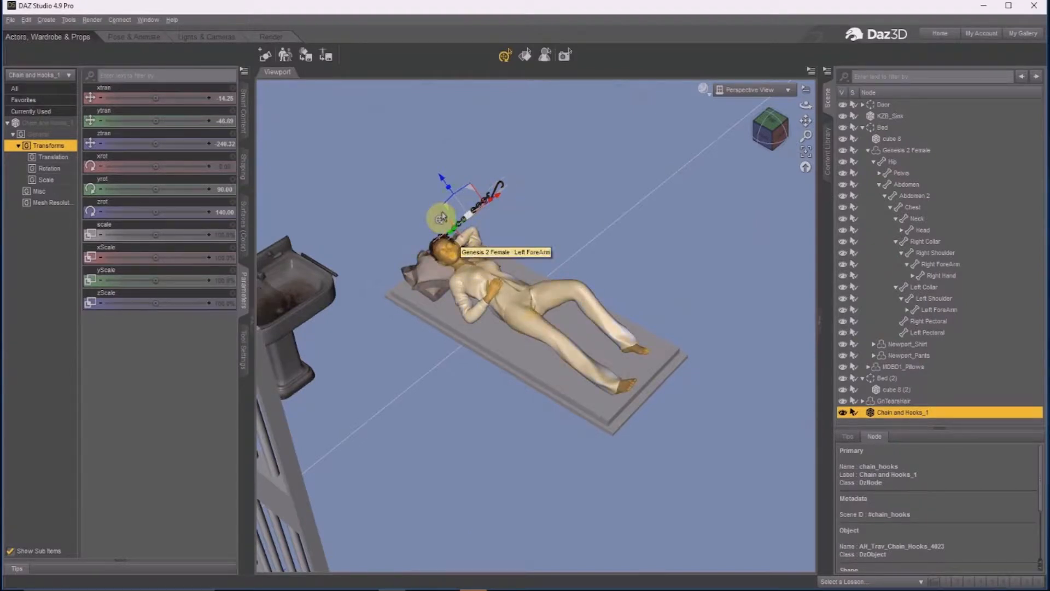
pyautogui.moveTo(444, 195); pyautogui.dragTo(437, 230)
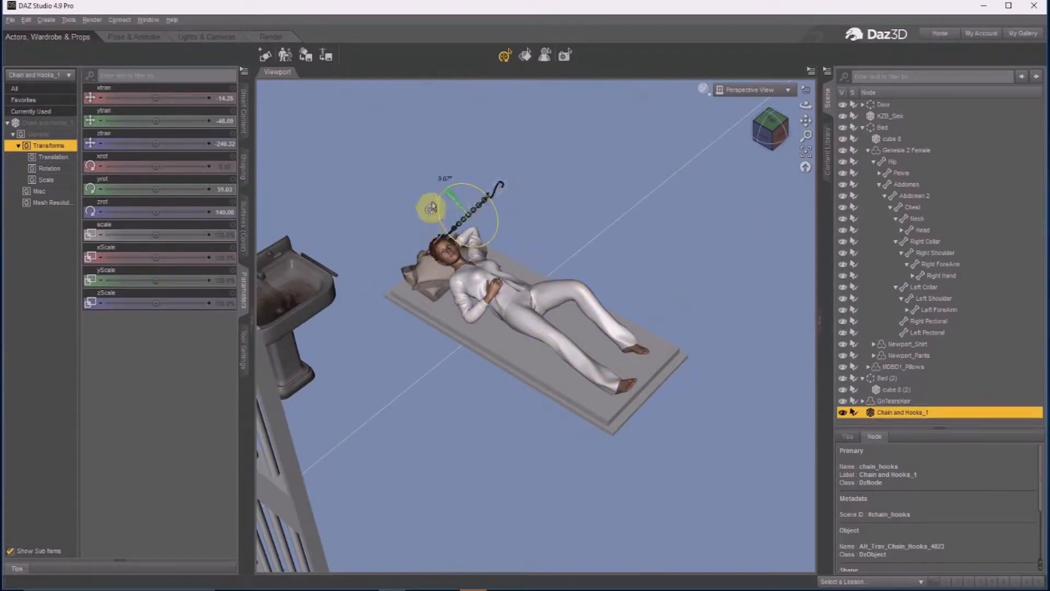
# Step: Undo the chain's zrot change and tilt it about the x axis instead, with xrot set to 130
pyautogui.click(26, 19)
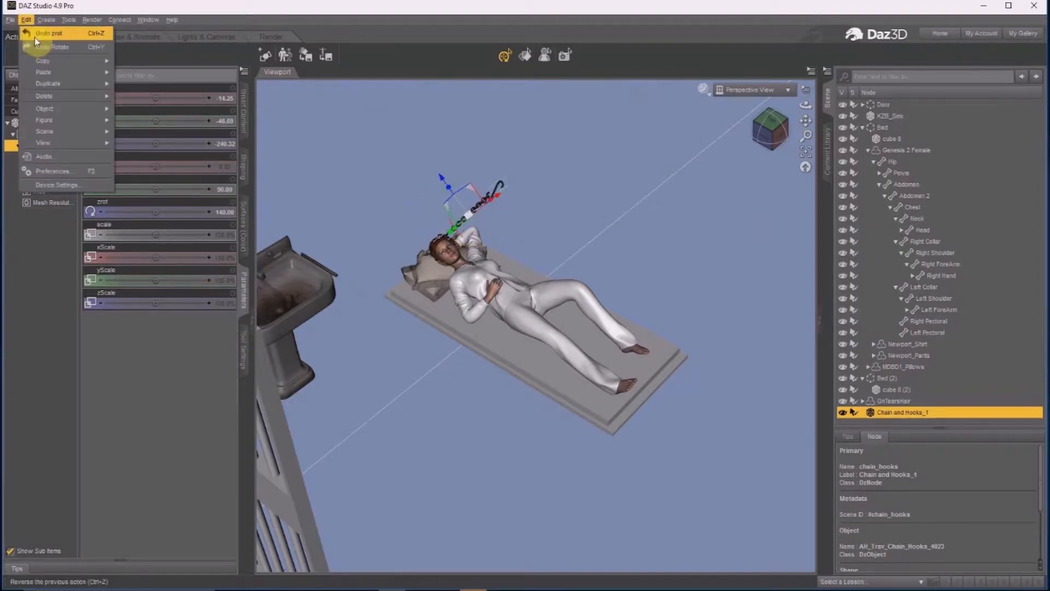
pyautogui.click(36, 42)
pyautogui.moveTo(752, 162); pyautogui.dragTo(483, 142)
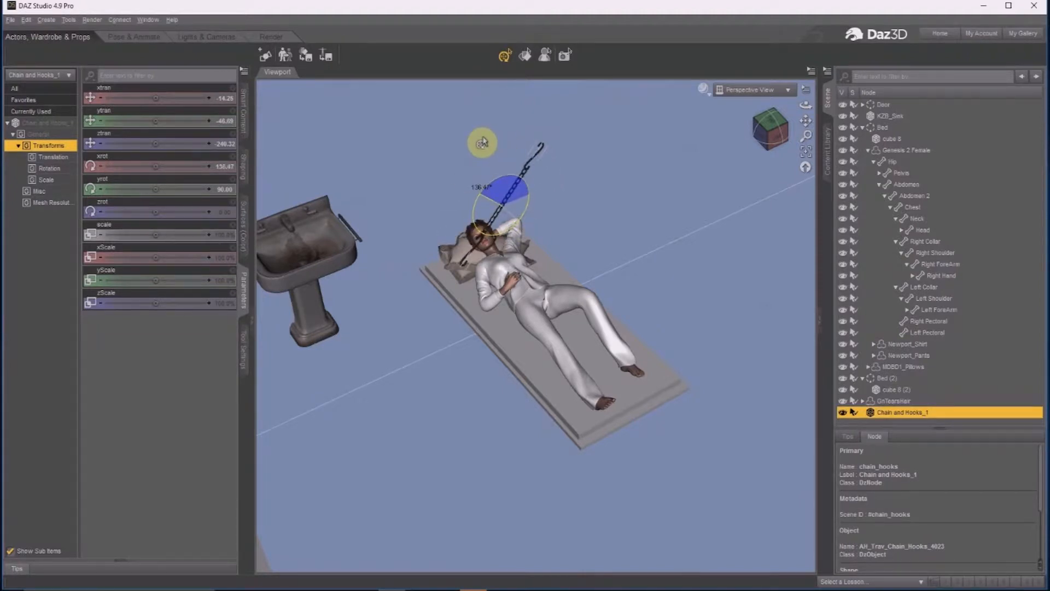
pyautogui.moveTo(471, 144); pyautogui.dragTo(450, 153)
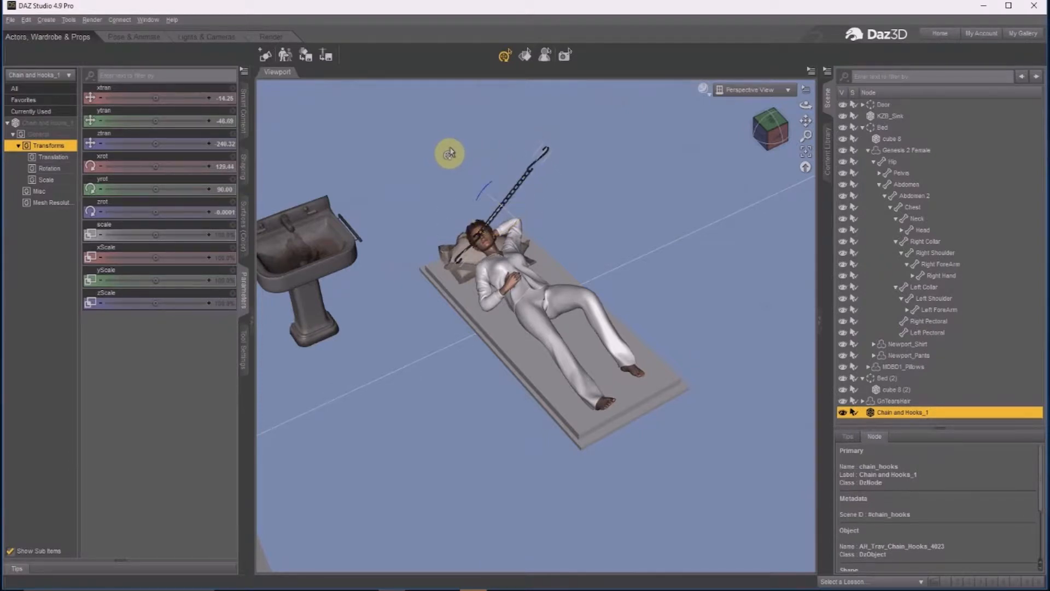
pyautogui.click(225, 167)
pyautogui.write('130')
pyautogui.press('Return')
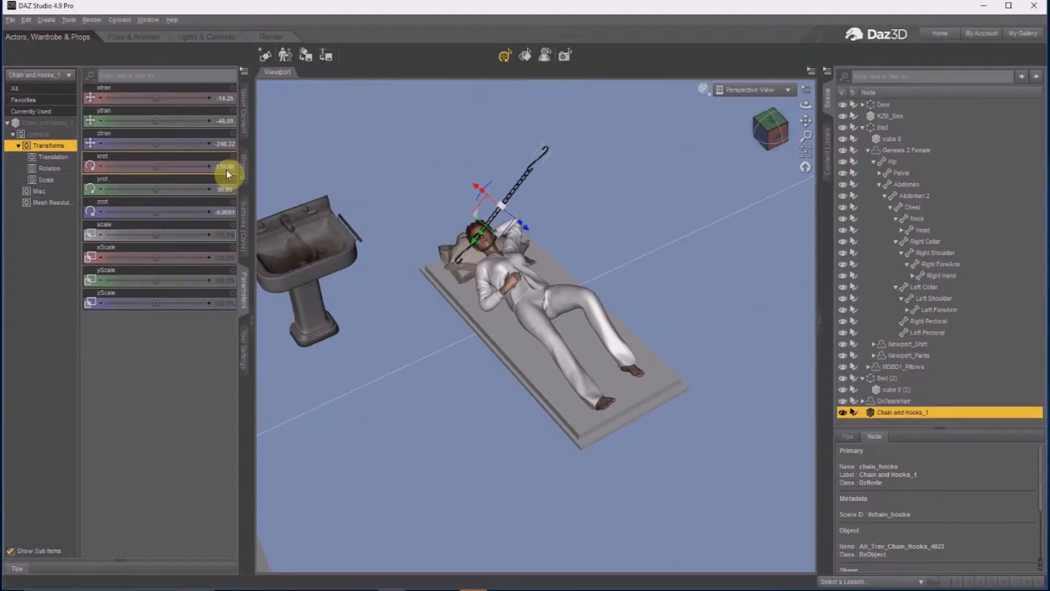
# Step: Try a different yrot value for the tilted chain, and undo that rotation
pyautogui.moveTo(520, 290); pyautogui.dragTo(492, 261, button='middle')
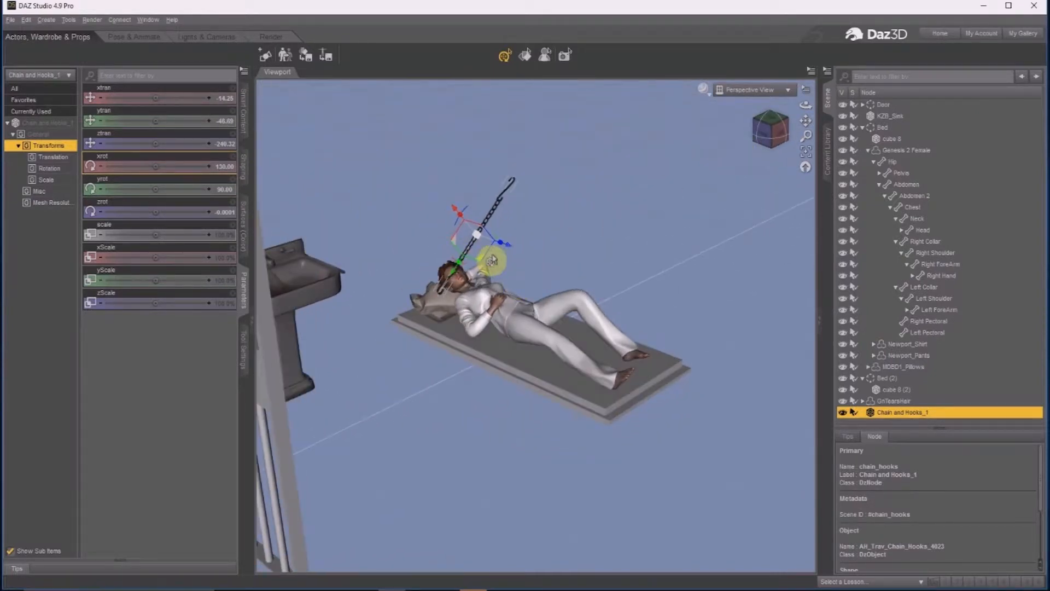
pyautogui.click(224, 189)
pyautogui.write('006')
pyautogui.press('Return')
pyautogui.moveTo(782, 136); pyautogui.dragTo(517, 279)
pyautogui.click(26, 20)
pyautogui.click(28, 34)
# Step: Move the chain down beyond the head end of the bed, at about ytran -104 and ztran -264
pyautogui.moveTo(767, 136); pyautogui.dragTo(482, 163)
pyautogui.moveTo(514, 236); pyautogui.dragTo(449, 192)
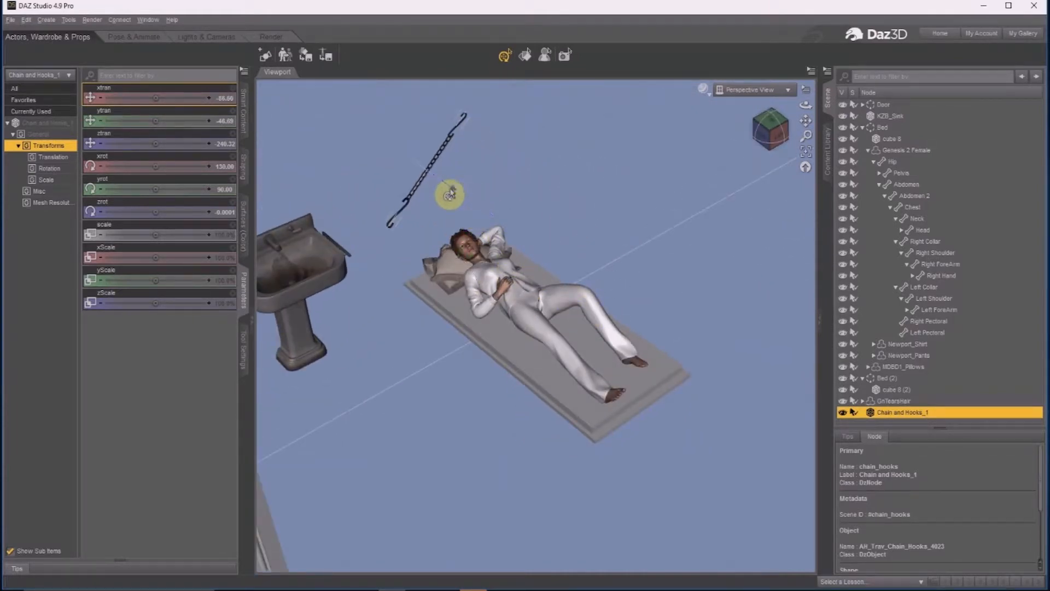
pyautogui.moveTo(401, 156); pyautogui.dragTo(473, 205)
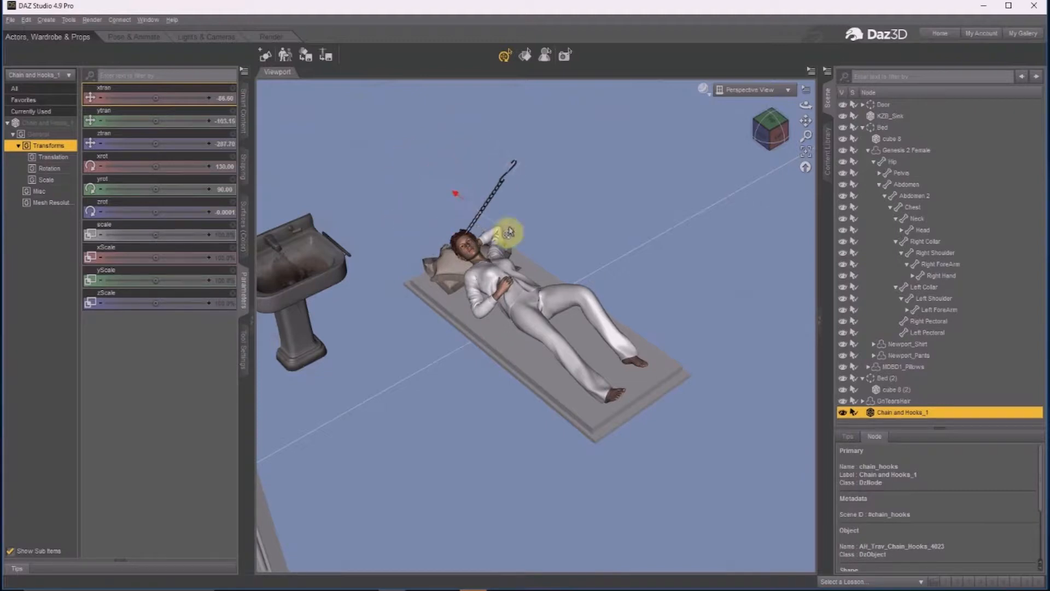
pyautogui.moveTo(413, 286); pyautogui.dragTo(422, 227)
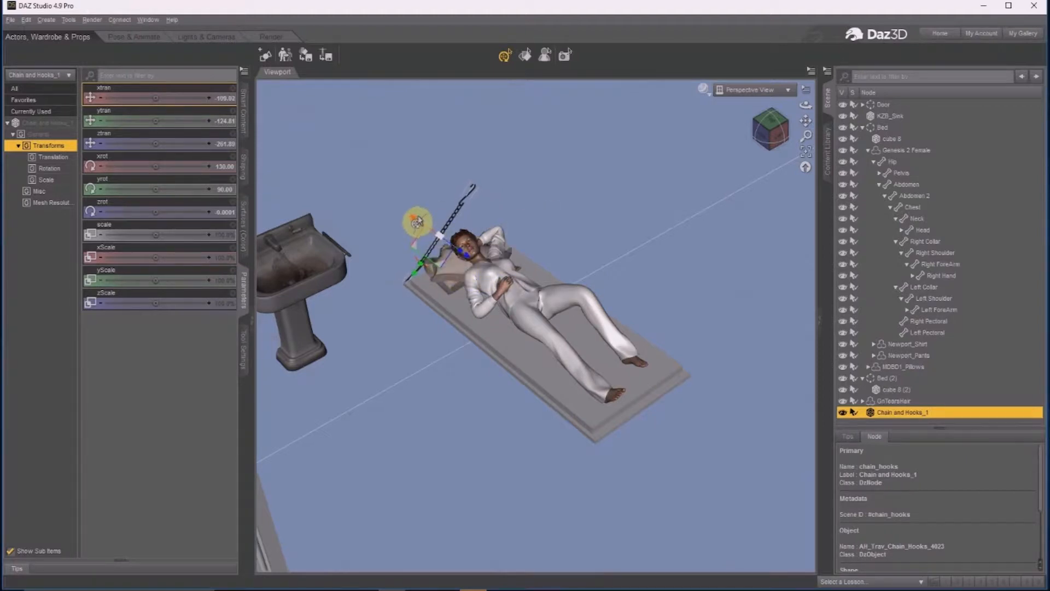
pyautogui.moveTo(429, 236); pyautogui.dragTo(393, 251)
# Step: Align the chain from above with the head edge of the bed, at about ytran -81 and ztran -234.7
pyautogui.moveTo(767, 137); pyautogui.dragTo(481, 274)
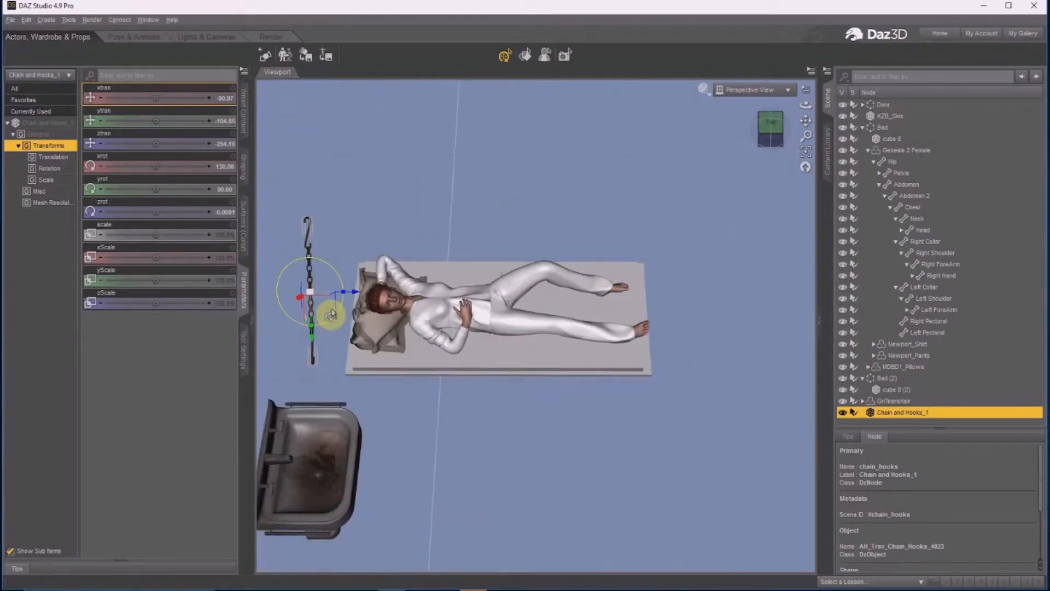
pyautogui.moveTo(351, 299); pyautogui.dragTo(402, 301)
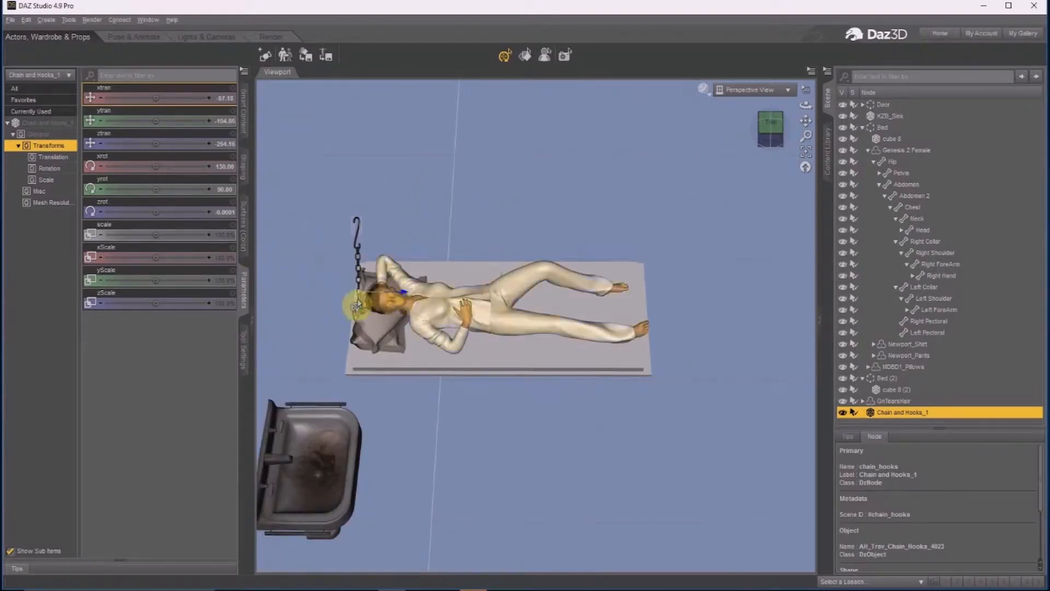
pyautogui.moveTo(355, 355)
pyautogui.mouseDown()
pyautogui.moveTo(347, 384)
pyautogui.moveTo(356, 351)
pyautogui.moveTo(335, 368)
pyautogui.moveTo(350, 356)
pyautogui.mouseUp()
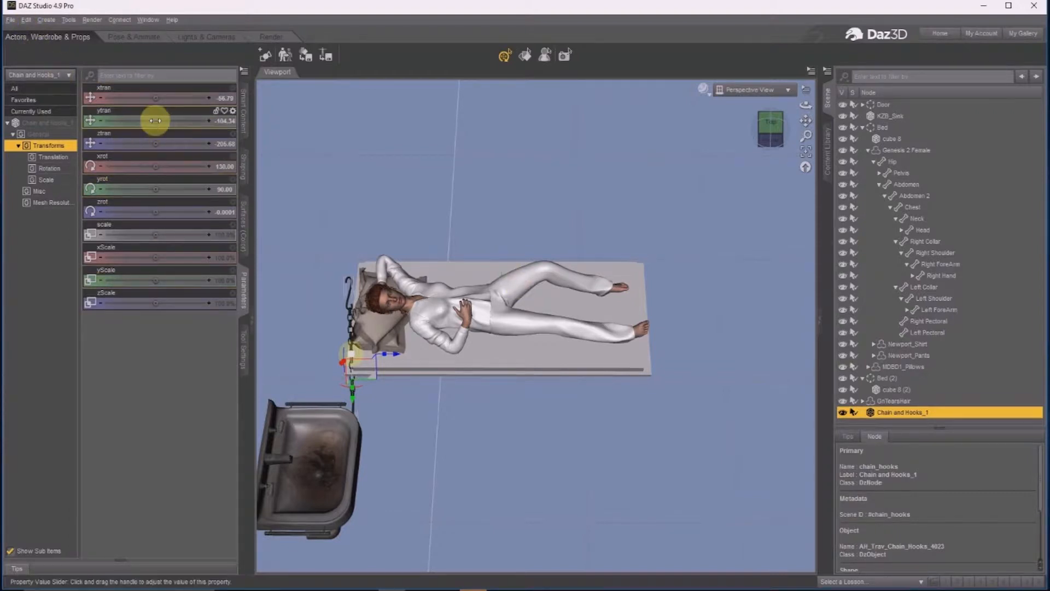
pyautogui.moveTo(155, 121); pyautogui.dragTo(167, 120)
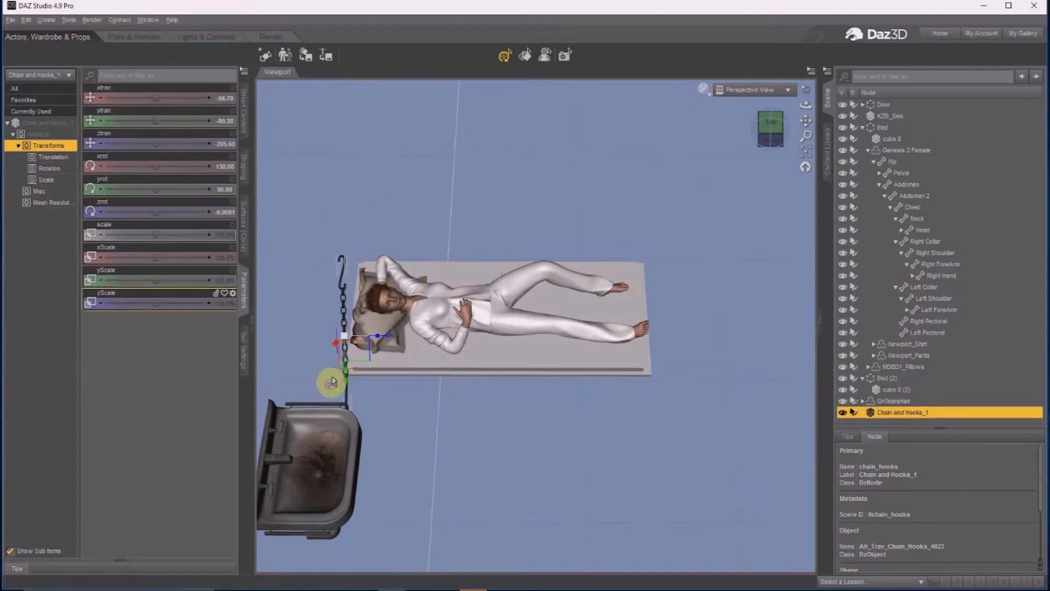
pyautogui.moveTo(346, 378); pyautogui.dragTo(350, 334)
pyautogui.moveTo(154, 121); pyautogui.dragTo(132, 121)
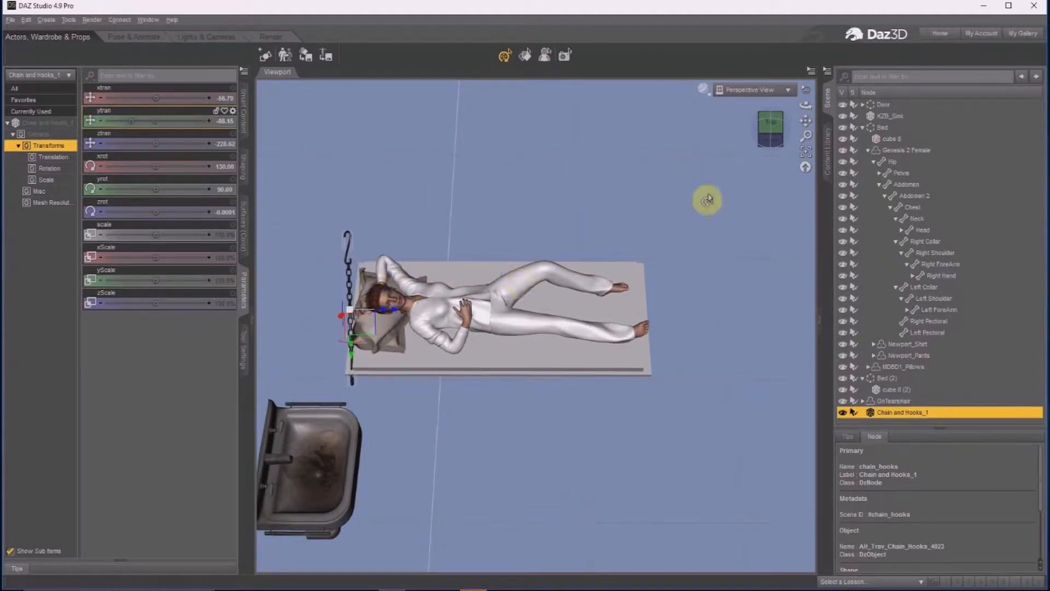
pyautogui.moveTo(342, 355); pyautogui.dragTo(352, 344)
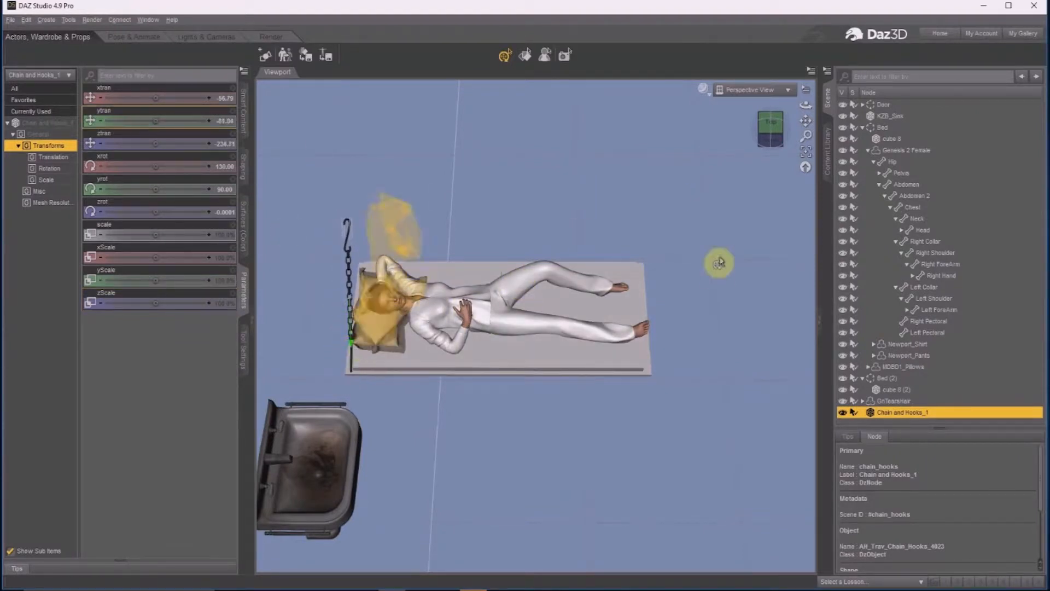
# Step: Scale the chain to 115% and shift it along its slope to about ytran -74.3 and ztran -242.8
pyautogui.moveTo(769, 132); pyautogui.dragTo(517, 282)
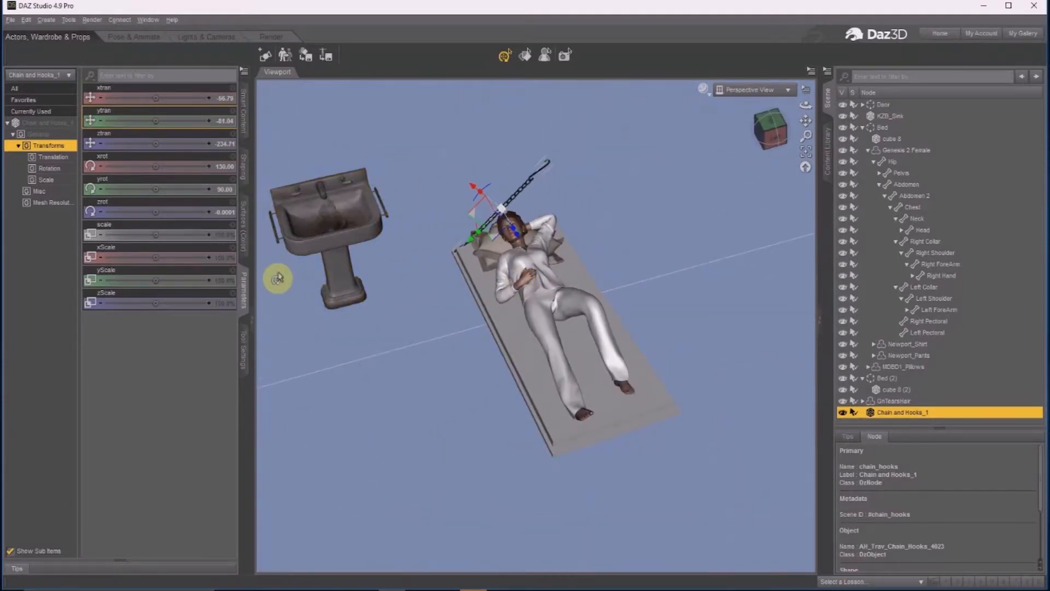
pyautogui.moveTo(157, 234); pyautogui.dragTo(173, 234)
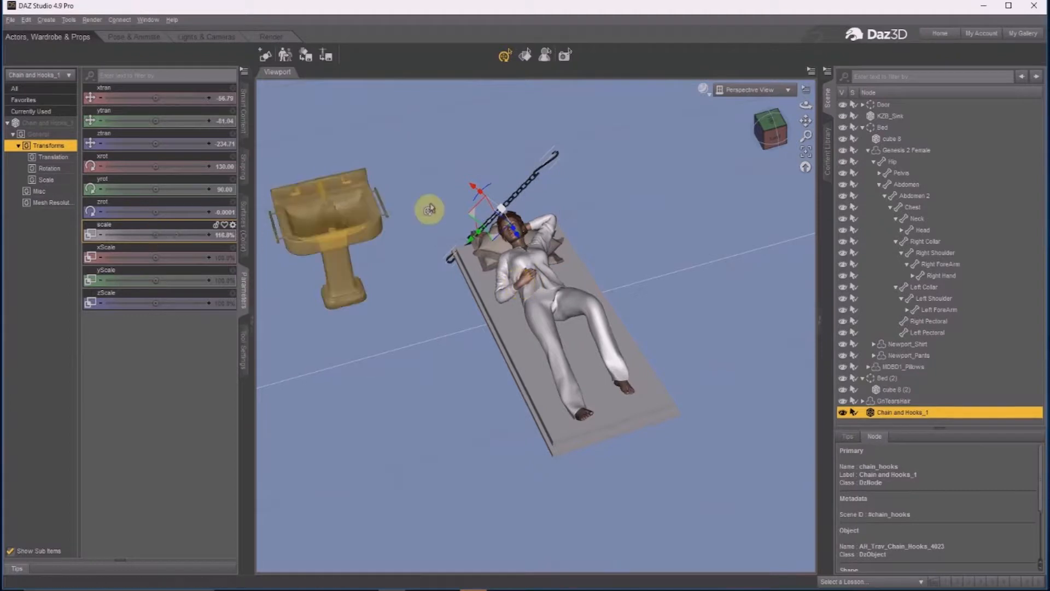
pyautogui.moveTo(470, 247); pyautogui.dragTo(480, 237)
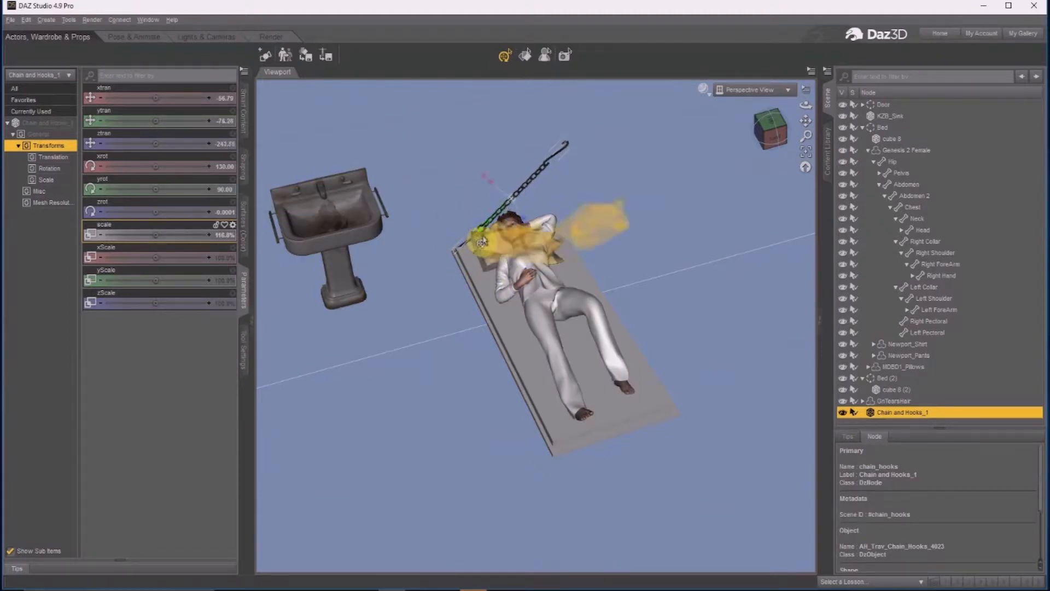
pyautogui.press('BackSpace')
pyautogui.write('115')
pyautogui.press('Return')
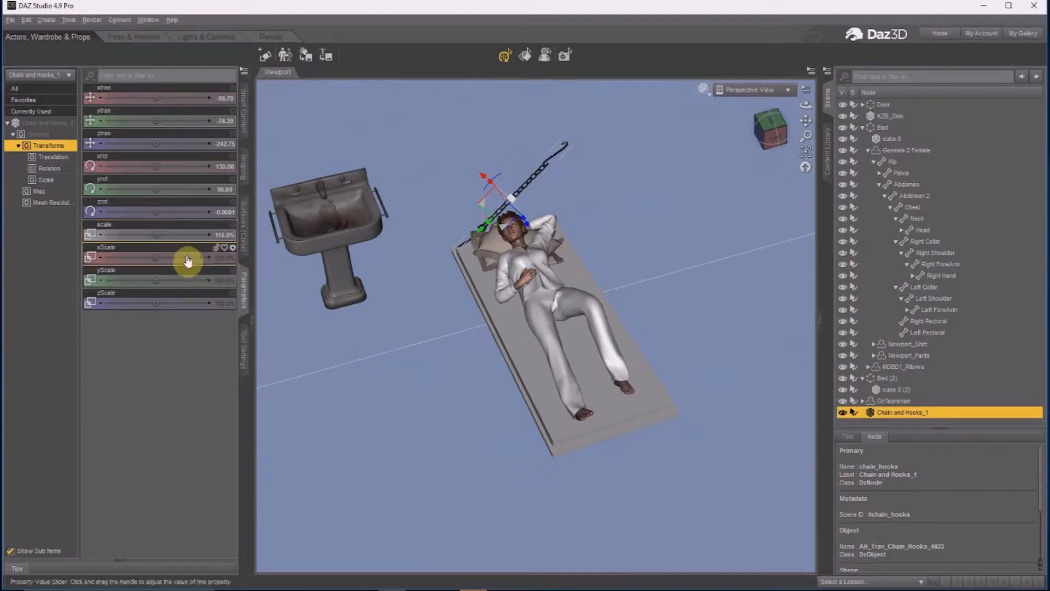
# Step: Set the chain's zrot to exactly 0
pyautogui.click(226, 213)
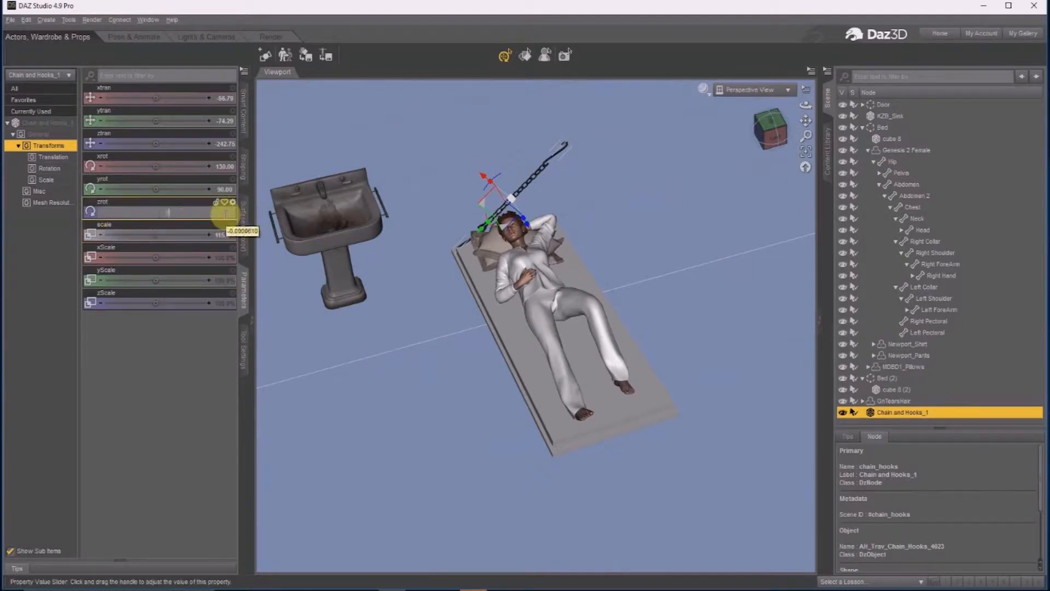
pyautogui.write('0')
pyautogui.press('Return')
pyautogui.click(232, 221)
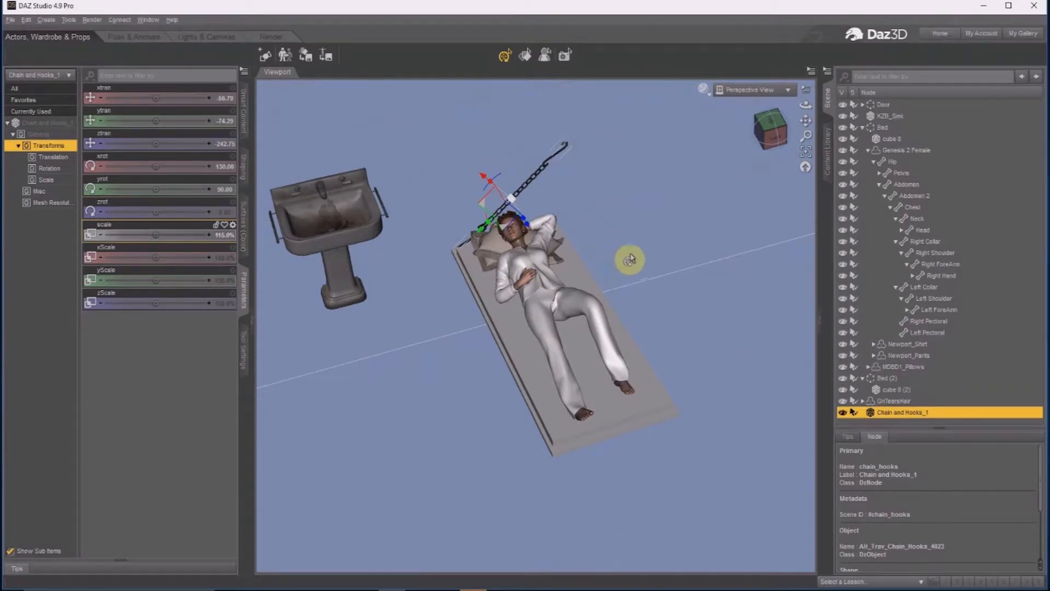
# Step: Load a second Chain and Hooks prop from the content library and select it in the scene
pyautogui.click(827, 156)
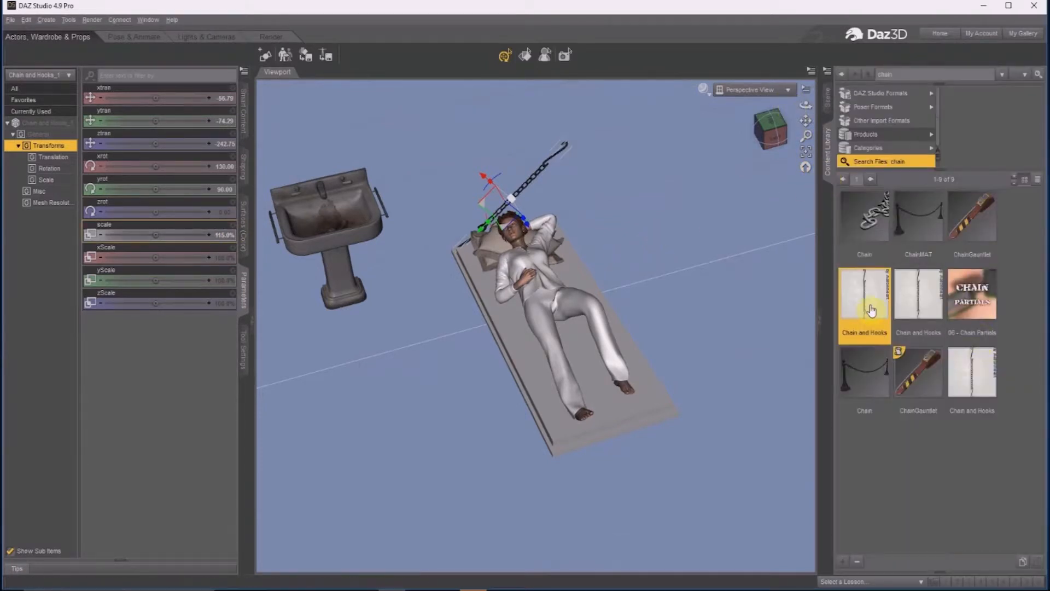
pyautogui.moveTo(782, 140); pyautogui.dragTo(554, 121)
pyautogui.click(826, 99)
pyautogui.scroll(-1, 910, 377)
pyautogui.click(905, 417)
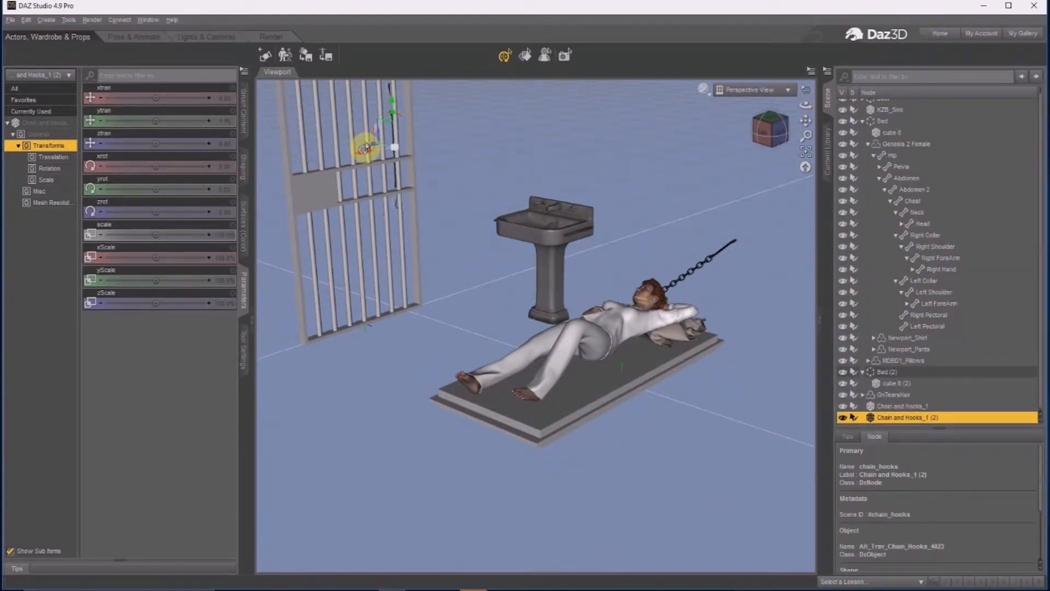
pyautogui.click(403, 122)
pyautogui.click(869, 304)
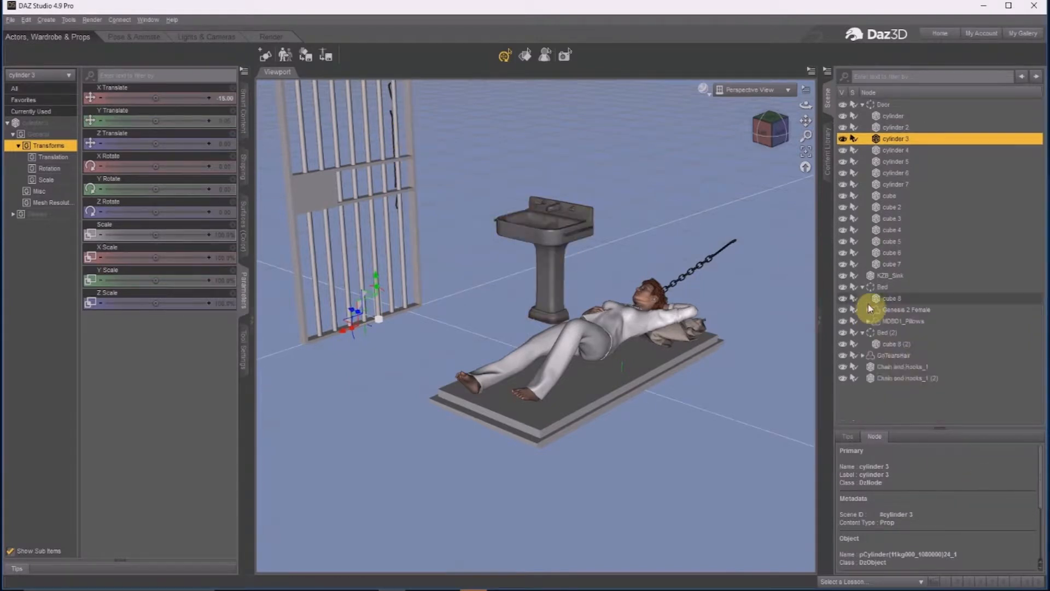
pyautogui.click(899, 377)
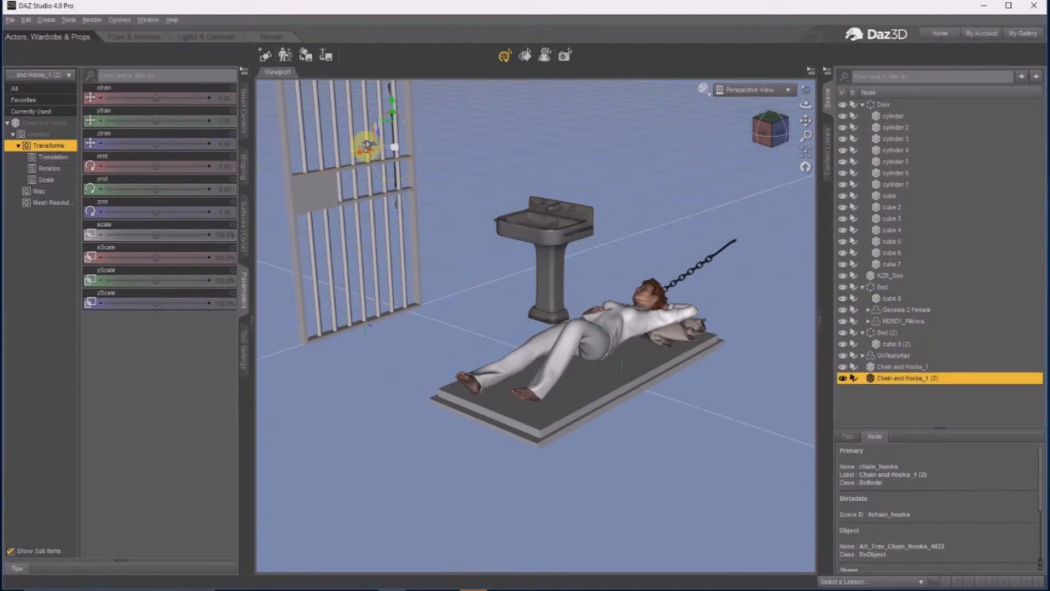
# Step: Move the second chain beside the foot end of the bed, at about xtran 151 and ztran -272
pyautogui.moveTo(148, 145); pyautogui.dragTo(514, 284)
pyautogui.moveTo(154, 99); pyautogui.dragTo(515, 286)
pyautogui.moveTo(784, 130); pyautogui.dragTo(506, 282)
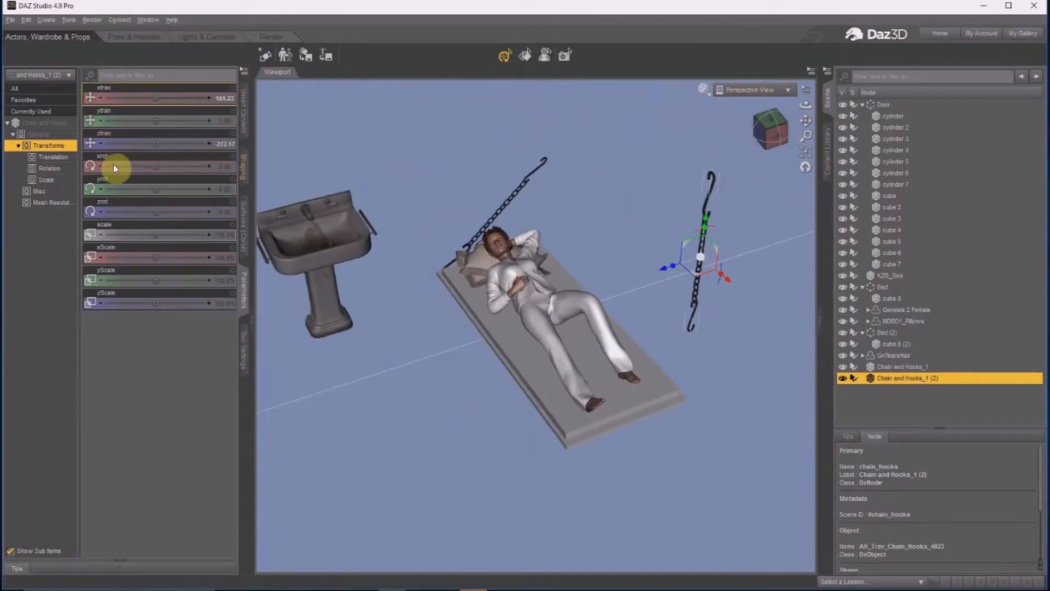
pyautogui.click(224, 281)
pyautogui.write('90')
pyautogui.press('Return')
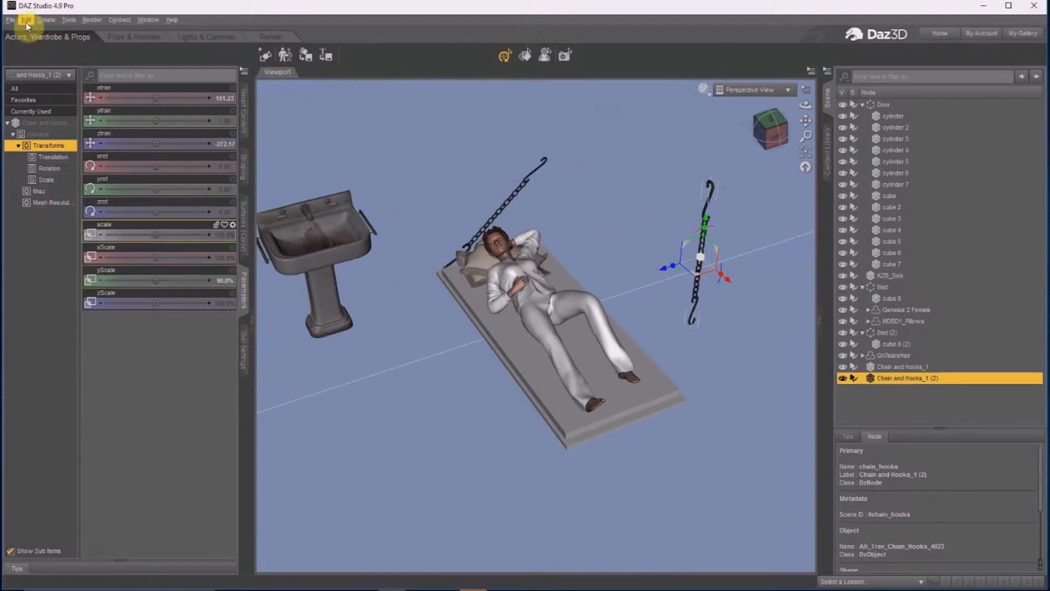
# Step: Set the second chain's yrot to 90 and open its xrot value for editing
pyautogui.click(226, 189)
pyautogui.write('90')
pyautogui.press('Return')
pyautogui.click(218, 166)
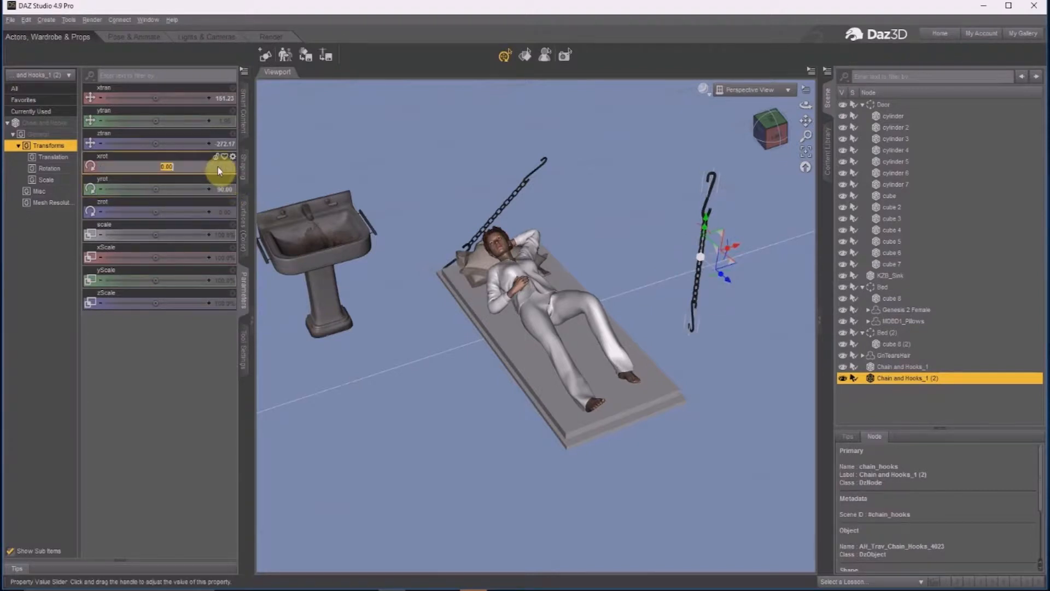
# Step: Set the second chain's X rotation to 130 and its overall scale to 115%
pyautogui.write('130')
pyautogui.press('Return')
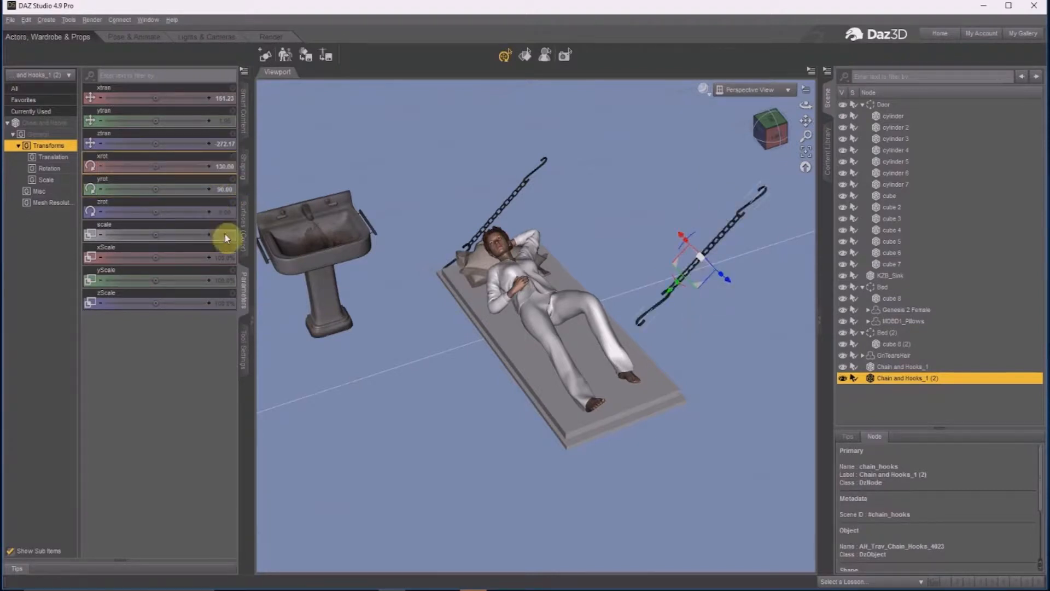
pyautogui.click(222, 235)
pyautogui.write('115')
pyautogui.press('Return')
# Step: Move the second chain onto the foot end of the bed, at about X 142, Y -79 and Z -241
pyautogui.moveTo(156, 121); pyautogui.dragTo(104, 121)
pyautogui.moveTo(155, 144); pyautogui.dragTo(131, 143)
pyautogui.moveTo(156, 98)
pyautogui.mouseDown()
pyautogui.moveTo(183, 99)
pyautogui.moveTo(114, 99)
pyautogui.moveTo(156, 98)
pyautogui.mouseUp()
pyautogui.moveTo(156, 144)
pyautogui.mouseDown()
pyautogui.moveTo(137, 144)
pyautogui.moveTo(149, 142)
pyautogui.mouseUp()
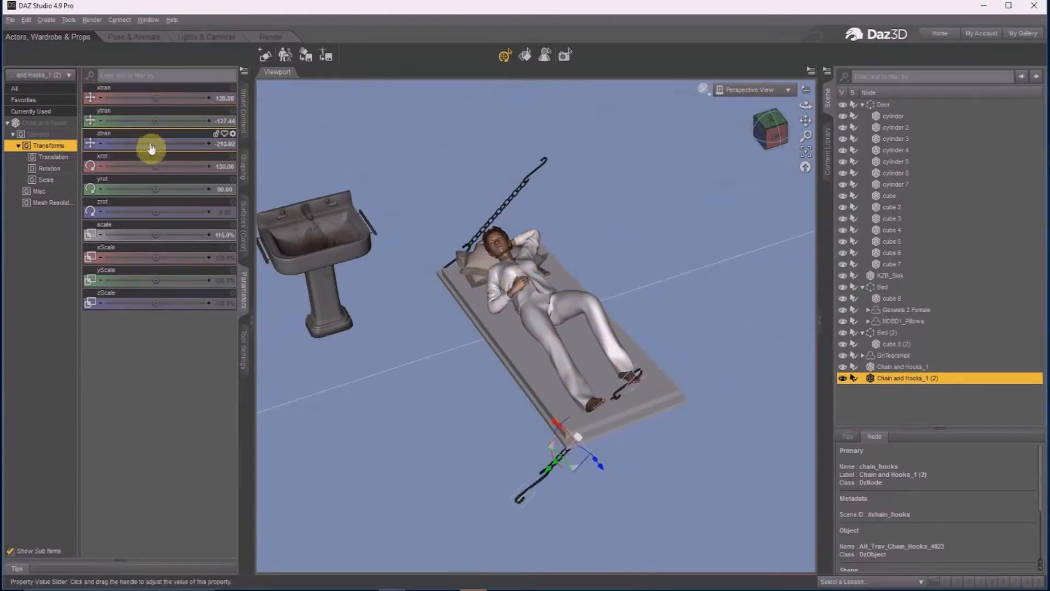
pyautogui.moveTo(156, 99); pyautogui.dragTo(174, 98)
pyautogui.moveTo(566, 481); pyautogui.dragTo(603, 415)
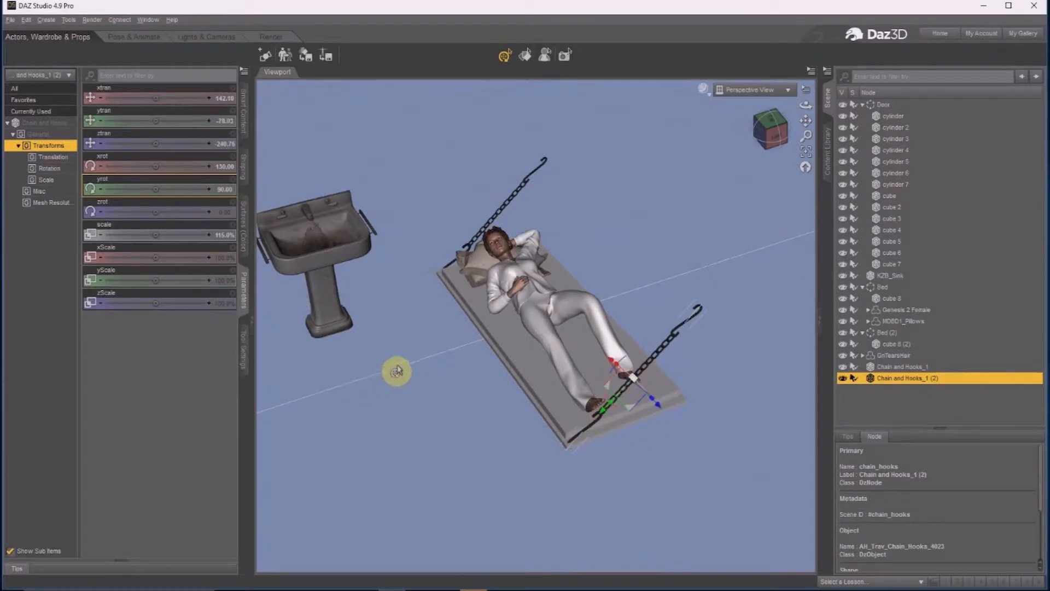
# Step: Search the content library for "wall" and look through the results for a suitable cell wall
pyautogui.moveTo(768, 144)
pyautogui.mouseDown()
pyautogui.moveTo(476, 278)
pyautogui.moveTo(523, 295)
pyautogui.moveTo(781, 135)
pyautogui.mouseUp()
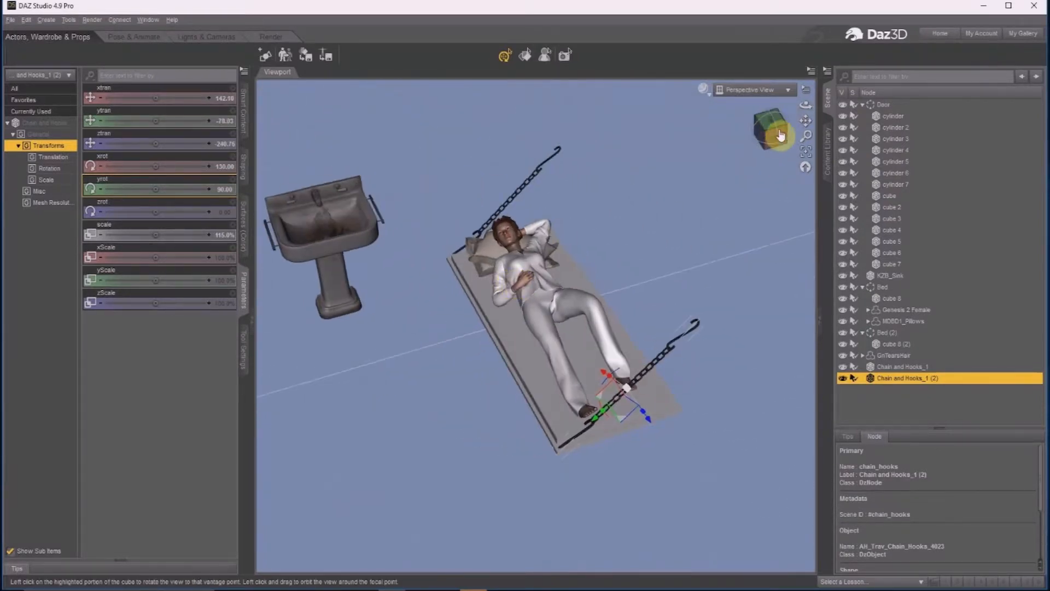
pyautogui.click(828, 153)
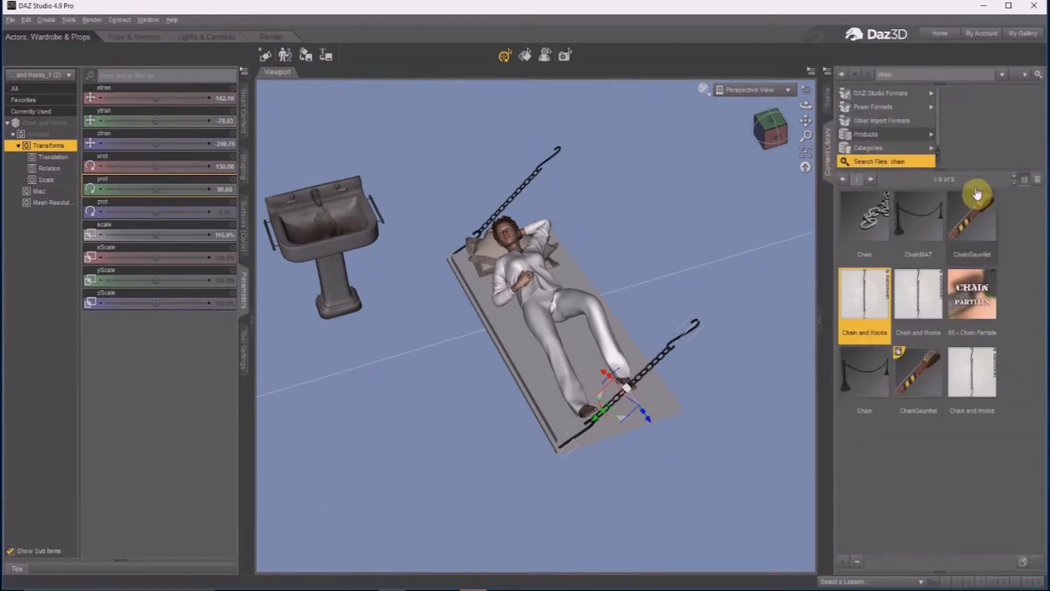
pyautogui.doubleClick(887, 75)
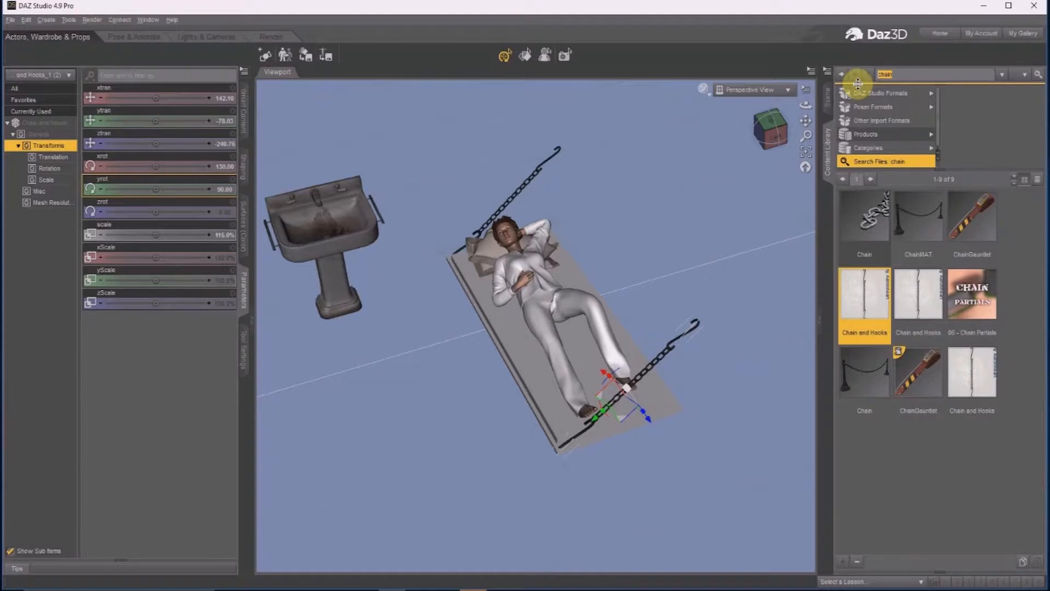
pyautogui.write('wal')
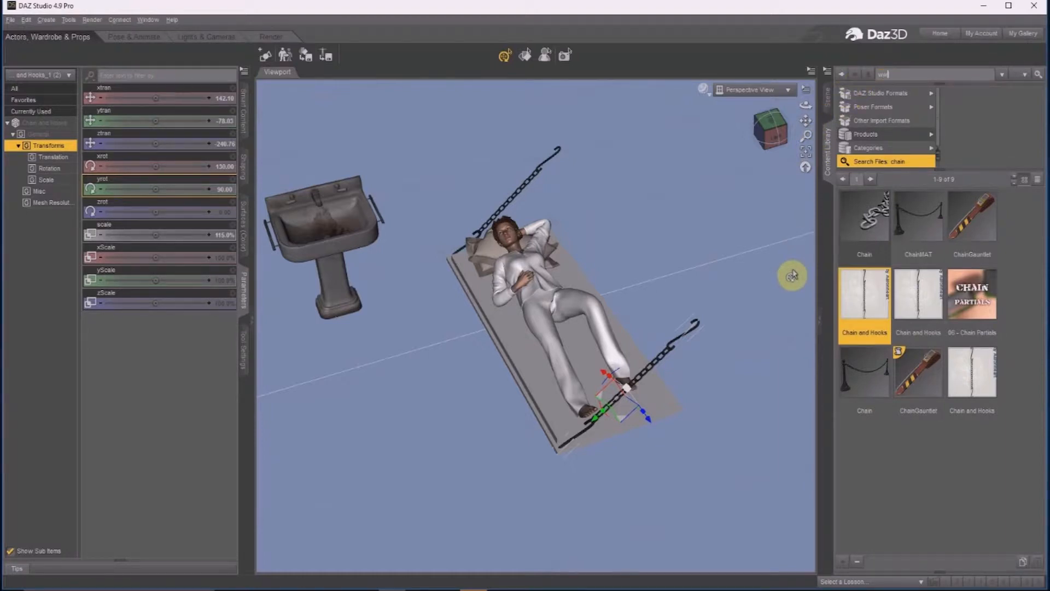
pyautogui.write('l')
pyautogui.press('Return')
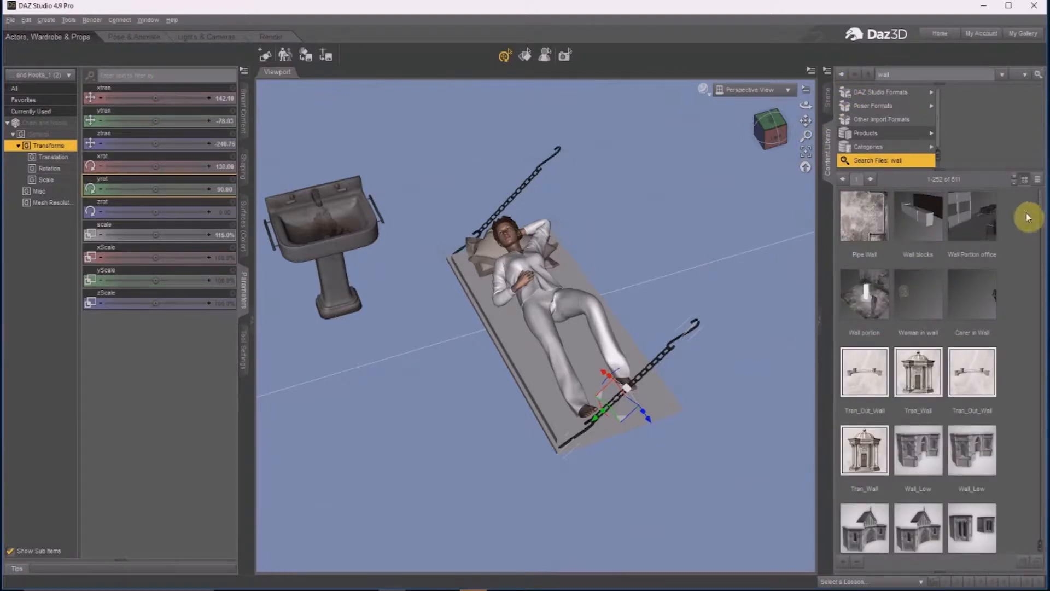
pyautogui.moveTo(1042, 206); pyautogui.dragTo(1043, 385)
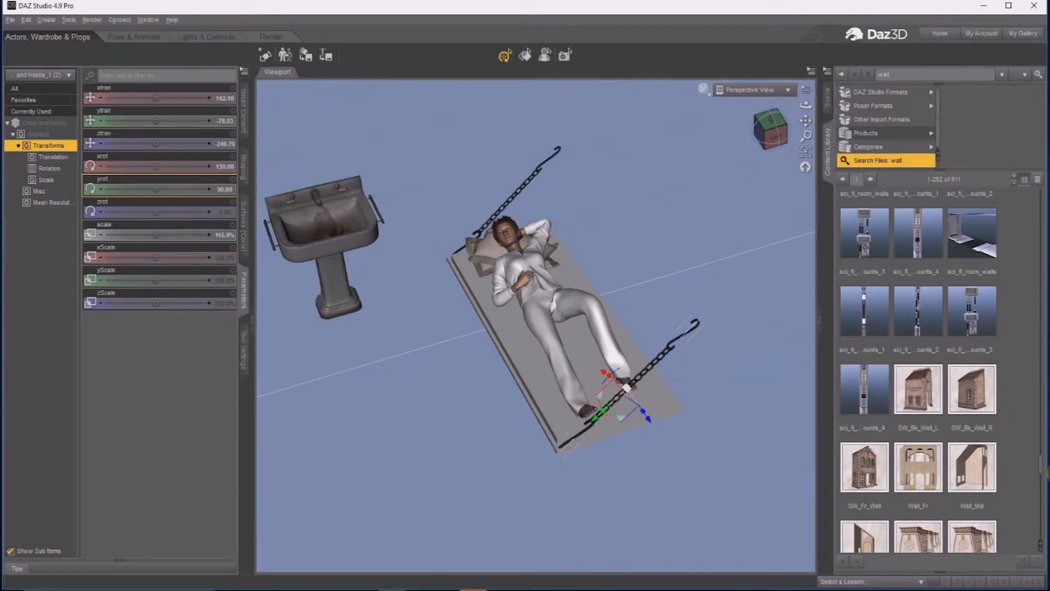
pyautogui.moveTo(1044, 195); pyautogui.dragTo(1042, 185)
# Step: Search the content library for "room" and pick out the WP_Room prop among the results
pyautogui.moveTo(907, 73); pyautogui.dragTo(819, 82)
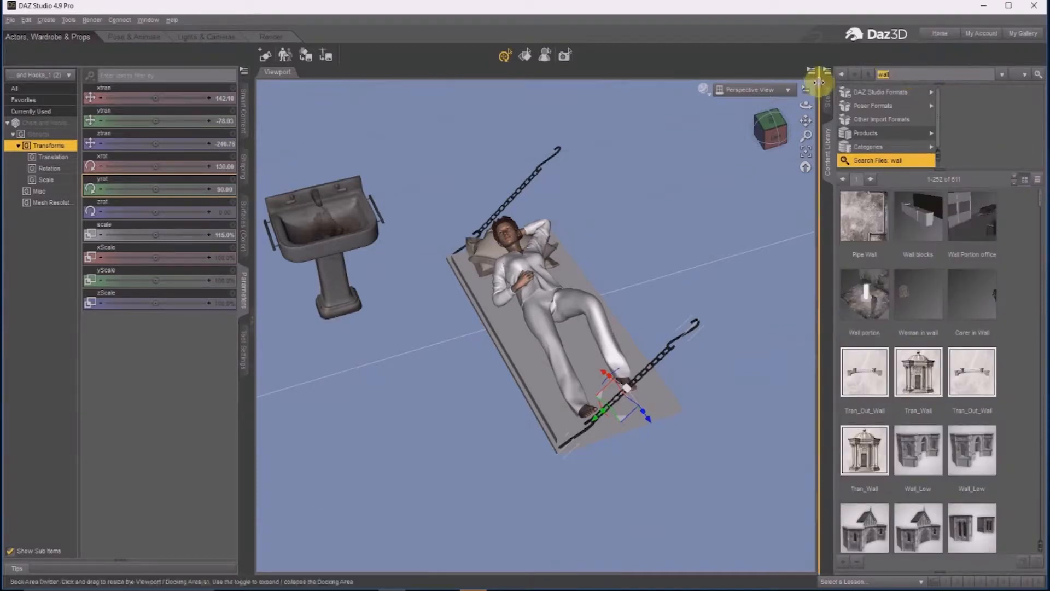
pyautogui.press('BackSpace')
pyautogui.write('room')
pyautogui.press('Return')
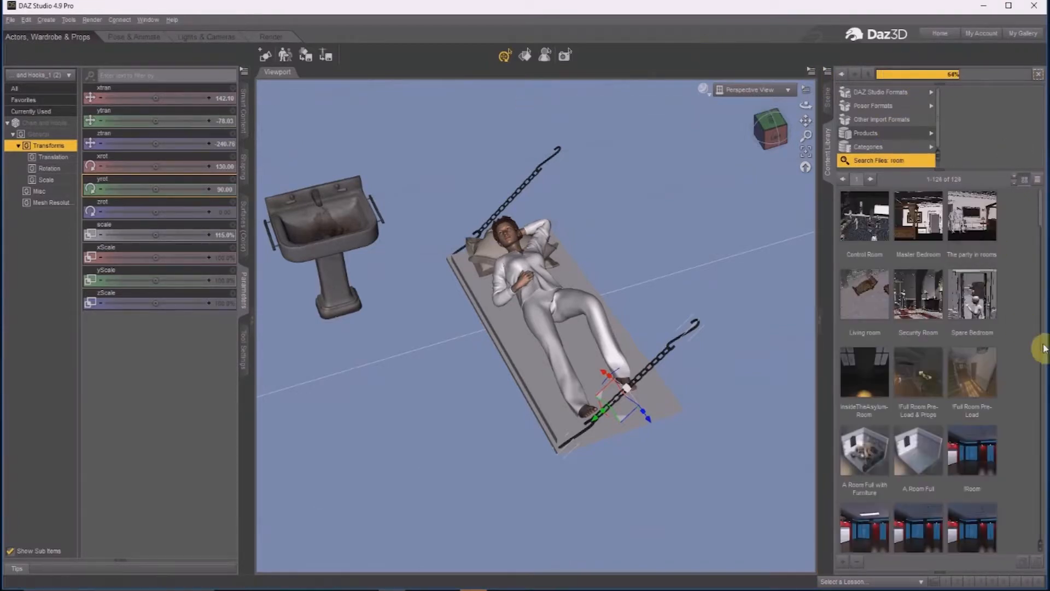
pyautogui.scroll(-3, 1030, 306)
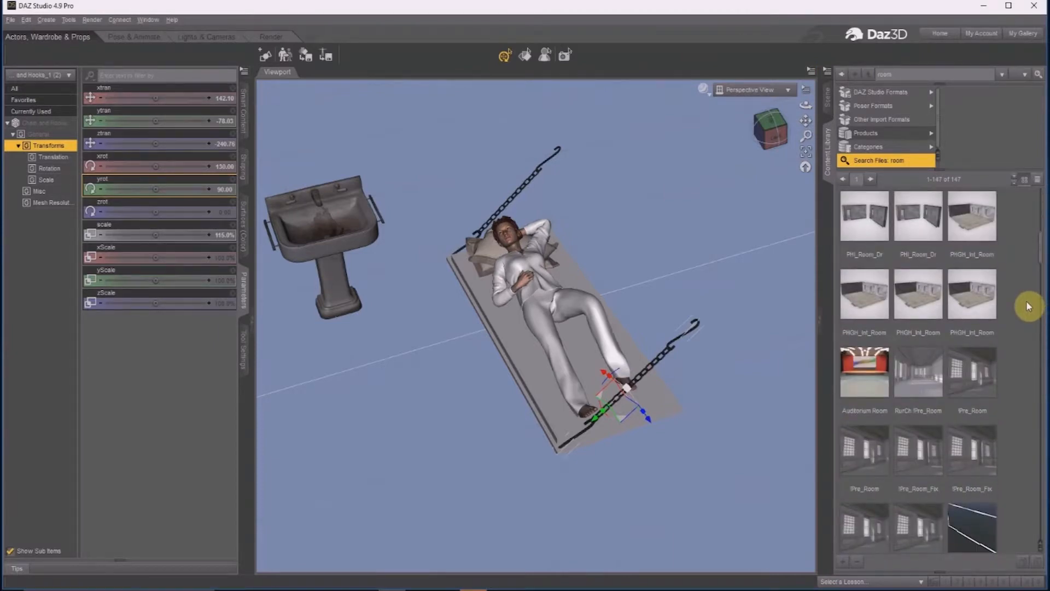
pyautogui.scroll(-10, 1029, 307)
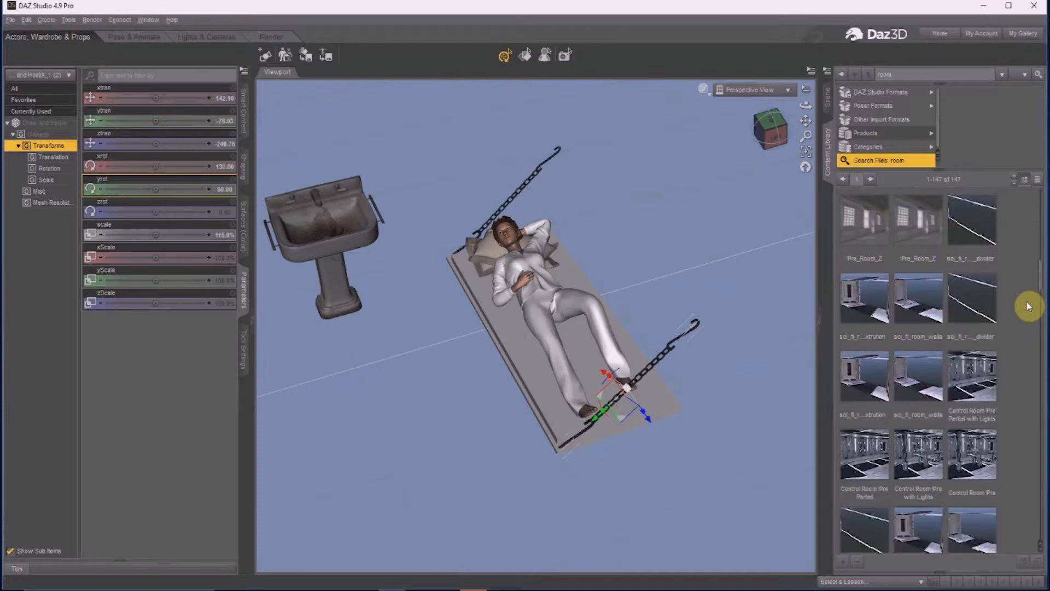
pyautogui.scroll(-8, 1029, 306)
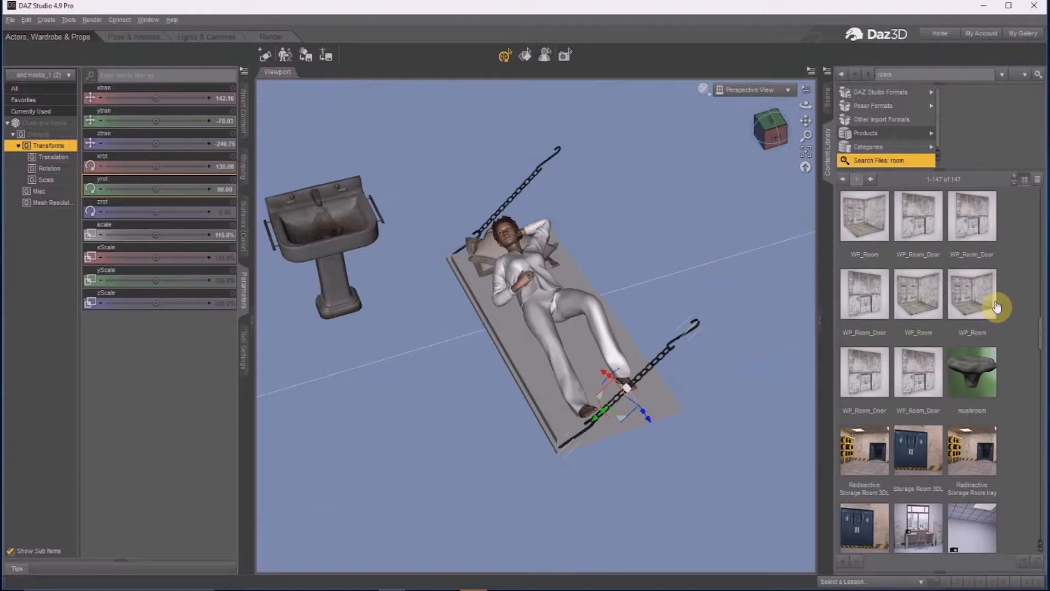
pyautogui.click(864, 221)
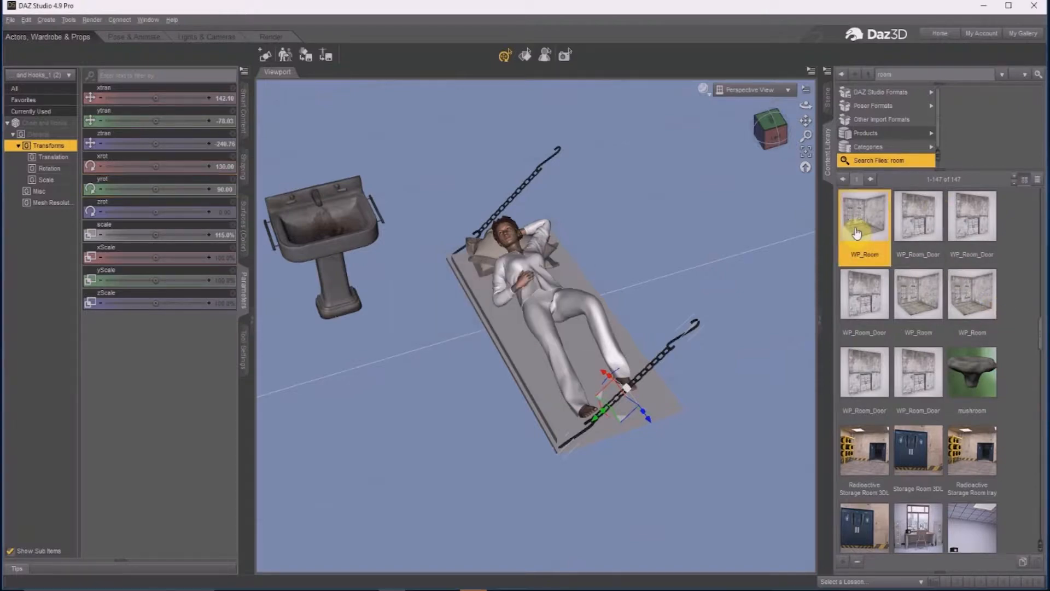
pyautogui.moveTo(519, 283)
pyautogui.mouseDown(button='middle')
pyautogui.moveTo(502, 285)
pyautogui.moveTo(550, 275)
pyautogui.moveTo(514, 282)
pyautogui.mouseUp(button='middle')
pyautogui.moveTo(878, 250)
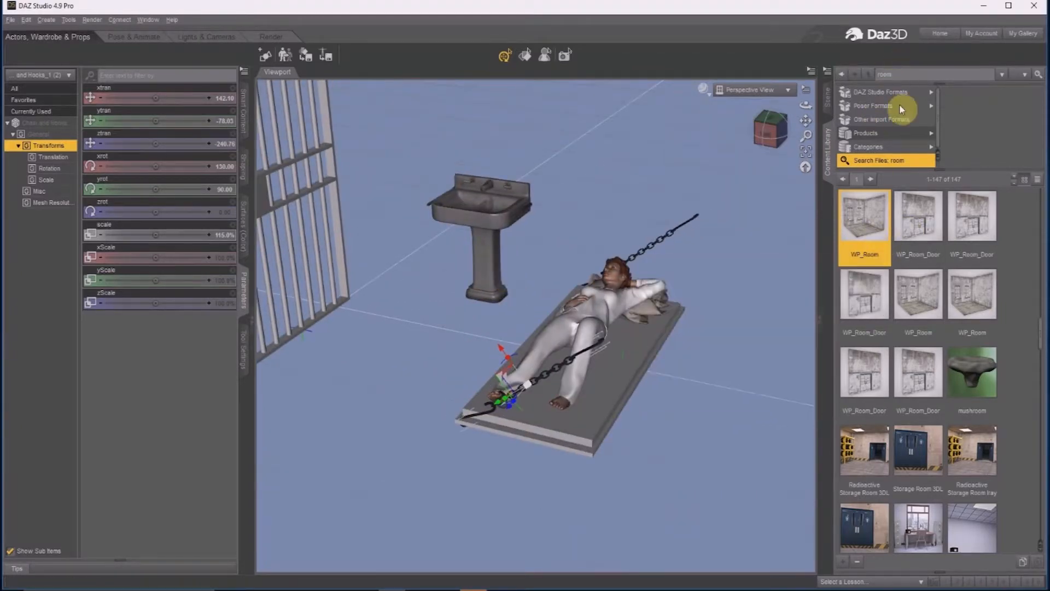
# Step: Examine the contents of the West Park Basement and West Park Morgue products under W
pyautogui.click(905, 133)
pyautogui.scroll(-1, 965, 133)
pyautogui.click(960, 144)
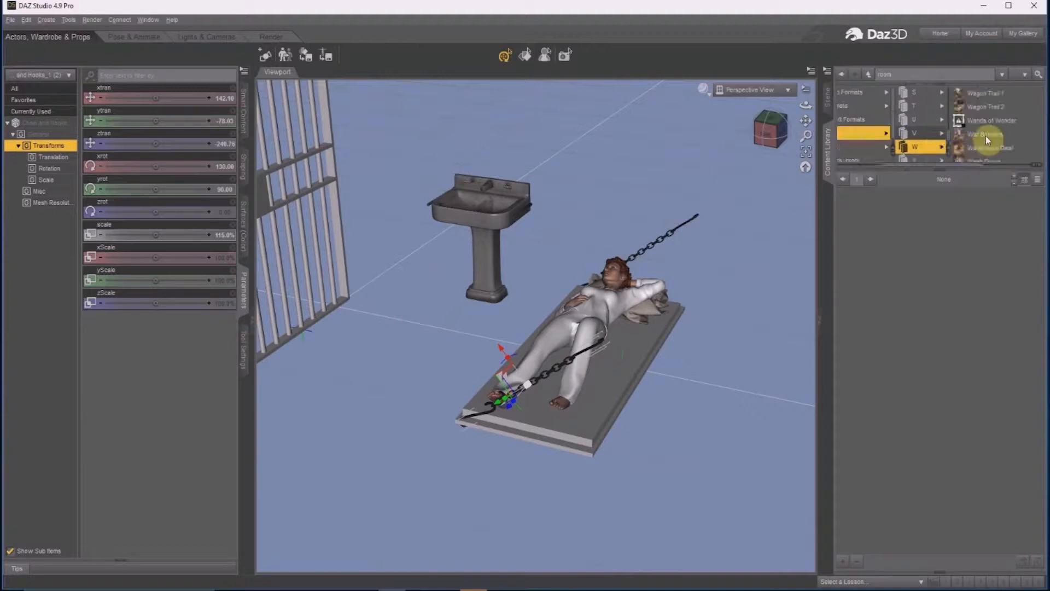
pyautogui.click(991, 124)
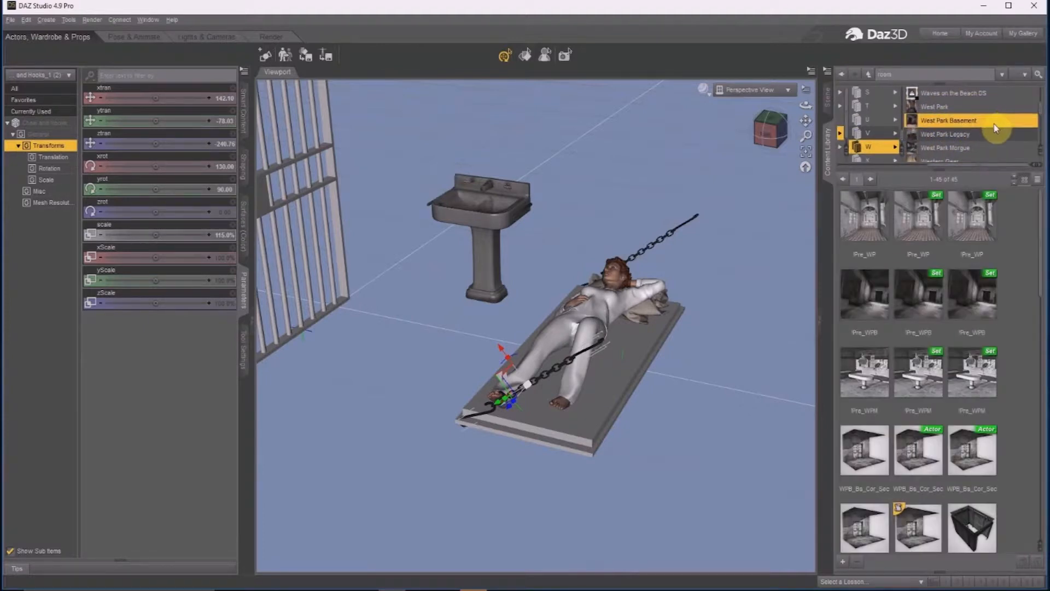
pyautogui.scroll(-10, 1007, 375)
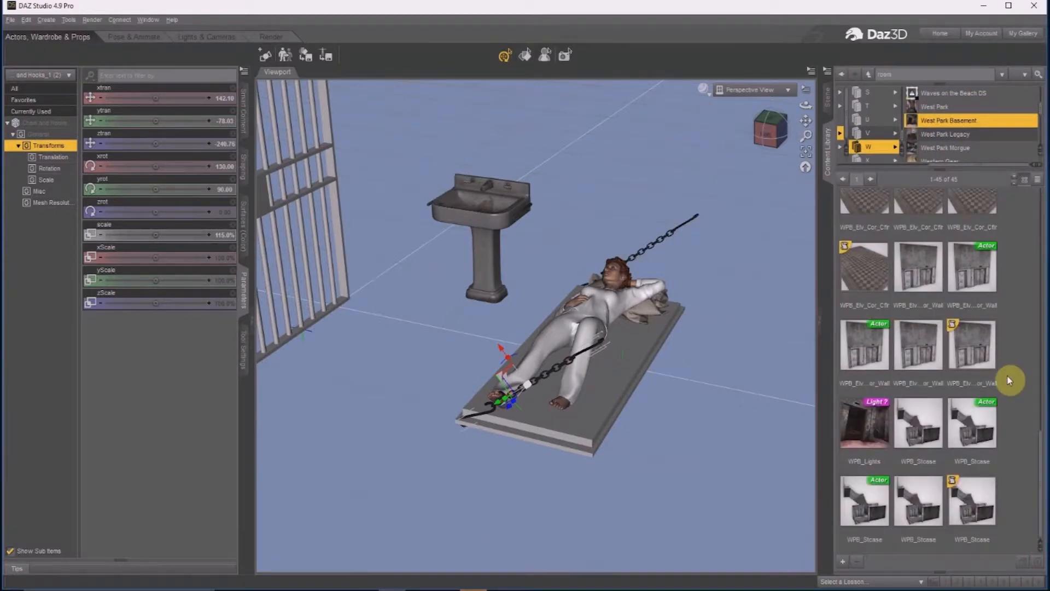
pyautogui.click(967, 148)
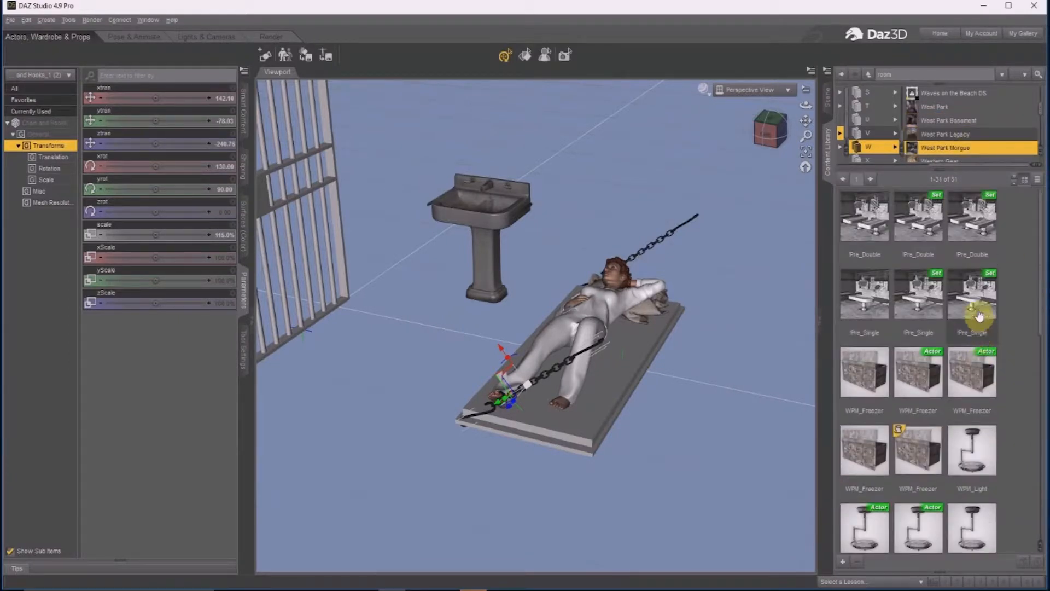
pyautogui.scroll(-1, 957, 150)
pyautogui.scroll(2, 957, 147)
# Step: Load the WP_Room prop from the West Park product into the scene
pyautogui.click(957, 146)
pyautogui.scroll(-15, 980, 316)
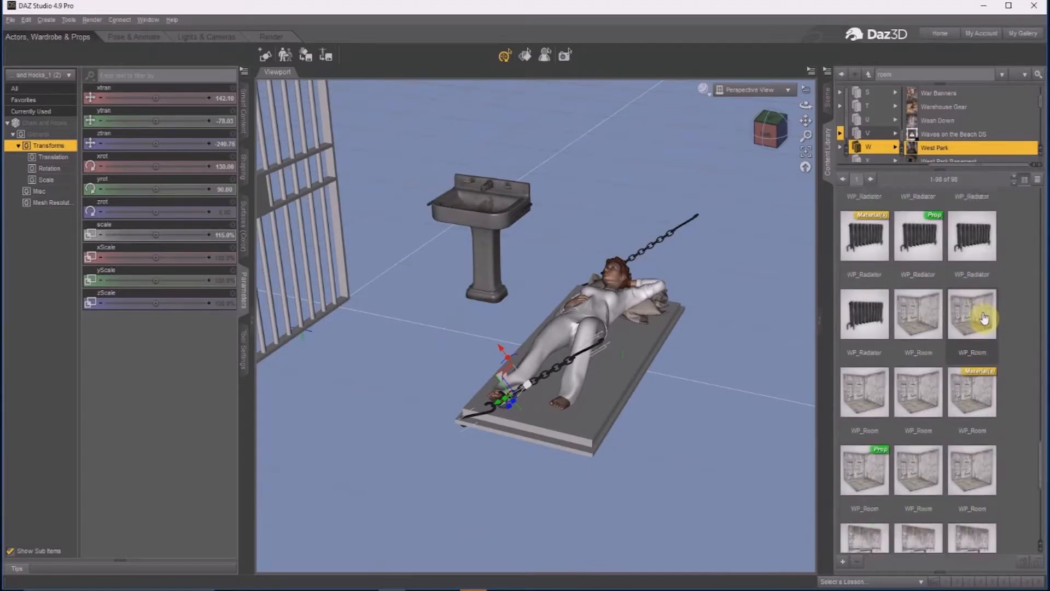
pyautogui.scroll(-1, 983, 317)
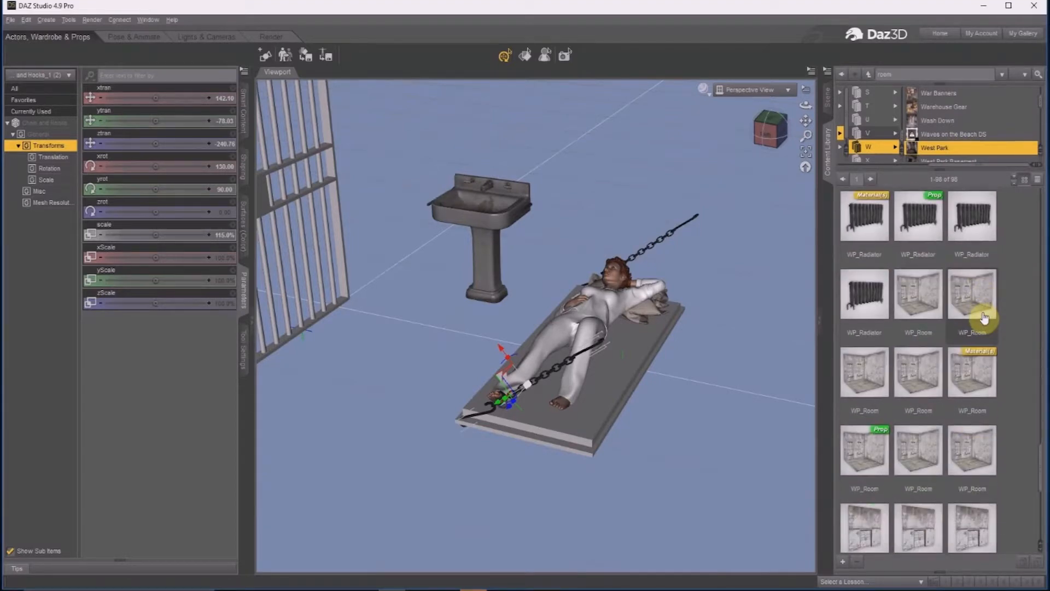
pyautogui.doubleClick(919, 297)
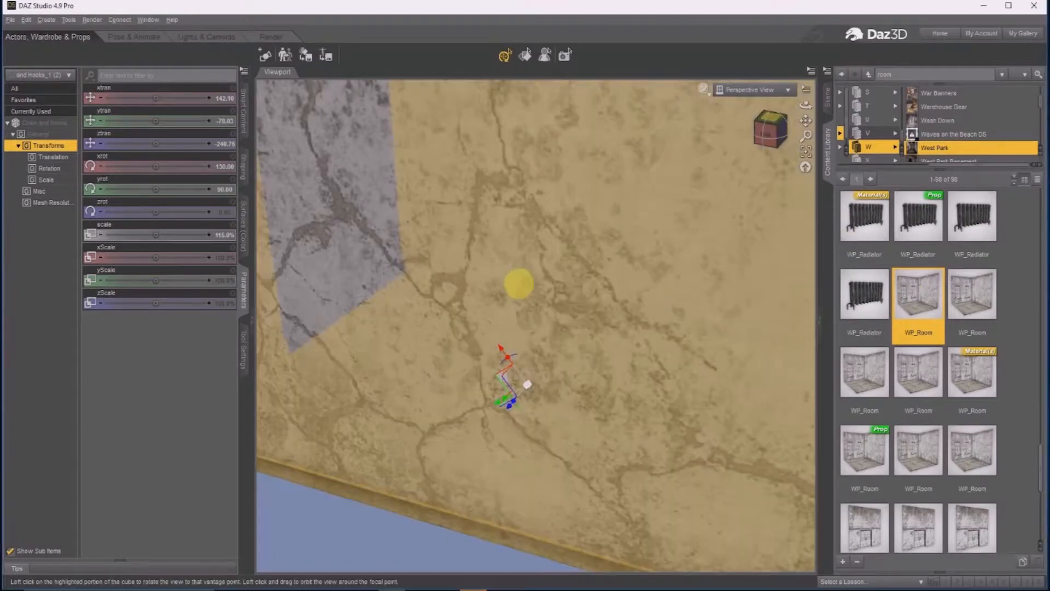
# Step: Hide the room_ceiling part of the loaded room
pyautogui.moveTo(518, 283); pyautogui.dragTo(574, 379)
pyautogui.moveTo(806, 120); pyautogui.dragTo(533, 375)
pyautogui.click(532, 376)
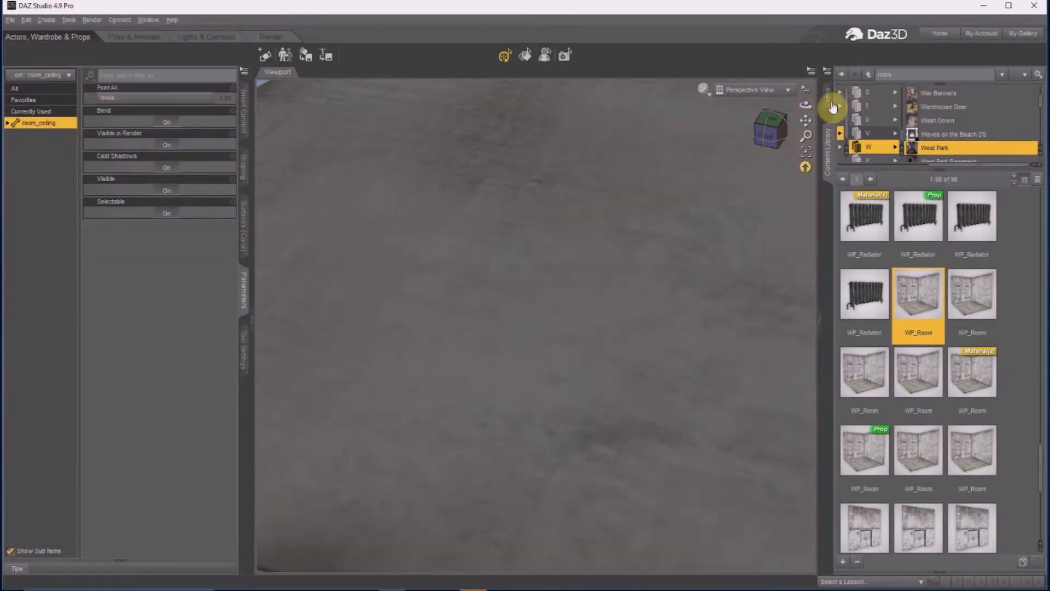
pyautogui.click(833, 107)
pyautogui.scroll(-1, 928, 370)
pyautogui.click(844, 361)
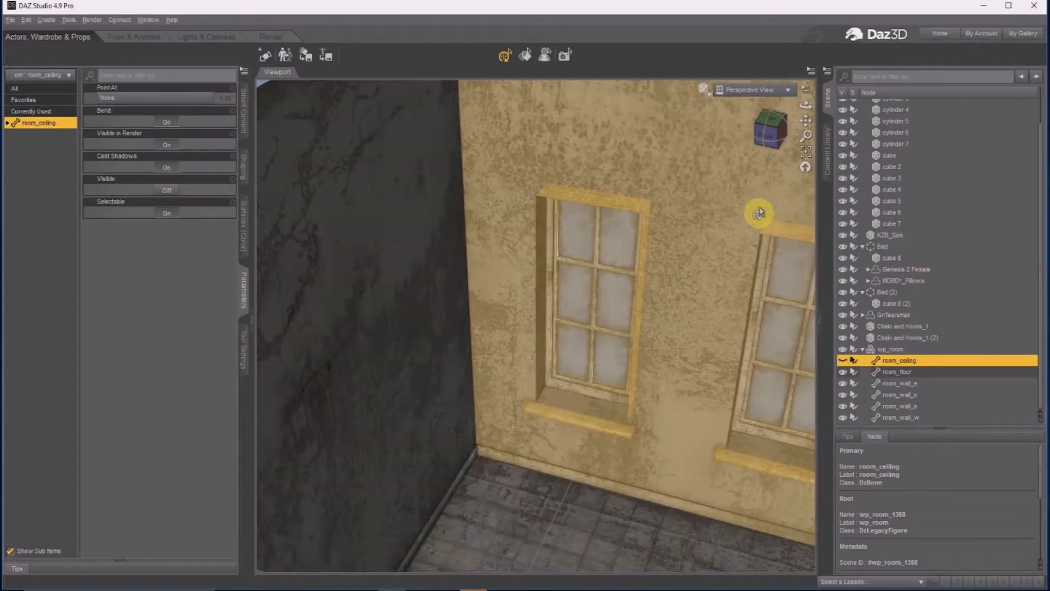
# Step: Move the whole wp_room to about X 69 and Z 13, aligning its doorway with the barred door
pyautogui.moveTo(759, 214); pyautogui.dragTo(784, 249)
pyautogui.moveTo(778, 133); pyautogui.dragTo(576, 196)
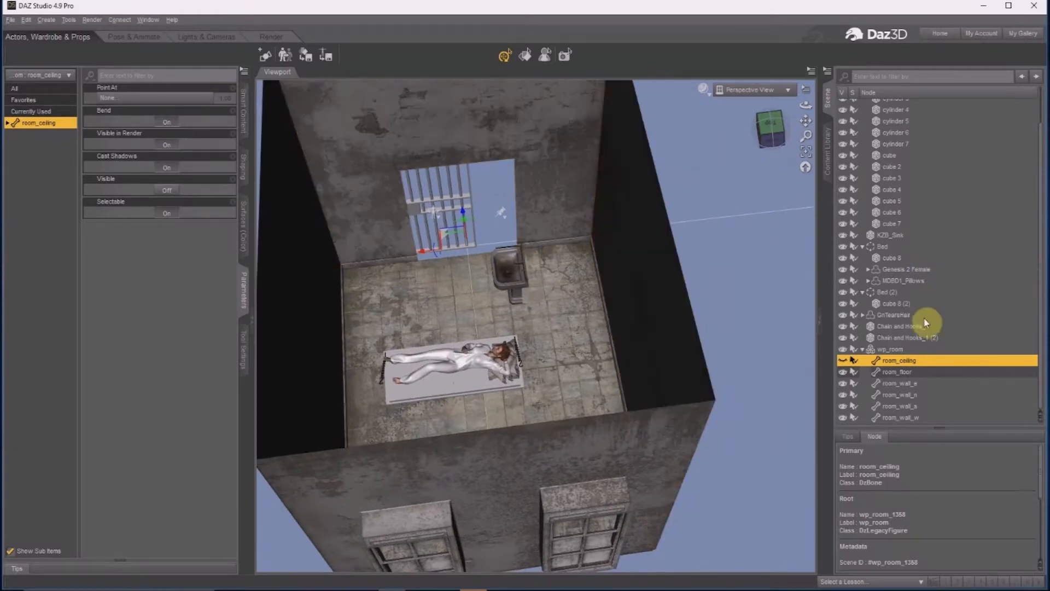
pyautogui.click(904, 351)
pyautogui.moveTo(518, 284); pyautogui.dragTo(518, 283)
pyautogui.moveTo(160, 99)
pyautogui.mouseDown()
pyautogui.moveTo(503, 274)
pyautogui.moveTo(148, 99)
pyautogui.mouseUp()
pyautogui.moveTo(160, 150)
pyautogui.mouseDown()
pyautogui.moveTo(500, 281)
pyautogui.moveTo(157, 146)
pyautogui.mouseUp()
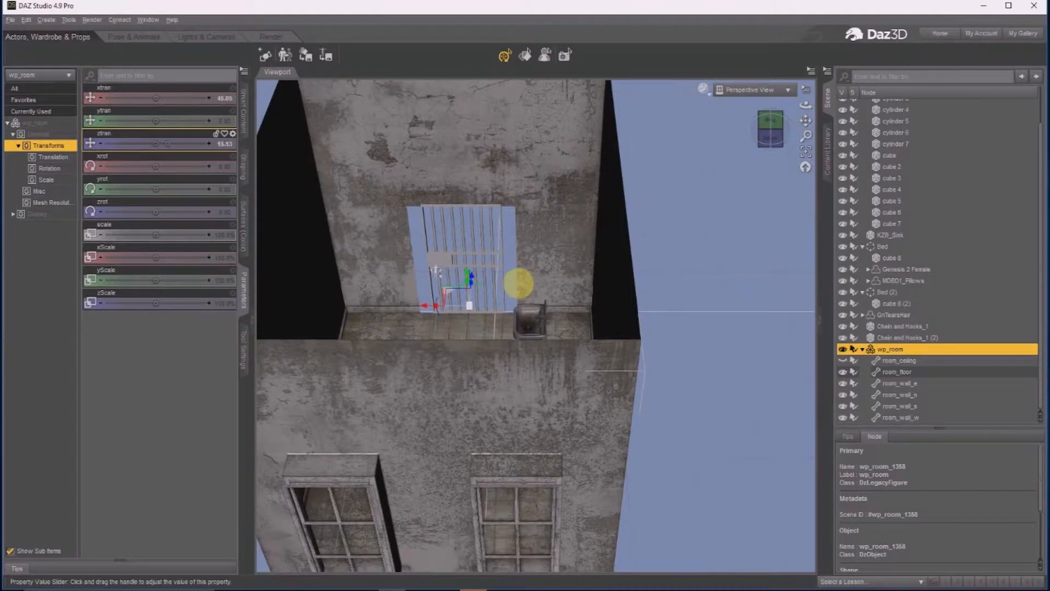
pyautogui.moveTo(156, 98)
pyautogui.mouseDown()
pyautogui.moveTo(518, 281)
pyautogui.moveTo(154, 93)
pyautogui.mouseUp()
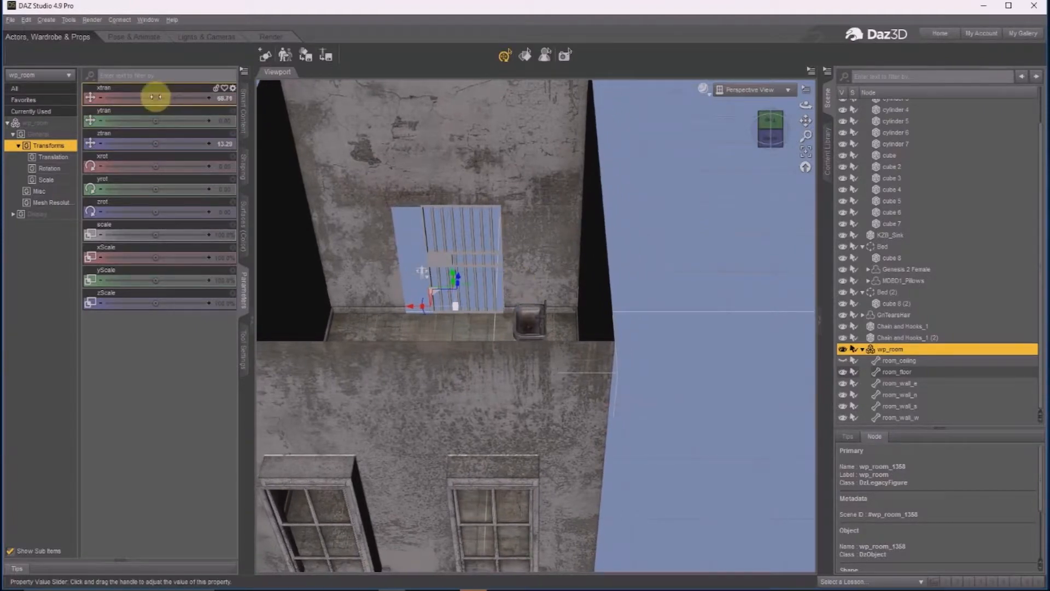
pyautogui.moveTo(773, 143)
pyautogui.mouseDown()
pyautogui.moveTo(500, 284)
pyautogui.moveTo(520, 284)
pyautogui.moveTo(769, 151)
pyautogui.mouseUp()
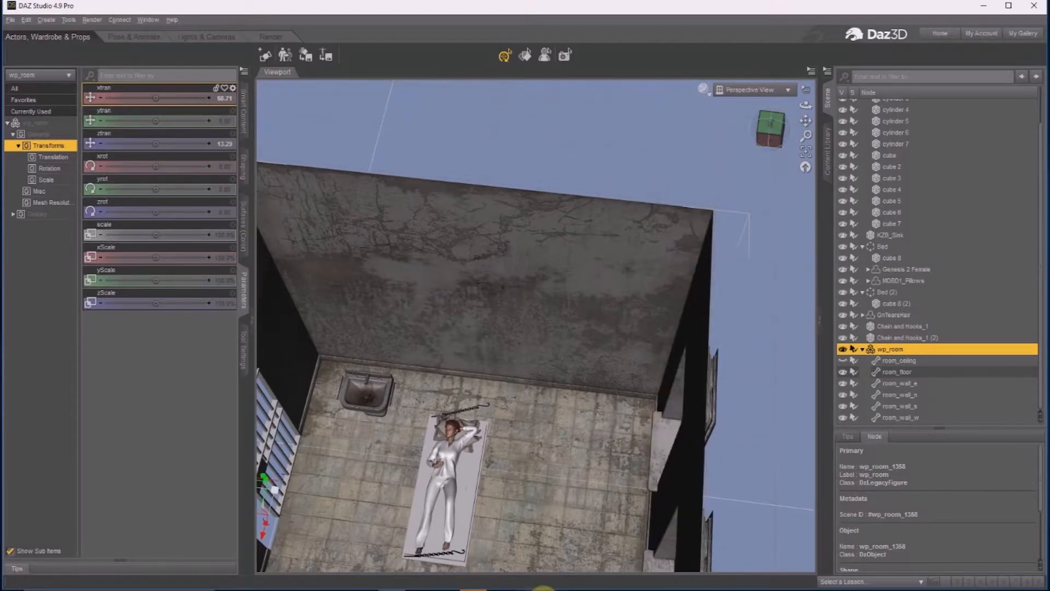
# Step: Hide the room_wall_e part of the room
pyautogui.click(555, 590)
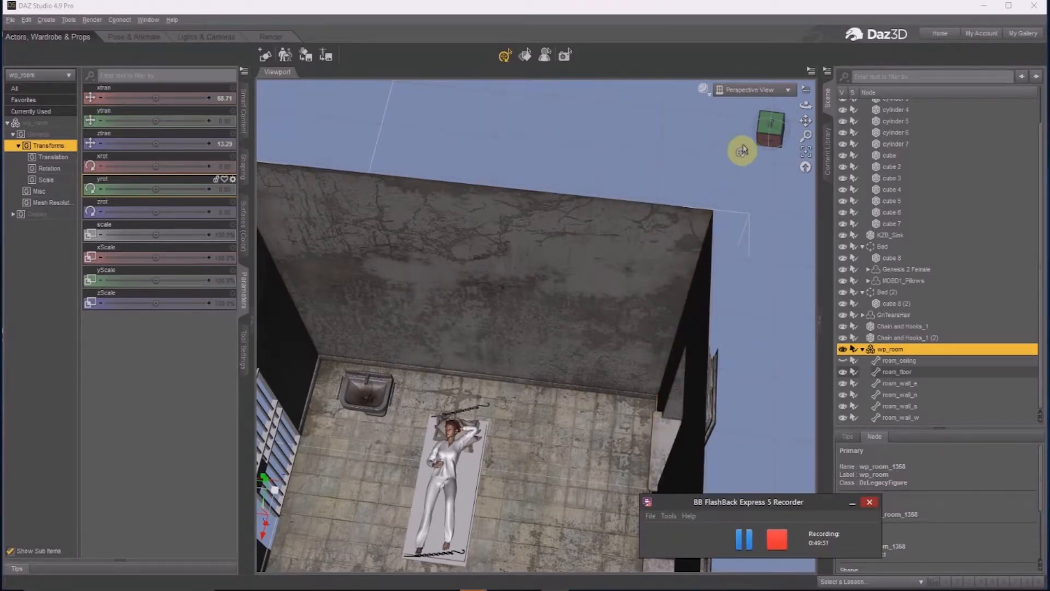
pyautogui.moveTo(765, 138); pyautogui.dragTo(524, 428)
pyautogui.scroll(4, 506, 445)
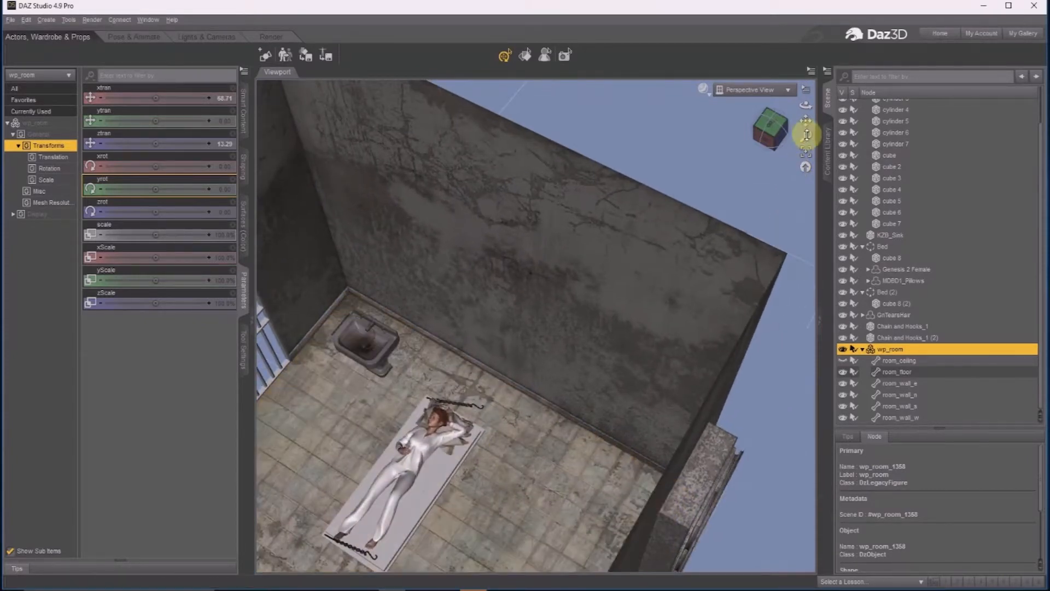
pyautogui.moveTo(538, 277)
pyautogui.mouseDown()
pyautogui.moveTo(569, 260)
pyautogui.moveTo(506, 281)
pyautogui.moveTo(519, 284)
pyautogui.mouseUp()
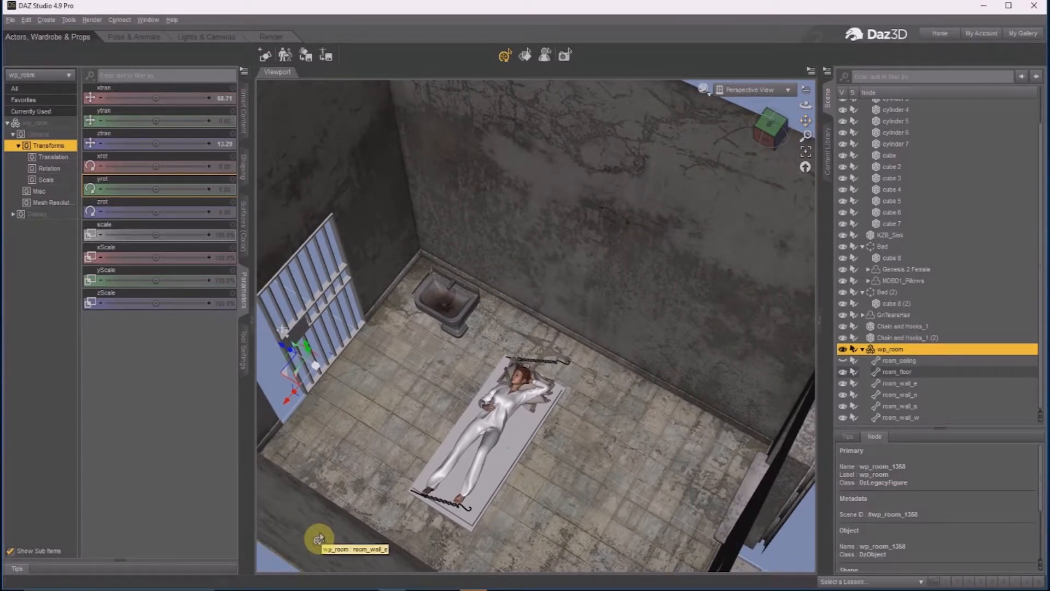
pyautogui.click(322, 538)
pyautogui.click(842, 384)
# Step: Load a second copy of the WP_Room prop and locate it in the scene's node list
pyautogui.moveTo(779, 155); pyautogui.dragTo(823, 175)
pyautogui.click(824, 171)
pyautogui.doubleClick(933, 316)
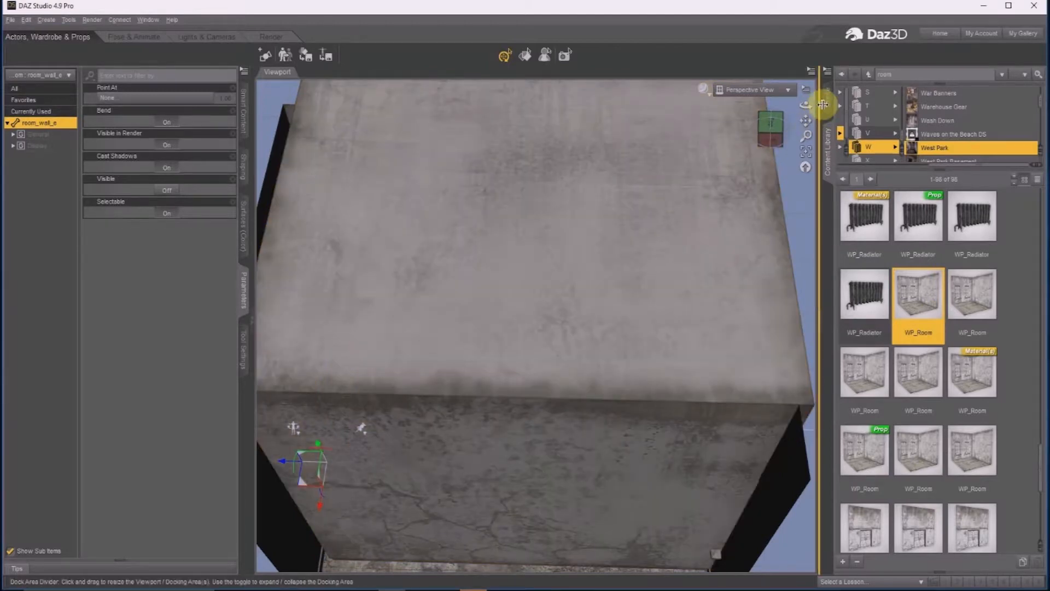
pyautogui.click(828, 110)
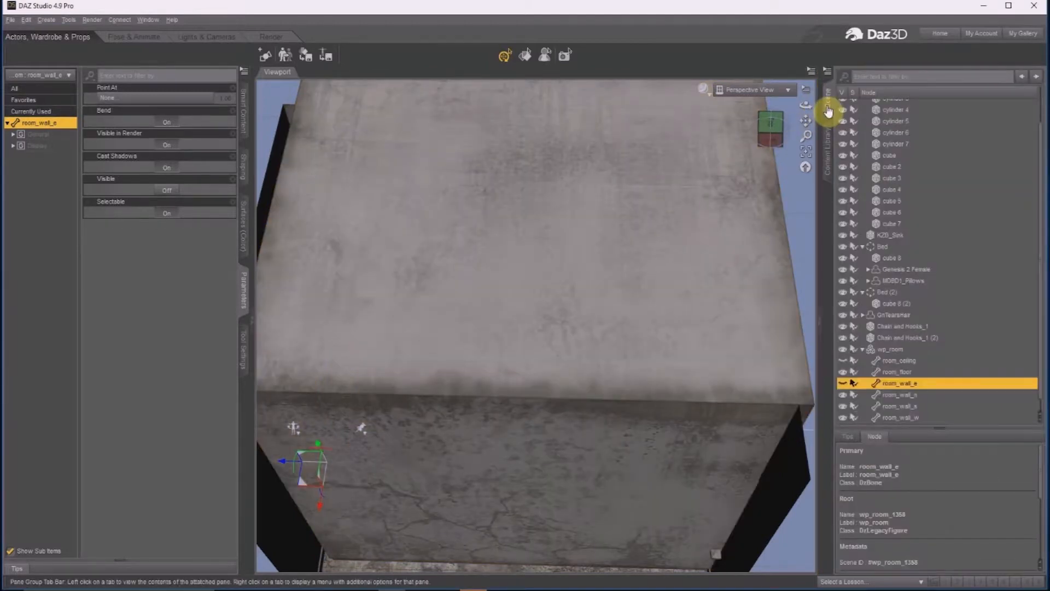
pyautogui.click(621, 7)
pyautogui.scroll(-1, 856, 357)
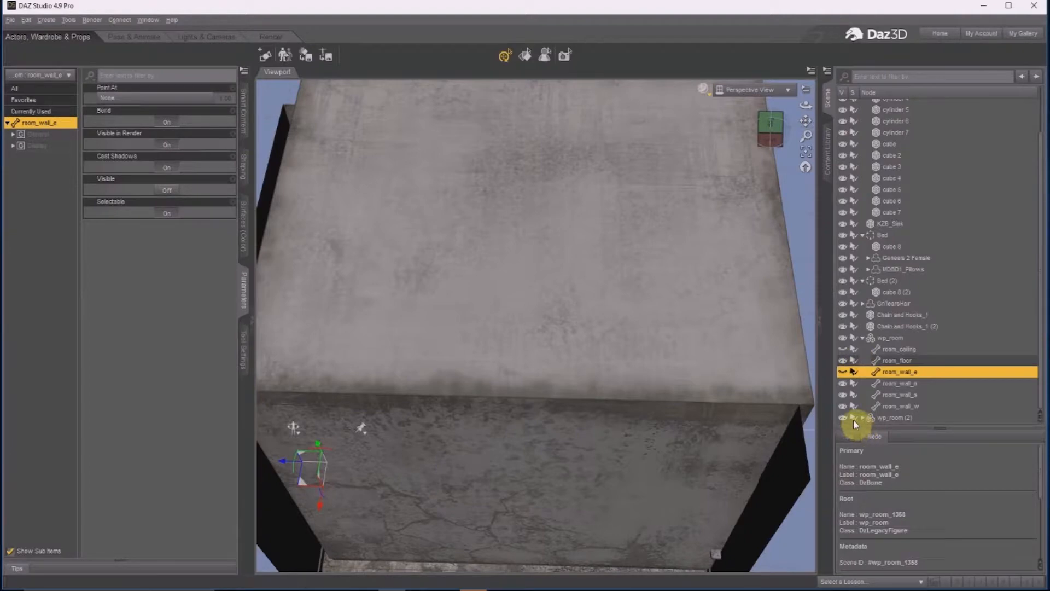
# Step: Keep wp_room (2) visible but hide its room_ceiling part, collapsing the first room in the scene's node list
pyautogui.click(843, 417)
pyautogui.click(863, 338)
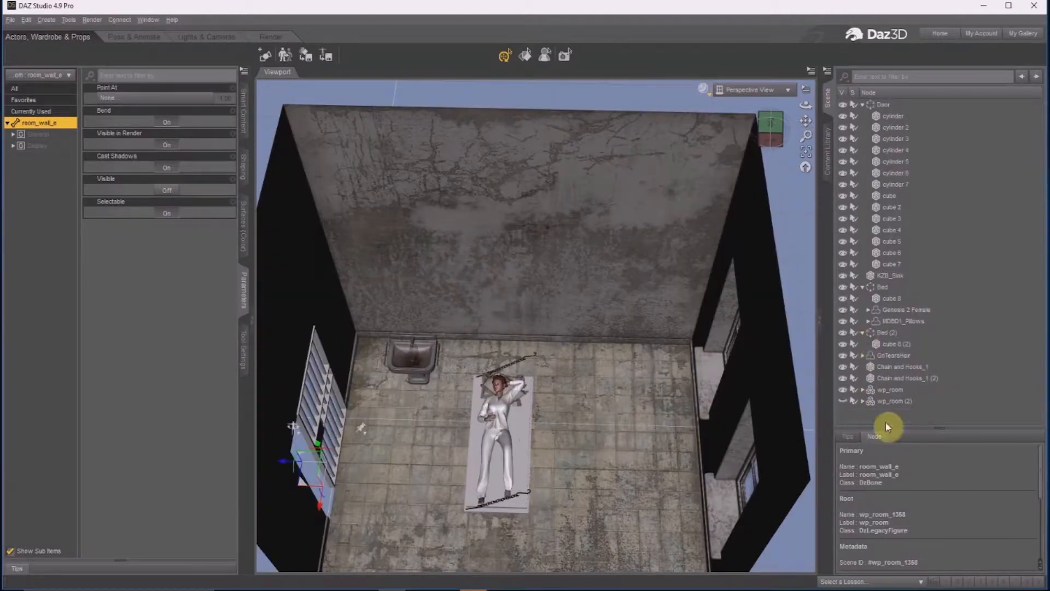
pyautogui.click(863, 401)
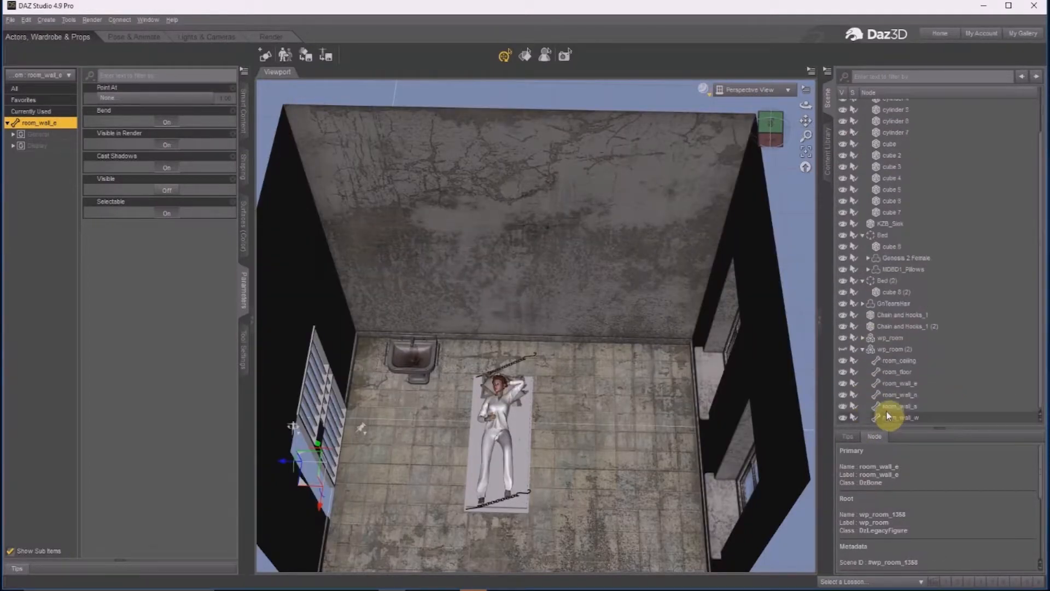
pyautogui.click(842, 351)
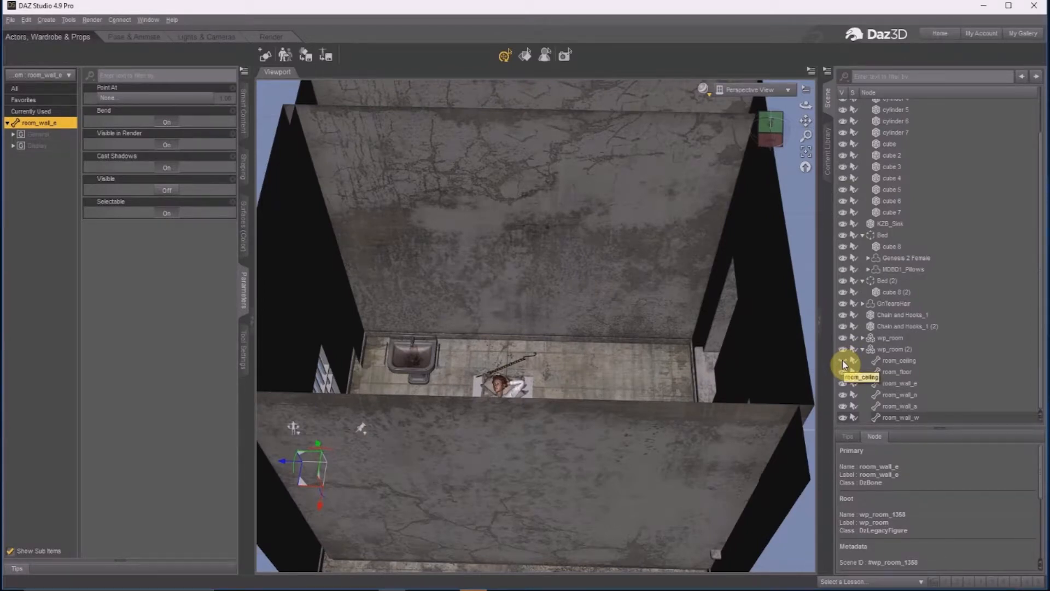
pyautogui.click(843, 362)
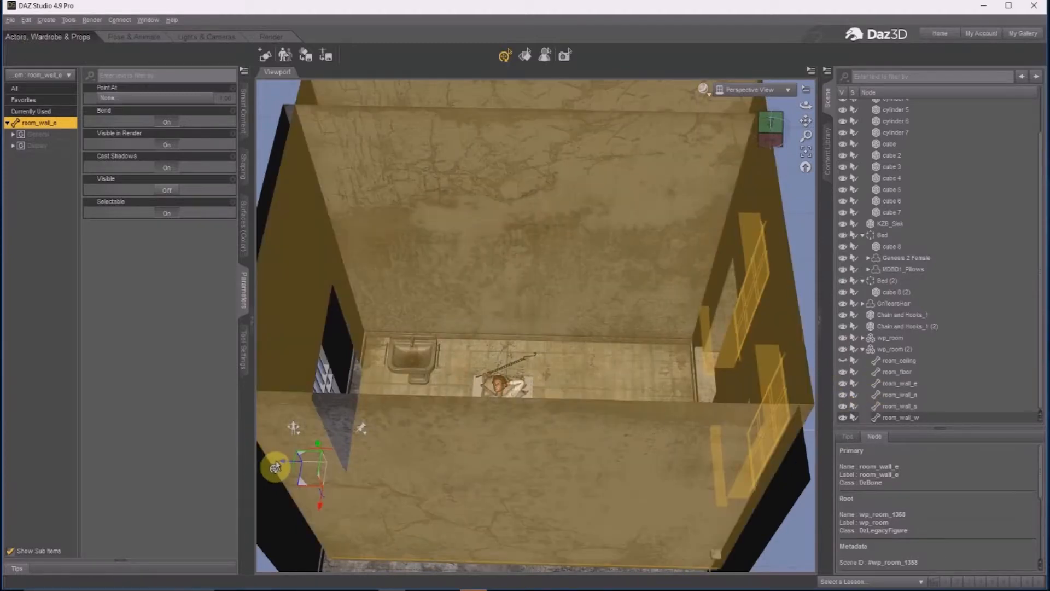
# Step: Rotate wp_room (2) 90 degrees about Y and move it to about X 289 and Z -201
pyautogui.click(279, 465)
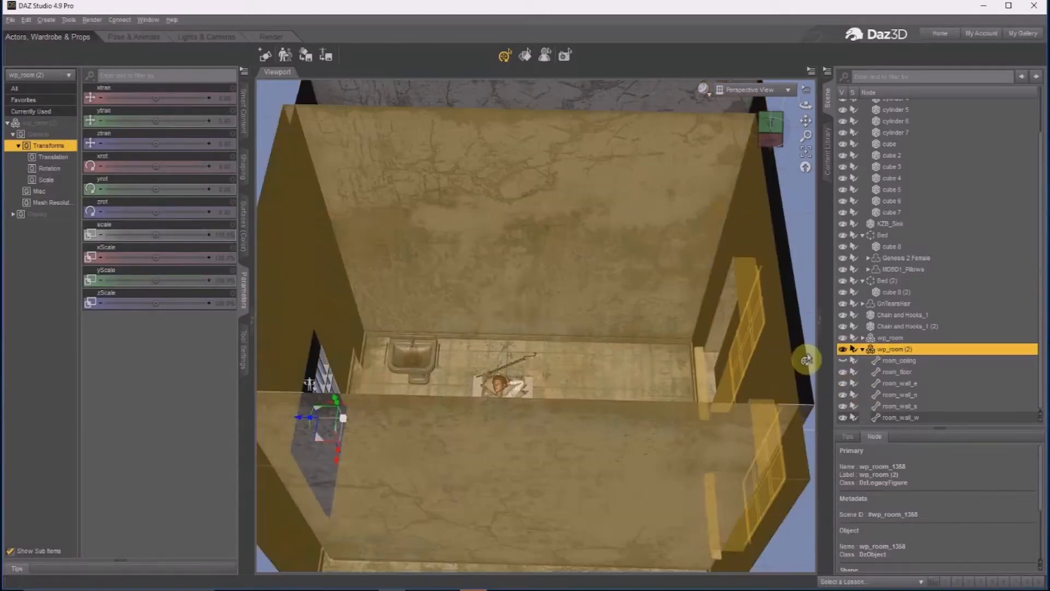
pyautogui.moveTo(299, 417); pyautogui.dragTo(315, 436)
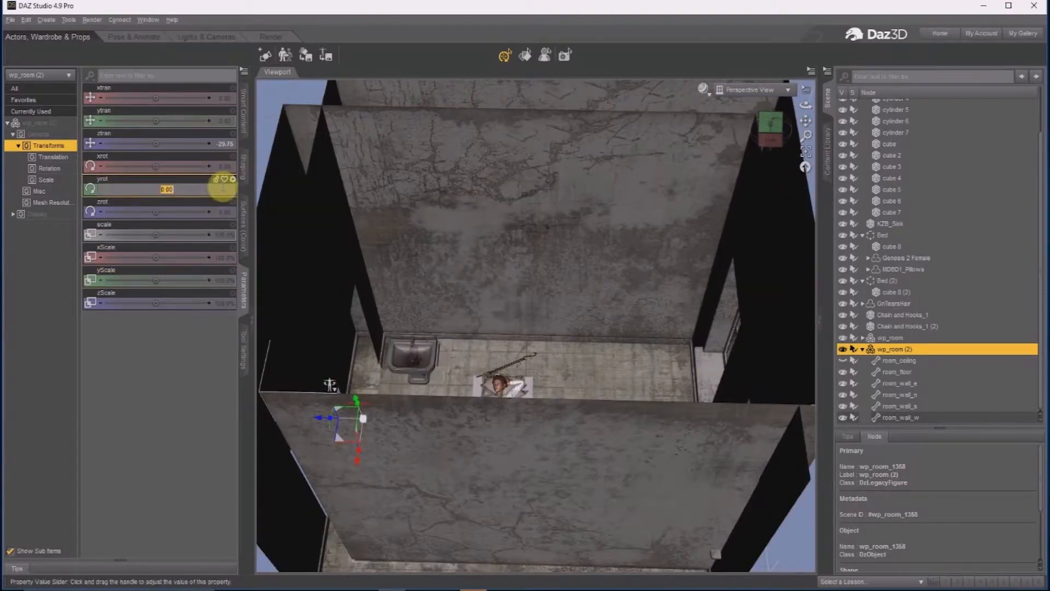
pyautogui.write('90')
pyautogui.press('Return')
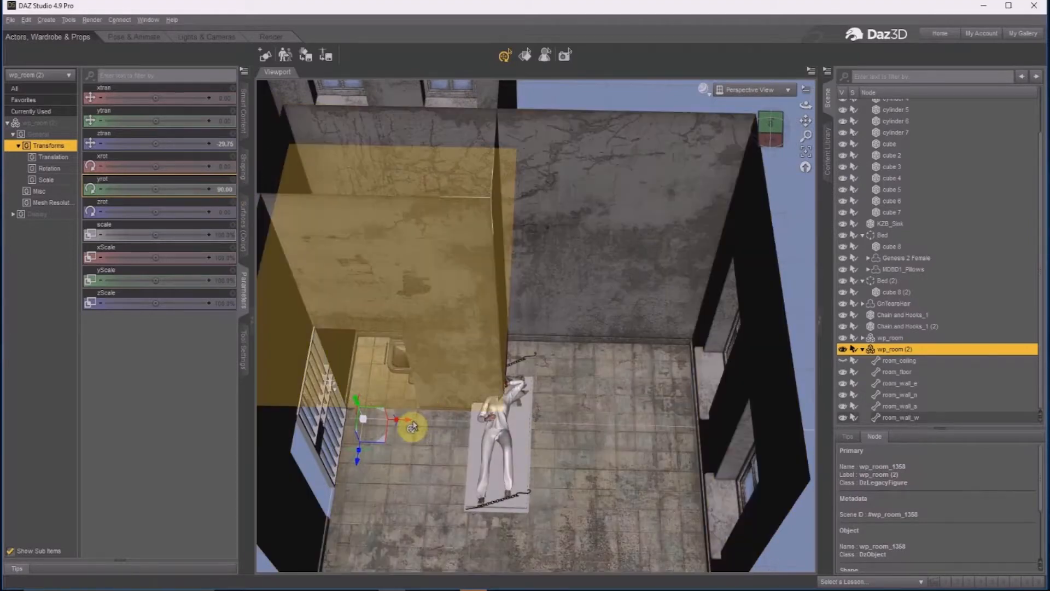
pyautogui.moveTo(421, 427); pyautogui.dragTo(484, 420)
pyautogui.moveTo(475, 469); pyautogui.dragTo(436, 588)
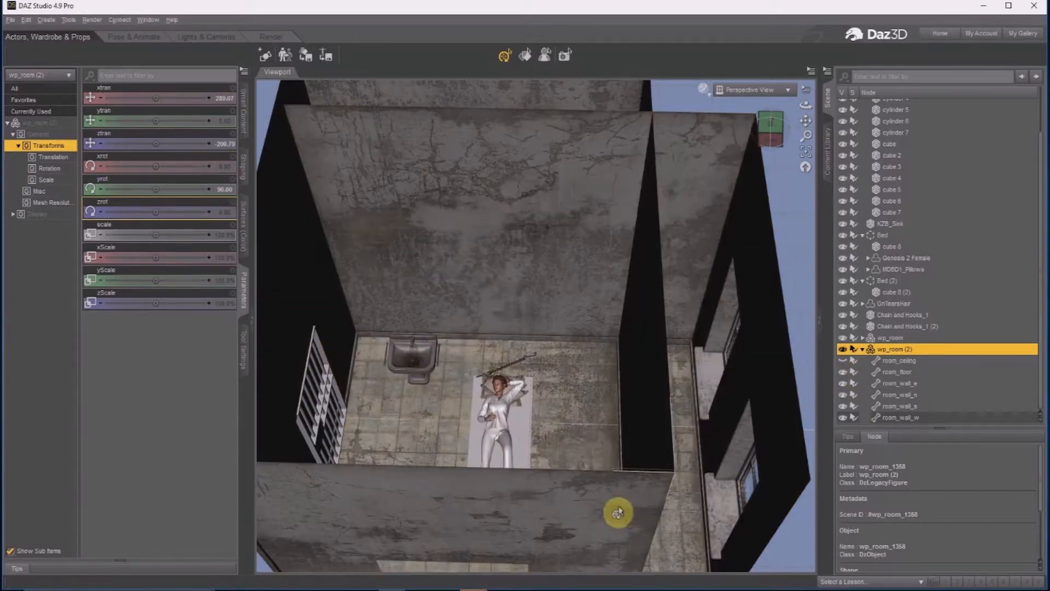
# Step: Hide room_wall_s of wp_room (2), then lower the room slightly and move it to about X 360 and Z -72, bringing its wall against the bed
pyautogui.click(612, 512)
pyautogui.click(843, 405)
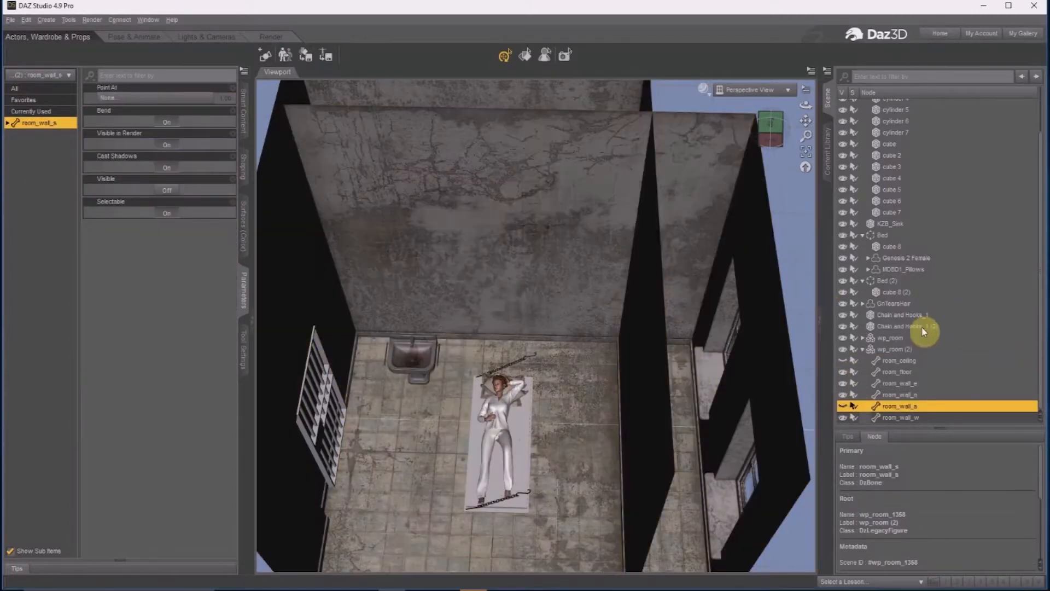
pyautogui.click(908, 349)
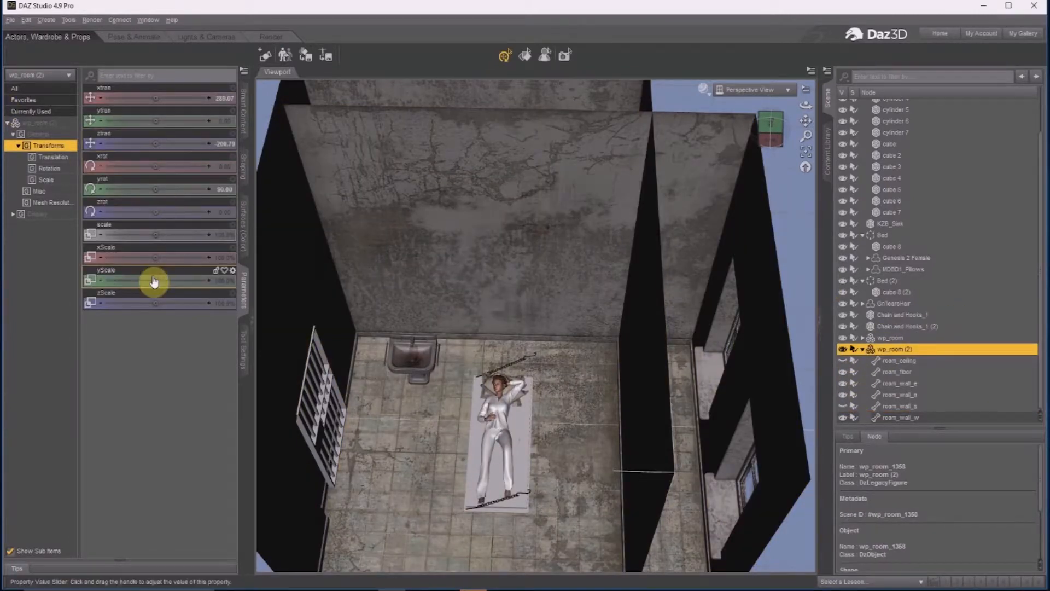
pyautogui.moveTo(155, 120); pyautogui.dragTo(153, 143)
pyautogui.moveTo(510, 286)
pyautogui.mouseDown()
pyautogui.moveTo(495, 286)
pyautogui.moveTo(548, 284)
pyautogui.moveTo(518, 283)
pyautogui.mouseUp()
pyautogui.moveTo(155, 145); pyautogui.dragTo(518, 283)
pyautogui.moveTo(770, 129); pyautogui.dragTo(276, 164)
pyautogui.moveTo(519, 284)
pyautogui.mouseDown()
pyautogui.moveTo(462, 282)
pyautogui.moveTo(519, 283)
pyautogui.mouseUp()
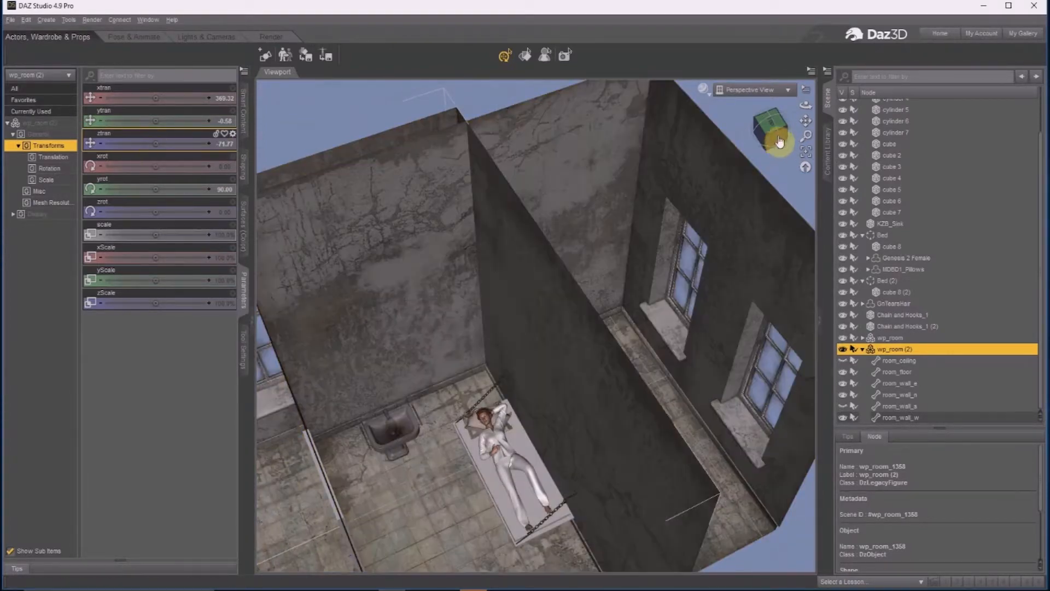
# Step: Hide the room_wall_w part of wp_room (2)
pyautogui.moveTo(768, 130); pyautogui.dragTo(549, 276)
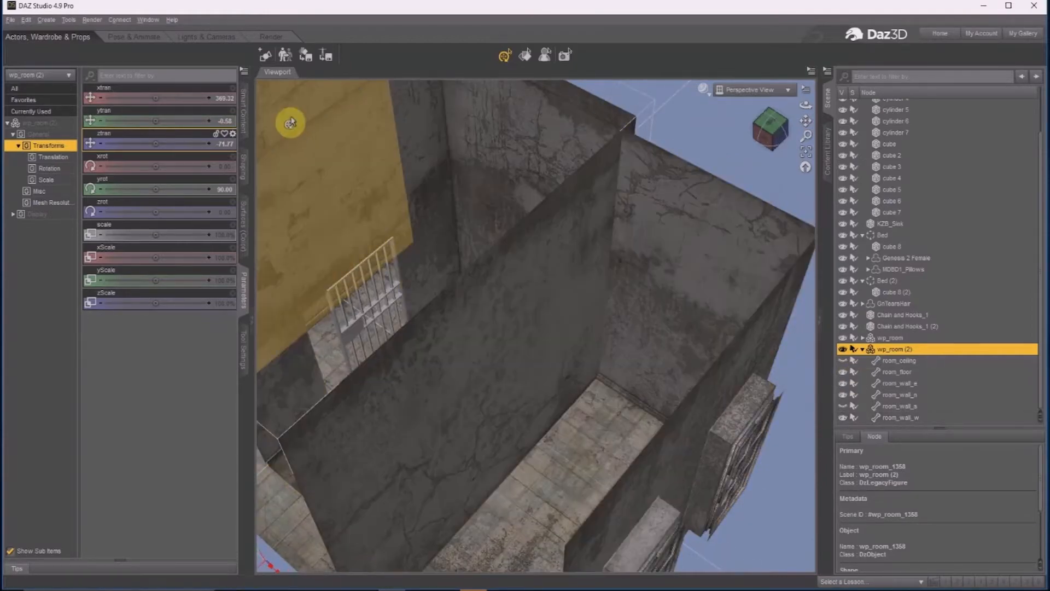
pyautogui.click(293, 118)
pyautogui.click(842, 417)
pyautogui.moveTo(518, 284); pyautogui.dragTo(485, 577)
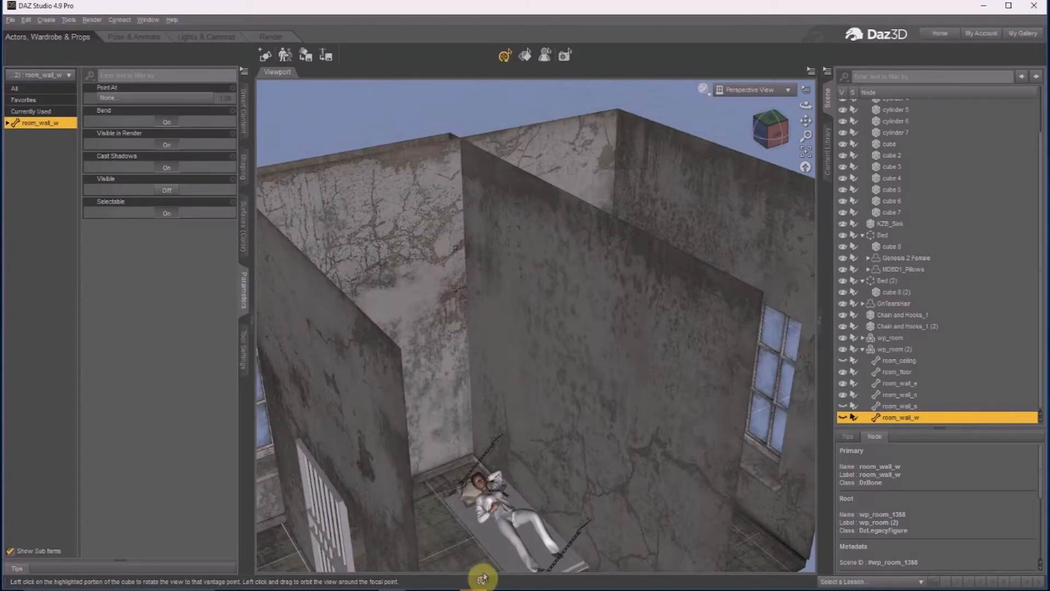
# Step: Adjust the position of Chain and Hooks_1 (2) at the foot end of the bed, between bed and wall
pyautogui.scroll(8, 525, 496)
pyautogui.scroll(2, 523, 483)
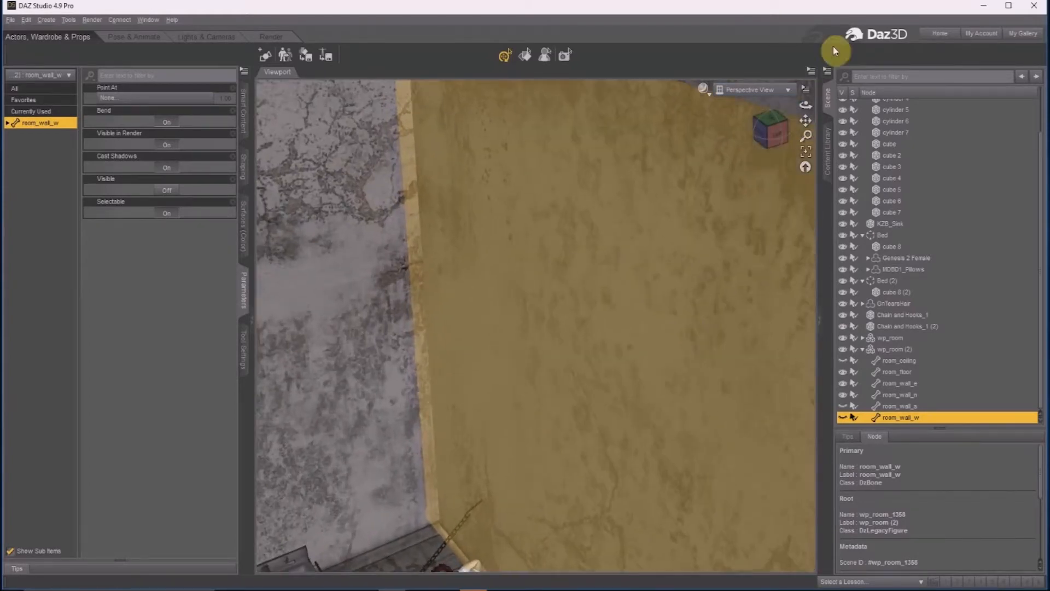
pyautogui.moveTo(805, 120)
pyautogui.mouseDown()
pyautogui.moveTo(518, 284)
pyautogui.moveTo(803, 125)
pyautogui.mouseUp()
pyautogui.scroll(5, 585, 362)
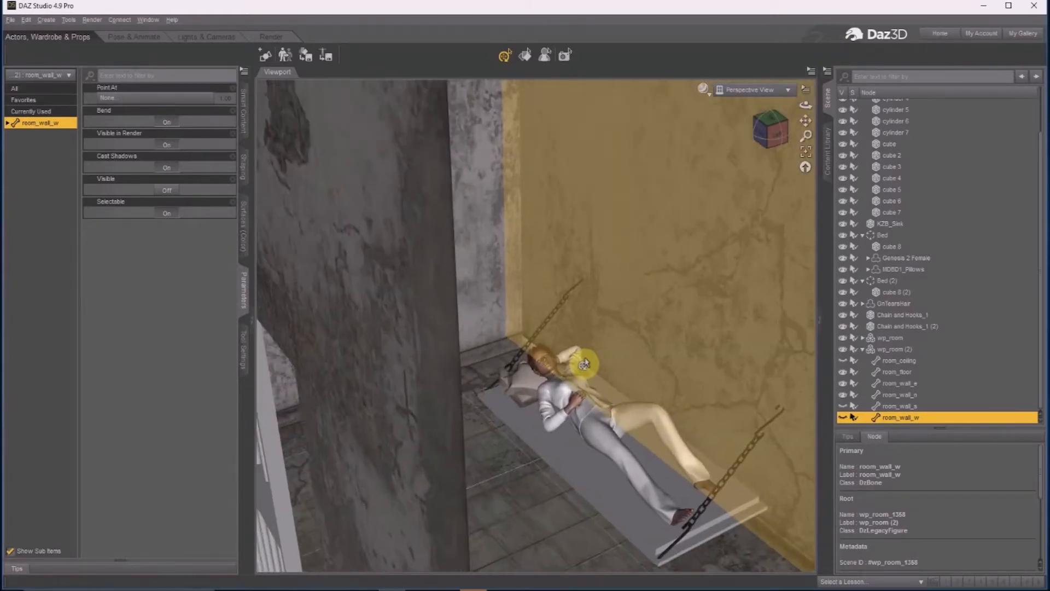
pyautogui.scroll(-3, 584, 361)
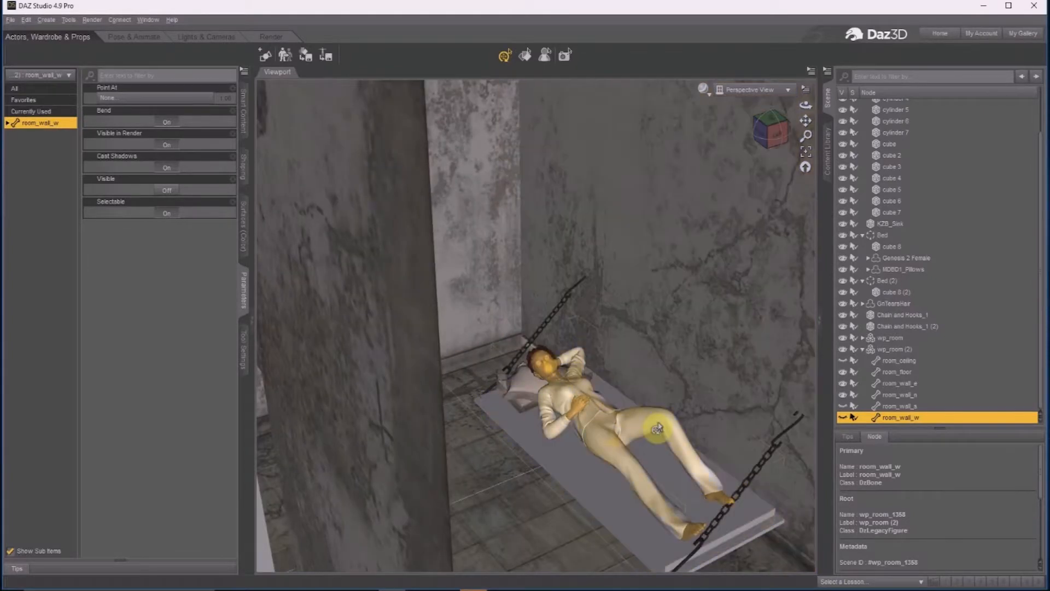
pyautogui.scroll(-1, 646, 438)
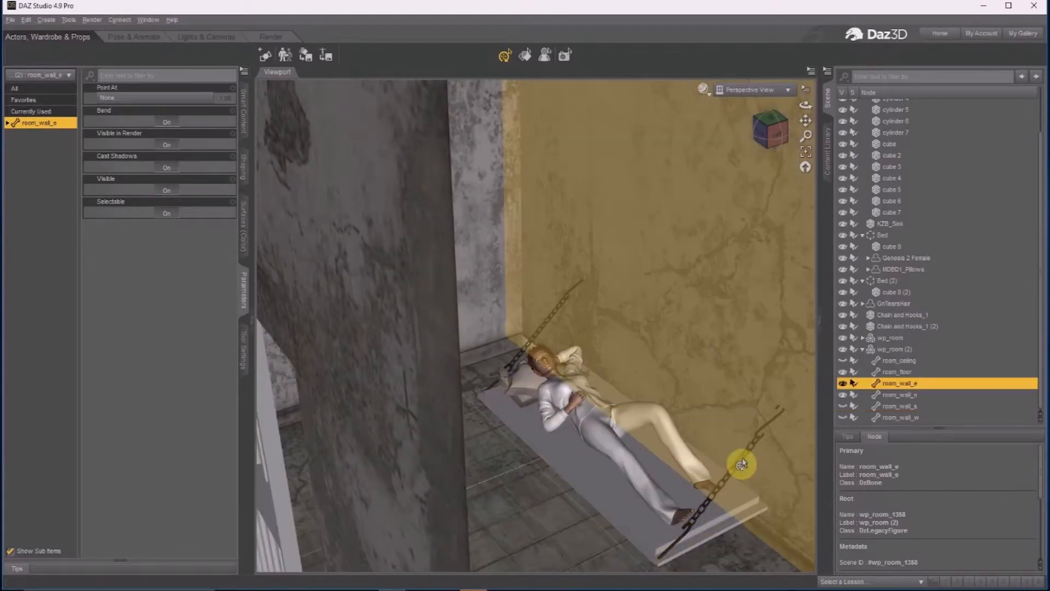
pyautogui.click(728, 475)
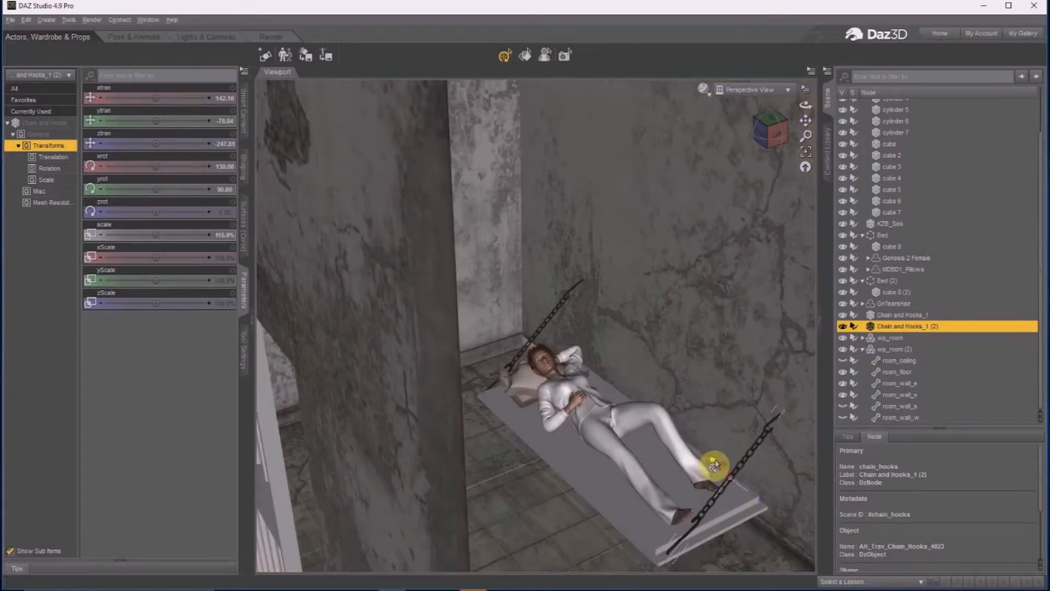
pyautogui.moveTo(713, 463); pyautogui.dragTo(712, 459)
pyautogui.keyDown('alt'); pyautogui.moveTo(519, 283); pyautogui.dragTo(559, 214); pyautogui.keyUp('alt')
# Step: Move the first wp_room along X to about 123, bringing its back wall up to the sink and bed
pyautogui.click(574, 294)
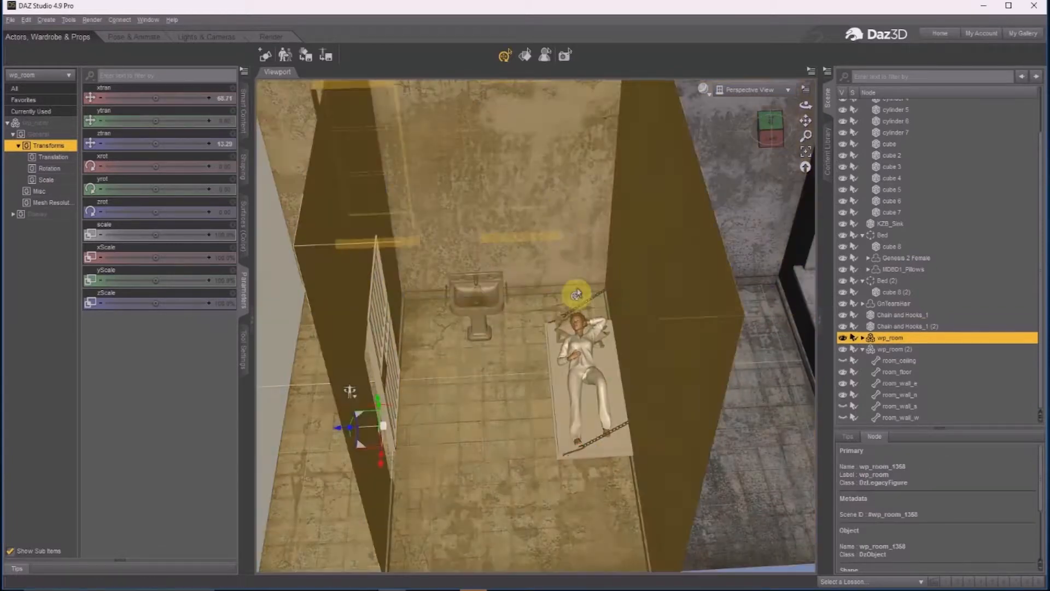
pyautogui.moveTo(381, 473); pyautogui.dragTo(376, 510)
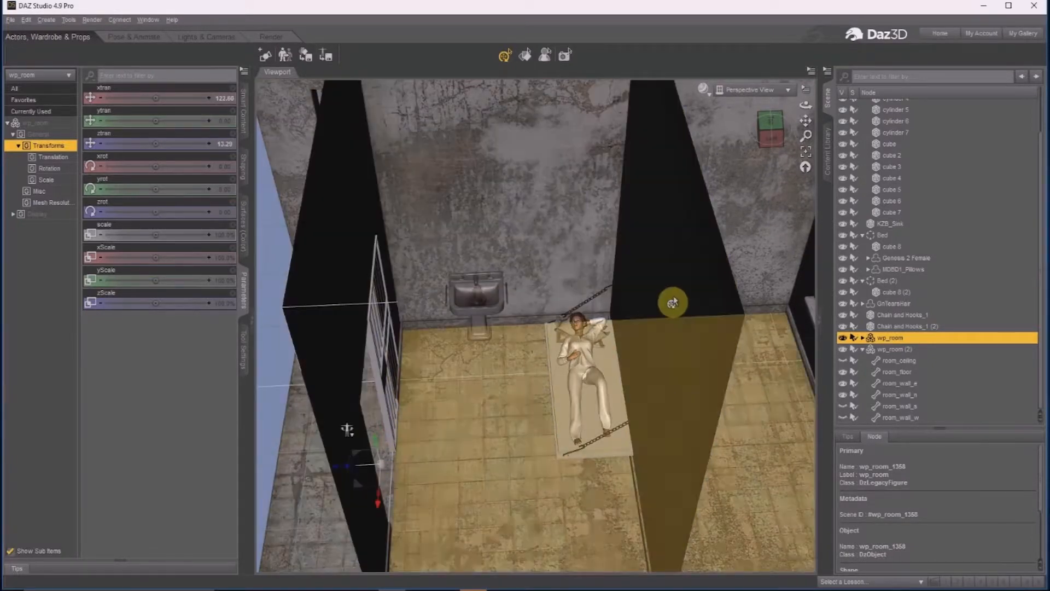
pyautogui.scroll(2, 875, 253)
# Step: Move the Door group along X to about 98 so the bars fit the room's doorway
pyautogui.click(869, 106)
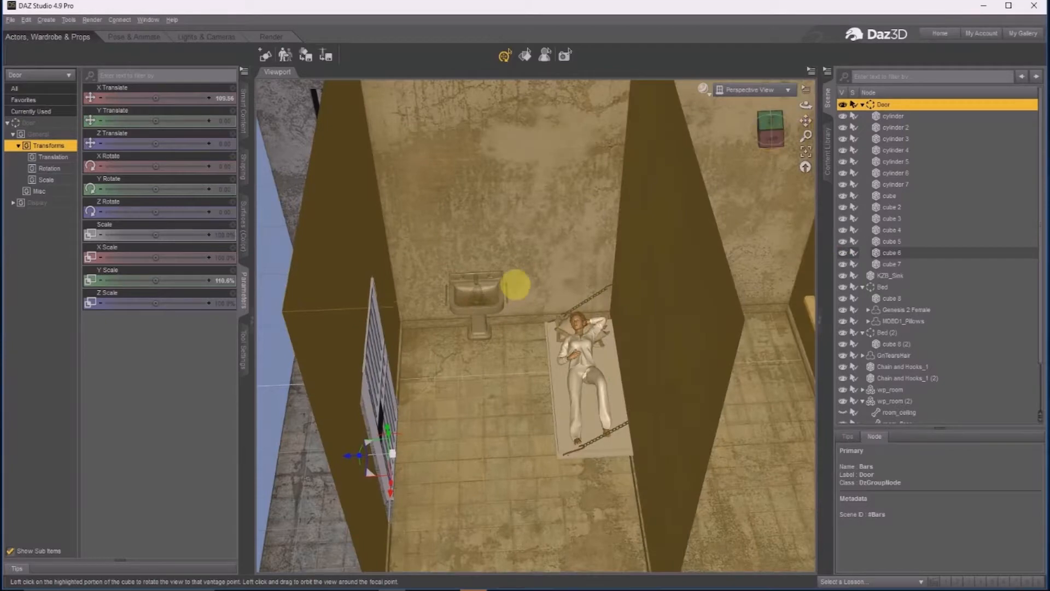
pyautogui.moveTo(515, 286); pyautogui.dragTo(523, 284, button='middle')
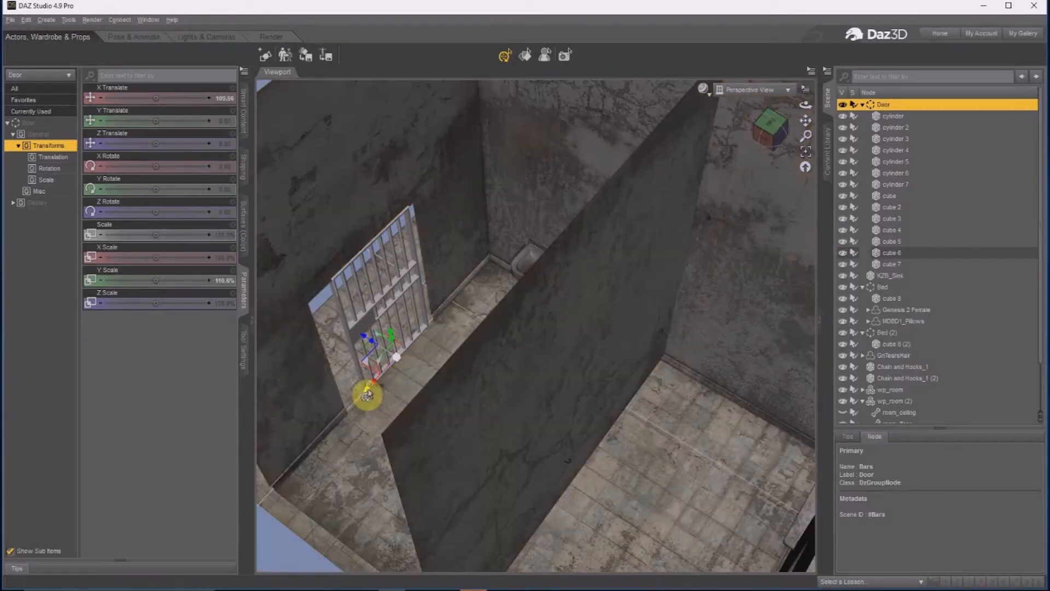
pyautogui.moveTo(374, 390); pyautogui.dragTo(372, 391)
pyautogui.moveTo(523, 279); pyautogui.dragTo(525, 280)
# Step: Frame the sink and the woman on the bed from above at an angle, and collapse the Door group
pyautogui.scroll(4, 653, 411)
pyautogui.scroll(6, 668, 385)
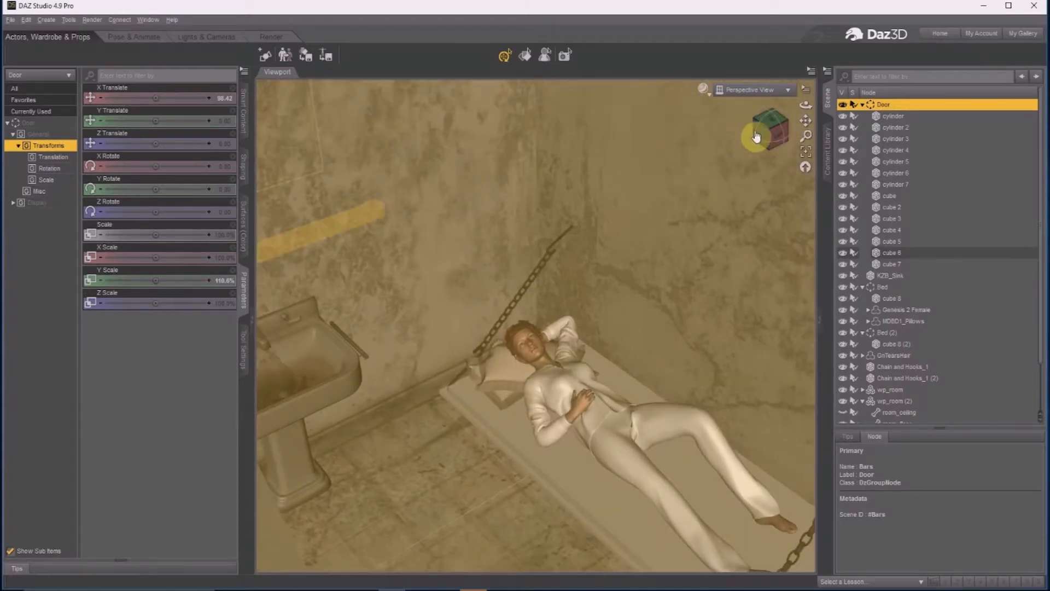
pyautogui.scroll(-3, 515, 281)
pyautogui.scroll(-4, 643, 397)
pyautogui.moveTo(768, 139); pyautogui.dragTo(520, 288)
pyautogui.click(863, 105)
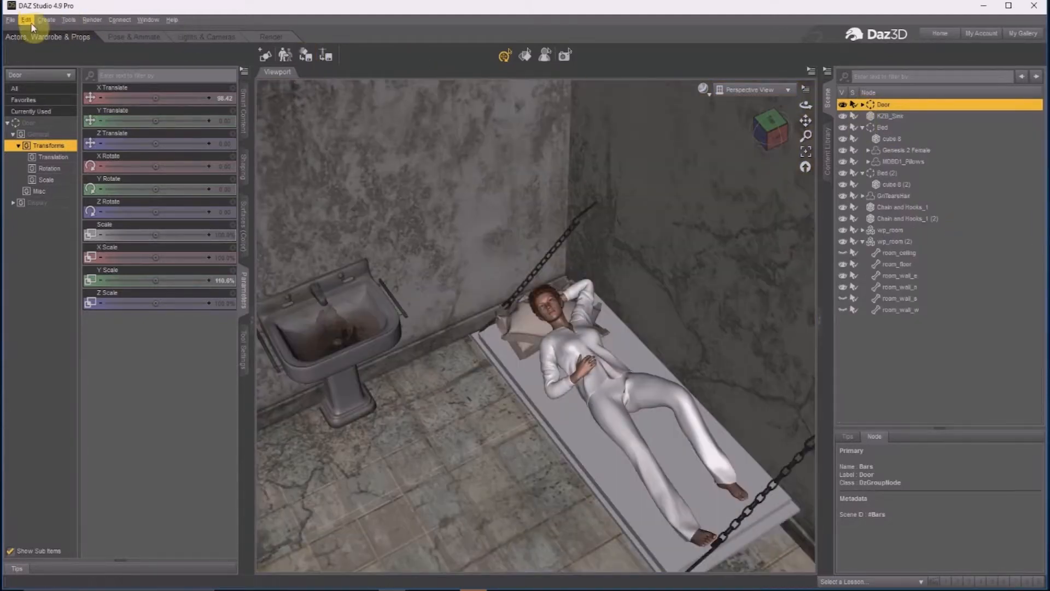
pyautogui.click(46, 19)
pyautogui.click(71, 34)
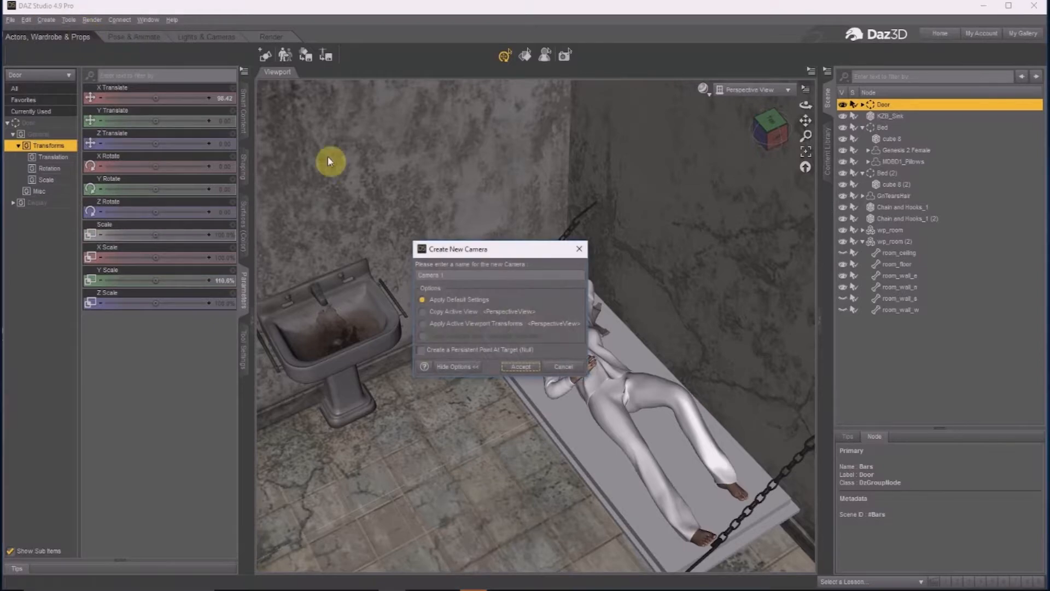
pyautogui.click(520, 368)
pyautogui.click(26, 20)
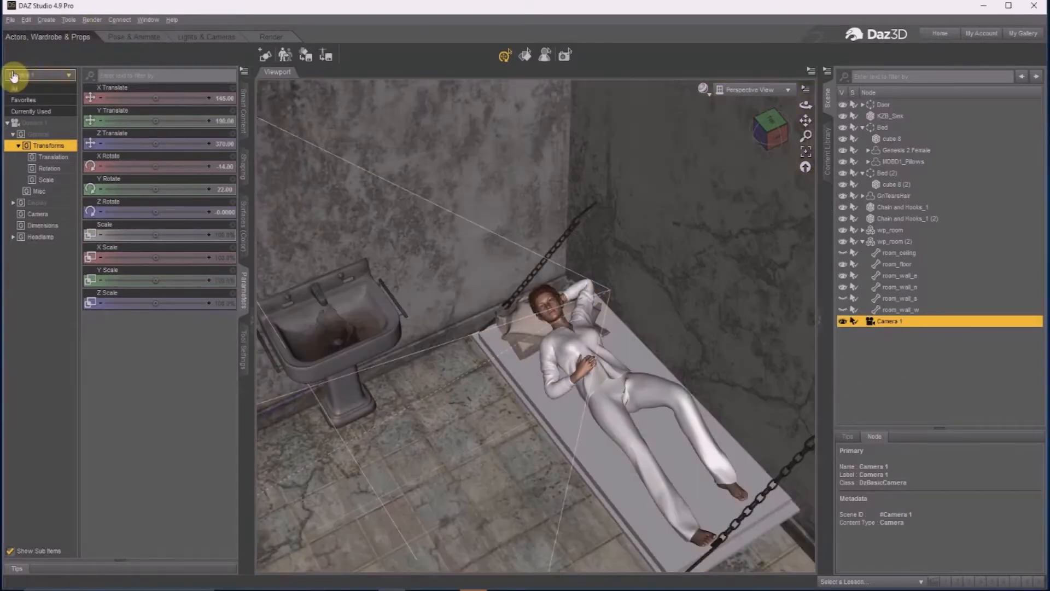
pyautogui.click(31, 34)
# Step: Create a new camera named Camera 1 that applies the active viewport transforms of the perspective view
pyautogui.click(45, 19)
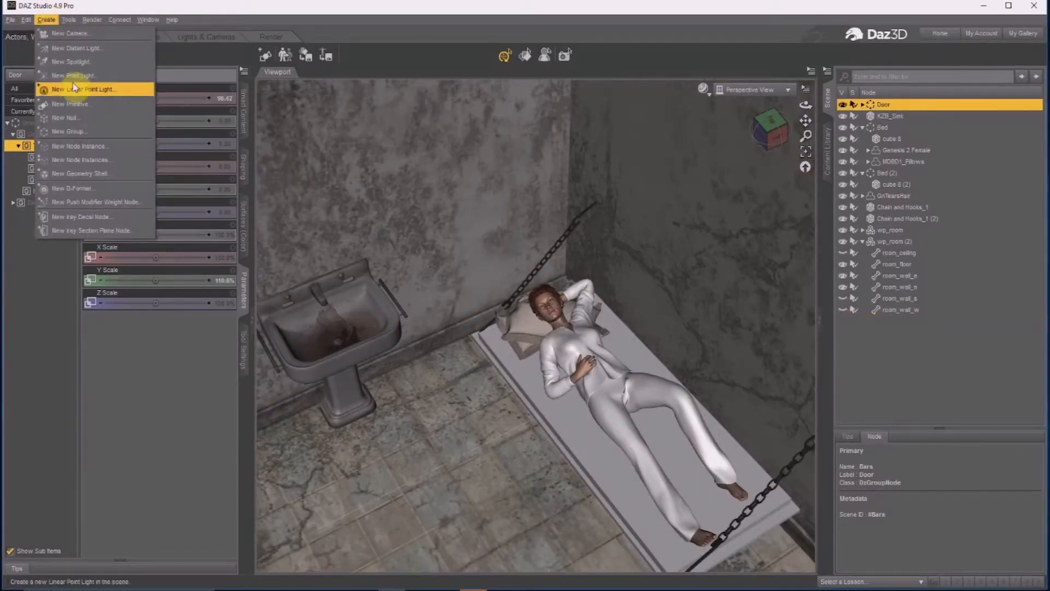
pyautogui.click(70, 34)
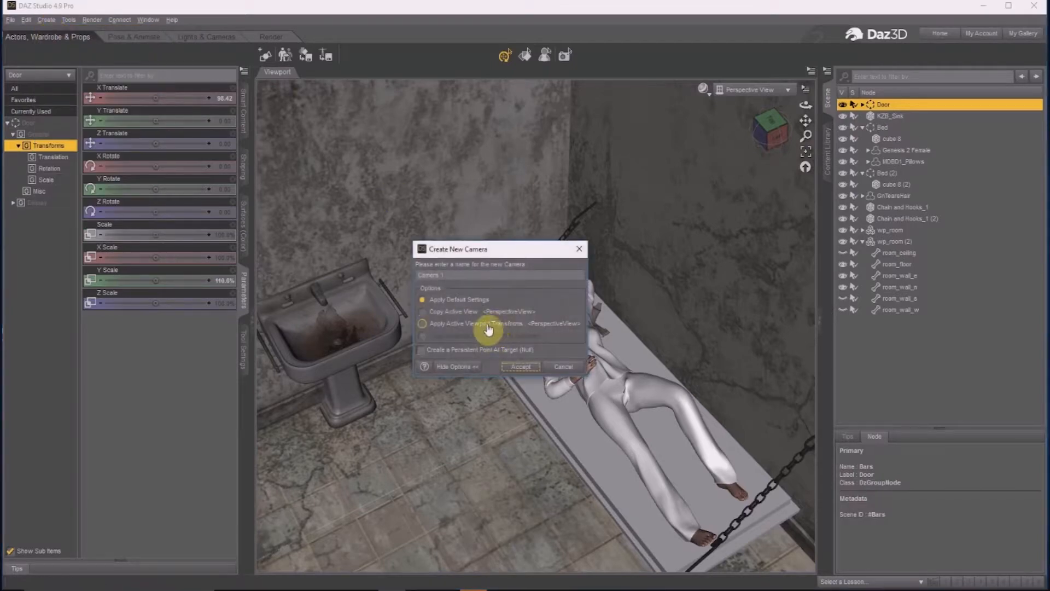
pyautogui.click(522, 369)
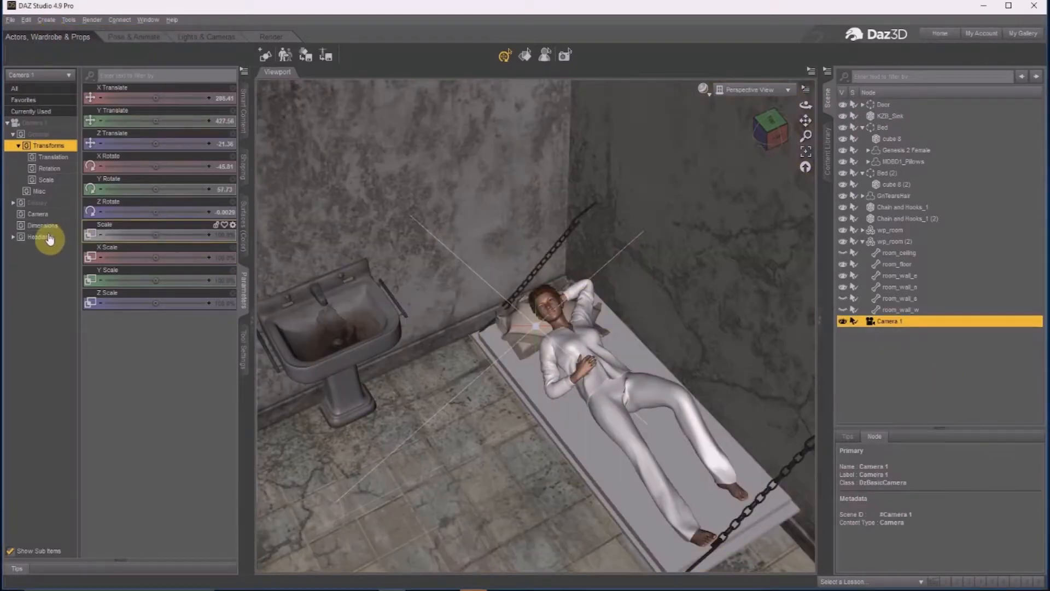
# Step: Look through Camera 1 and set its focal length to about 43 mm
pyautogui.click(54, 214)
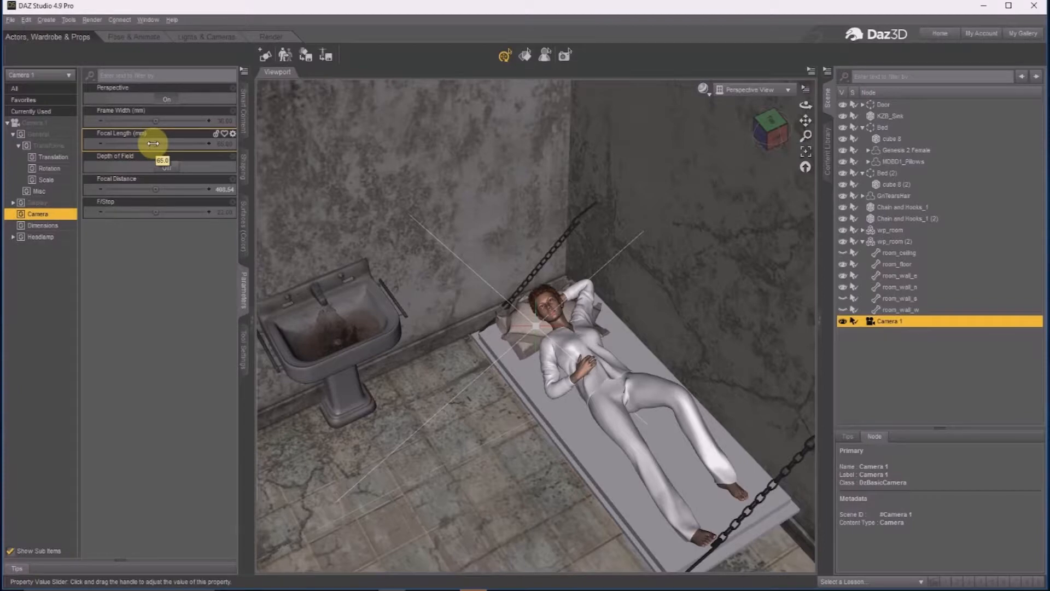
pyautogui.click(25, 19)
pyautogui.click(32, 30)
pyautogui.click(752, 89)
pyautogui.click(766, 186)
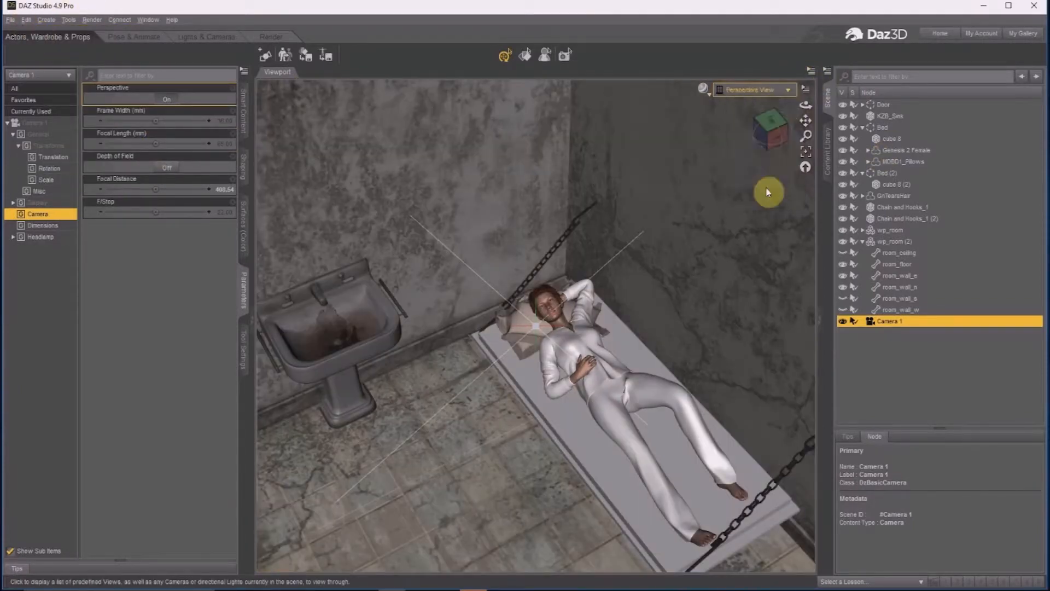
pyautogui.moveTo(155, 143); pyautogui.dragTo(133, 143)
# Step: Reframe Camera 1 closer to the sink and the chained bed, viewing them from above at an angle
pyautogui.scroll(6, 597, 311)
pyautogui.moveTo(766, 144); pyautogui.dragTo(518, 281)
pyautogui.moveTo(806, 121); pyautogui.dragTo(530, 293)
pyautogui.moveTo(760, 146); pyautogui.dragTo(517, 280)
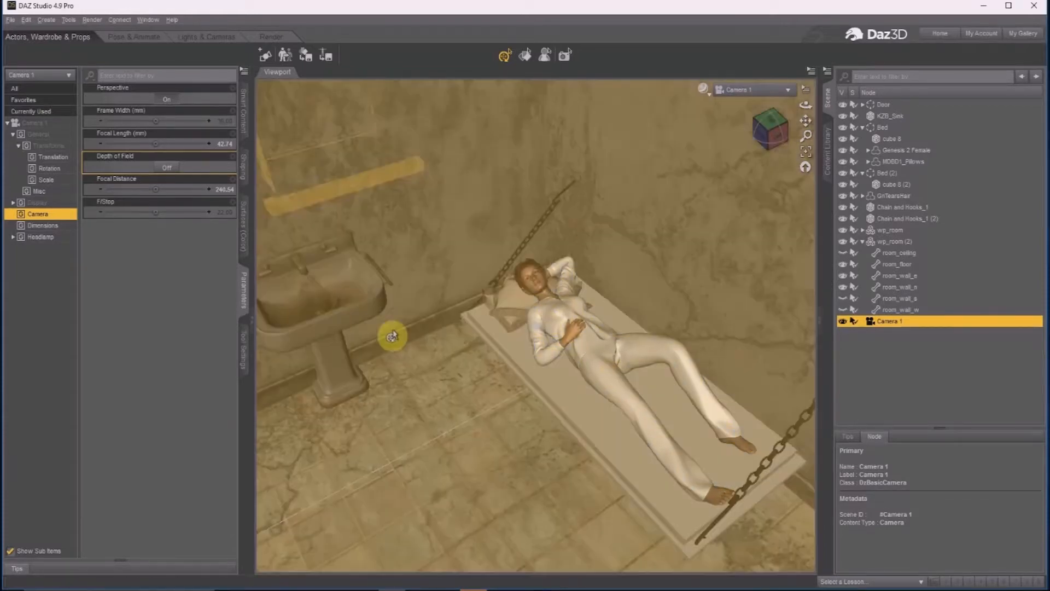
# Step: Move the KZB_Sink along Z to about -55, closer to the bed
pyautogui.click(340, 327)
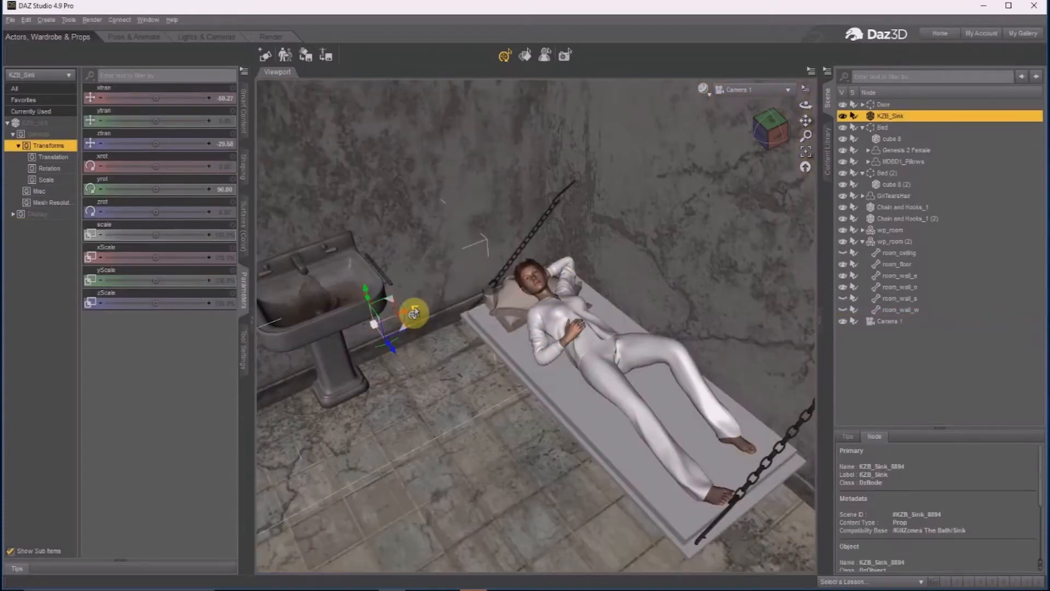
pyautogui.moveTo(418, 307); pyautogui.dragTo(471, 286)
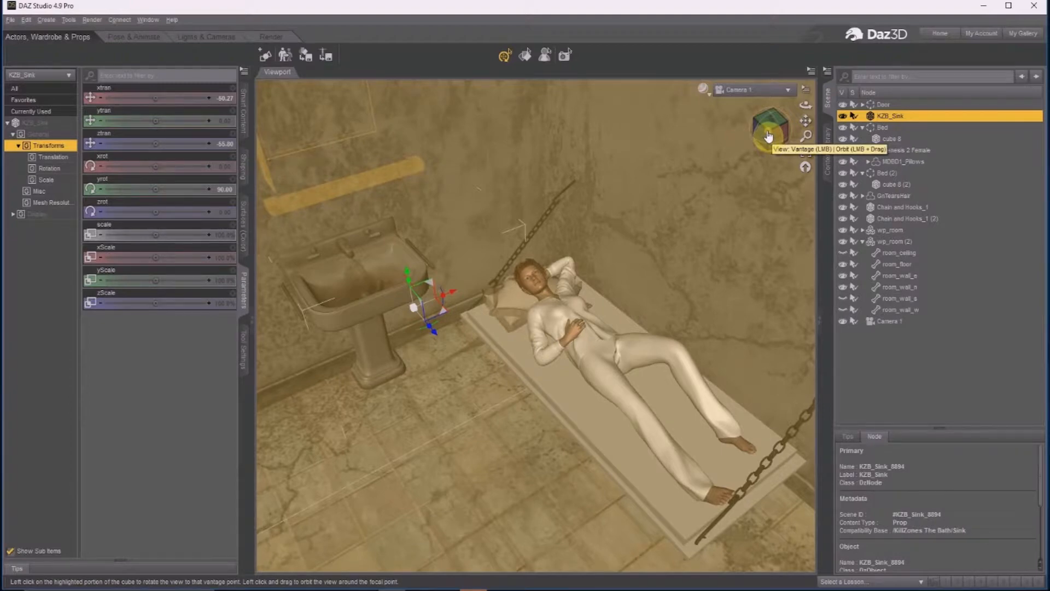
pyautogui.click(768, 135)
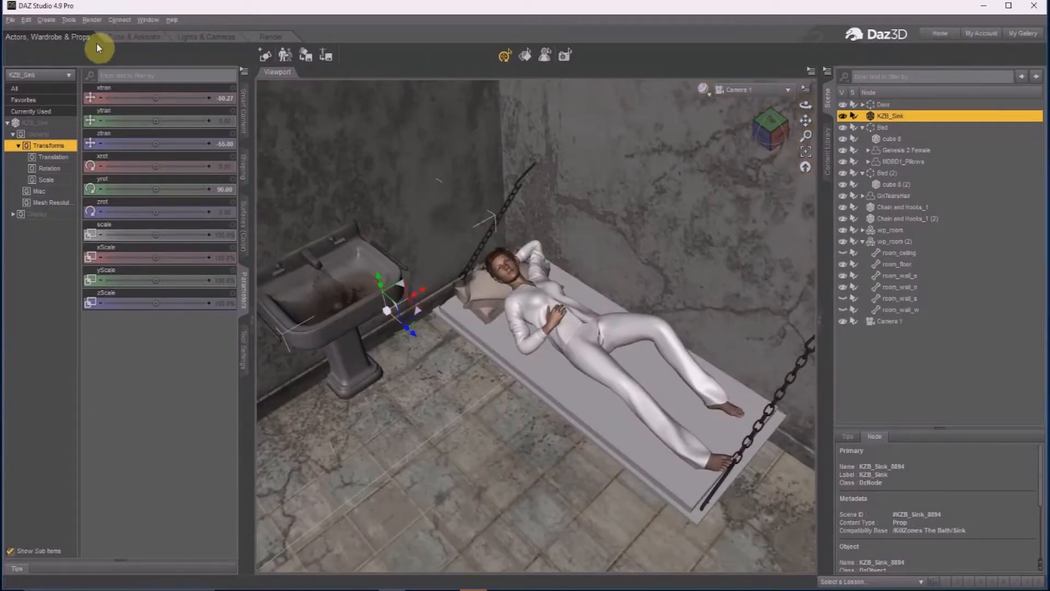
# Step: Undo the last framing change of Camera 1
pyautogui.click(29, 21)
pyautogui.click(37, 33)
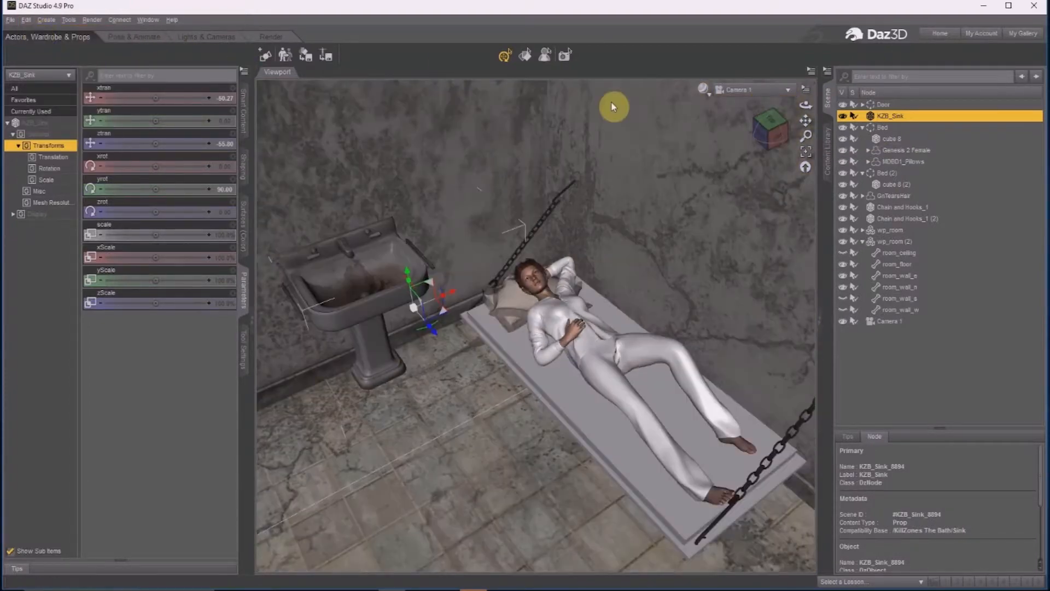
# Step: In the perspective view, widen the door's cube 2 to an X scale of about -41.5% and move it along X to about 101.7 to fill the gap beside the bars
pyautogui.click(773, 92)
pyautogui.click(770, 102)
pyautogui.moveTo(766, 143); pyautogui.dragTo(421, 274)
pyautogui.moveTo(667, 302); pyautogui.dragTo(623, 339)
pyautogui.moveTo(772, 134); pyautogui.dragTo(476, 285)
pyautogui.moveTo(805, 130)
pyautogui.mouseDown()
pyautogui.moveTo(517, 284)
pyautogui.moveTo(487, 289)
pyautogui.moveTo(520, 284)
pyautogui.moveTo(800, 125)
pyautogui.mouseUp()
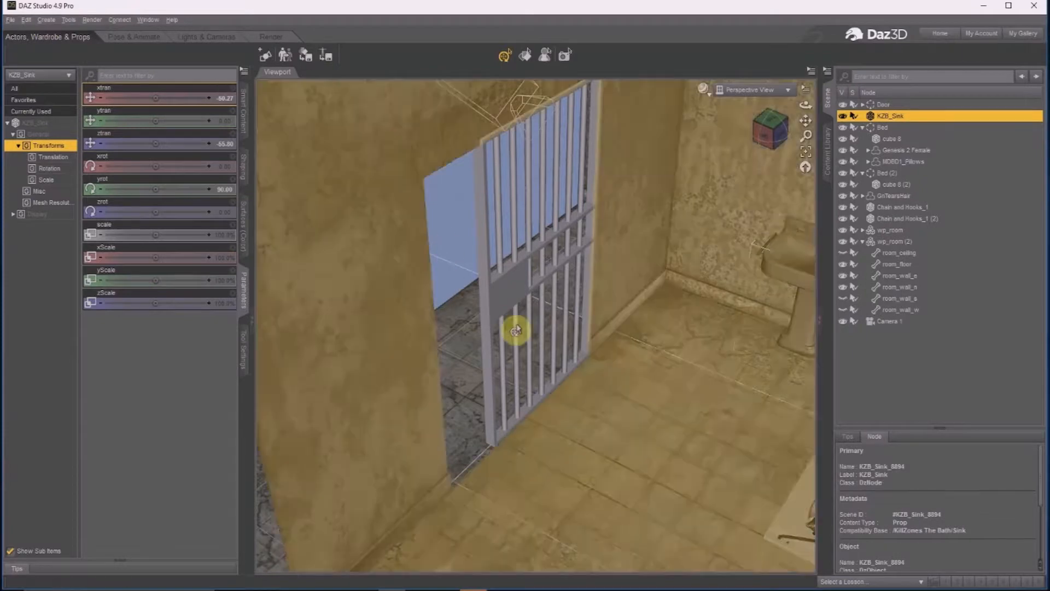
pyautogui.click(516, 330)
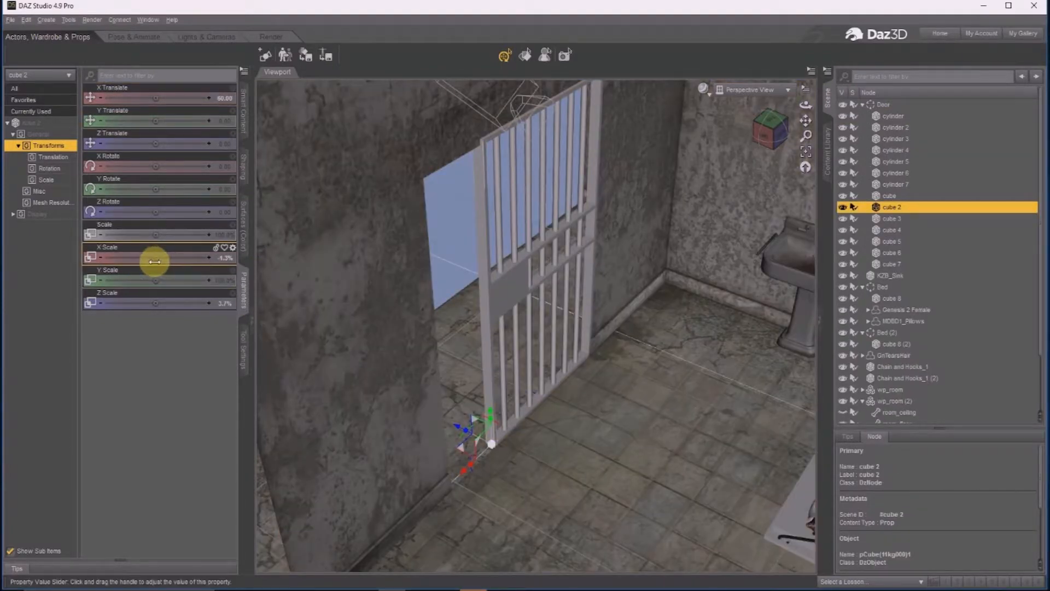
pyautogui.moveTo(515, 284); pyautogui.dragTo(517, 284)
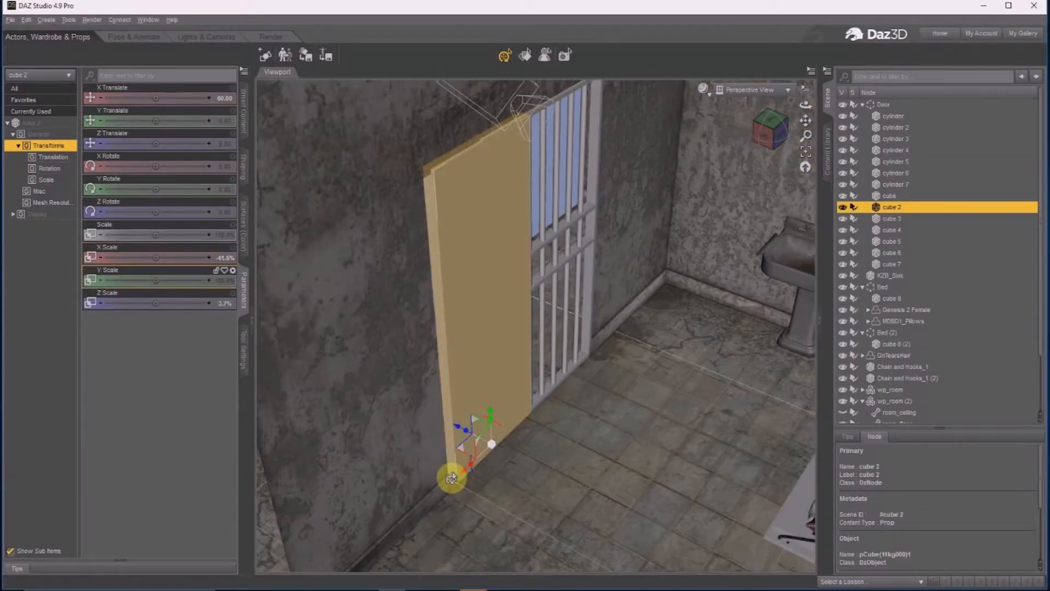
pyautogui.moveTo(458, 480); pyautogui.dragTo(437, 536)
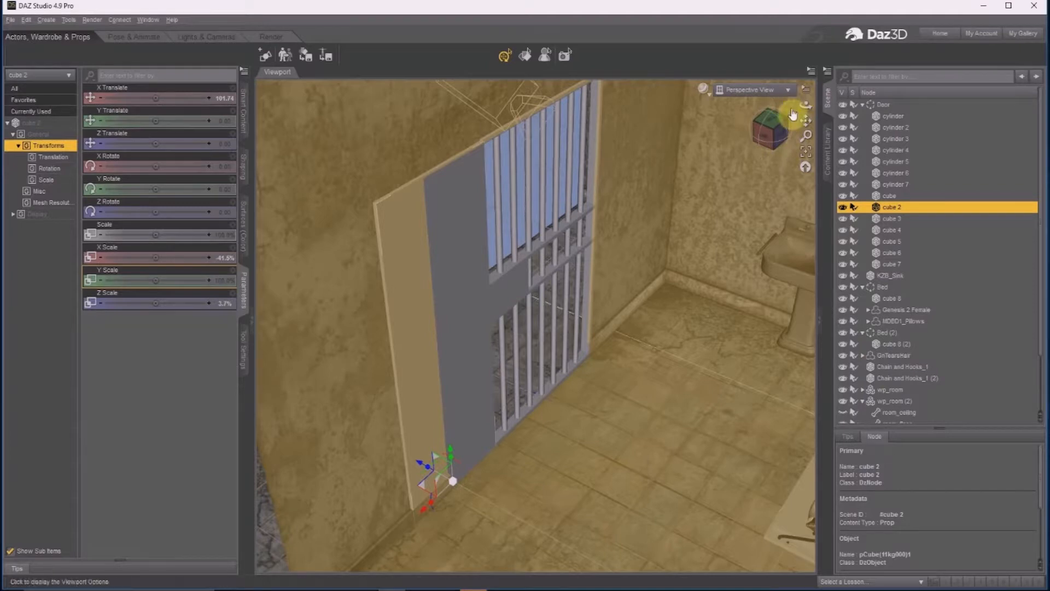
# Step: Create SpotLight 1 and move it along Z to the outer side of the barred door's wall
pyautogui.moveTo(520, 284); pyautogui.dragTo(755, 126)
pyautogui.click(47, 19)
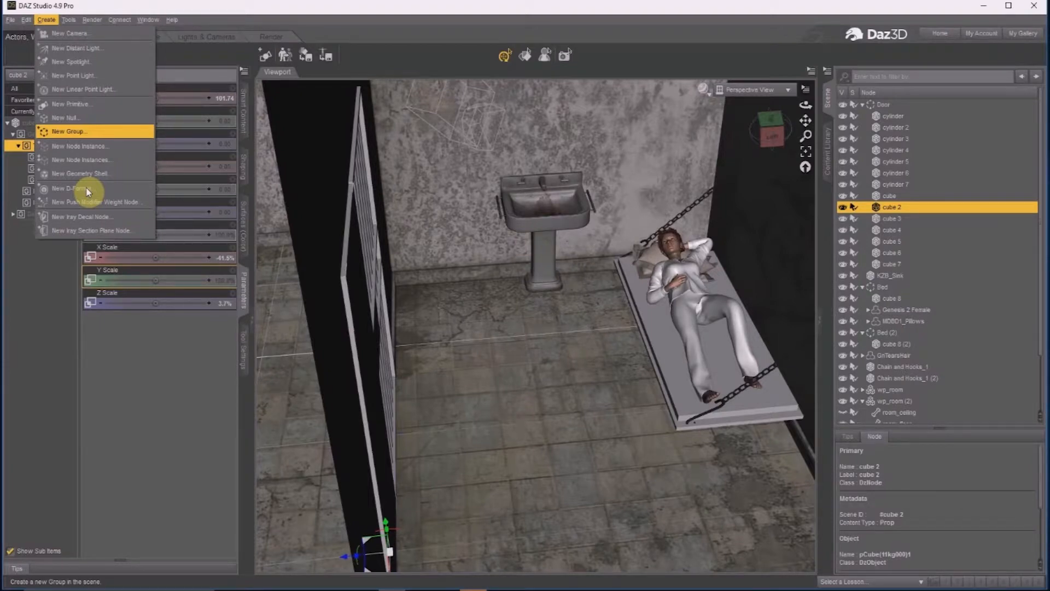
pyautogui.click(346, 342)
pyautogui.scroll(-5, 345, 332)
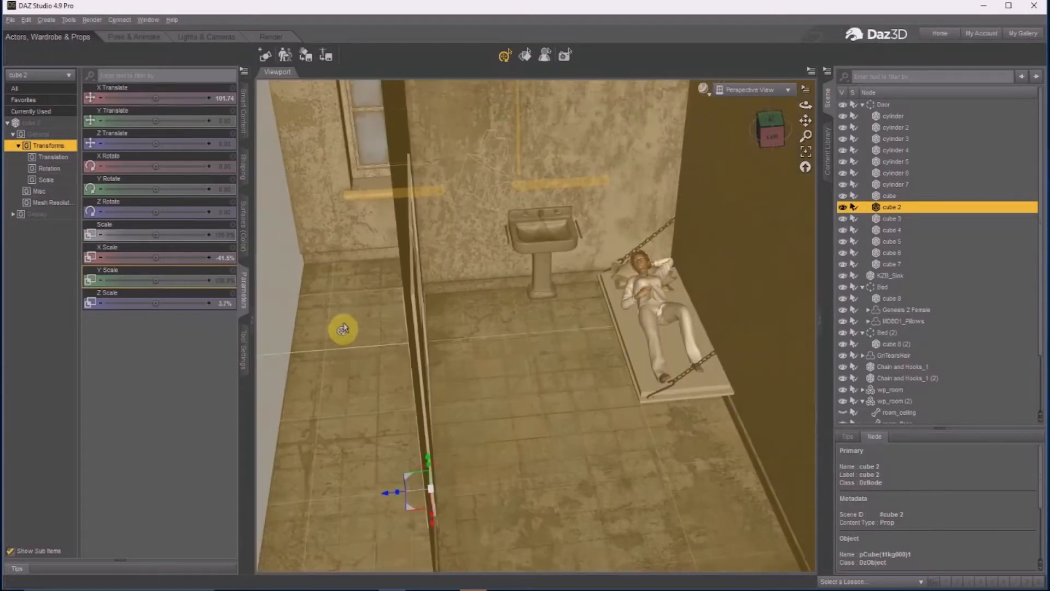
pyautogui.moveTo(770, 133); pyautogui.dragTo(777, 137)
pyautogui.click(518, 279)
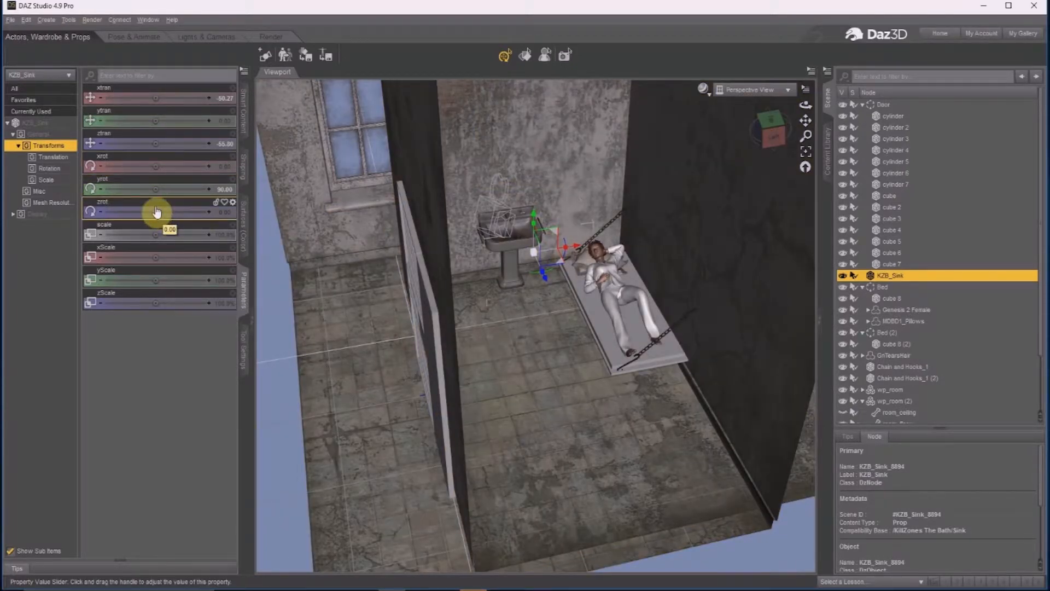
pyautogui.click(47, 20)
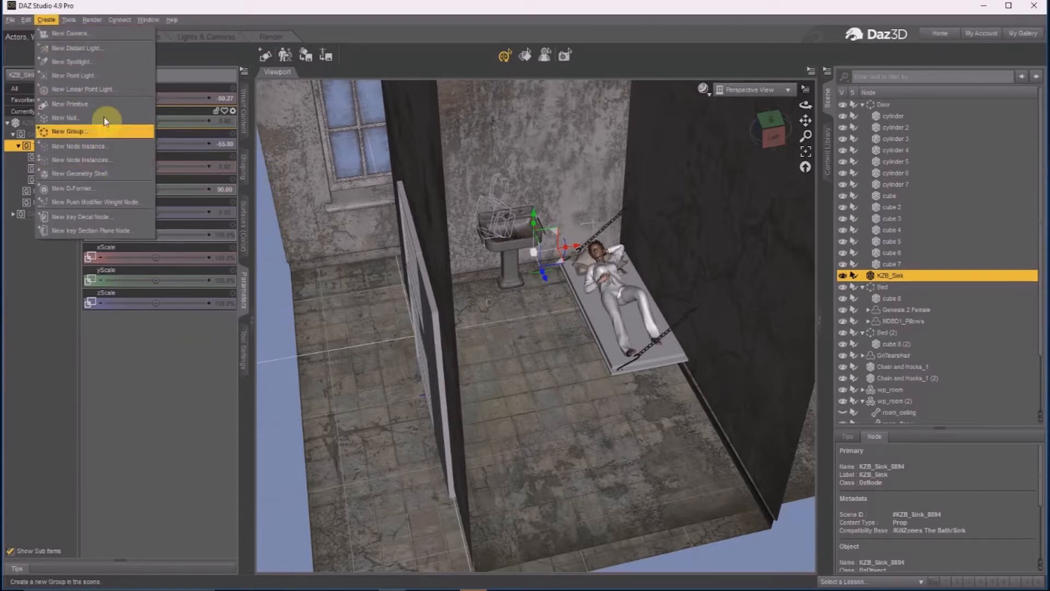
pyautogui.click(52, 132)
pyautogui.click(533, 372)
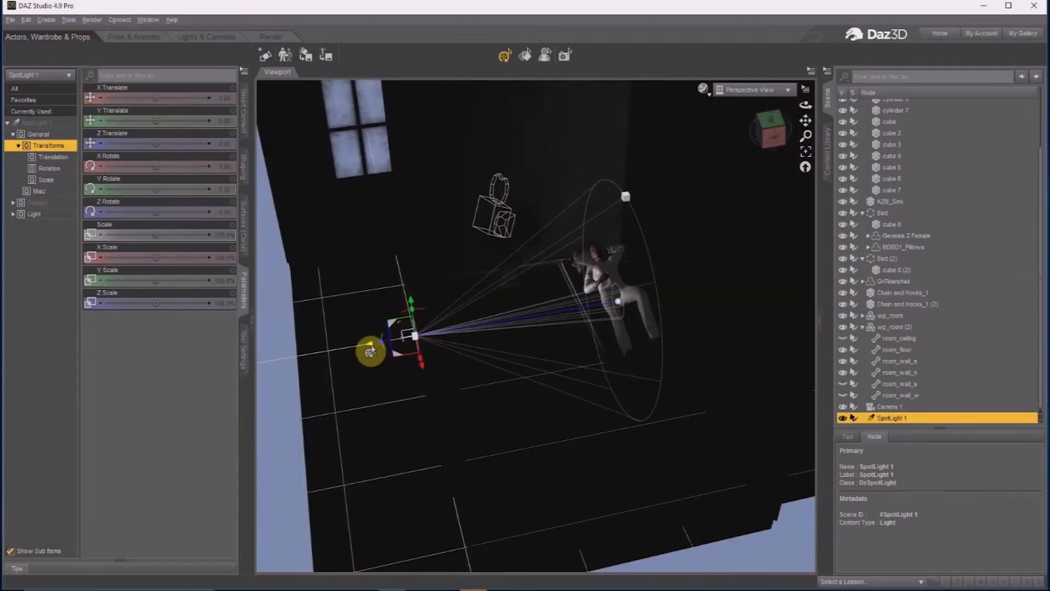
pyautogui.moveTo(368, 352); pyautogui.dragTo(217, 351)
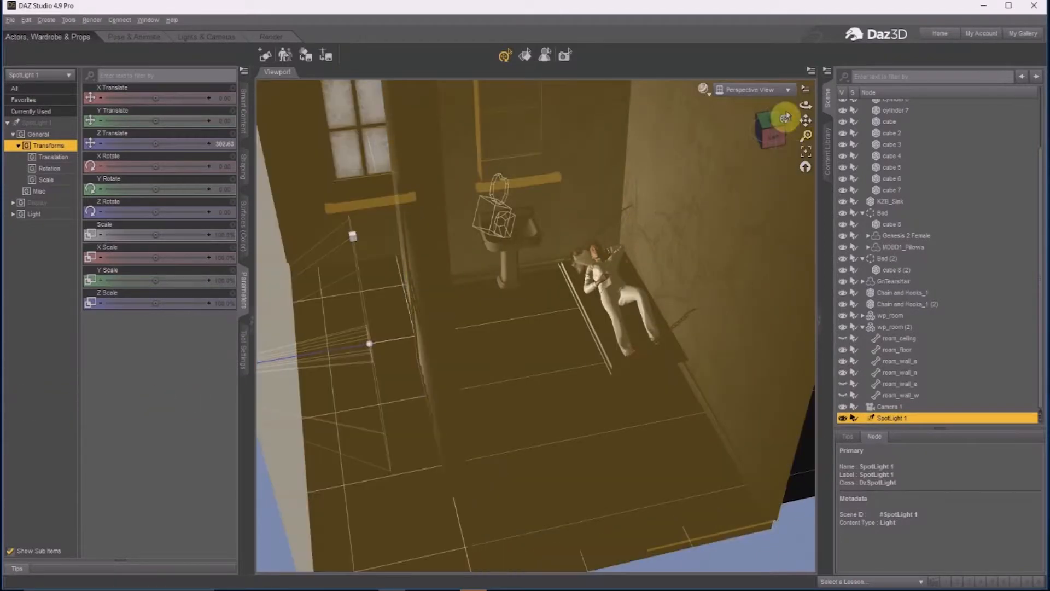
# Step: Look through SpotLight 1 and aim it from above through the barred door at the bed
pyautogui.click(774, 89)
pyautogui.click(790, 201)
pyautogui.moveTo(805, 119); pyautogui.dragTo(518, 283)
pyautogui.click(781, 143)
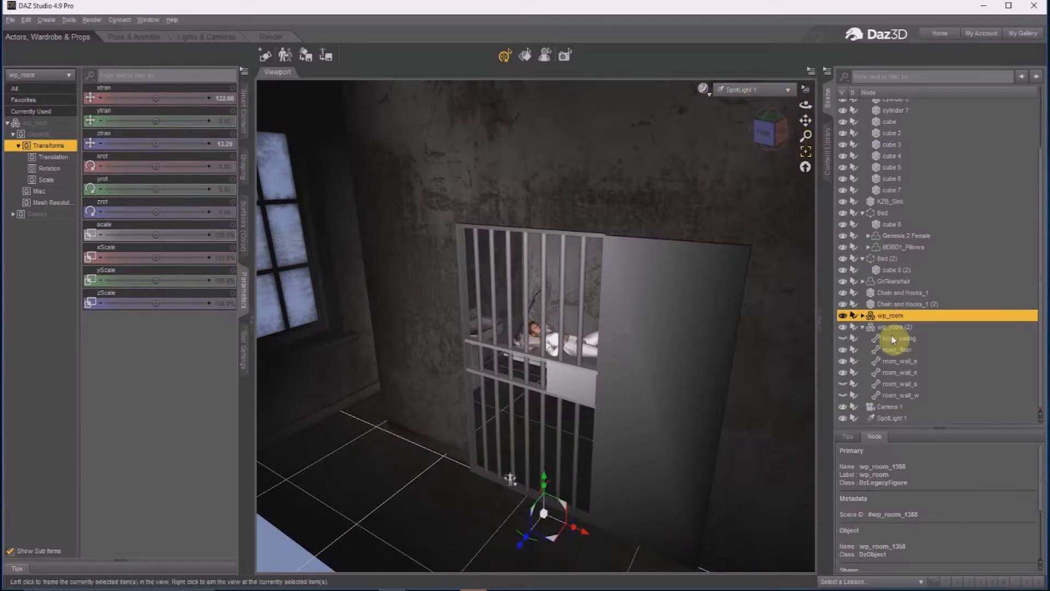
# Step: Collapse the wp_room (2) and Door nodes, select SpotLight 1 and pull it farther back from the barred door
pyautogui.click(862, 327)
pyautogui.click(863, 106)
pyautogui.click(892, 264)
pyautogui.scroll(-10, 610, 308)
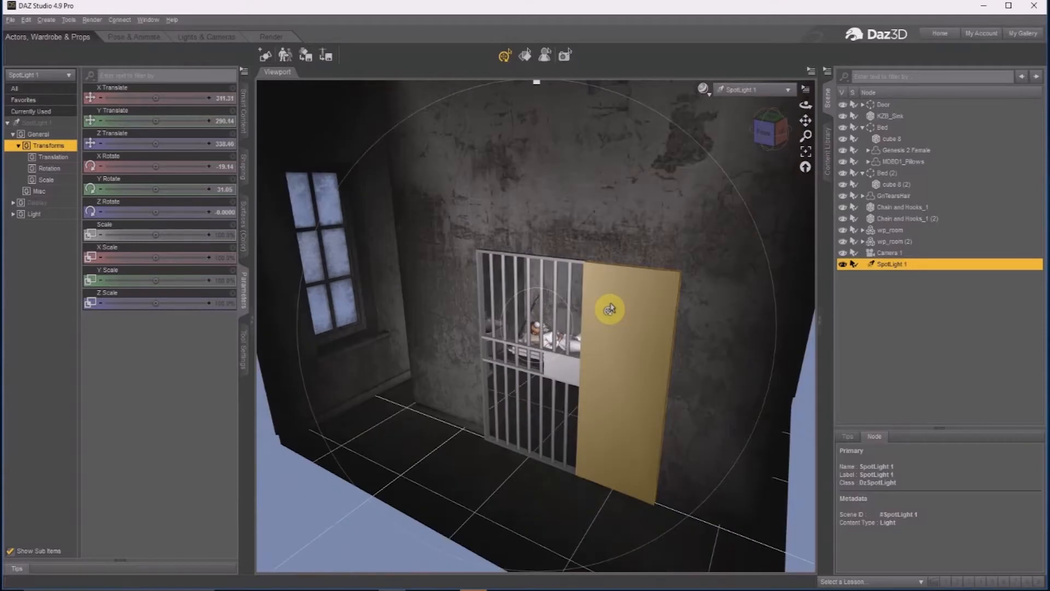
pyautogui.moveTo(759, 134); pyautogui.dragTo(452, 239)
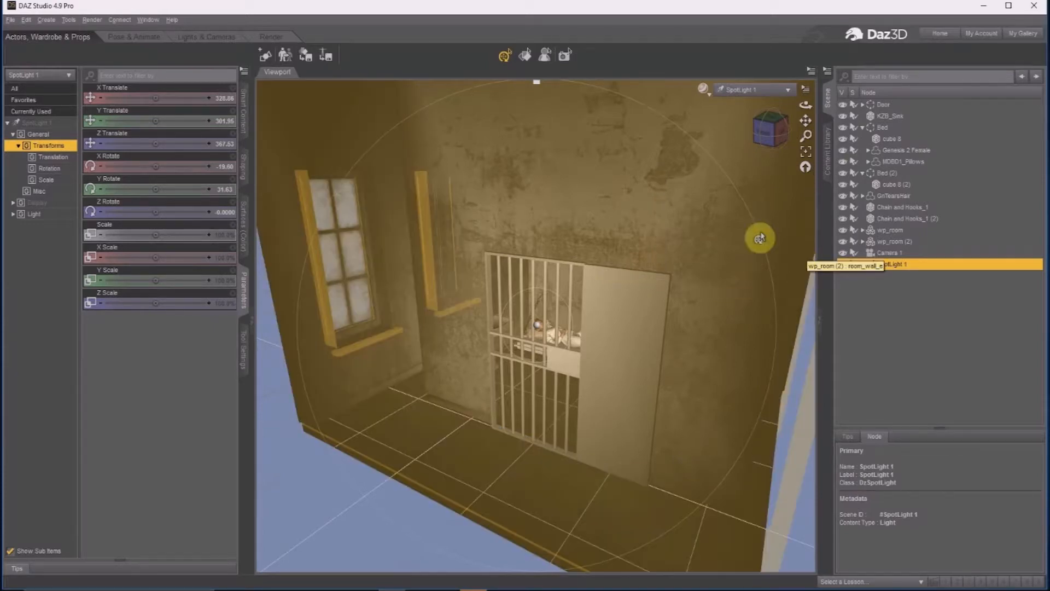
# Step: Set SpotLight 1's shadow type to Deep Shadow Map
pyautogui.click(754, 91)
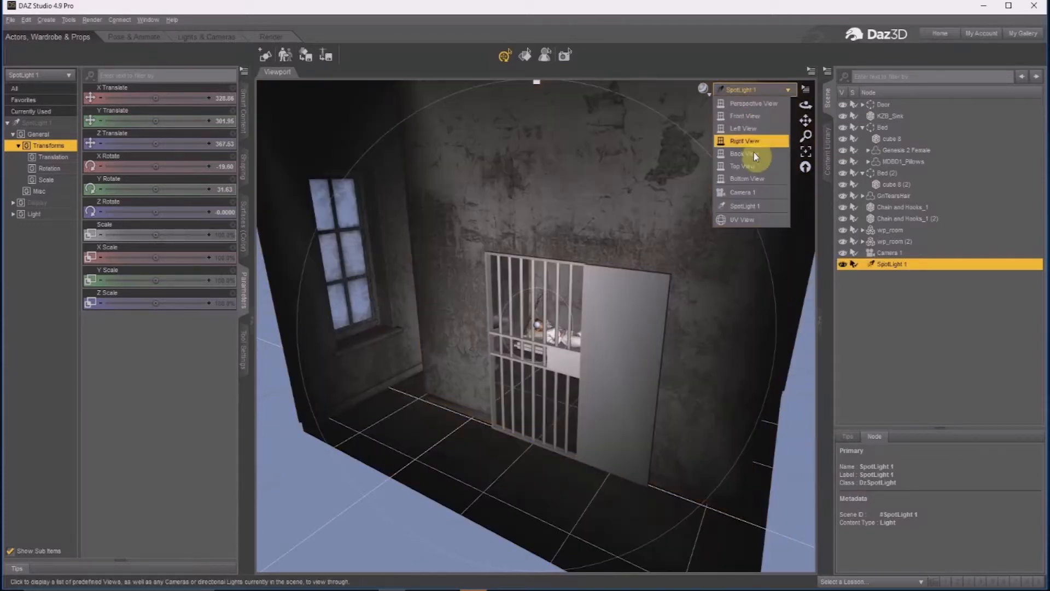
pyautogui.click(49, 219)
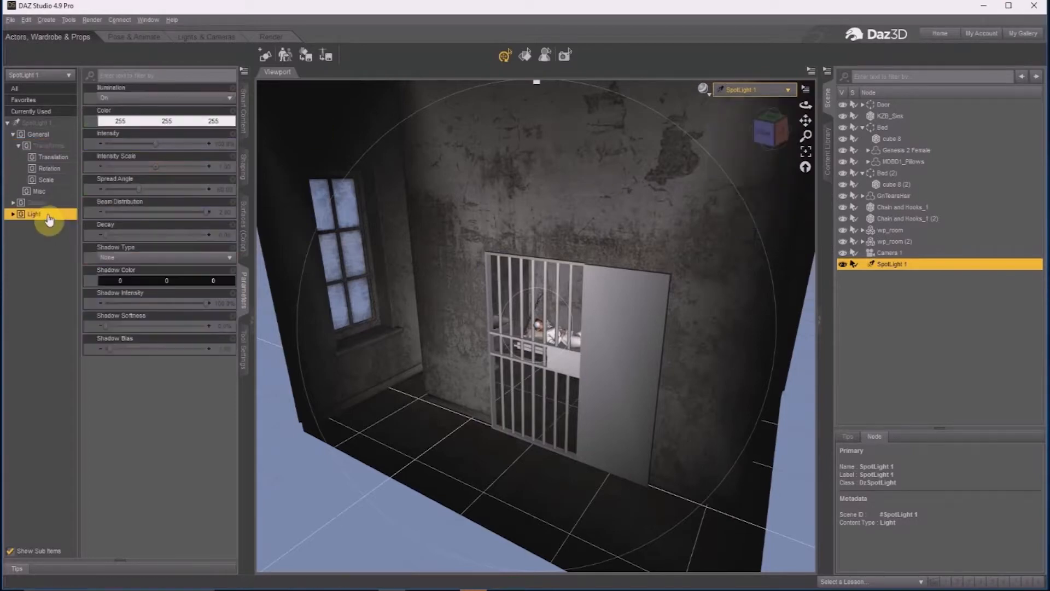
pyautogui.click(106, 258)
pyautogui.click(109, 275)
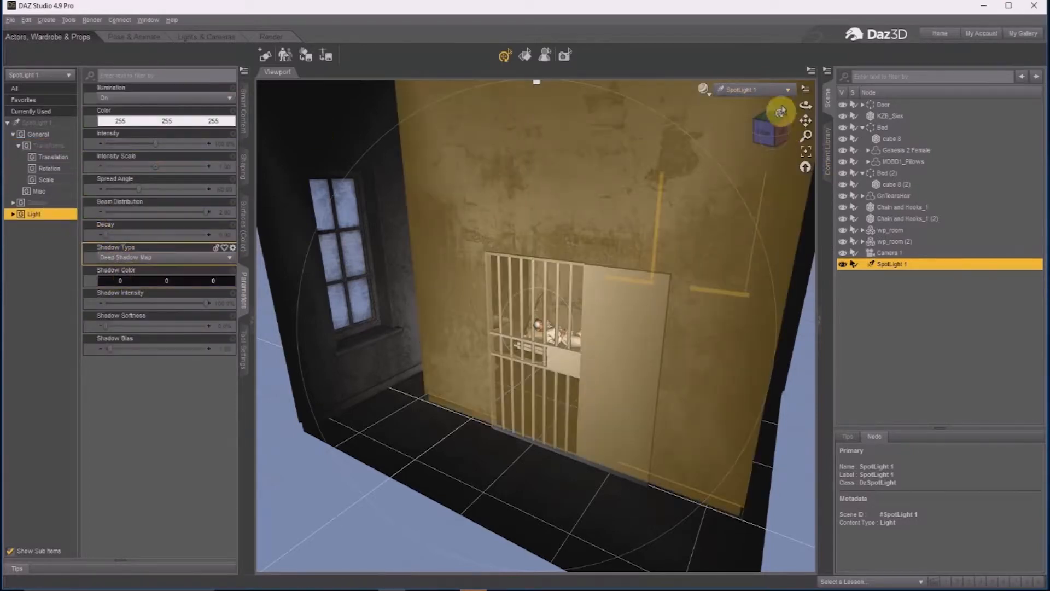
# Step: Render the scene through Camera 1 to check the shadows of the bars, and close the render
pyautogui.click(776, 89)
pyautogui.click(769, 188)
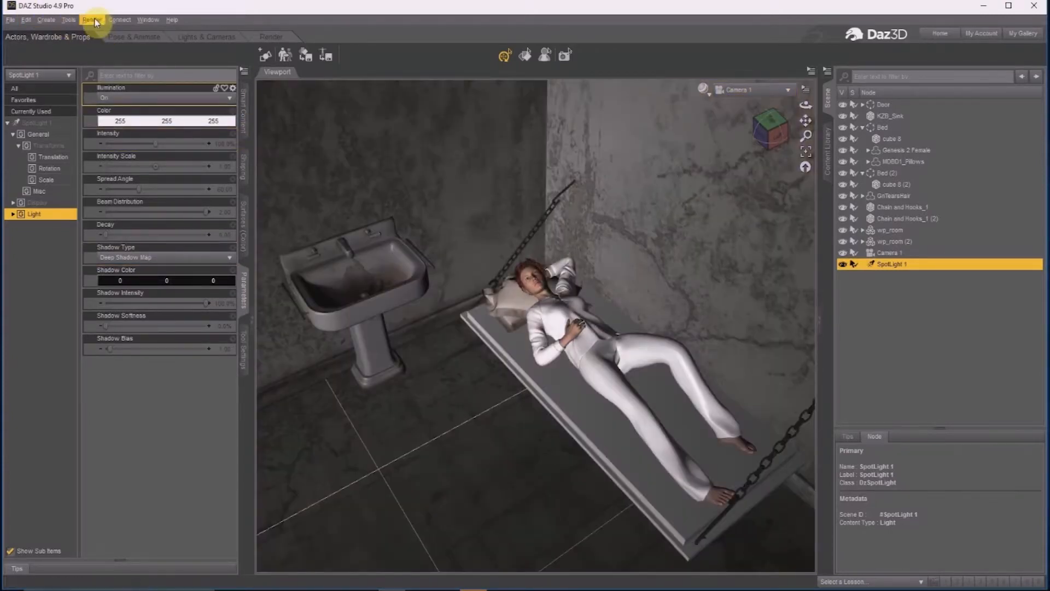
pyautogui.click(94, 17)
pyautogui.click(97, 29)
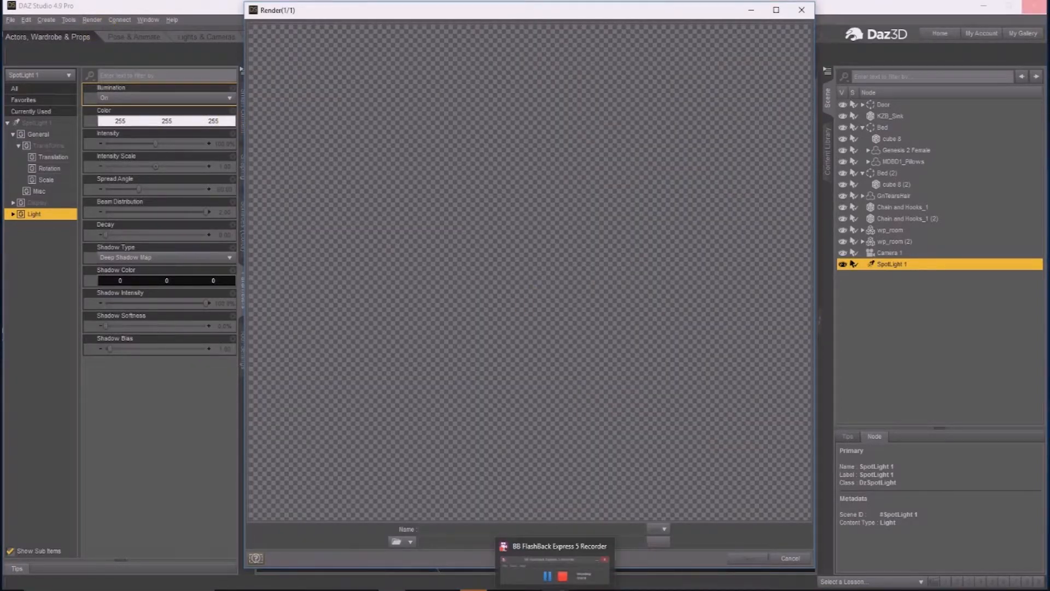
pyautogui.click(556, 588)
pyautogui.click(750, 540)
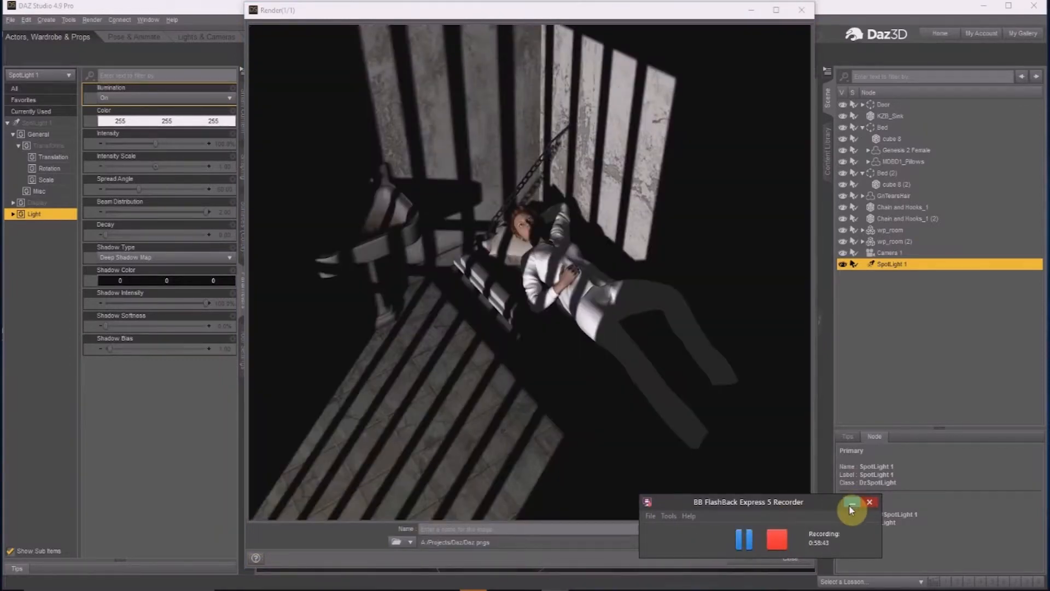
pyautogui.click(761, 33)
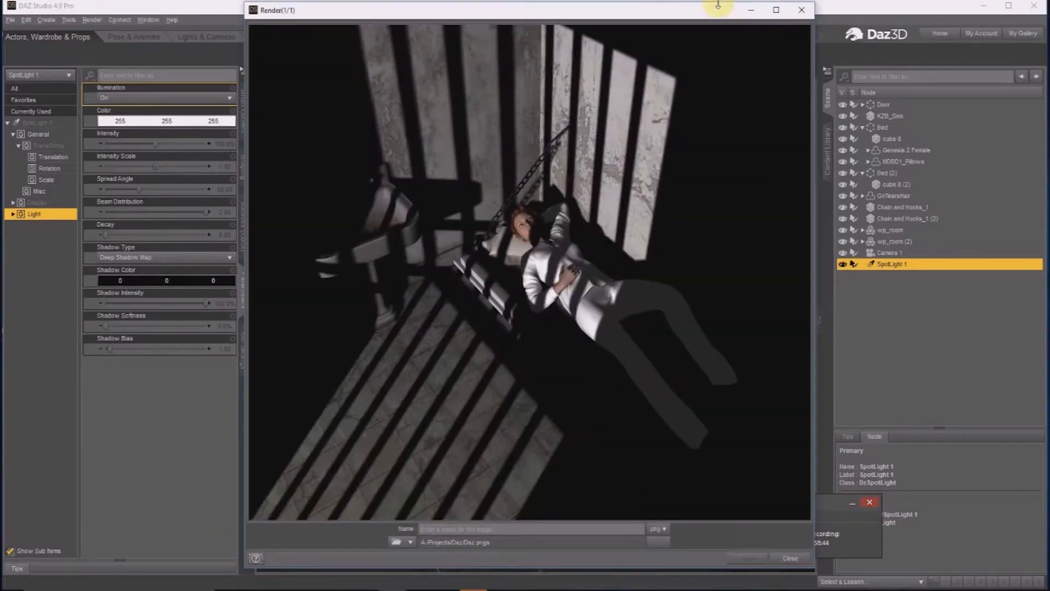
pyautogui.click(805, 11)
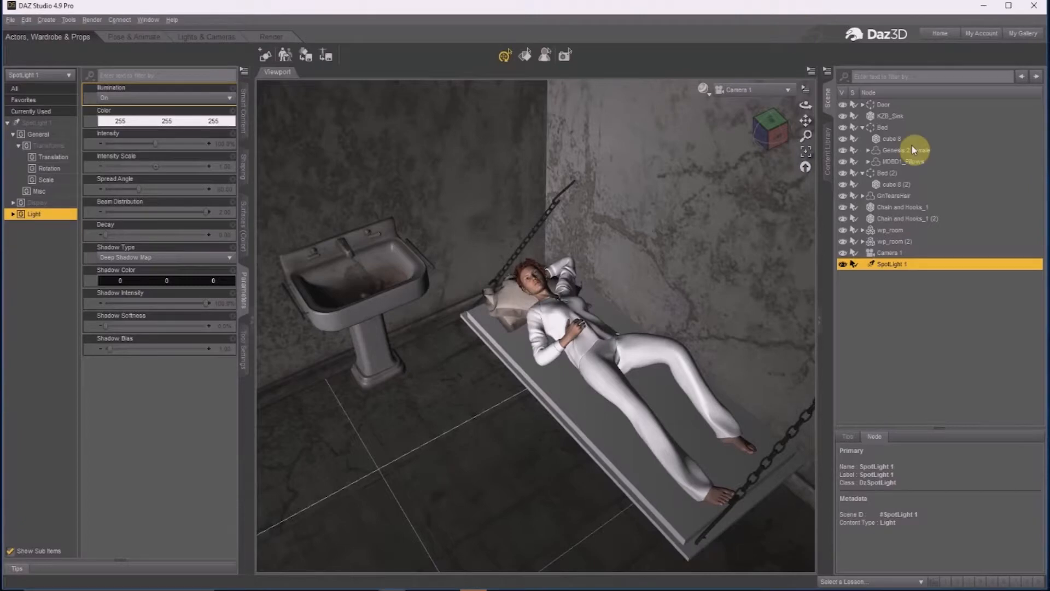
# Step: Look through SpotLight 1 again and reposition it closer to the barred door, keeping it aimed at the bed
pyautogui.click(755, 90)
pyautogui.click(747, 200)
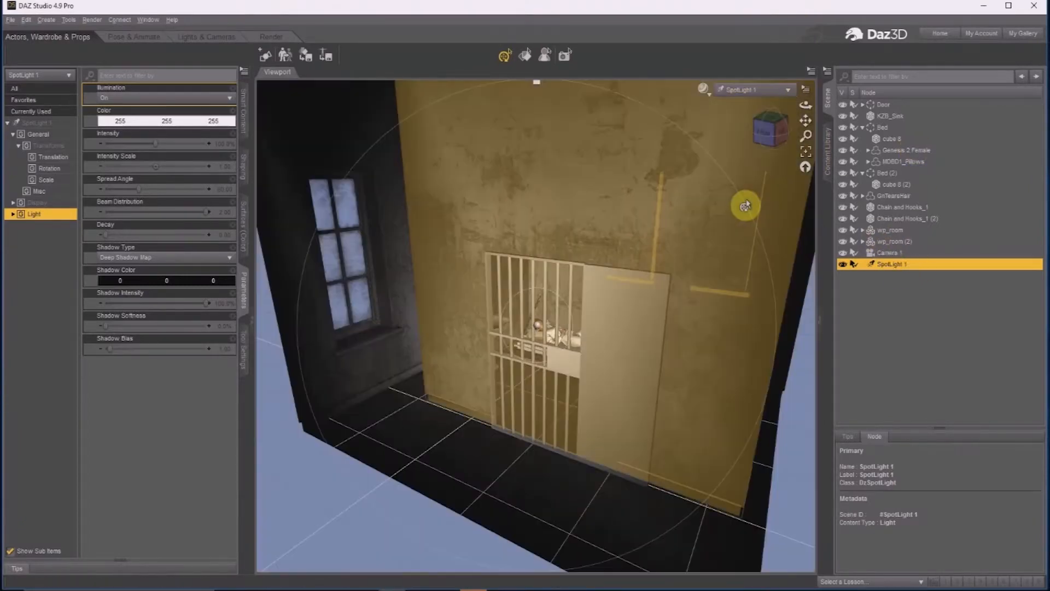
pyautogui.moveTo(517, 284); pyautogui.dragTo(520, 283)
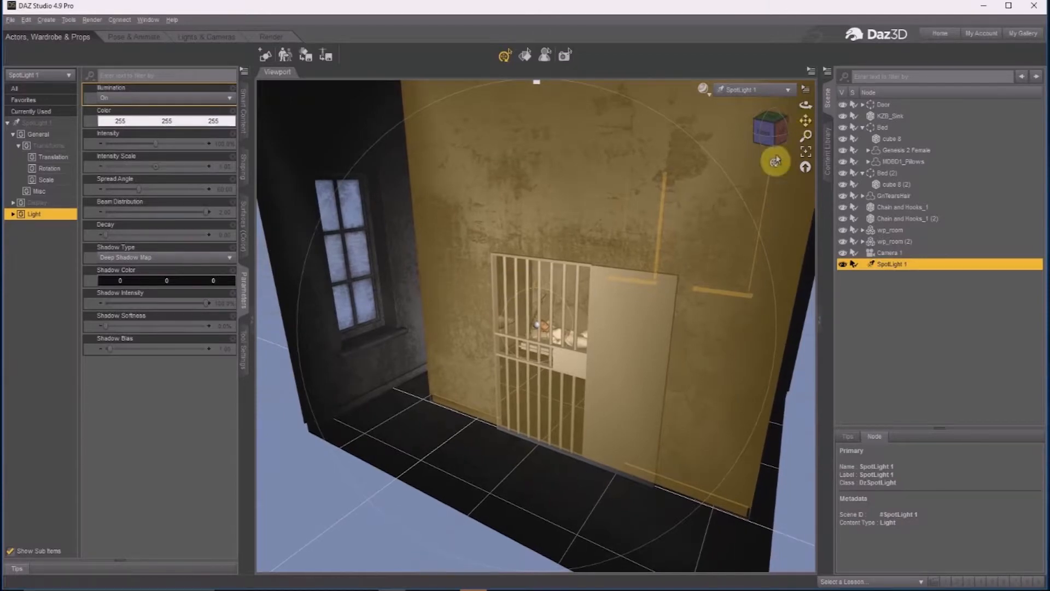
pyautogui.scroll(-6, 612, 344)
pyautogui.scroll(2, 613, 343)
pyautogui.scroll(5, 613, 343)
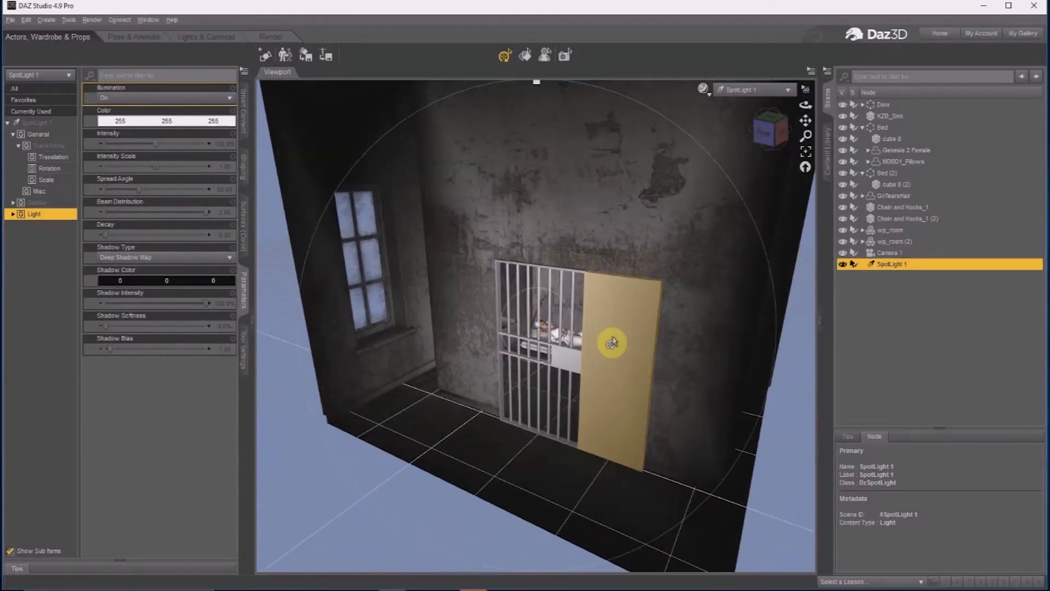
pyautogui.moveTo(808, 121); pyautogui.dragTo(517, 283)
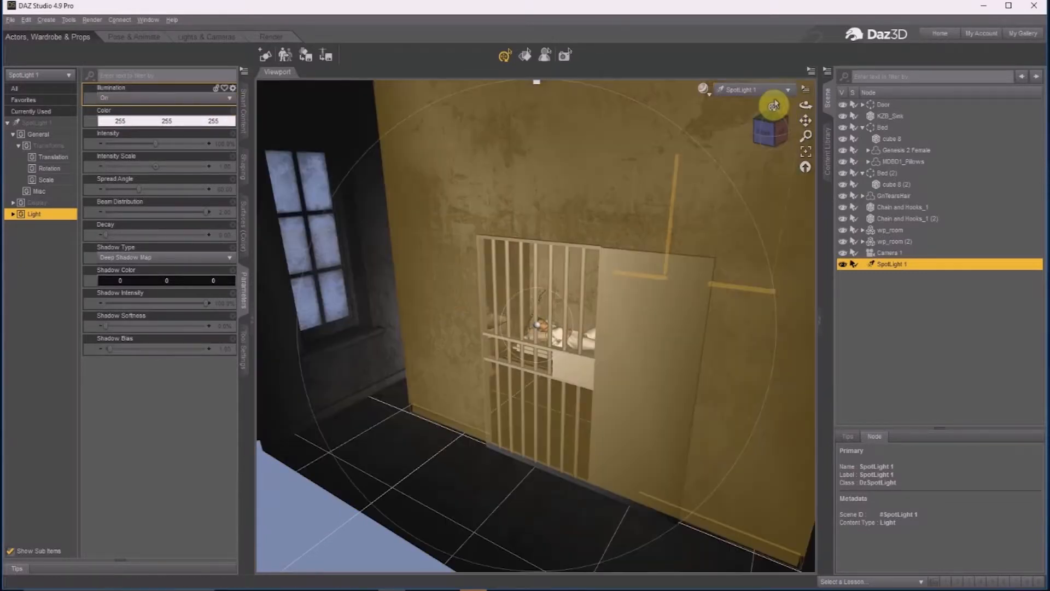
# Step: Reframe Camera 1 slightly wider so the sink and the whole chained bed fit in the picture
pyautogui.click(768, 89)
pyautogui.click(759, 140)
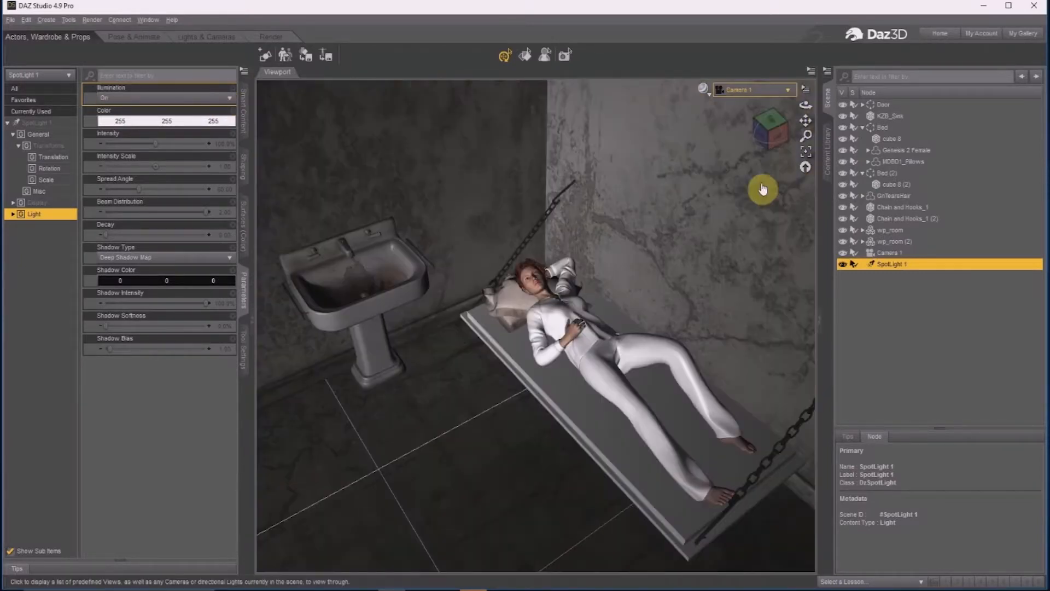
pyautogui.moveTo(518, 283); pyautogui.dragTo(518, 283)
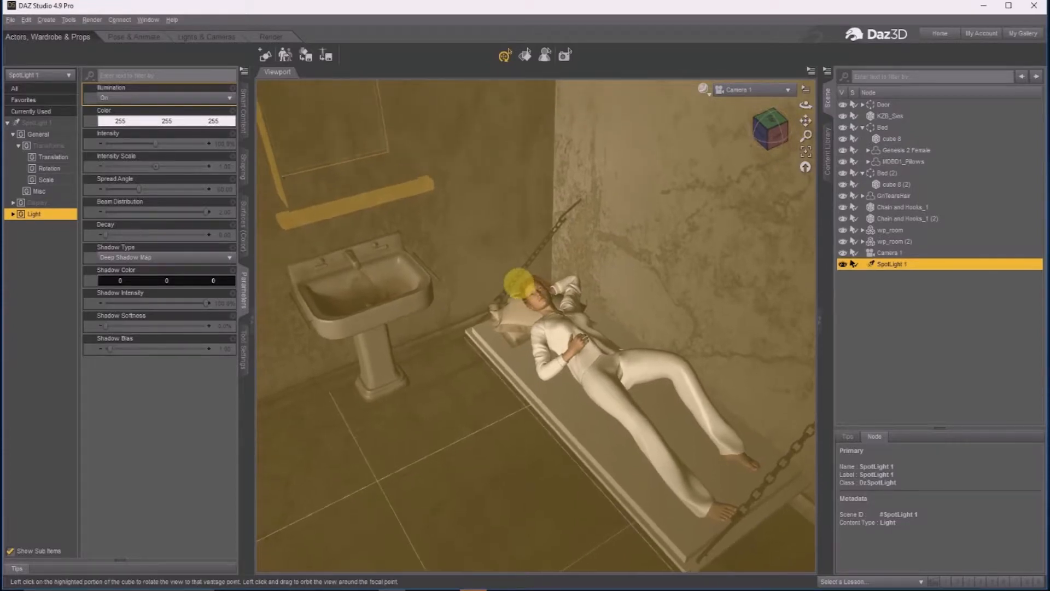
pyautogui.moveTo(806, 121); pyautogui.dragTo(516, 276)
pyautogui.moveTo(775, 140); pyautogui.dragTo(518, 282)
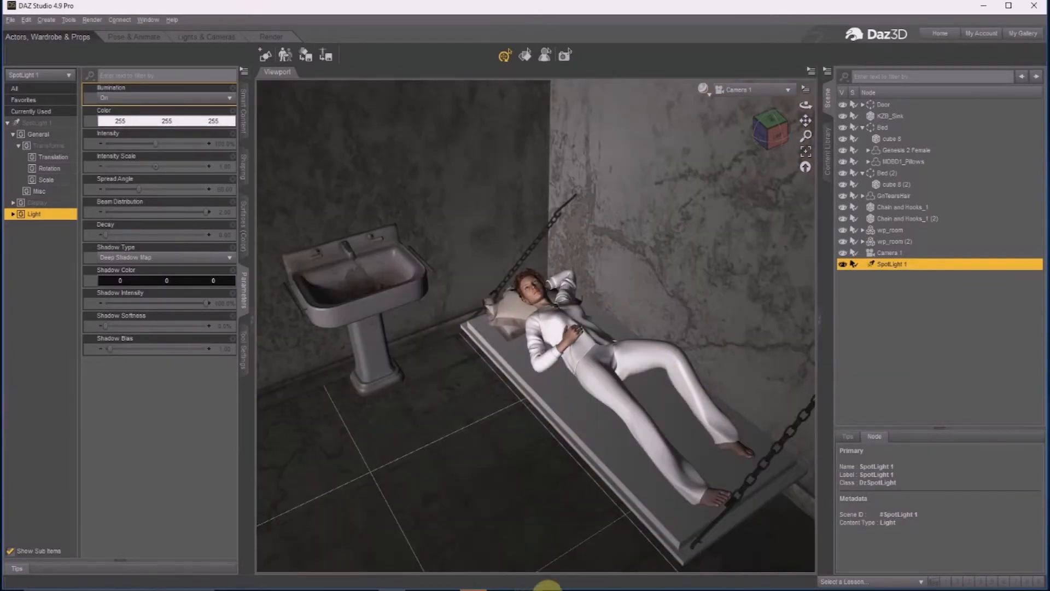
pyautogui.click(550, 588)
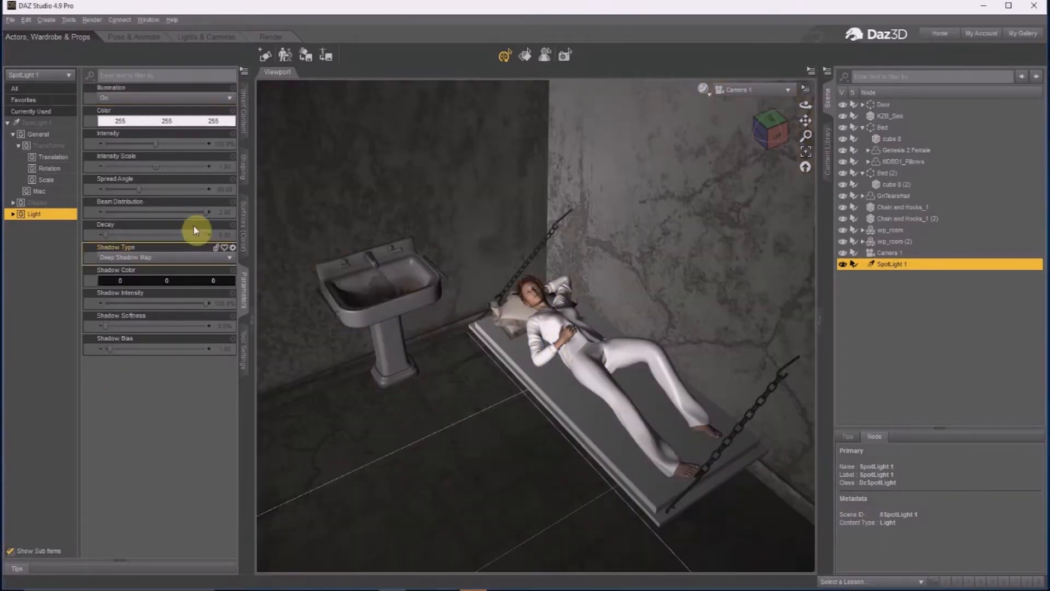
# Step: Render the reframed Camera 1 view to check the adjusted spotlight, and close the render
pyautogui.click(89, 20)
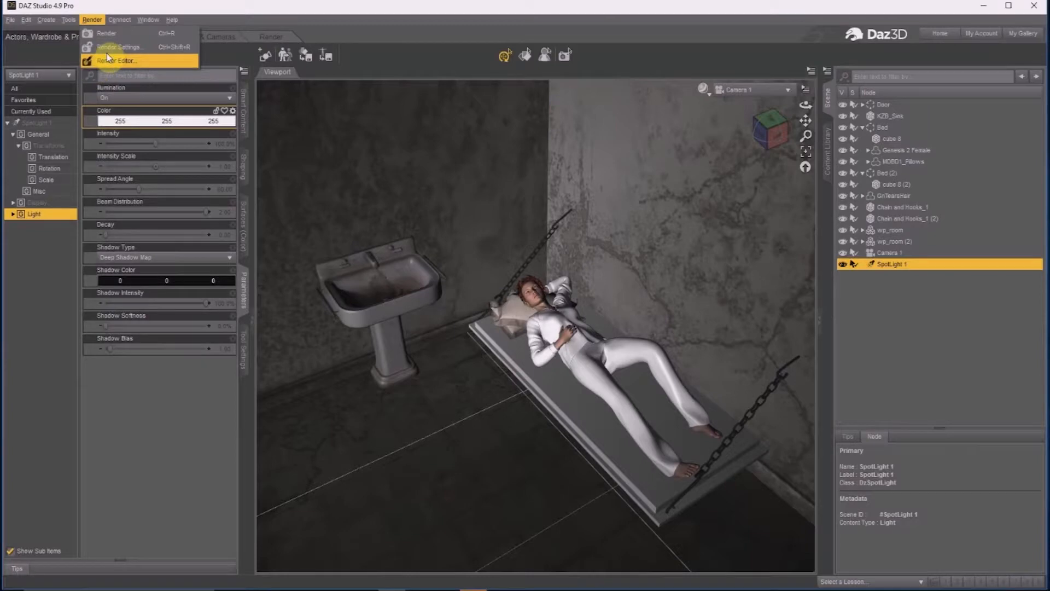
pyautogui.click(116, 36)
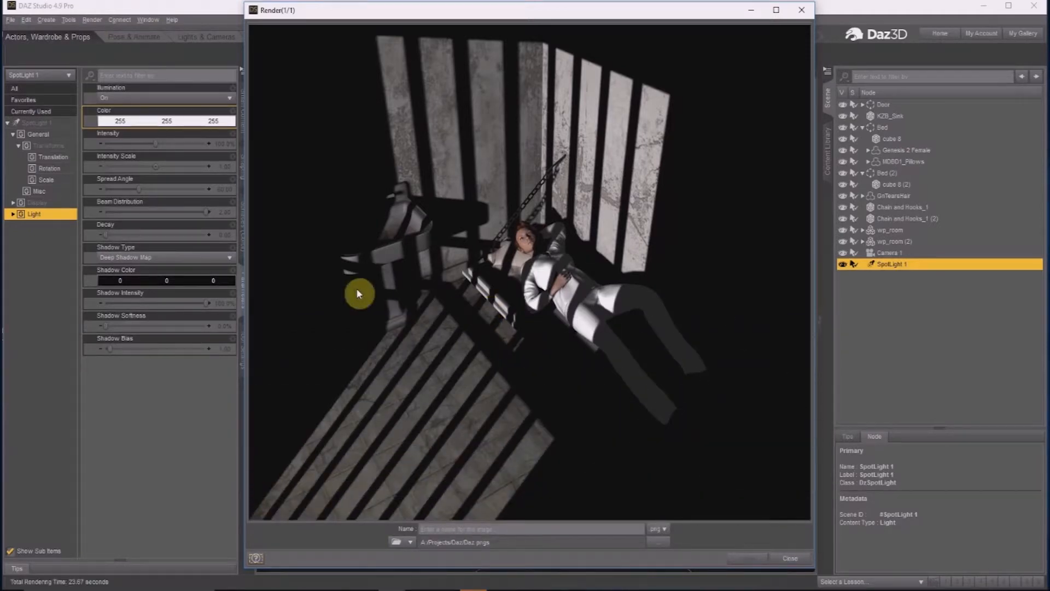
pyautogui.click(802, 11)
# Step: Look through SpotLight 1 and shift it slightly so more of the figure on the bed shows through the door bars
pyautogui.click(902, 253)
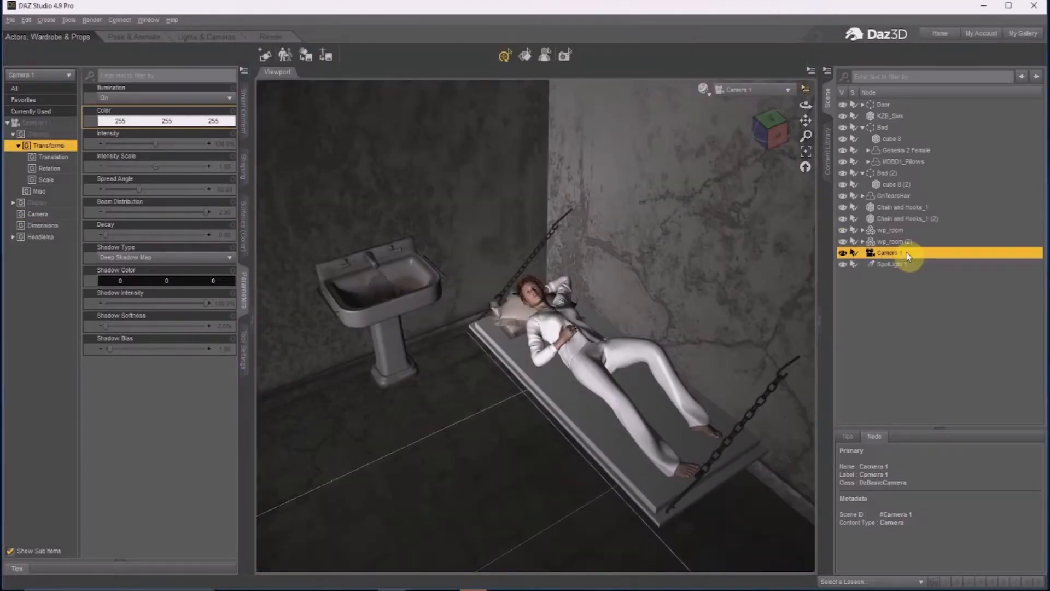
pyautogui.click(890, 265)
pyautogui.click(752, 90)
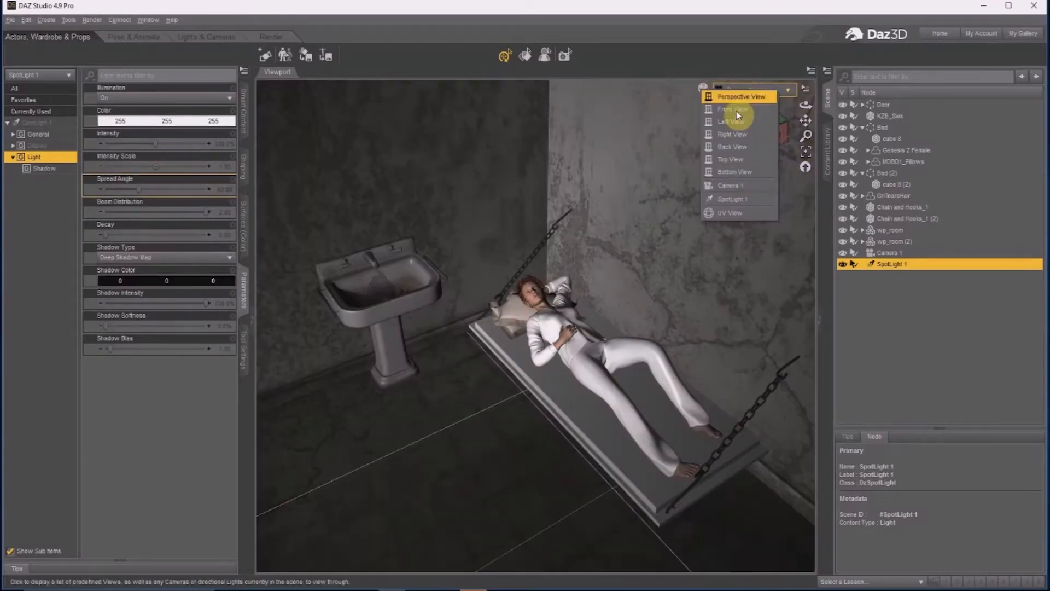
pyautogui.click(739, 200)
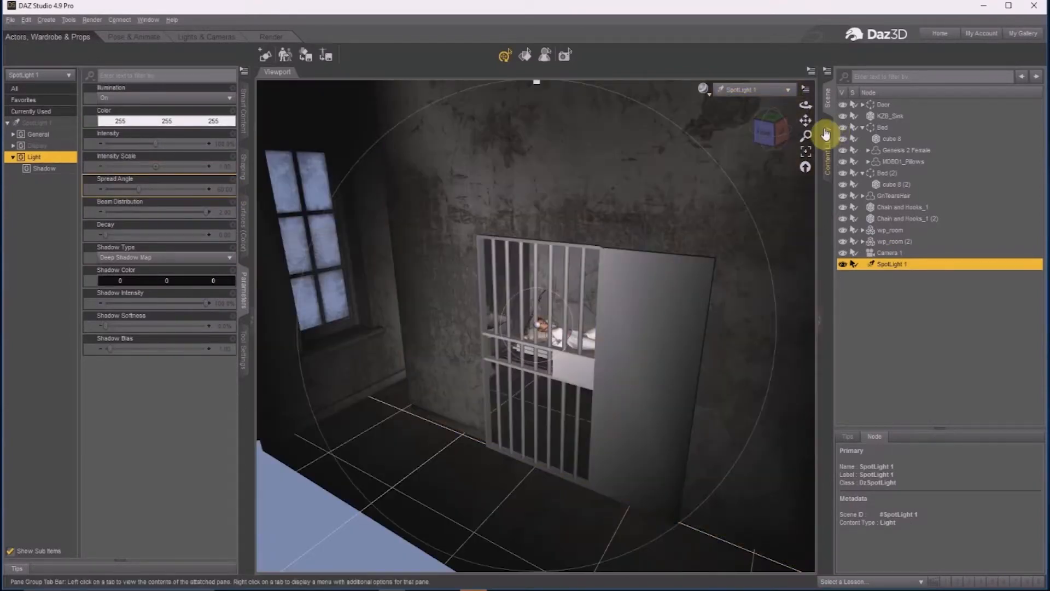
pyautogui.moveTo(810, 121); pyautogui.dragTo(523, 283)
pyautogui.moveTo(764, 138); pyautogui.dragTo(519, 283)
pyautogui.moveTo(804, 121); pyautogui.dragTo(519, 283)
pyautogui.moveTo(778, 133); pyautogui.dragTo(518, 283)
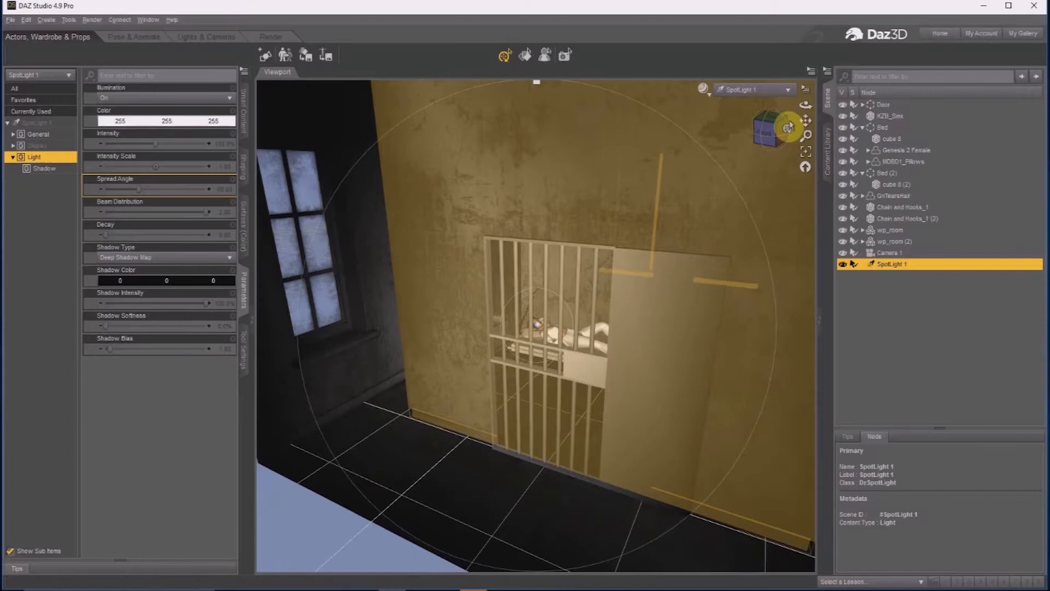
pyautogui.moveTo(808, 123); pyautogui.dragTo(519, 283)
pyautogui.moveTo(768, 134); pyautogui.dragTo(516, 282)
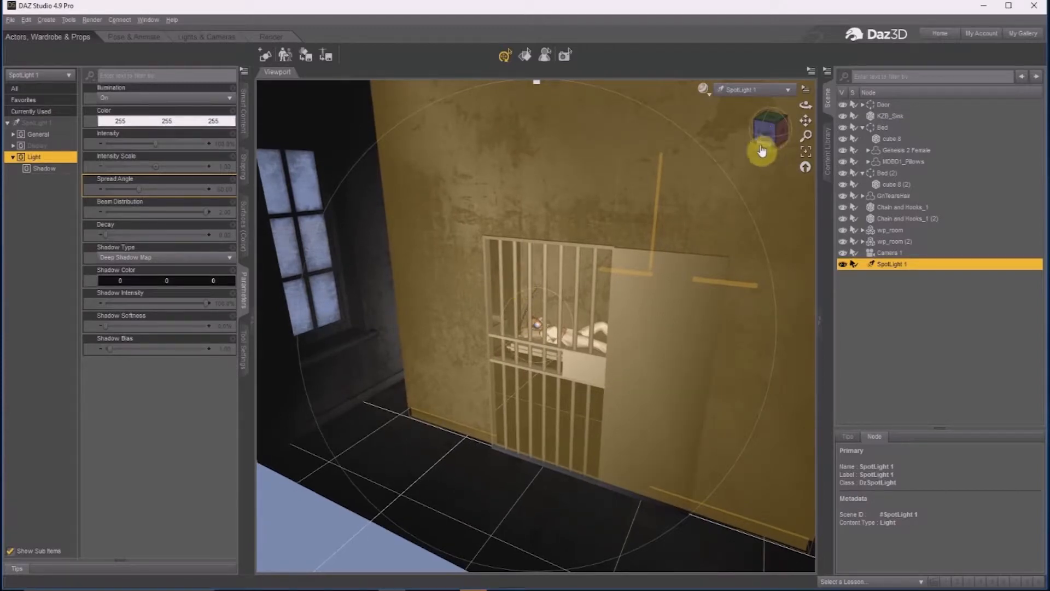
# Step: Render the scene through Camera 1 and save the picture as a PNG named Cell Shadows
pyautogui.click(766, 91)
pyautogui.click(758, 188)
pyautogui.click(99, 20)
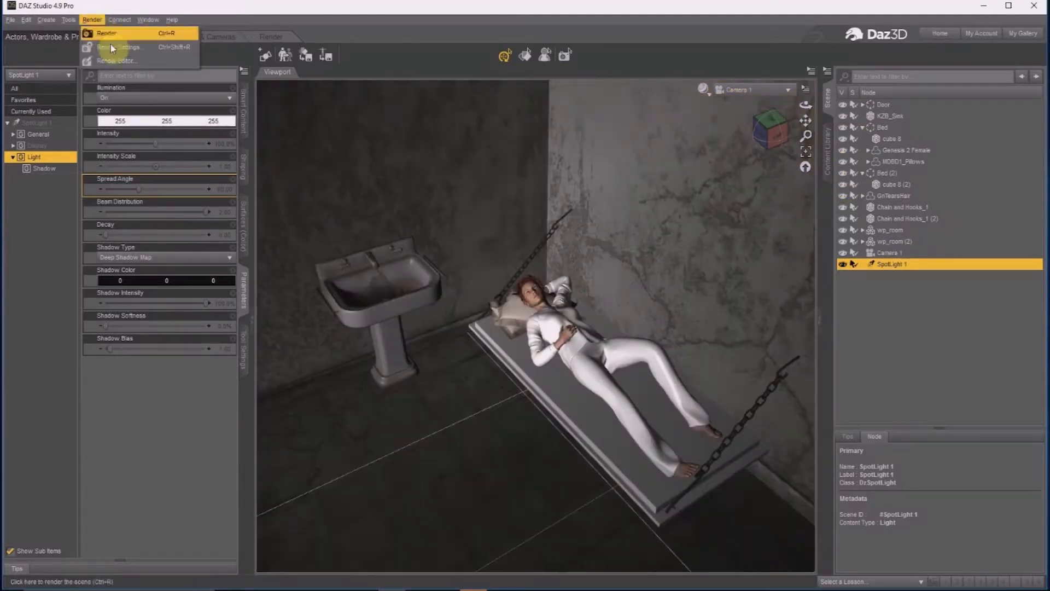
pyautogui.click(108, 34)
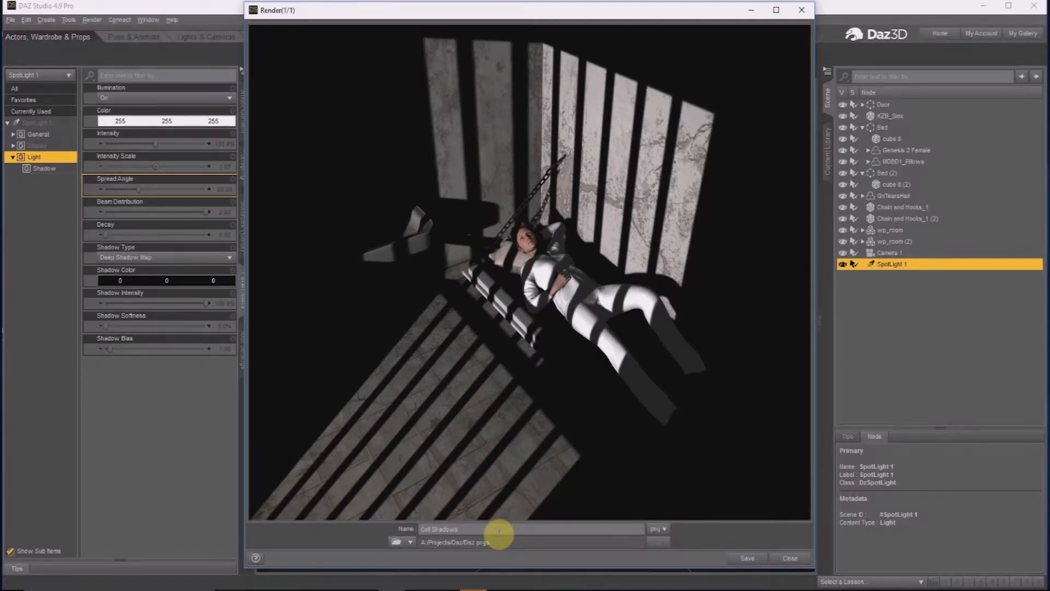
pyautogui.click(746, 558)
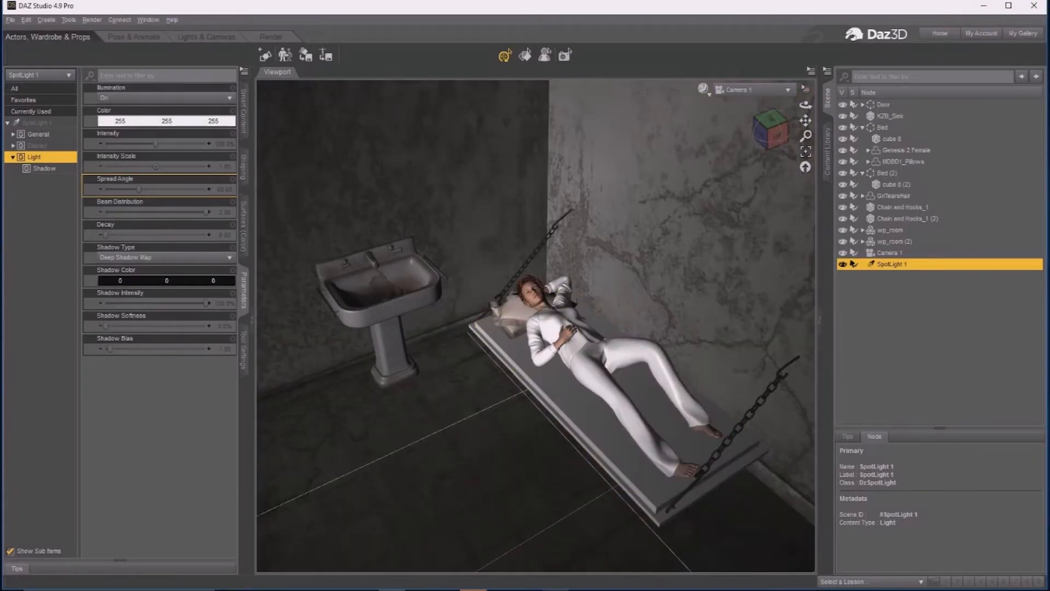
pyautogui.moveTo(555, 588)
pyautogui.click(555, 552)
pyautogui.click(746, 533)
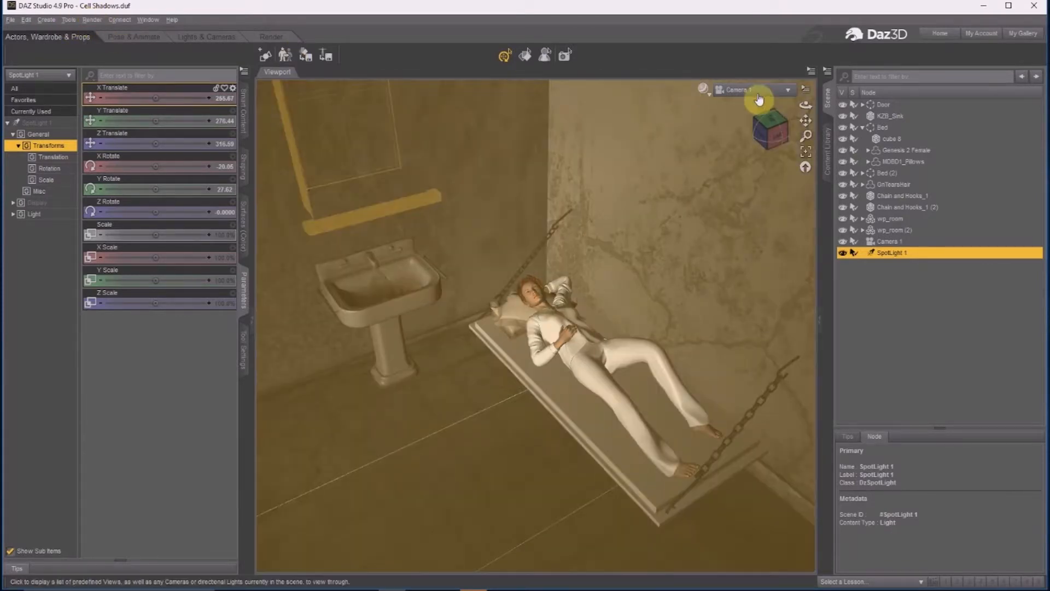
# Step: Look through SpotLight 1 and reduce the bend of the Genesis 2 Female figure's right forearm
pyautogui.click(754, 89)
pyautogui.click(753, 203)
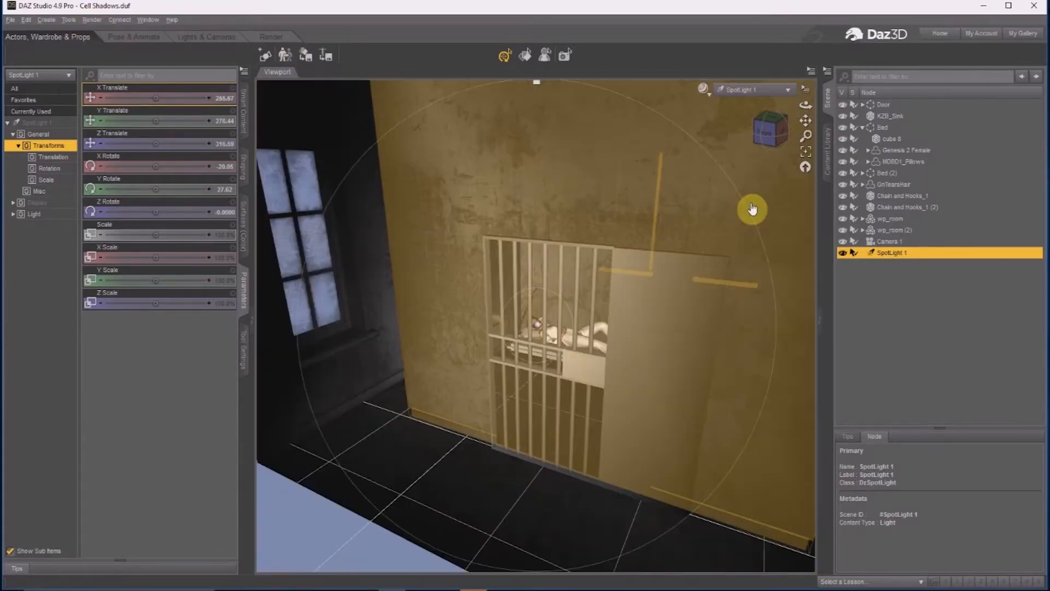
pyautogui.click(868, 150)
pyautogui.click(902, 151)
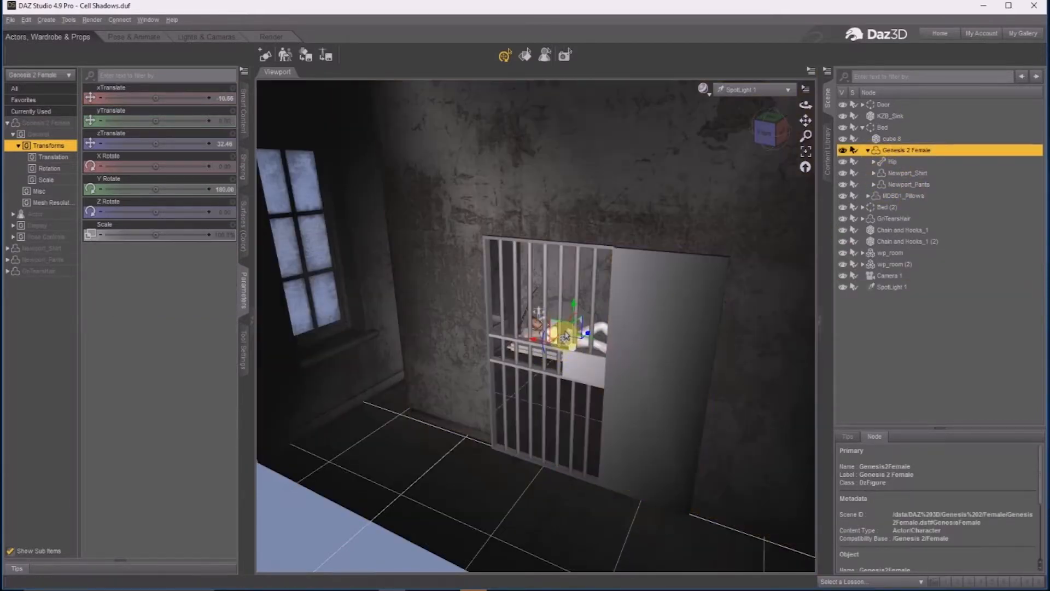
pyautogui.click(561, 335)
pyautogui.click(954, 253)
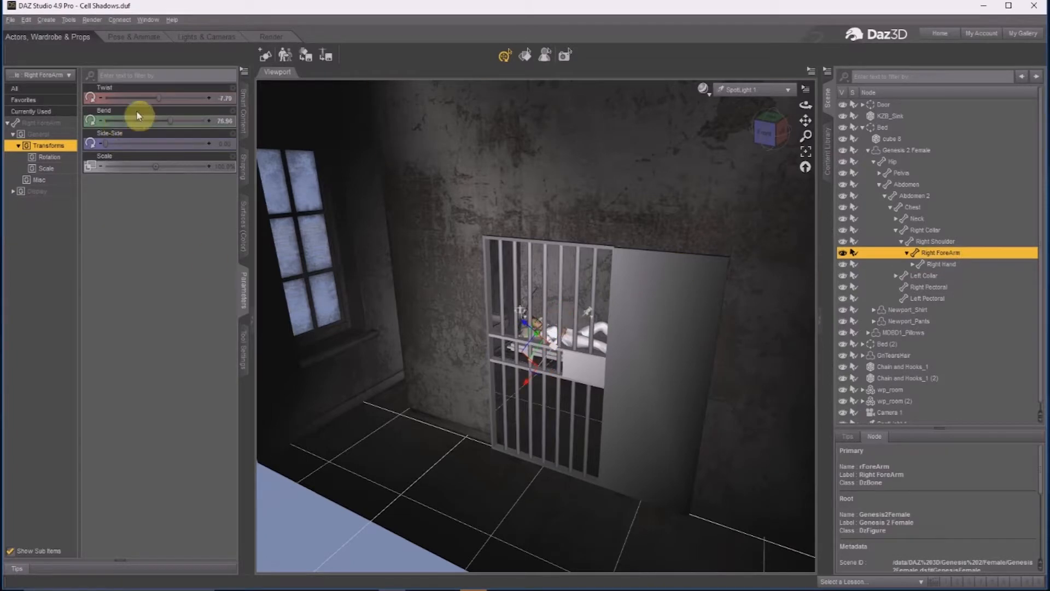
pyautogui.moveTo(168, 121); pyautogui.dragTo(153, 120)
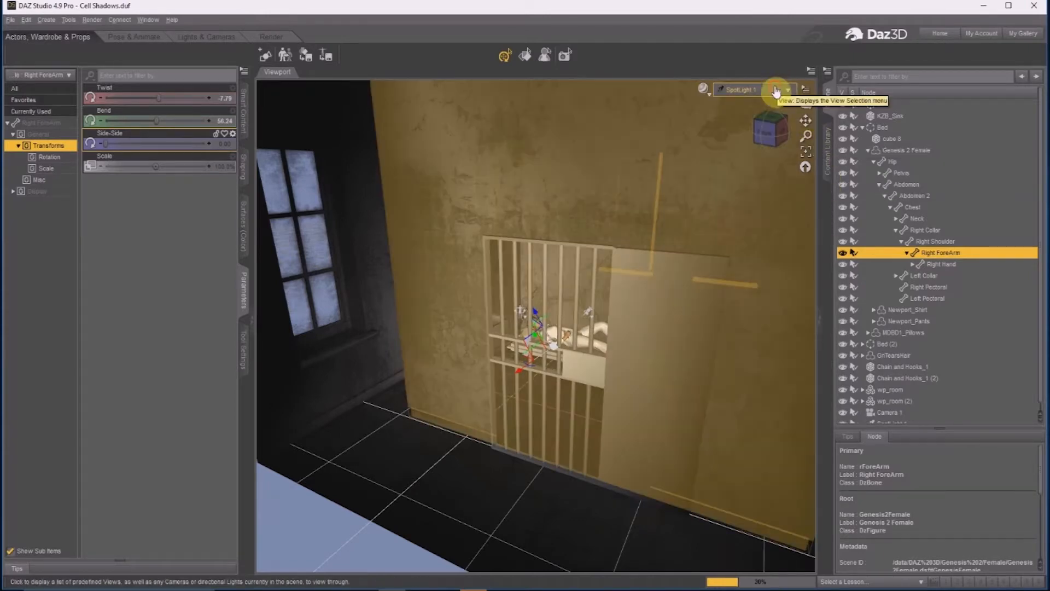
# Step: In the Camera 1 view, loosen the right hand's grasp and adjust its pose, with Twist at 10 and Bend at about 22.8
pyautogui.click(776, 90)
pyautogui.click(774, 173)
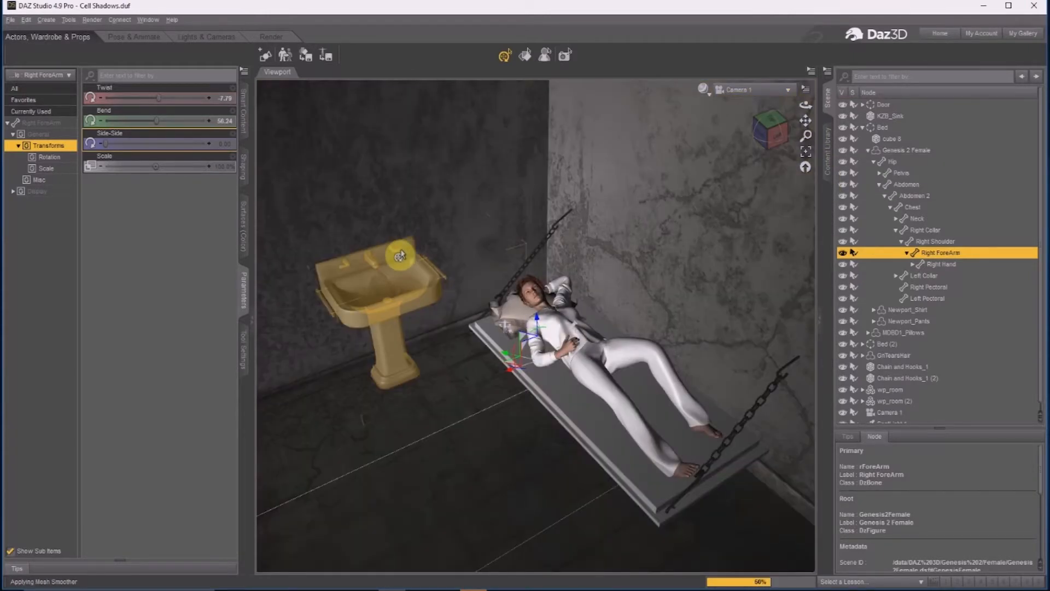
pyautogui.click(571, 343)
pyautogui.click(38, 203)
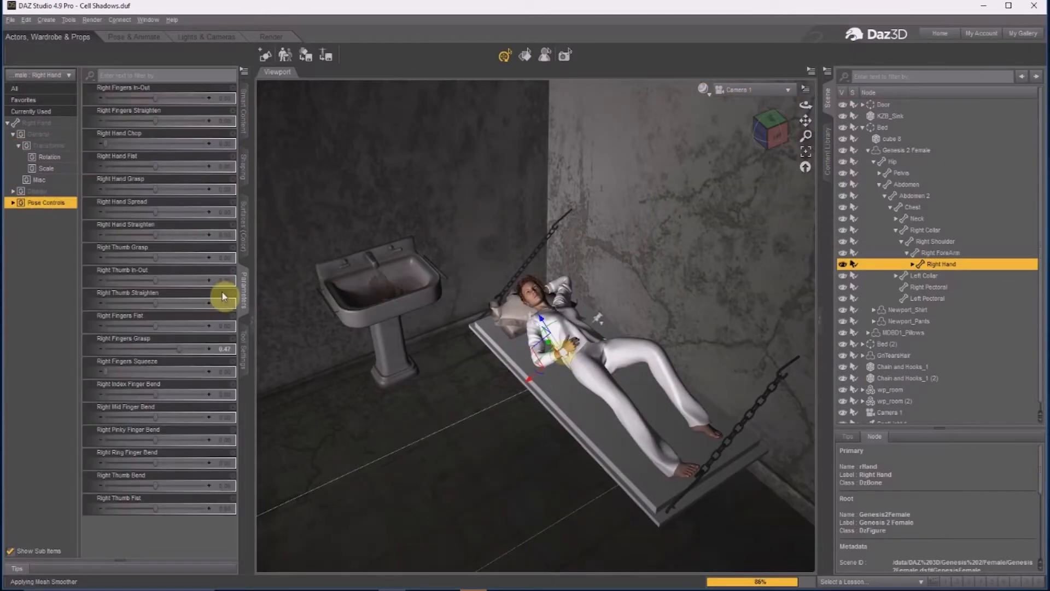
pyautogui.moveTo(156, 189); pyautogui.dragTo(138, 187)
pyautogui.click(63, 134)
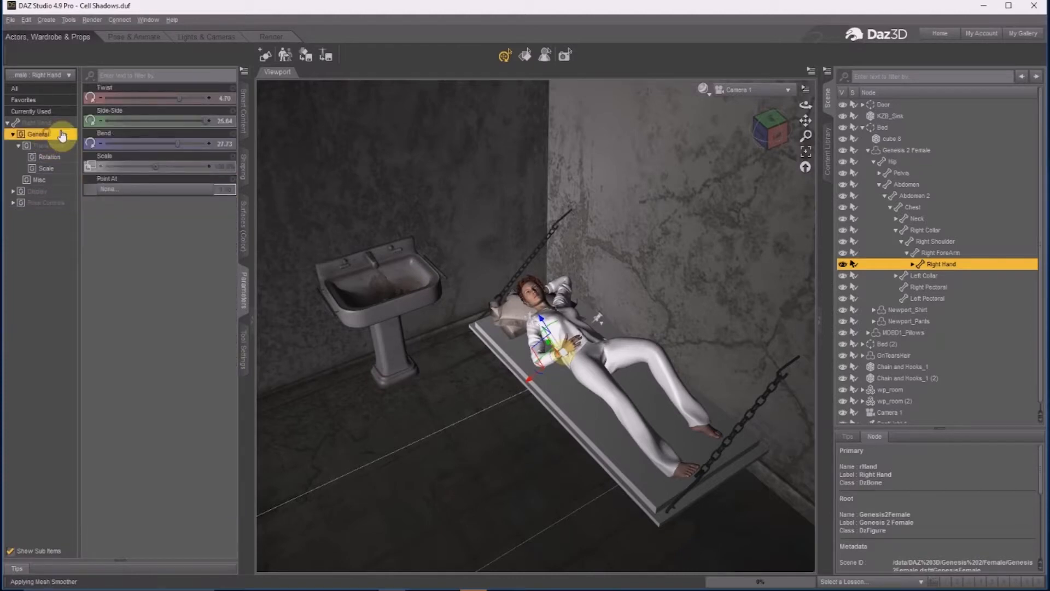
pyautogui.moveTo(161, 96); pyautogui.dragTo(211, 96)
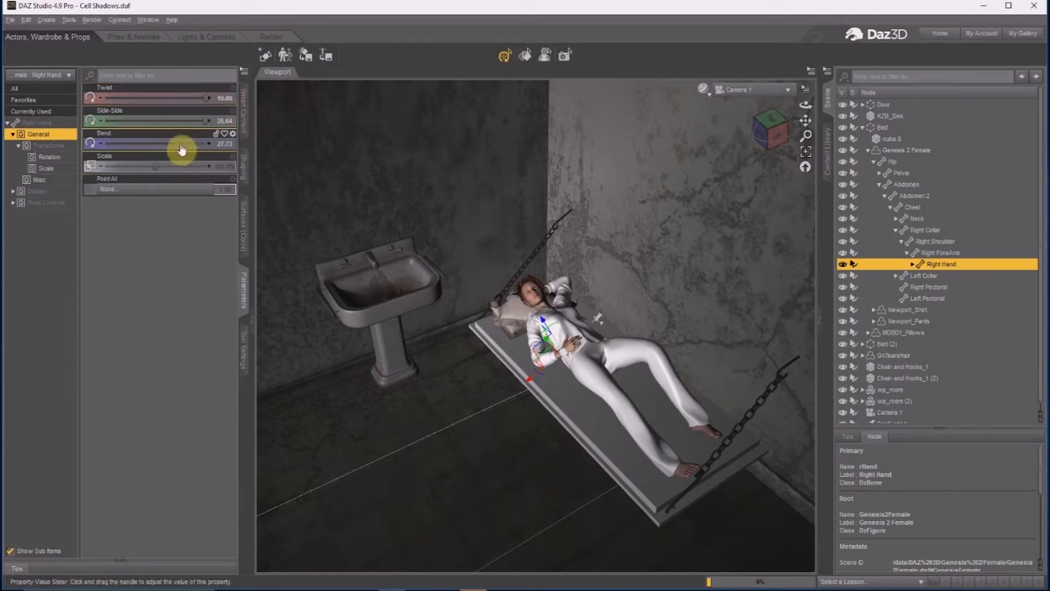
pyautogui.moveTo(186, 144); pyautogui.dragTo(223, 117)
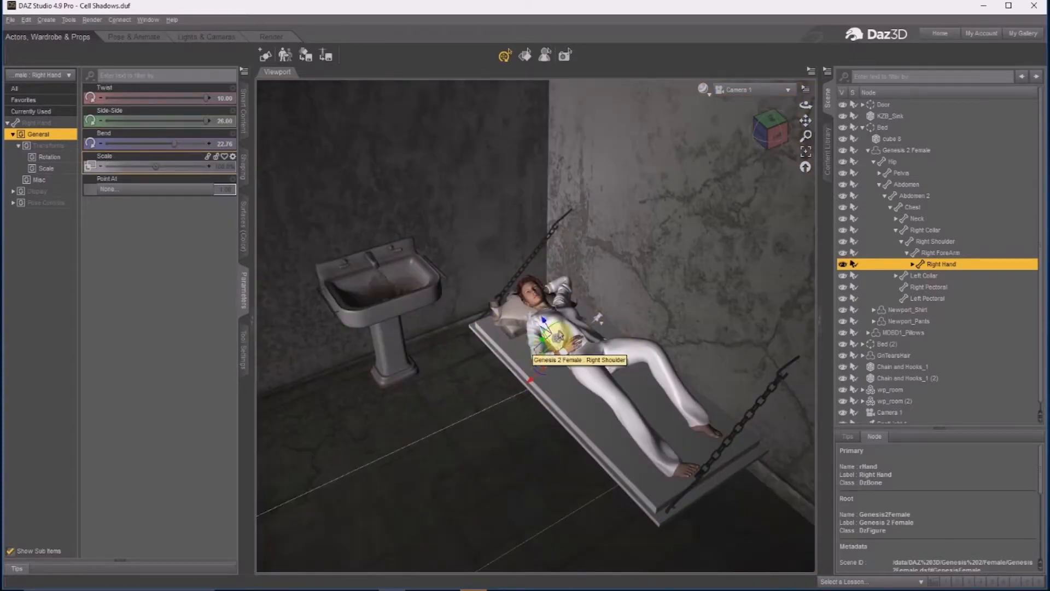
# Step: Set the figure's right shoulder Bend to about 65
pyautogui.click(531, 349)
pyautogui.moveTo(195, 144); pyautogui.dragTo(187, 143)
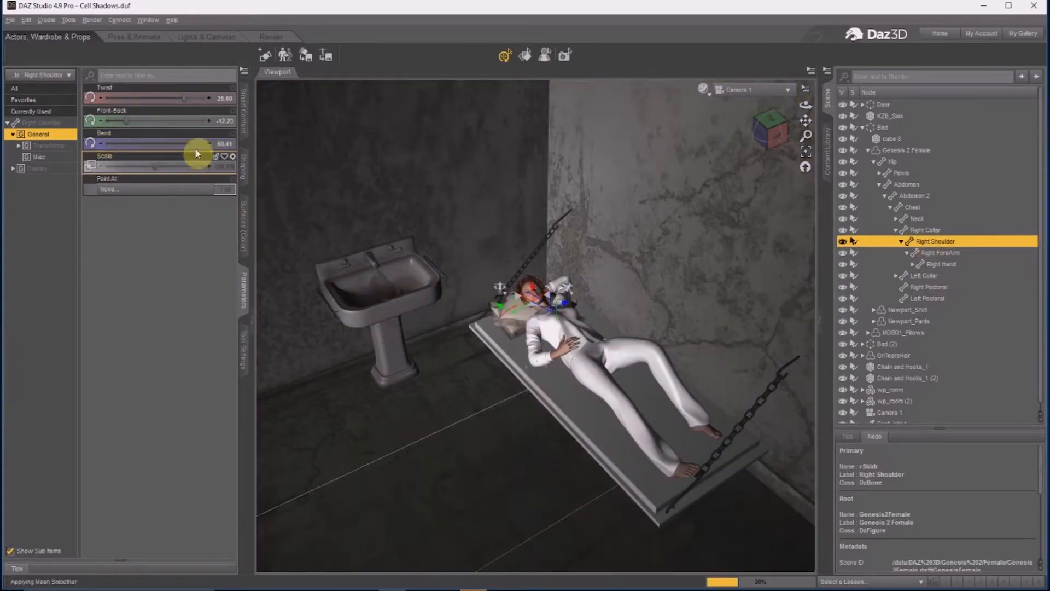
pyautogui.moveTo(188, 143); pyautogui.dragTo(197, 143)
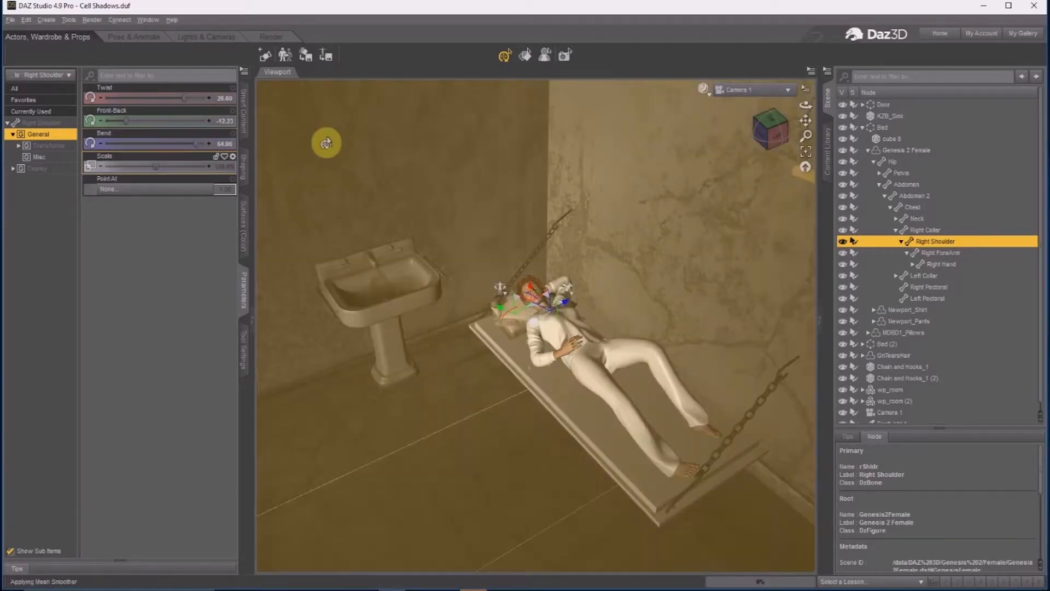
# Step: Slide the sink along the wall closer to the head of the bed
pyautogui.click(405, 309)
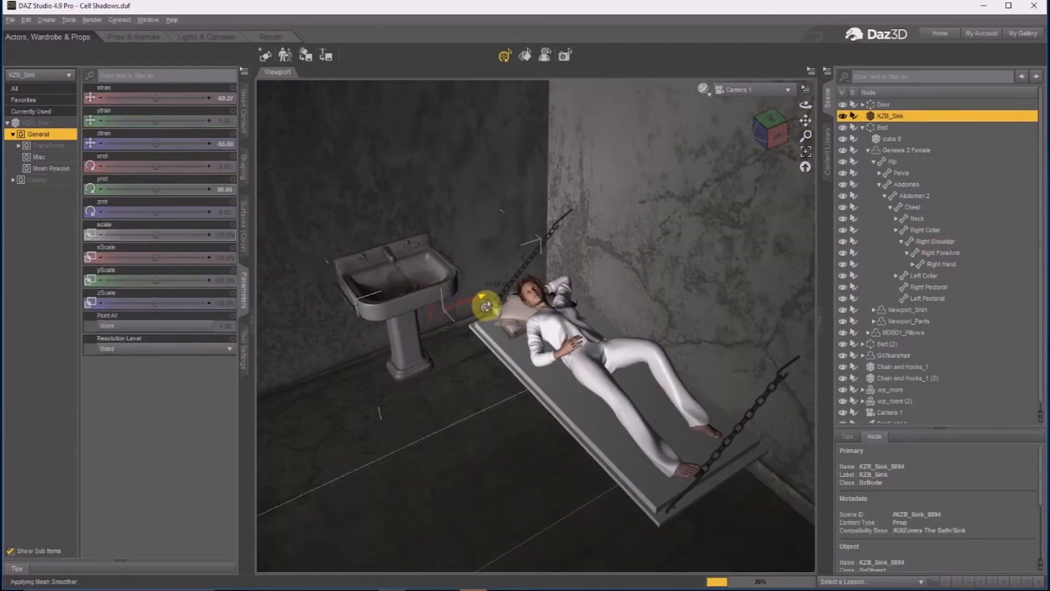
pyautogui.moveTo(486, 307); pyautogui.dragTo(502, 292)
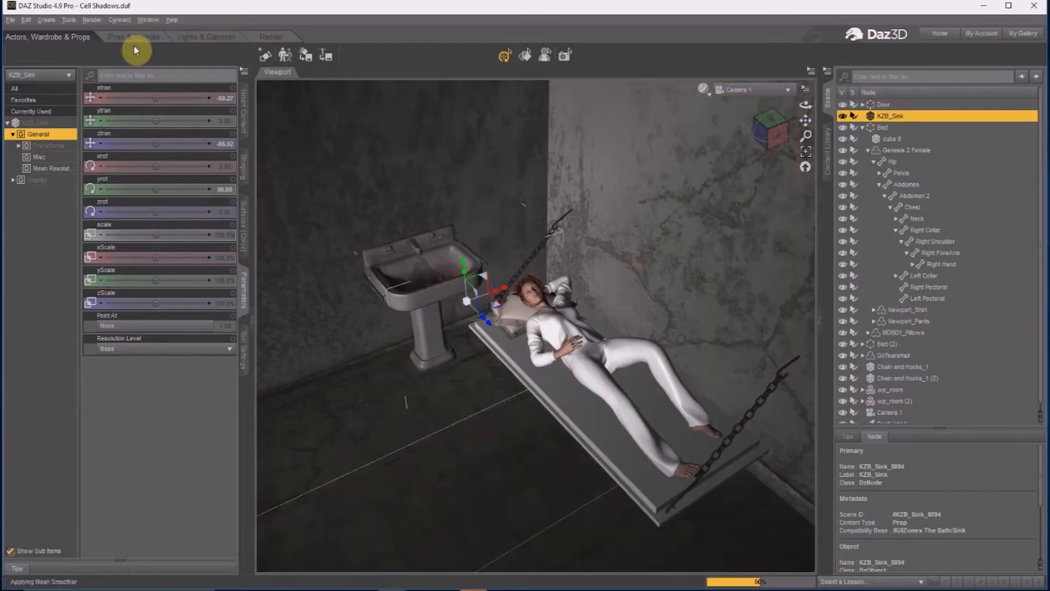
# Step: Render the Camera 1 view with the adjusted pose and sink, and save the picture as Cell Shadows 2 in PNG format
pyautogui.click(96, 21)
pyautogui.click(109, 35)
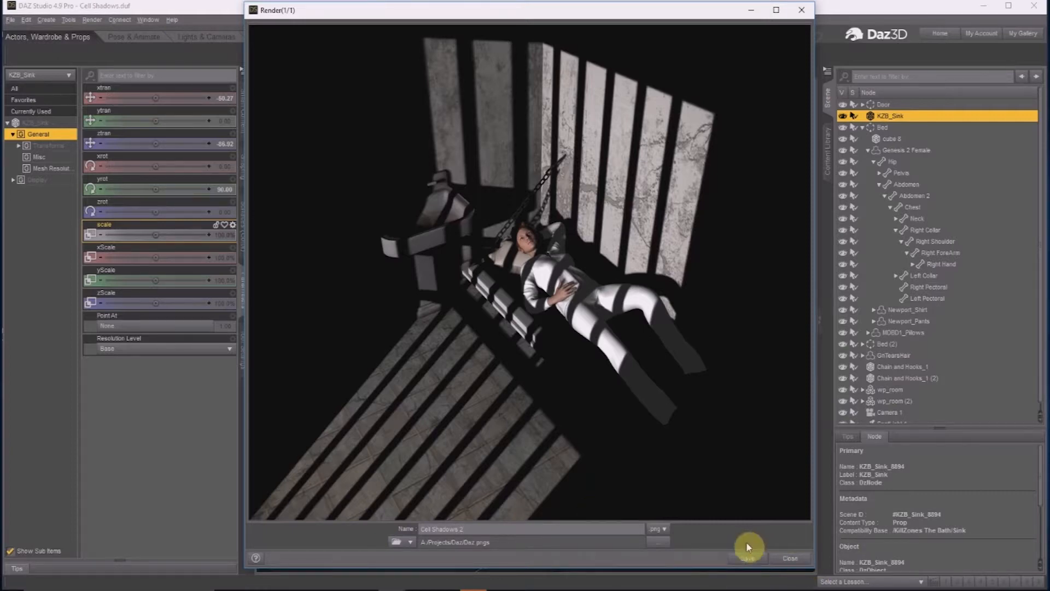
pyautogui.click(744, 557)
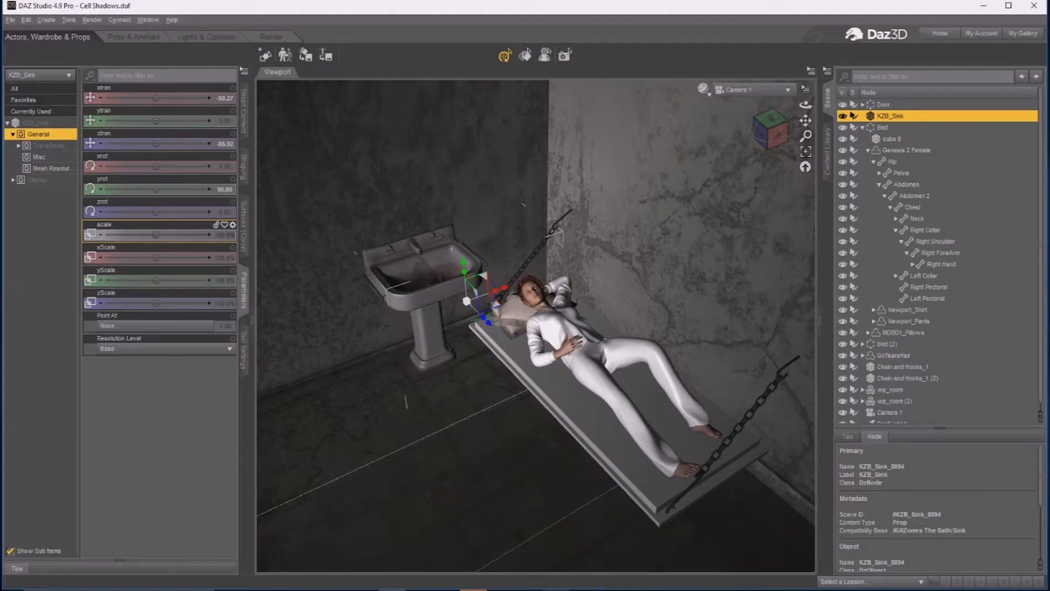
# Step: Switch to Photoshop and open the saved render Cell Shadows 2.png
pyautogui.click(574, 582)
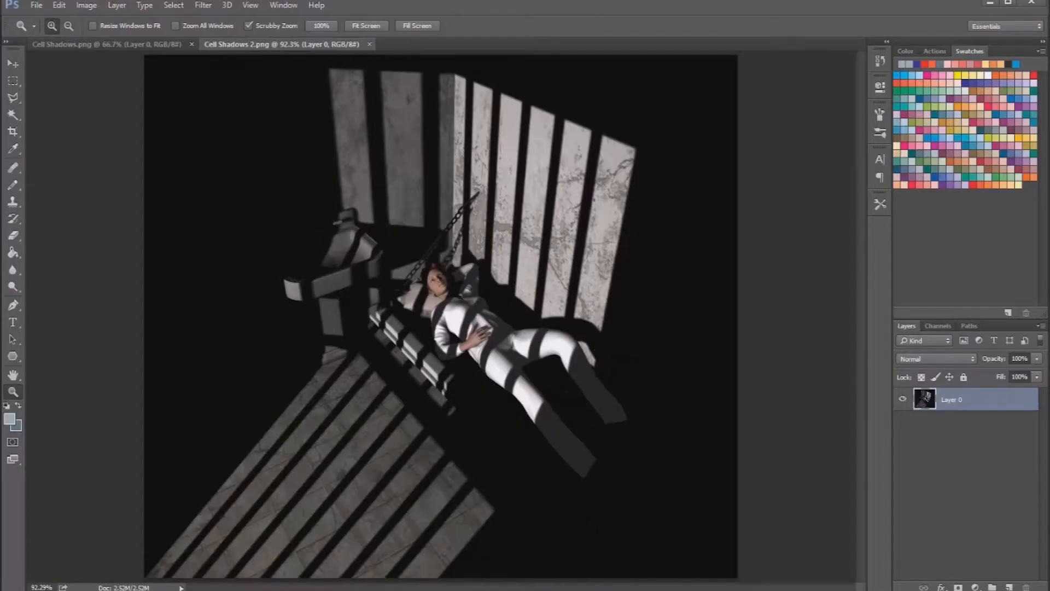
pyautogui.click(596, 588)
pyautogui.moveTo(626, 198); pyautogui.dragTo(869, 576)
pyautogui.click(473, 8)
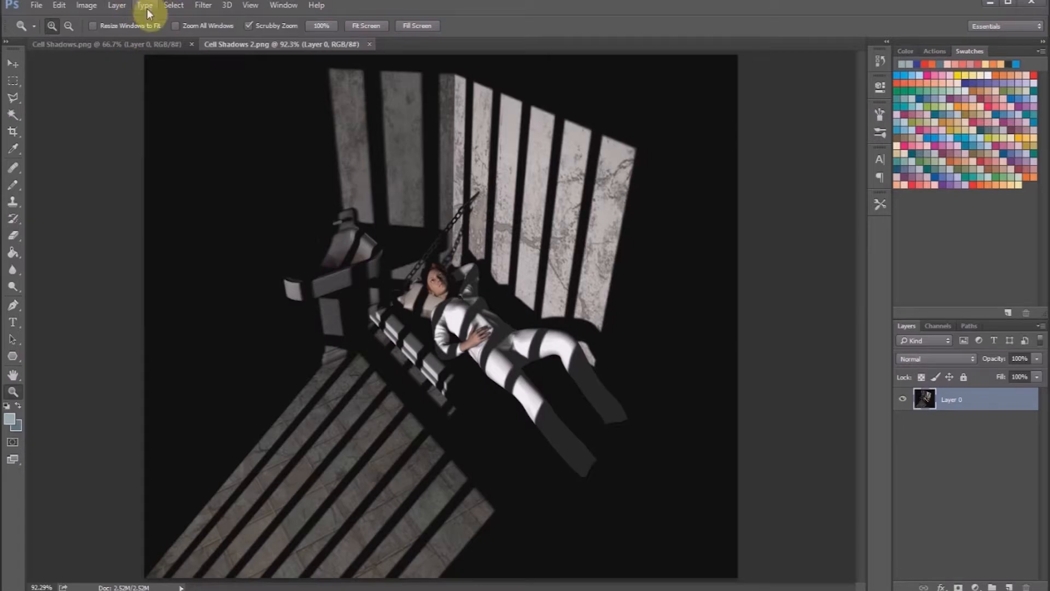
pyautogui.click(85, 7)
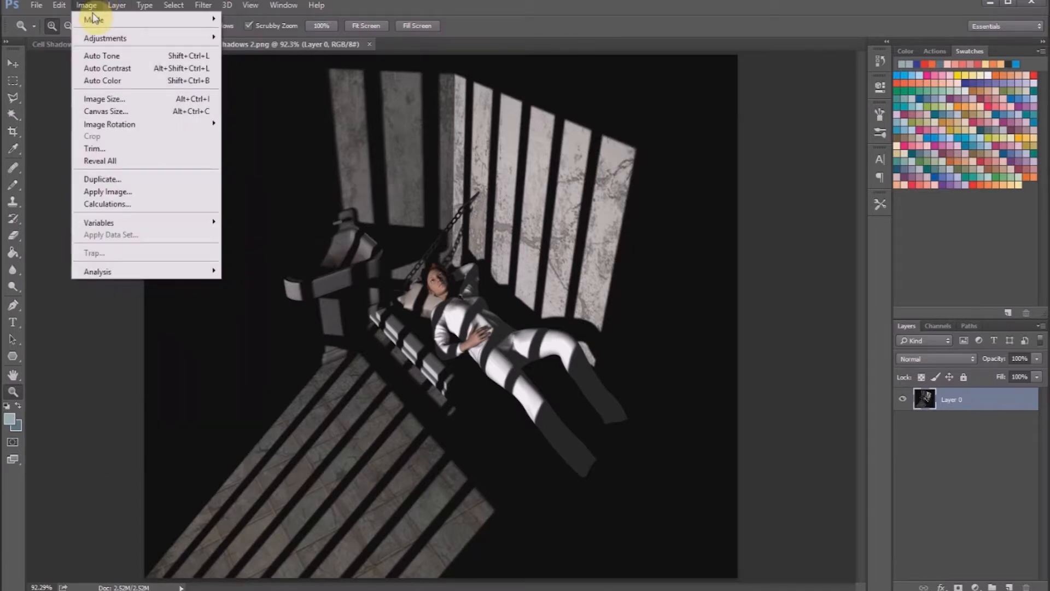
pyautogui.click(117, 111)
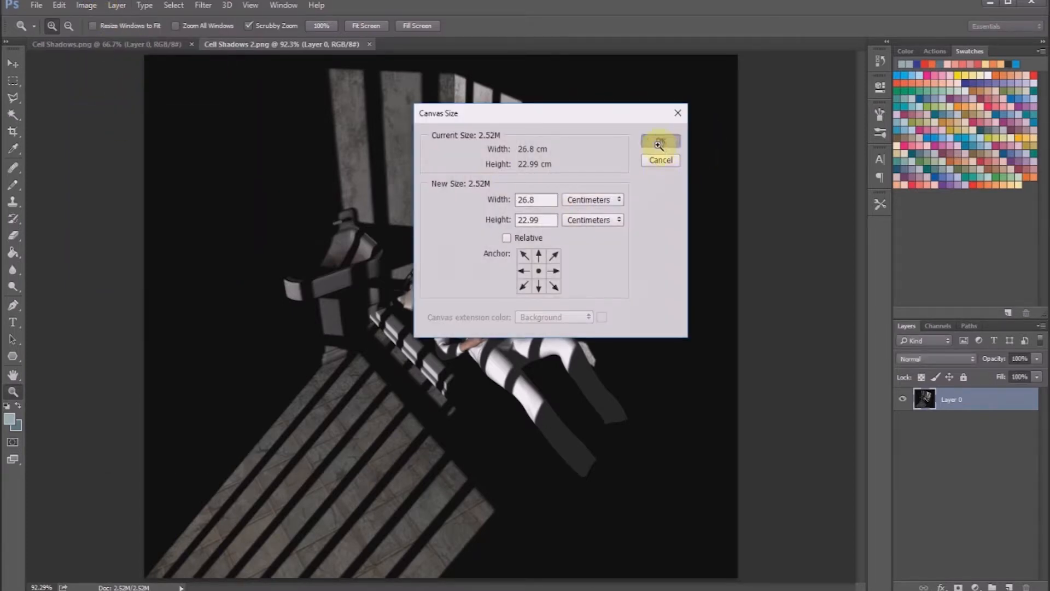
pyautogui.click(659, 141)
# Step: Extend the canvas upward to a height of 30 cm, anchoring the image at the bottom centre
pyautogui.click(85, 5)
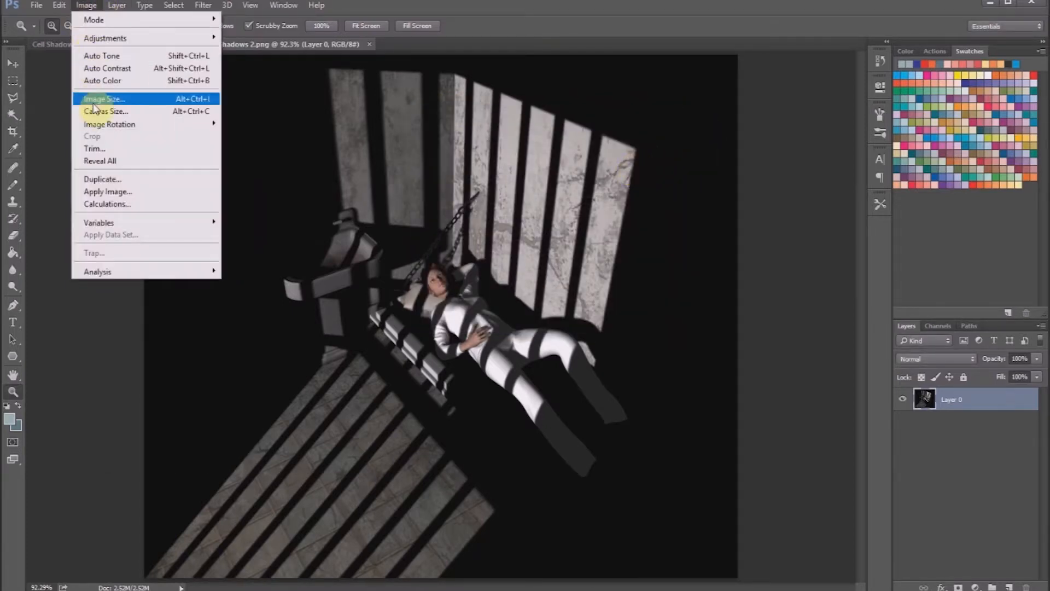
pyautogui.click(112, 110)
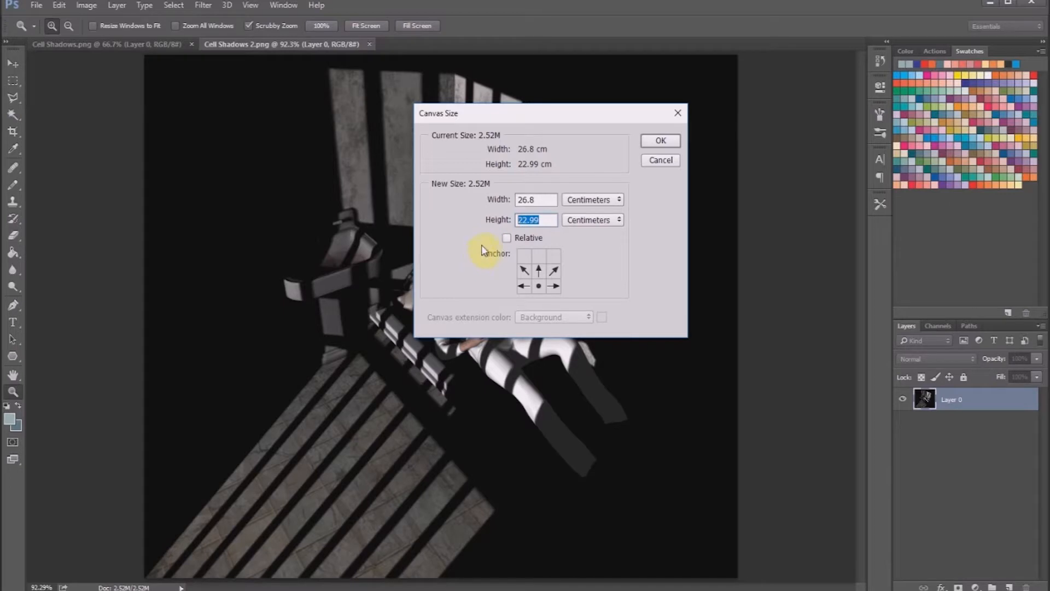
pyautogui.write('30')
pyautogui.click(648, 141)
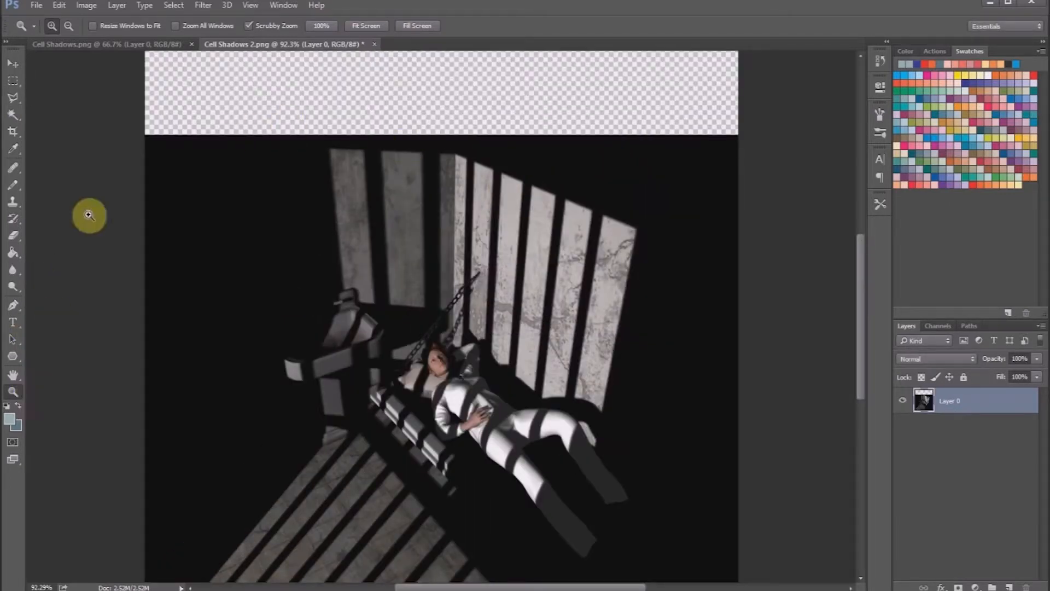
# Step: Fill the empty canvas strip above the render with its sampled black background colour, and fit the image on screen
pyautogui.click(13, 149)
pyautogui.click(176, 159)
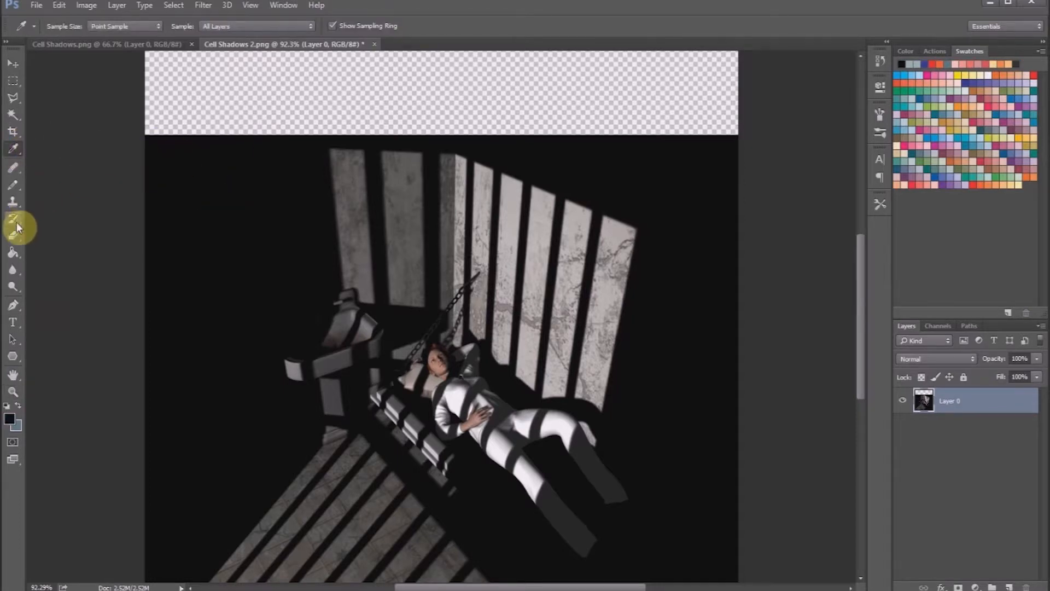
pyautogui.click(16, 252)
pyautogui.click(186, 94)
pyautogui.click(251, 5)
pyautogui.click(264, 125)
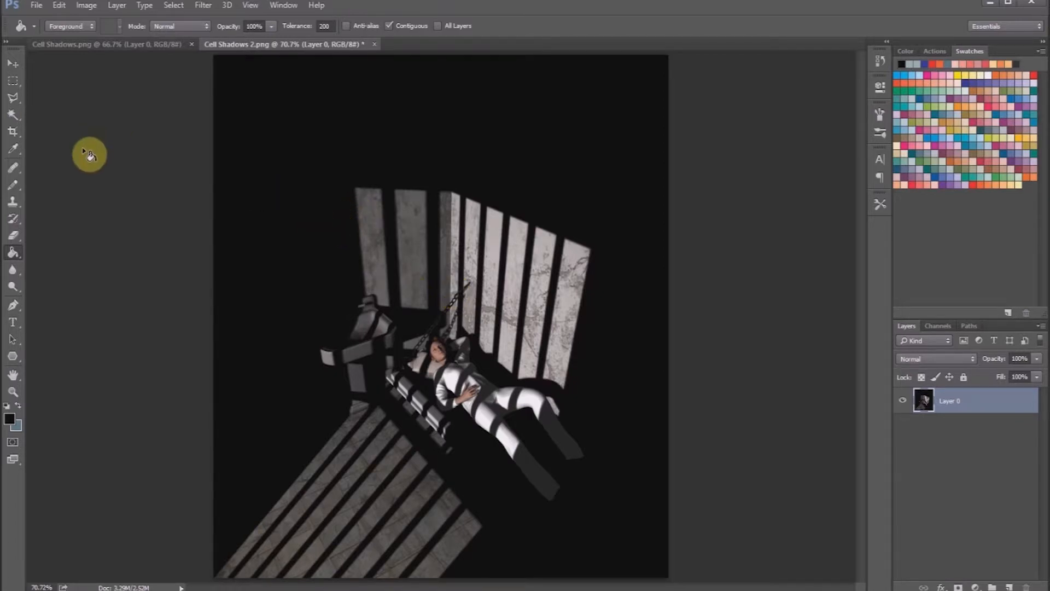
# Step: Set the image resolution to 600 pixels/inch with resampling on, and fit the enlarged picture on screen
pyautogui.click(85, 5)
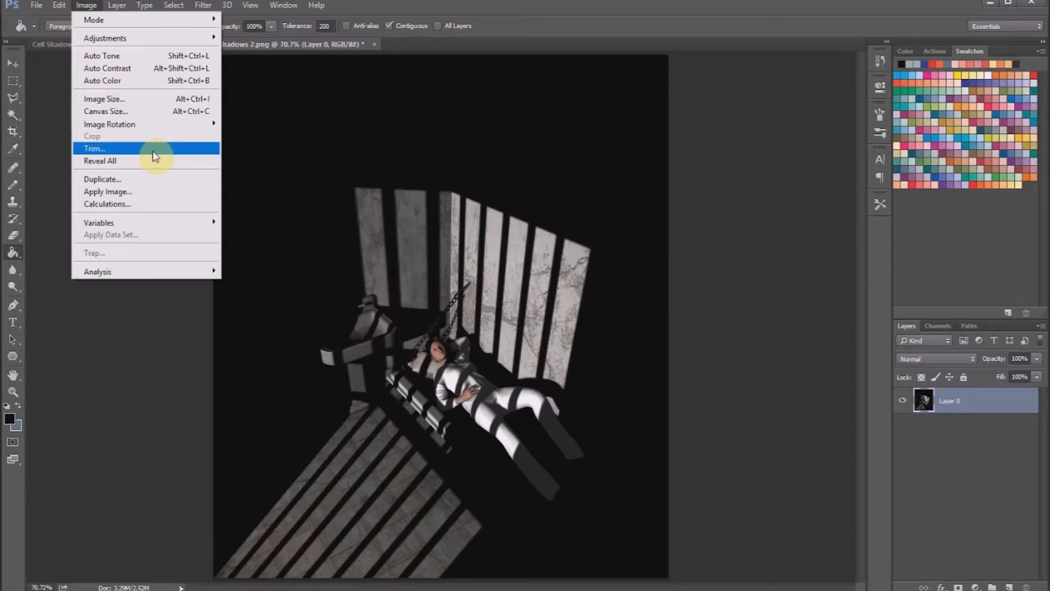
pyautogui.click(144, 100)
pyautogui.doubleClick(621, 241)
pyautogui.write('600')
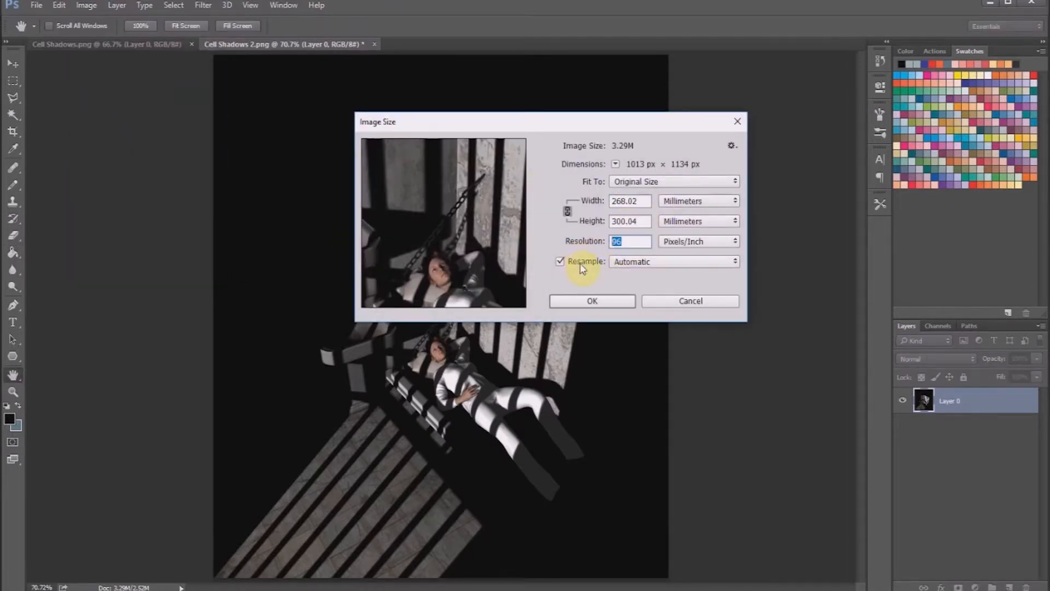
pyautogui.click(602, 302)
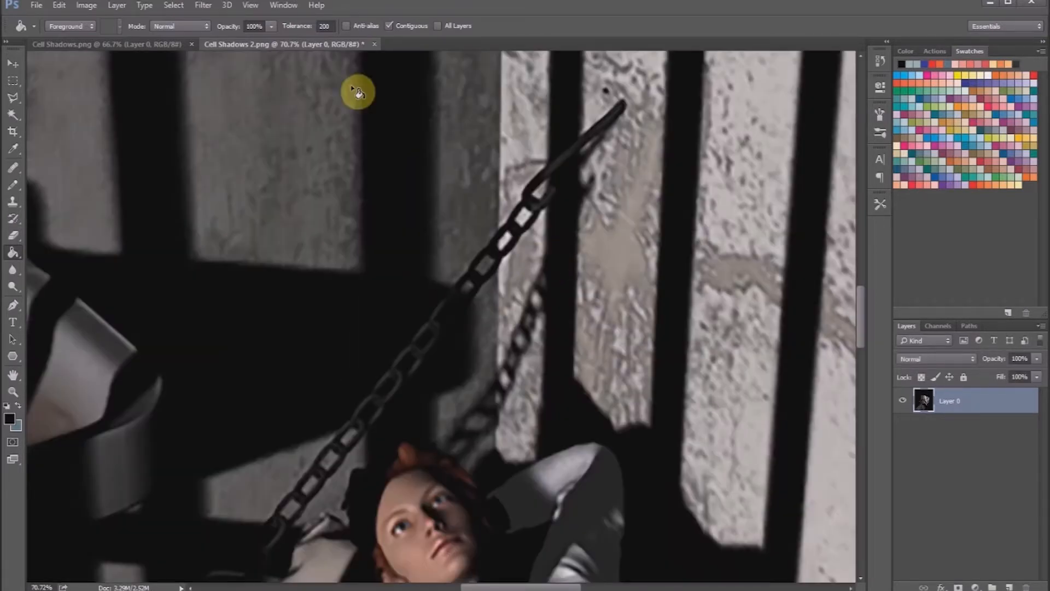
pyautogui.click(250, 6)
pyautogui.click(264, 107)
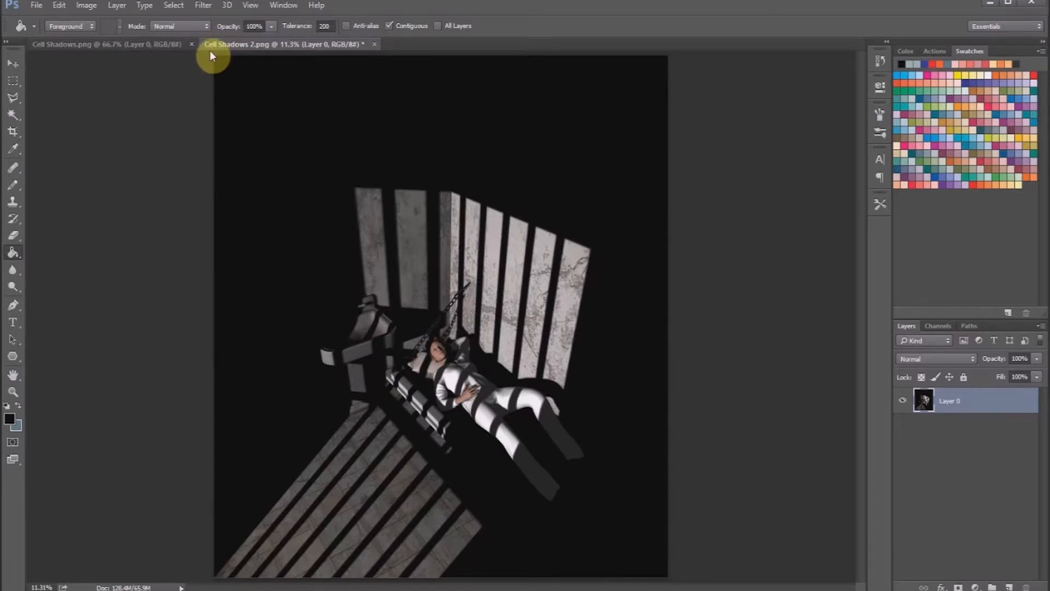
# Step: Duplicate the render layer twice, keeping the default names Layer 0 copy and Layer 0 copy 2
pyautogui.click(118, 6)
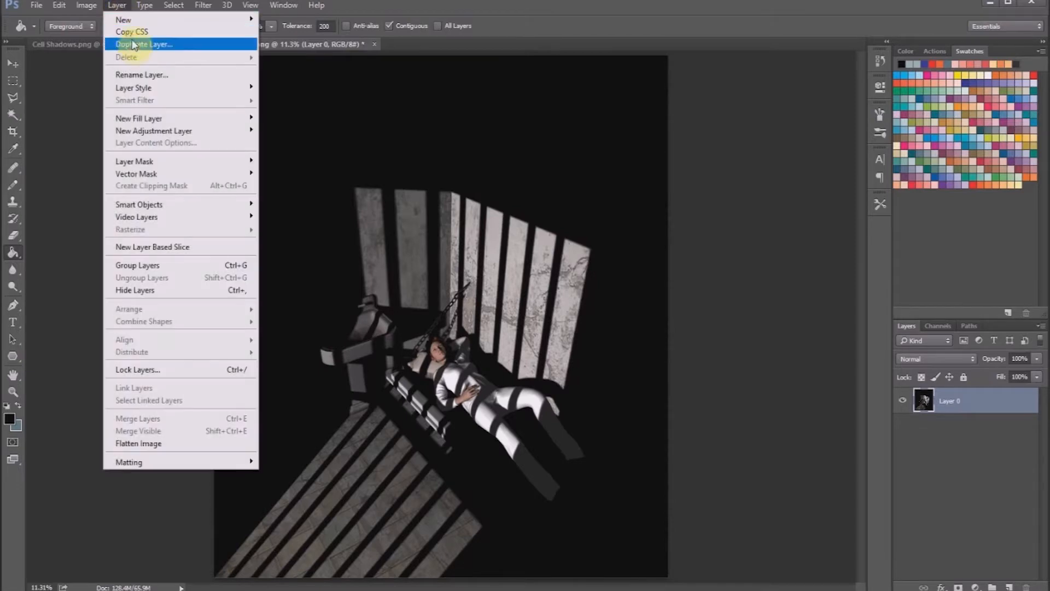
pyautogui.click(145, 30)
pyautogui.click(664, 170)
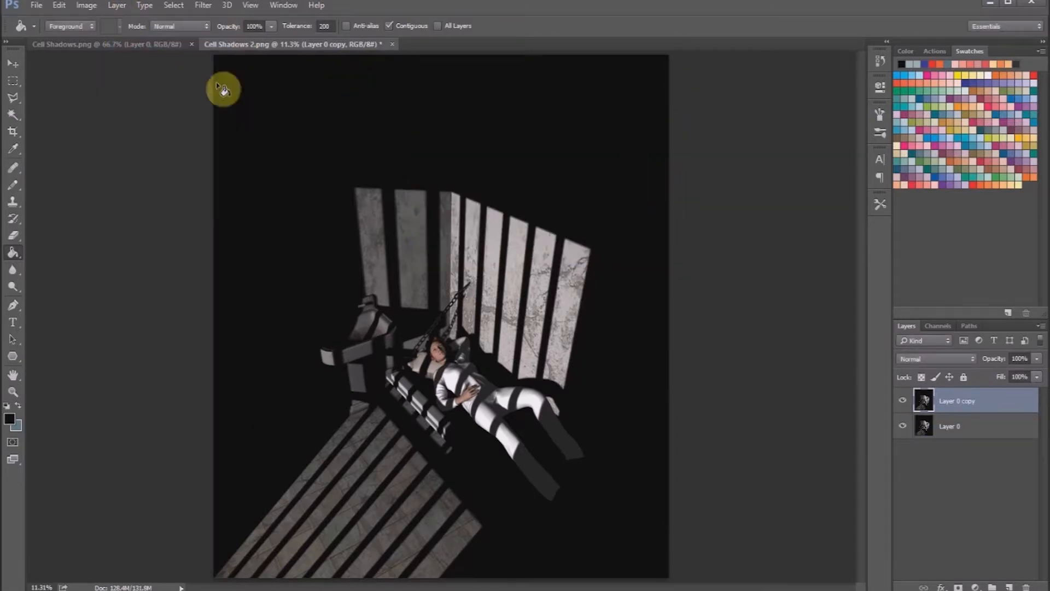
pyautogui.click(117, 6)
pyautogui.click(144, 41)
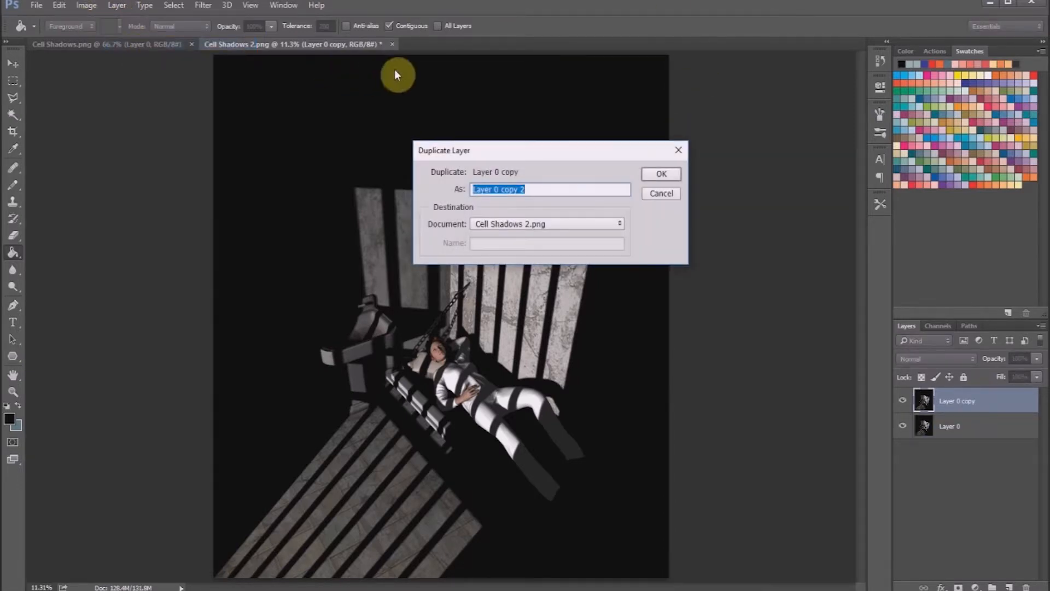
pyautogui.click(670, 177)
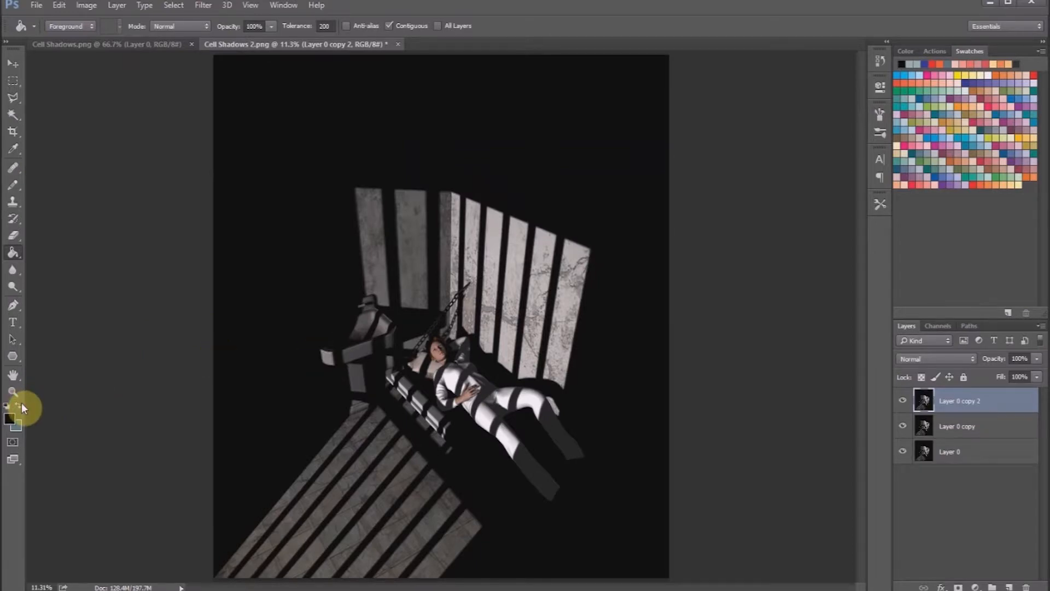
# Step: Set the colours to a black foreground and a white (ffffff) background
pyautogui.click(9, 419)
pyautogui.click(754, 223)
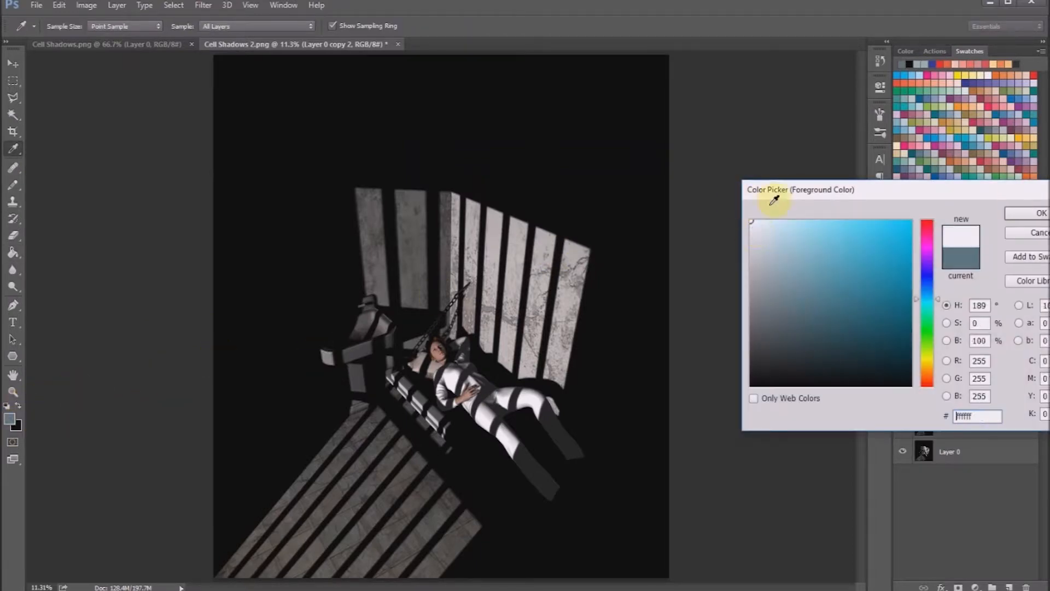
pyautogui.click(1039, 216)
pyautogui.click(18, 408)
# Step: Apply the Stamp filter to Layer 0 copy 2 with Light/Dark Balance at about 7 and Smoothness at 1
pyautogui.click(203, 5)
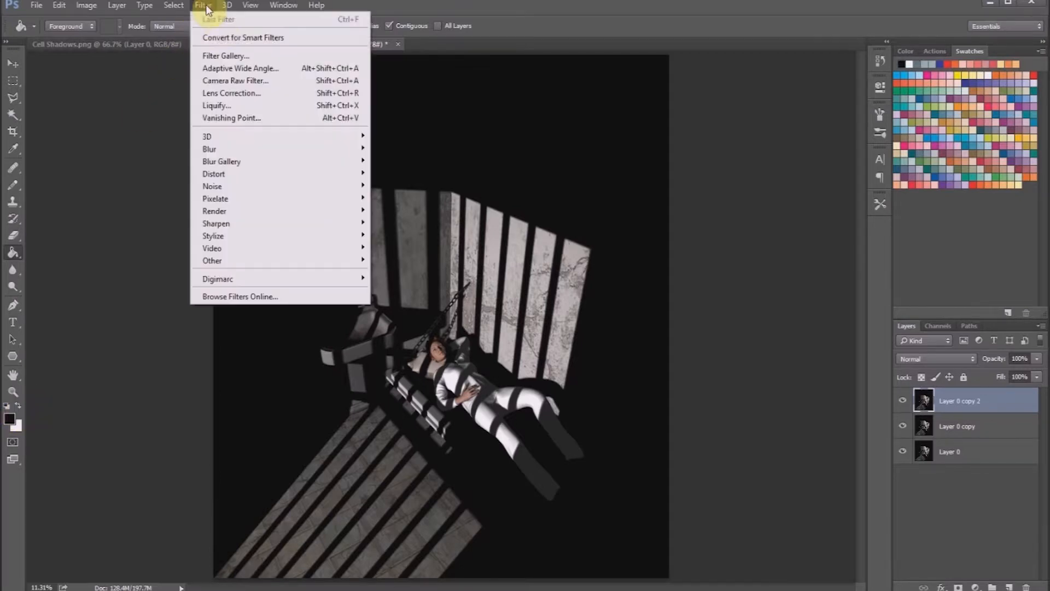
pyautogui.click(222, 66)
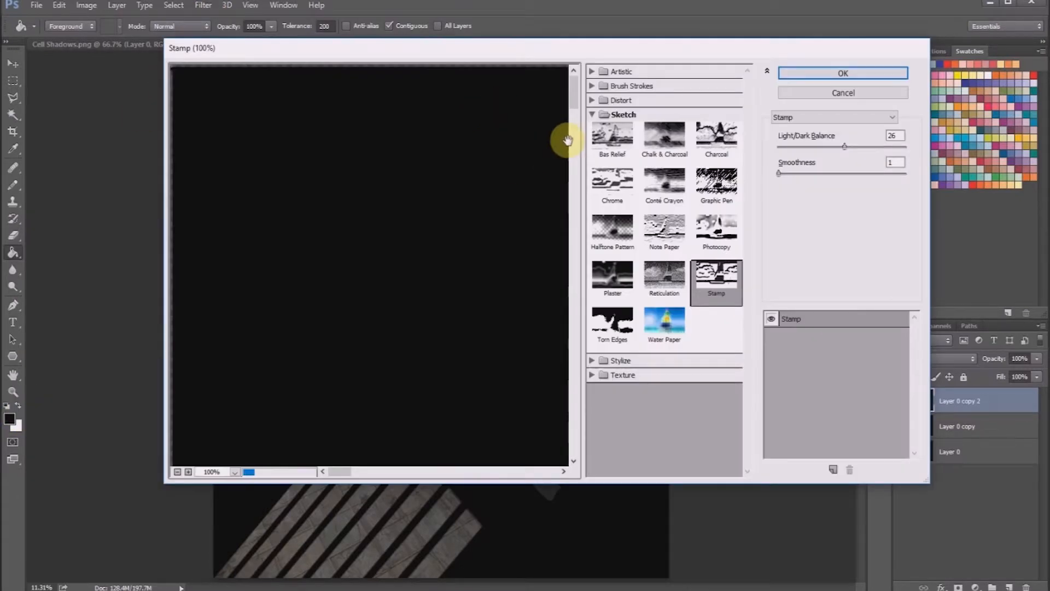
pyautogui.moveTo(574, 100); pyautogui.dragTo(574, 211)
pyautogui.click(178, 472)
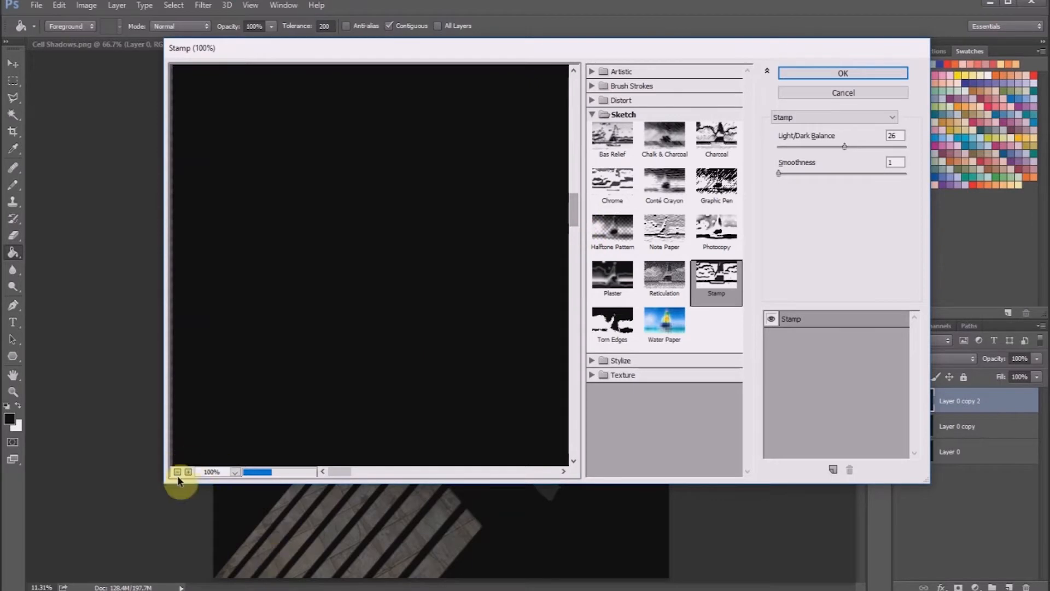
pyautogui.click(178, 471)
pyautogui.click(177, 471)
pyautogui.click(177, 472)
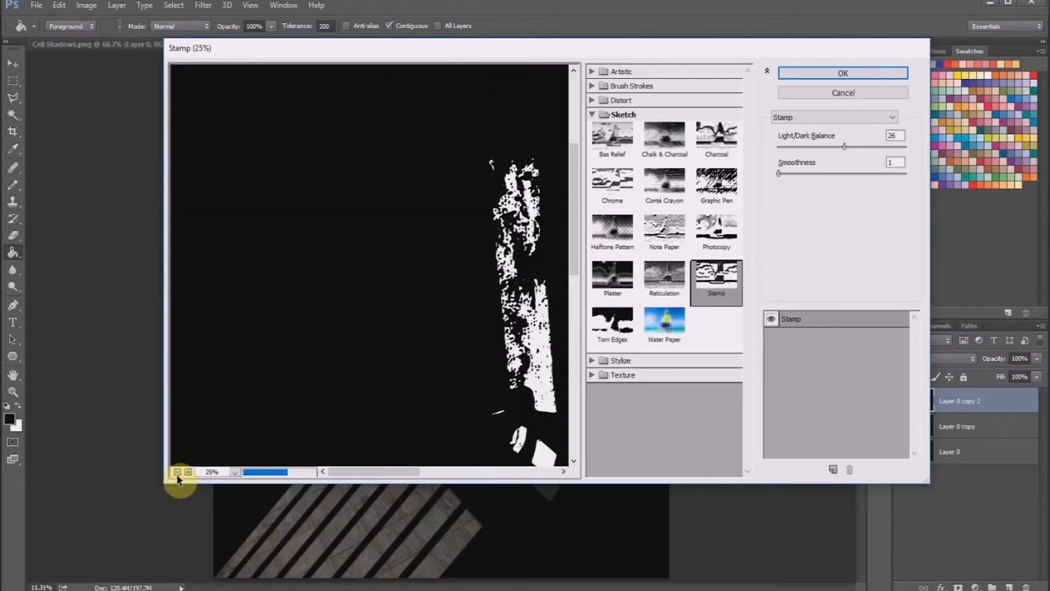
pyautogui.click(178, 472)
pyautogui.moveTo(577, 288); pyautogui.dragTo(576, 331)
pyautogui.moveTo(844, 145); pyautogui.dragTo(817, 148)
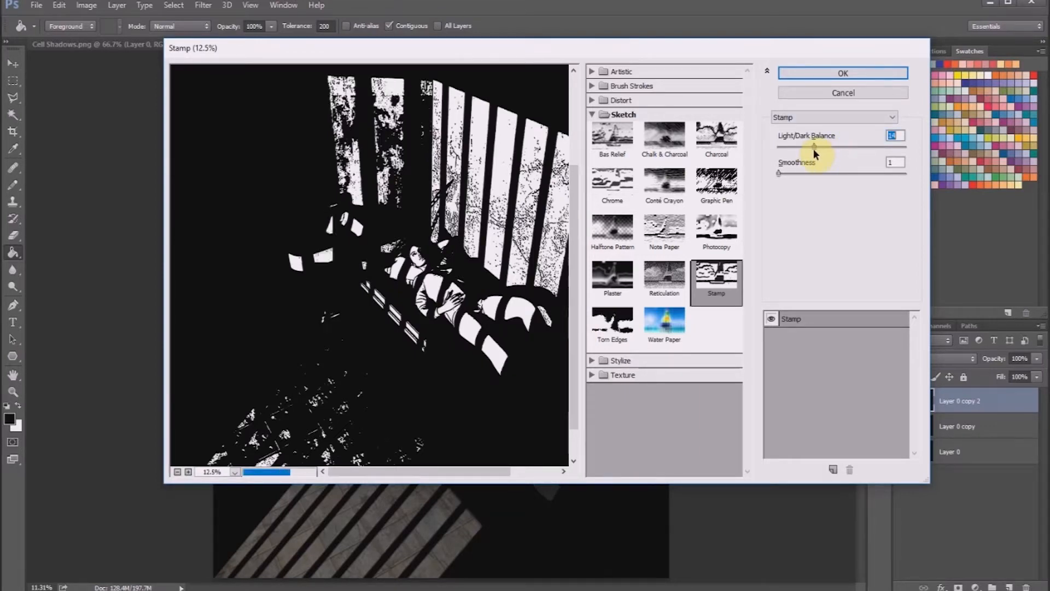
pyautogui.moveTo(811, 153); pyautogui.dragTo(793, 160)
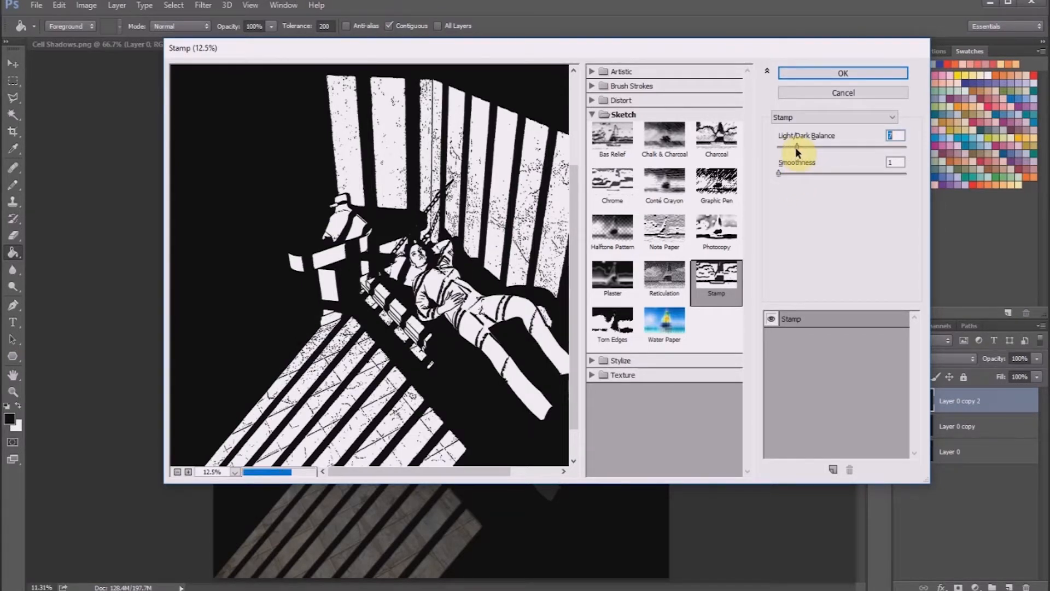
pyautogui.moveTo(797, 149); pyautogui.dragTo(798, 150)
pyautogui.click(871, 74)
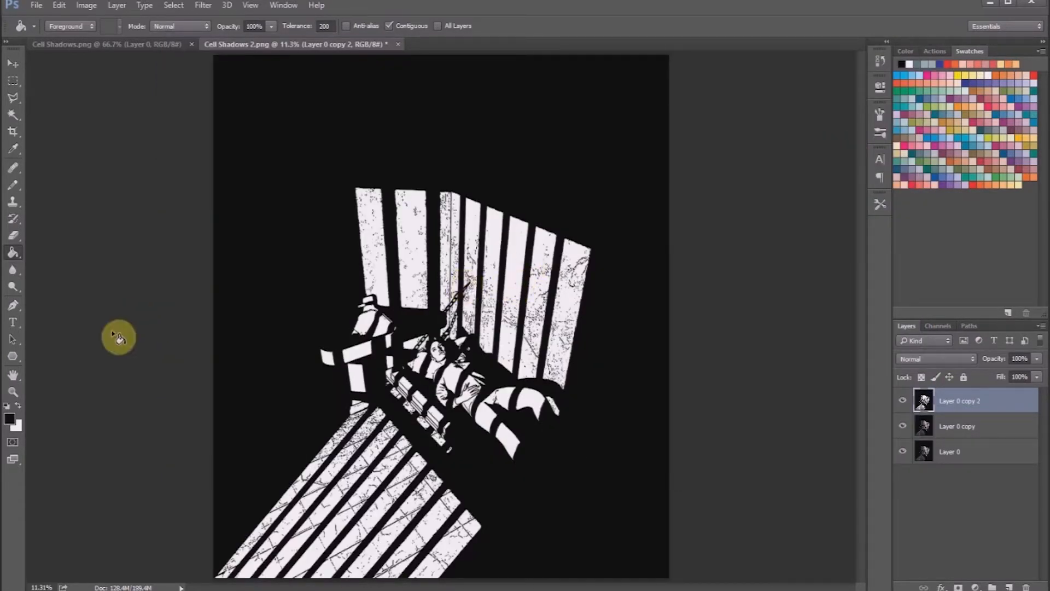
# Step: Add a new empty layer, Layer 1, in Normal mode at 100% opacity above the stamped layer
pyautogui.click(13, 391)
pyautogui.click(410, 360)
pyautogui.click(411, 359)
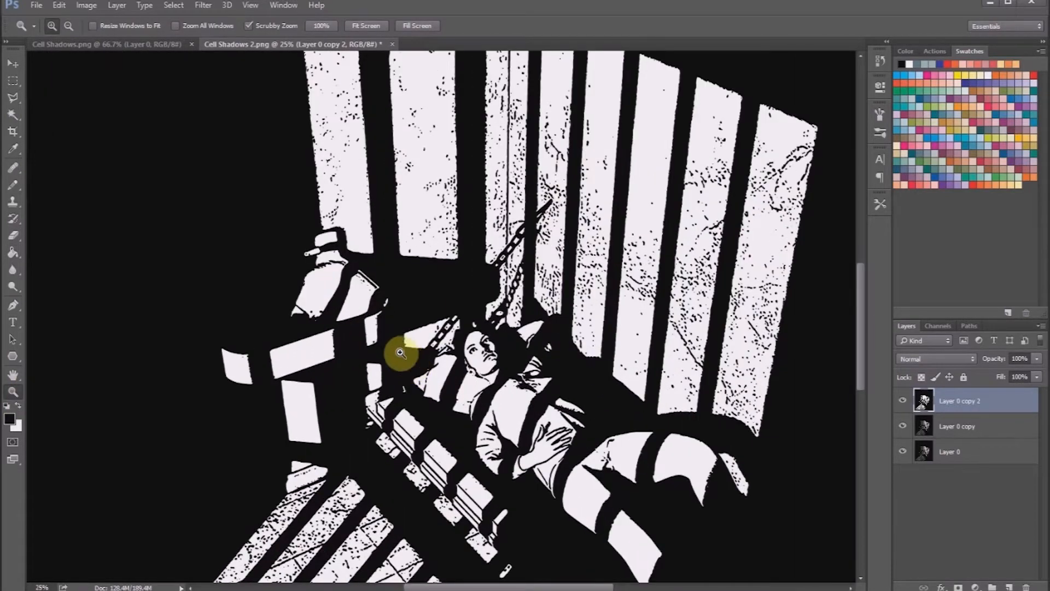
pyautogui.moveTo(861, 306); pyautogui.dragTo(862, 328)
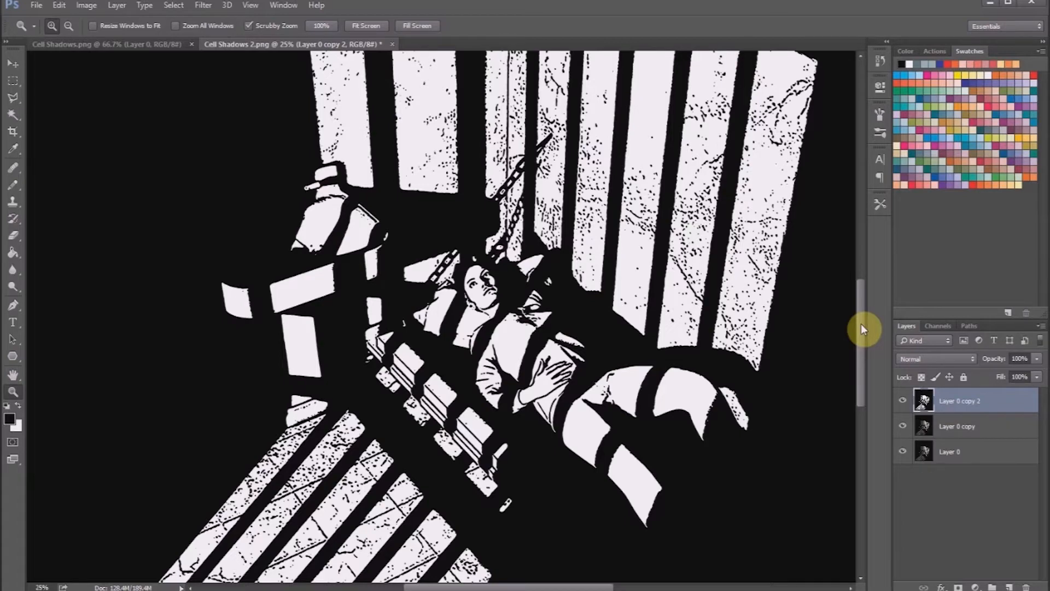
pyautogui.moveTo(861, 328)
pyautogui.mouseDown()
pyautogui.moveTo(857, 368)
pyautogui.moveTo(862, 296)
pyautogui.moveTo(861, 316)
pyautogui.mouseUp()
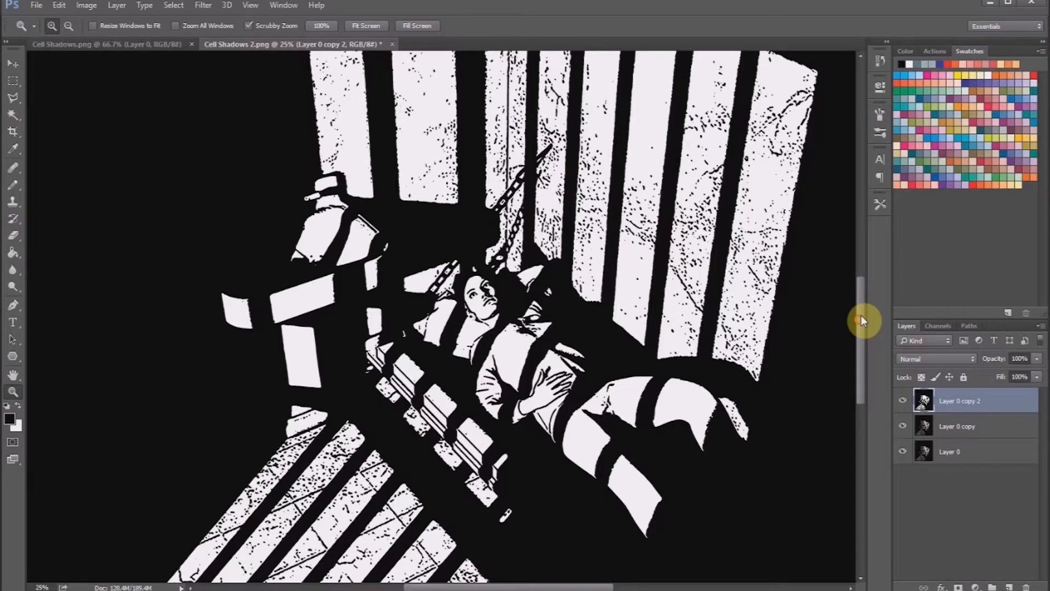
pyautogui.click(116, 6)
pyautogui.moveTo(126, 20)
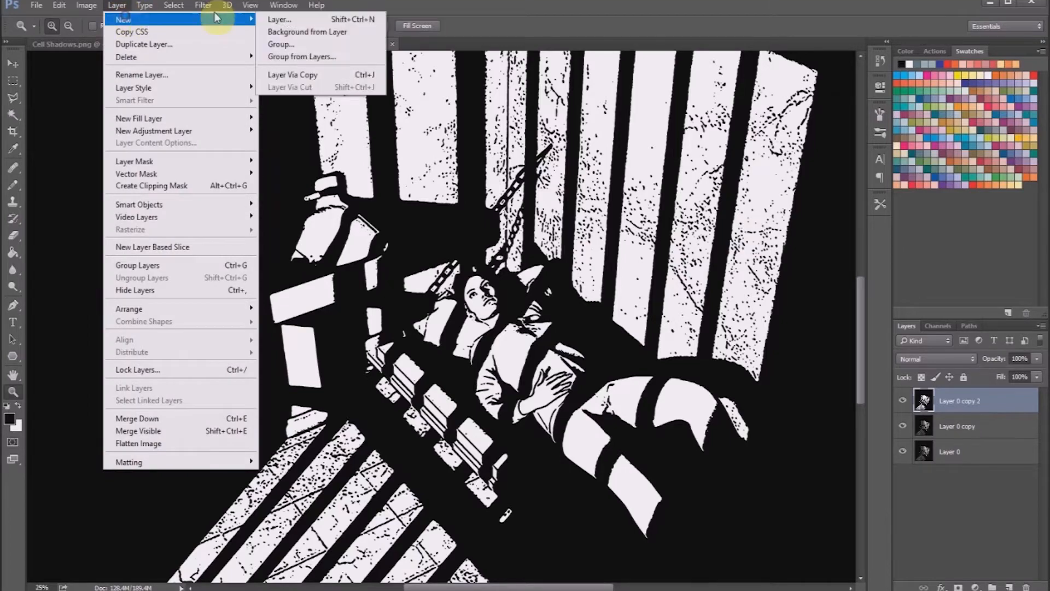
pyautogui.click(268, 20)
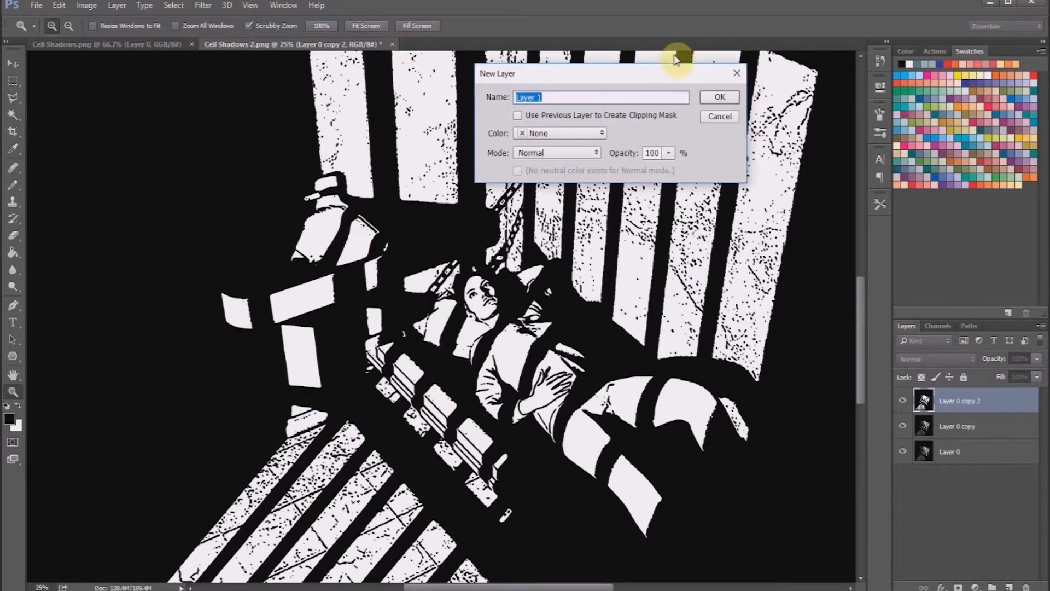
pyautogui.click(727, 95)
# Step: Set up the Pencil tool with white as the foreground colour and a 21 px brush for retouching the legs
pyautogui.click(722, 387)
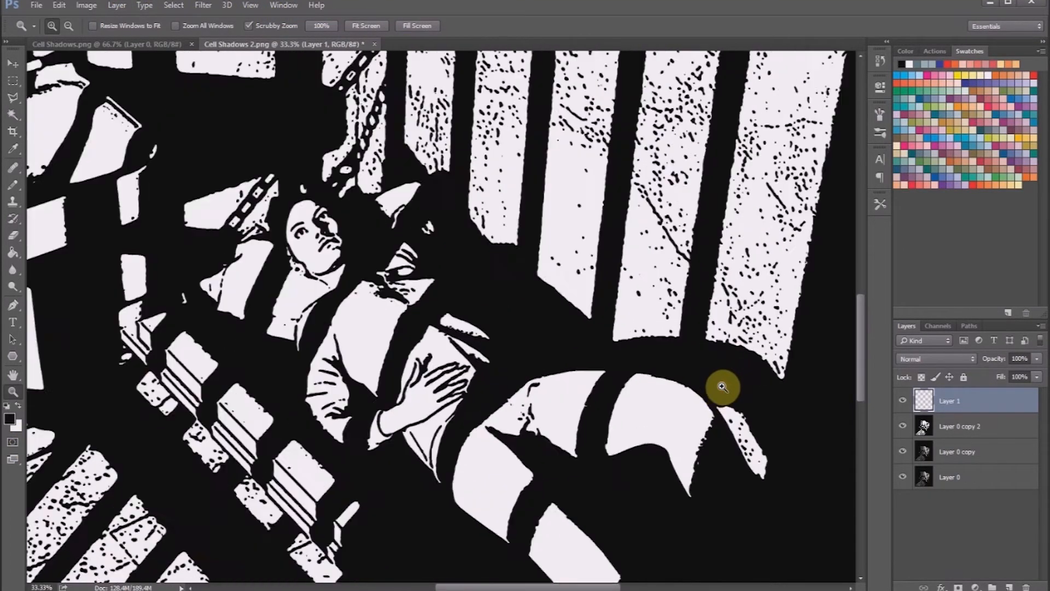
pyautogui.click(722, 382)
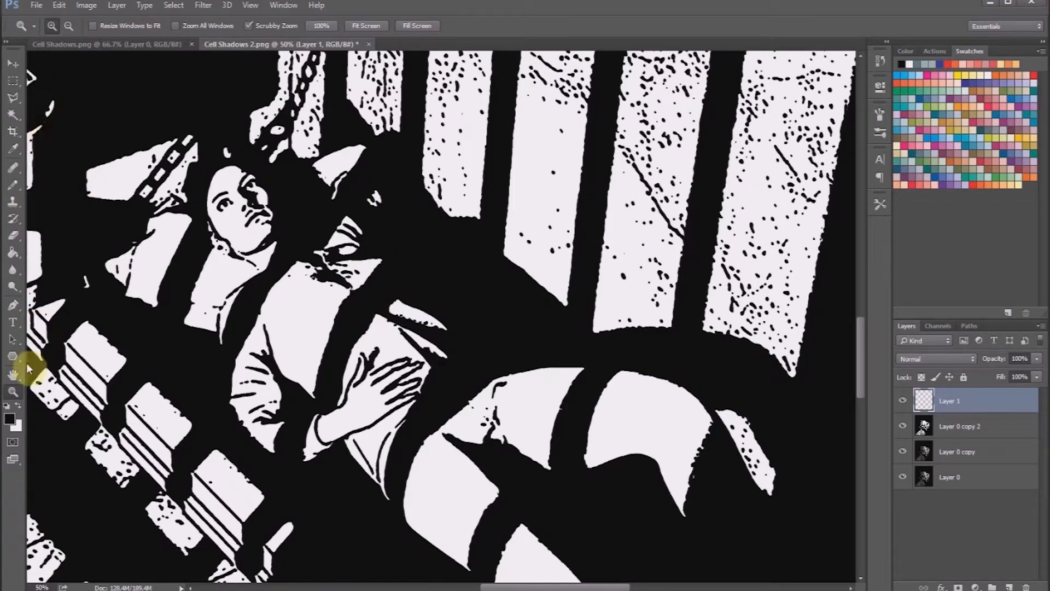
pyautogui.click(18, 405)
pyautogui.click(13, 185)
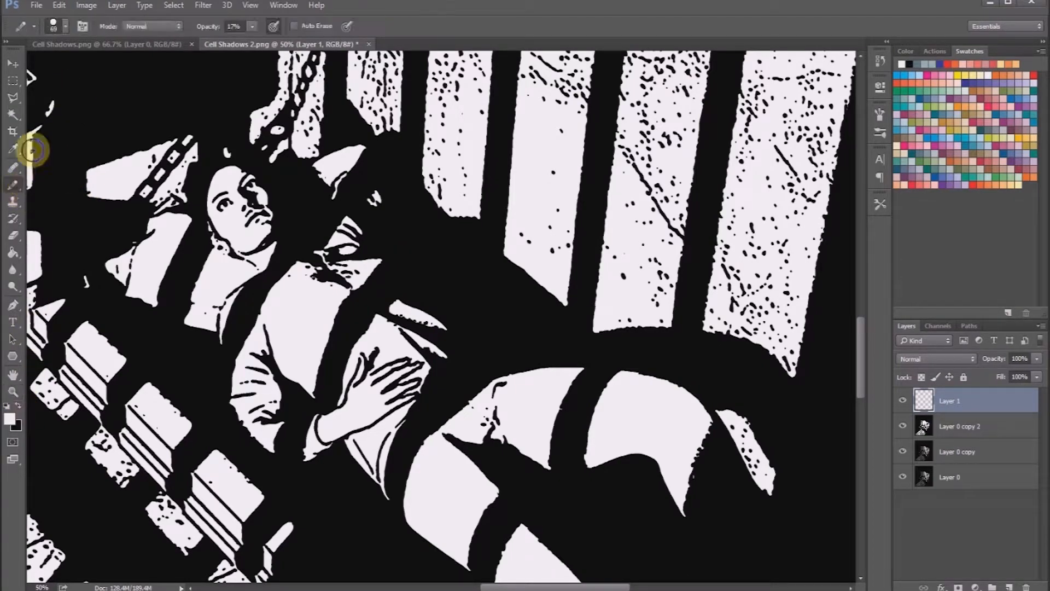
pyautogui.click(67, 28)
pyautogui.click(81, 68)
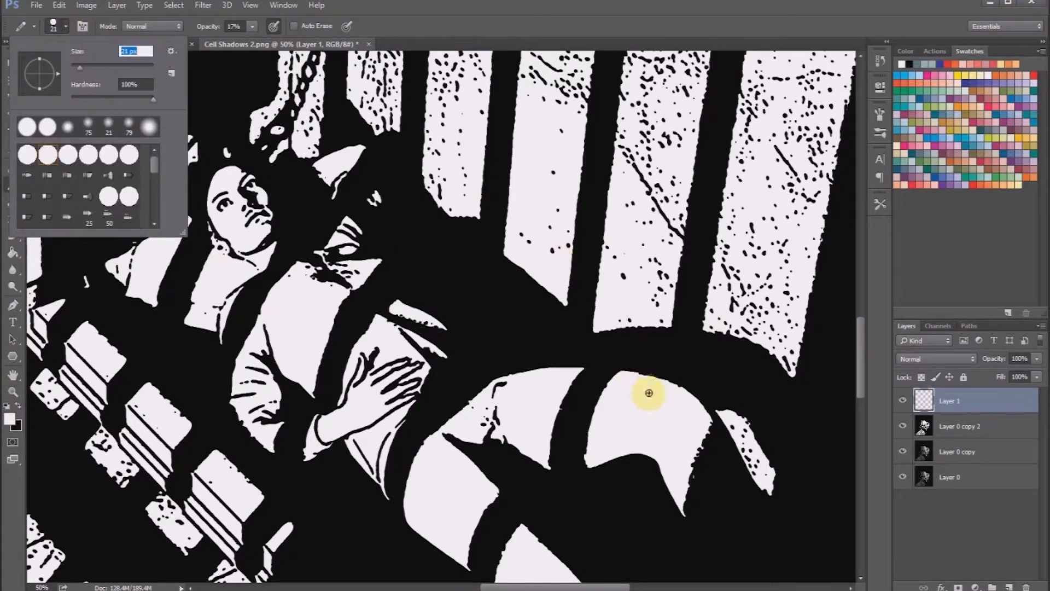
pyautogui.click(640, 377)
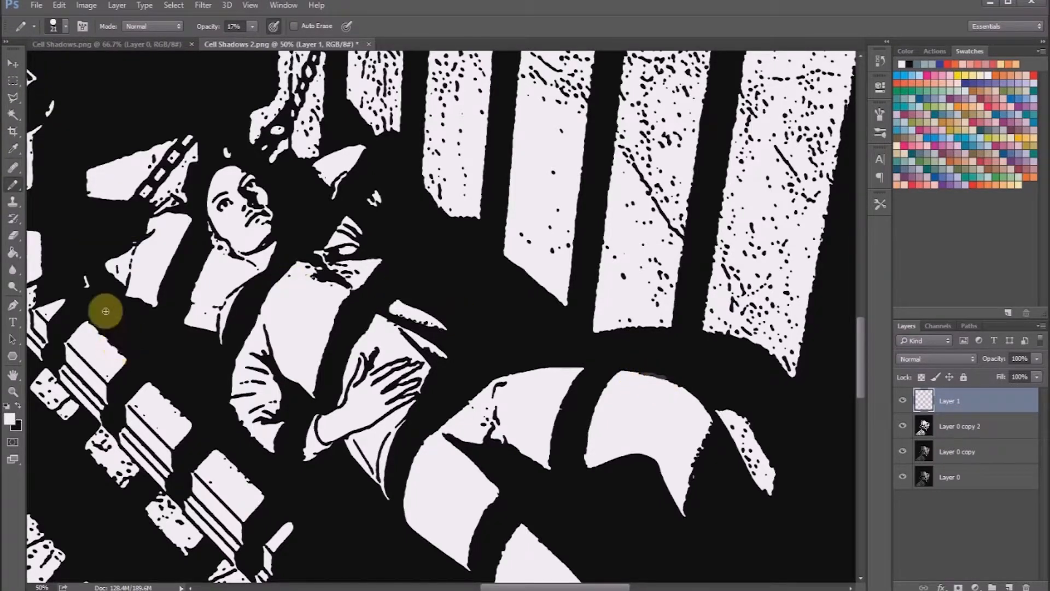
pyautogui.click(61, 7)
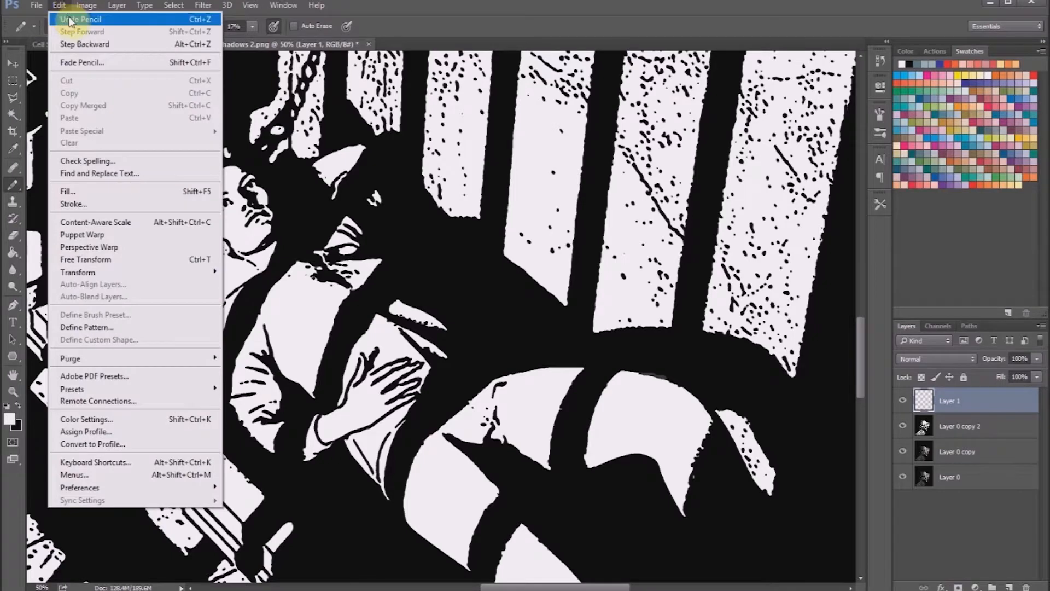
pyautogui.click(69, 21)
# Step: Raise the pencil opacity to 100% and smooth the edges of the figure's legs with white strokes on Layer 1
pyautogui.moveTo(285, 48); pyautogui.dragTo(321, 42)
pyautogui.click(637, 376)
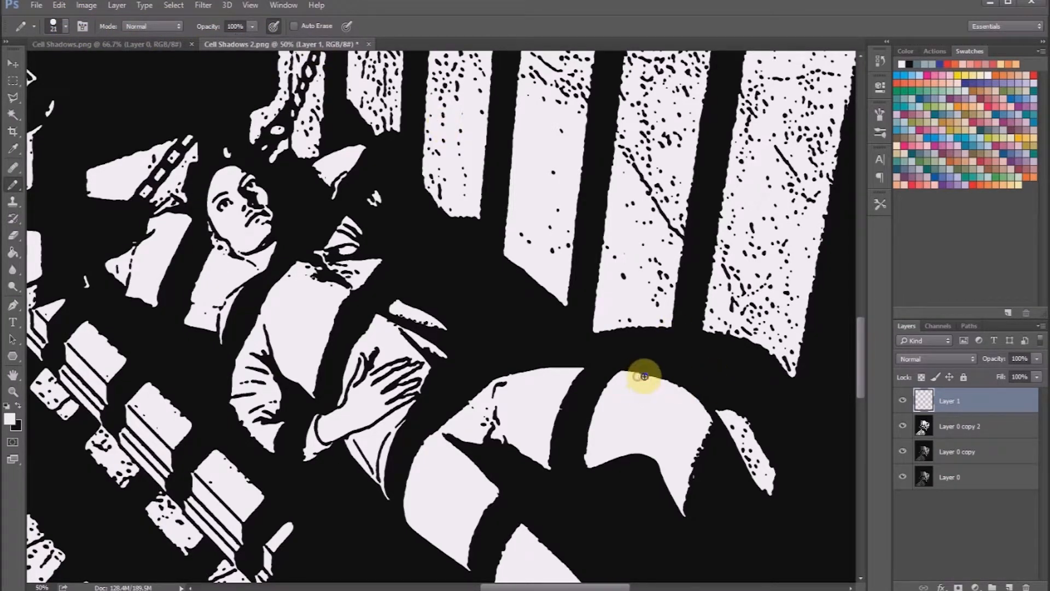
pyautogui.moveTo(645, 376)
pyautogui.mouseDown()
pyautogui.moveTo(666, 379)
pyautogui.moveTo(703, 410)
pyautogui.moveTo(673, 382)
pyautogui.moveTo(691, 390)
pyautogui.mouseUp()
pyautogui.click(688, 398)
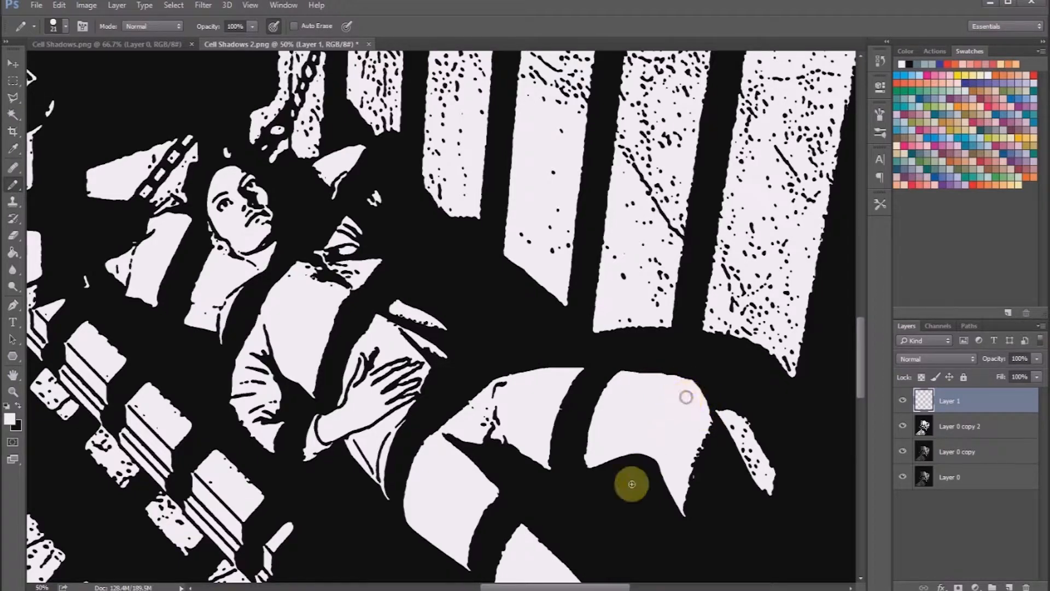
pyautogui.moveTo(551, 453); pyautogui.dragTo(485, 450)
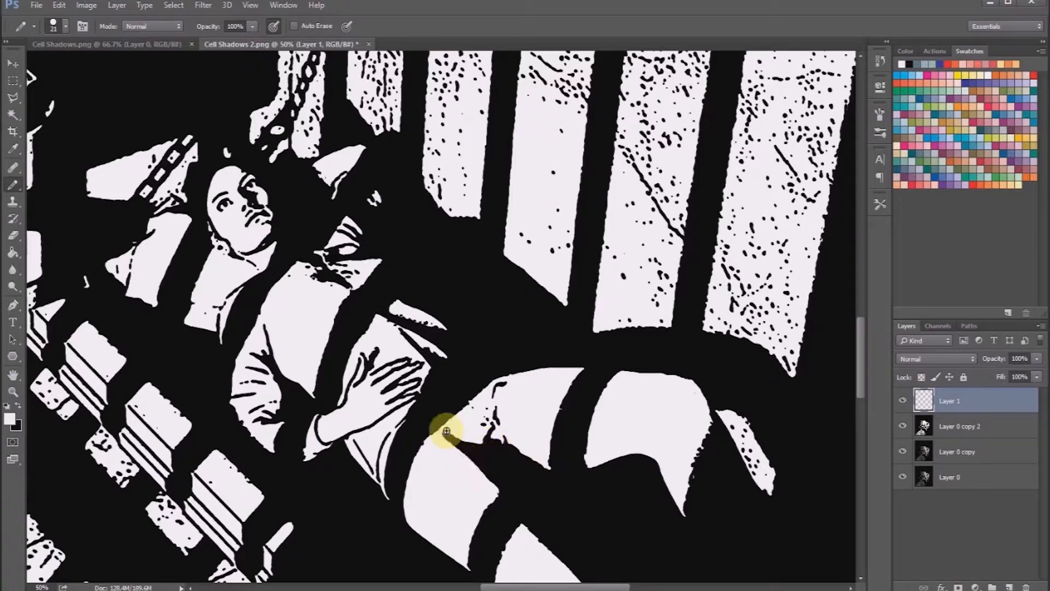
# Step: Switch the pencil to black at 3 px and draw fine detail lines on the figure's hand
pyautogui.click(18, 405)
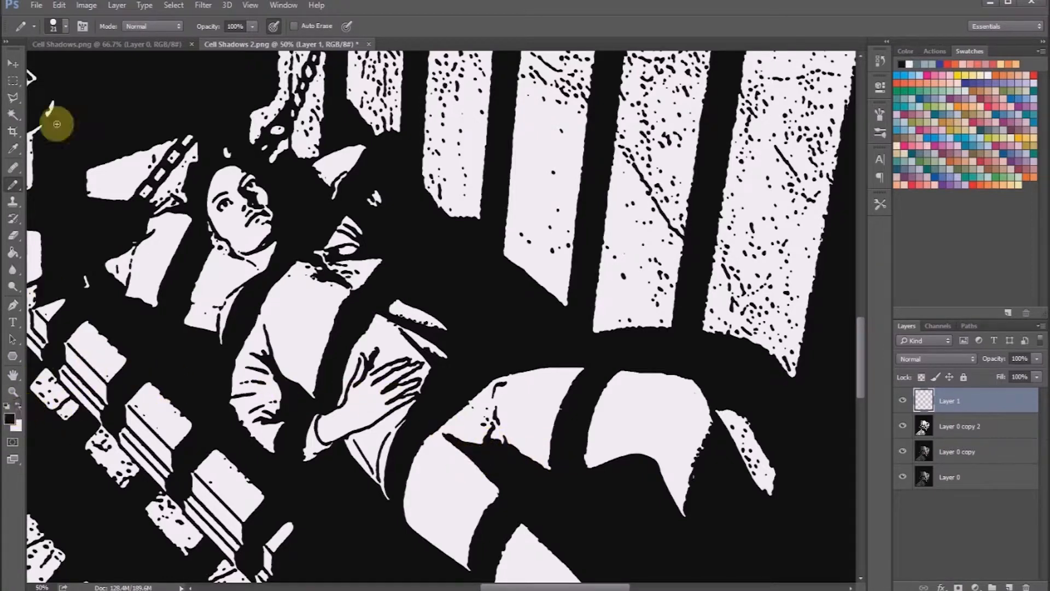
pyautogui.click(66, 26)
pyautogui.moveTo(73, 65); pyautogui.dragTo(71, 66)
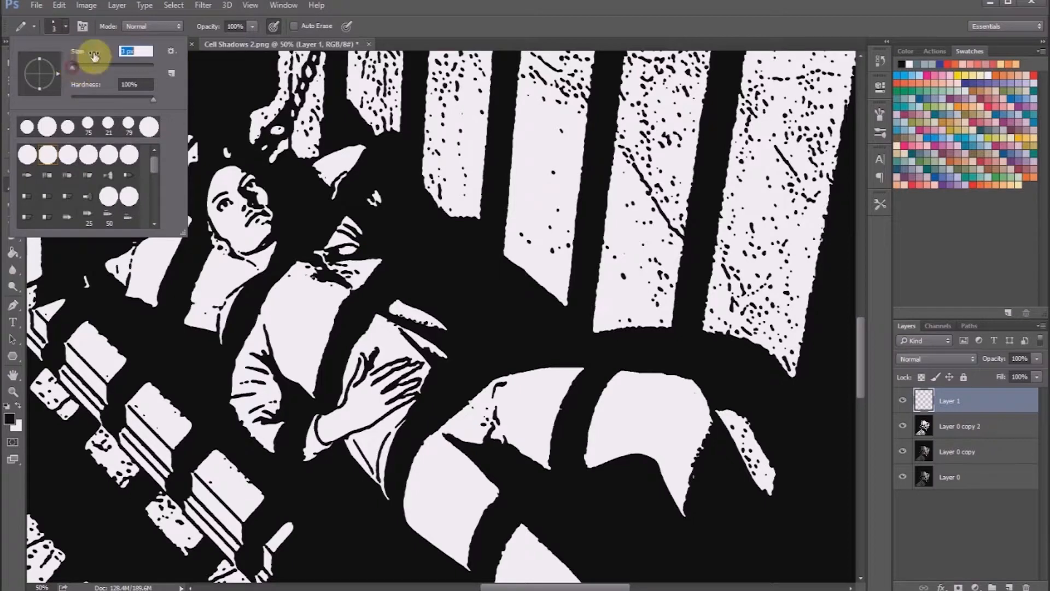
pyautogui.click(370, 393)
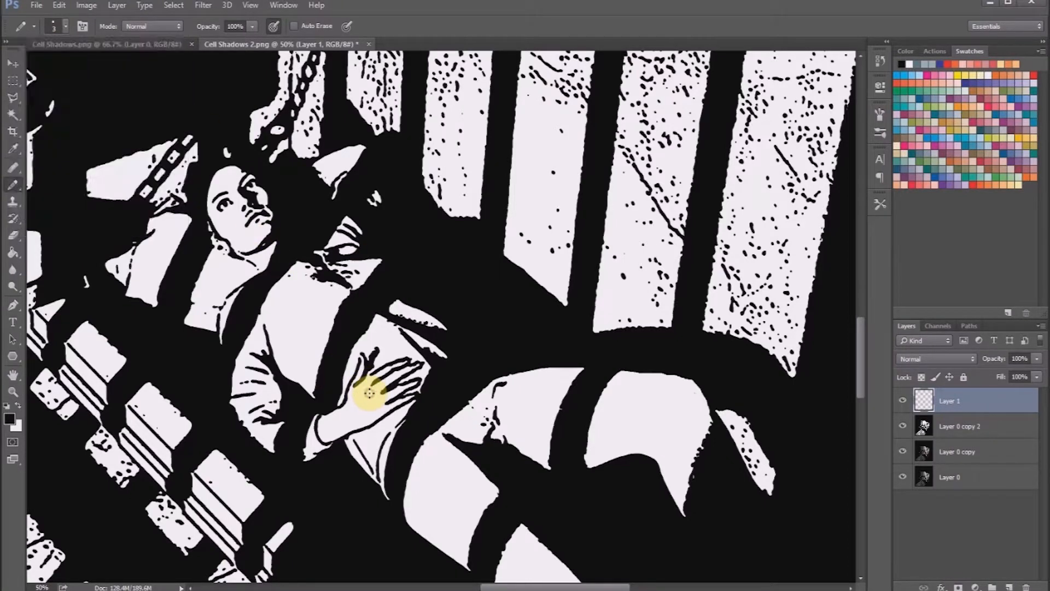
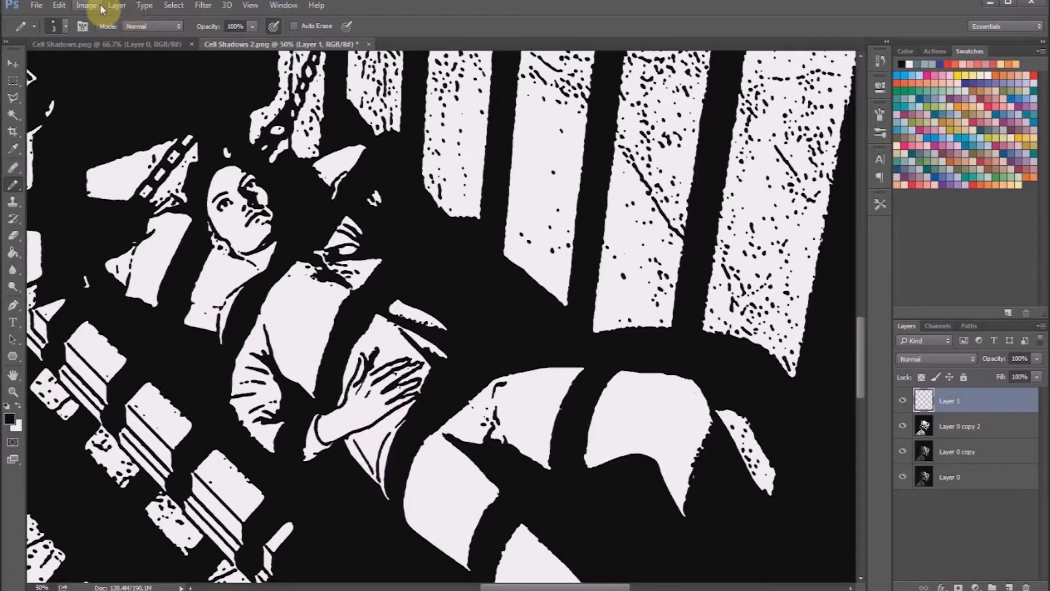
# Step: Set the black pencil to 3 px and draw fine strokes around the brow, eye, nostril and jaw of the figure's face
pyautogui.click(64, 27)
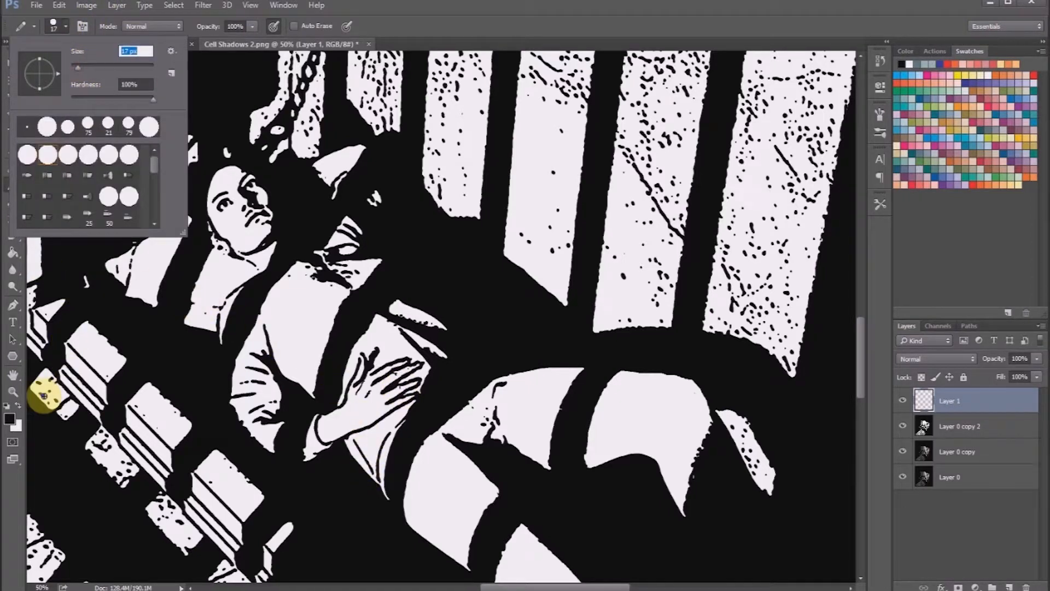
pyautogui.click(13, 391)
pyautogui.moveTo(259, 203); pyautogui.dragTo(241, 187)
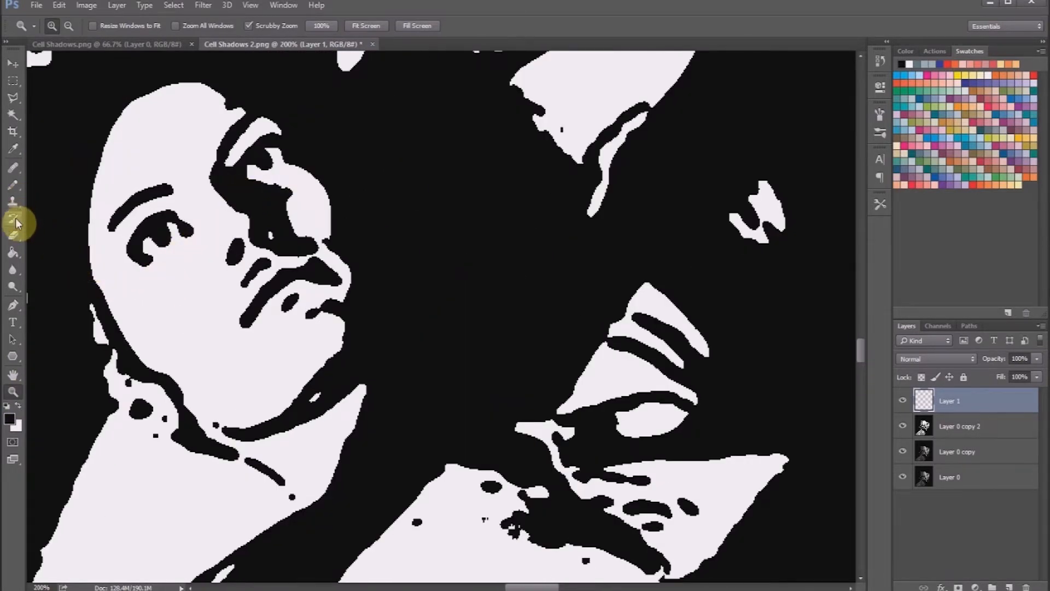
pyautogui.click(13, 184)
pyautogui.click(66, 27)
pyautogui.moveTo(76, 69); pyautogui.dragTo(74, 70)
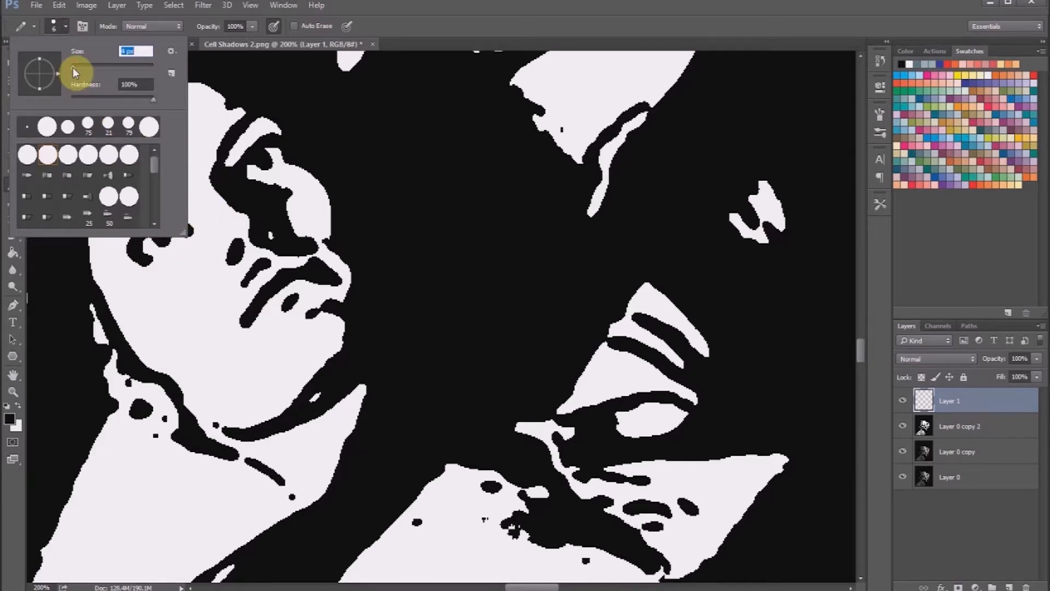
pyautogui.moveTo(73, 66); pyautogui.dragTo(71, 67)
pyautogui.click(375, 5)
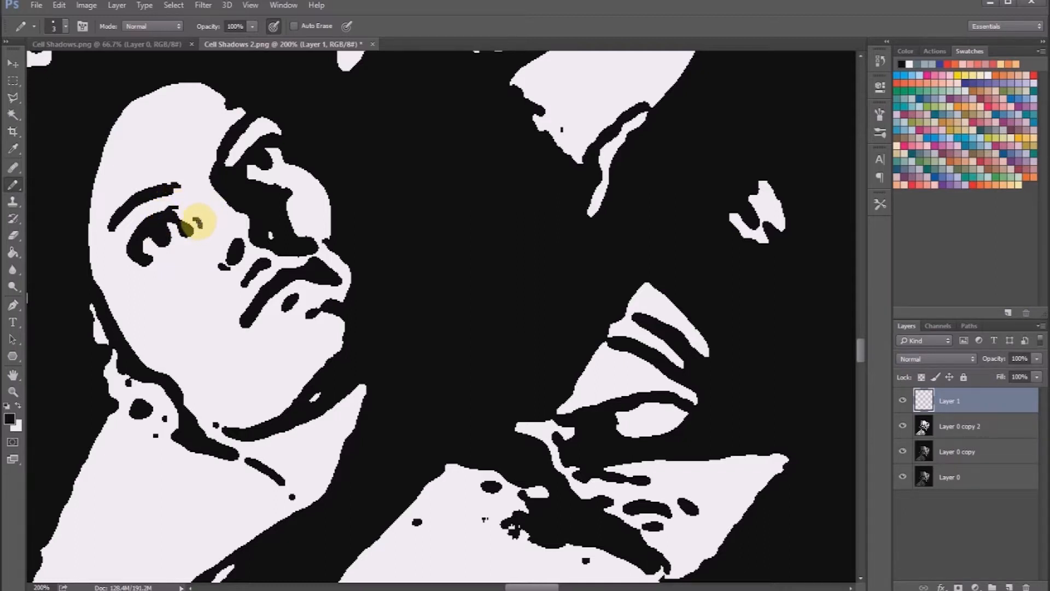
pyautogui.moveTo(249, 327); pyautogui.dragTo(265, 263)
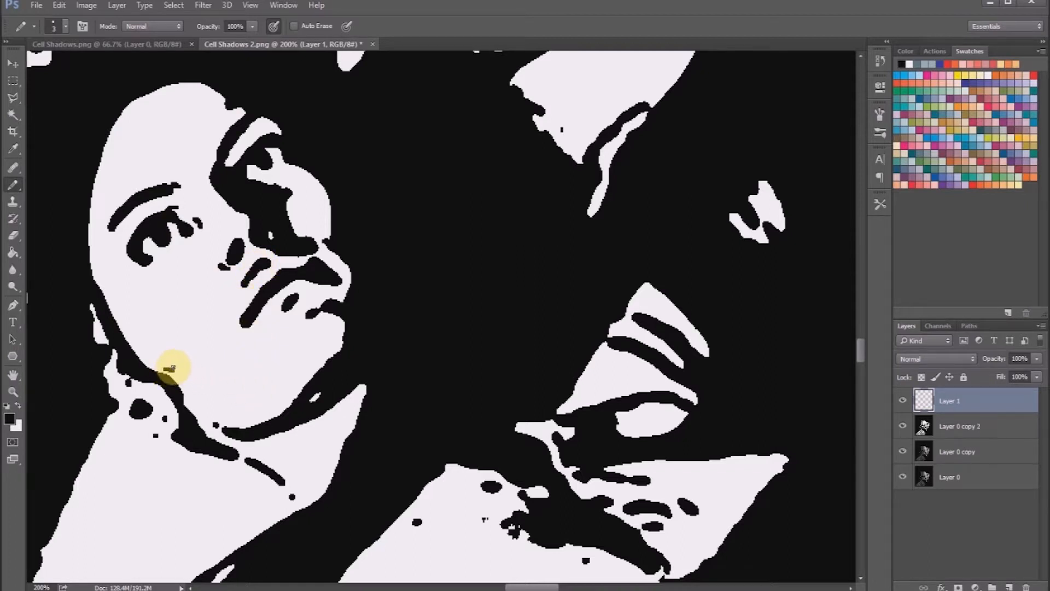
pyautogui.click(185, 364)
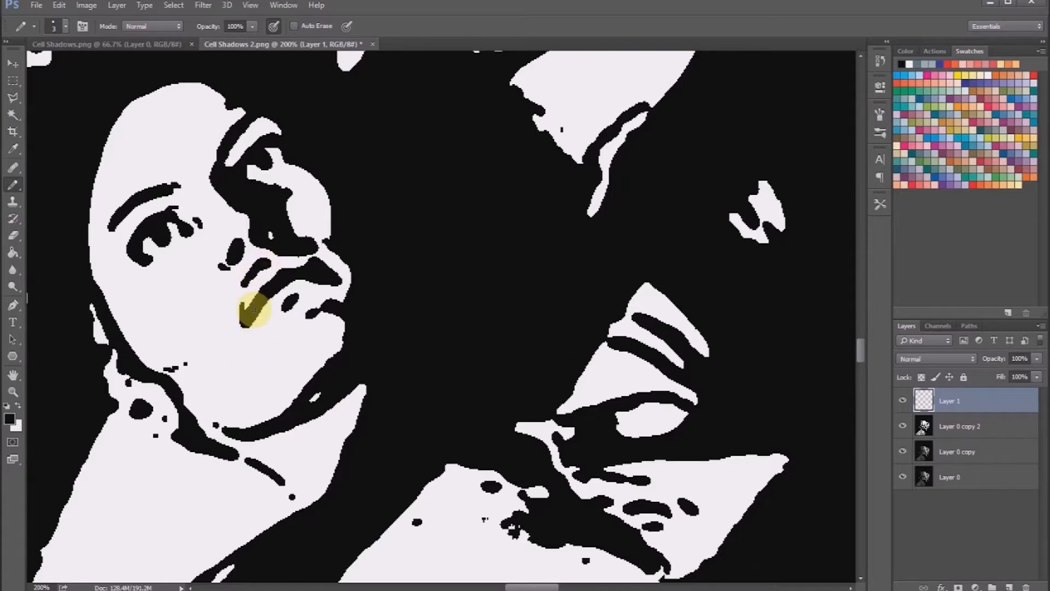
# Step: Trim the mouth corner and the line above the lip with white, and hatch short black shading lines along the chin and jaw
pyautogui.click(18, 405)
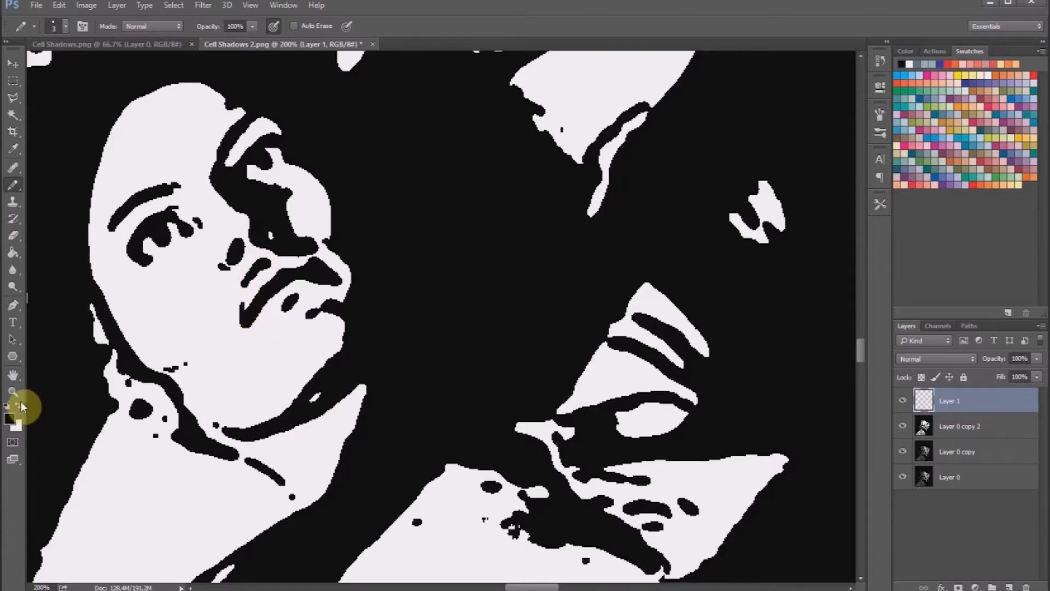
pyautogui.moveTo(239, 311); pyautogui.dragTo(239, 285)
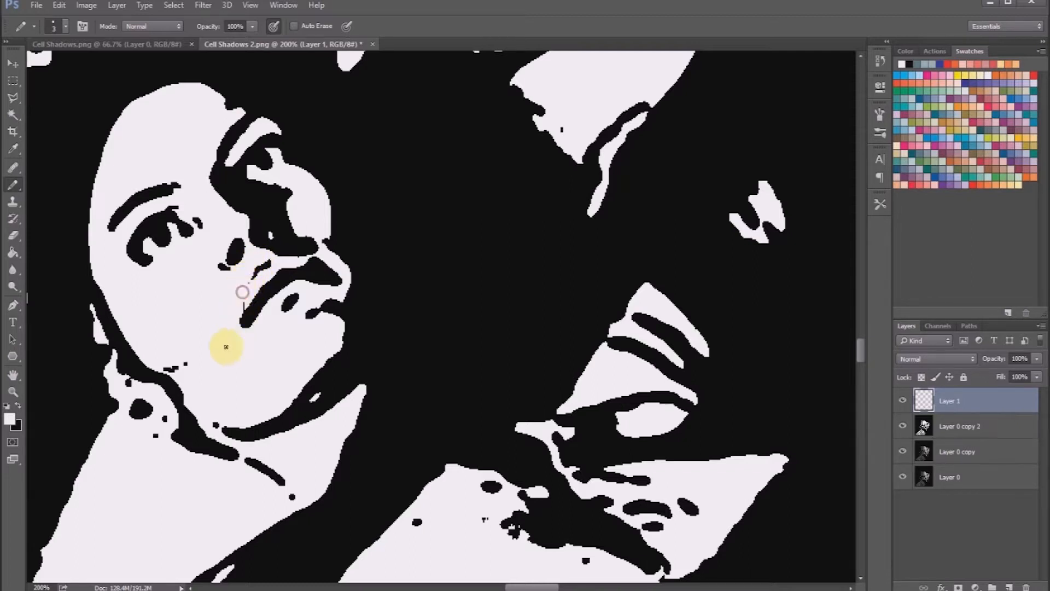
pyautogui.click(17, 406)
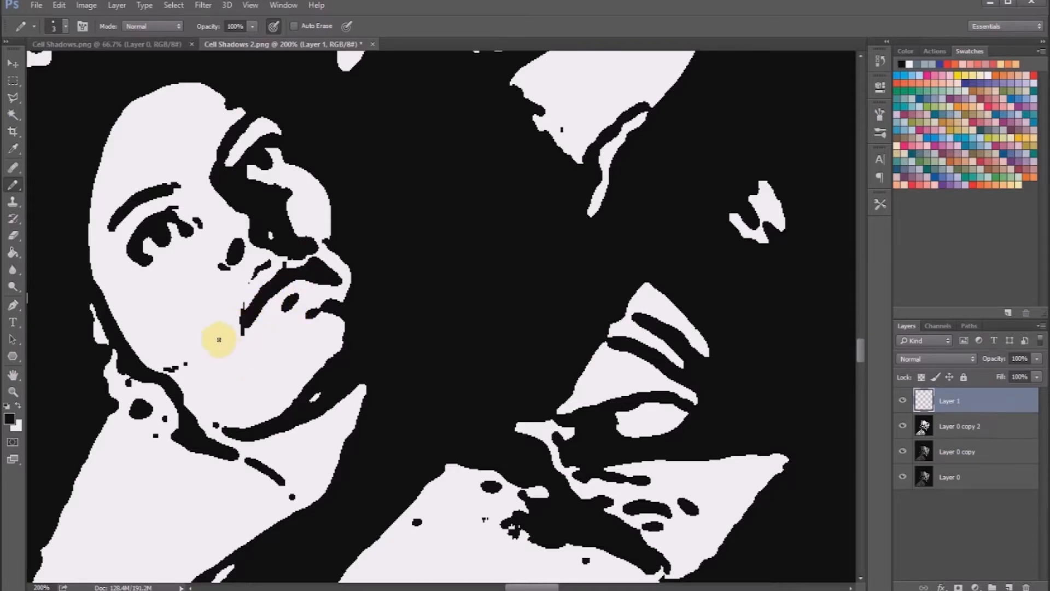
pyautogui.moveTo(278, 403)
pyautogui.mouseDown()
pyautogui.moveTo(278, 414)
pyautogui.moveTo(291, 410)
pyautogui.mouseUp()
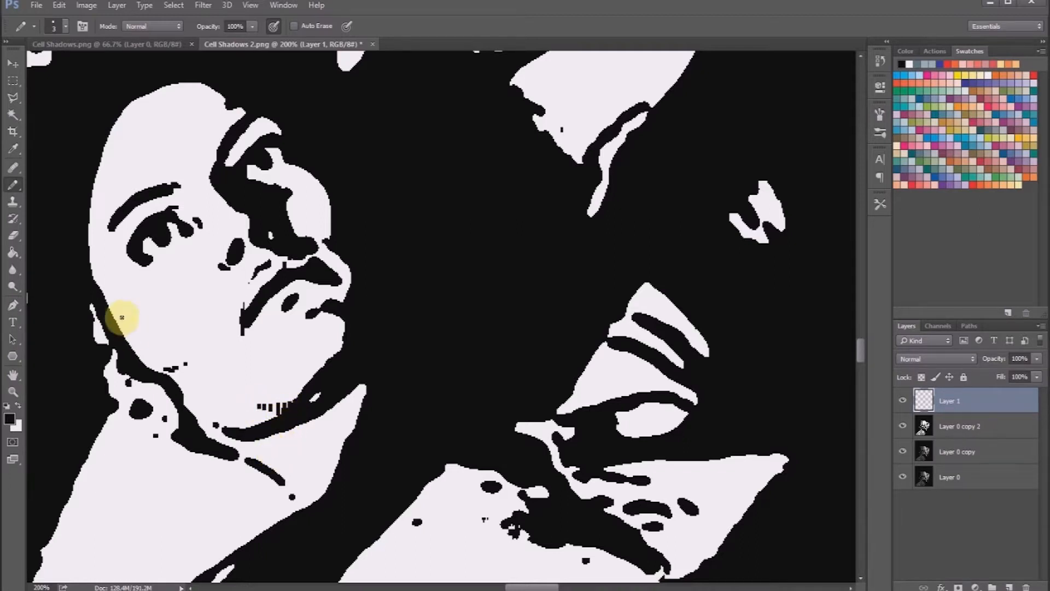
pyautogui.moveTo(146, 356); pyautogui.dragTo(158, 368)
pyautogui.moveTo(163, 358); pyautogui.dragTo(176, 370)
pyautogui.click(183, 362)
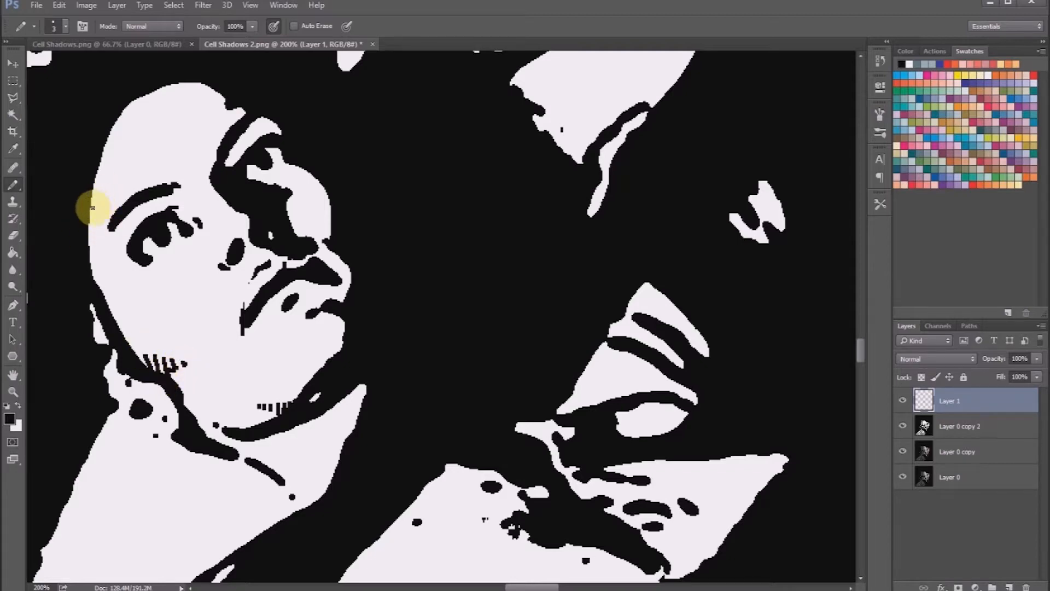
# Step: Add a black dot at the figure's temple and short vertical strokes beside the brow of the far eye
pyautogui.click(96, 210)
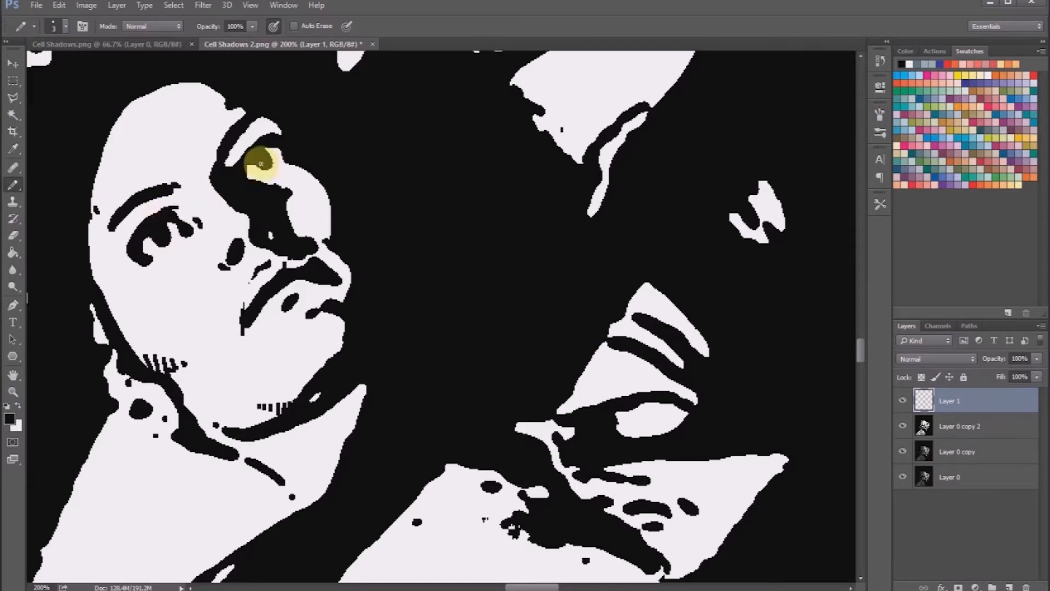
pyautogui.moveTo(275, 127); pyautogui.dragTo(275, 134)
pyautogui.moveTo(269, 130); pyautogui.dragTo(269, 141)
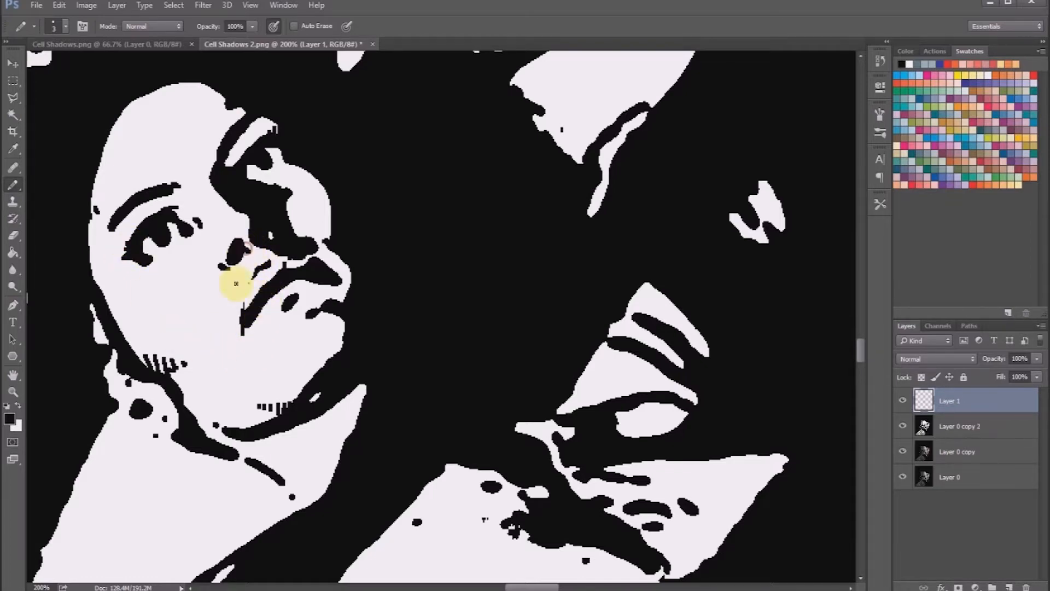
# Step: Undo the last strokes beside the nostril and retouch it in black with the pencil at 1 px
pyautogui.click(59, 6)
pyautogui.click(61, 45)
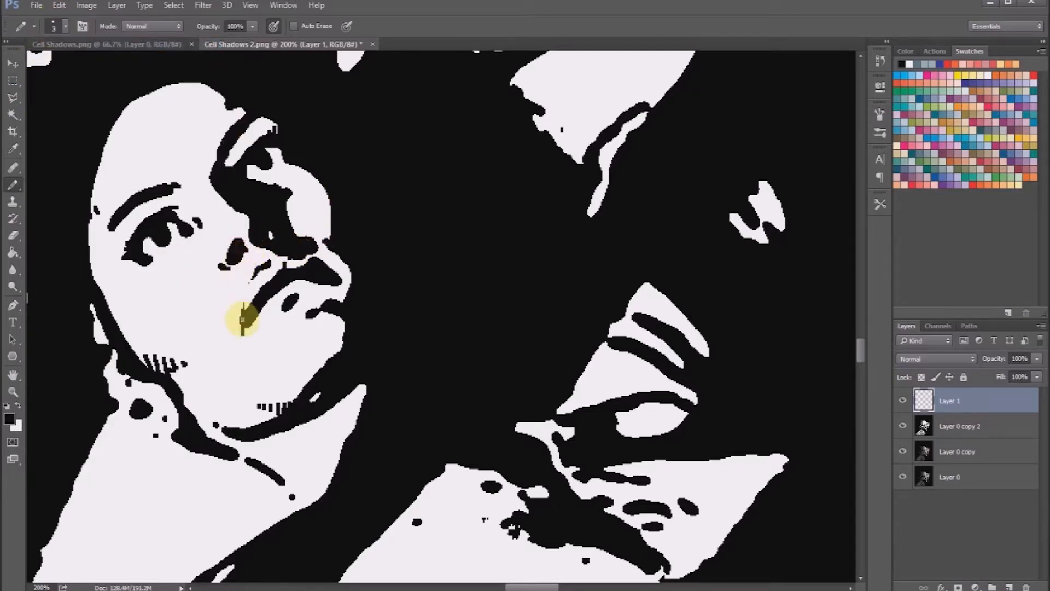
pyautogui.click(37, 7)
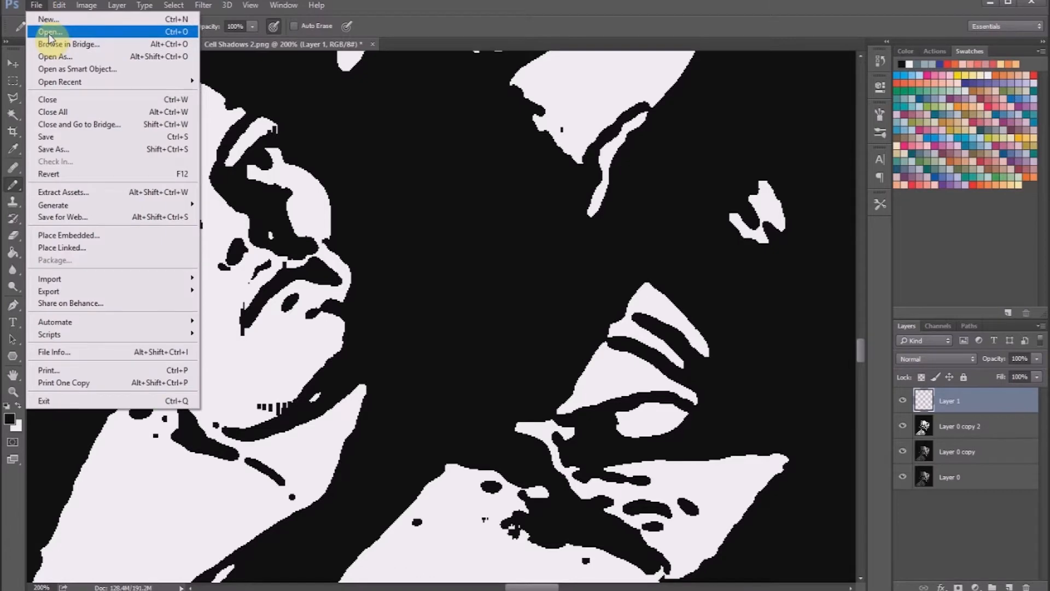
pyautogui.click(59, 6)
pyautogui.click(61, 44)
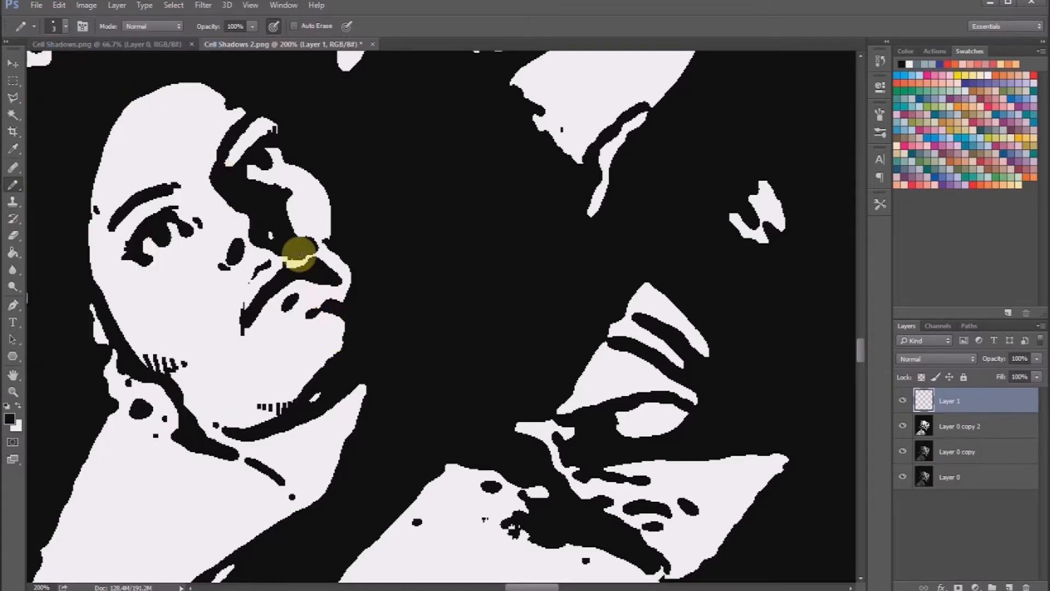
pyautogui.click(65, 26)
pyautogui.moveTo(71, 65); pyautogui.dragTo(74, 67)
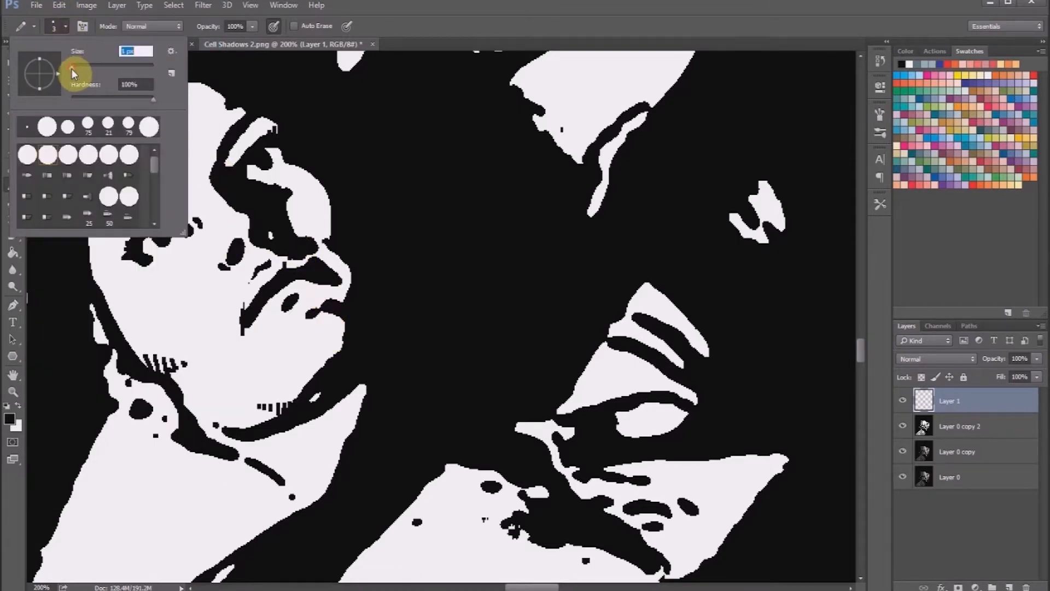
pyautogui.click(246, 249)
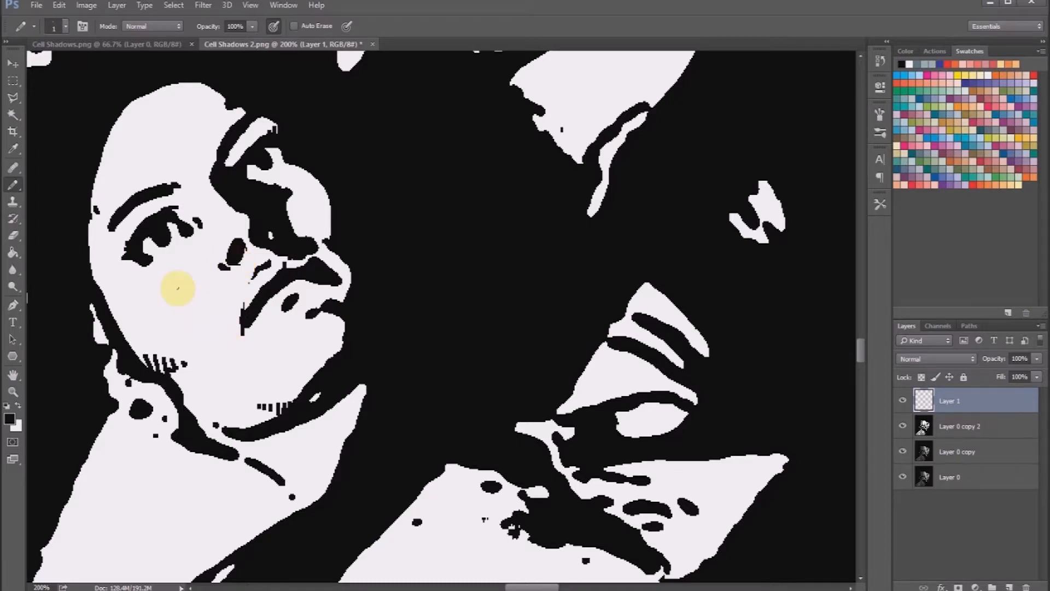
# Step: Set the pencil to 3 px and touch up the corner of the mouth in white
pyautogui.click(18, 405)
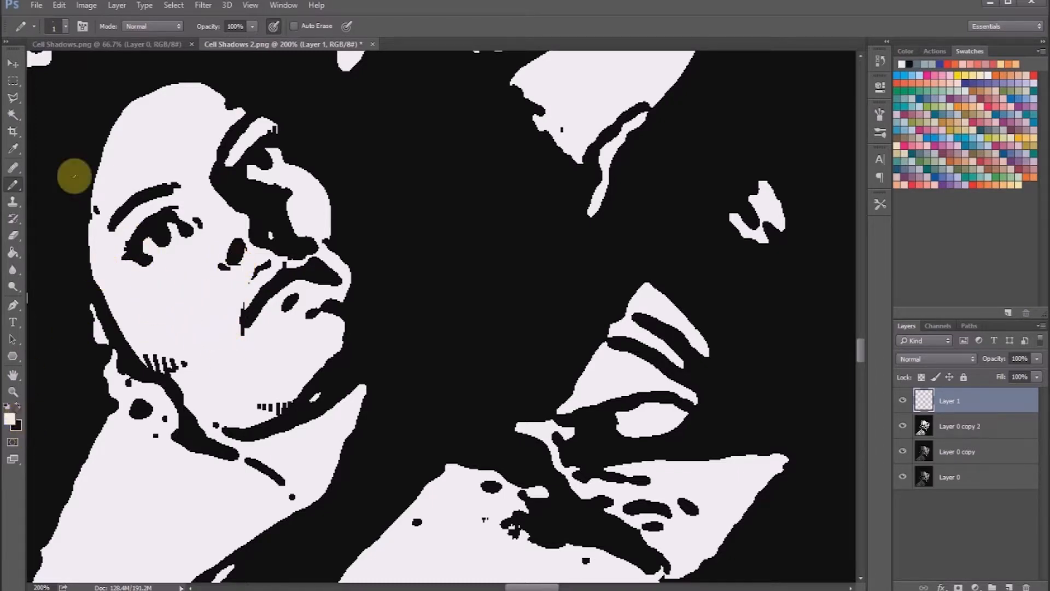
pyautogui.click(66, 27)
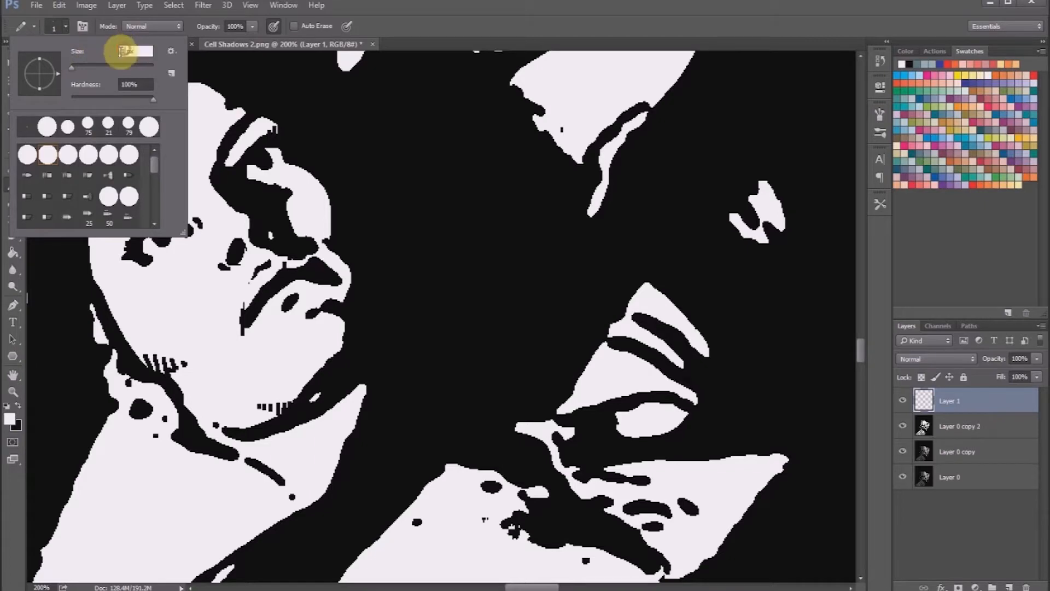
pyautogui.write('3')
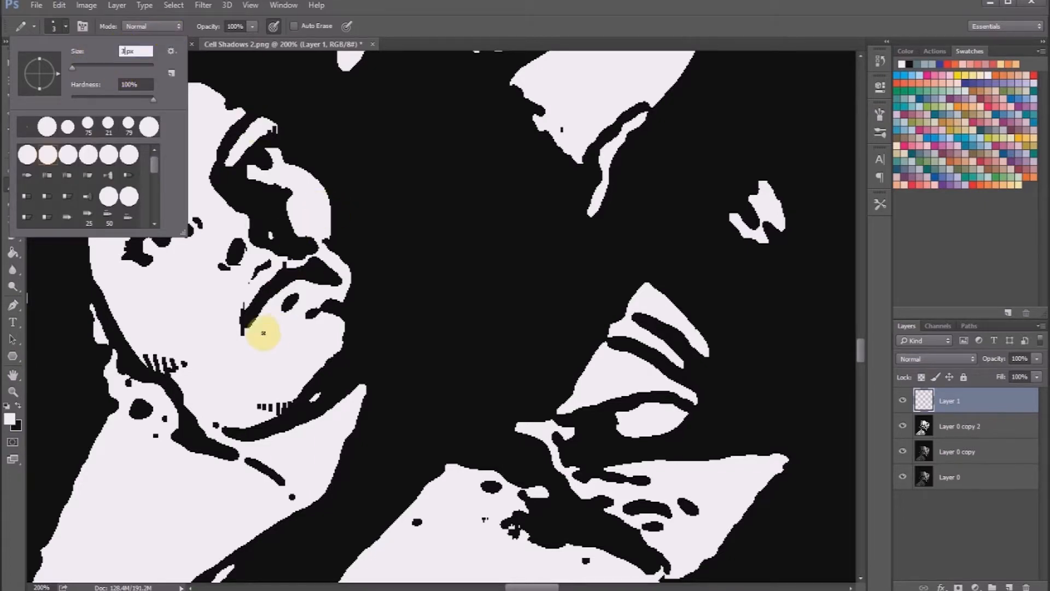
pyautogui.click(246, 329)
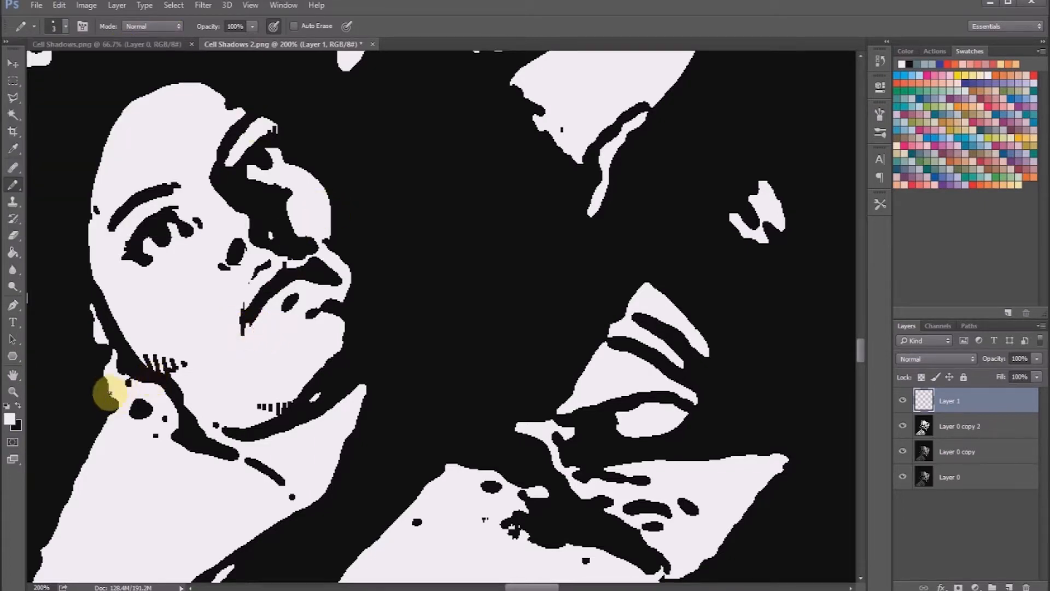
# Step: Draw black strokes at the mouth corner and short ticks along the lower edge of the upper lip
pyautogui.click(18, 405)
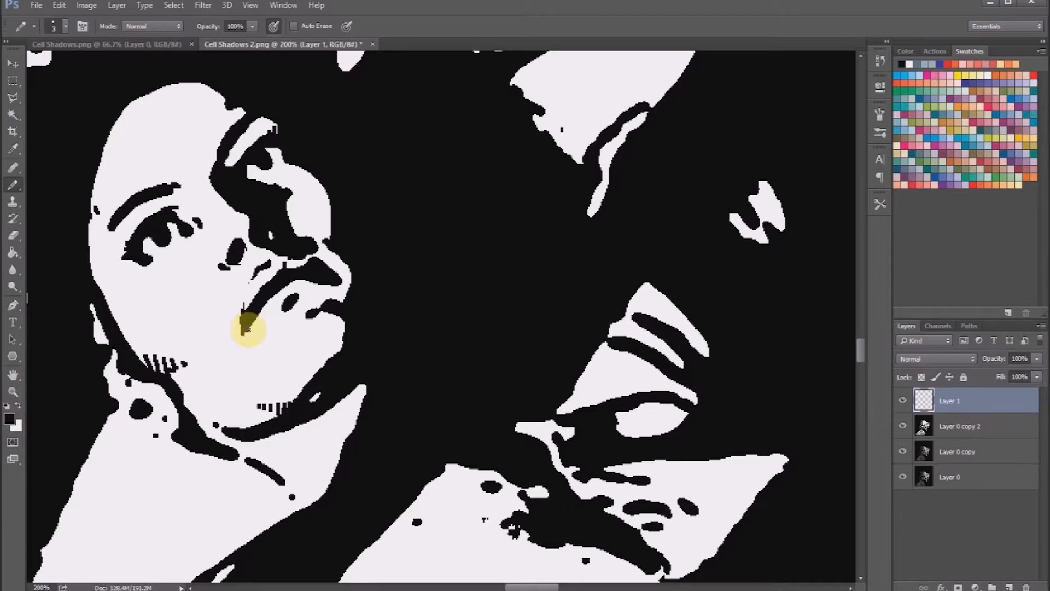
pyautogui.moveTo(254, 323); pyautogui.dragTo(310, 284)
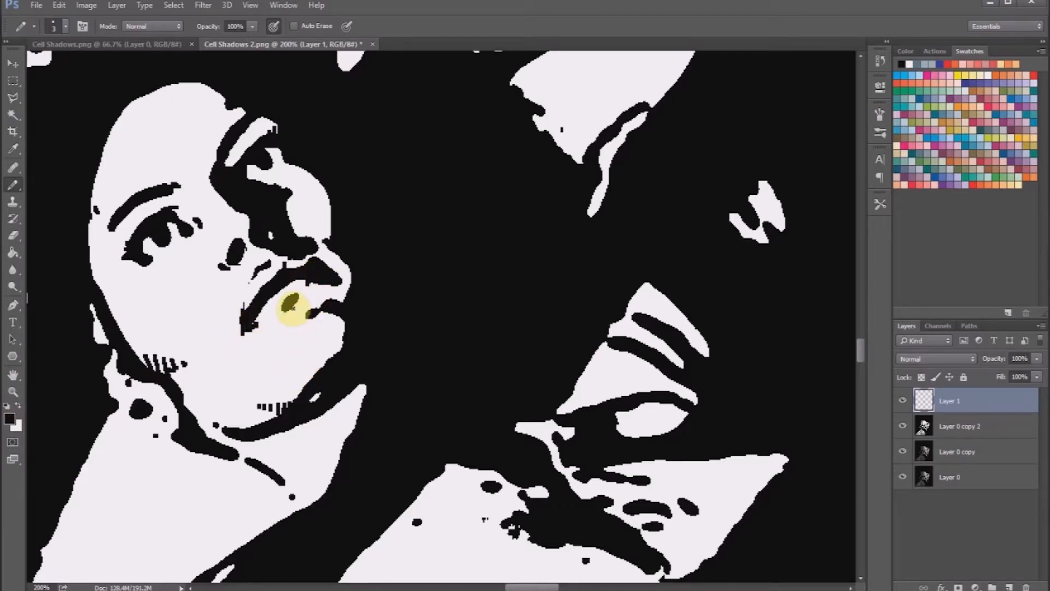
pyautogui.click(297, 283)
pyautogui.moveTo(291, 284); pyautogui.dragTo(302, 280)
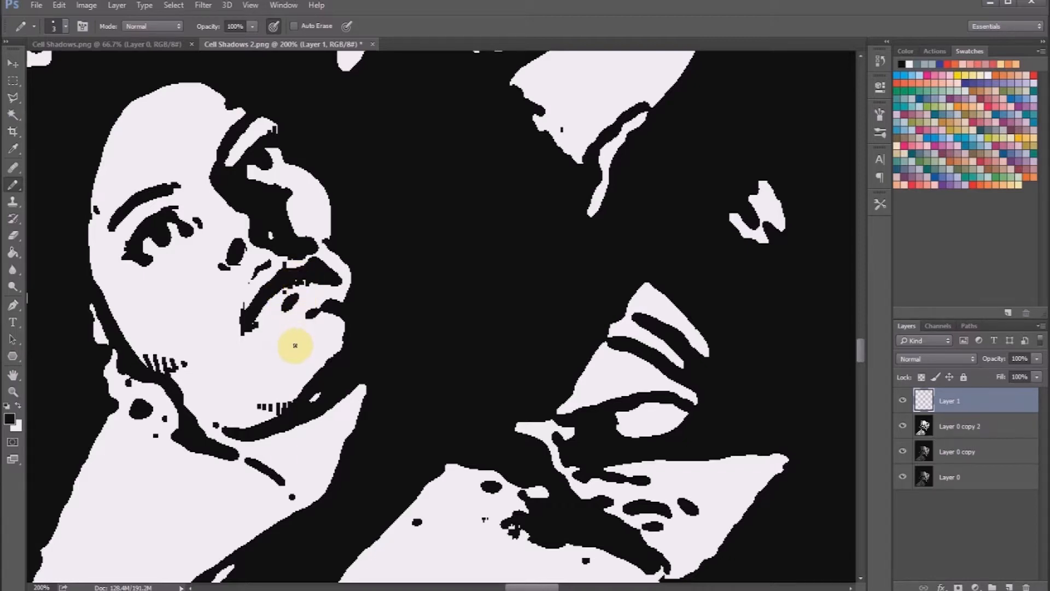
# Step: Clean up the area below the upper lip and touch highlights into the eyes with the white pencil
pyautogui.click(12, 391)
pyautogui.click(18, 406)
pyautogui.click(13, 185)
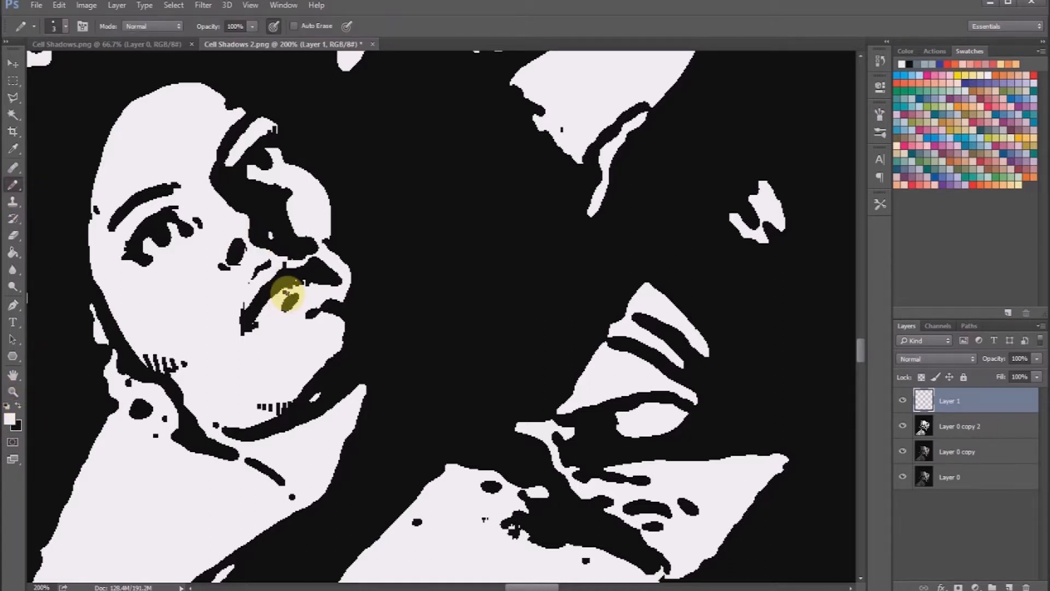
pyautogui.click(285, 293)
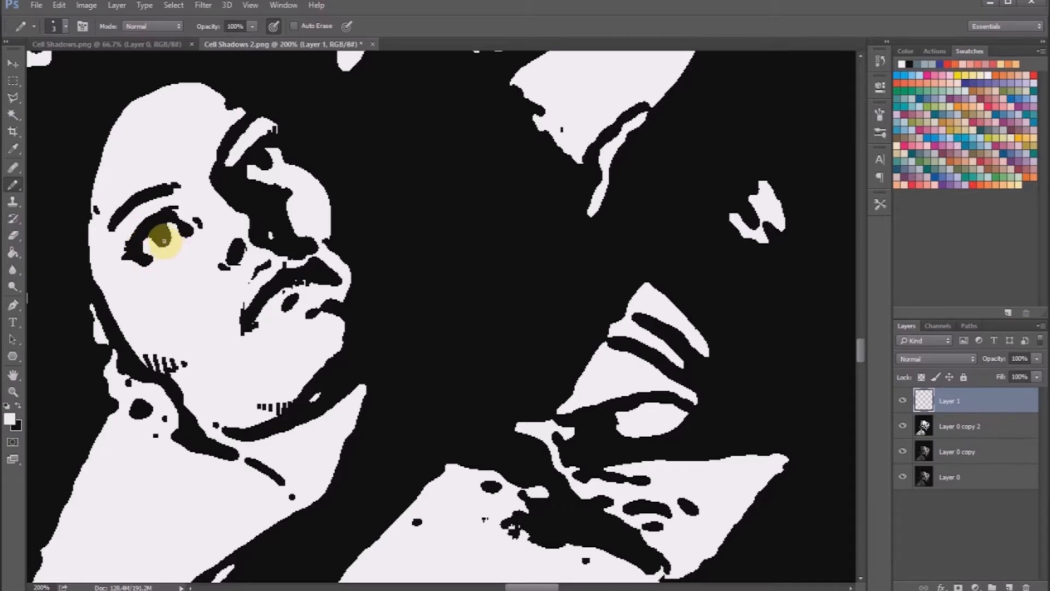
pyautogui.click(263, 168)
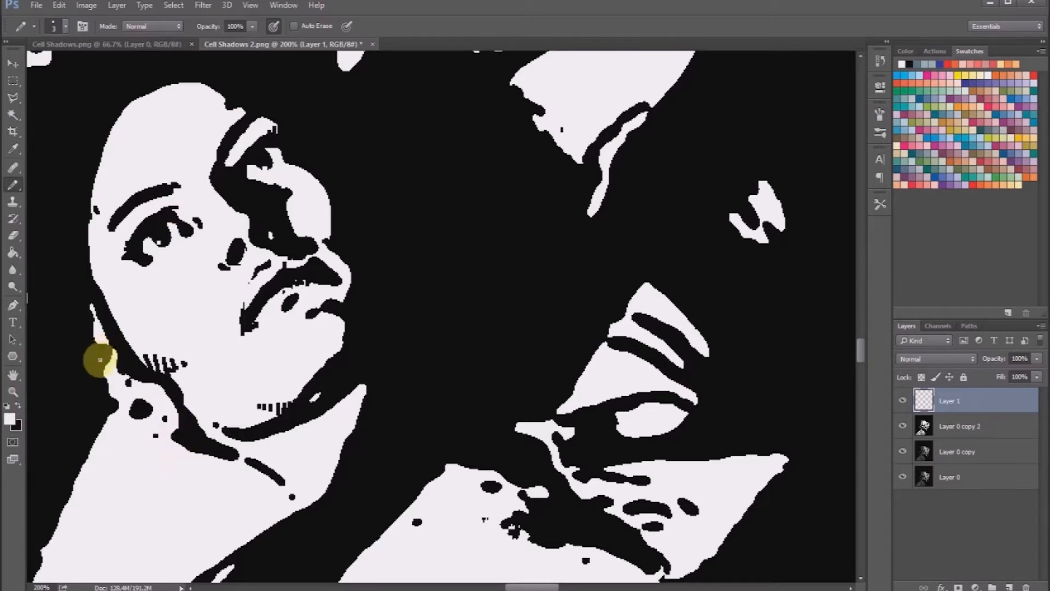
# Step: Hatch black shading lines along the underside of the chin and up the side of the jaw
pyautogui.click(18, 405)
pyautogui.click(209, 423)
pyautogui.moveTo(209, 423)
pyautogui.mouseDown()
pyautogui.moveTo(192, 403)
pyautogui.moveTo(240, 429)
pyautogui.mouseUp()
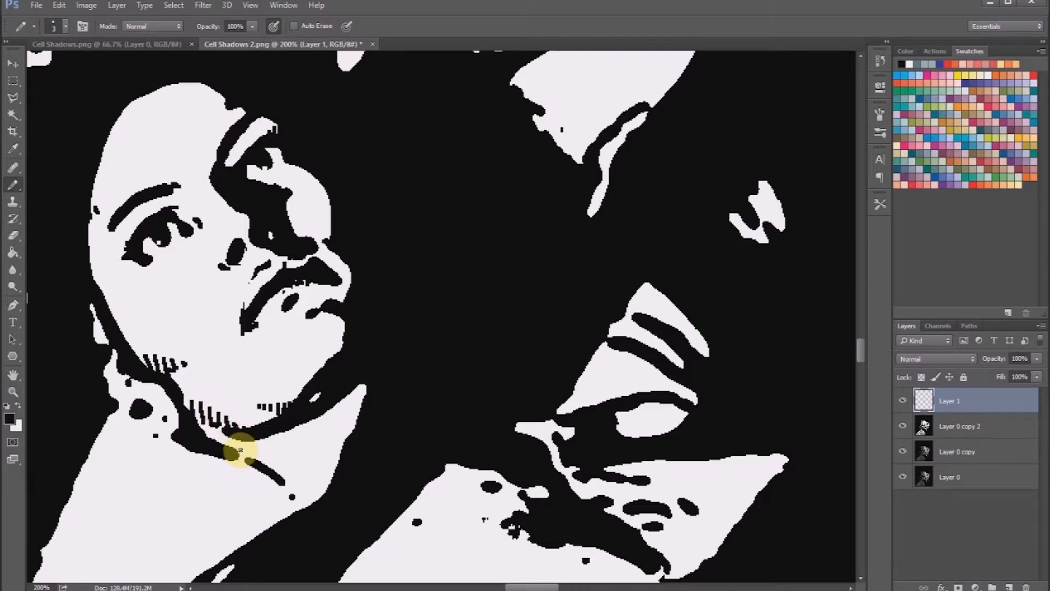
pyautogui.moveTo(135, 330)
pyautogui.mouseDown()
pyautogui.moveTo(150, 363)
pyautogui.moveTo(134, 356)
pyautogui.mouseUp()
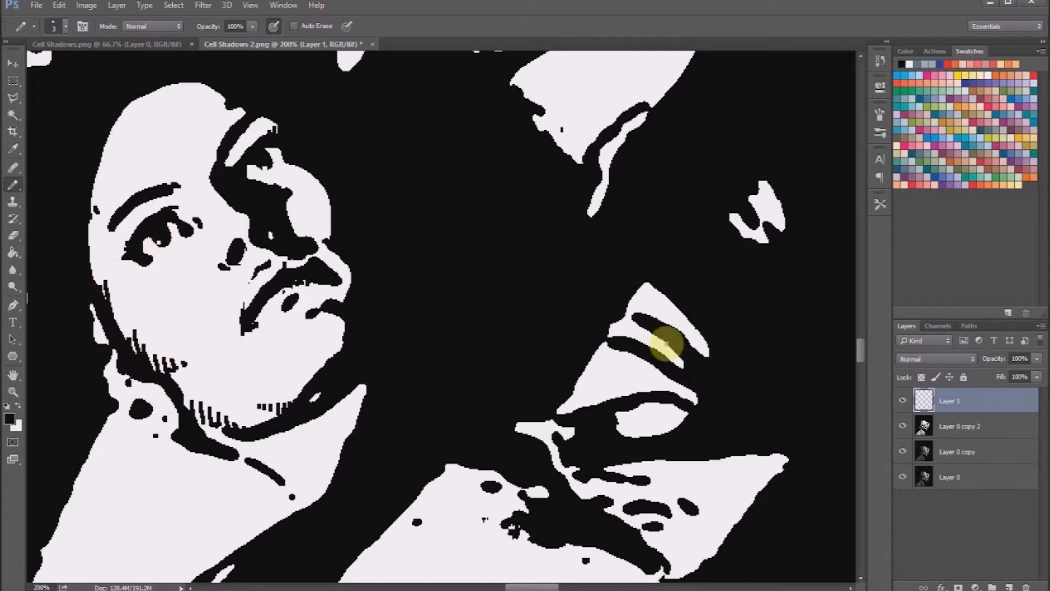
# Step: Hide and show Layer 1 to compare the face, and undo the last black stroke above the upper lip
pyautogui.click(902, 401)
pyautogui.click(903, 405)
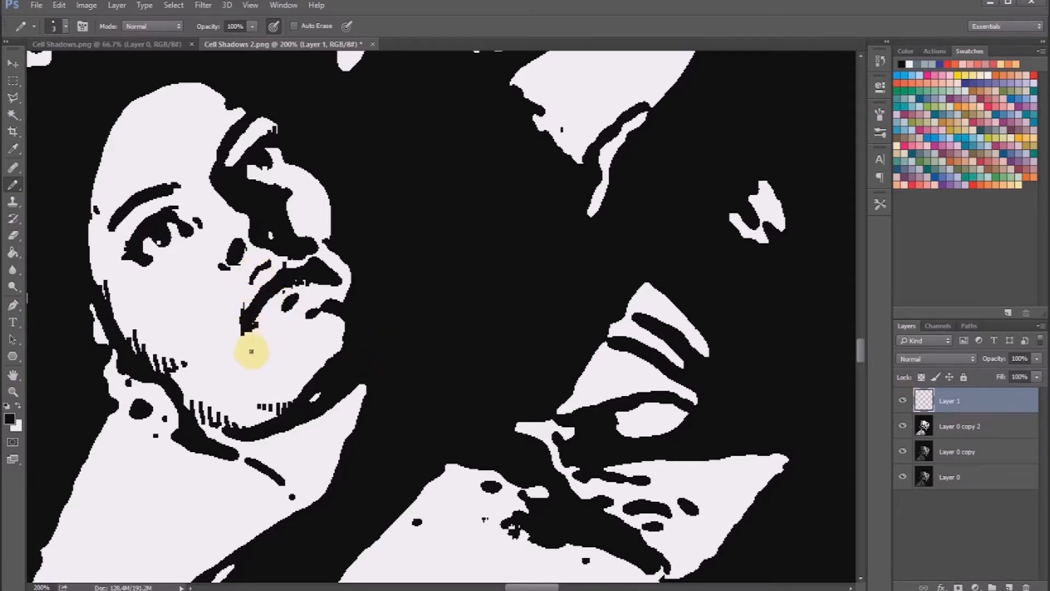
pyautogui.click(59, 4)
pyautogui.click(64, 45)
# Step: Trim the mouth corner with white and compare the face with Layer 1 hidden and shown
pyautogui.click(18, 406)
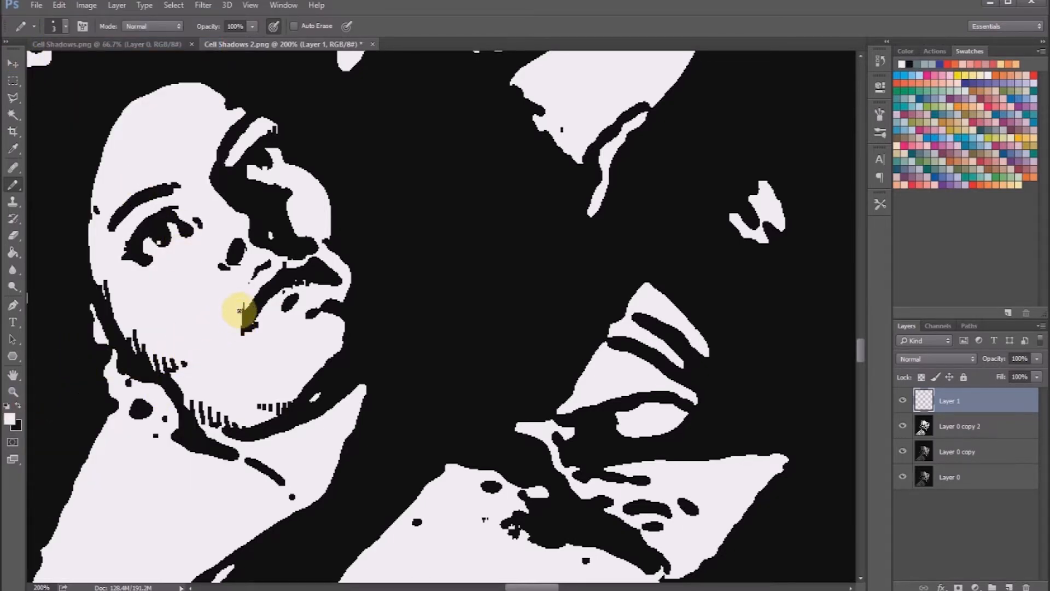
pyautogui.click(903, 401)
pyautogui.click(903, 402)
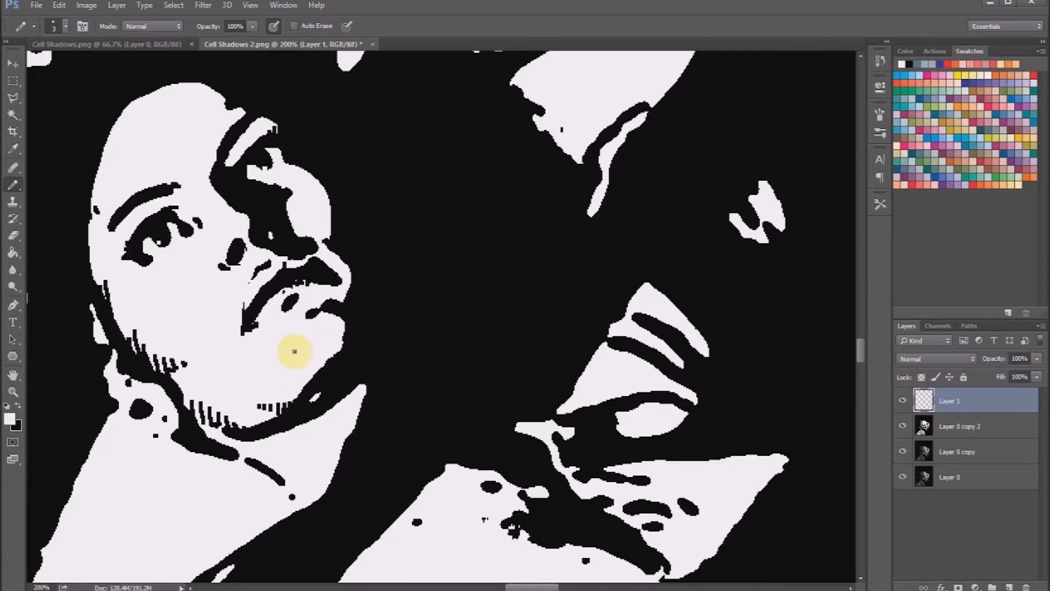
# Step: Hatch short black shading lines near the far eye and along the shaded cheek beside the nose
pyautogui.click(17, 405)
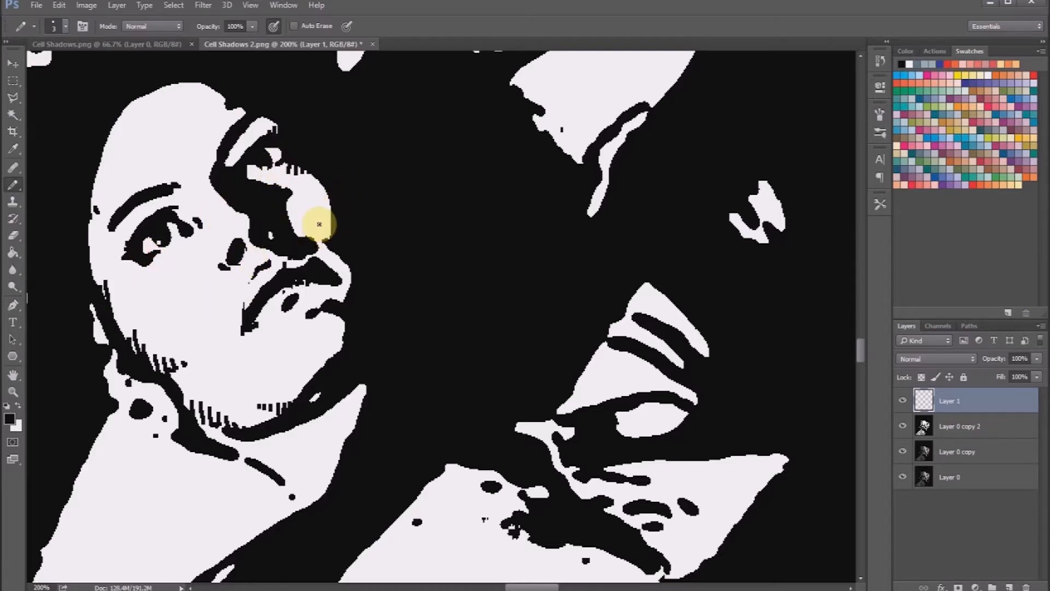
pyautogui.moveTo(326, 222); pyautogui.dragTo(328, 235)
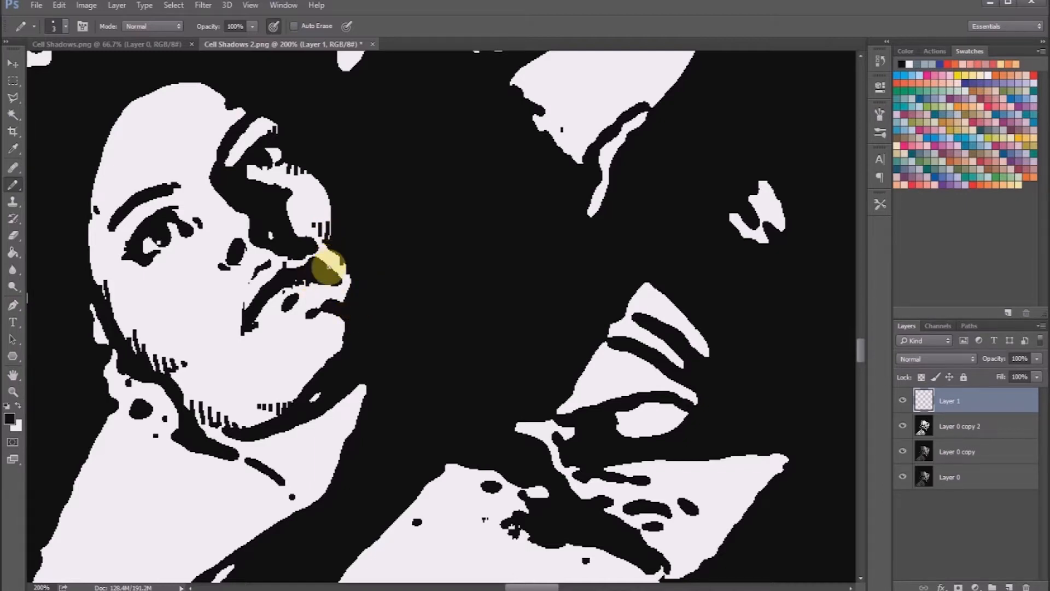
# Step: Hatch short black shading lines beneath the reclining man's lower lip and view the whole image
pyautogui.moveTo(343, 311); pyautogui.dragTo(311, 315)
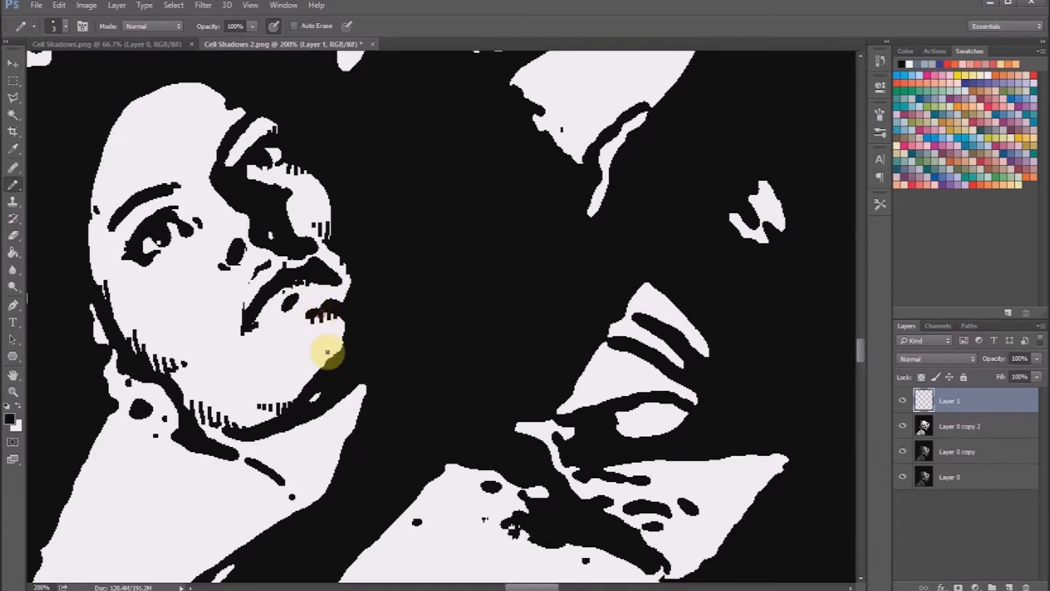
pyautogui.click(250, 5)
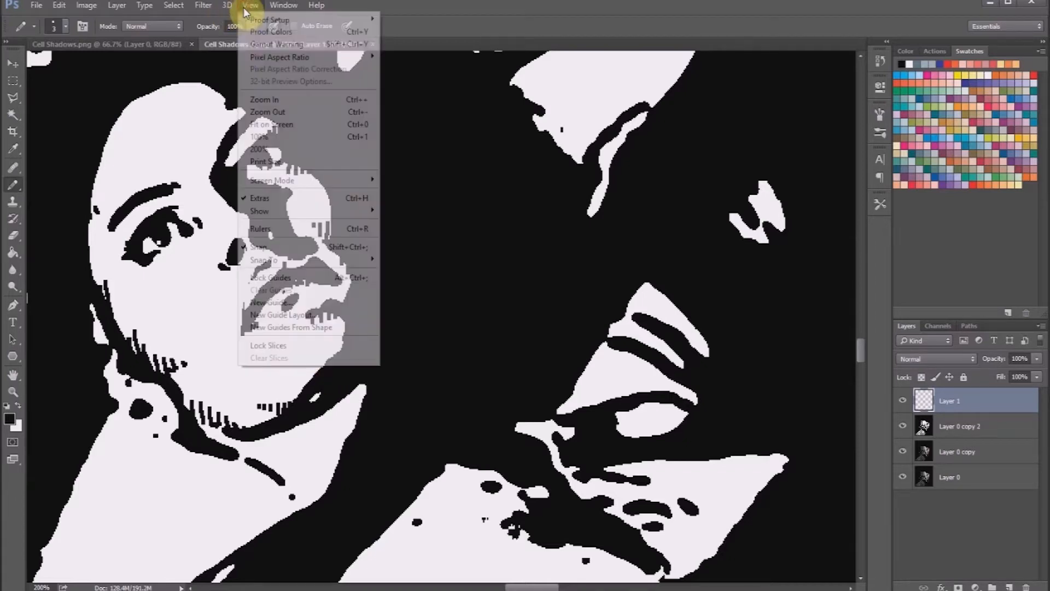
pyautogui.click(251, 130)
# Step: Draw curved black shading strokes with the Pencil down the man's neck, from the ear and jaw to the collar
pyautogui.click(13, 392)
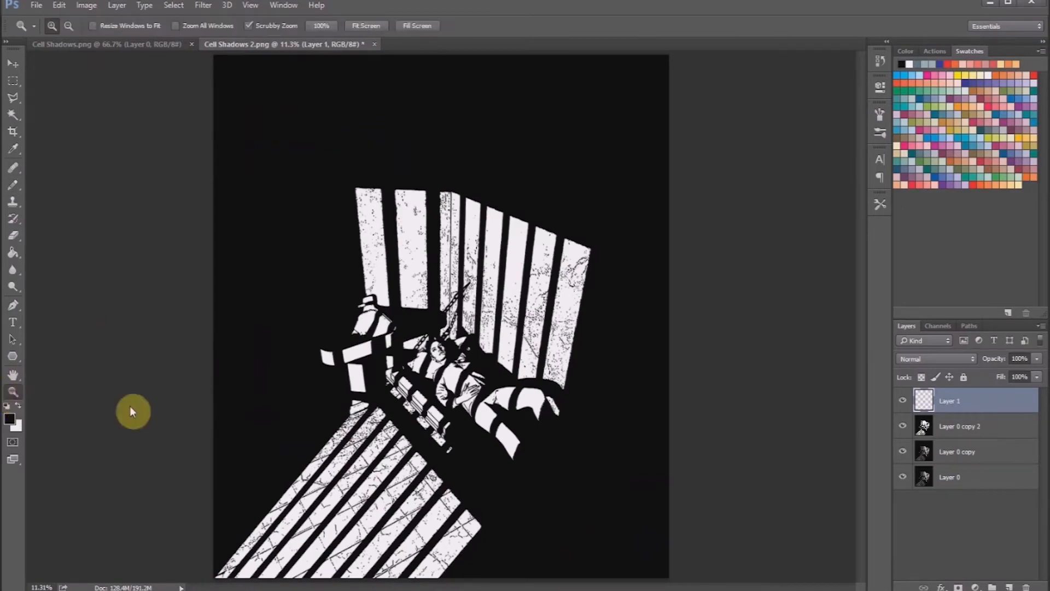
pyautogui.click(458, 376)
pyautogui.click(452, 393)
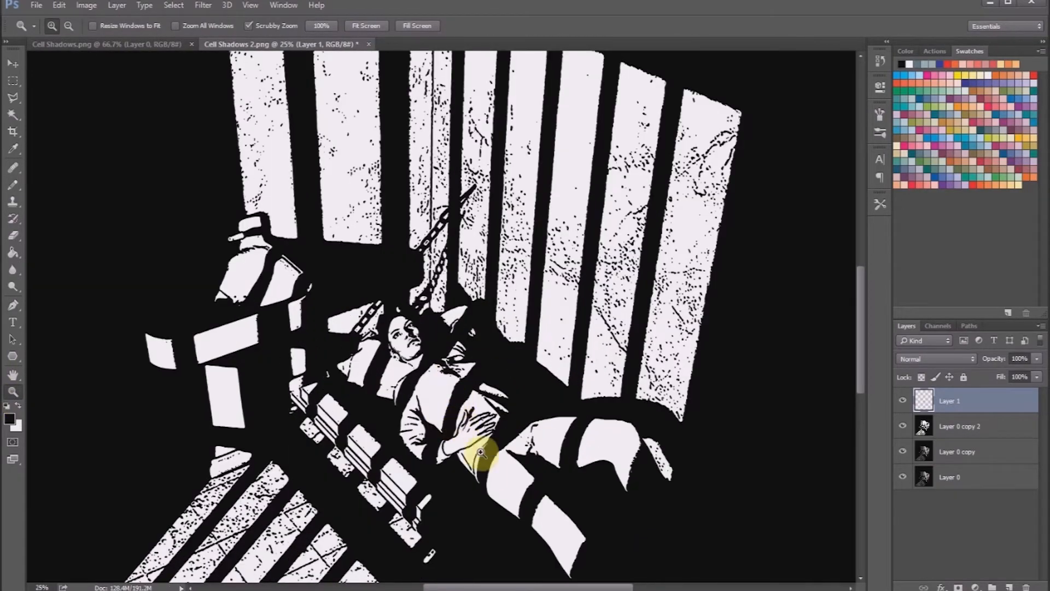
pyautogui.click(376, 354)
pyautogui.click(430, 387)
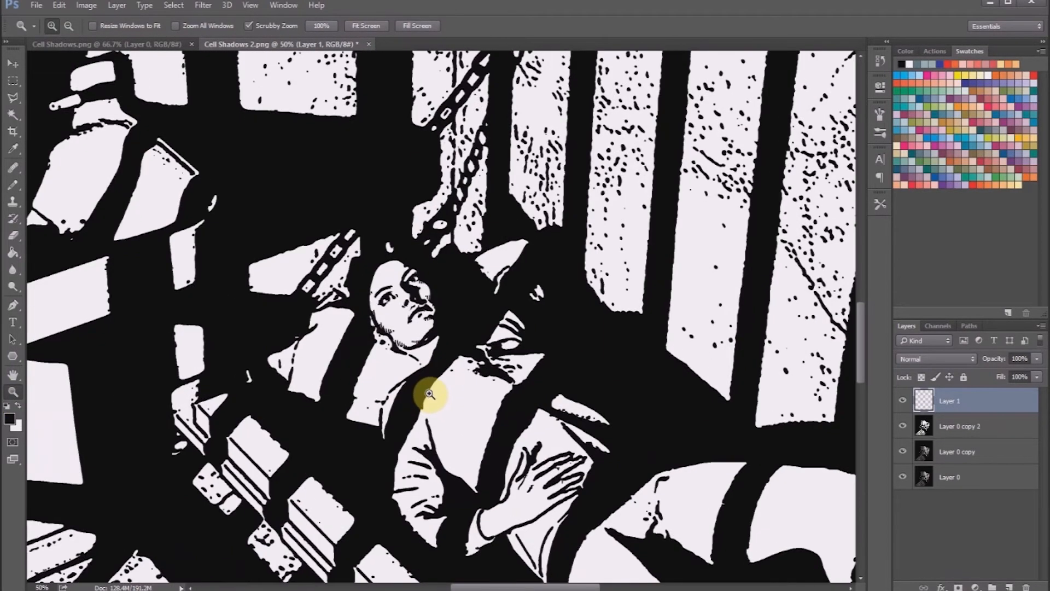
pyautogui.click(429, 393)
pyautogui.click(430, 393)
pyautogui.click(14, 188)
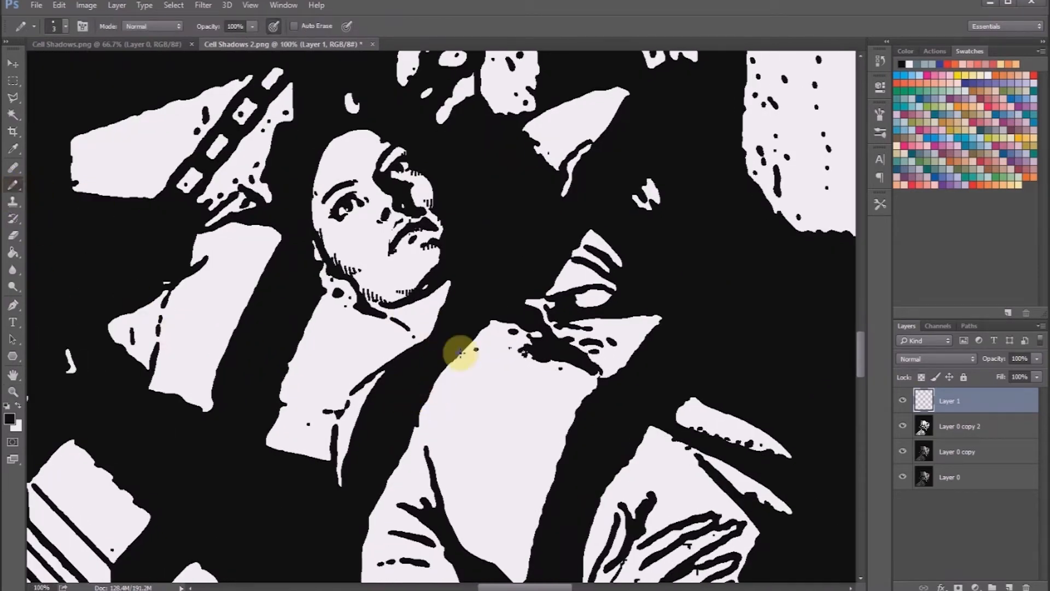
pyautogui.moveTo(391, 319)
pyautogui.mouseDown()
pyautogui.moveTo(409, 334)
pyautogui.moveTo(417, 323)
pyautogui.moveTo(385, 305)
pyautogui.moveTo(431, 310)
pyautogui.moveTo(418, 337)
pyautogui.moveTo(428, 338)
pyautogui.mouseUp()
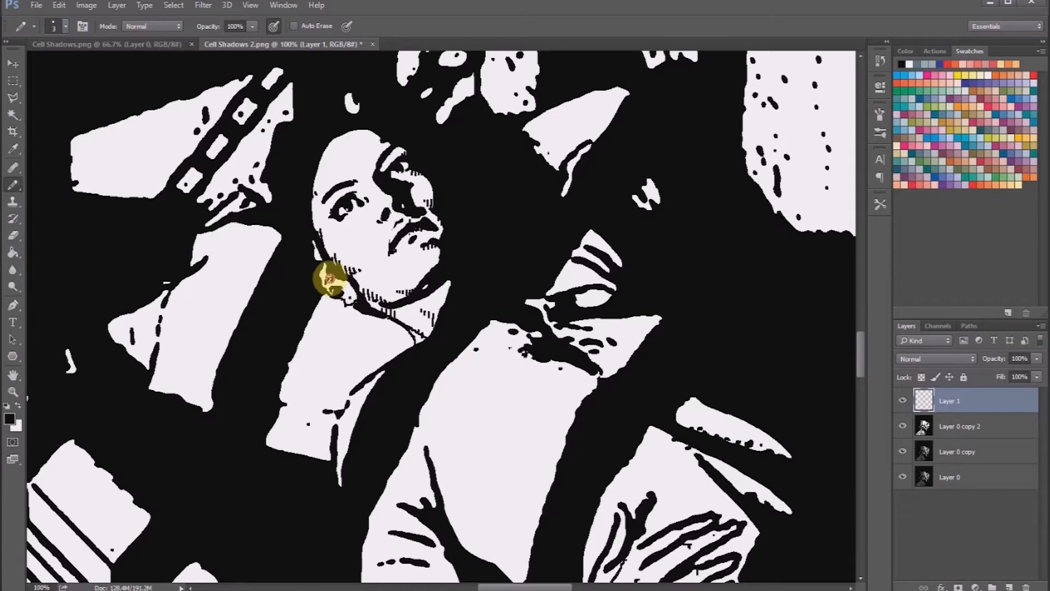
pyautogui.moveTo(328, 299); pyautogui.dragTo(340, 321)
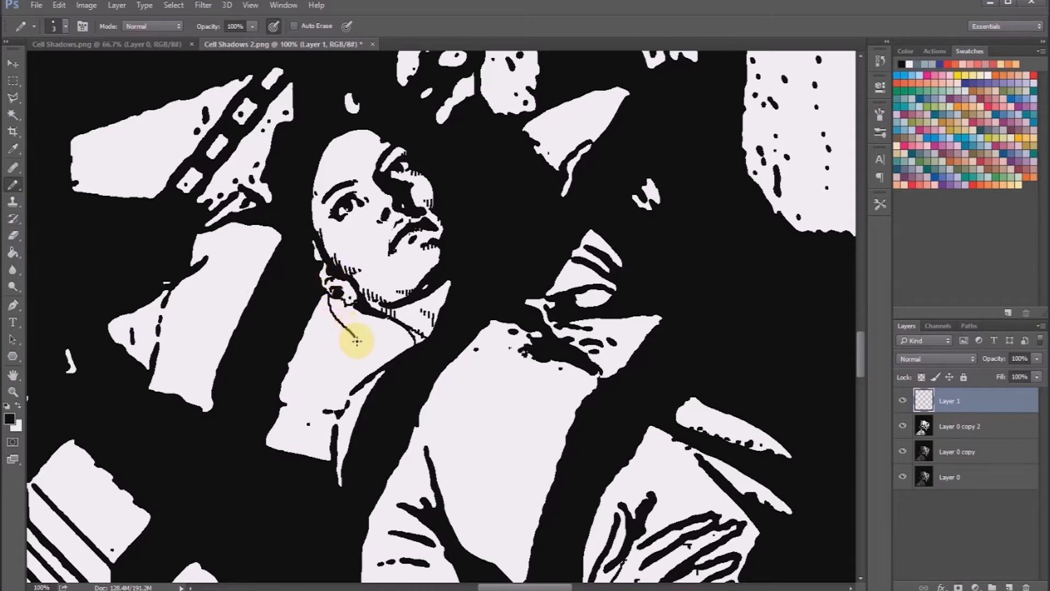
pyautogui.moveTo(363, 366); pyautogui.dragTo(365, 378)
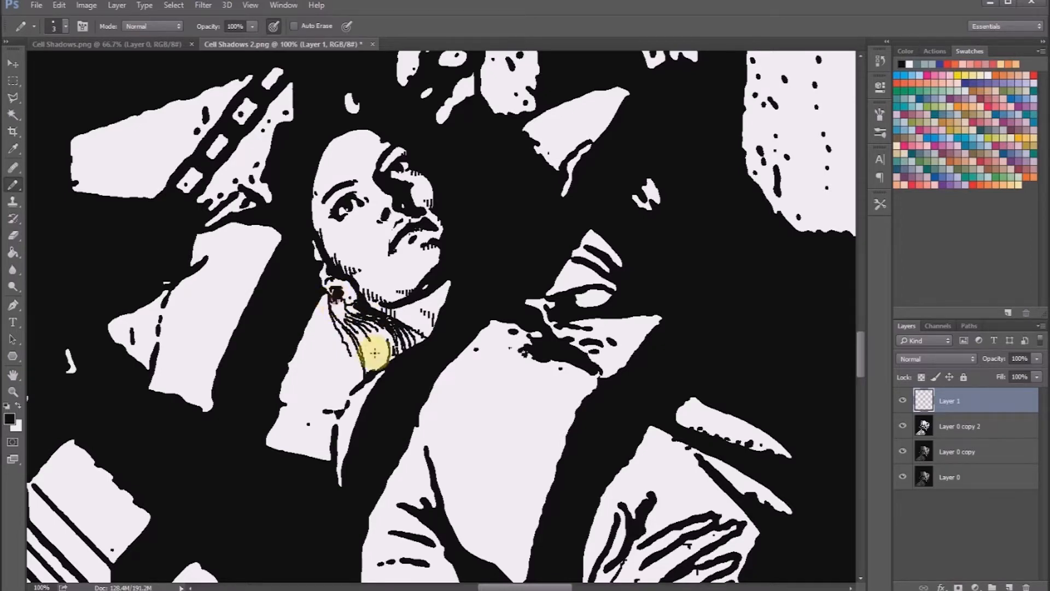
pyautogui.moveTo(369, 373); pyautogui.dragTo(358, 322)
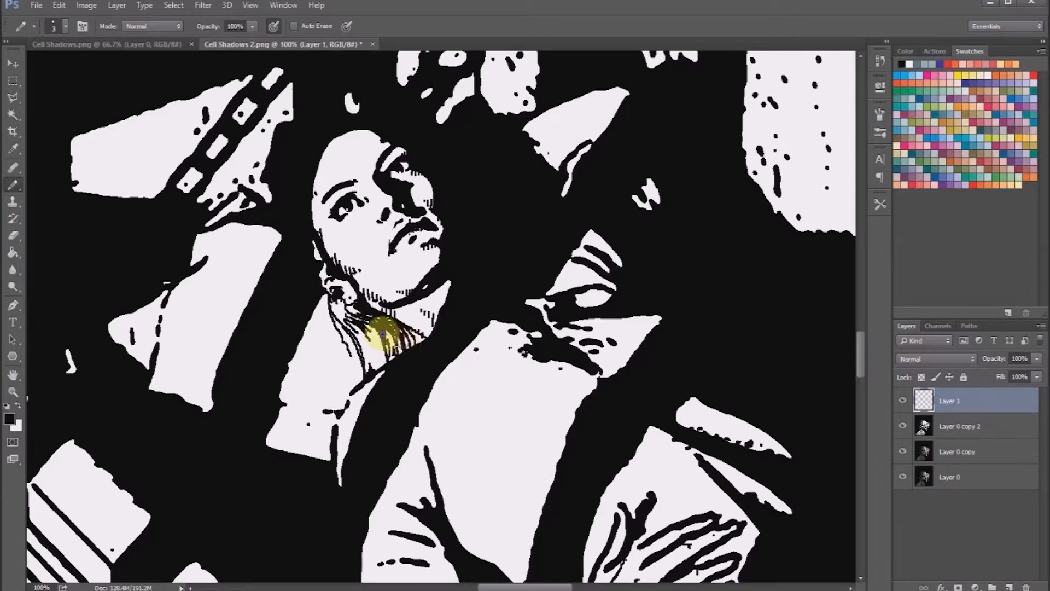
pyautogui.moveTo(375, 325)
pyautogui.mouseDown()
pyautogui.moveTo(388, 316)
pyautogui.moveTo(378, 312)
pyautogui.moveTo(411, 339)
pyautogui.moveTo(369, 305)
pyautogui.moveTo(339, 304)
pyautogui.moveTo(340, 321)
pyautogui.moveTo(383, 361)
pyautogui.moveTo(376, 347)
pyautogui.moveTo(395, 355)
pyautogui.moveTo(363, 328)
pyautogui.moveTo(376, 356)
pyautogui.moveTo(384, 334)
pyautogui.moveTo(399, 351)
pyautogui.moveTo(394, 335)
pyautogui.mouseUp()
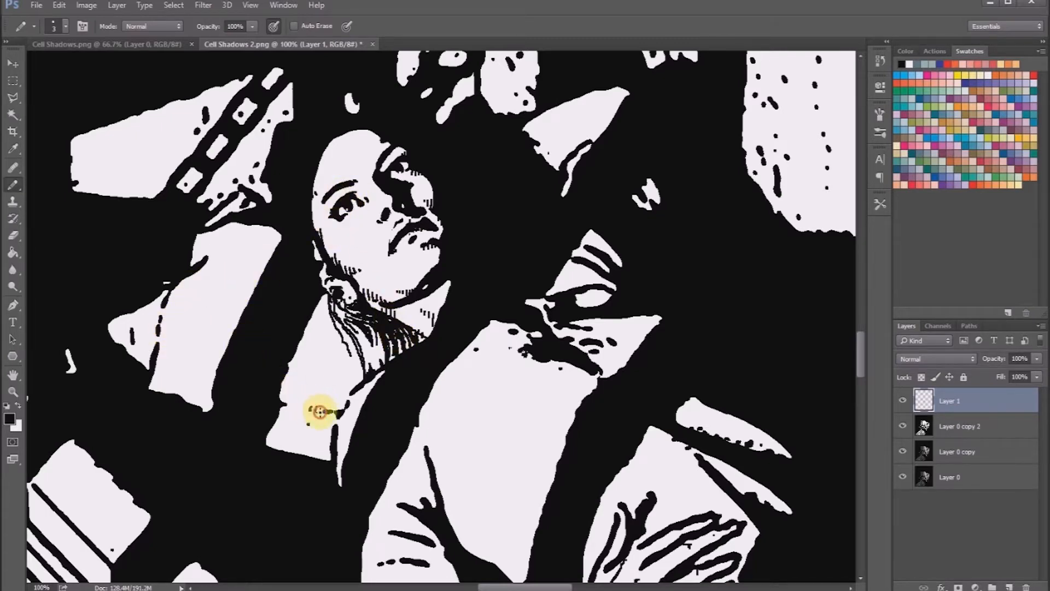
# Step: Hatch short black lines along the shirt's chest and sleeve folds and around the fingers and wrist of the resting hand
pyautogui.moveTo(341, 411); pyautogui.dragTo(339, 415)
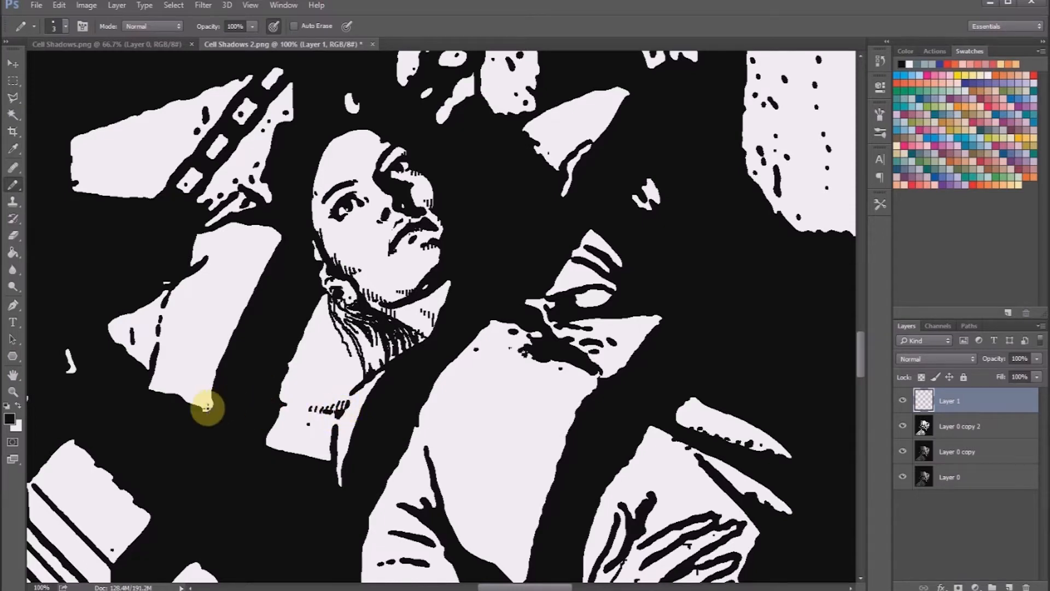
pyautogui.moveTo(205, 264); pyautogui.dragTo(216, 251)
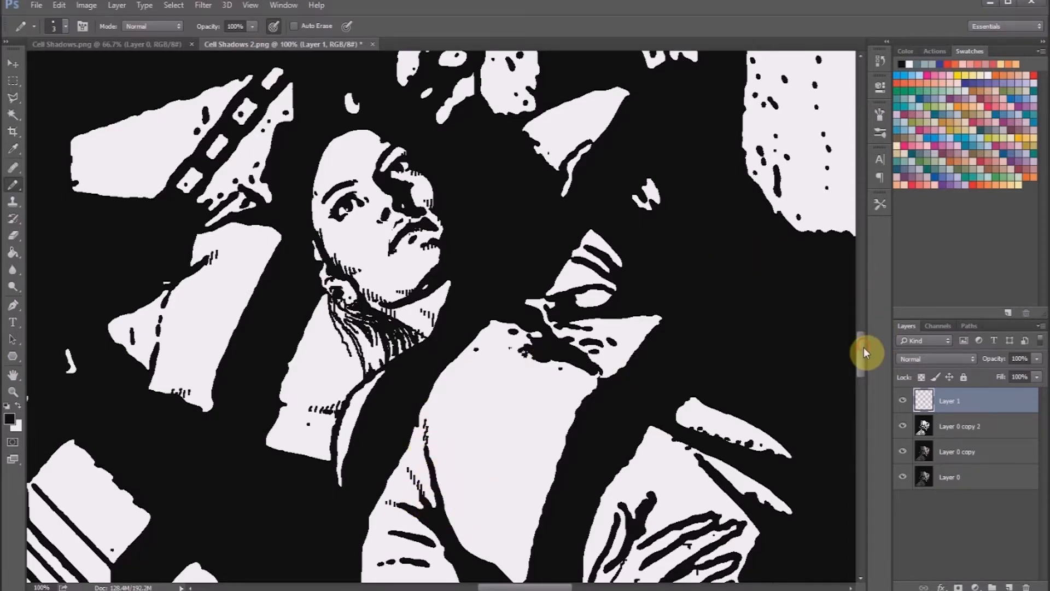
pyautogui.scroll(-3, 864, 347)
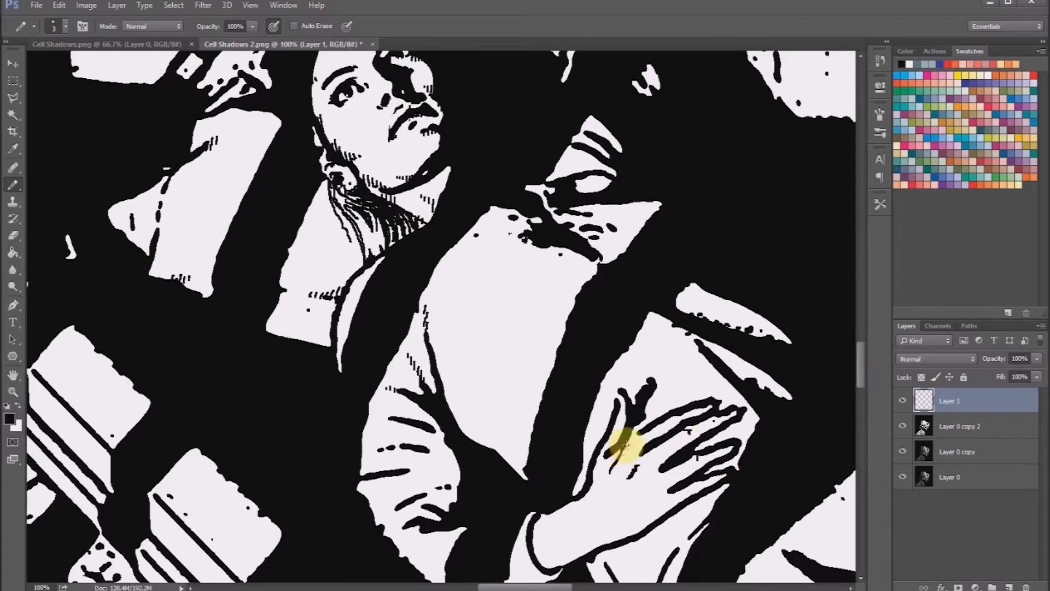
pyautogui.moveTo(614, 452); pyautogui.dragTo(643, 434)
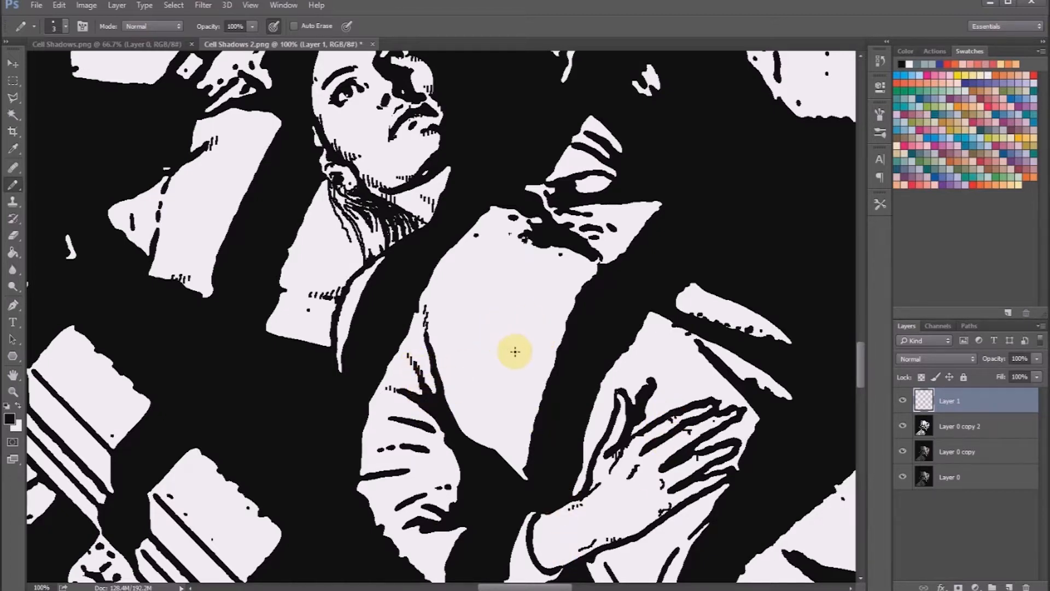
# Step: Join the broken shoulder seam into one continuous black line and add small shading strokes around the ear and beneath the chin
pyautogui.moveTo(162, 191); pyautogui.dragTo(157, 222)
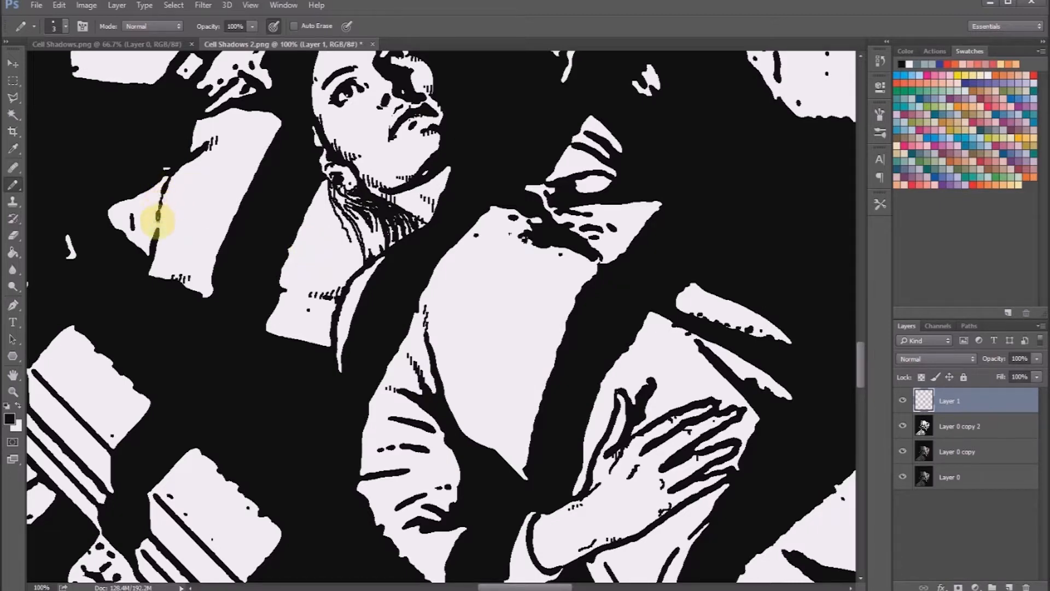
pyautogui.moveTo(165, 185)
pyautogui.mouseDown()
pyautogui.moveTo(155, 227)
pyautogui.moveTo(168, 170)
pyautogui.mouseUp()
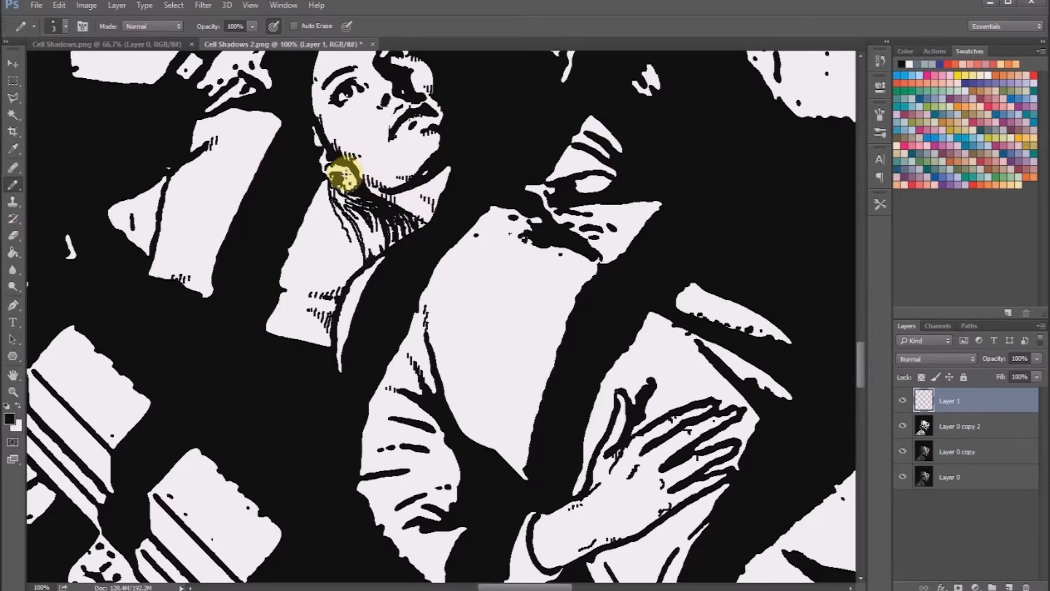
pyautogui.moveTo(346, 176); pyautogui.dragTo(350, 184)
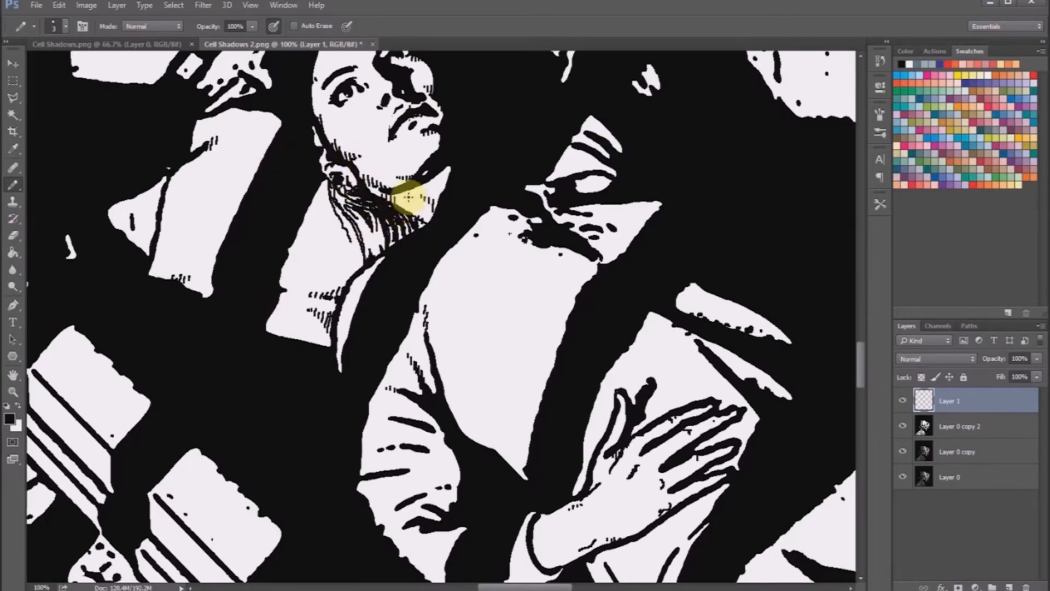
pyautogui.moveTo(440, 172)
pyautogui.mouseDown()
pyautogui.moveTo(434, 181)
pyautogui.moveTo(444, 176)
pyautogui.mouseUp()
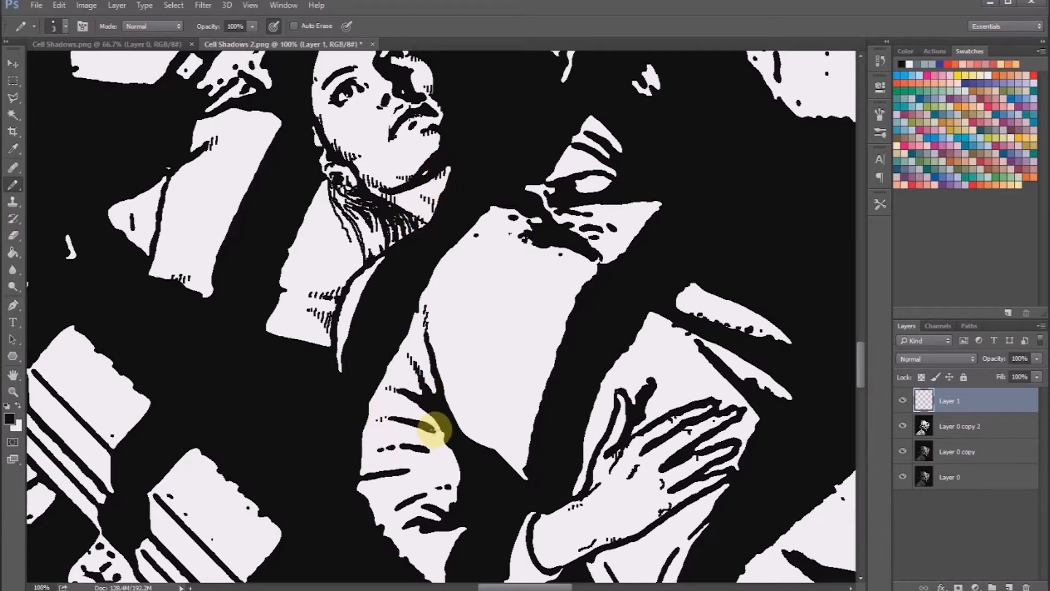
# Step: Hatch short black shading strokes along the fold lines of the bent arm's sleeve
pyautogui.moveTo(442, 438); pyautogui.dragTo(435, 429)
pyautogui.moveTo(369, 494); pyautogui.dragTo(377, 498)
pyautogui.moveTo(379, 489); pyautogui.dragTo(384, 491)
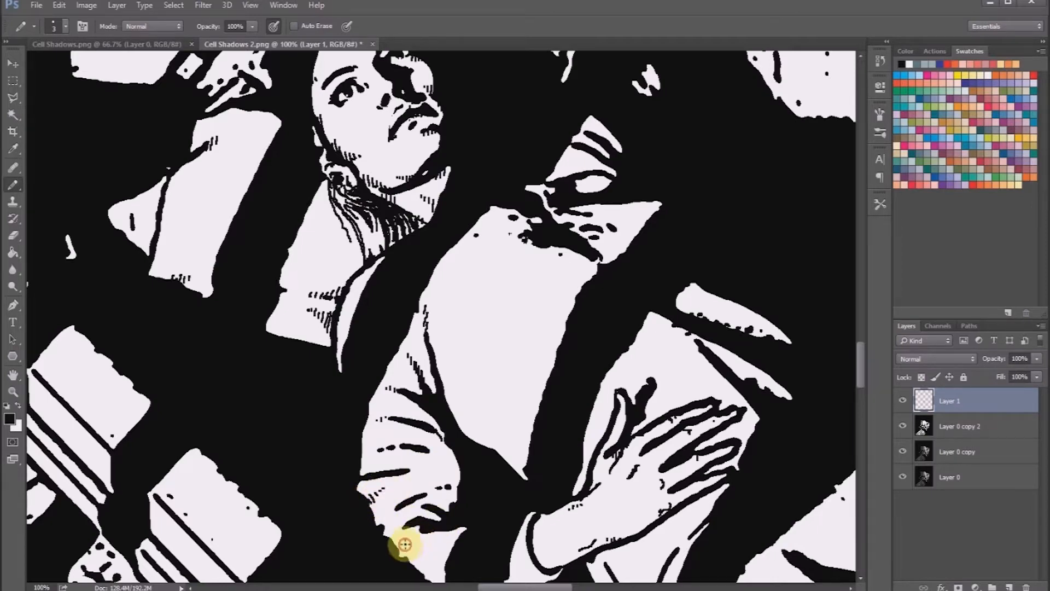
pyautogui.moveTo(403, 522); pyautogui.dragTo(420, 509)
pyautogui.moveTo(447, 483); pyautogui.dragTo(454, 491)
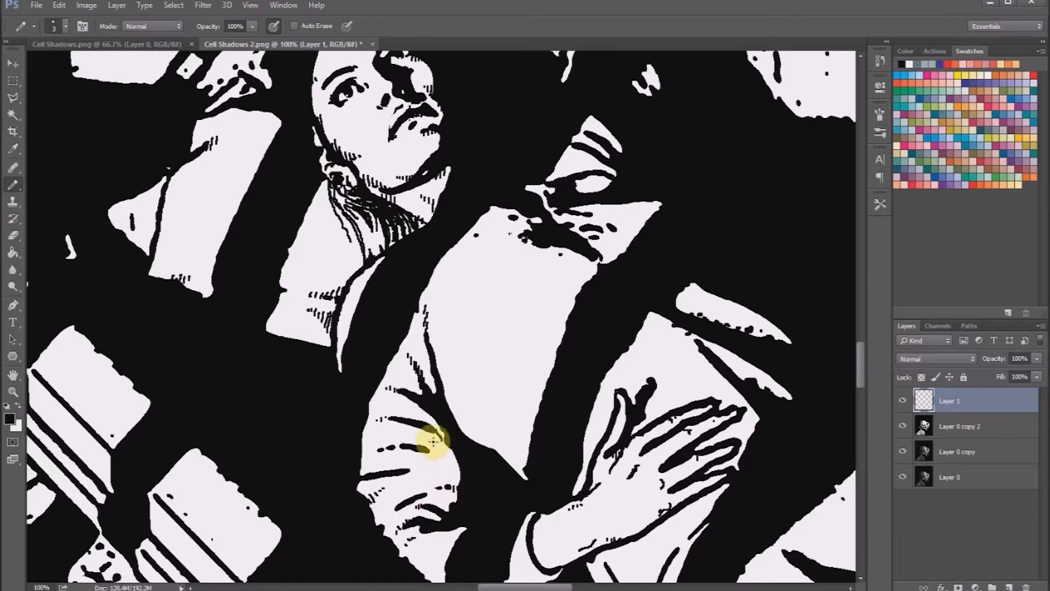
pyautogui.moveTo(436, 436); pyautogui.dragTo(436, 444)
pyautogui.moveTo(441, 437); pyautogui.dragTo(448, 453)
pyautogui.moveTo(451, 449); pyautogui.dragTo(451, 456)
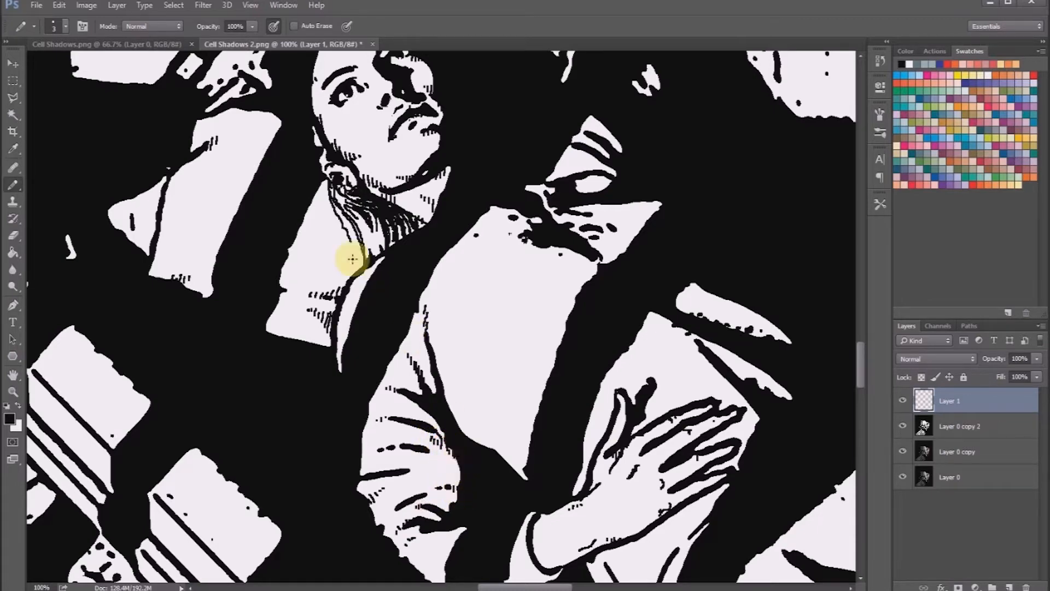
# Step: Add short black strokes along the collar line and the upper edge of the lit chest, and view the whole image
pyautogui.moveTo(366, 265); pyautogui.dragTo(372, 275)
pyautogui.moveTo(377, 259); pyautogui.dragTo(377, 270)
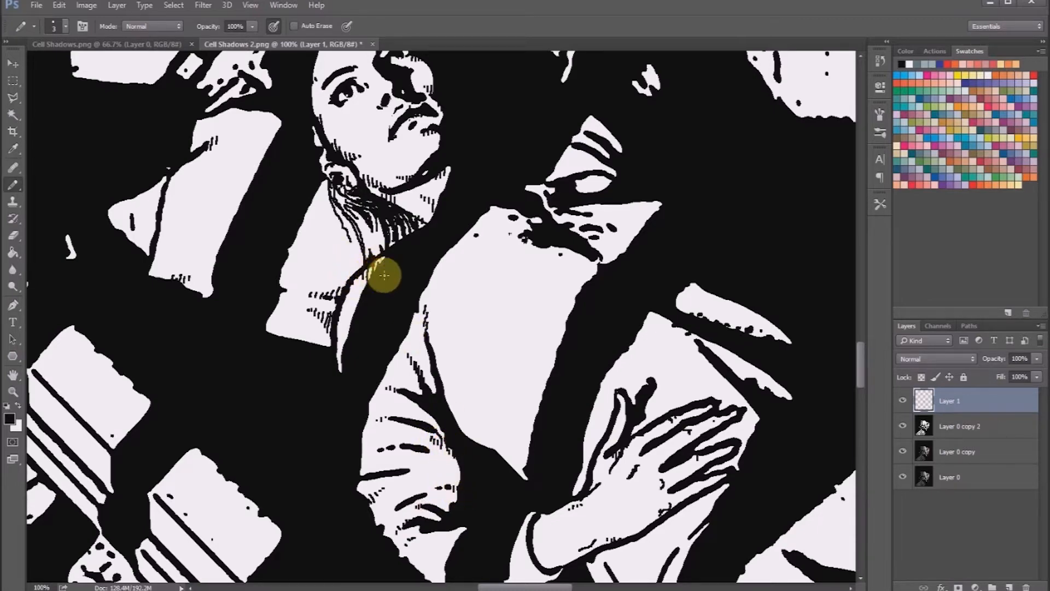
pyautogui.moveTo(456, 242); pyautogui.dragTo(455, 250)
pyautogui.moveTo(462, 237); pyautogui.dragTo(467, 242)
pyautogui.moveTo(475, 231); pyautogui.dragTo(479, 237)
pyautogui.click(252, 7)
pyautogui.click(270, 126)
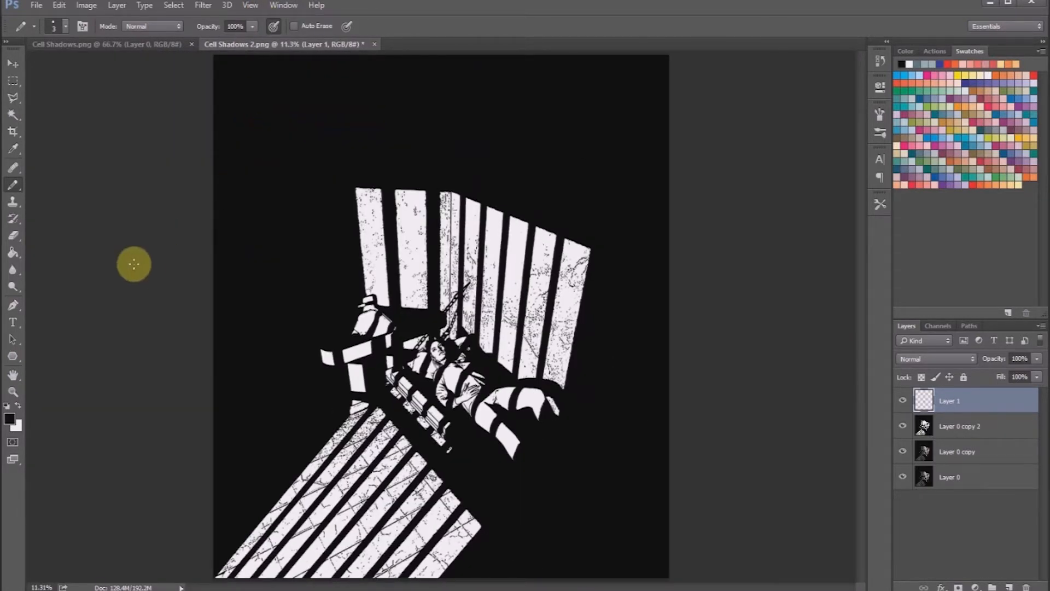
# Step: Draw black fold and shading lines on the trousers at the raised knee and along the underside of the thigh
pyautogui.click(13, 392)
pyautogui.moveTo(459, 383); pyautogui.dragTo(450, 417)
pyautogui.click(450, 416)
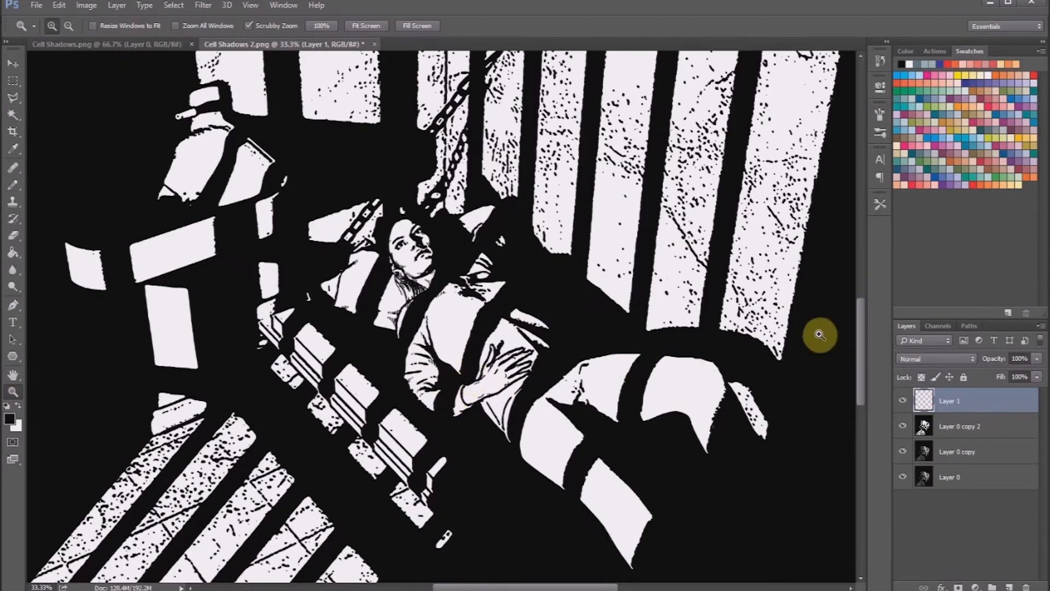
pyautogui.scroll(-2, 862, 345)
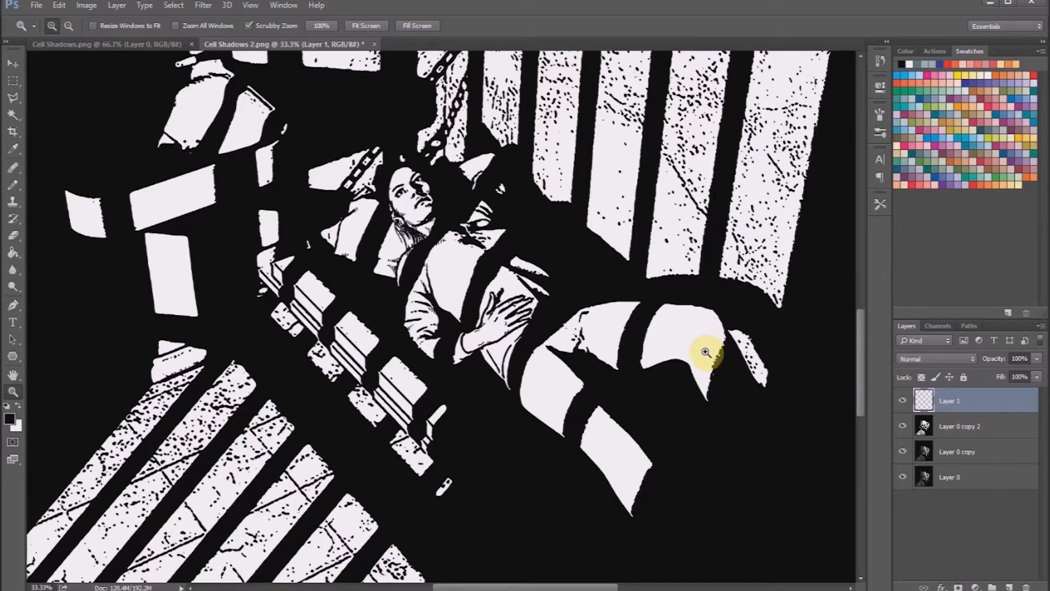
pyautogui.press('b')
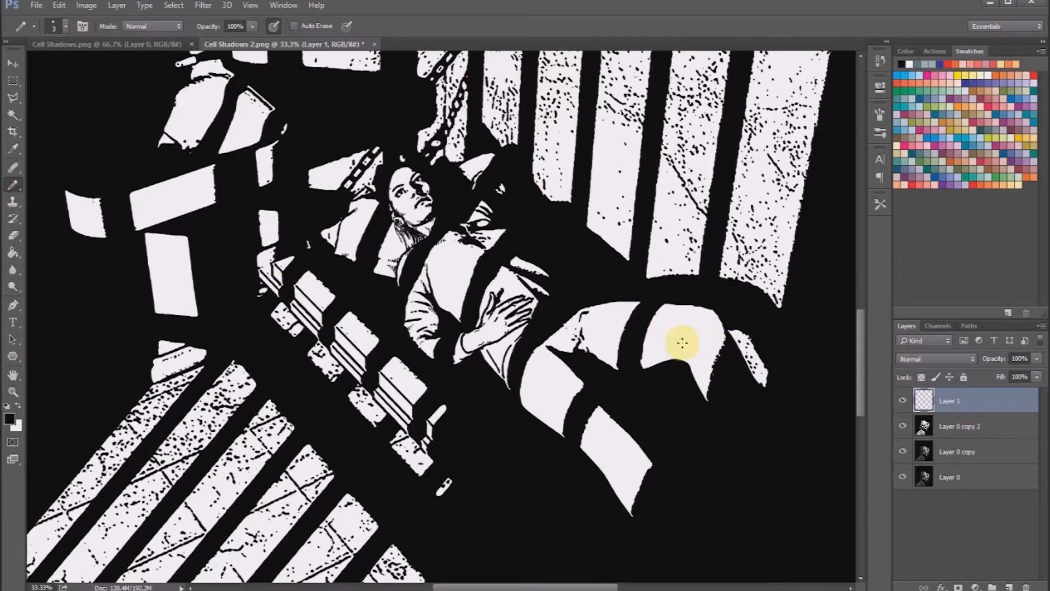
pyautogui.moveTo(687, 349); pyautogui.dragTo(693, 373)
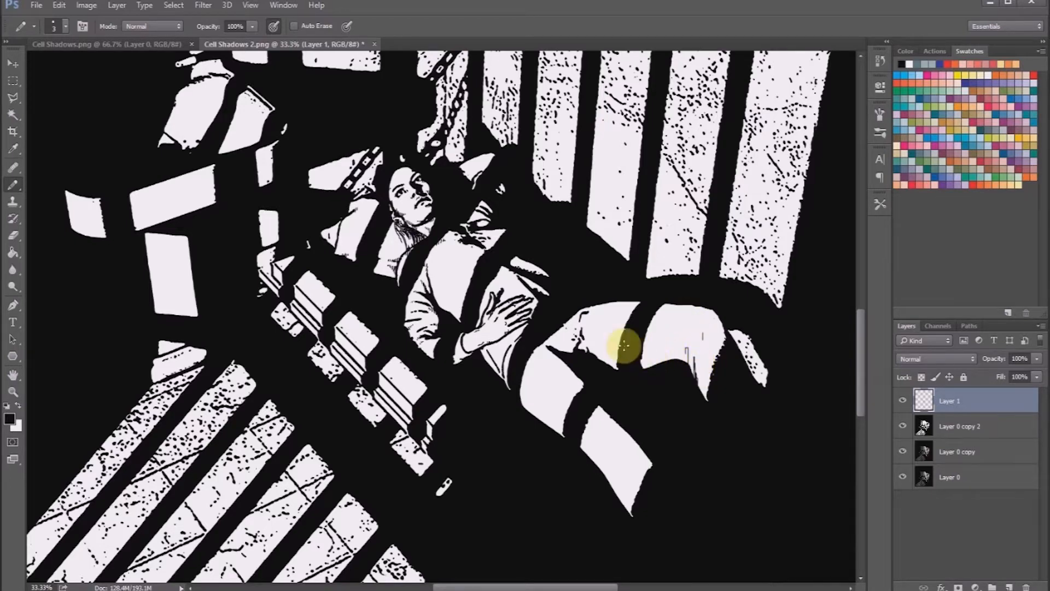
pyautogui.moveTo(607, 342); pyautogui.dragTo(604, 359)
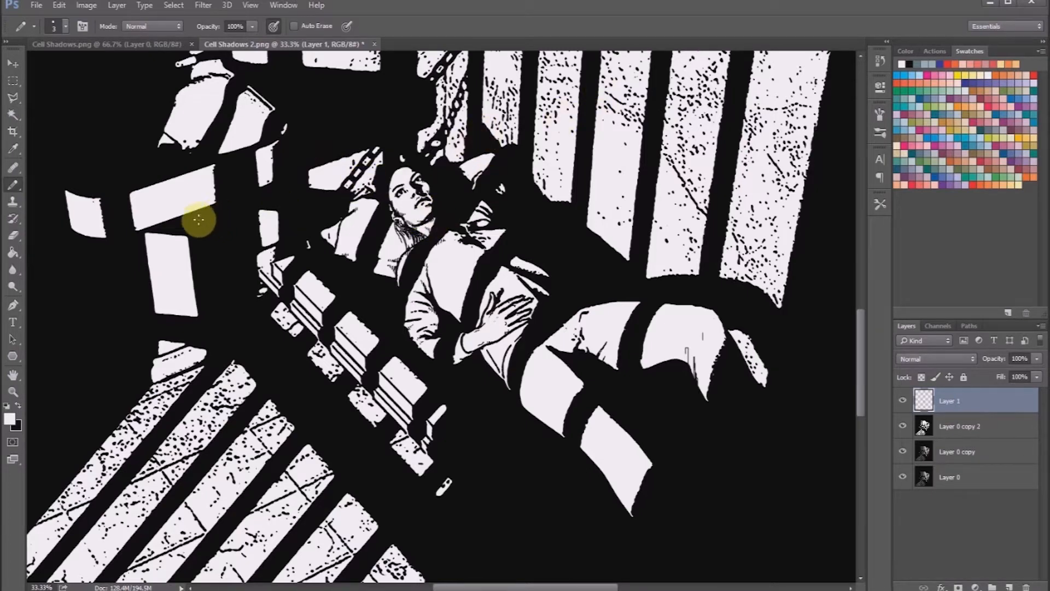
# Step: With black as the drawing colour, add thin fold lines to the front of the shirt and shading strokes beside the neck
pyautogui.click(18, 406)
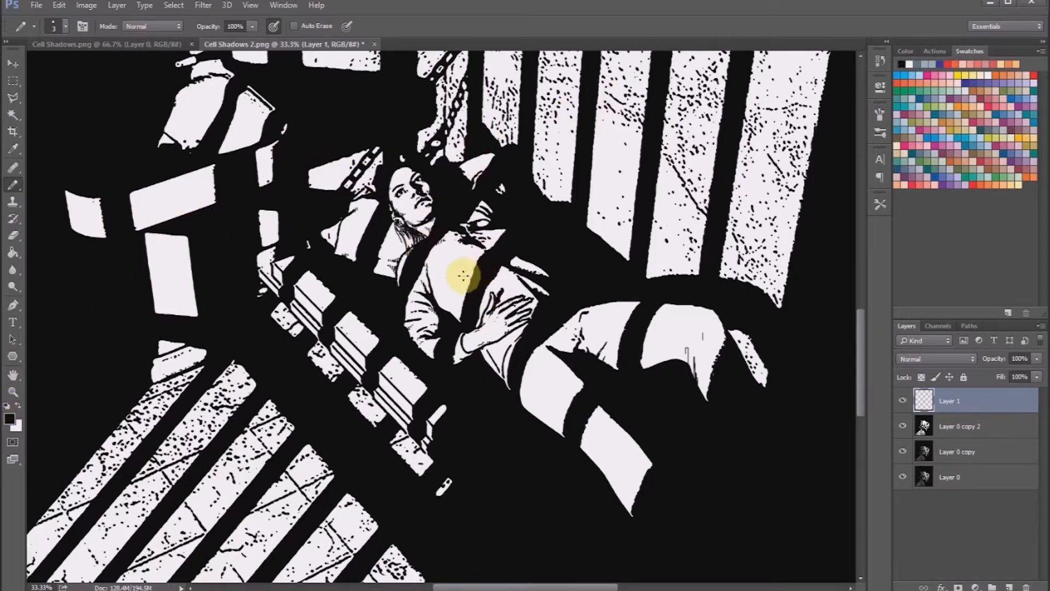
pyautogui.moveTo(462, 284)
pyautogui.mouseDown()
pyautogui.moveTo(452, 292)
pyautogui.moveTo(472, 277)
pyautogui.mouseUp()
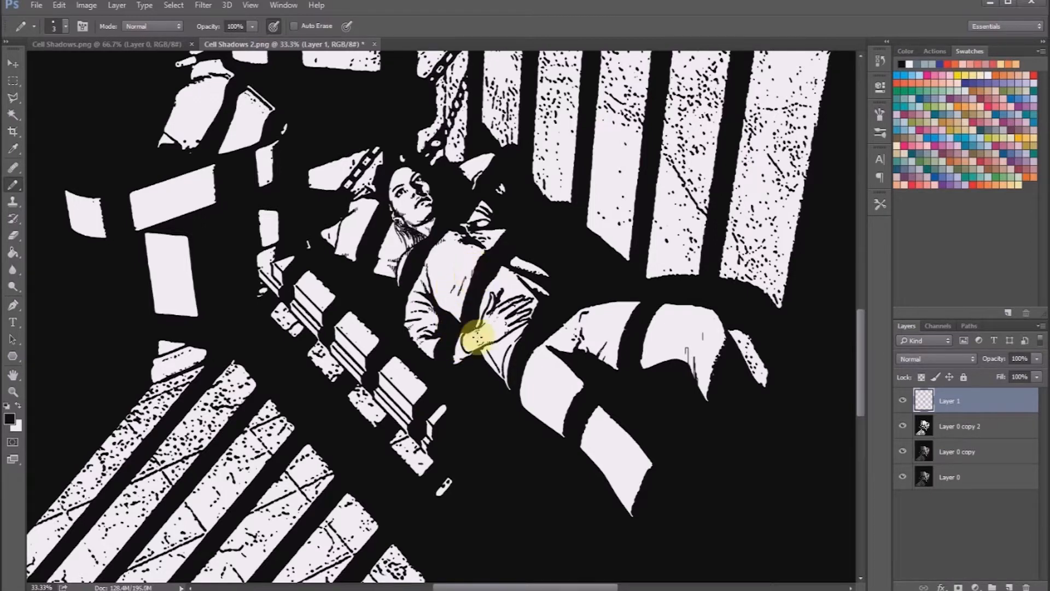
pyautogui.moveTo(398, 224); pyautogui.dragTo(399, 240)
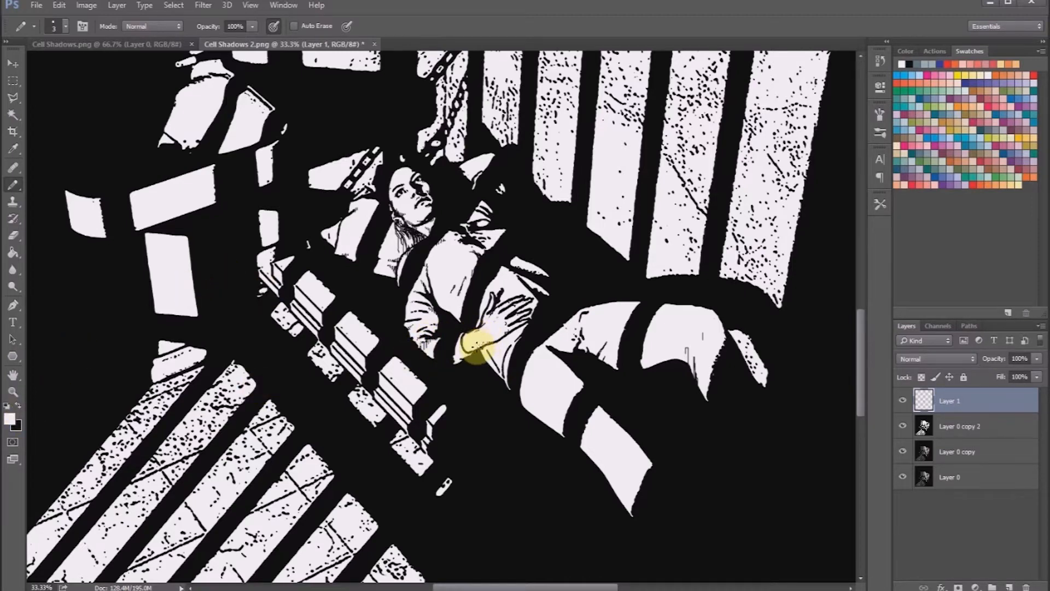
# Step: Switch back to black and hatch thin shading lines along the upper thigh and the lower edge of the raised knee
pyautogui.click(18, 404)
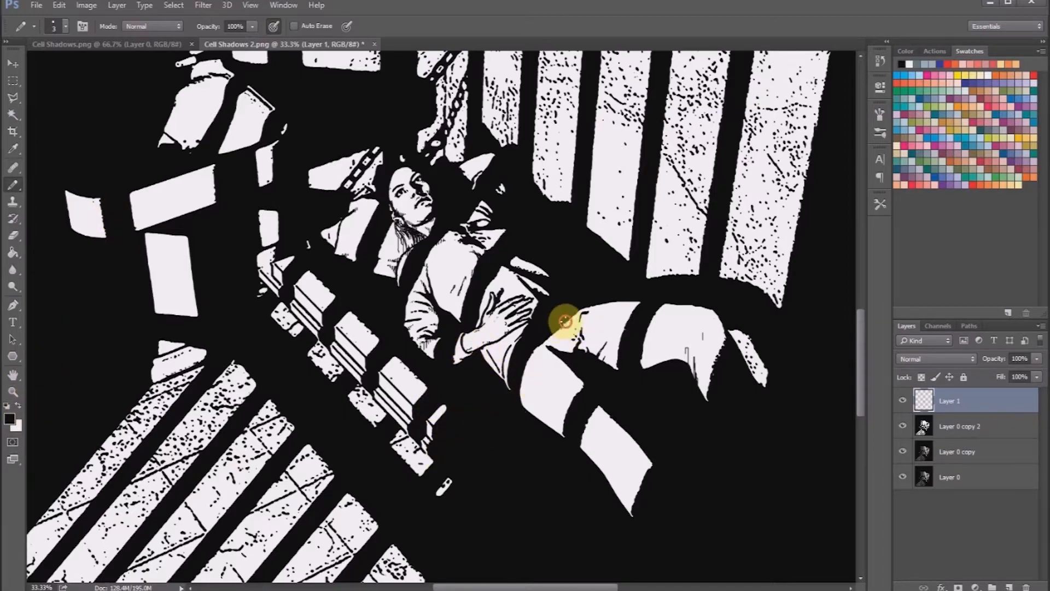
pyautogui.click(587, 311)
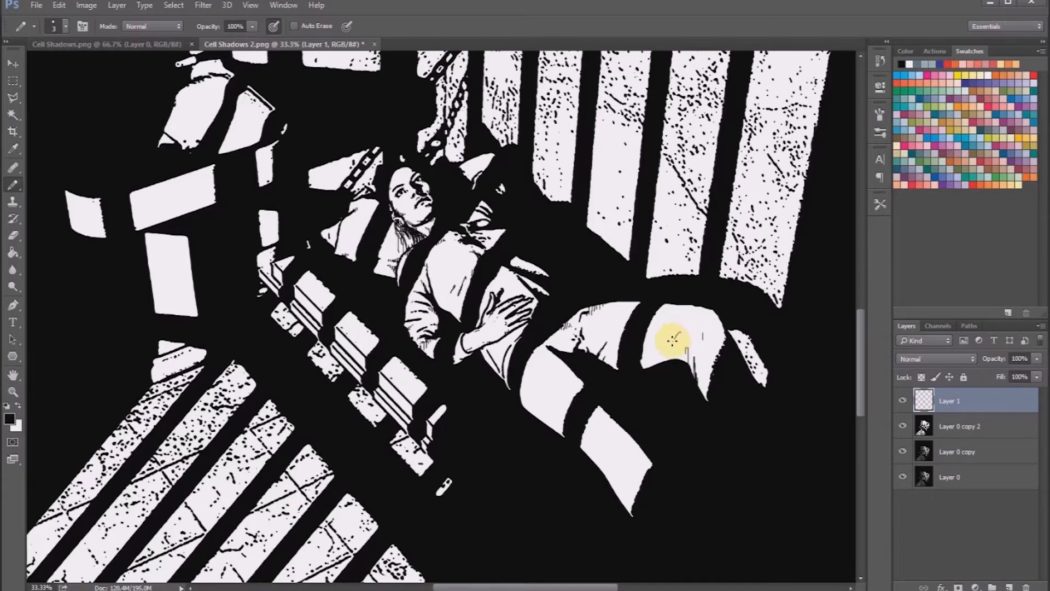
pyautogui.moveTo(657, 354); pyautogui.dragTo(640, 366)
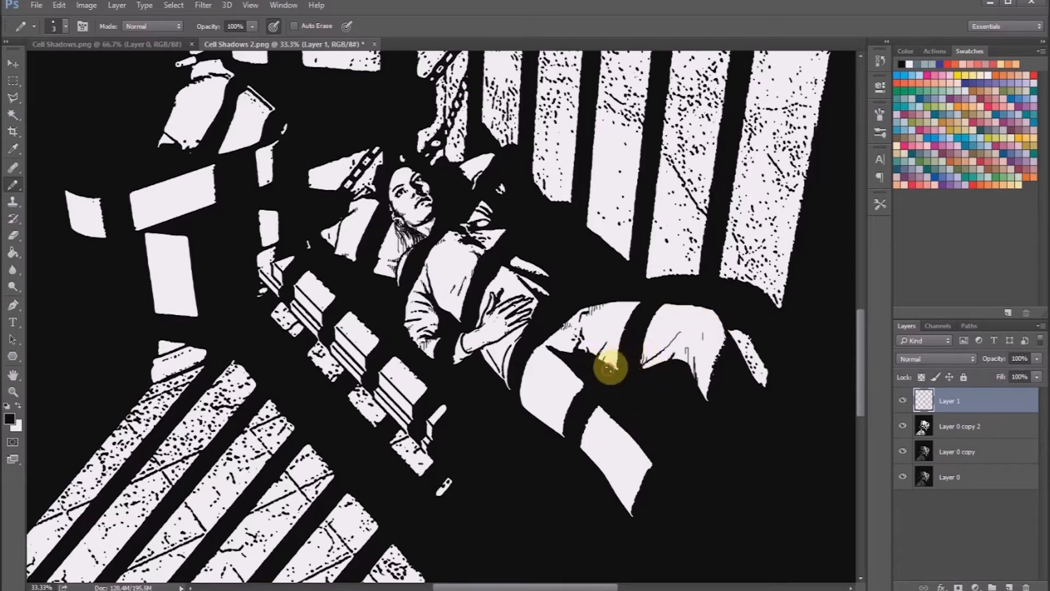
# Step: Draw short black fold strokes on the shirt and trousers around the waist and hip, and view the whole image
pyautogui.click(538, 350)
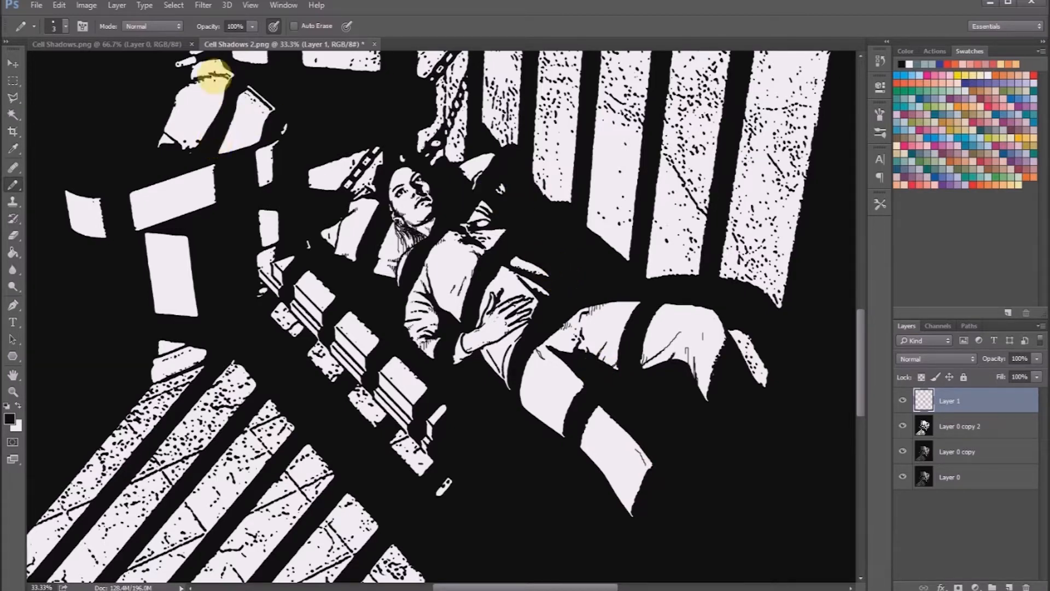
pyautogui.click(250, 5)
pyautogui.click(264, 127)
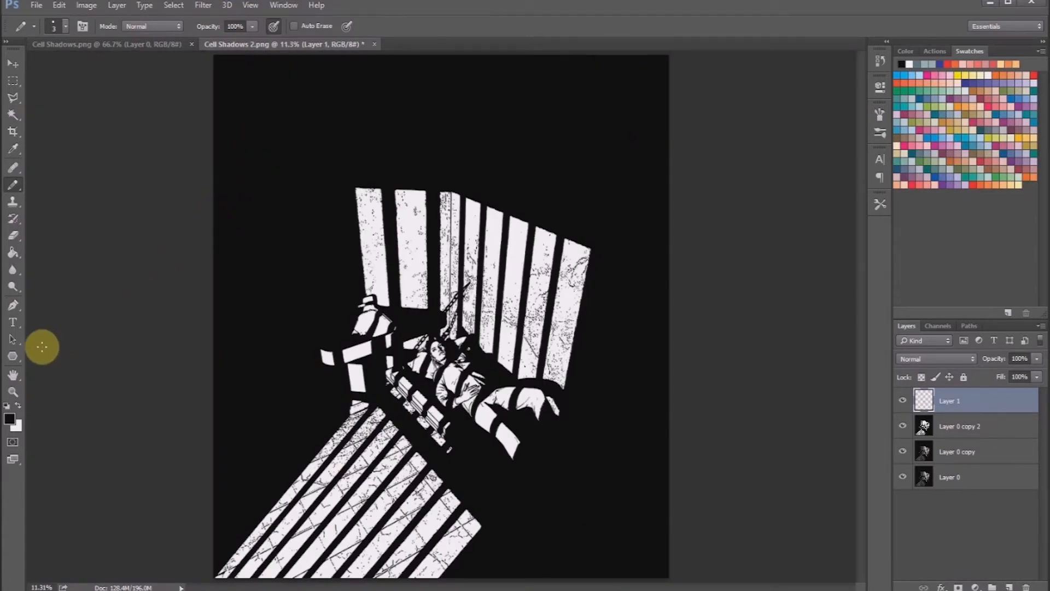
# Step: With the Pencil tool, hatch thin black shading lines across the top of the lower thigh beside the hip
pyautogui.press('z')
pyautogui.click(481, 350)
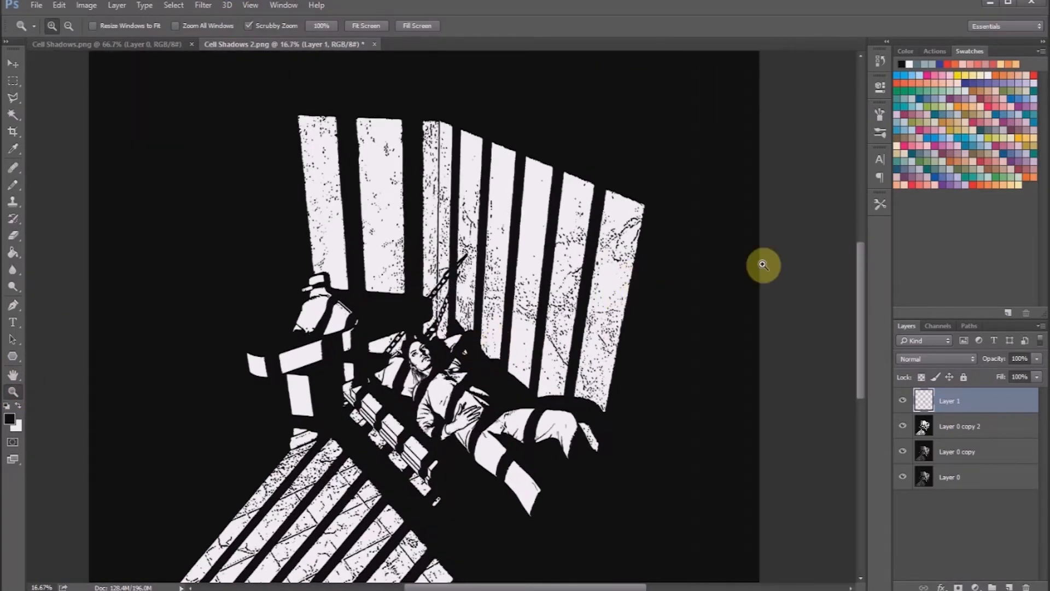
pyautogui.hotkey('ctrl', '+')
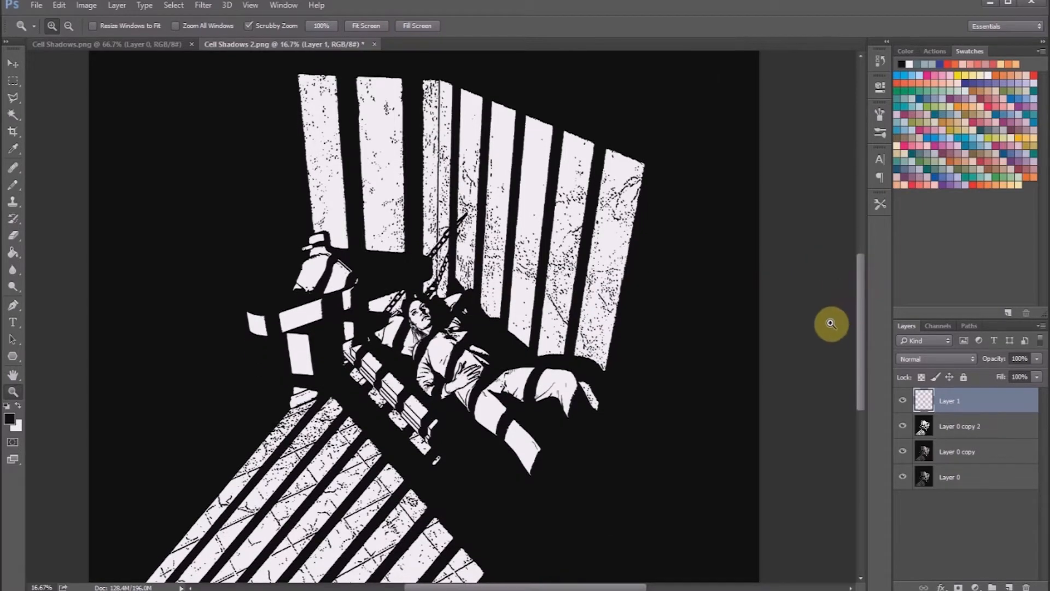
pyautogui.doubleClick(545, 385)
pyautogui.click(315, 318)
pyautogui.click(13, 185)
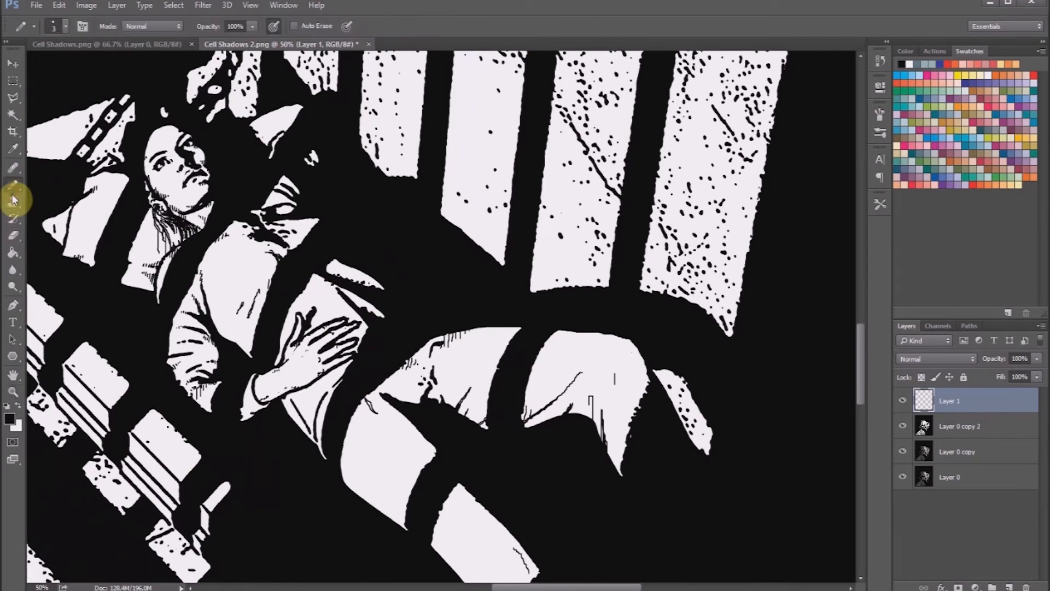
pyautogui.moveTo(351, 370); pyautogui.dragTo(370, 408)
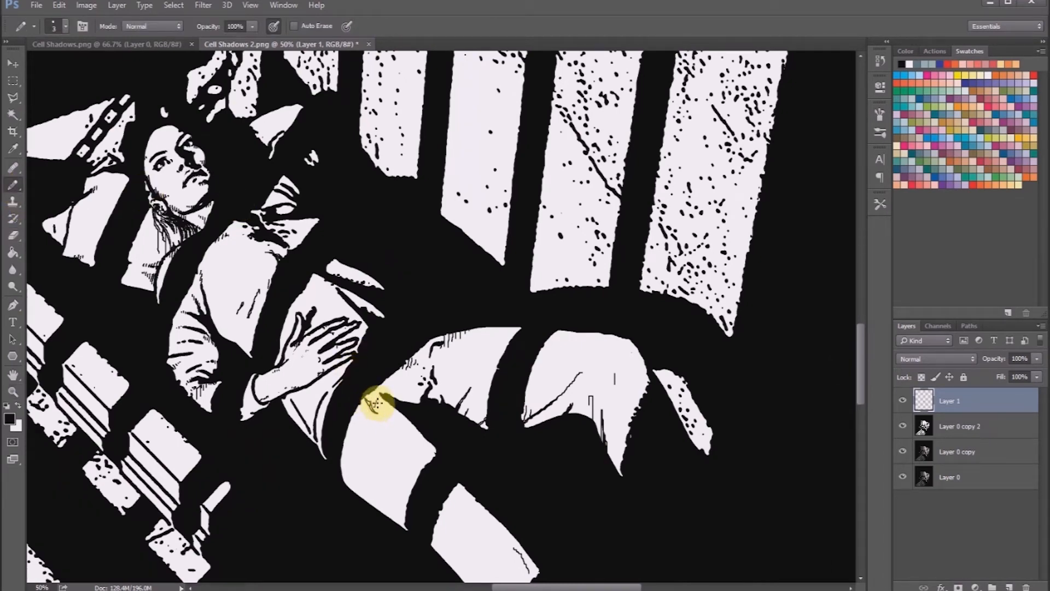
pyautogui.moveTo(386, 406)
pyautogui.mouseDown()
pyautogui.moveTo(379, 396)
pyautogui.moveTo(399, 422)
pyautogui.moveTo(376, 409)
pyautogui.mouseUp()
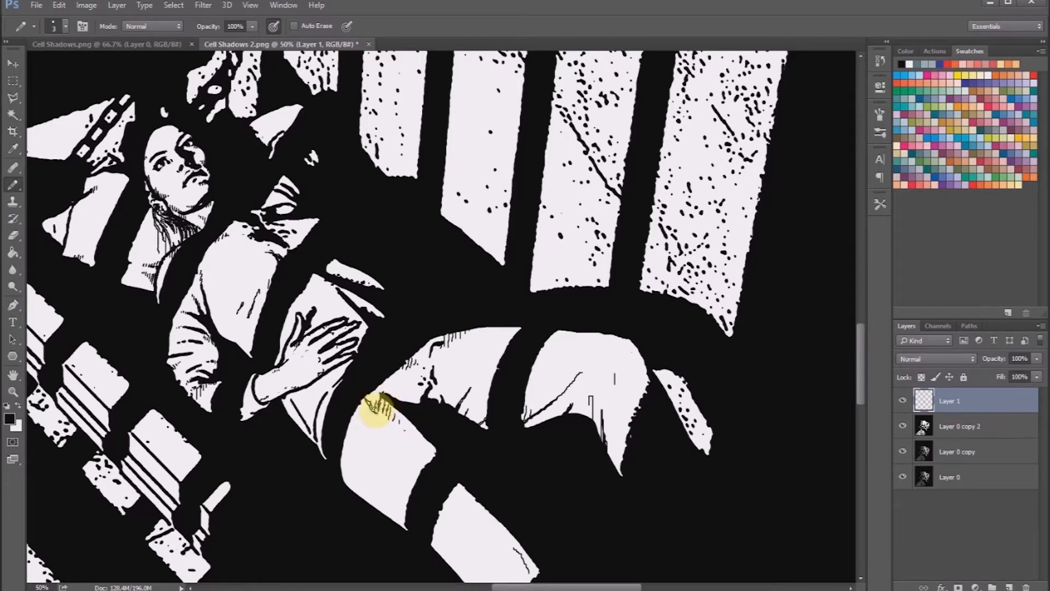
pyautogui.moveTo(383, 403)
pyautogui.mouseDown()
pyautogui.moveTo(436, 398)
pyautogui.moveTo(377, 396)
pyautogui.mouseUp()
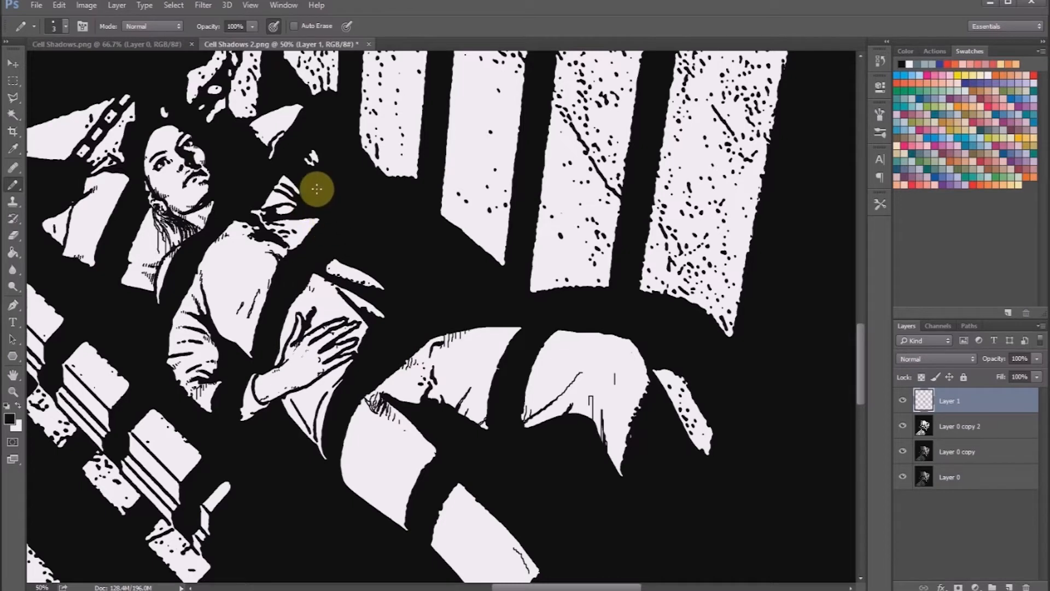
# Step: Switch to white, undo the last stroke, and draw a thin white line at the lower edge of the raised arm
pyautogui.click(18, 404)
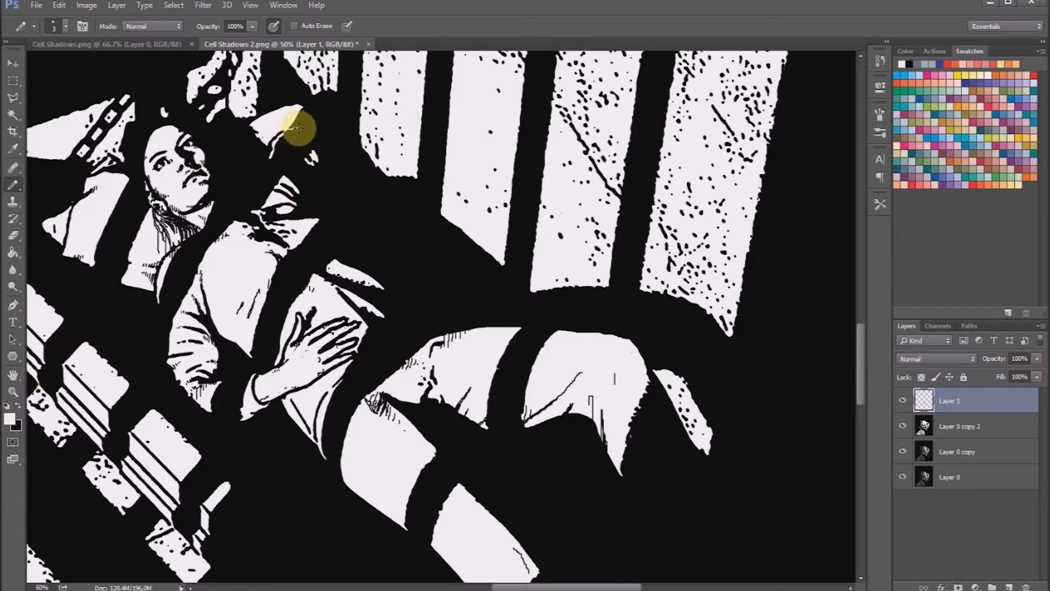
pyautogui.click(59, 4)
pyautogui.click(83, 17)
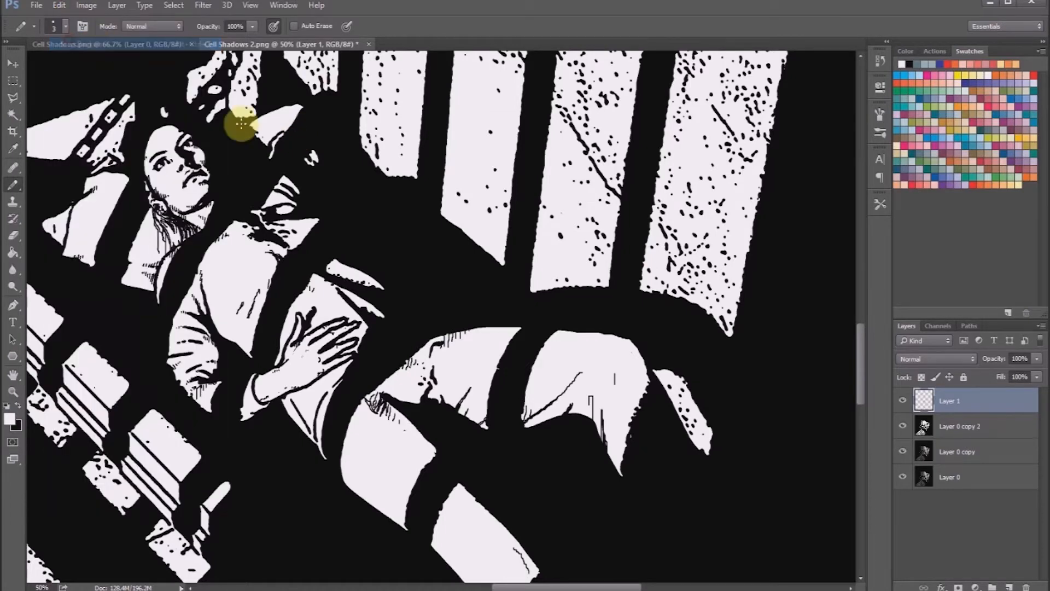
pyautogui.moveTo(275, 139); pyautogui.dragTo(293, 136)
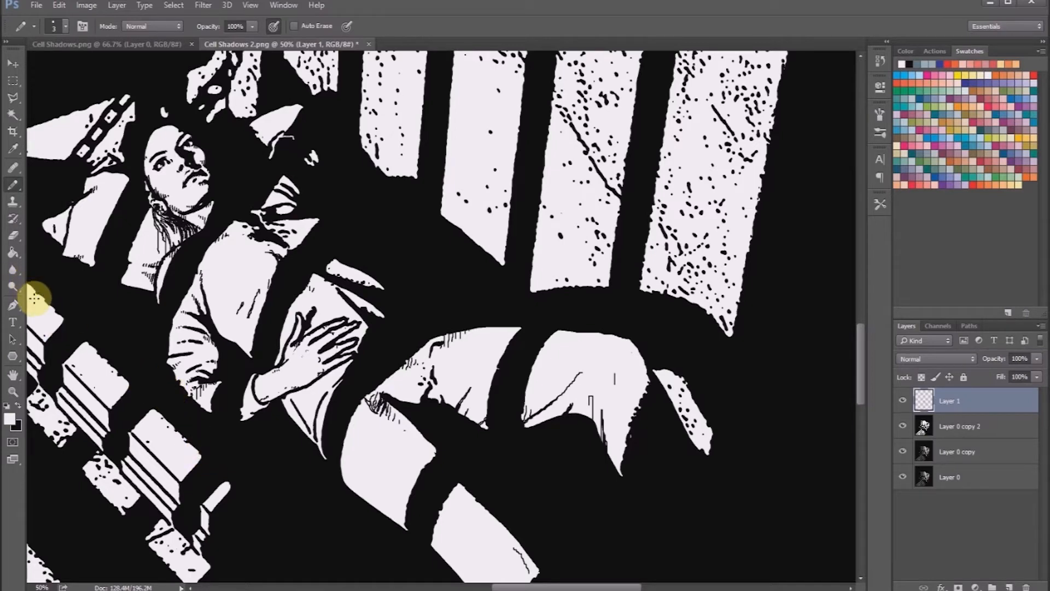
# Step: Enlarge the pencil to 46 px, paint the wrist and forearm below the resting hand white, and trim the forearm's edges in black
pyautogui.click(59, 26)
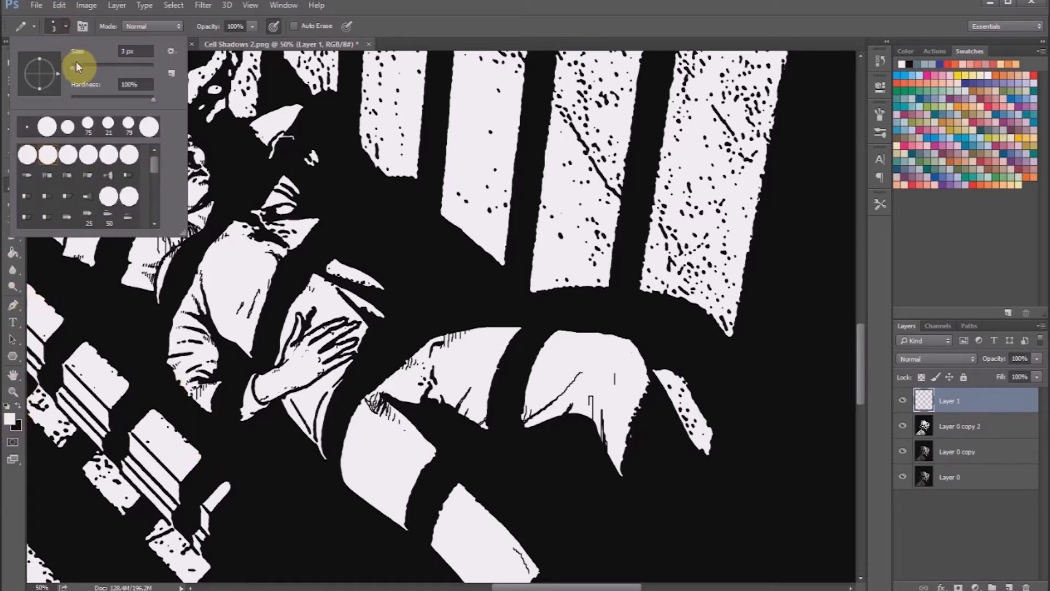
pyautogui.click(256, 389)
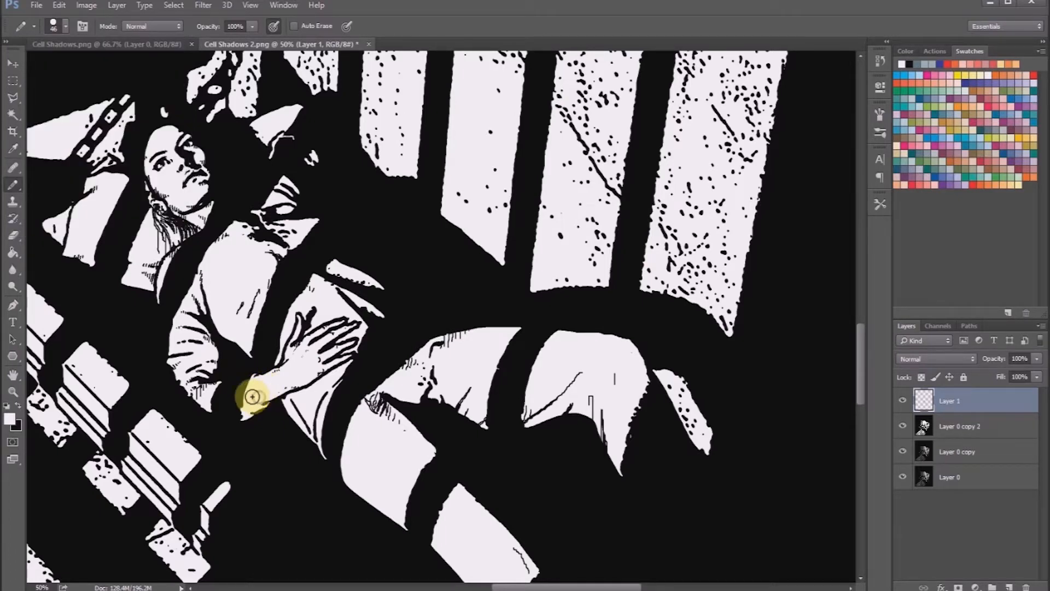
pyautogui.click(19, 405)
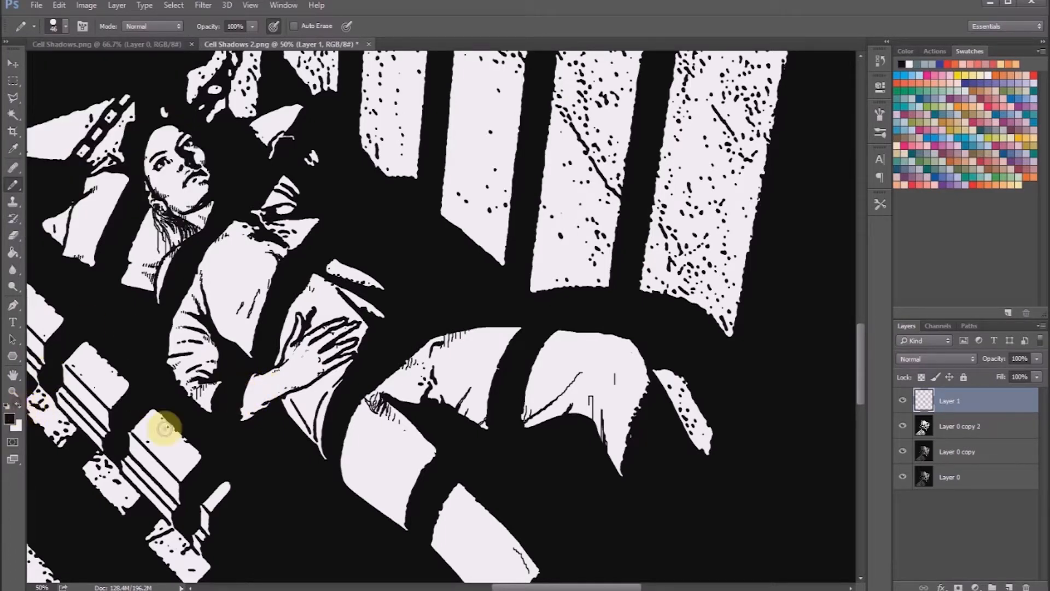
pyautogui.moveTo(266, 412)
pyautogui.mouseDown()
pyautogui.moveTo(239, 425)
pyautogui.moveTo(261, 418)
pyautogui.mouseUp()
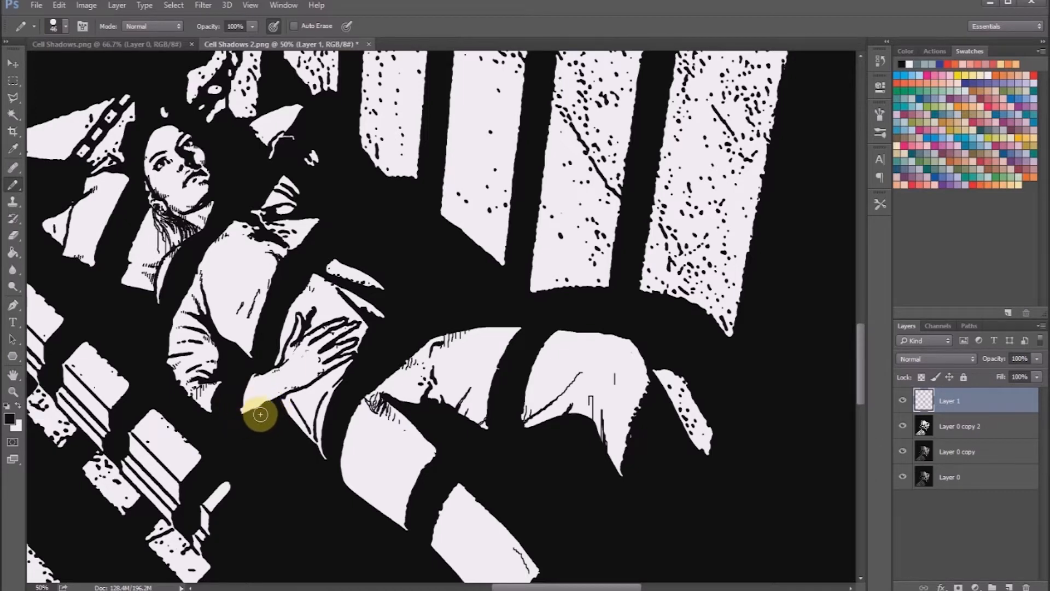
pyautogui.moveTo(255, 371); pyautogui.dragTo(242, 366)
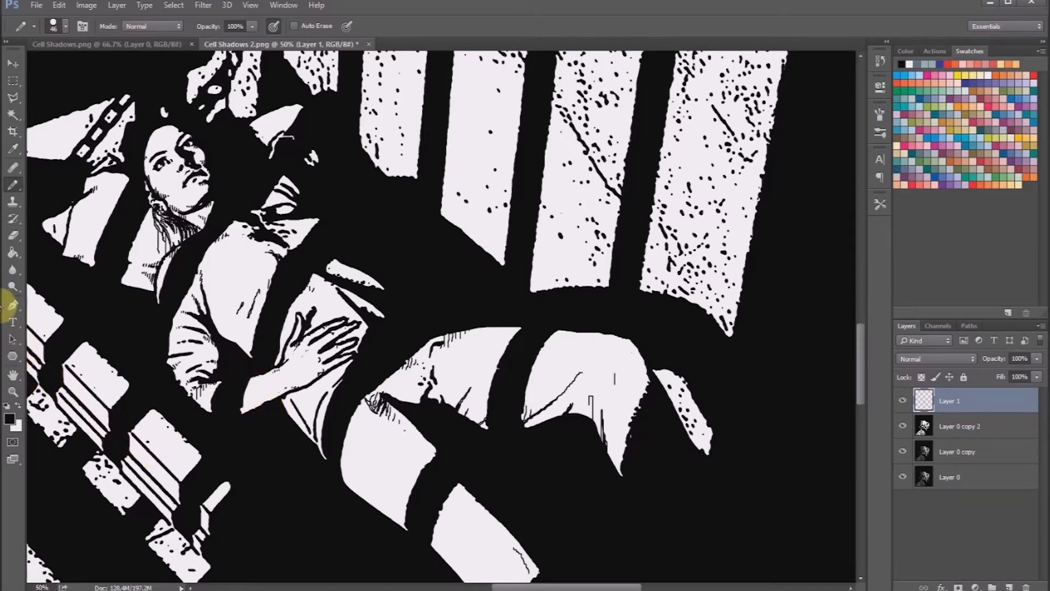
# Step: With white as the drawing colour, paint over the dark marks at the elbow and round out the bent arm's shape
pyautogui.click(18, 406)
pyautogui.moveTo(215, 399)
pyautogui.mouseDown()
pyautogui.moveTo(216, 383)
pyautogui.moveTo(205, 408)
pyautogui.moveTo(192, 395)
pyautogui.mouseUp()
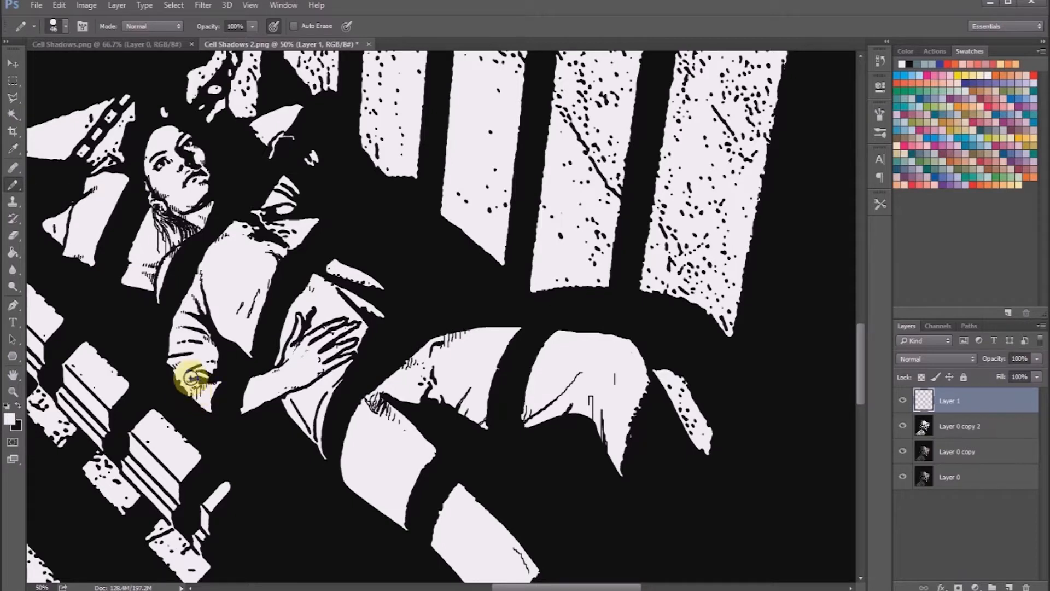
pyautogui.moveTo(186, 392)
pyautogui.mouseDown()
pyautogui.moveTo(187, 410)
pyautogui.moveTo(198, 417)
pyautogui.moveTo(200, 406)
pyautogui.moveTo(190, 404)
pyautogui.moveTo(193, 422)
pyautogui.moveTo(183, 392)
pyautogui.mouseUp()
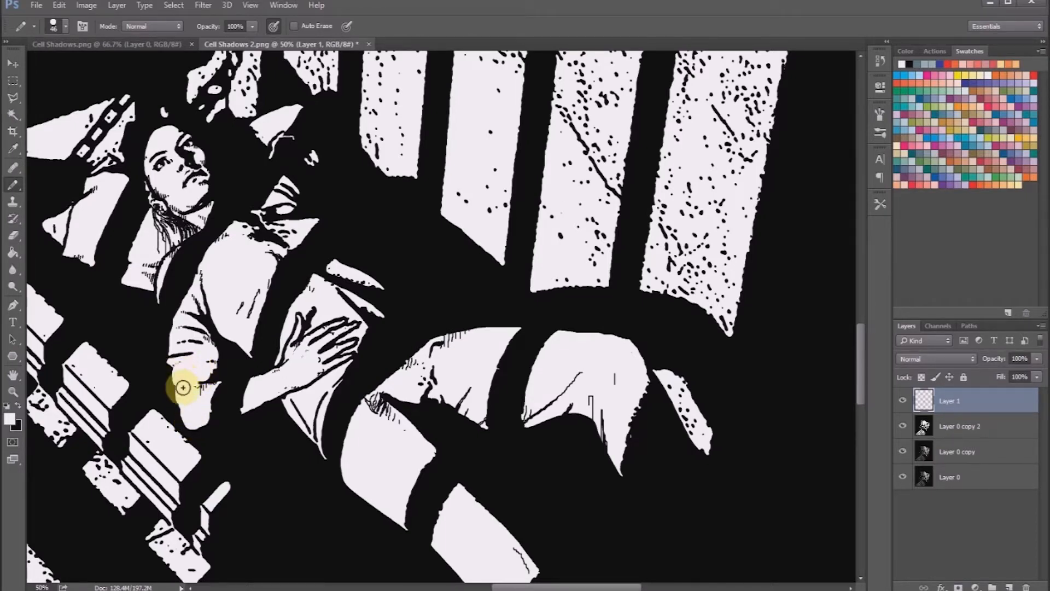
pyautogui.moveTo(183, 394); pyautogui.dragTo(201, 388)
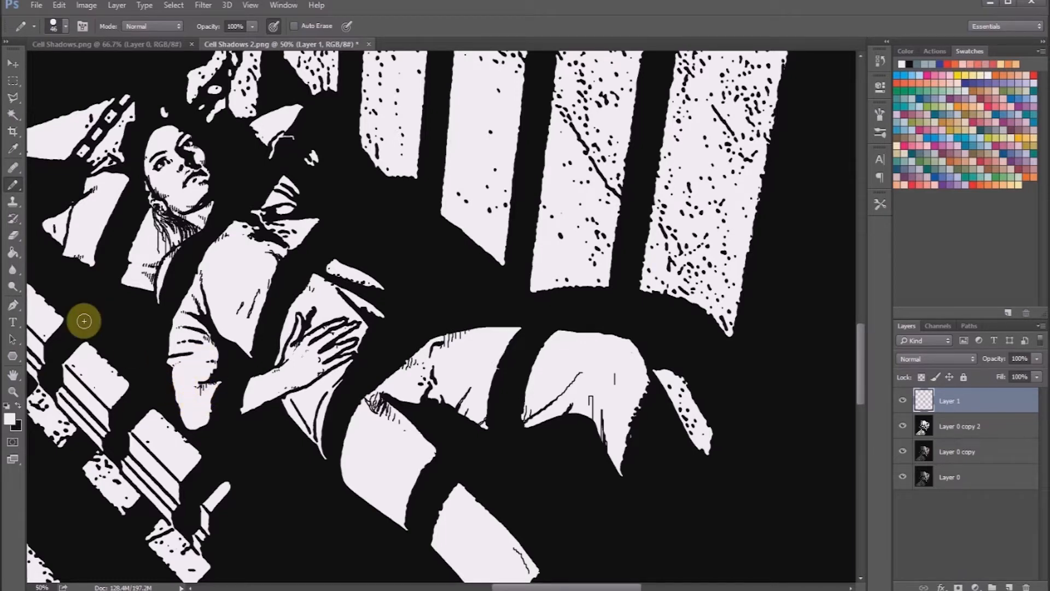
# Step: Trim the elbow's inner edge in black, undo the last stroke, and touch up the arm below the sleeve in white
pyautogui.click(18, 405)
pyautogui.moveTo(174, 386)
pyautogui.mouseDown()
pyautogui.moveTo(169, 380)
pyautogui.moveTo(224, 357)
pyautogui.moveTo(225, 345)
pyautogui.mouseUp()
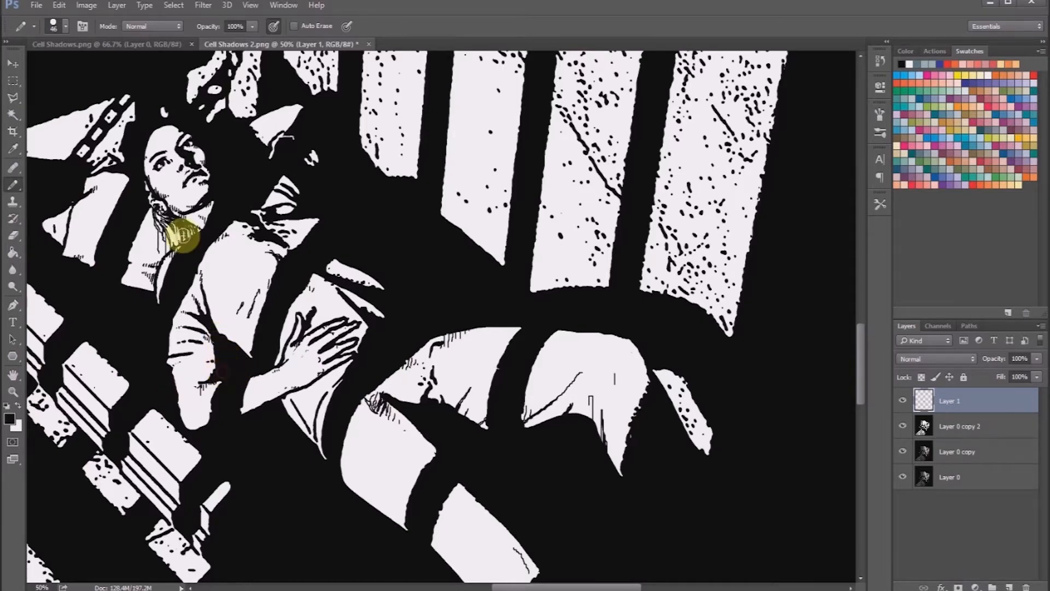
pyautogui.click(59, 5)
pyautogui.click(70, 43)
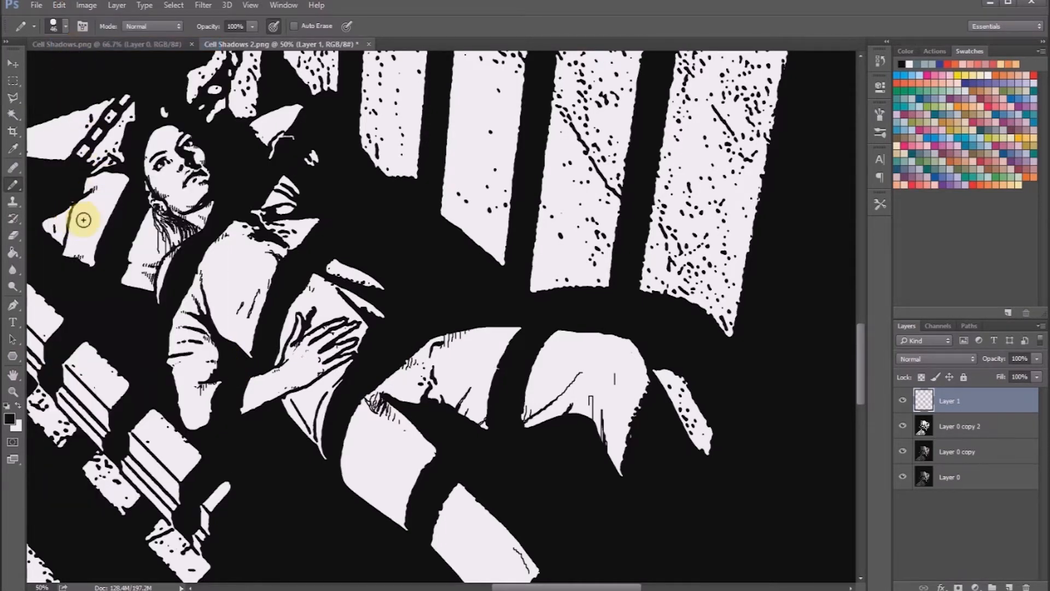
pyautogui.click(18, 406)
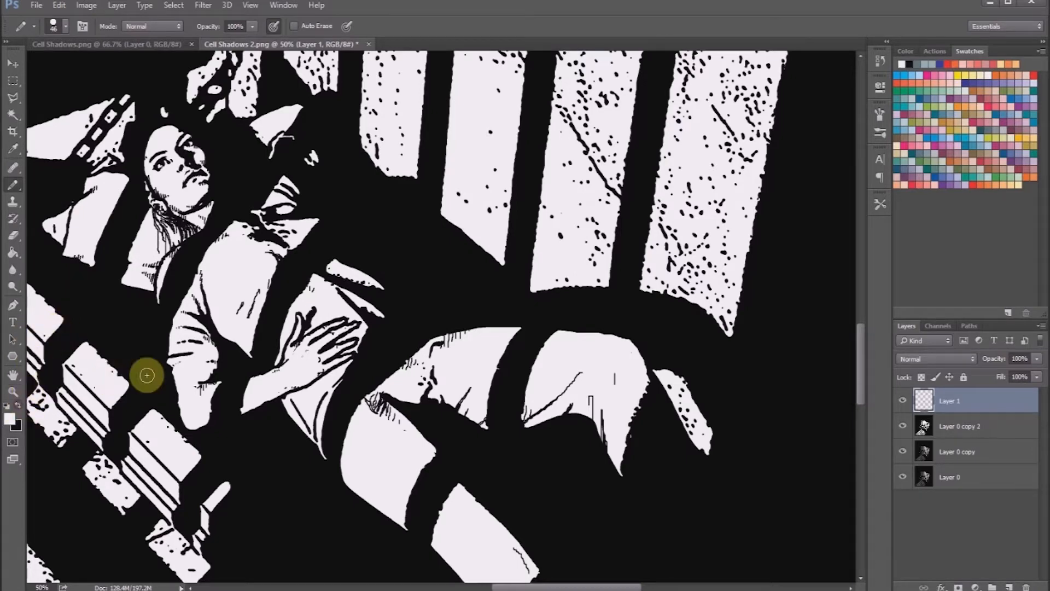
pyautogui.click(18, 406)
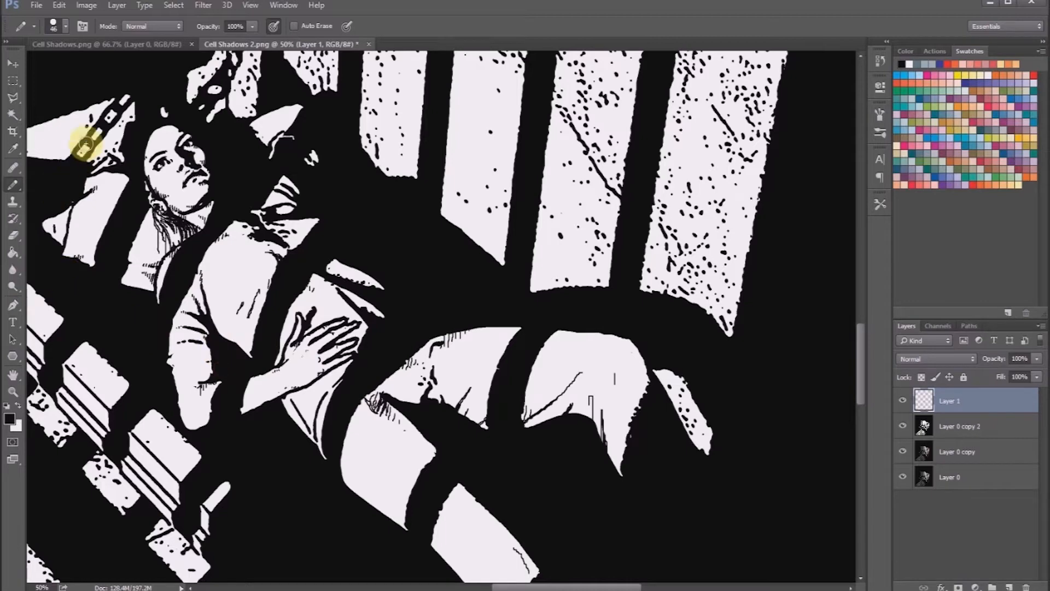
# Step: Set the pencil size to 13 px and draw a black hem line across the arm at the end of the sleeve
pyautogui.click(65, 26)
pyautogui.click(78, 69)
pyautogui.moveTo(180, 353)
pyautogui.mouseDown()
pyautogui.moveTo(211, 354)
pyautogui.moveTo(198, 355)
pyautogui.mouseUp()
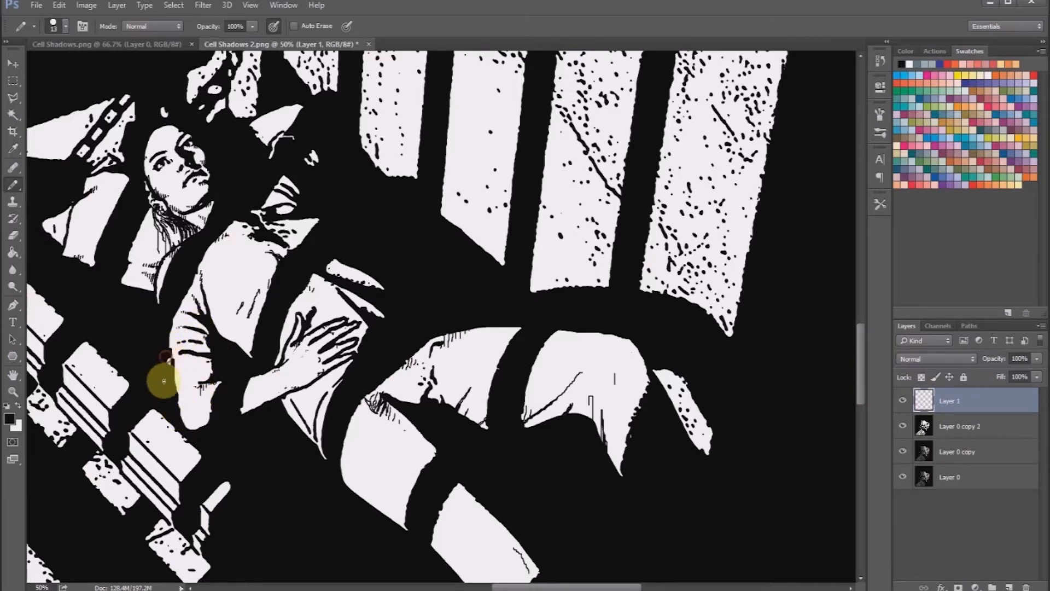
# Step: Reduce the pencil to 3 px and hatch thin black shading along the sleeve hem and folds, touching up in white
pyautogui.click(65, 26)
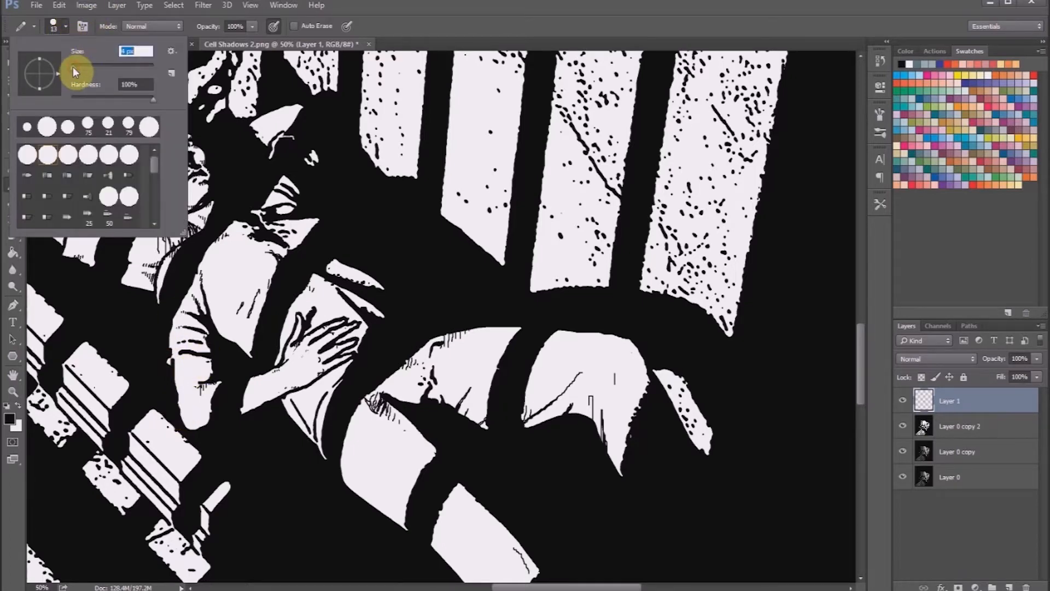
pyautogui.click(197, 360)
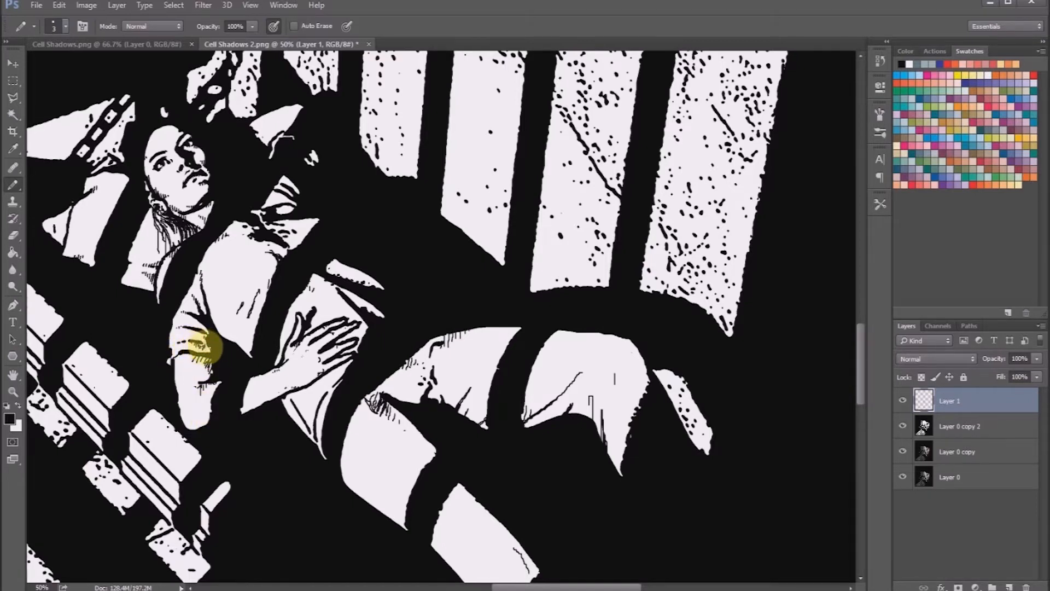
pyautogui.click(18, 405)
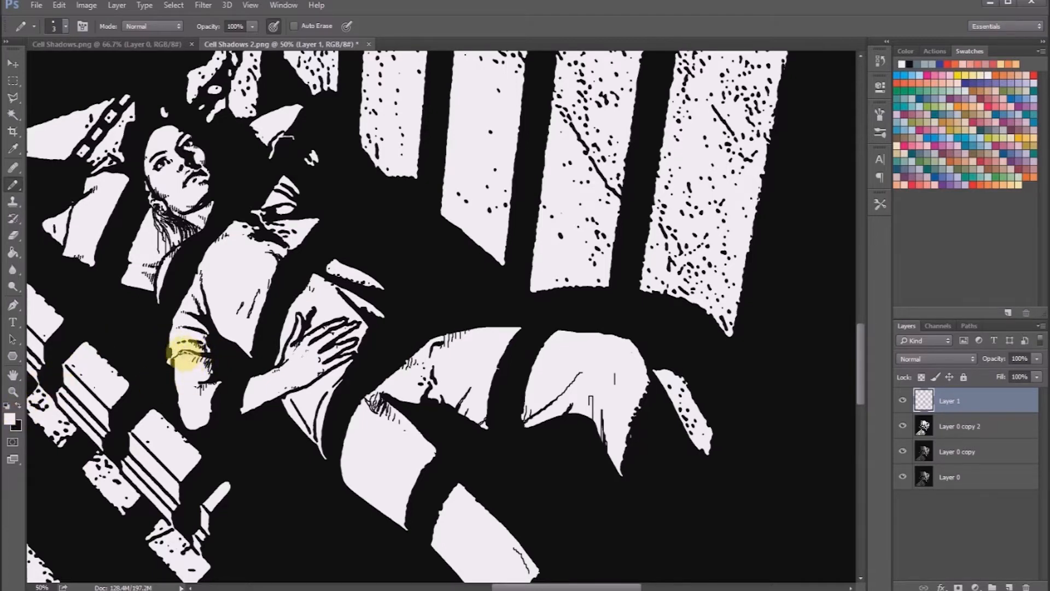
pyautogui.click(18, 406)
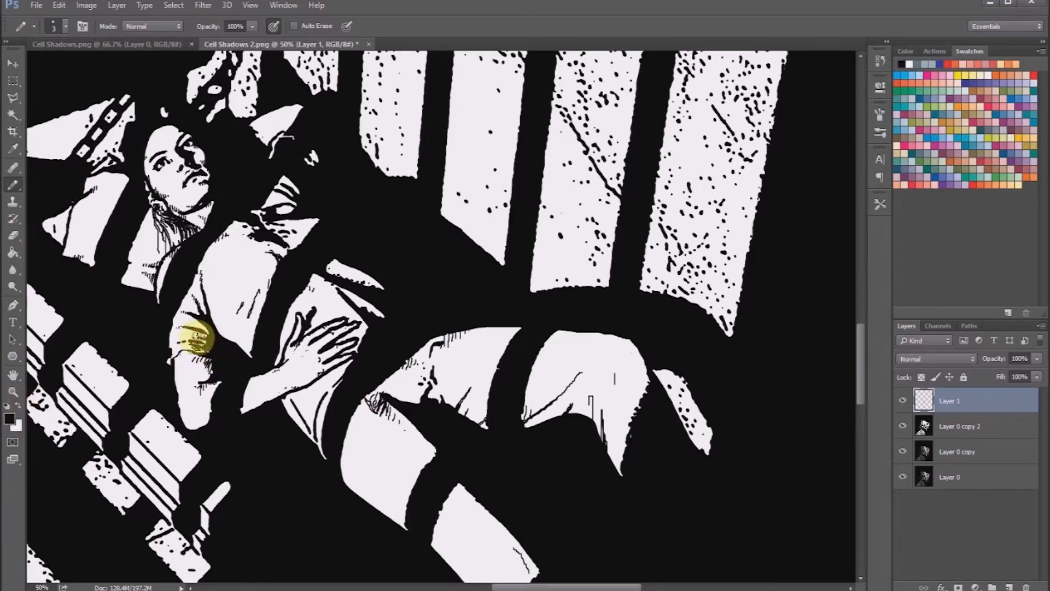
pyautogui.moveTo(211, 356)
pyautogui.mouseDown()
pyautogui.moveTo(206, 382)
pyautogui.moveTo(185, 350)
pyautogui.mouseUp()
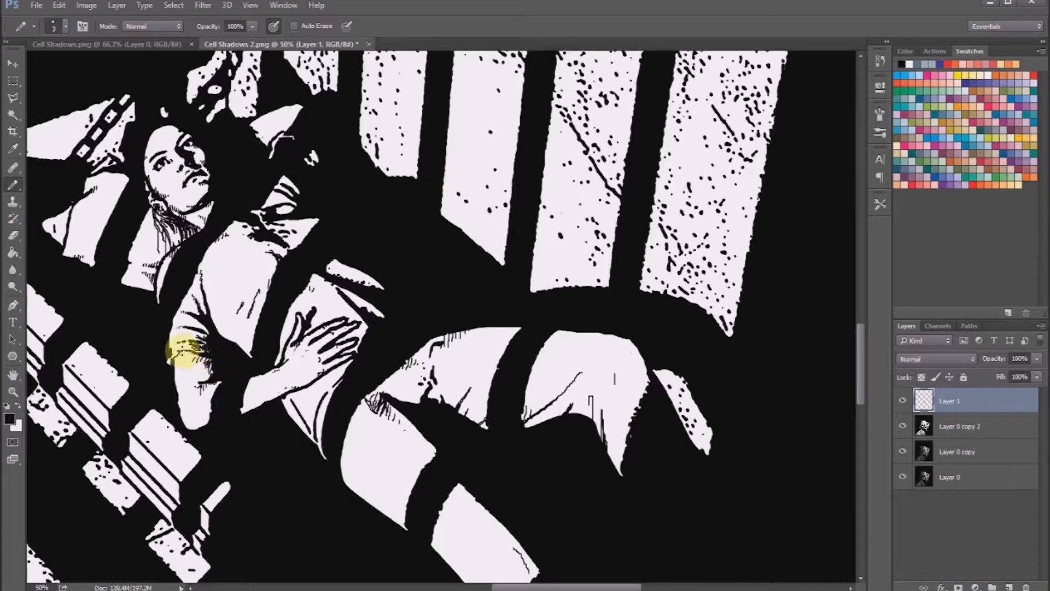
# Step: Touch up the sleeve in white, hatch thin black lines along the outer edge of the bare arm, and undo the last stroke
pyautogui.click(19, 405)
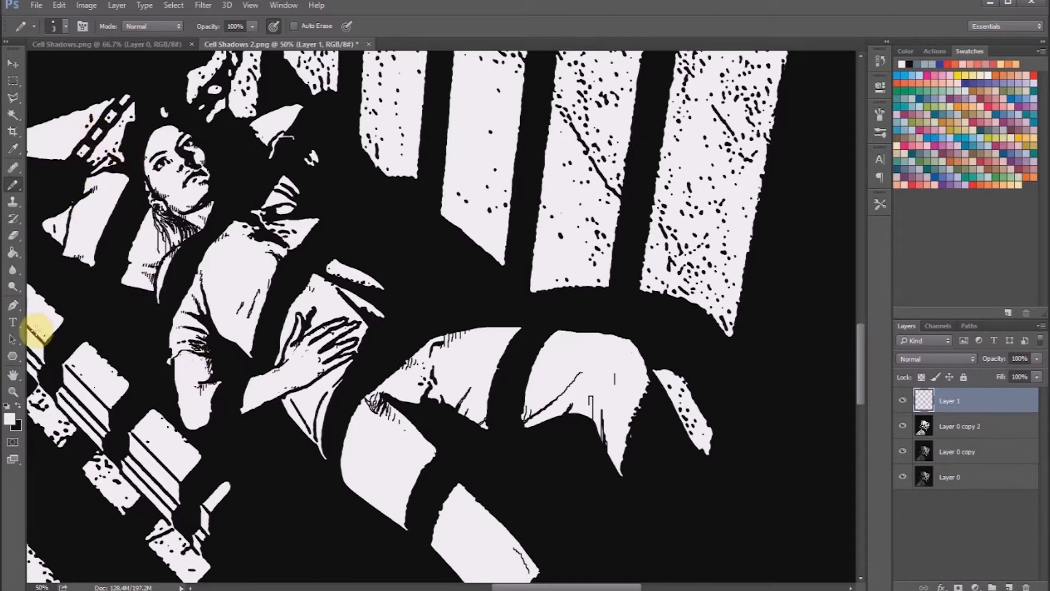
pyautogui.click(19, 406)
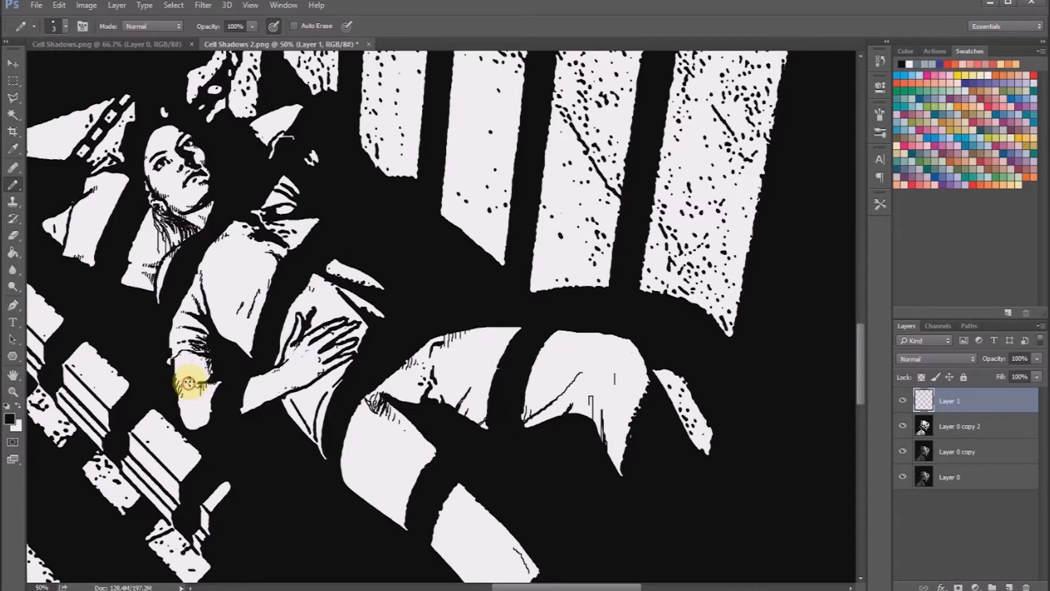
pyautogui.moveTo(195, 381); pyautogui.dragTo(187, 415)
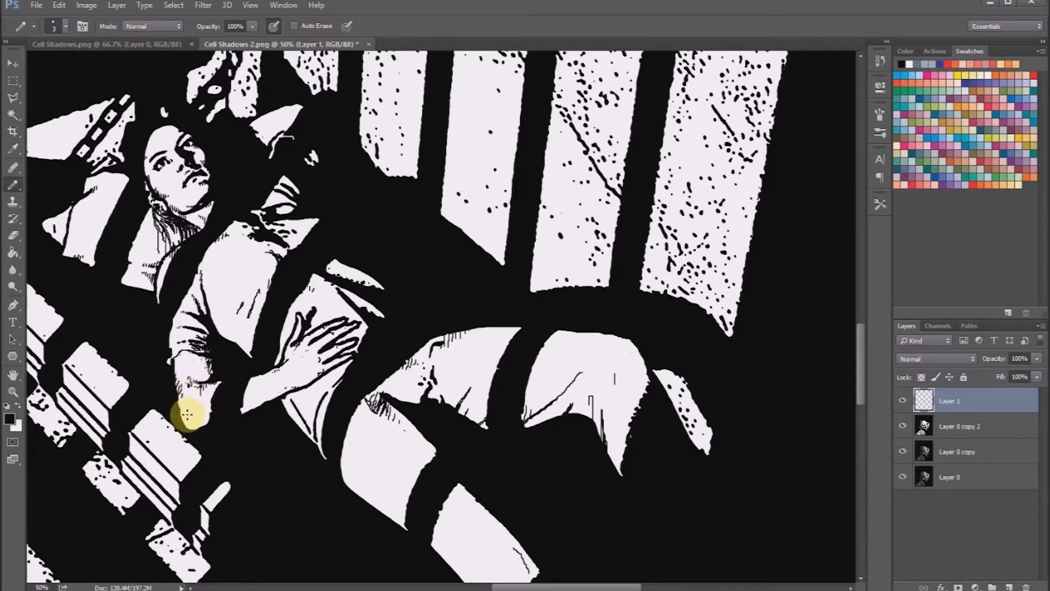
pyautogui.hotkey('ctrl', 'z')
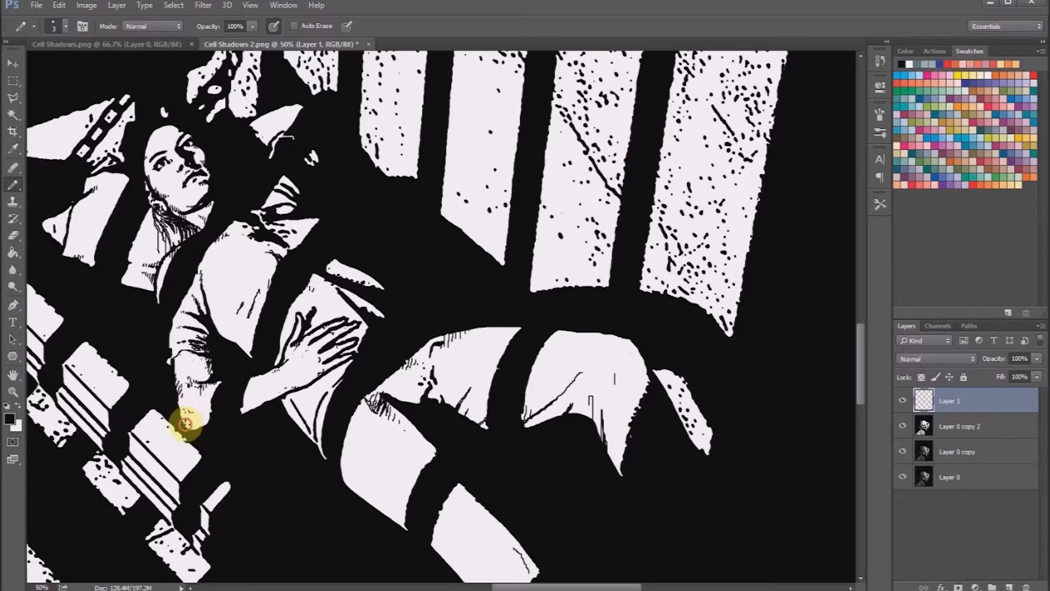
# Step: Set the pencil size to 12 px and trim the outer edge of the bare arm down to the elbow in black
pyautogui.click(65, 26)
pyautogui.moveTo(78, 64); pyautogui.dragTo(73, 57)
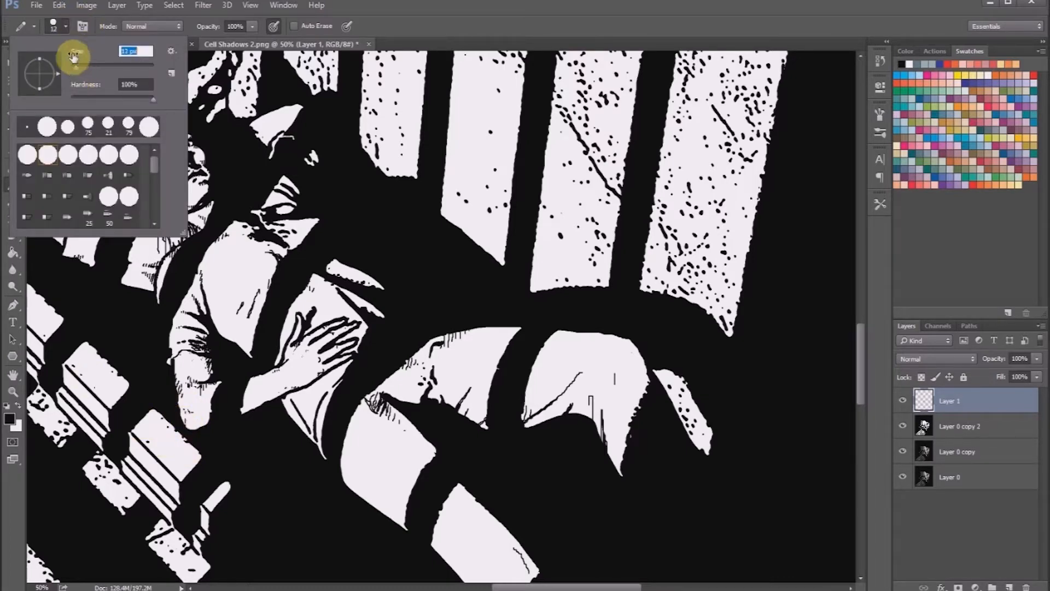
pyautogui.click(171, 382)
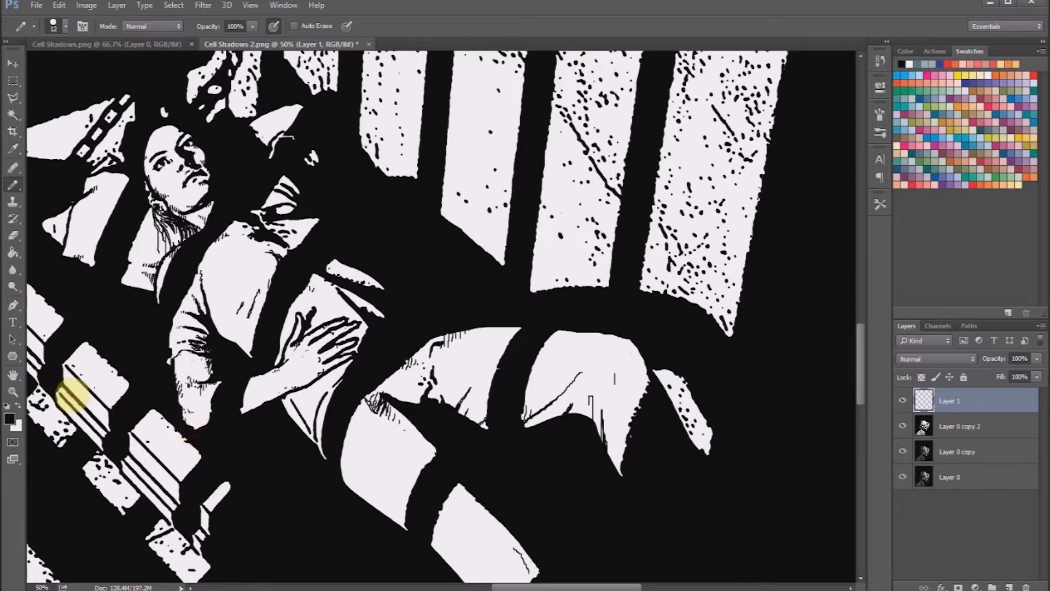
# Step: Touch up the elbow and forearm edges in white, trim them in black, and undo the last stroke
pyautogui.click(17, 405)
pyautogui.moveTo(190, 423)
pyautogui.mouseDown()
pyautogui.moveTo(270, 411)
pyautogui.moveTo(240, 415)
pyautogui.mouseUp()
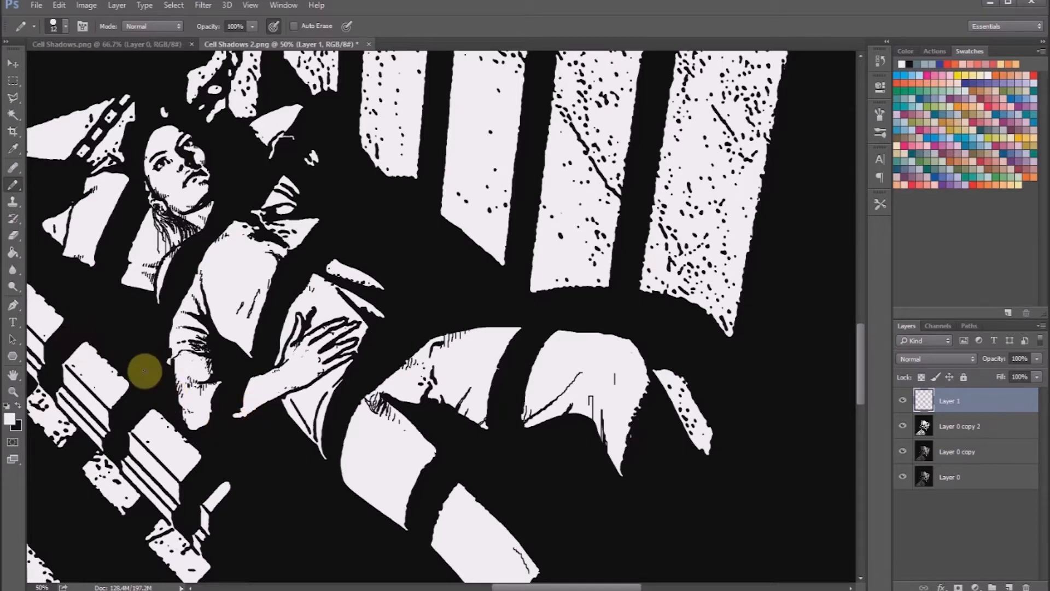
pyautogui.click(17, 409)
pyautogui.moveTo(244, 347)
pyautogui.mouseDown()
pyautogui.moveTo(211, 375)
pyautogui.moveTo(250, 378)
pyautogui.moveTo(212, 375)
pyautogui.mouseUp()
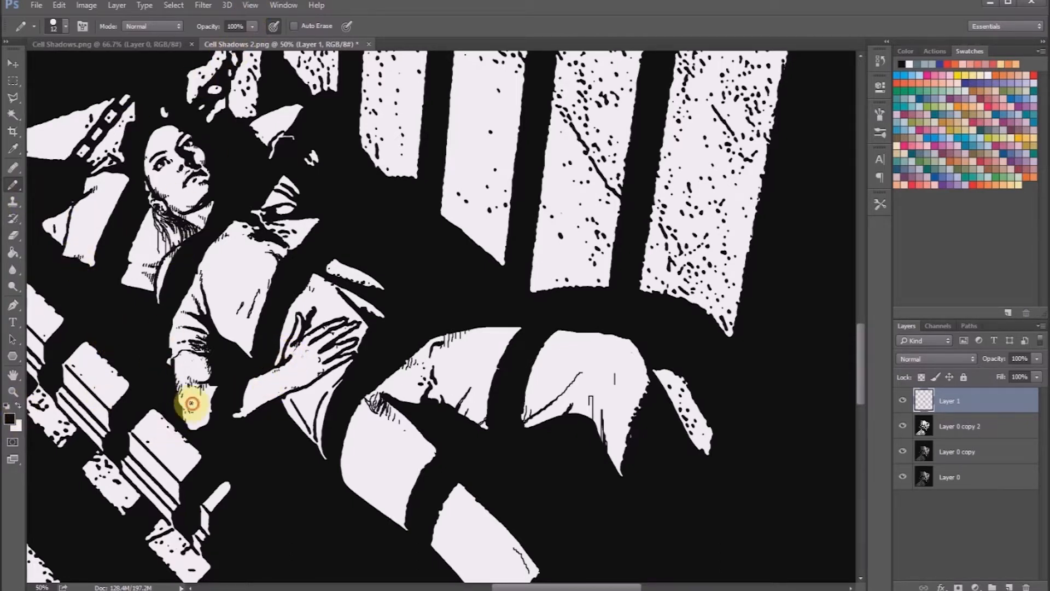
pyautogui.click(58, 5)
pyautogui.click(68, 43)
# Step: Rebuild the elbow tip and forearm edge in white, then toggle Layer 1 off and on to compare the retouching
pyautogui.click(18, 405)
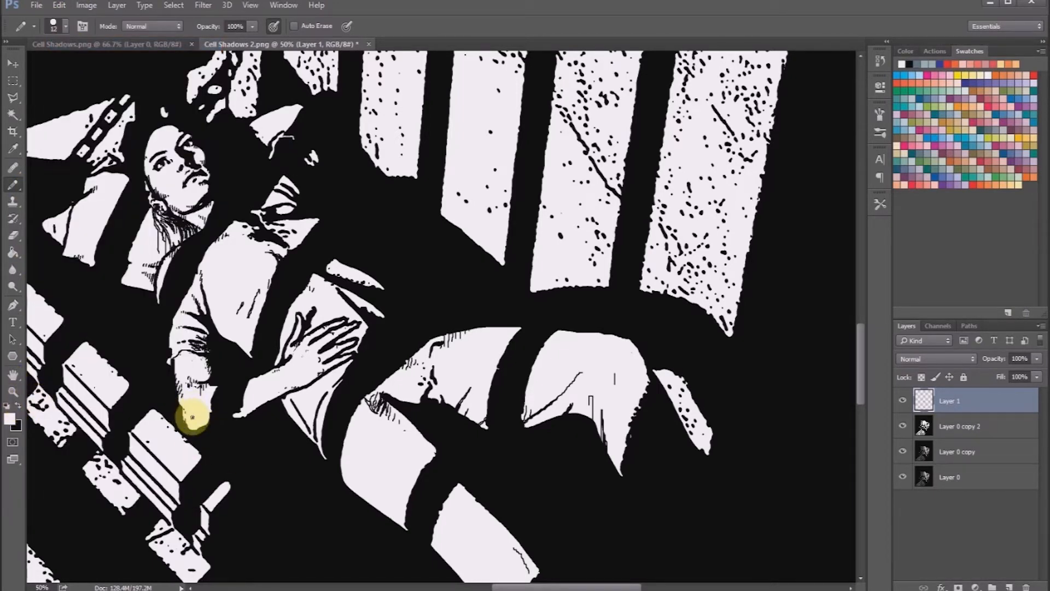
pyautogui.moveTo(190, 419)
pyautogui.mouseDown()
pyautogui.moveTo(220, 438)
pyautogui.moveTo(187, 413)
pyautogui.moveTo(187, 440)
pyautogui.moveTo(281, 423)
pyautogui.mouseUp()
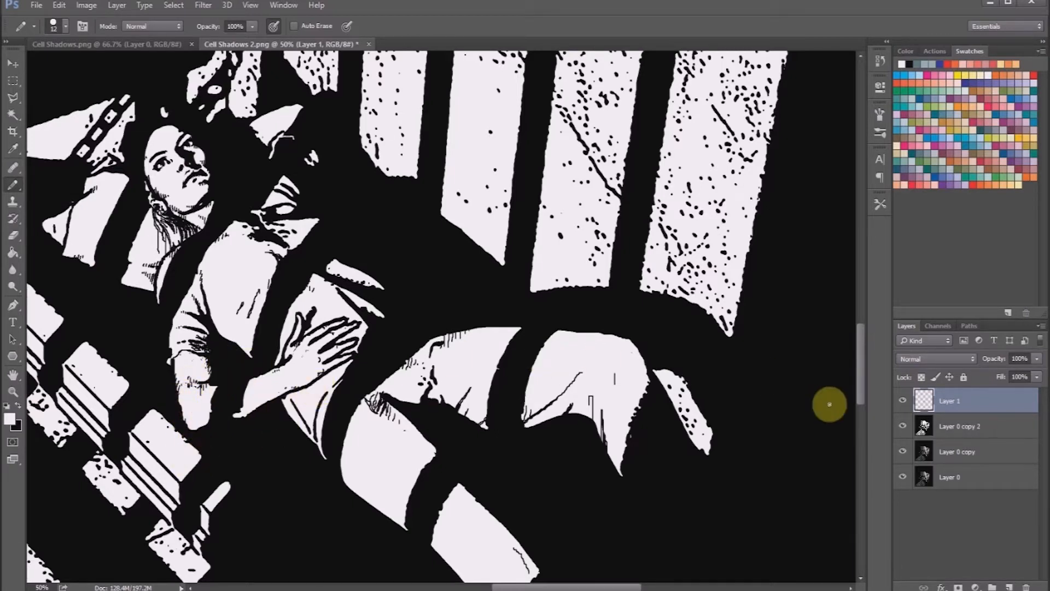
pyautogui.click(904, 403)
pyautogui.click(905, 402)
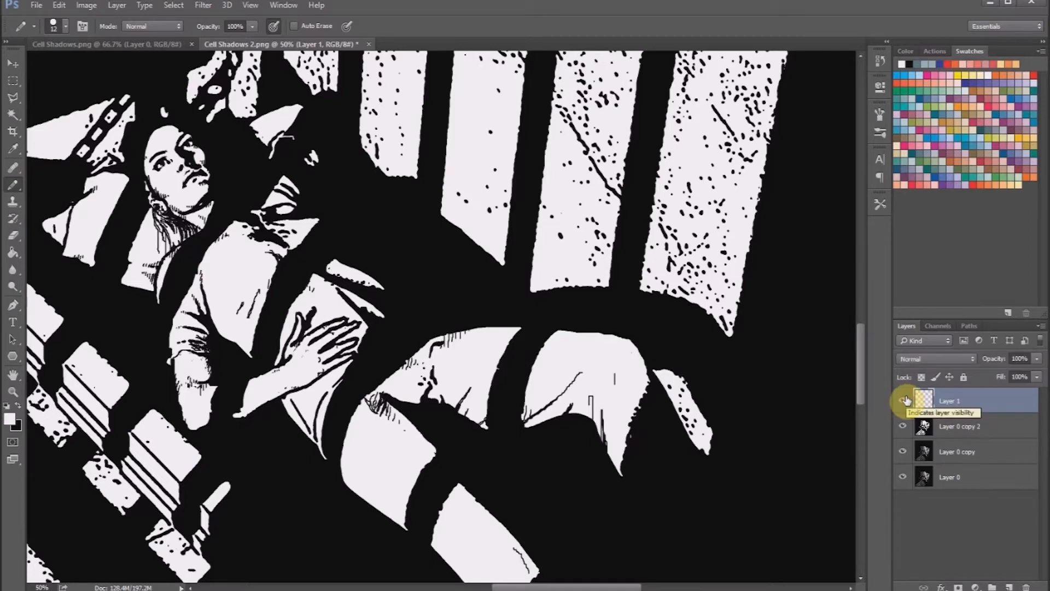
# Step: Set the pencil size to 7 px and hatch black shading over the neck below the jaw
pyautogui.click(18, 405)
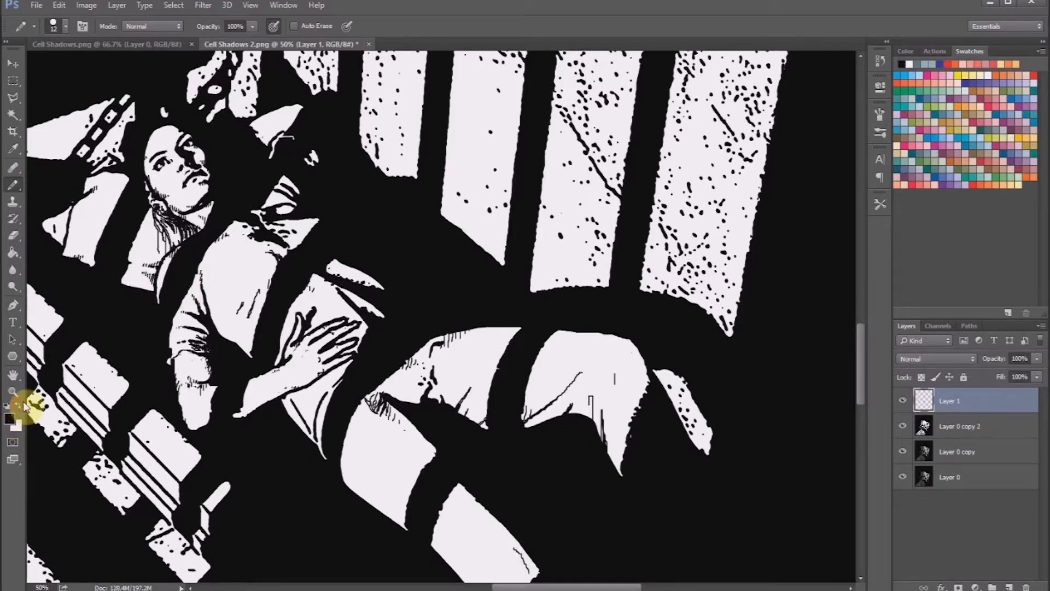
pyautogui.moveTo(164, 228); pyautogui.dragTo(170, 225)
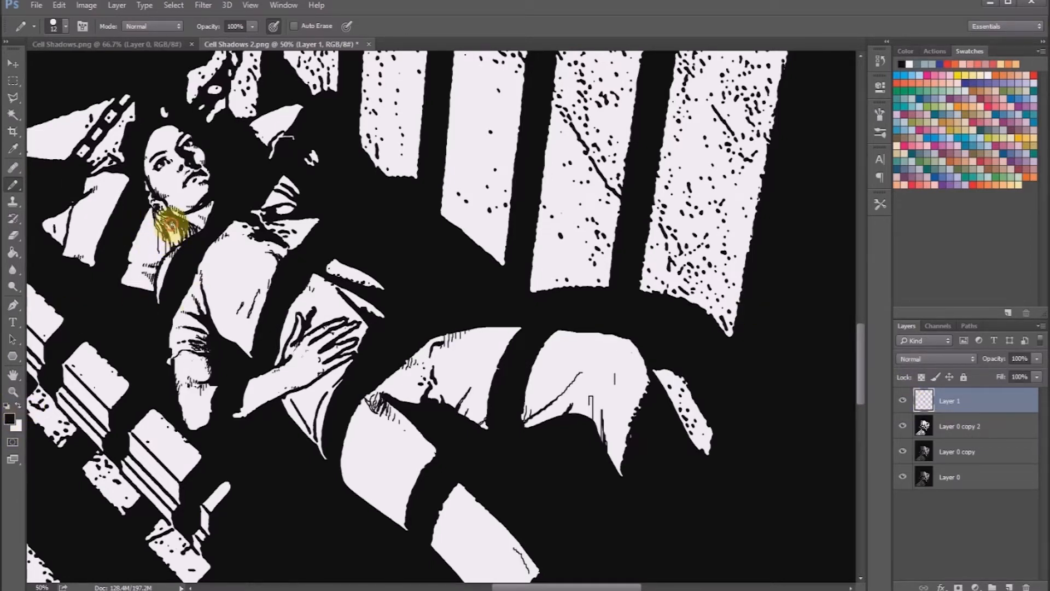
pyautogui.moveTo(156, 218)
pyautogui.mouseDown()
pyautogui.moveTo(178, 236)
pyautogui.moveTo(160, 234)
pyautogui.moveTo(199, 258)
pyautogui.moveTo(167, 228)
pyautogui.mouseUp()
pyautogui.click(66, 26)
pyautogui.moveTo(75, 65); pyautogui.dragTo(74, 68)
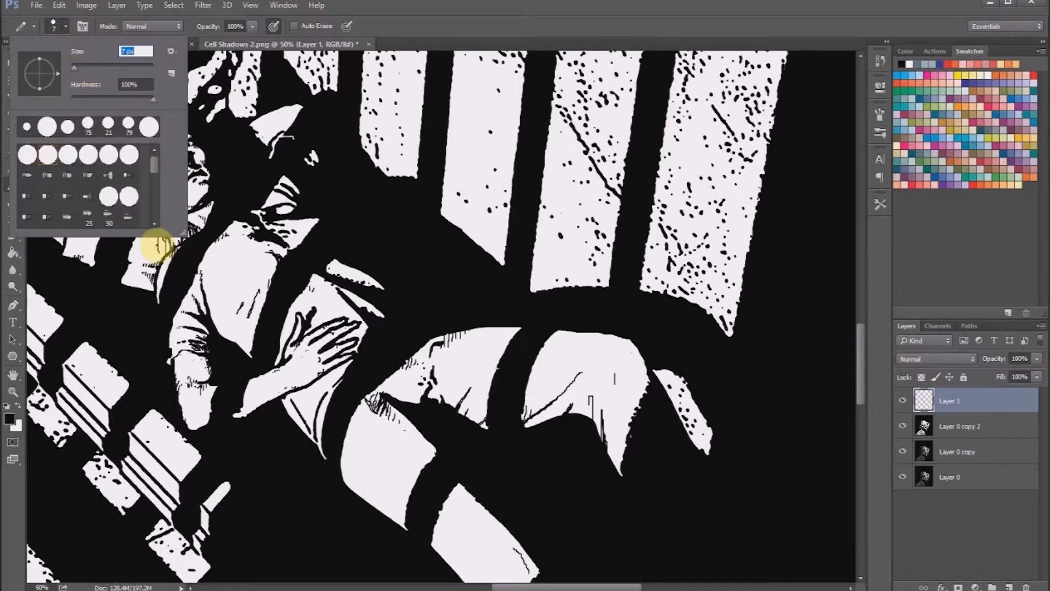
pyautogui.click(344, 9)
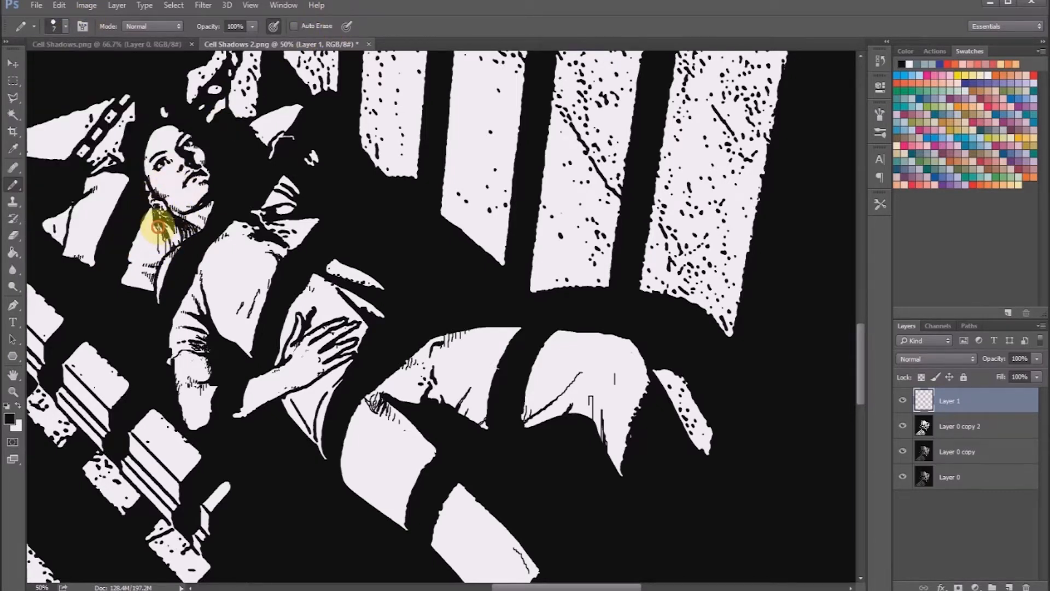
pyautogui.moveTo(158, 257)
pyautogui.mouseDown()
pyautogui.moveTo(156, 232)
pyautogui.moveTo(169, 249)
pyautogui.moveTo(168, 217)
pyautogui.moveTo(199, 253)
pyautogui.mouseUp()
# Step: Add short black hatching to the bare arm and the light patches on both sides of the head
pyautogui.moveTo(209, 401); pyautogui.dragTo(193, 391)
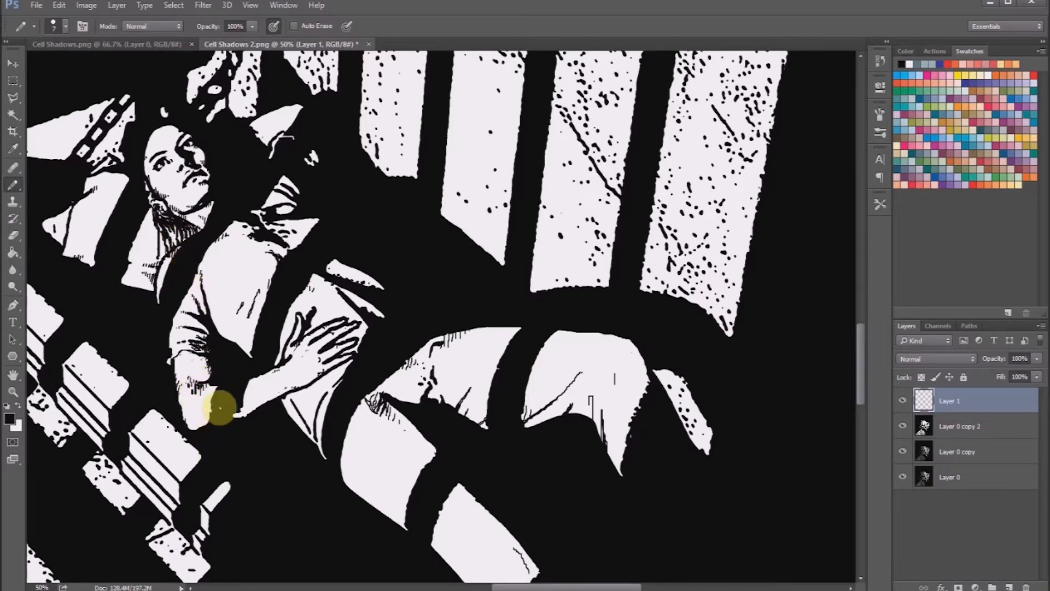
pyautogui.moveTo(282, 106); pyautogui.dragTo(290, 109)
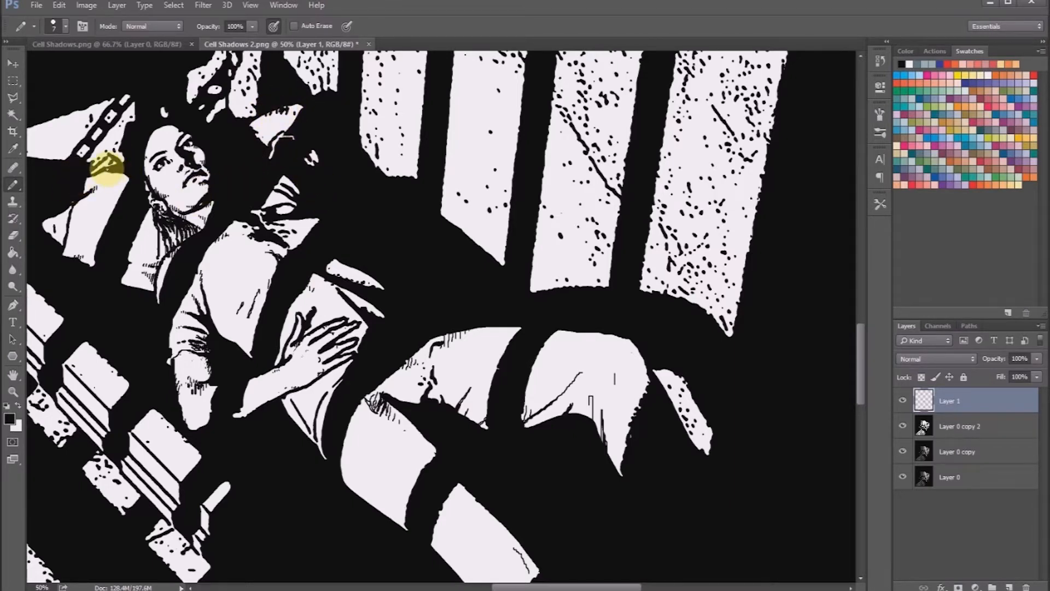
pyautogui.moveTo(108, 174); pyautogui.dragTo(120, 172)
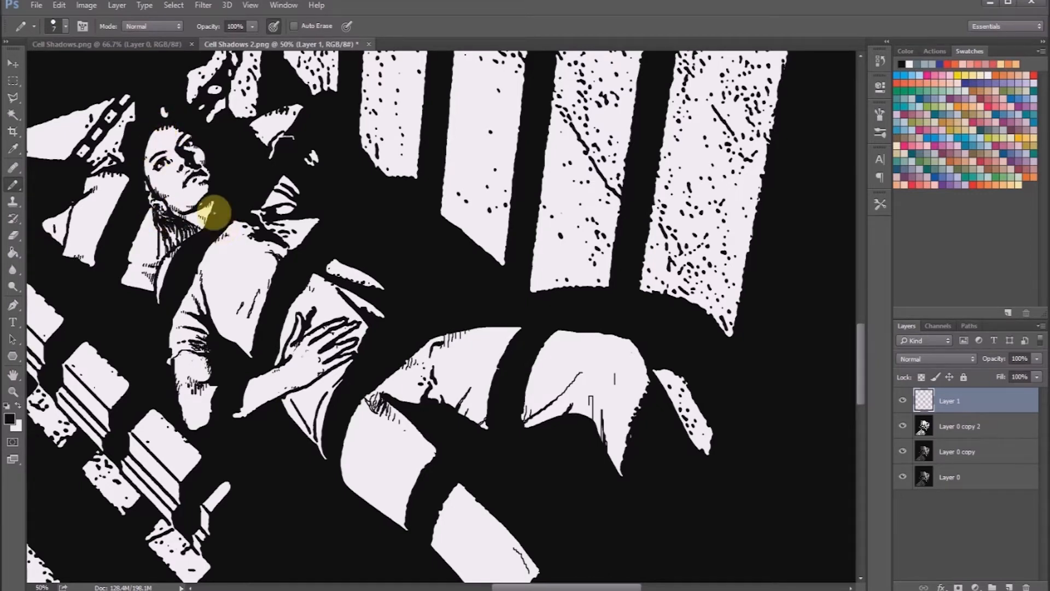
# Step: Compare the artwork with Layer 1 hidden and shown, and darken the trouser folds at the hip and knee with black hatching
pyautogui.click(903, 401)
pyautogui.click(903, 401)
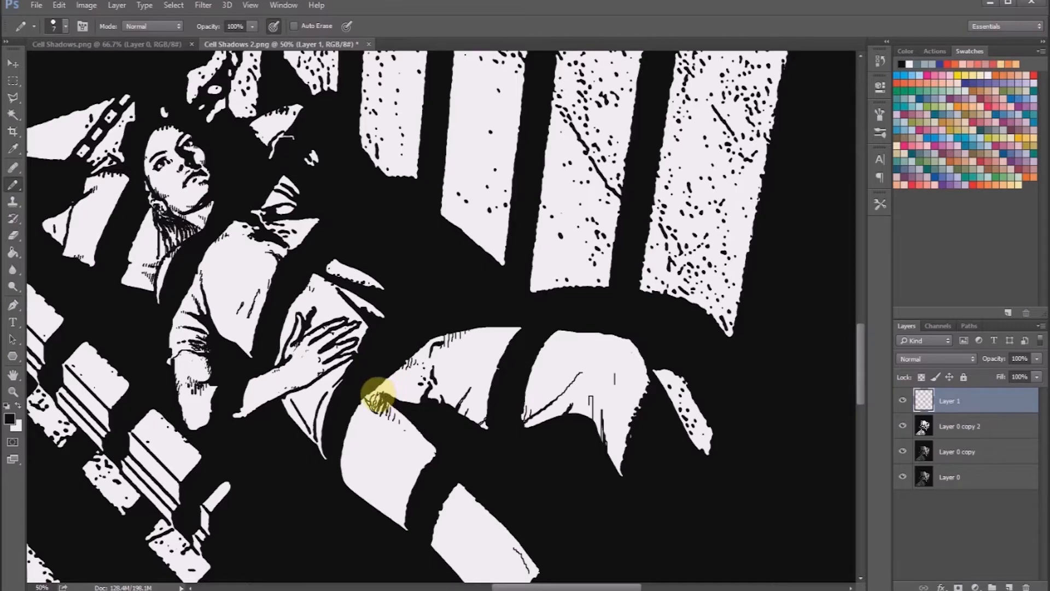
pyautogui.moveTo(370, 407); pyautogui.dragTo(377, 409)
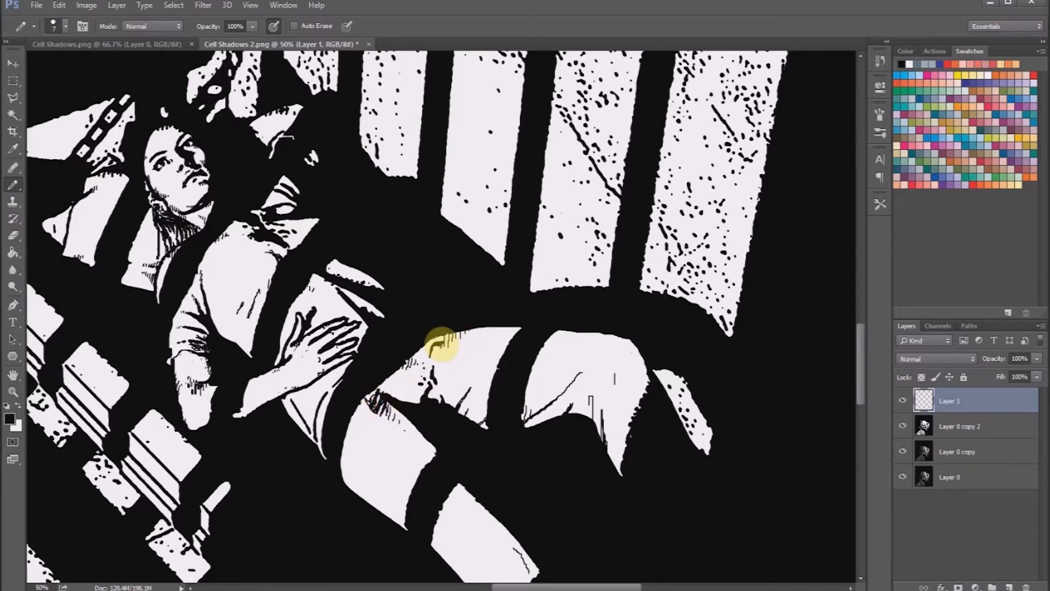
pyautogui.moveTo(445, 347)
pyautogui.mouseDown()
pyautogui.moveTo(459, 331)
pyautogui.moveTo(437, 346)
pyautogui.mouseUp()
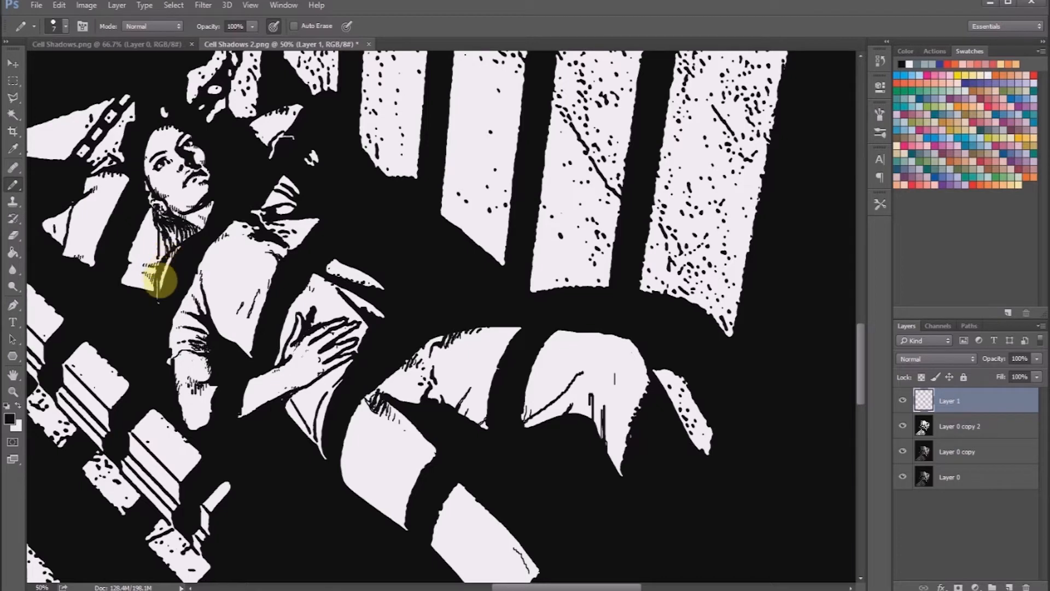
# Step: Refine the shirt area below the neck with white and black pencil strokes and hatch the shoulder folds in black
pyautogui.click(18, 406)
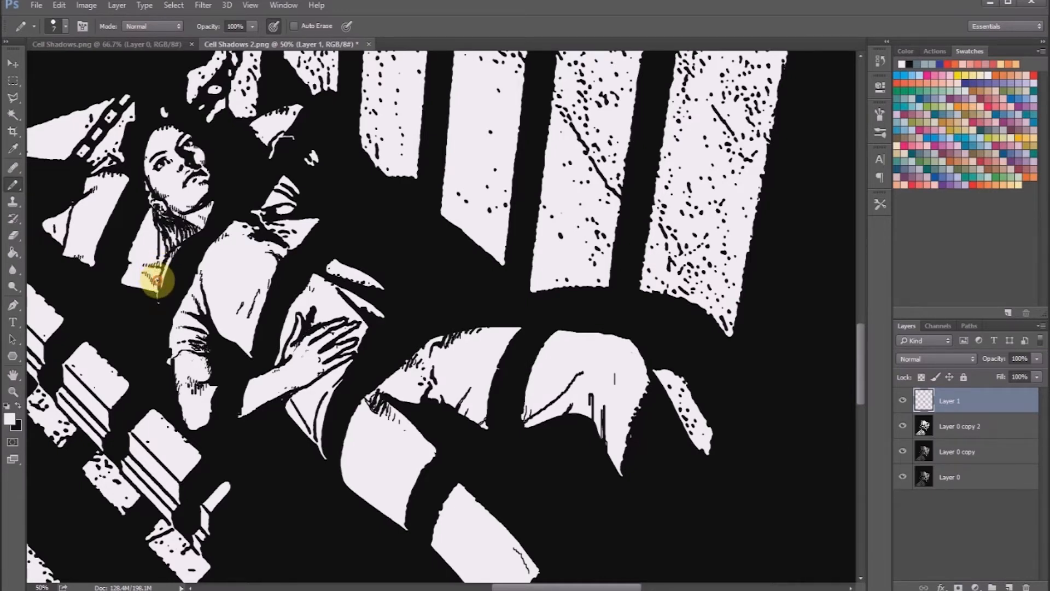
pyautogui.click(18, 405)
pyautogui.moveTo(159, 294); pyautogui.dragTo(161, 286)
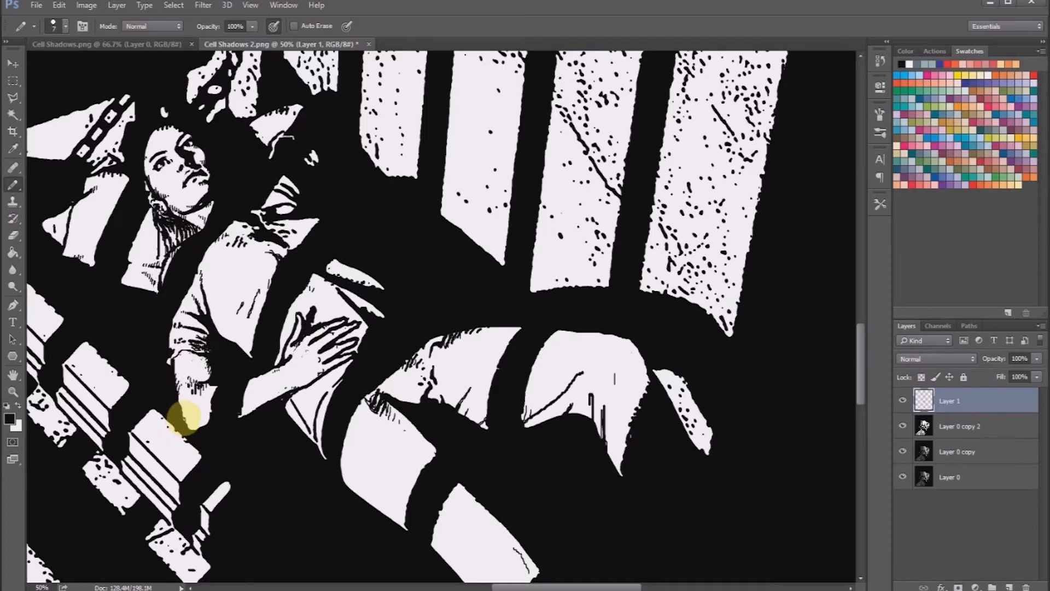
# Step: Touch up the elbow, hairline and side of the face with alternating white and black pencil strokes
pyautogui.click(17, 406)
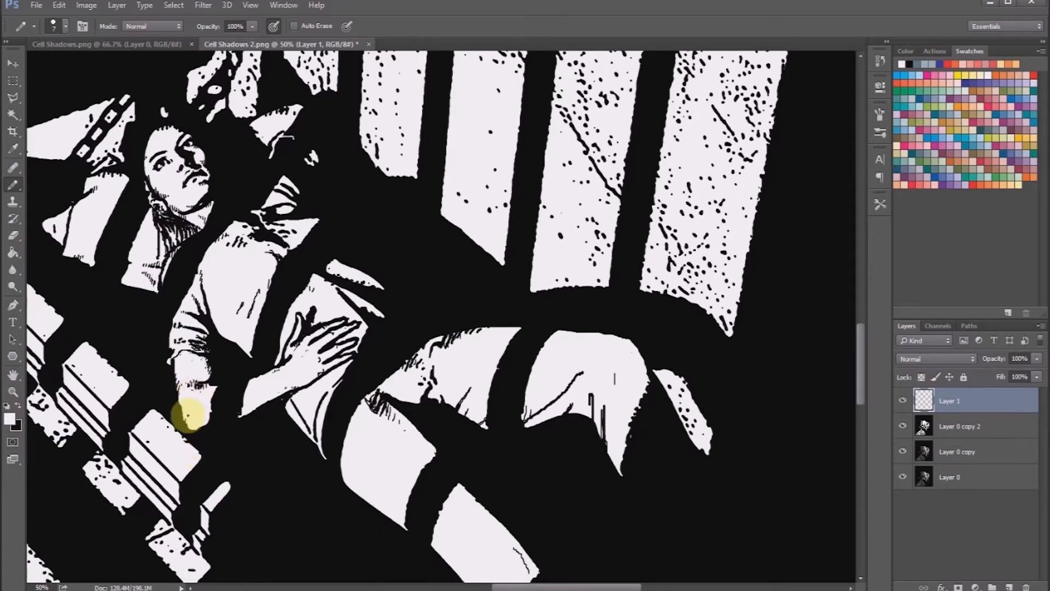
pyautogui.click(18, 406)
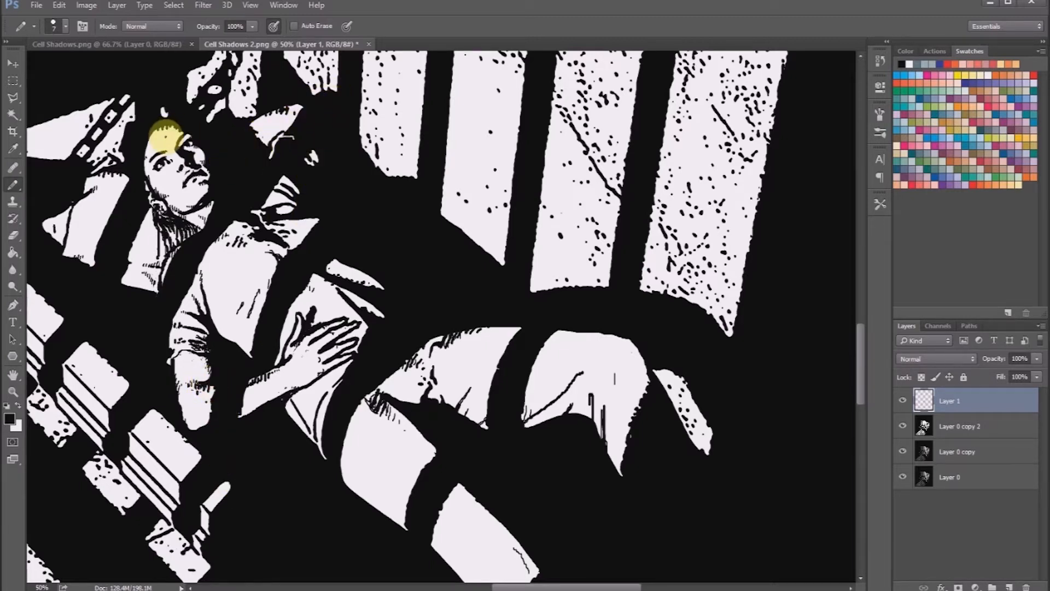
pyautogui.click(18, 405)
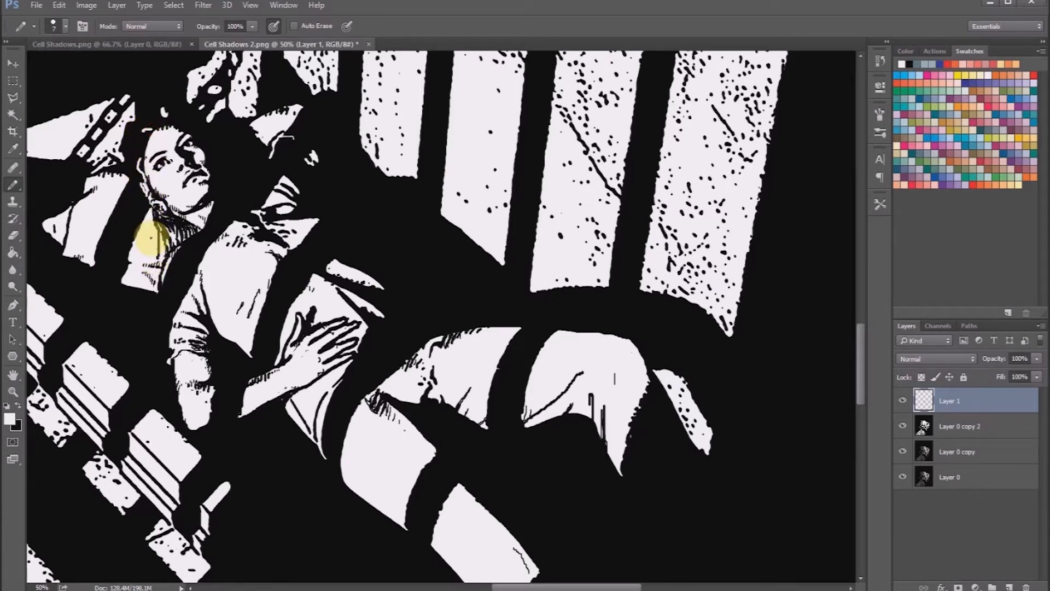
pyautogui.click(18, 405)
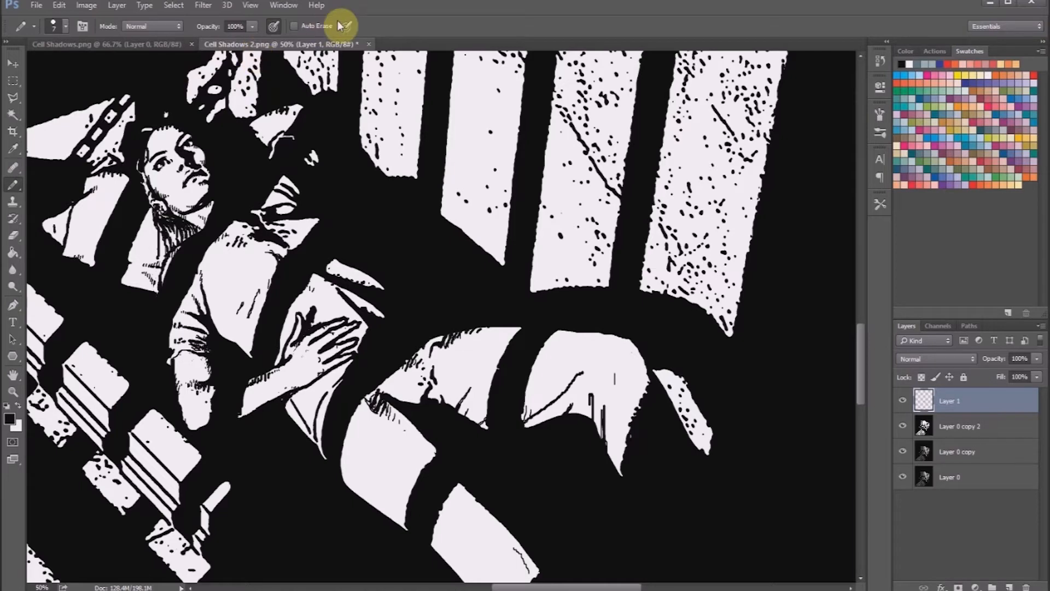
# Step: Clean up the trouser folds in white and strengthen the creases at the knee and shirt in black at 33.3% zoom
pyautogui.click(253, 5)
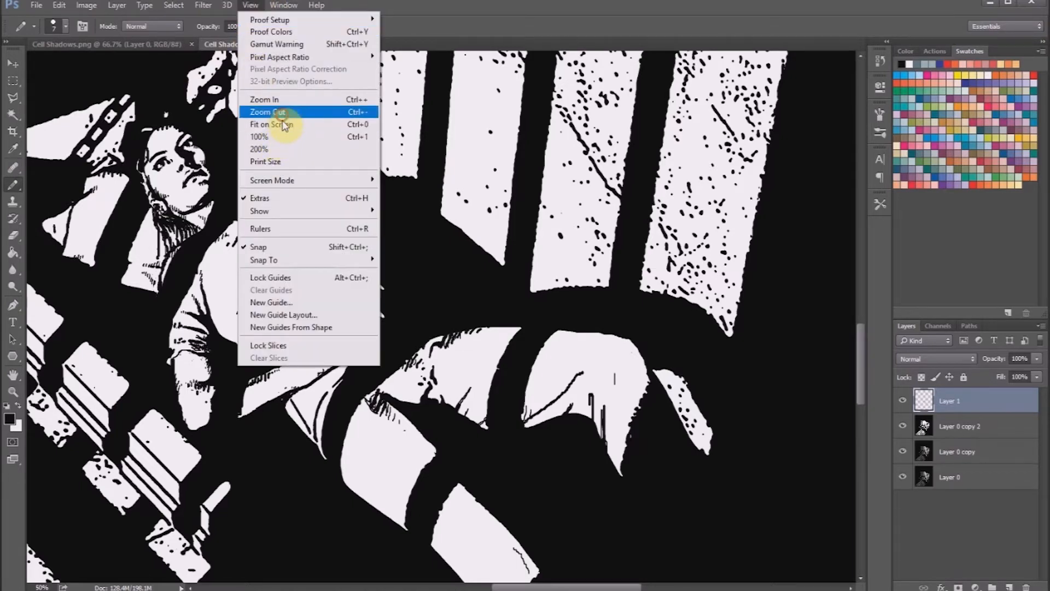
pyautogui.click(280, 116)
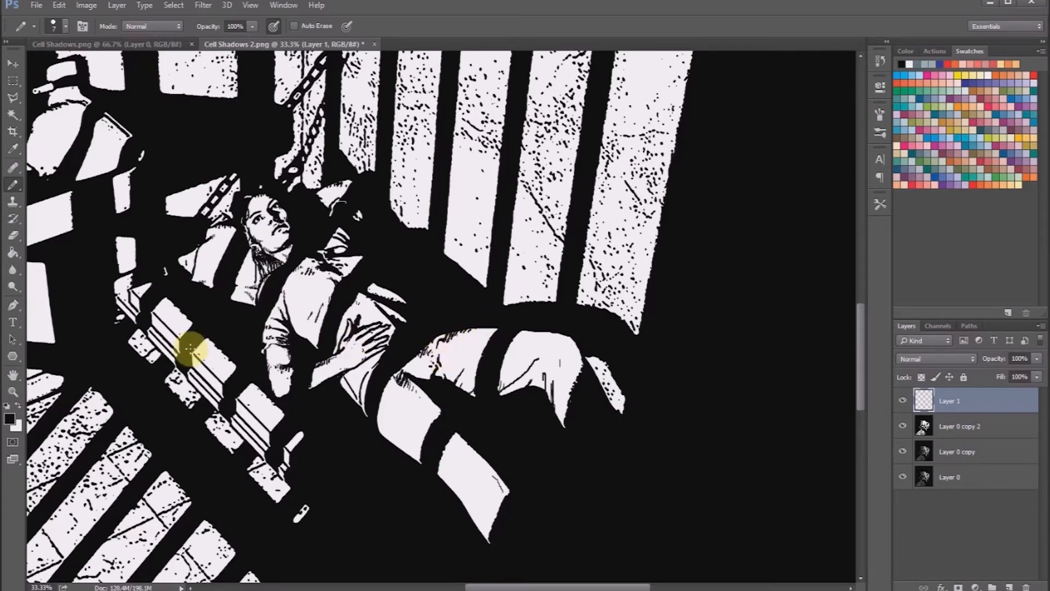
pyautogui.click(18, 406)
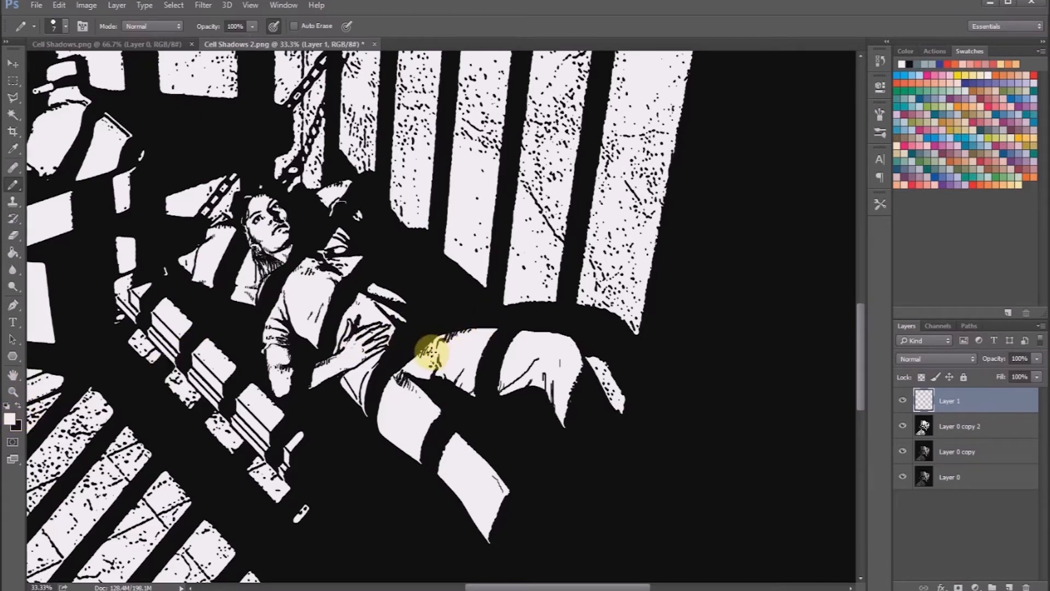
pyautogui.click(10, 406)
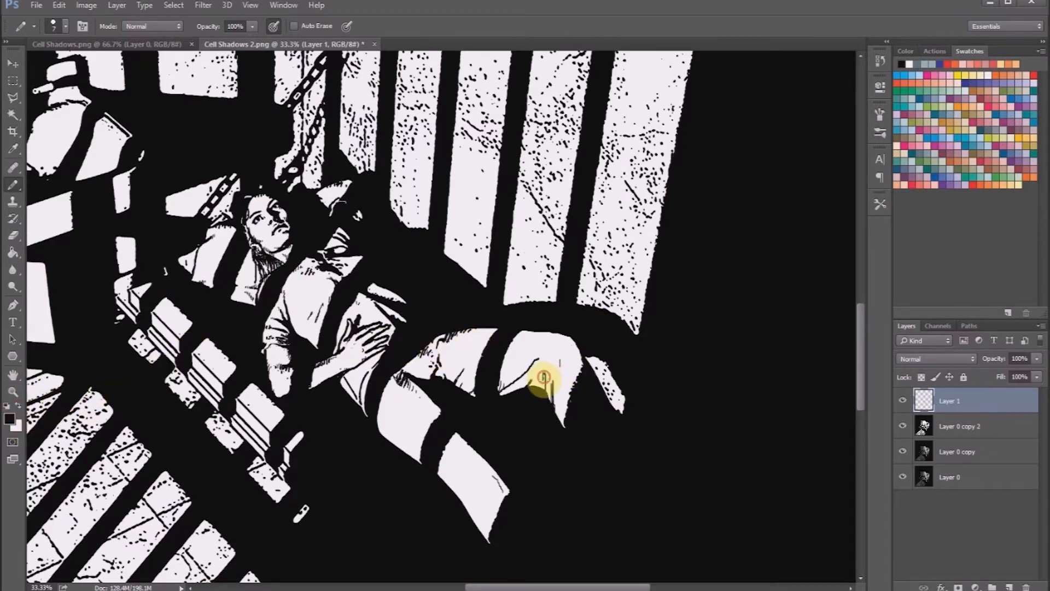
pyautogui.moveTo(540, 390); pyautogui.dragTo(537, 387)
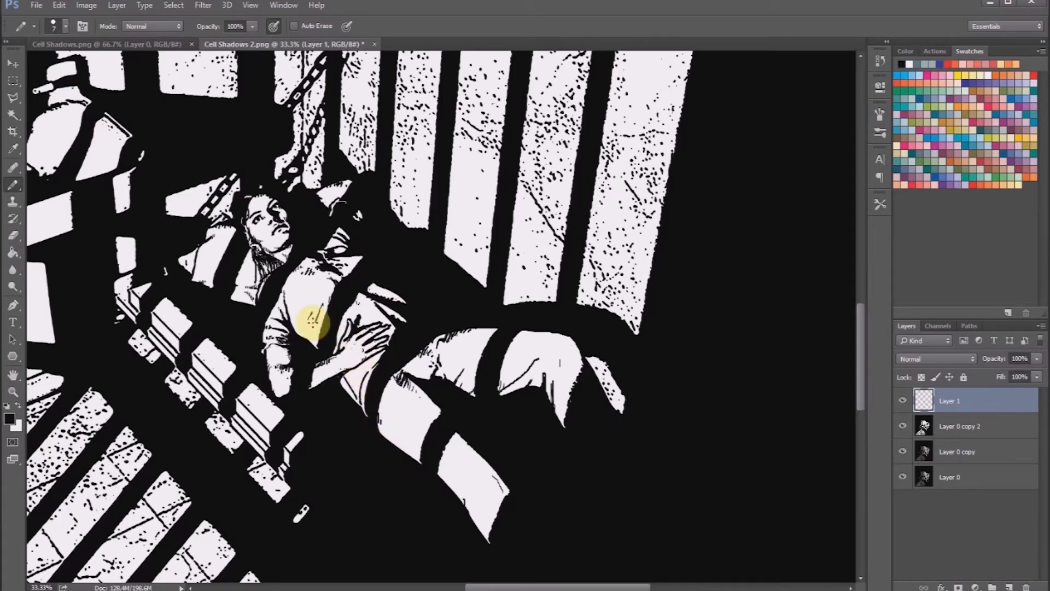
# Step: Check the whole artwork, and return to the figure at 25% zoom with the white pencil for final touch-ups
pyautogui.click(250, 5)
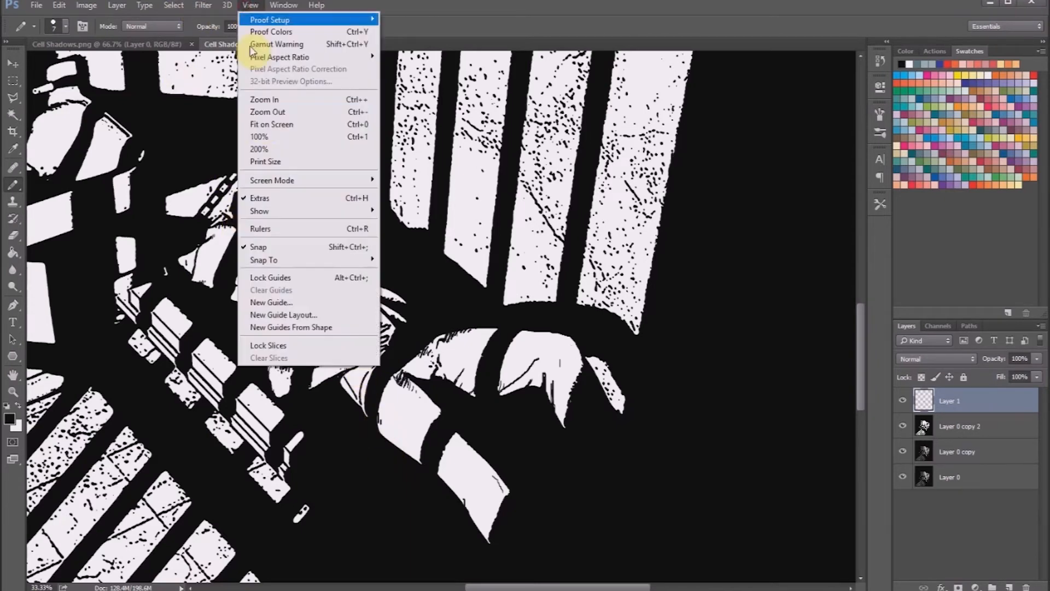
pyautogui.click(262, 124)
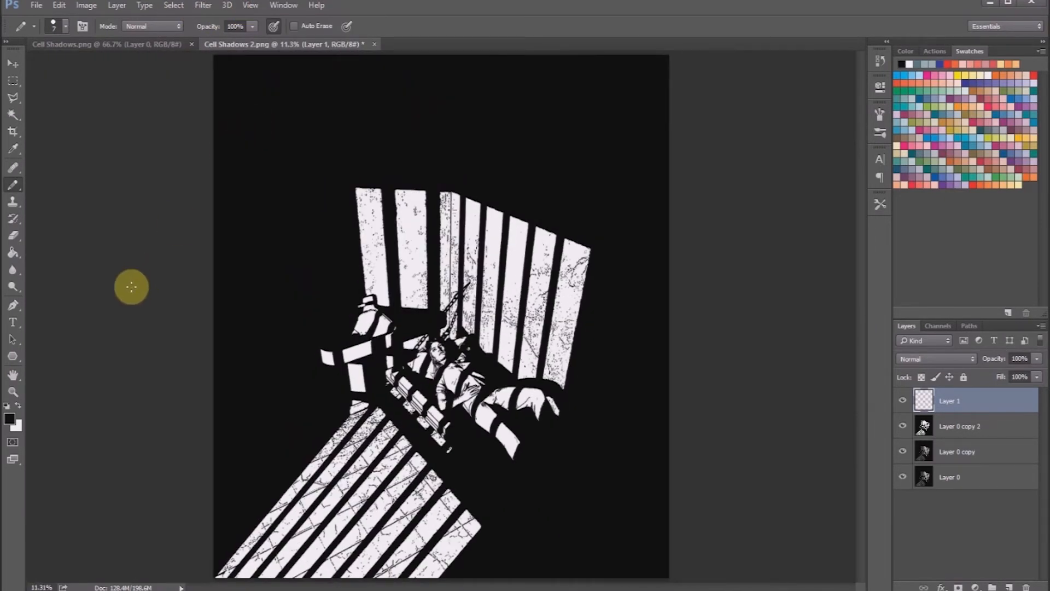
pyautogui.click(14, 391)
pyautogui.click(565, 431)
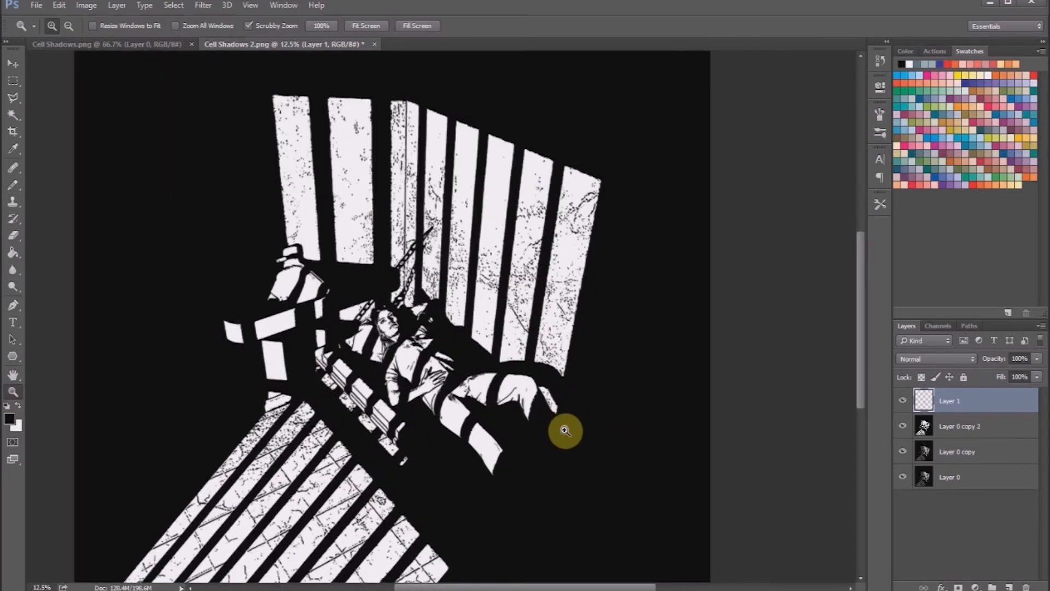
pyautogui.click(565, 431)
pyautogui.click(18, 407)
pyautogui.click(22, 189)
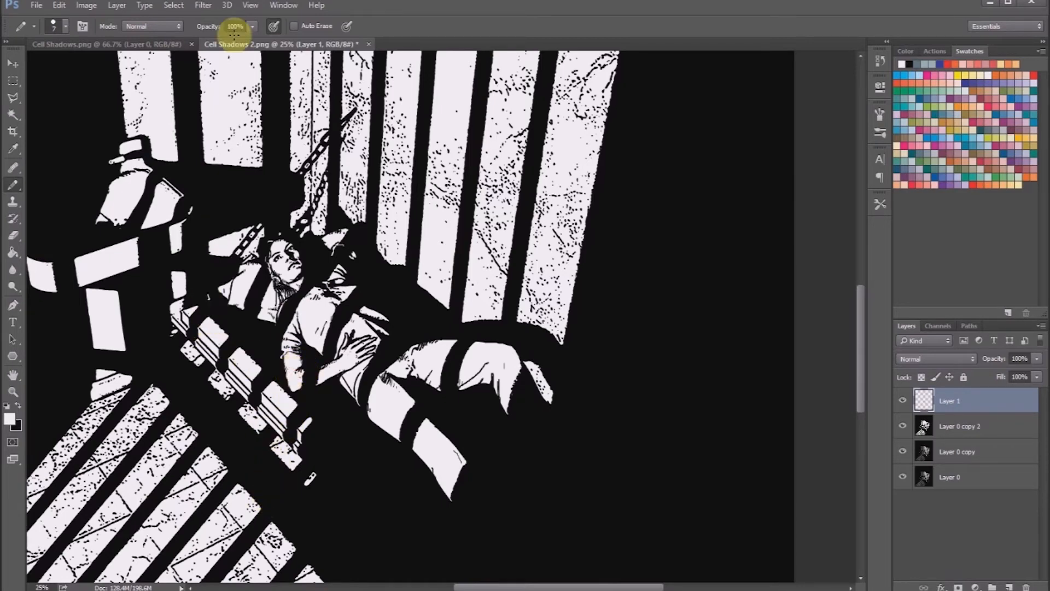
# Step: Fit the whole artwork in view and save the layered document as Cell Shadows.psd
pyautogui.click(241, 7)
pyautogui.click(270, 117)
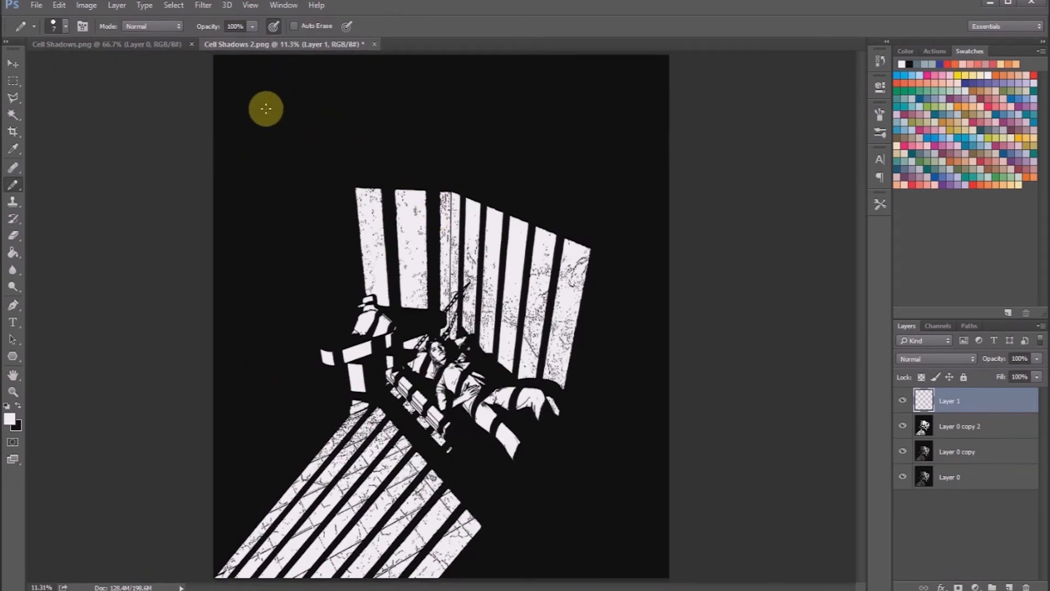
pyautogui.click(37, 5)
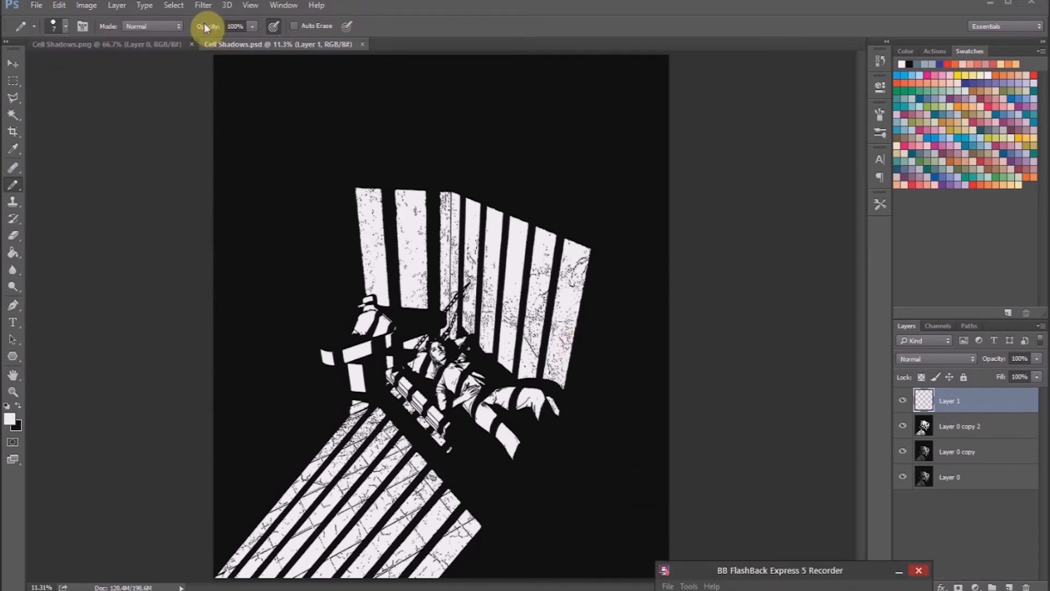
# Step: Marquee-select a tall rectangle framing the cell light, figures and most of the floor, and nudge it right and down into position
pyautogui.click(13, 81)
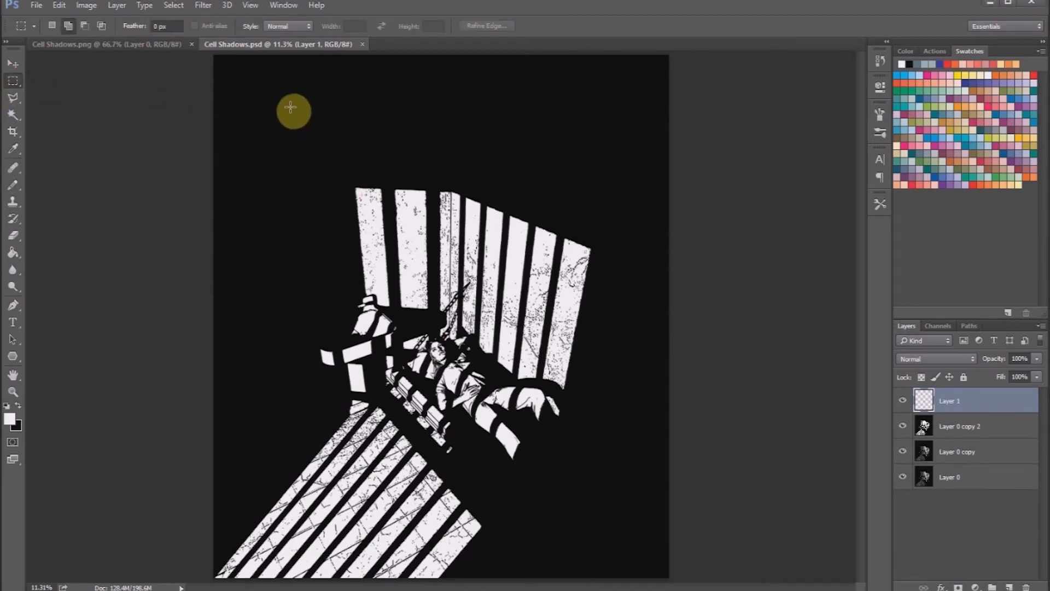
pyautogui.moveTo(287, 110); pyautogui.dragTo(598, 568)
pyautogui.press('Right')
pyautogui.press('Right')
pyautogui.press('Right')
pyautogui.press('Right')
pyautogui.press('Right')
pyautogui.press('Right')
pyautogui.press('Right')
pyautogui.press('Right')
pyautogui.press('Right')
pyautogui.press('Right')
pyautogui.press('Right')
pyautogui.press('Right')
pyautogui.press('Right')
pyautogui.press('Right')
pyautogui.press('Right')
pyautogui.press('Right')
pyautogui.press('Right')
pyautogui.press('Right')
pyautogui.press('Right')
pyautogui.press('Right')
pyautogui.press('Right')
pyautogui.press('Right')
pyautogui.press('Right')
pyautogui.press('Right')
pyautogui.press('Right')
pyautogui.press('Right')
pyautogui.press('Right')
pyautogui.press('Down')
pyautogui.press('Down')
pyautogui.press('Down')
pyautogui.press('Down')
pyautogui.press('Down')
pyautogui.press('Down')
pyautogui.press('Down')
pyautogui.press('Down')
pyautogui.press('Down')
pyautogui.press('Down')
pyautogui.press('Right')
pyautogui.press('Right')
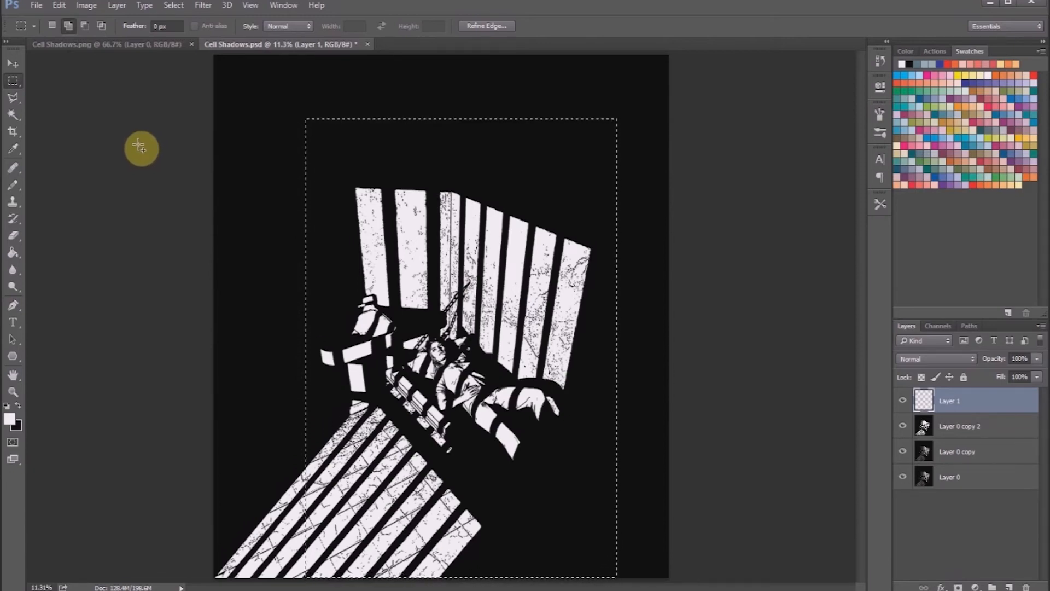
# Step: Copy the selection merged from all layers and paste it into a new 4328 x 6214 pixel, 600 ppi RGB document
pyautogui.click(57, 11)
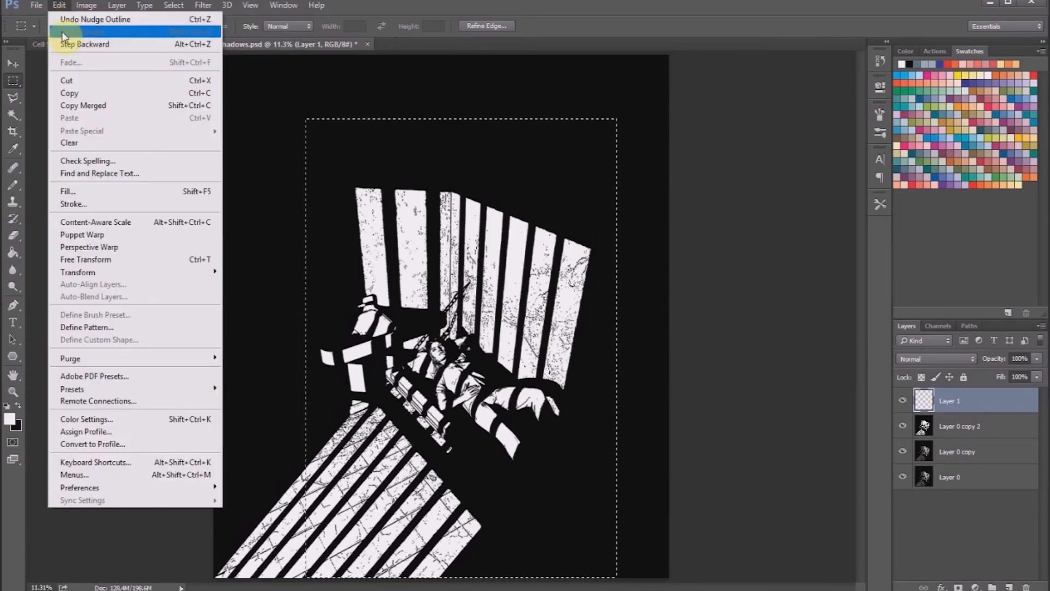
pyautogui.click(82, 102)
pyautogui.click(36, 5)
pyautogui.click(65, 22)
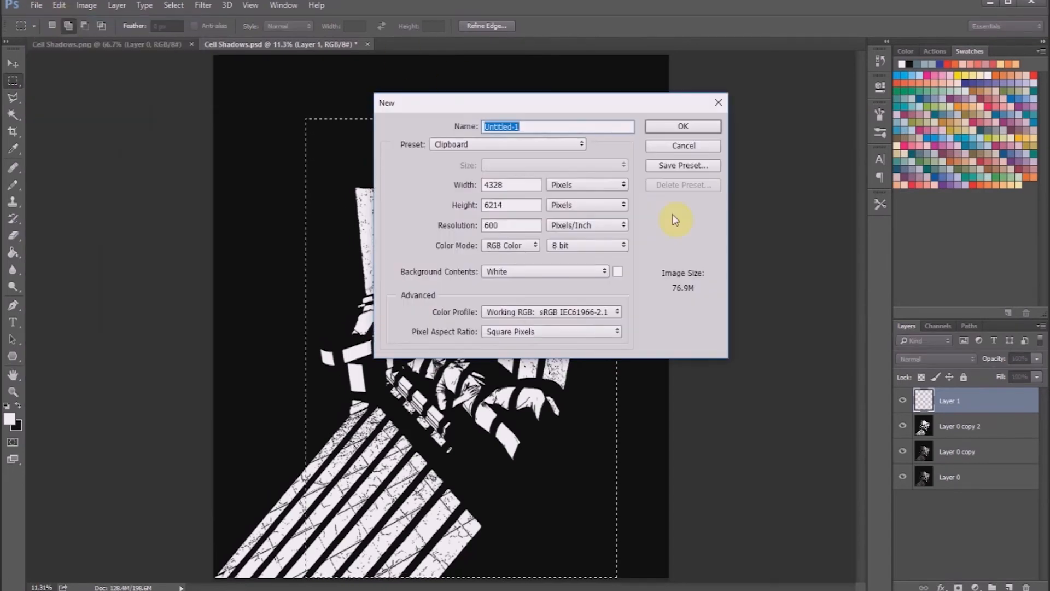
pyautogui.click(681, 122)
pyautogui.click(59, 6)
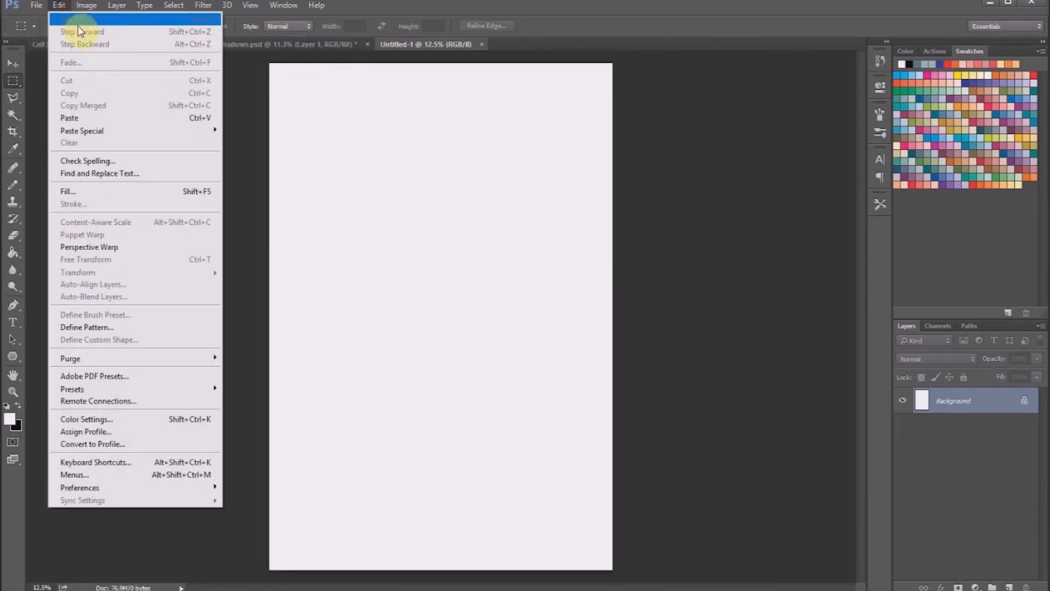
pyautogui.click(90, 118)
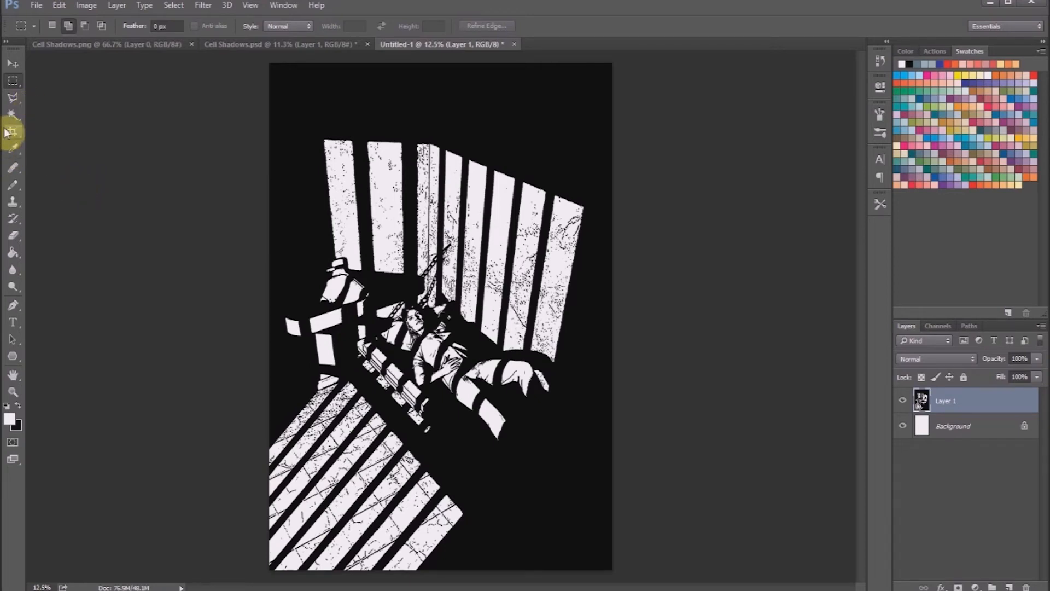
# Step: Crop the new document slightly inside its left and right edges, and remove the selection
pyautogui.moveTo(268, 63); pyautogui.dragTo(605, 574)
pyautogui.click(86, 5)
pyautogui.click(104, 137)
pyautogui.click(173, 5)
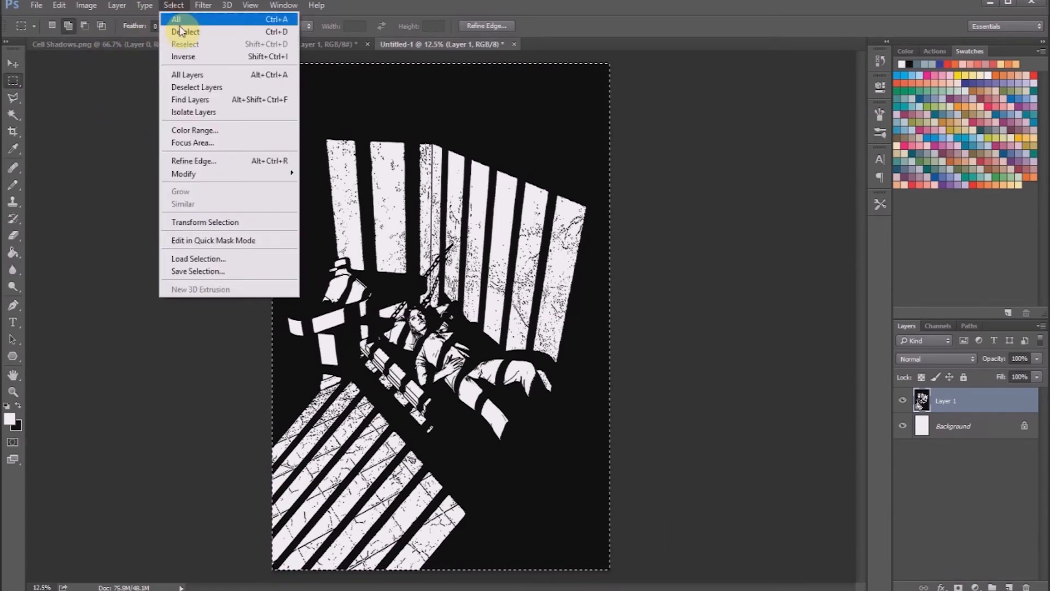
pyautogui.click(180, 34)
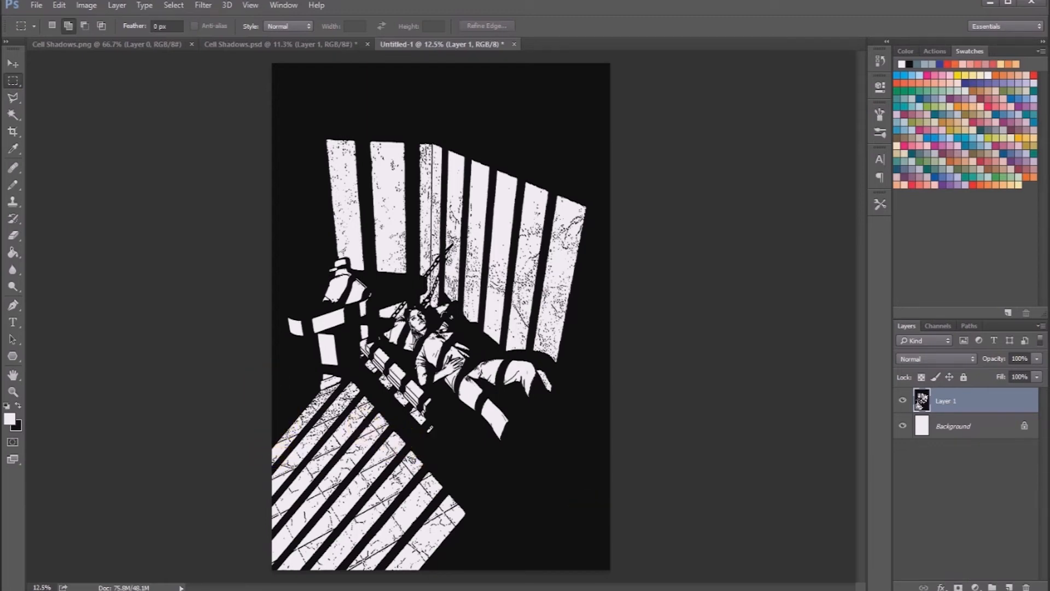
# Step: Return to Cell Shadows.psd and pencil white chain links across the dark gap above the prisoner's head at 66.7% zoom
pyautogui.click(262, 46)
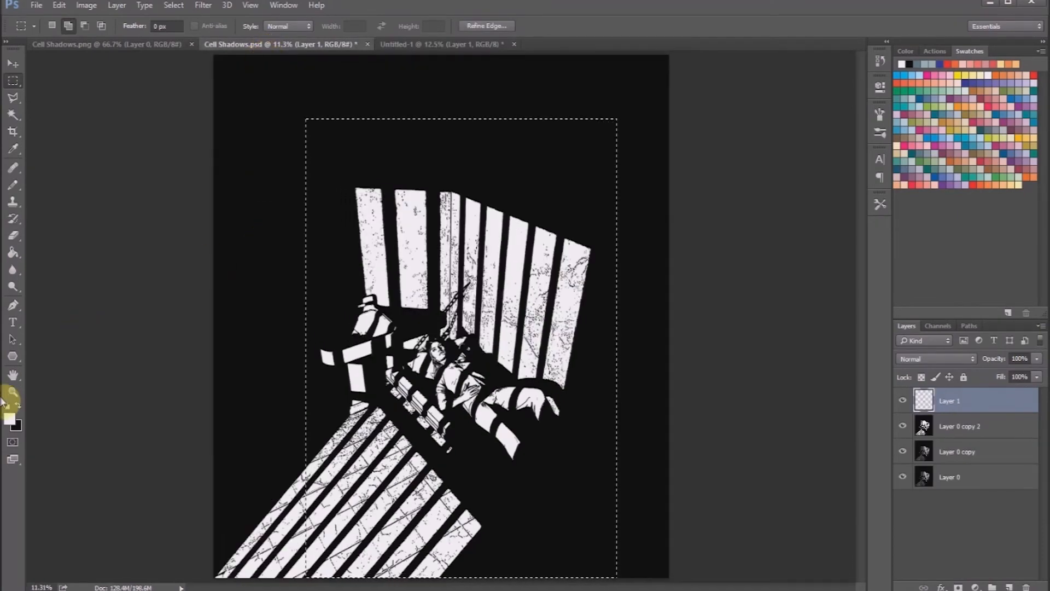
pyautogui.click(13, 392)
pyautogui.click(396, 349)
pyautogui.click(439, 345)
pyautogui.click(451, 309)
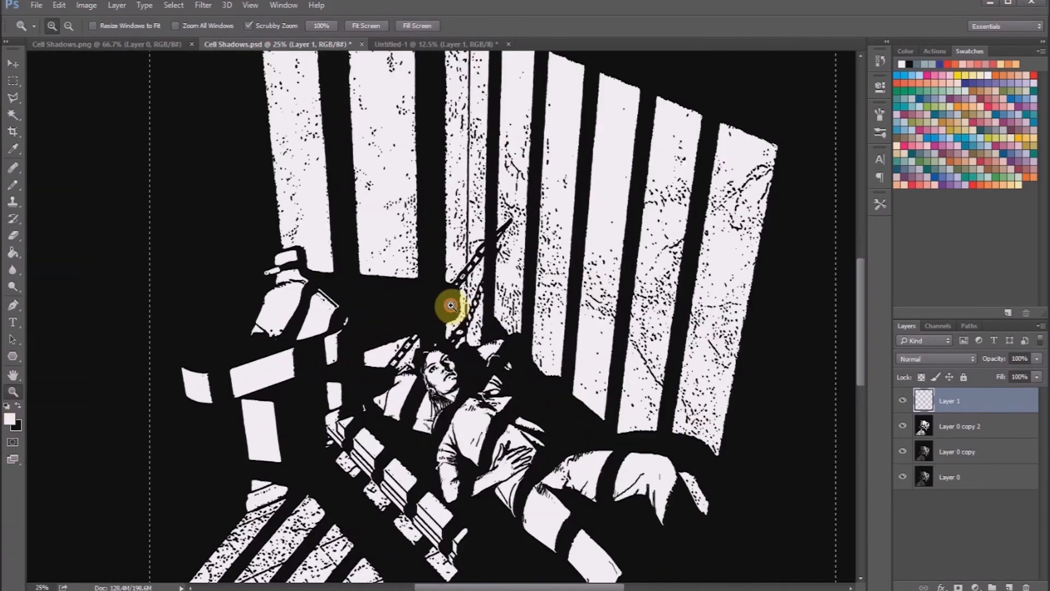
pyautogui.click(451, 305)
pyautogui.click(450, 305)
pyautogui.click(451, 305)
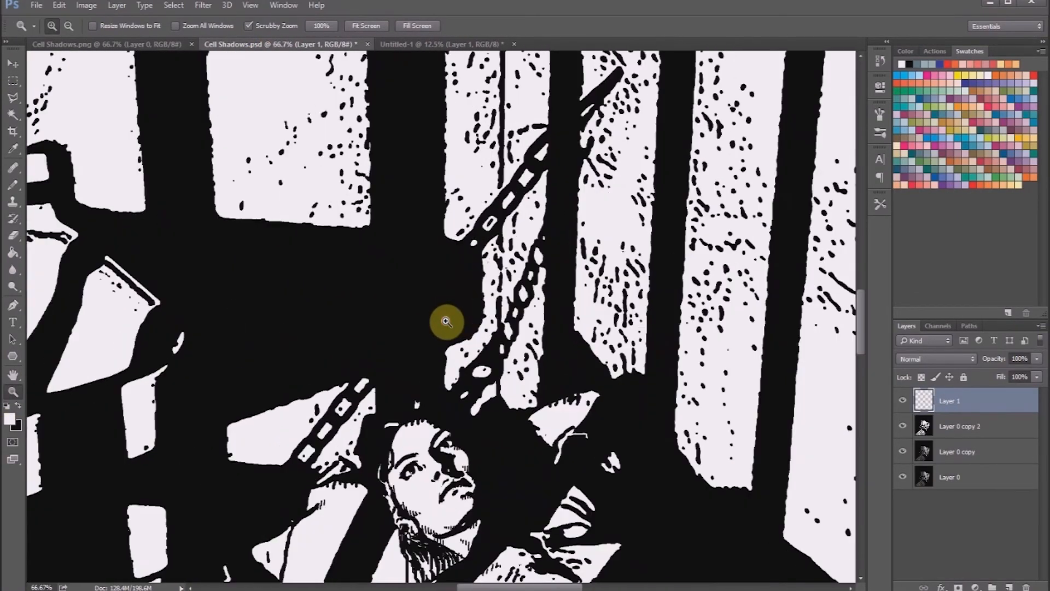
pyautogui.click(16, 187)
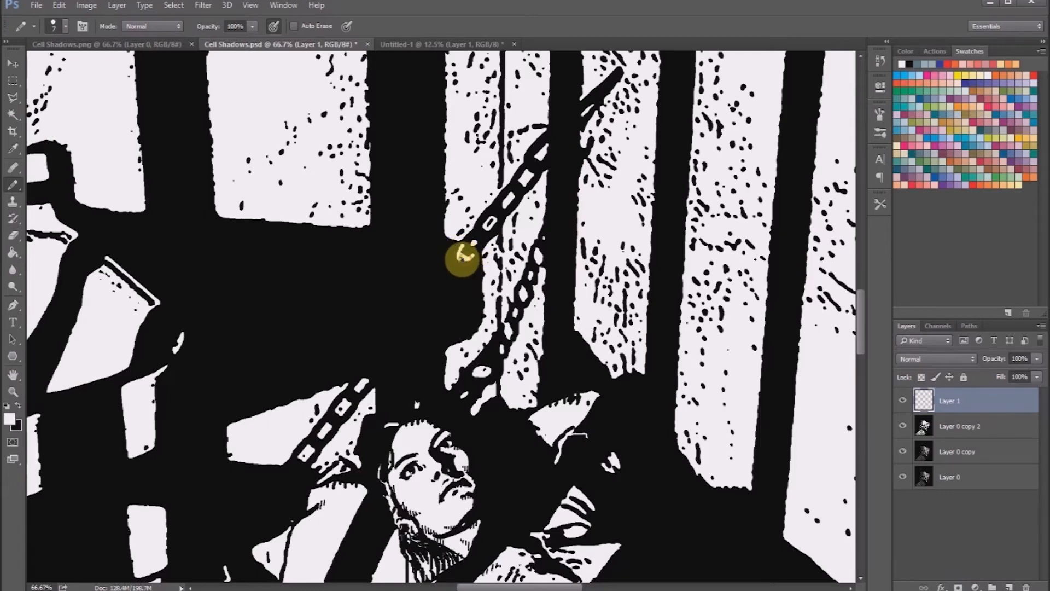
pyautogui.moveTo(458, 255)
pyautogui.mouseDown()
pyautogui.moveTo(447, 267)
pyautogui.moveTo(462, 265)
pyautogui.moveTo(450, 272)
pyautogui.moveTo(452, 241)
pyautogui.moveTo(452, 275)
pyautogui.moveTo(435, 295)
pyautogui.moveTo(441, 271)
pyautogui.moveTo(421, 303)
pyautogui.moveTo(421, 293)
pyautogui.moveTo(431, 286)
pyautogui.moveTo(412, 319)
pyautogui.moveTo(403, 312)
pyautogui.moveTo(410, 321)
pyautogui.moveTo(412, 309)
pyautogui.moveTo(410, 330)
pyautogui.moveTo(388, 329)
pyautogui.moveTo(403, 329)
pyautogui.moveTo(386, 345)
pyautogui.moveTo(403, 322)
pyautogui.moveTo(375, 356)
pyautogui.moveTo(392, 359)
pyautogui.moveTo(379, 348)
pyautogui.moveTo(387, 335)
pyautogui.moveTo(371, 366)
pyautogui.mouseUp()
pyautogui.moveTo(424, 294)
pyautogui.mouseDown()
pyautogui.moveTo(429, 284)
pyautogui.moveTo(433, 295)
pyautogui.moveTo(434, 274)
pyautogui.moveTo(460, 264)
pyautogui.moveTo(436, 293)
pyautogui.moveTo(432, 277)
pyautogui.moveTo(428, 304)
pyautogui.moveTo(404, 327)
pyautogui.moveTo(426, 316)
pyautogui.moveTo(422, 307)
pyautogui.moveTo(405, 328)
pyautogui.mouseUp()
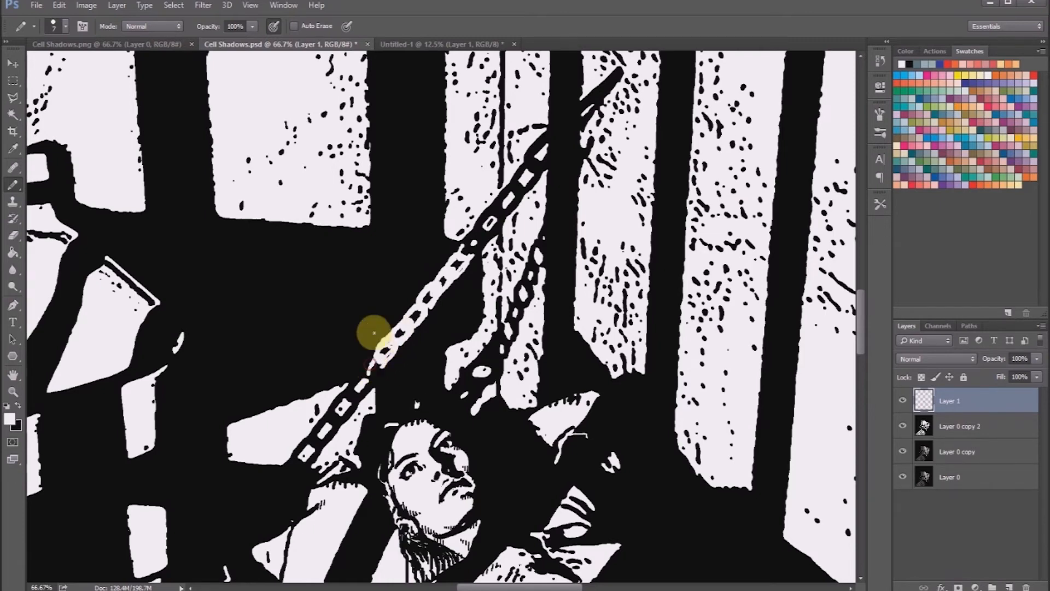
# Step: Open up the holes and gaps of the new chain links with black pencil strokes
pyautogui.click(19, 405)
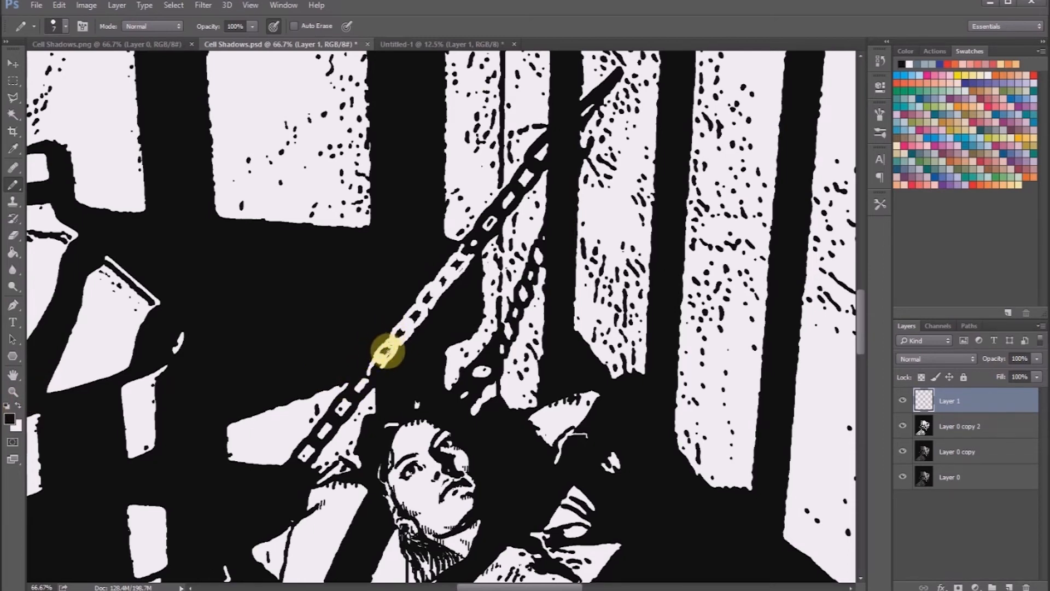
pyautogui.moveTo(386, 375); pyautogui.dragTo(398, 346)
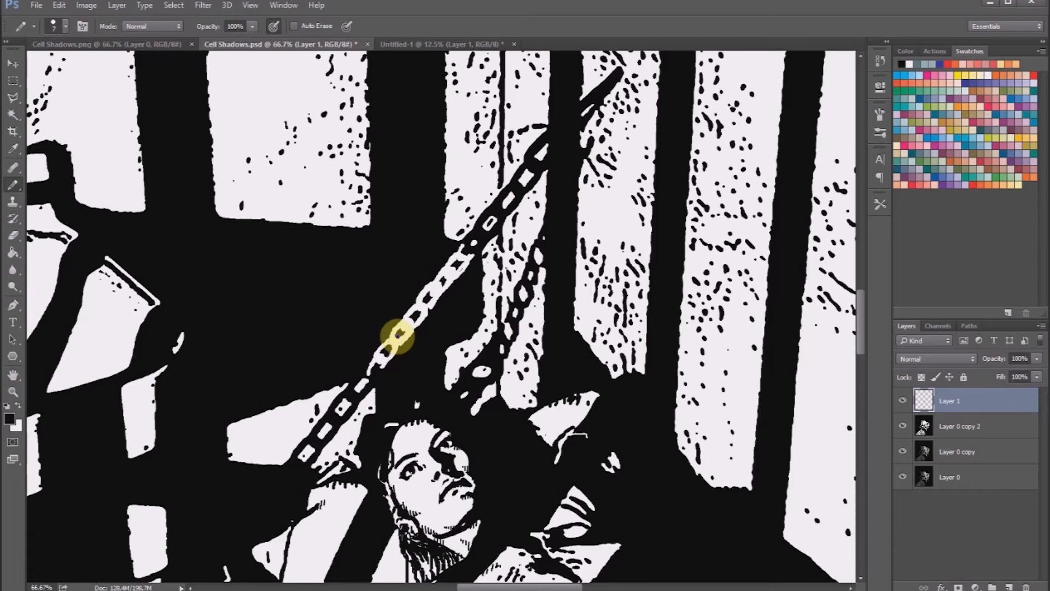
pyautogui.moveTo(393, 339); pyautogui.dragTo(411, 318)
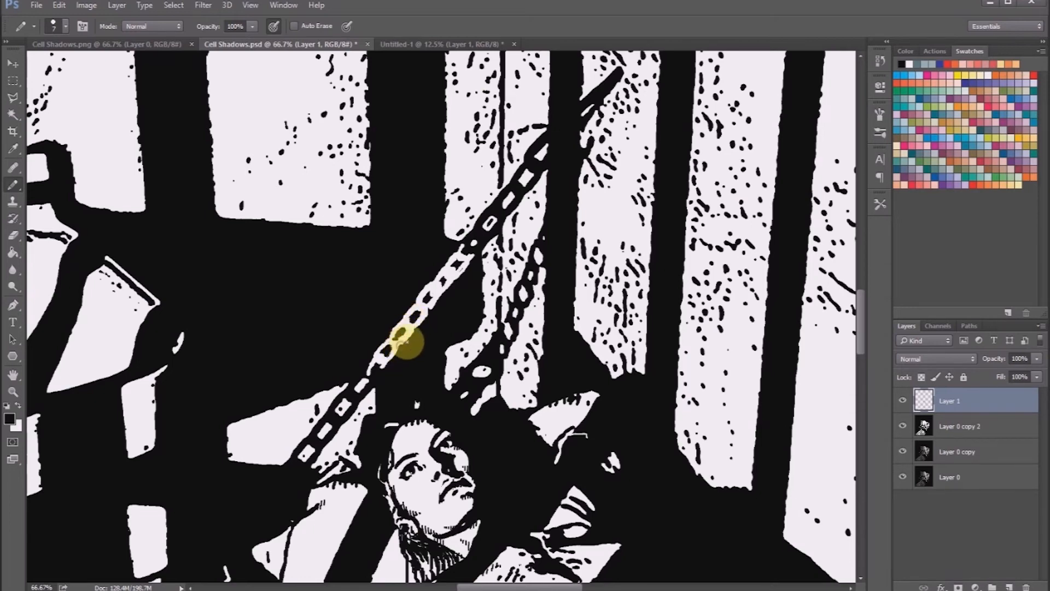
pyautogui.moveTo(409, 319); pyautogui.dragTo(411, 320)
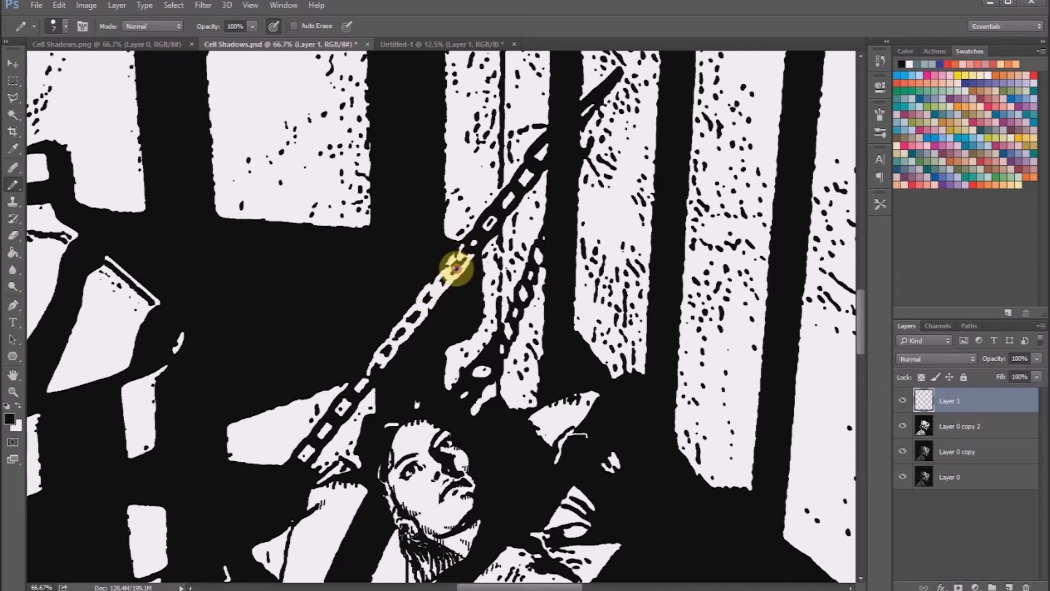
pyautogui.moveTo(431, 298); pyautogui.dragTo(435, 293)
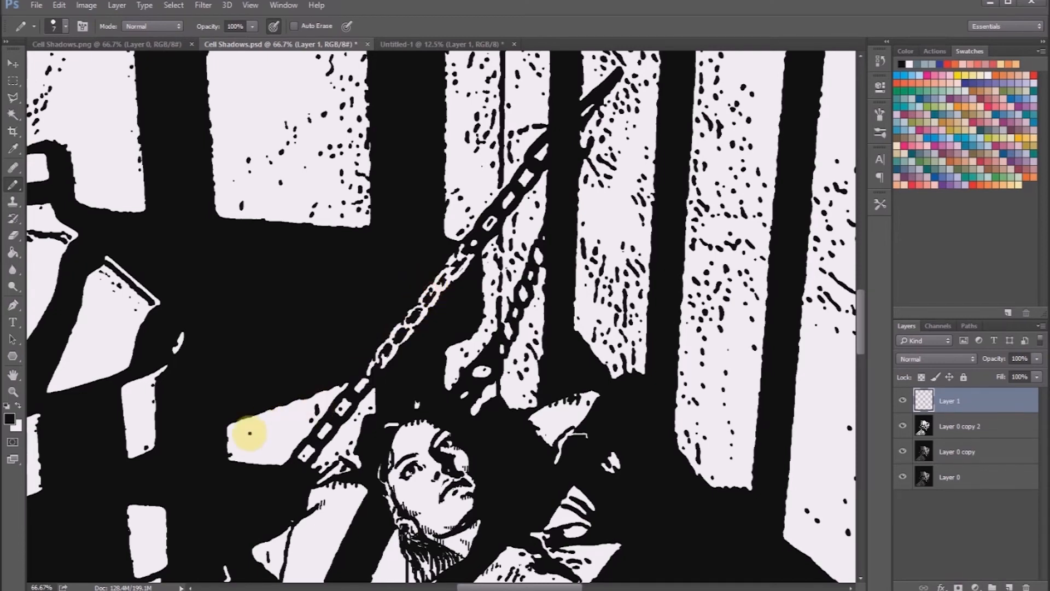
# Step: Refine the chain links with alternating white and black pencil strokes, and check the whole artwork
pyautogui.click(17, 405)
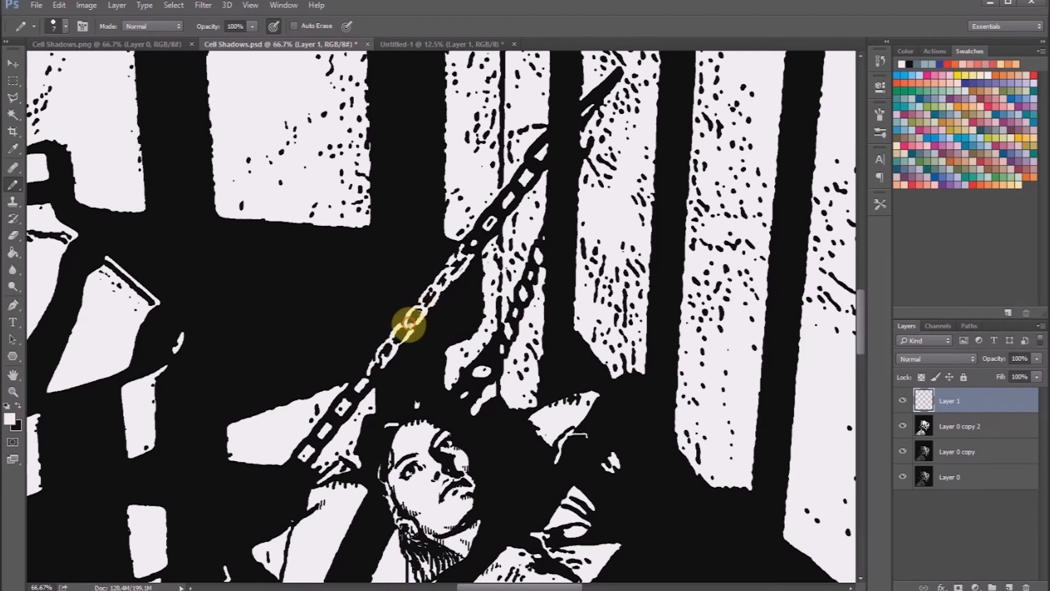
pyautogui.moveTo(407, 328)
pyautogui.mouseDown()
pyautogui.moveTo(387, 350)
pyautogui.moveTo(436, 309)
pyautogui.moveTo(428, 290)
pyautogui.moveTo(396, 369)
pyautogui.moveTo(452, 288)
pyautogui.mouseUp()
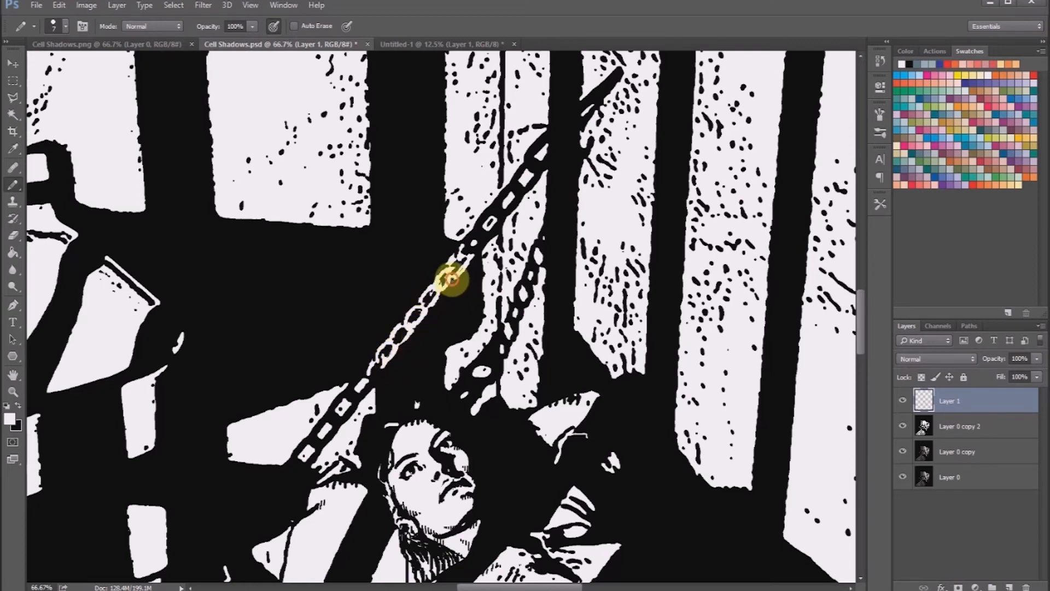
pyautogui.click(18, 405)
pyautogui.moveTo(441, 277); pyautogui.dragTo(468, 266)
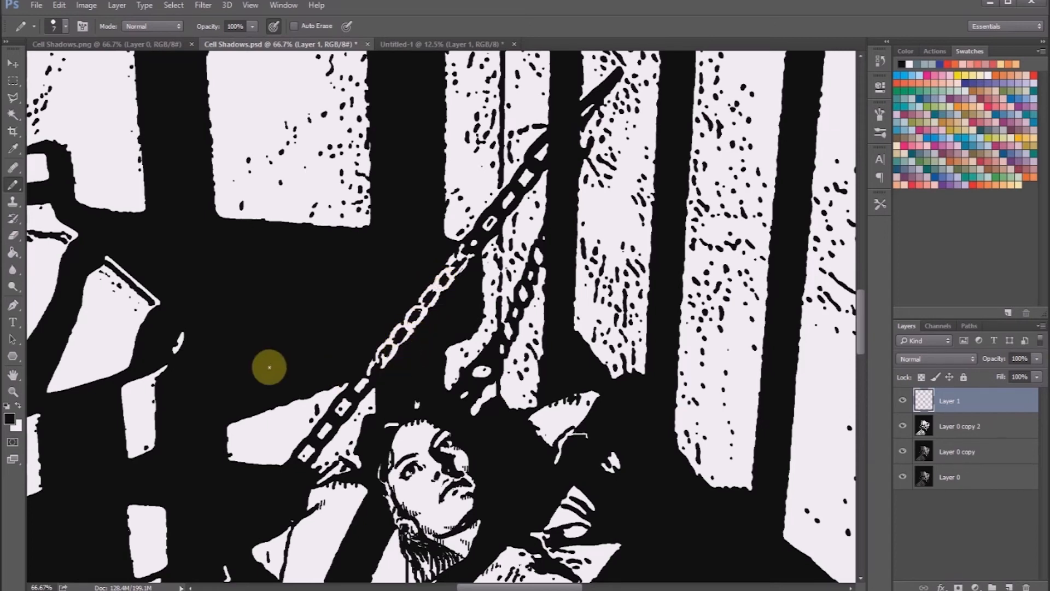
pyautogui.click(17, 405)
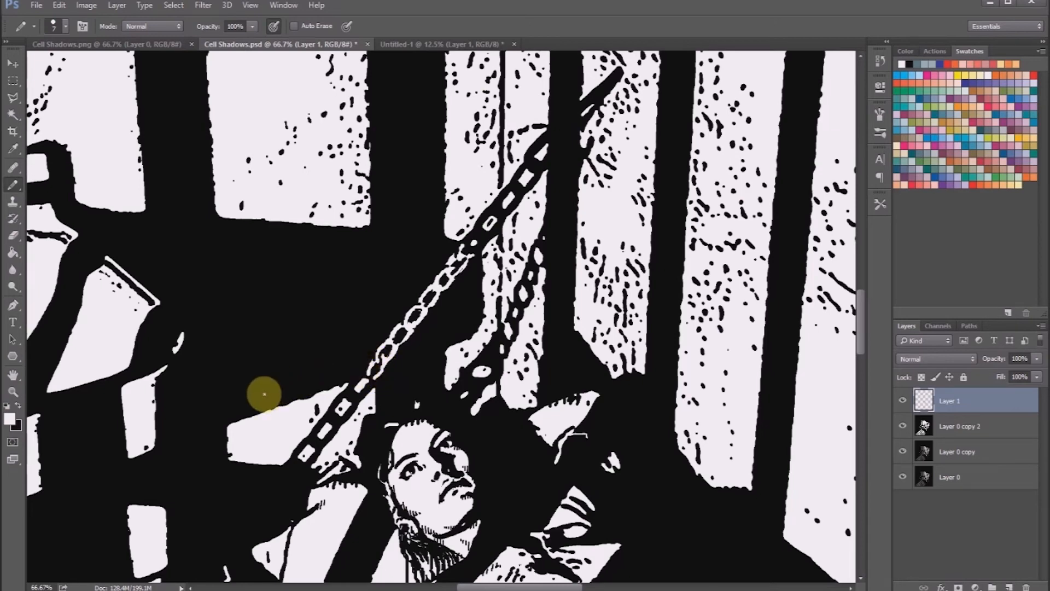
pyautogui.click(250, 5)
pyautogui.click(266, 123)
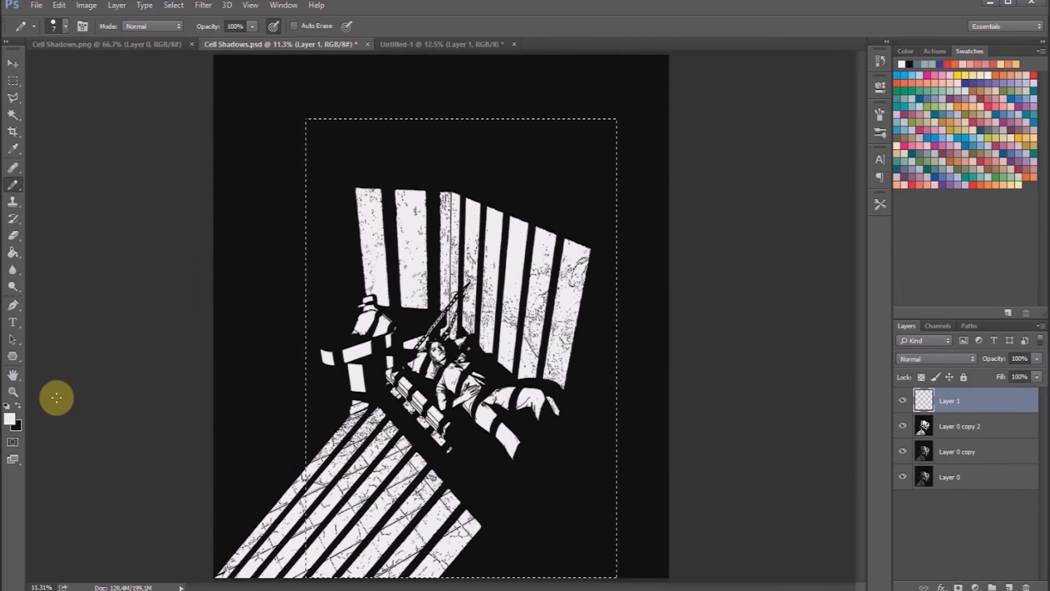
# Step: Thin and separate the white chain links in black along the dark stretch above the head at 66.7% zoom
pyautogui.click(13, 391)
pyautogui.click(471, 315)
pyautogui.click(467, 323)
pyautogui.click(463, 327)
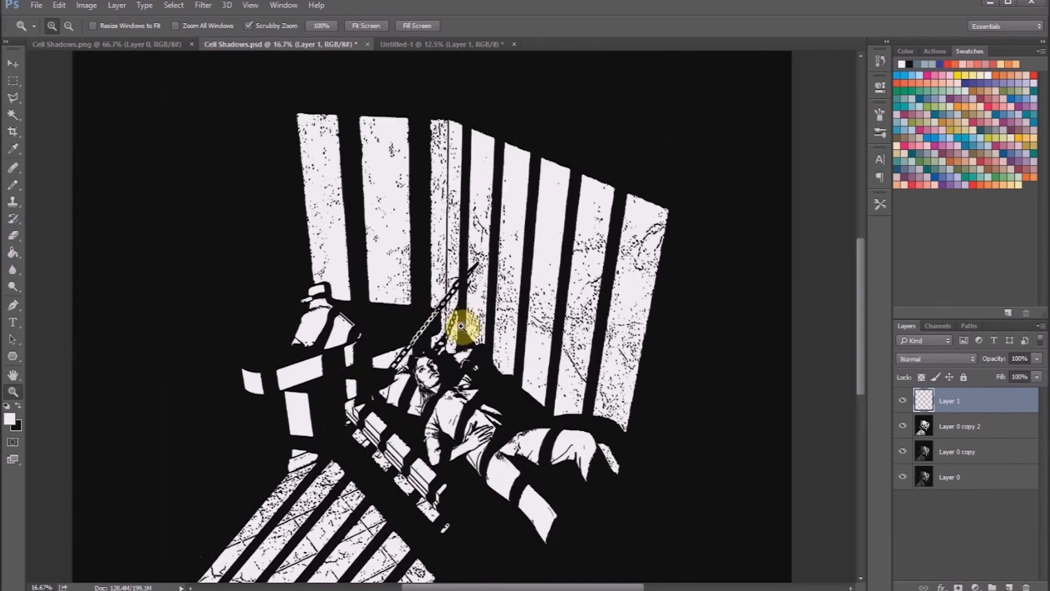
pyautogui.click(454, 330)
pyautogui.click(448, 333)
pyautogui.click(436, 335)
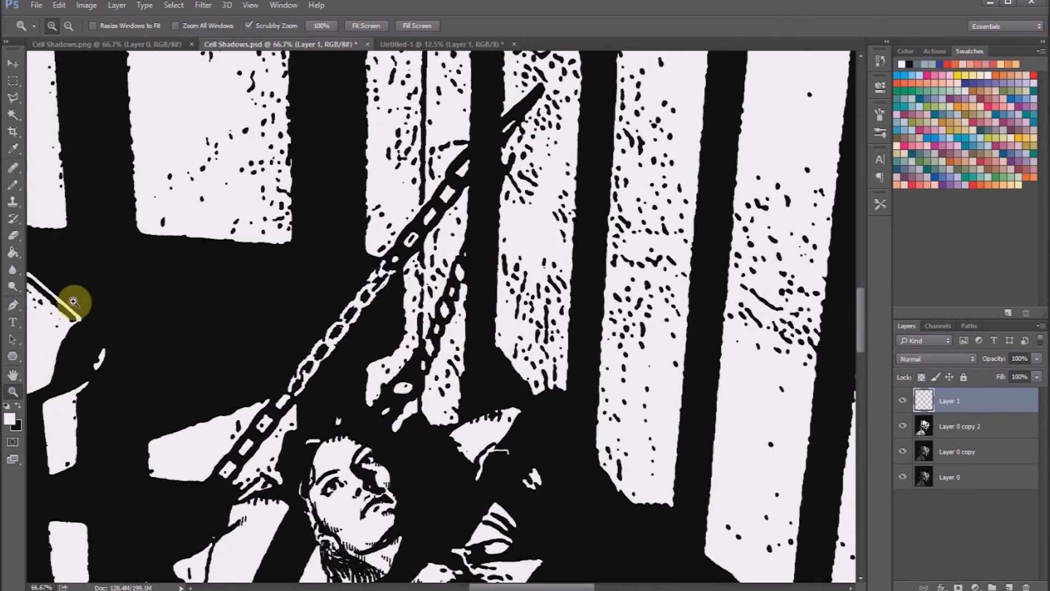
pyautogui.click(18, 406)
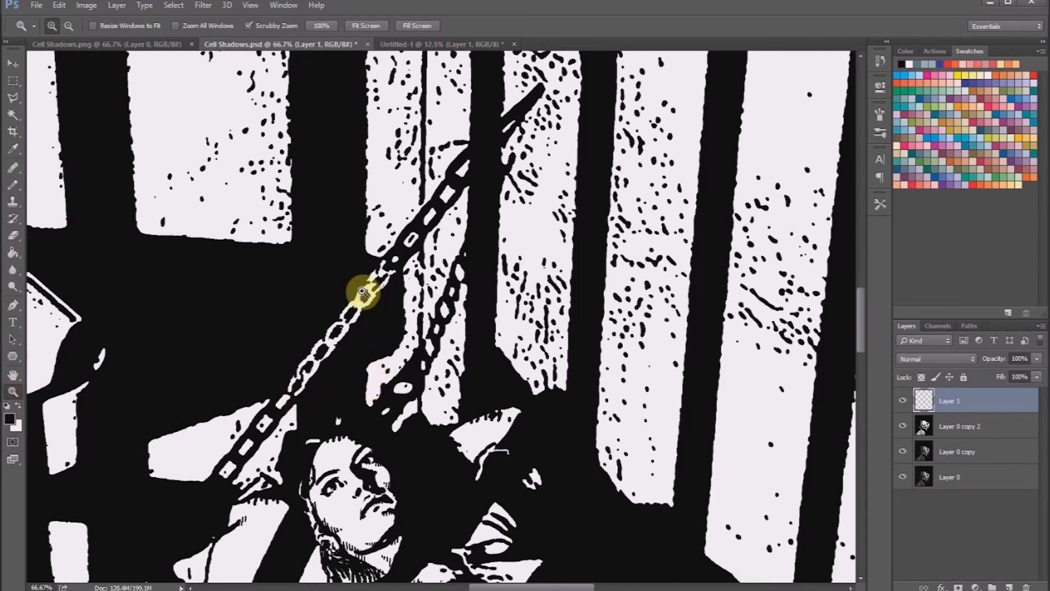
pyautogui.click(13, 185)
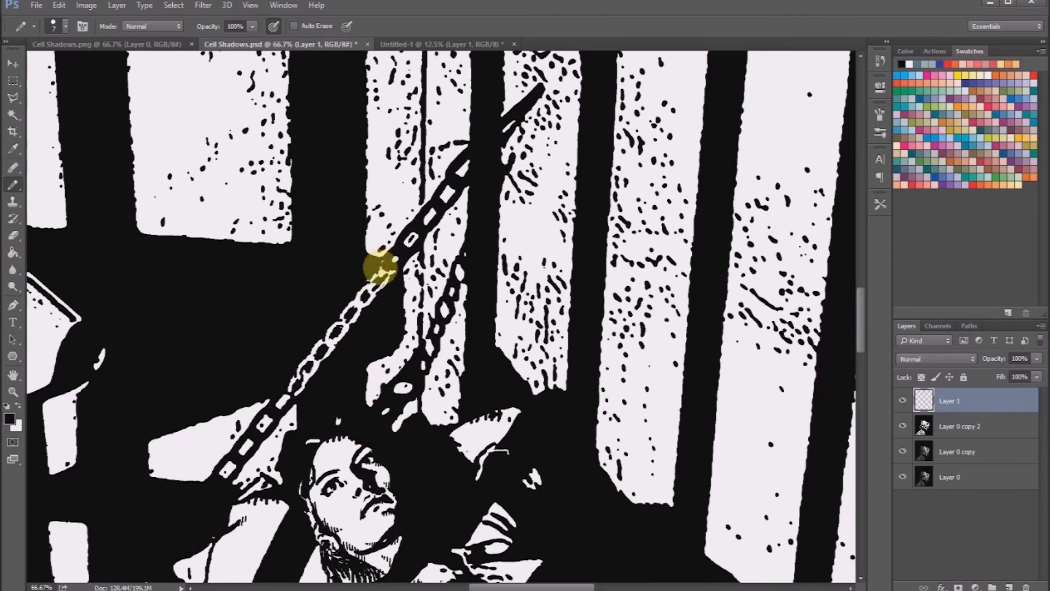
pyautogui.moveTo(389, 273)
pyautogui.mouseDown()
pyautogui.moveTo(358, 300)
pyautogui.moveTo(374, 299)
pyautogui.moveTo(359, 299)
pyautogui.mouseUp()
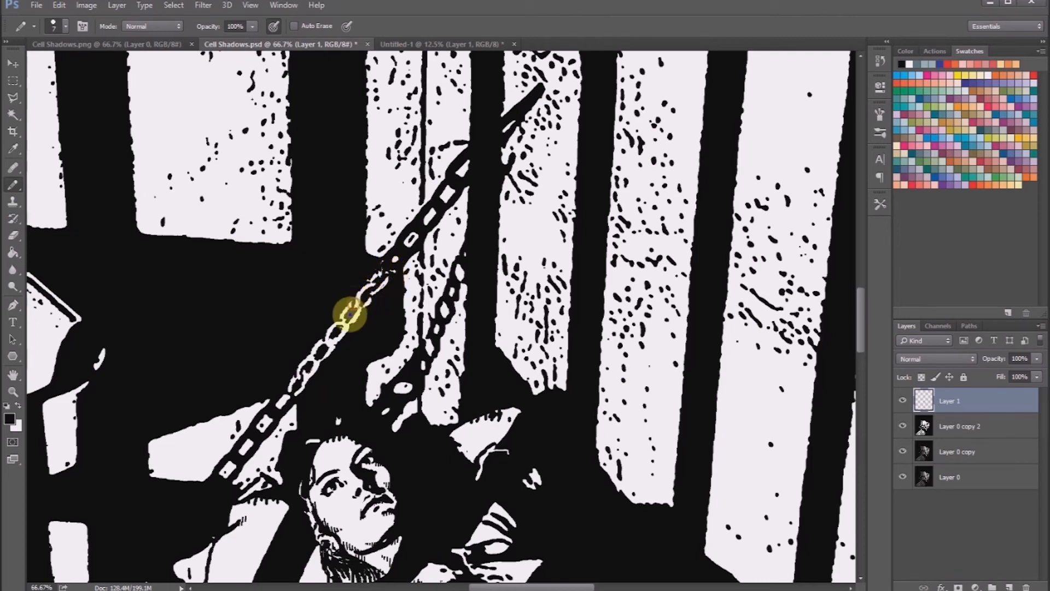
pyautogui.moveTo(343, 317)
pyautogui.mouseDown()
pyautogui.moveTo(345, 330)
pyautogui.moveTo(357, 322)
pyautogui.moveTo(347, 315)
pyautogui.moveTo(330, 344)
pyautogui.moveTo(317, 344)
pyautogui.moveTo(312, 368)
pyautogui.moveTo(346, 303)
pyautogui.moveTo(368, 286)
pyautogui.moveTo(298, 368)
pyautogui.moveTo(366, 281)
pyautogui.moveTo(352, 300)
pyautogui.moveTo(376, 302)
pyautogui.moveTo(382, 286)
pyautogui.moveTo(337, 344)
pyautogui.moveTo(360, 306)
pyautogui.moveTo(340, 358)
pyautogui.moveTo(304, 377)
pyautogui.moveTo(310, 386)
pyautogui.moveTo(314, 356)
pyautogui.moveTo(364, 311)
pyautogui.moveTo(300, 368)
pyautogui.moveTo(336, 318)
pyautogui.moveTo(368, 297)
pyautogui.moveTo(370, 281)
pyautogui.moveTo(331, 427)
pyautogui.mouseUp()
pyautogui.moveTo(324, 386)
pyautogui.mouseDown()
pyautogui.moveTo(309, 376)
pyautogui.moveTo(305, 399)
pyautogui.moveTo(286, 376)
pyautogui.moveTo(300, 383)
pyautogui.moveTo(290, 399)
pyautogui.moveTo(332, 363)
pyautogui.moveTo(387, 270)
pyautogui.moveTo(288, 418)
pyautogui.moveTo(376, 269)
pyautogui.moveTo(357, 361)
pyautogui.moveTo(323, 371)
pyautogui.moveTo(311, 356)
pyautogui.moveTo(296, 388)
pyautogui.mouseUp()
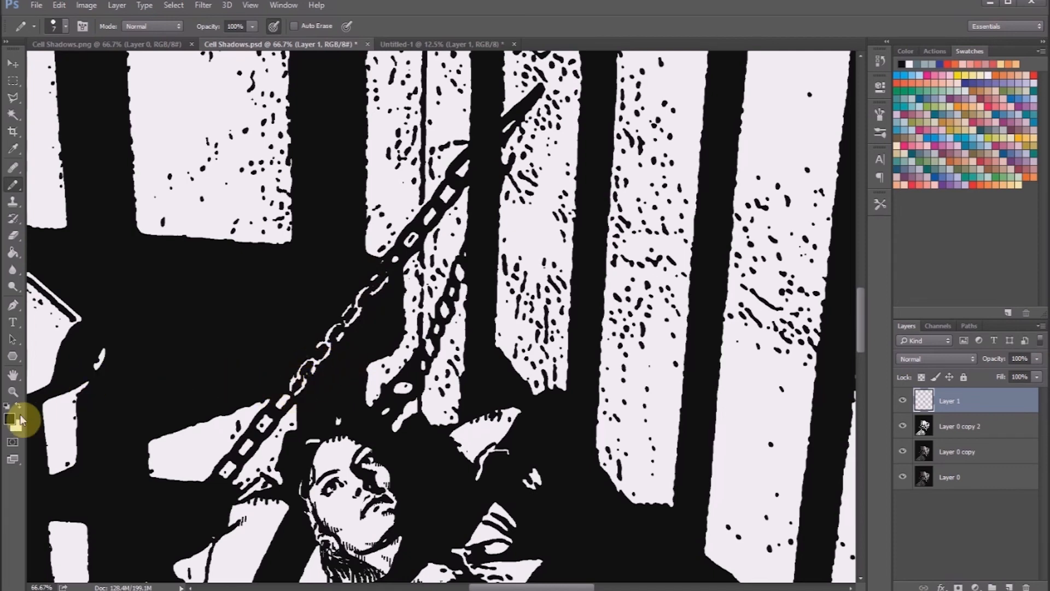
pyautogui.moveTo(318, 350); pyautogui.dragTo(311, 361)
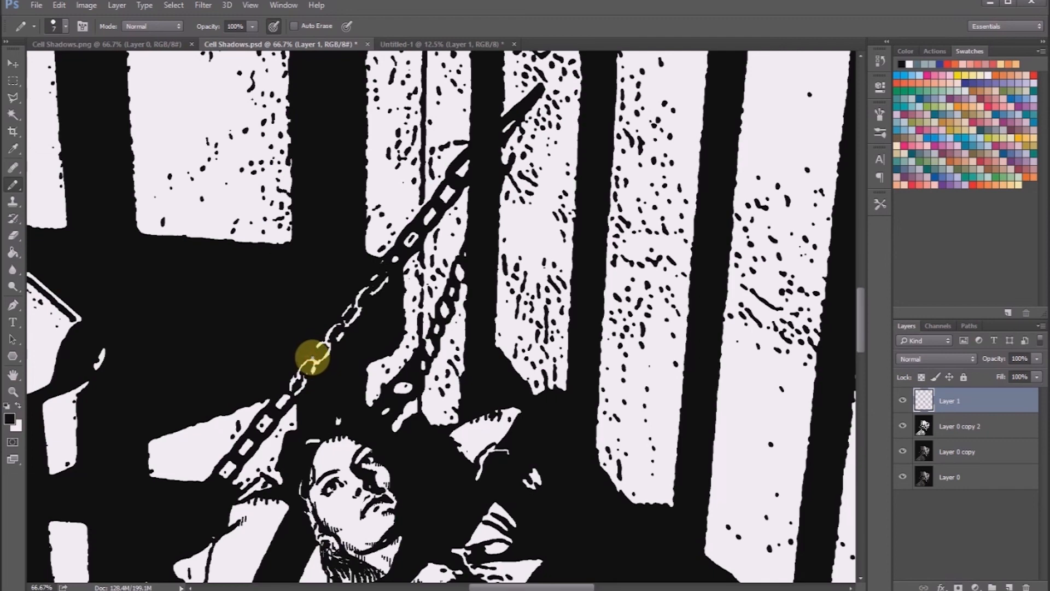
# Step: Reshape the lower links of the dark chain stretch with a white stroke and a black correction
pyautogui.click(18, 405)
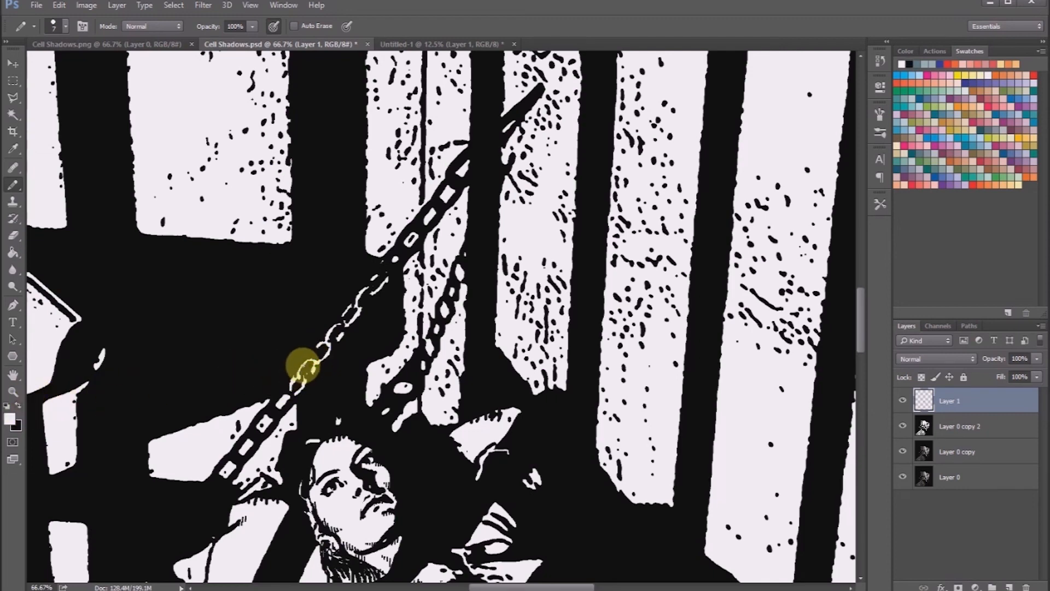
pyautogui.moveTo(299, 371); pyautogui.dragTo(302, 367)
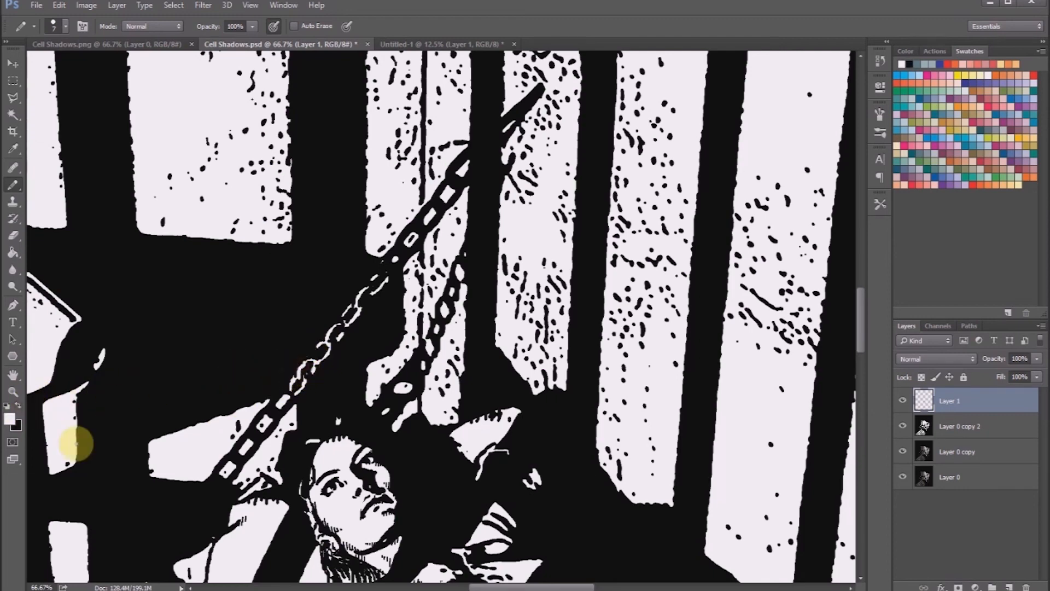
pyautogui.click(18, 405)
pyautogui.moveTo(308, 365); pyautogui.dragTo(303, 358)
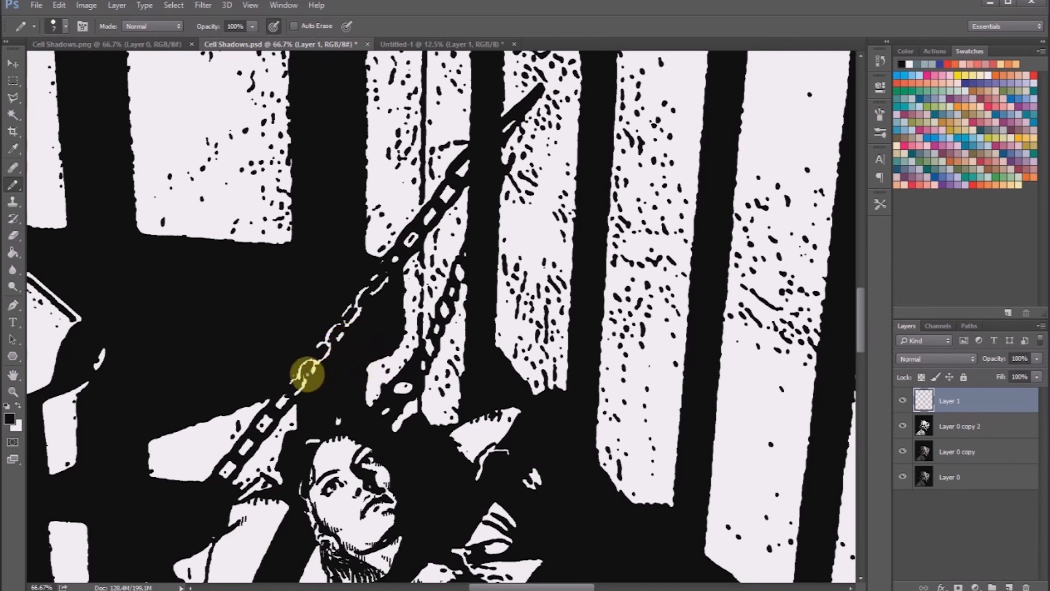
# Step: Copy the selected area of the revised artwork merged and paste it as a new layer into the Untitled-1 document
pyautogui.click(250, 5)
pyautogui.click(269, 124)
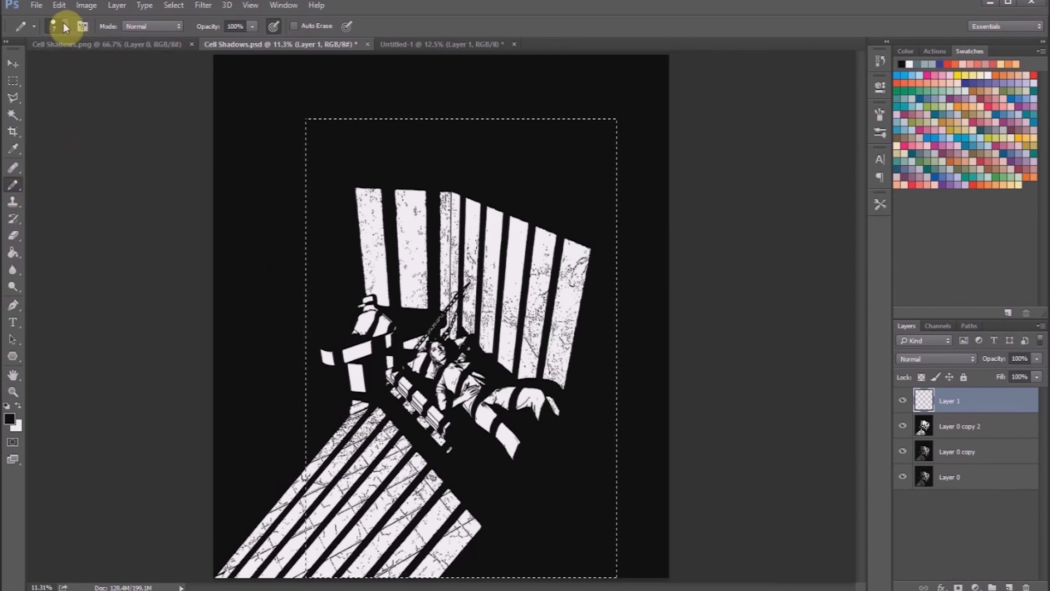
pyautogui.click(59, 6)
pyautogui.click(95, 104)
pyautogui.click(441, 45)
pyautogui.click(59, 5)
pyautogui.click(82, 117)
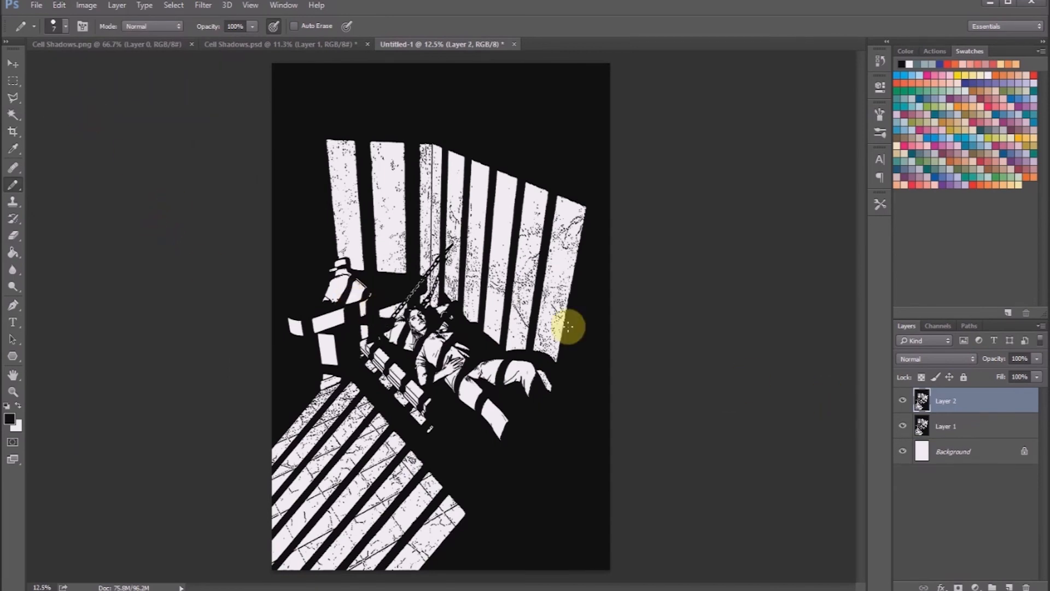
# Step: Inspect the figure and chain in the Untitled-1 document up close, and fit the whole image back in view
pyautogui.click(14, 393)
pyautogui.click(485, 357)
pyautogui.click(485, 356)
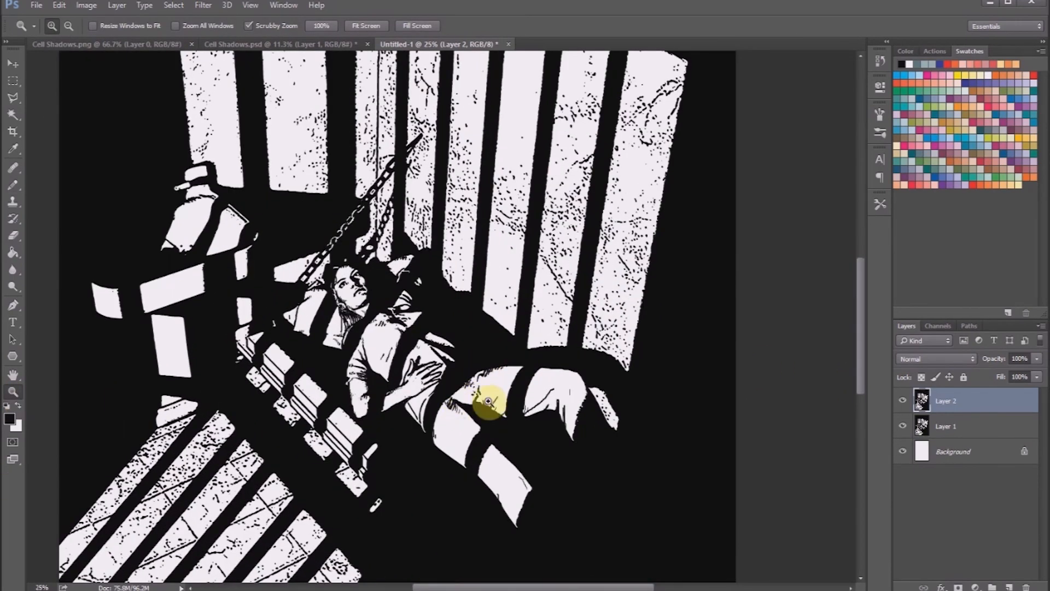
pyautogui.moveTo(858, 338)
pyautogui.mouseDown()
pyautogui.moveTo(862, 360)
pyautogui.moveTo(862, 338)
pyautogui.mouseUp()
pyautogui.click(251, 7)
pyautogui.click(277, 122)
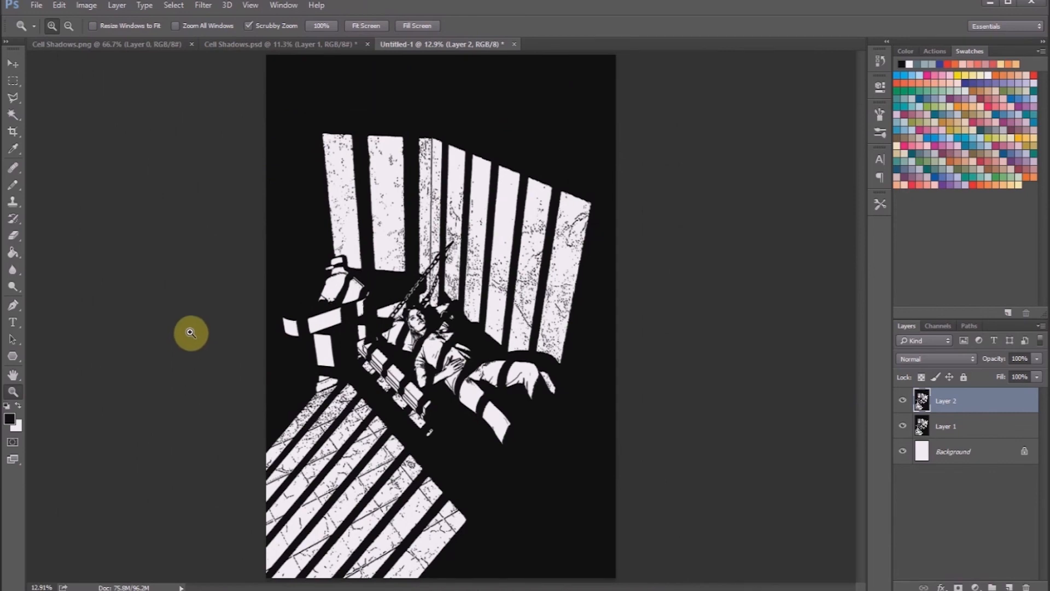